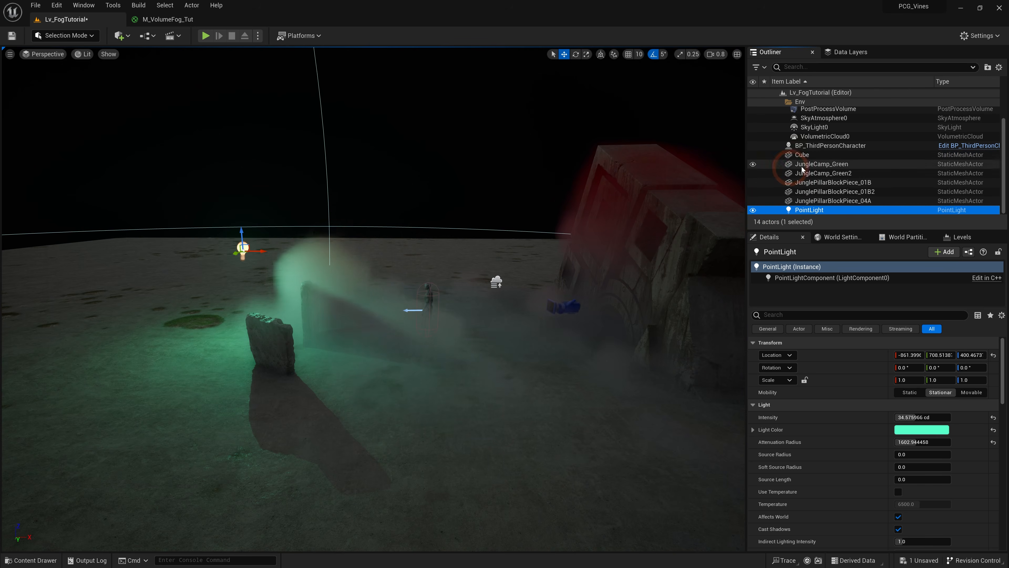
{"action": "left_click", "coordinate": [815, 127]}
{"action": "left_click", "coordinate": [874, 412]}
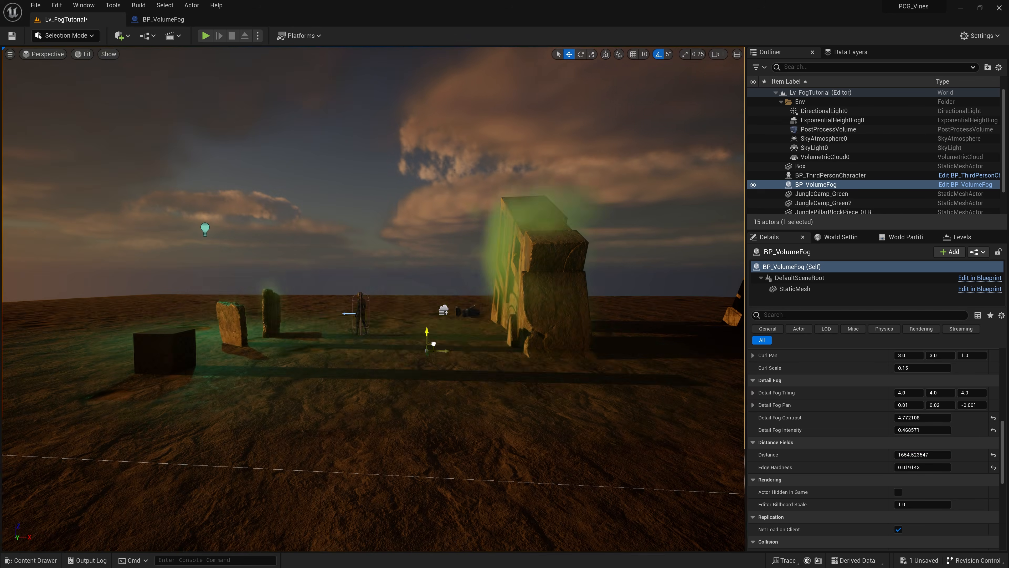
{"action": "left_click_drag", "start_coordinate": [433, 344], "coordinate": [410, 350]}
{"action": "right_click_drag", "start_coordinate": [409, 350], "coordinate": [413, 381]}
{"action": "left_click_drag", "start_coordinate": [413, 350], "coordinate": [344, 331]}
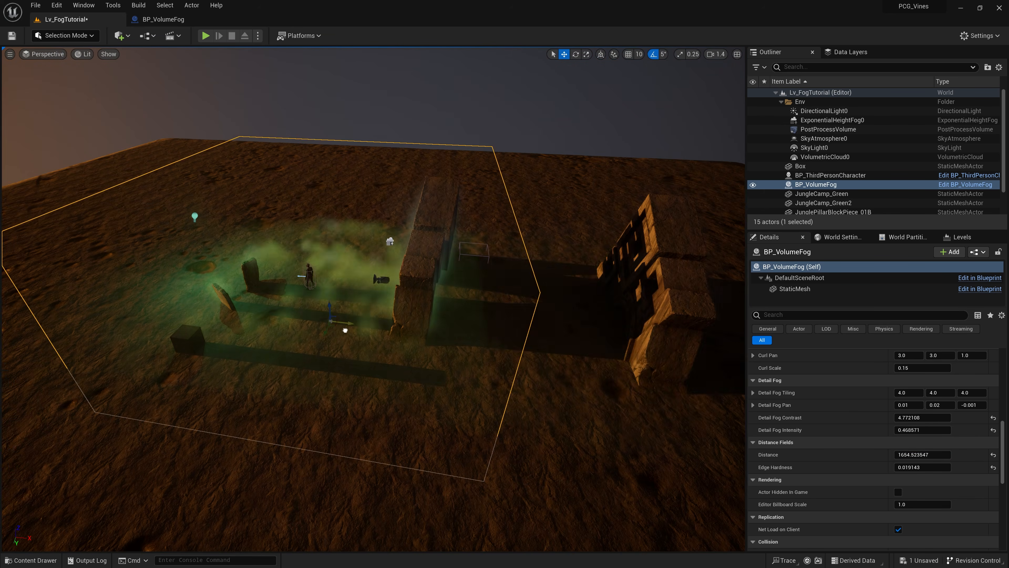
{"action": "right_click_drag", "start_coordinate": [344, 331], "coordinate": [358, 295]}
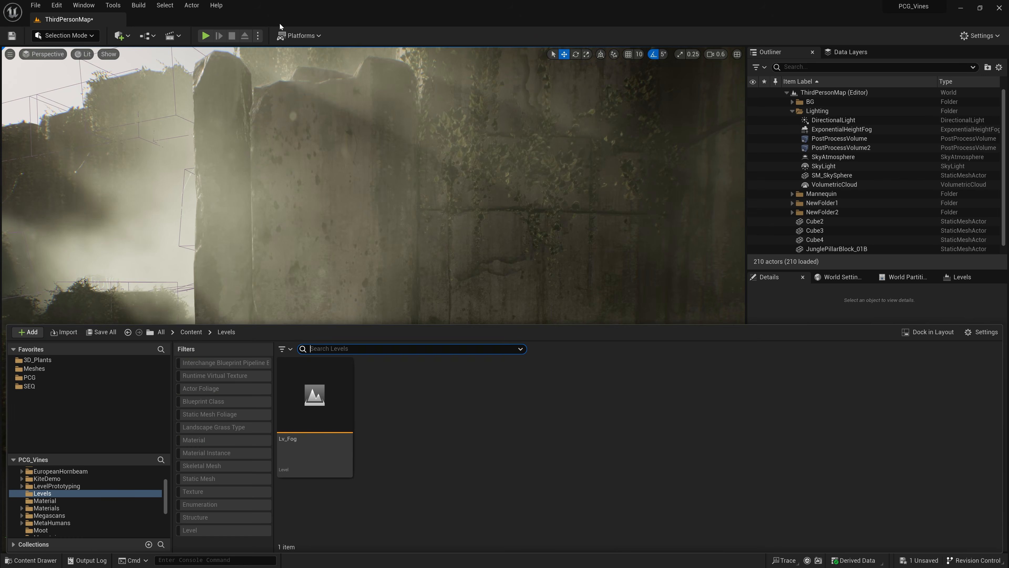
- Bring up the plugin list and search it for "volumetric" to check the Volumetrics plugin
{"action": "left_click", "coordinate": [84, 5]}
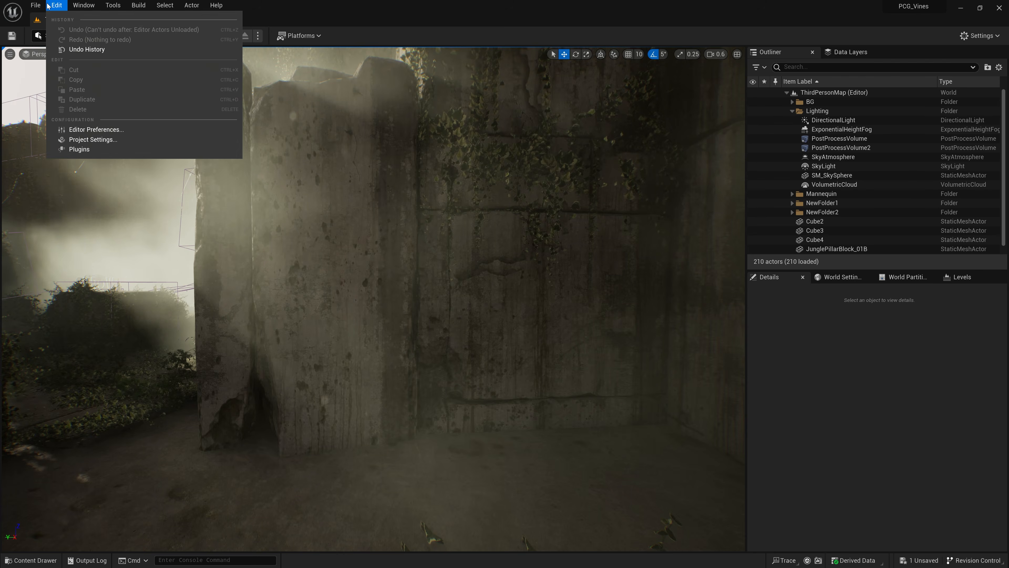
{"action": "mouse_move", "coordinate": [65, 3]}
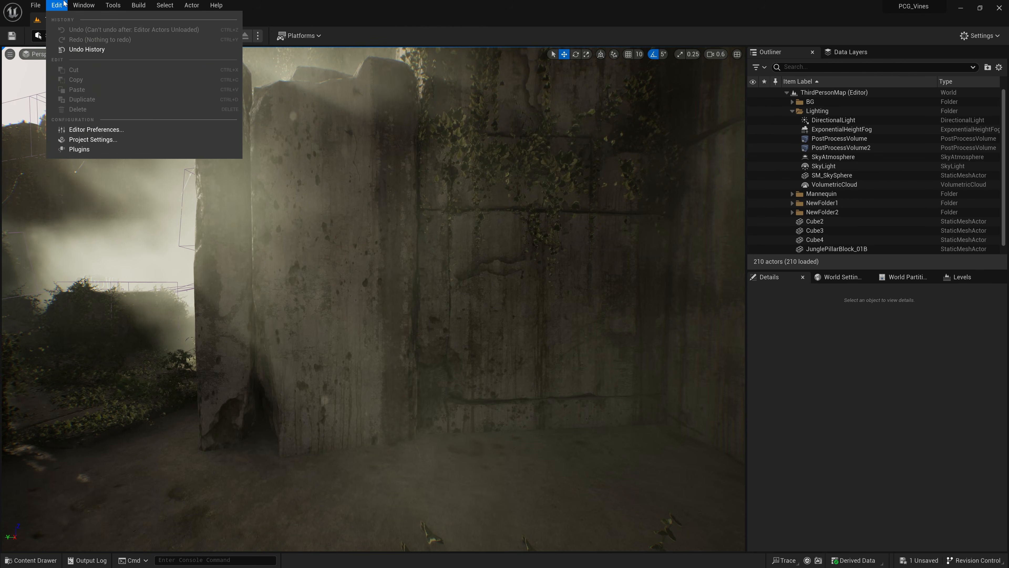
{"action": "left_click", "coordinate": [84, 150]}
{"action": "type", "text": "volu"}
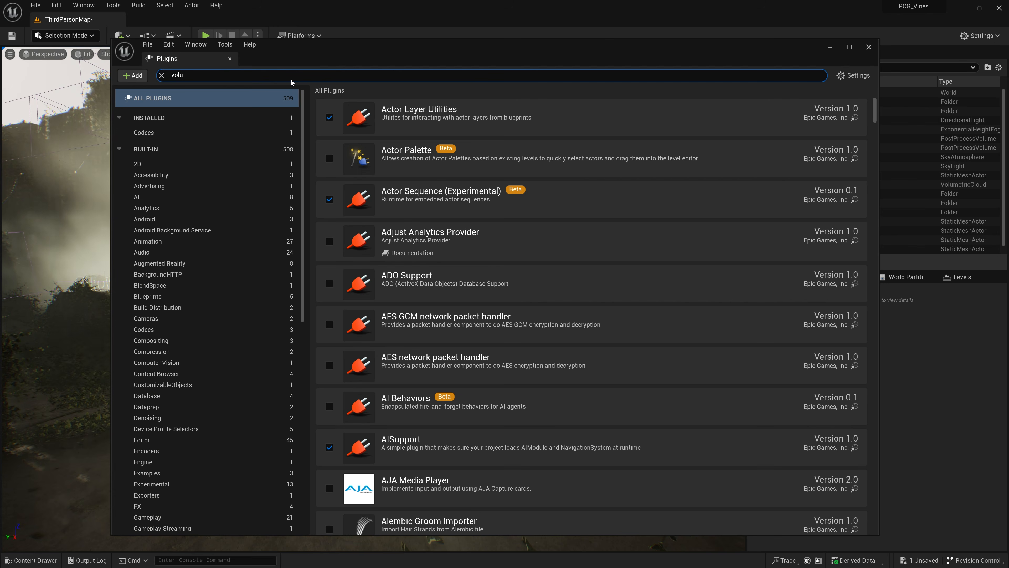
{"action": "type", "text": "metric"}
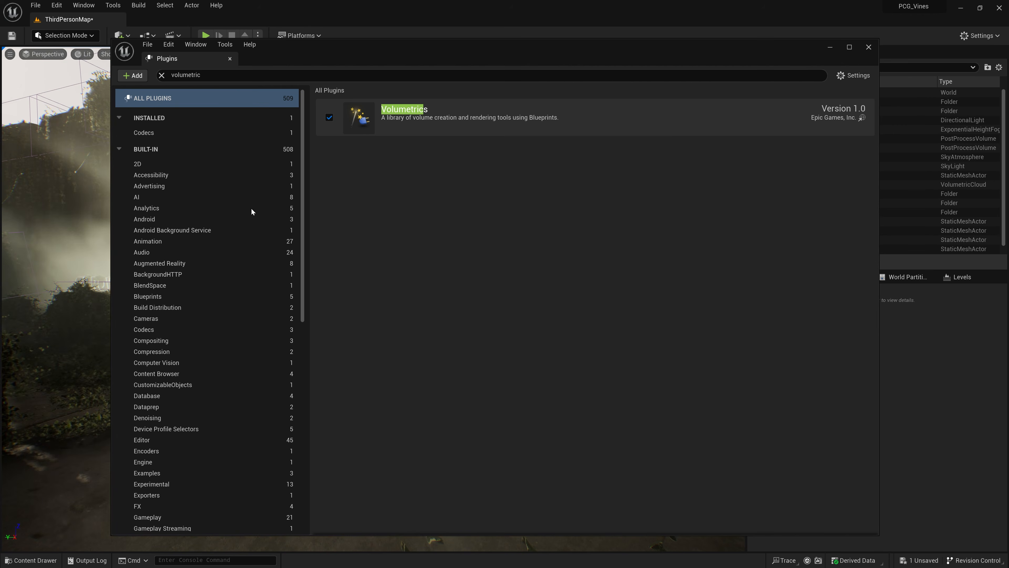
- Create a new level named Lv_FogTutorial in the Levels folder and open it, saving the pending assets
{"action": "key", "text": "ctrl+space"}
{"action": "right_click", "coordinate": [443, 444]}
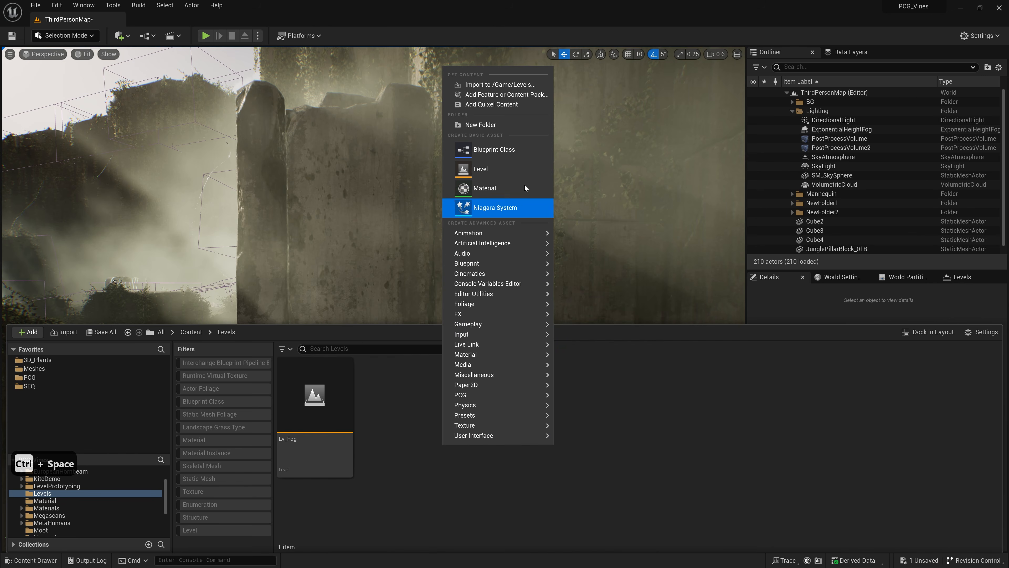
{"action": "left_click", "coordinate": [478, 170]}
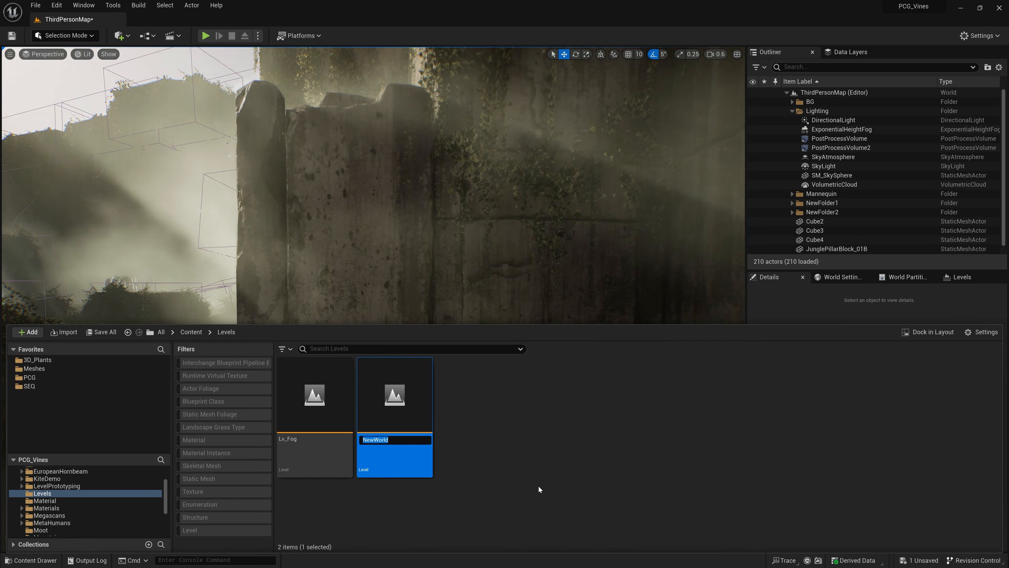
{"action": "type", "text": "Lv_FogTutorial"}
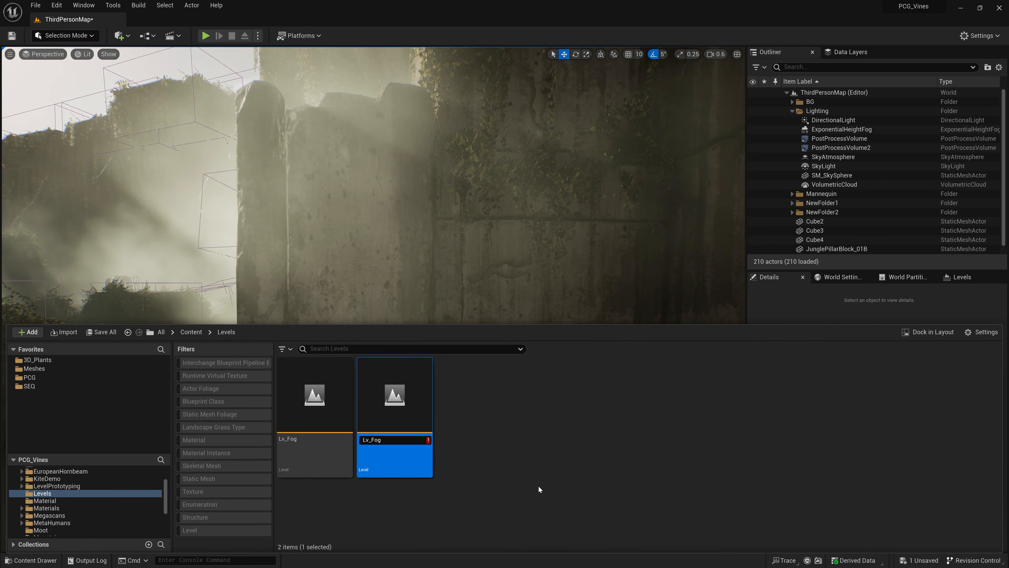
{"action": "key", "text": "Return"}
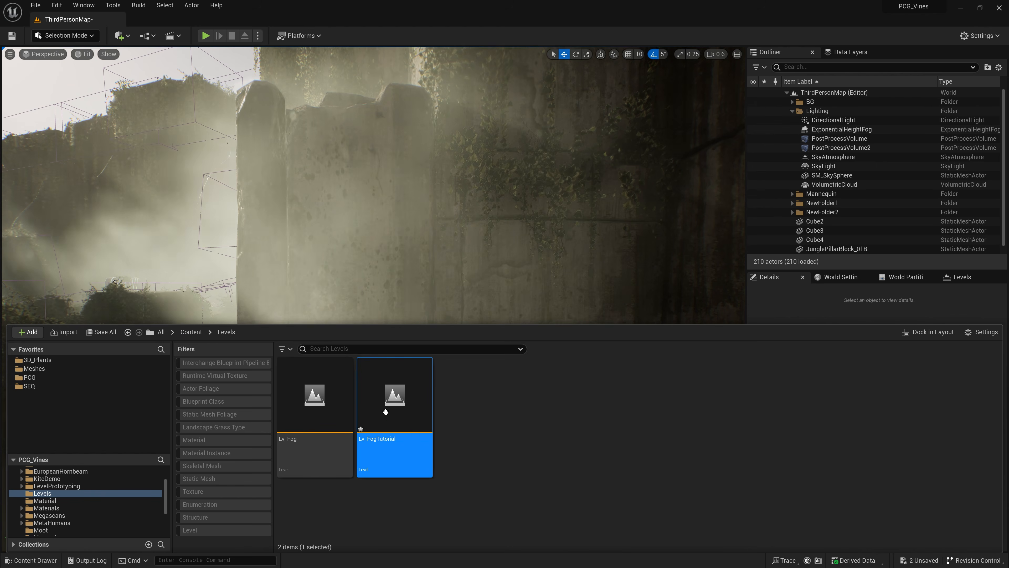
{"action": "double_click", "coordinate": [408, 422]}
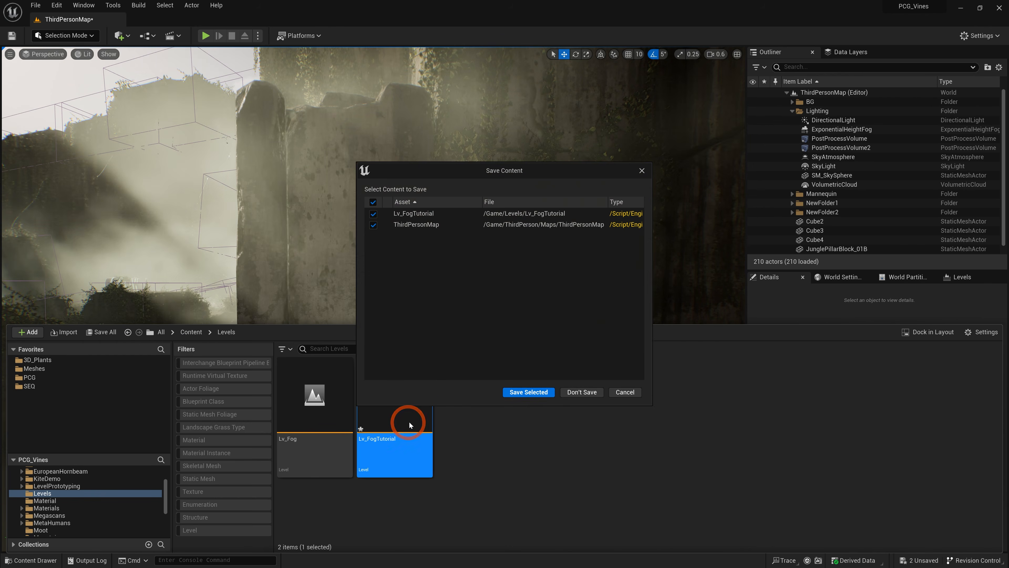
{"action": "left_click", "coordinate": [545, 393]}
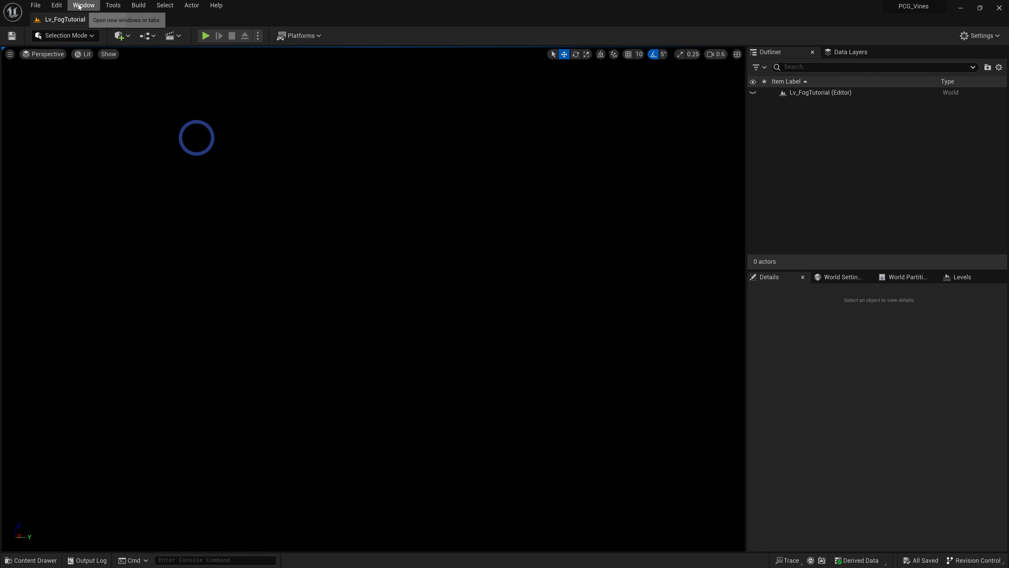
- Use the Env. Light Mixer to create a sky light, atmospheric light, sky atmosphere, volumetric cloud and height fog
{"action": "left_click", "coordinate": [80, 6]}
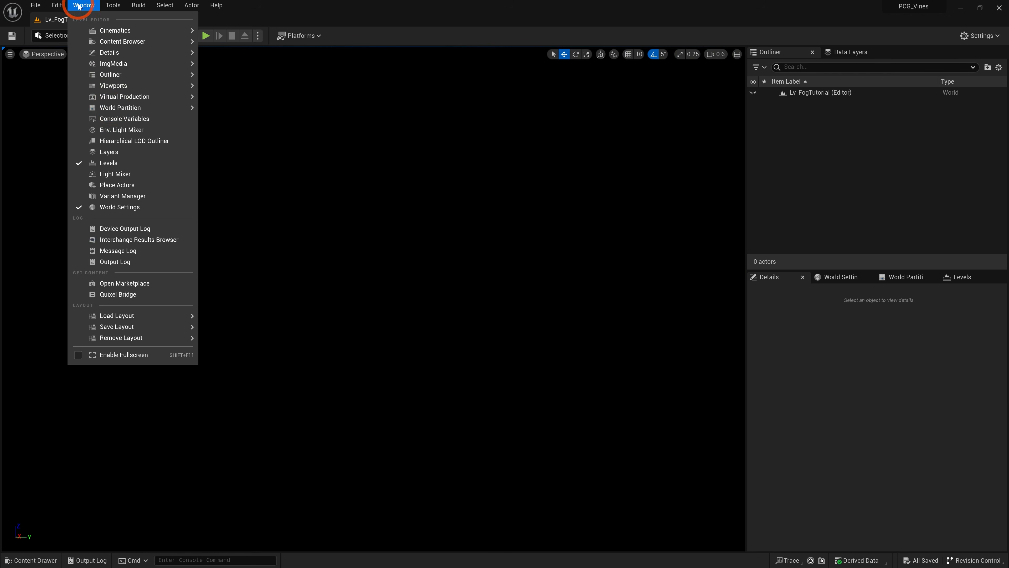
{"action": "left_click", "coordinate": [140, 130]}
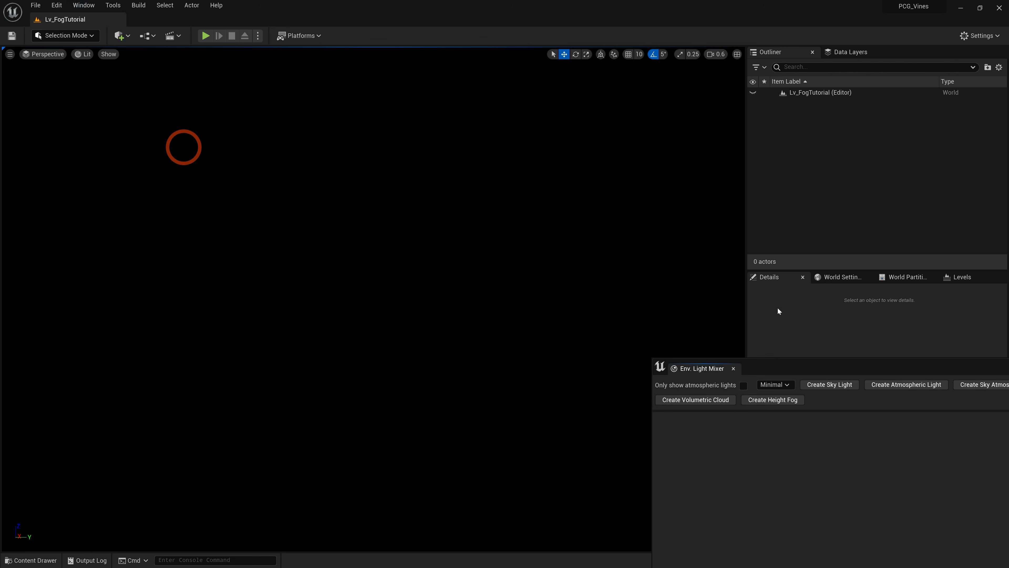
{"action": "left_click_drag", "start_coordinate": [794, 373], "coordinate": [341, 184]}
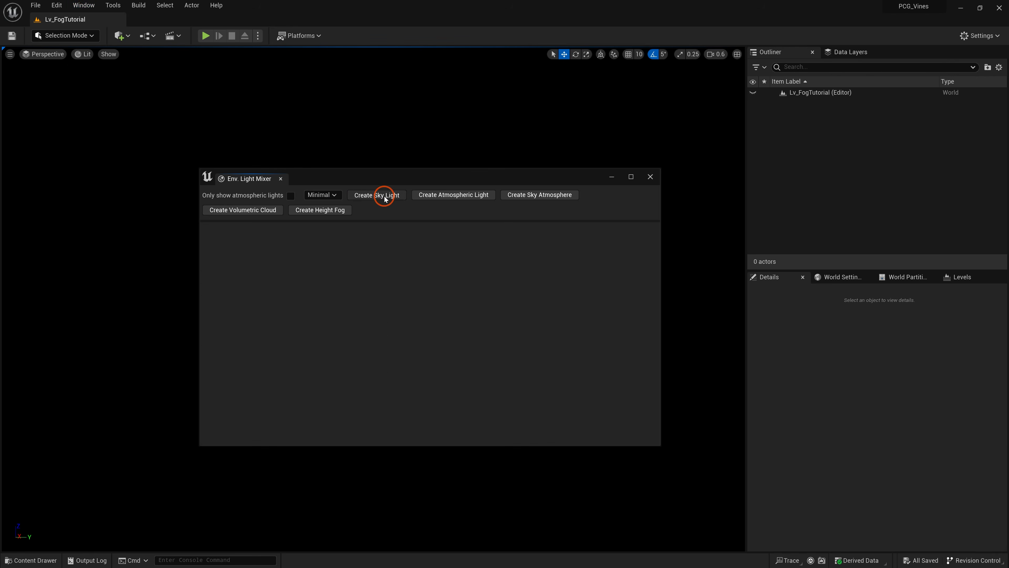
{"action": "left_click", "coordinate": [384, 195]}
{"action": "left_click", "coordinate": [383, 195]}
{"action": "left_click", "coordinate": [384, 195]}
{"action": "left_click", "coordinate": [384, 195]}
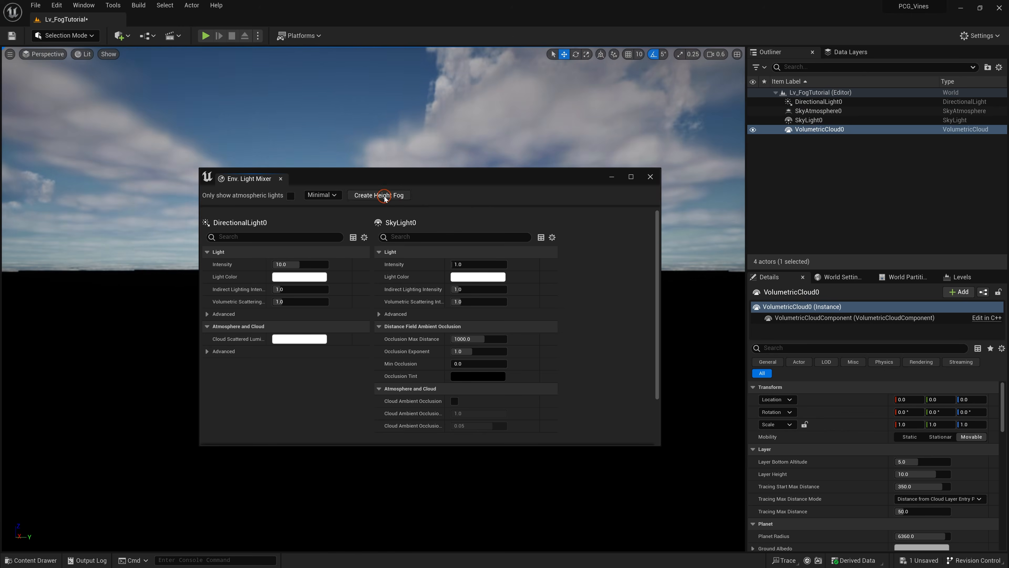
{"action": "left_click", "coordinate": [383, 195]}
{"action": "left_click", "coordinate": [650, 176]}
- Group all five environment actors, from DirectionalLight0 to VolumetricCloud0, into a new Outliner folder named Env
{"action": "left_click", "coordinate": [816, 102]}
{"action": "left_click", "coordinate": [817, 138], "text": "shift"}
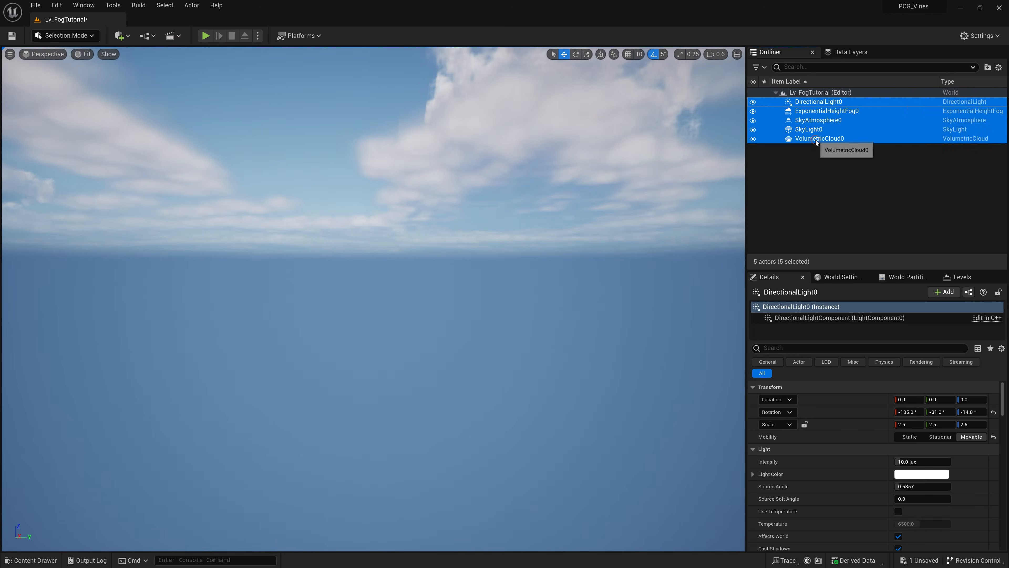
{"action": "left_click", "coordinate": [988, 67]}
{"action": "type", "text": "Env"}
{"action": "key", "text": "Return"}
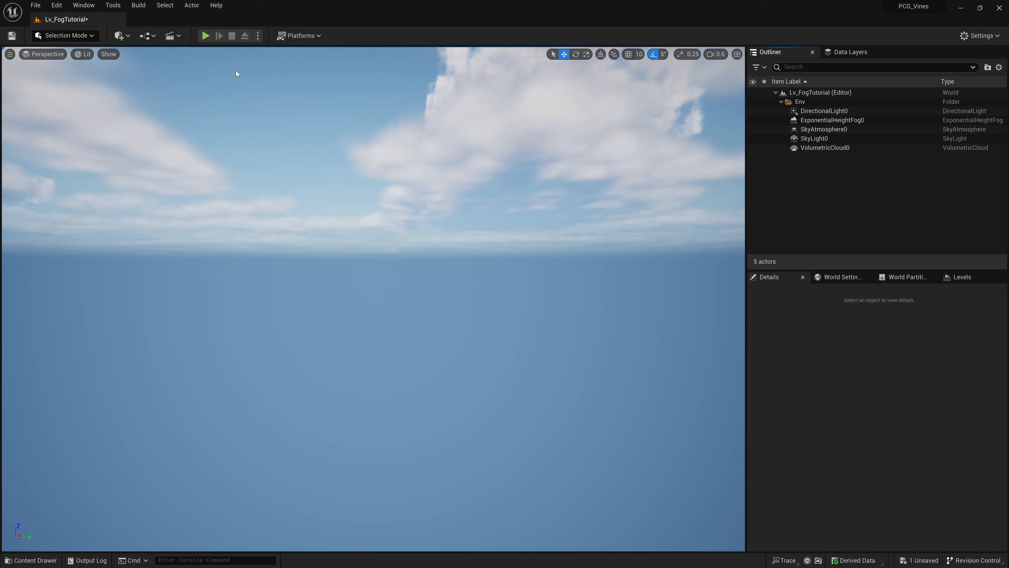
- Find the Post Process Volume actor and place it in the level
{"action": "left_click", "coordinate": [119, 36]}
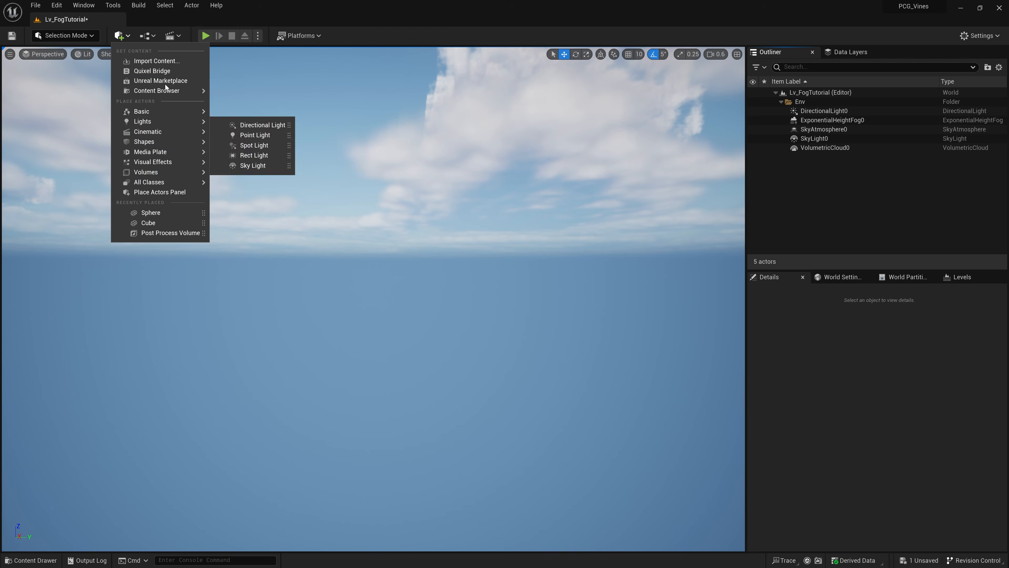
{"action": "type", "text": "postp"}
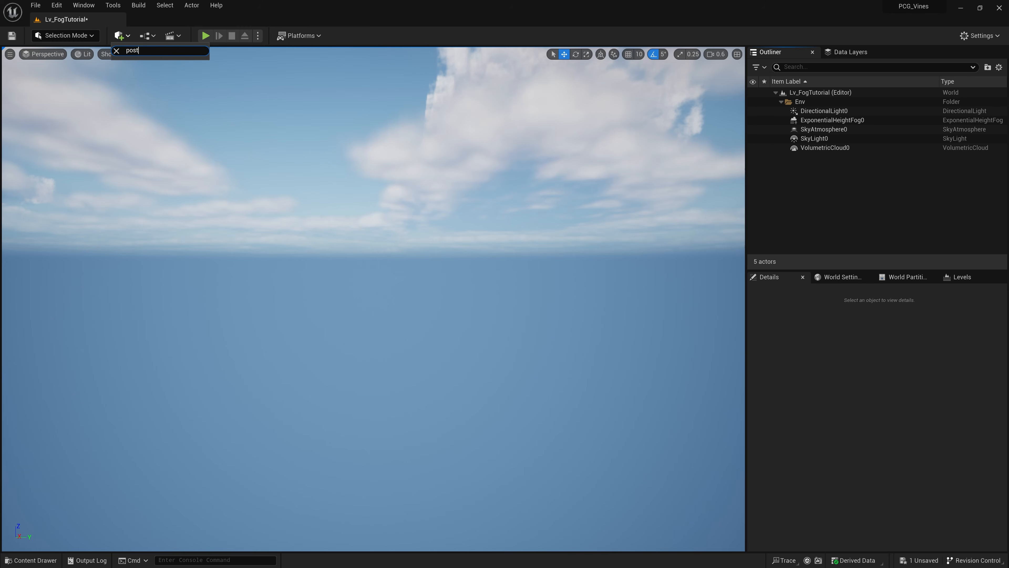
{"action": "left_click_drag", "start_coordinate": [165, 61], "coordinate": [545, 461]}
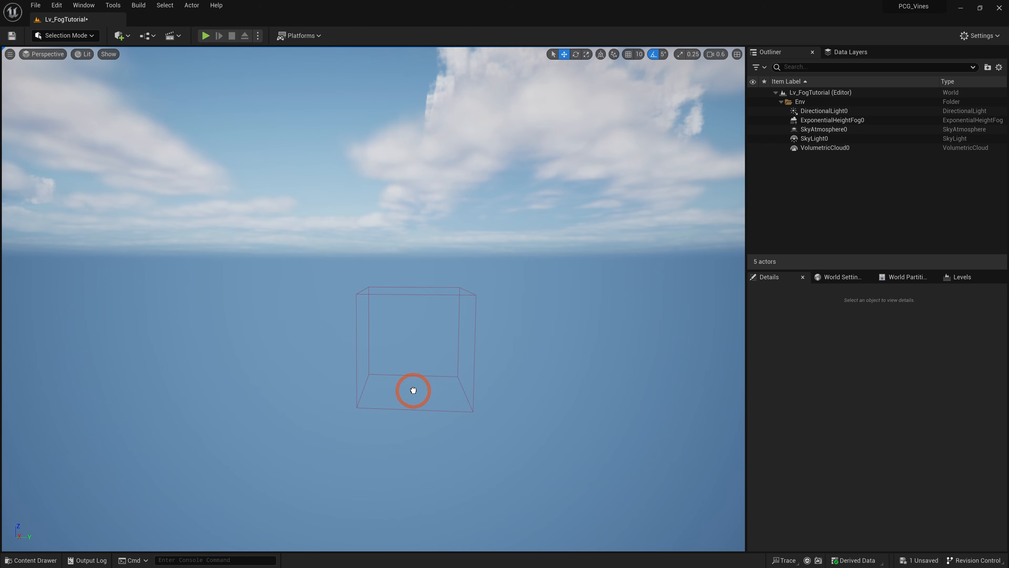
{"action": "left_click_drag", "start_coordinate": [413, 390], "coordinate": [419, 393]}
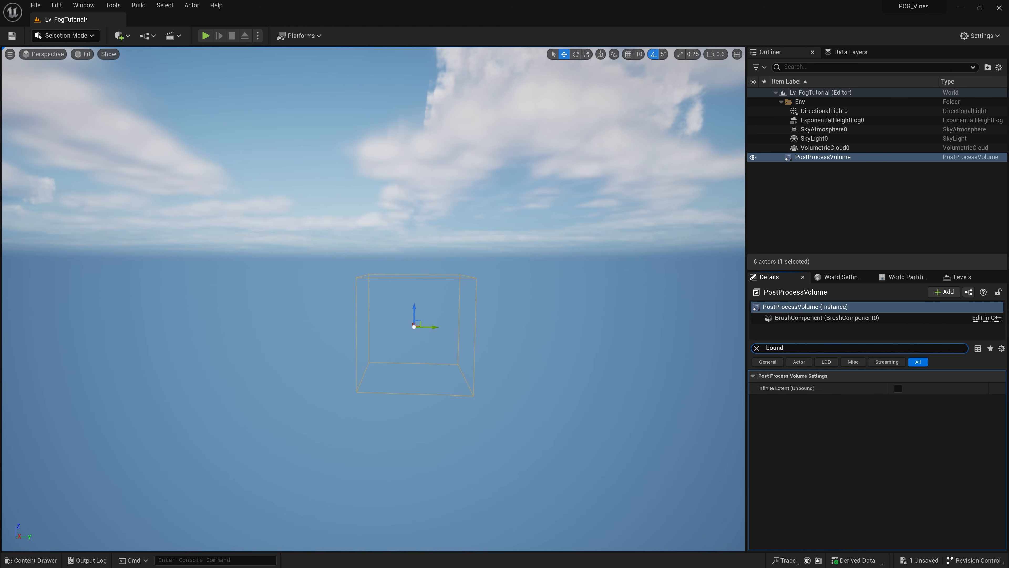
- Enable the Post Process Volume's Min EV100 and Max EV100 exposure overrides and set both to 1
{"action": "left_click", "coordinate": [757, 348]}
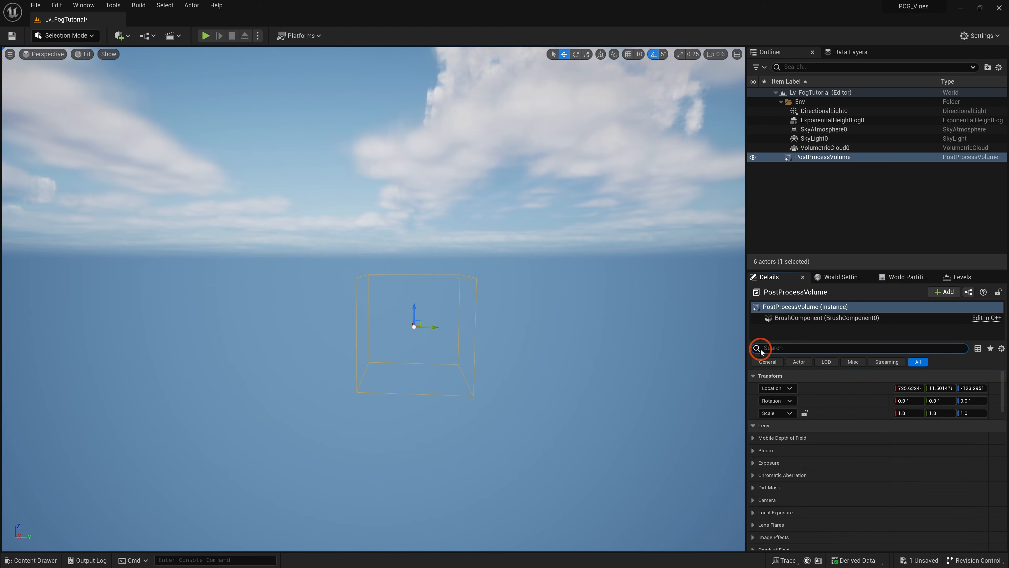
{"action": "type", "text": "exp"}
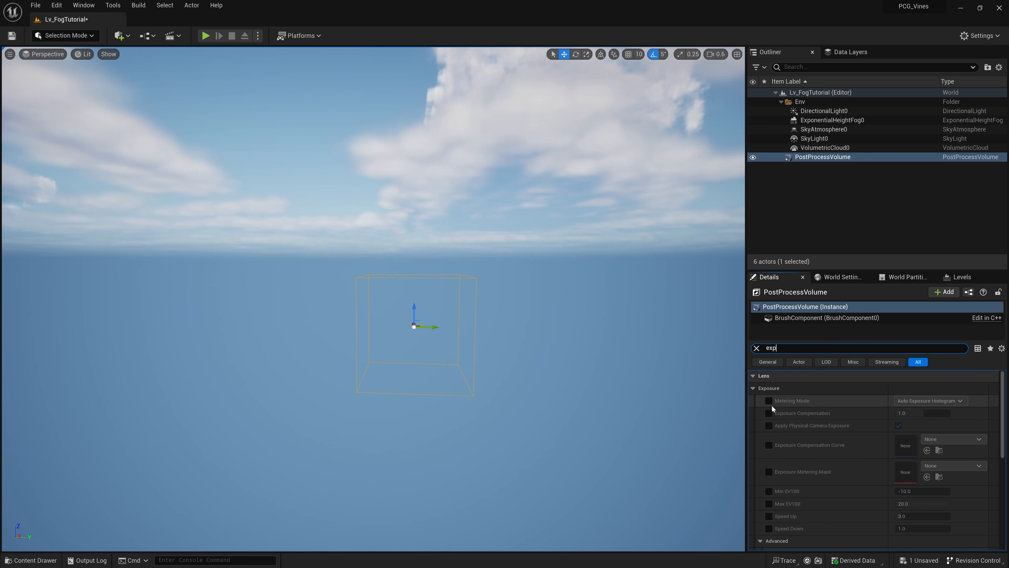
{"action": "left_click", "coordinate": [769, 491]}
{"action": "left_click", "coordinate": [769, 504]}
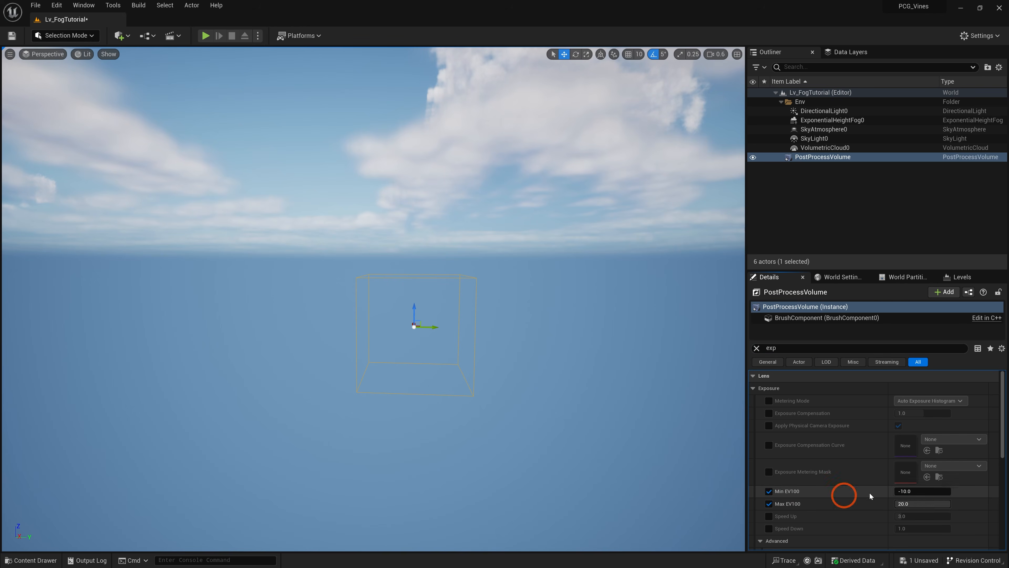
{"action": "left_click", "coordinate": [911, 490]}
{"action": "type", "text": "1"}
{"action": "key", "text": "Tab"}
{"action": "type", "text": "1"}
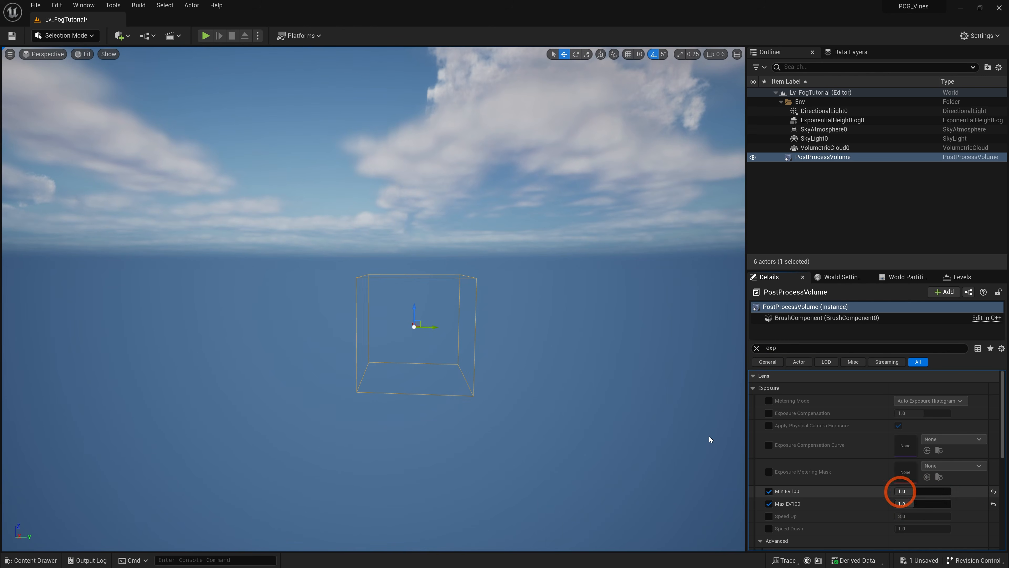
- Place the JunglePillarBlockPiece_04A static mesh from the Ruins Meshes folder into the level
{"action": "key", "text": "w"}
{"action": "key", "text": "d"}
{"action": "right_click_drag", "start_coordinate": [453, 312], "coordinate": [480, 326]}
{"action": "scroll", "coordinate": [480, 332], "scroll_direction": "down", "scroll_amount": 2}
{"action": "key", "text": "e"}
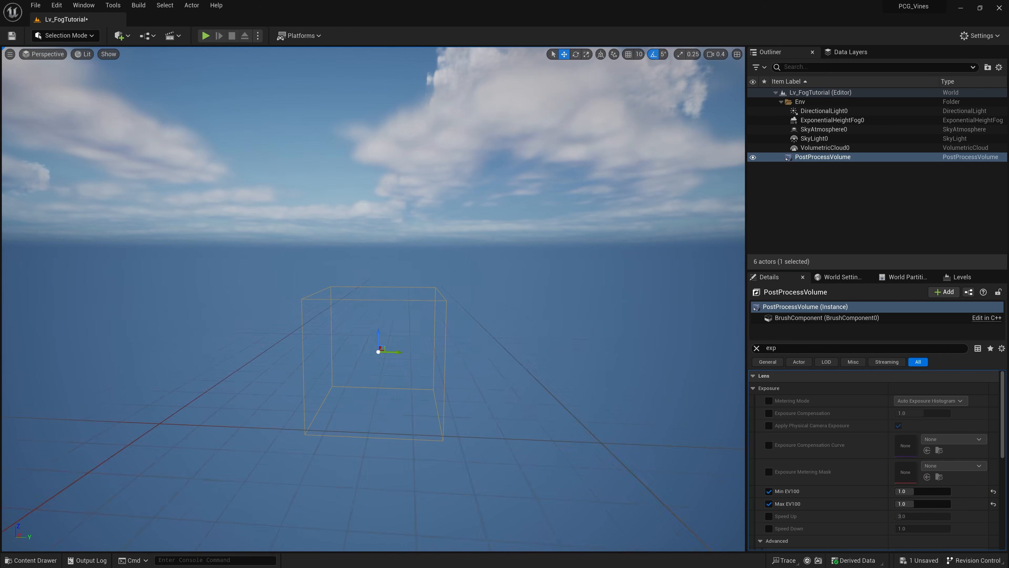
{"action": "key", "text": "ctrl+space"}
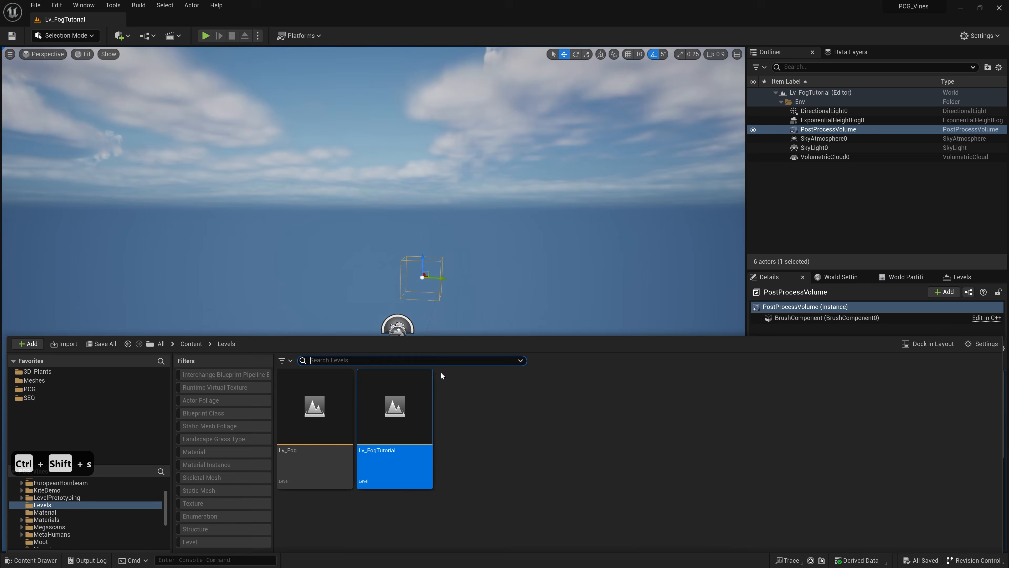
{"action": "double_click", "coordinate": [393, 397]}
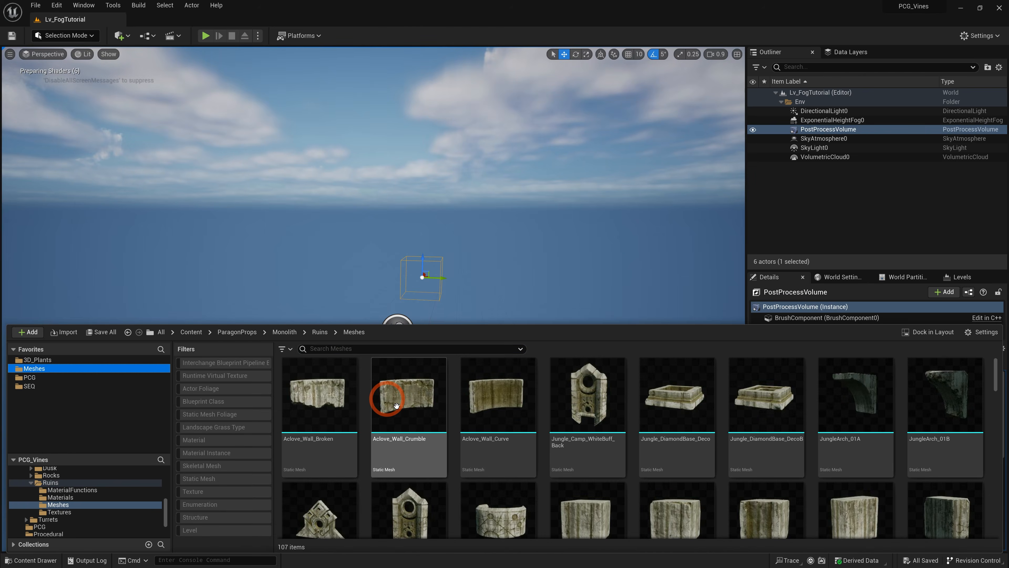
{"action": "scroll", "coordinate": [400, 412], "scroll_direction": "down", "scroll_amount": 5}
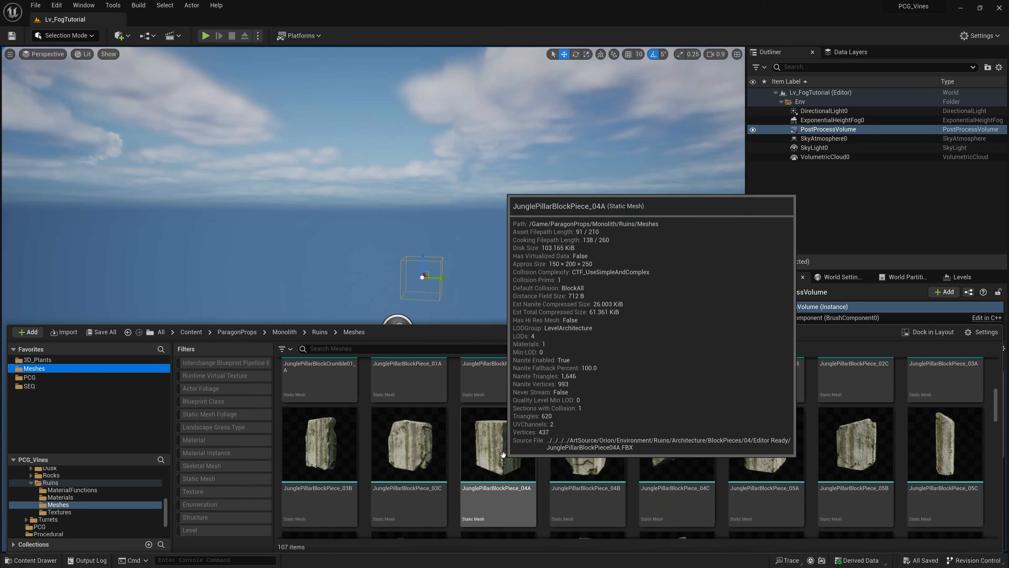
{"action": "left_click_drag", "start_coordinate": [502, 461], "coordinate": [399, 350]}
- Clear the details filter and reset the pillar block's location to the world origin
{"action": "right_click_drag", "start_coordinate": [482, 319], "coordinate": [449, 358]}
{"action": "key", "text": "d"}
{"action": "key", "text": "e"}
{"action": "left_click", "coordinate": [759, 349]}
{"action": "left_click", "coordinate": [994, 400]}
- Rotate the pillar block to -90° about the Y axis so it lies flat
{"action": "right_click_drag", "start_coordinate": [469, 302], "coordinate": [133, 294]}
{"action": "key", "text": "d"}
{"action": "scroll", "coordinate": [136, 266], "scroll_direction": "up", "scroll_amount": 2}
{"action": "key", "text": "e"}
{"action": "left_click_drag", "start_coordinate": [470, 289], "coordinate": [747, 226]}
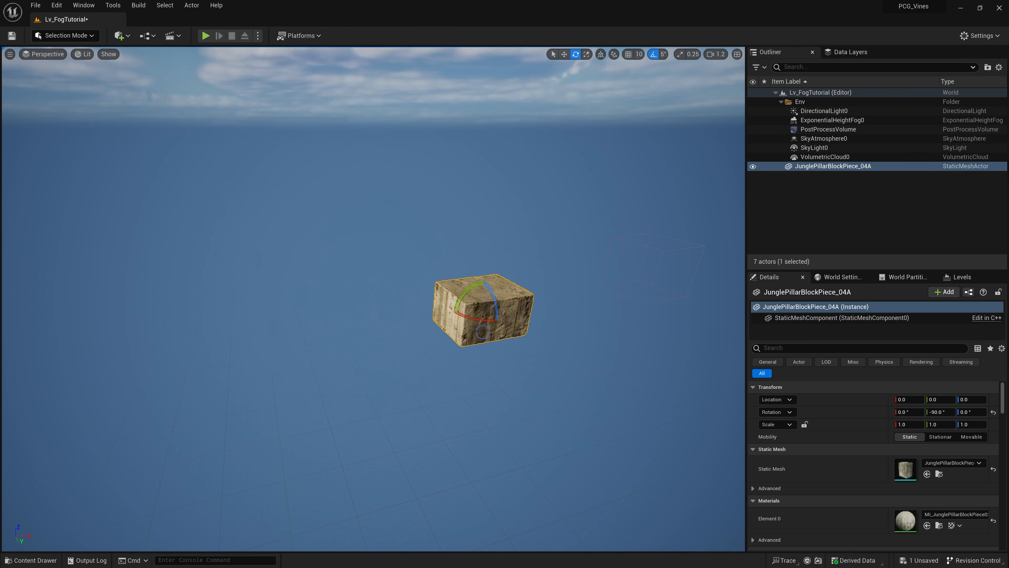
- Scale the pillar block to about 34.65 in Y and Z and raise it to about Z 45.7 as a ground surface
{"action": "right_click_drag", "start_coordinate": [409, 352], "coordinate": [413, 382]}
{"action": "key", "text": "s"}
{"action": "key", "text": "e"}
{"action": "key", "text": "w"}
{"action": "left_click_drag", "start_coordinate": [409, 349], "coordinate": [481, 260]}
{"action": "key", "text": "w"}
{"action": "right_click_drag", "start_coordinate": [448, 358], "coordinate": [493, 310]}
{"action": "scroll", "coordinate": [448, 357], "scroll_direction": "down", "scroll_amount": 2}
{"action": "left_click_drag", "start_coordinate": [448, 358], "coordinate": [452, 345]}
{"action": "right_click_drag", "start_coordinate": [452, 345], "coordinate": [477, 345]}
{"action": "key", "text": "e"}
{"action": "key", "text": "w"}
{"action": "key", "text": "s"}
{"action": "scroll", "coordinate": [103, 82], "scroll_direction": "down", "scroll_amount": 2}
{"action": "right_click_drag", "start_coordinate": [103, 82], "coordinate": [124, 76]}
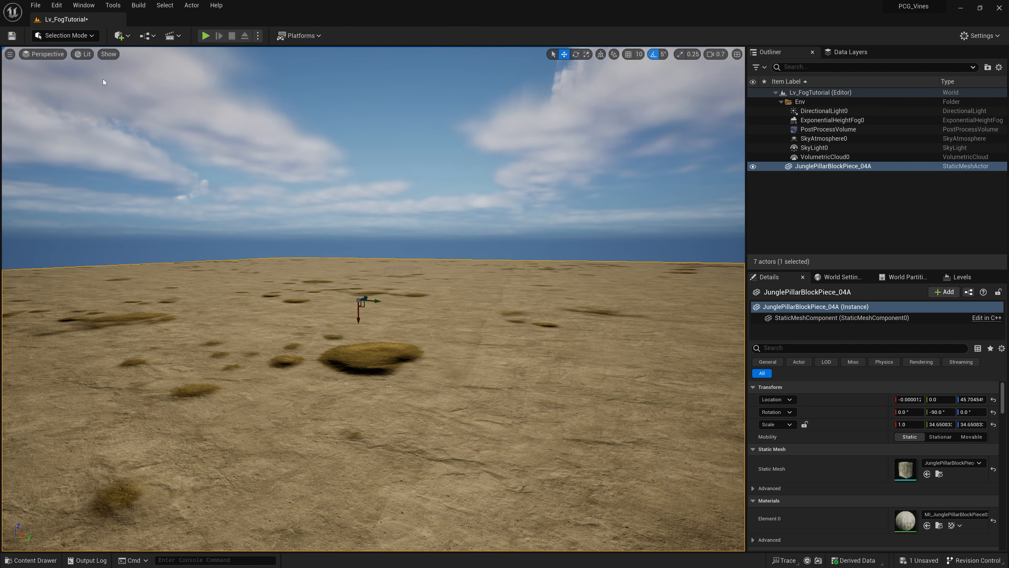
- Find the third-person character blueprint in the project content and place BP_ThirdPersonCharacter on the ground mesh
{"action": "key", "text": "ctrl+space"}
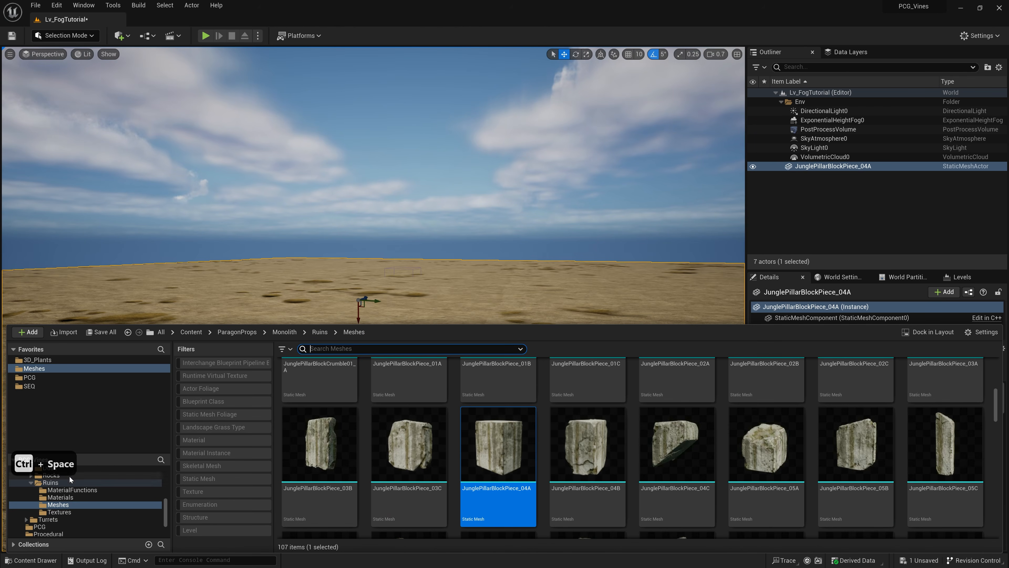
{"action": "scroll", "coordinate": [103, 487], "scroll_direction": "up", "scroll_amount": 10}
{"action": "left_click", "coordinate": [40, 479]}
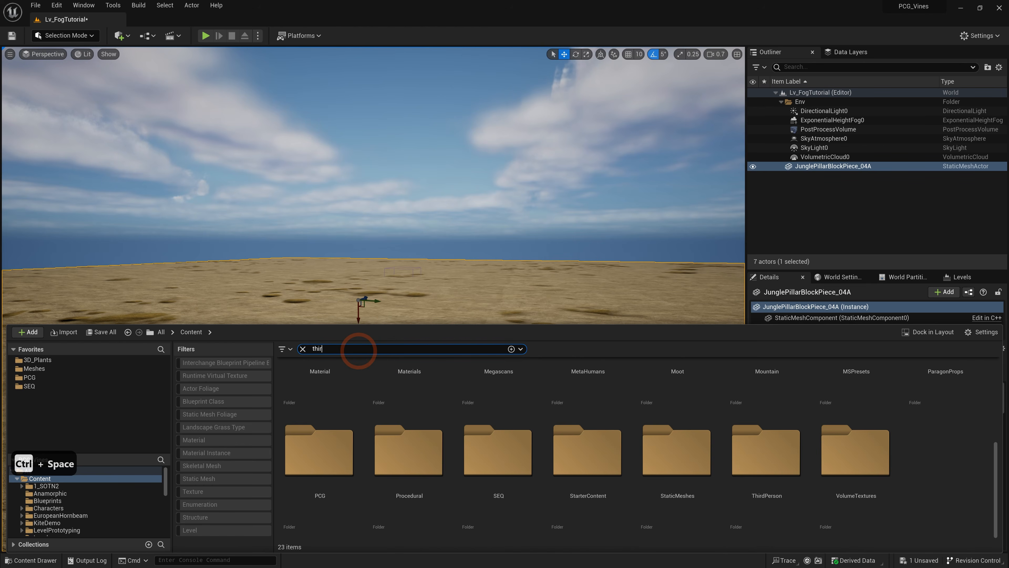
{"action": "left_click", "coordinate": [358, 350]}
{"action": "type", "text": "third p"}
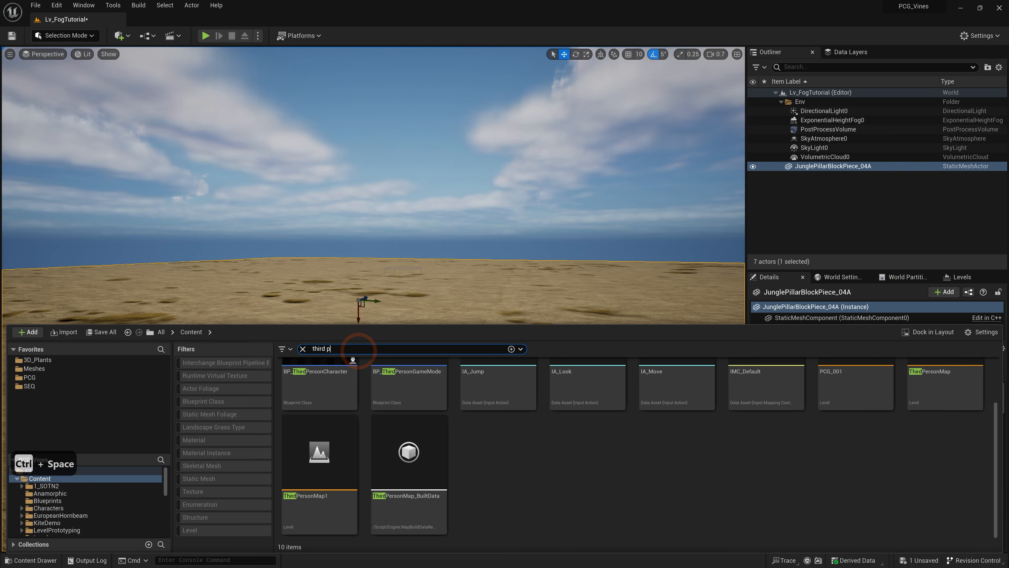
{"action": "type", "text": "er"}
{"action": "left_click_drag", "start_coordinate": [334, 416], "coordinate": [445, 342]}
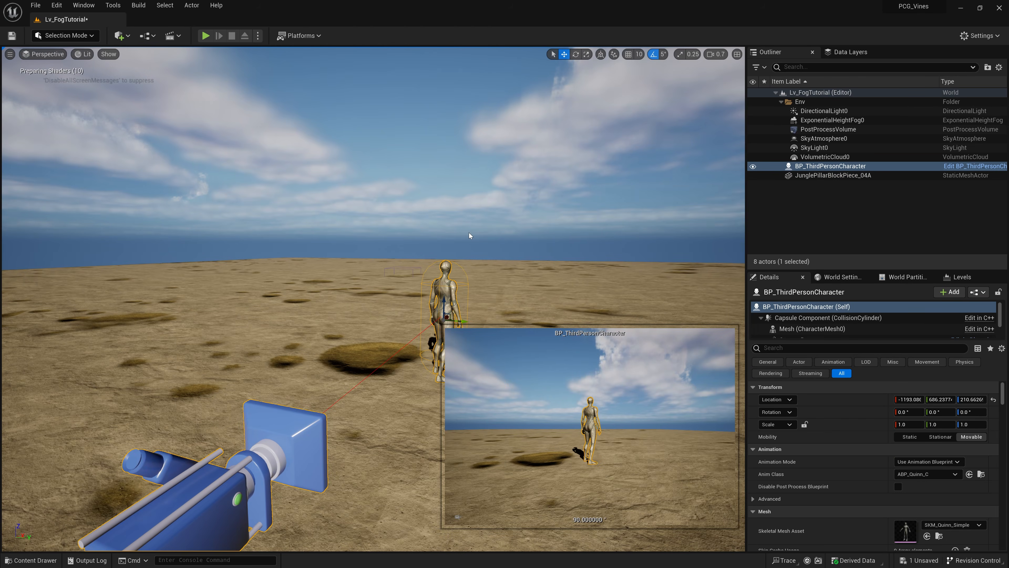
{"action": "left_click", "coordinate": [486, 189]}
{"action": "right_click_drag", "start_coordinate": [473, 256], "coordinate": [401, 266]}
{"action": "key", "text": "d"}
{"action": "scroll", "coordinate": [521, 255], "scroll_direction": "down", "scroll_amount": 2}
{"action": "key", "text": "w"}
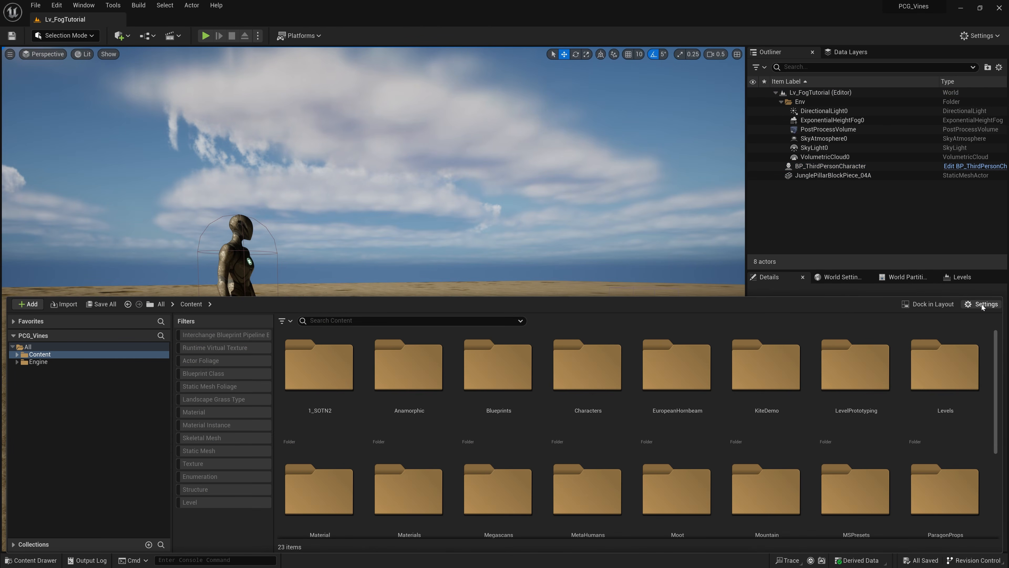
- Check the content browser's view options for the Show Plugin Content setting
{"action": "left_click", "coordinate": [983, 306]}
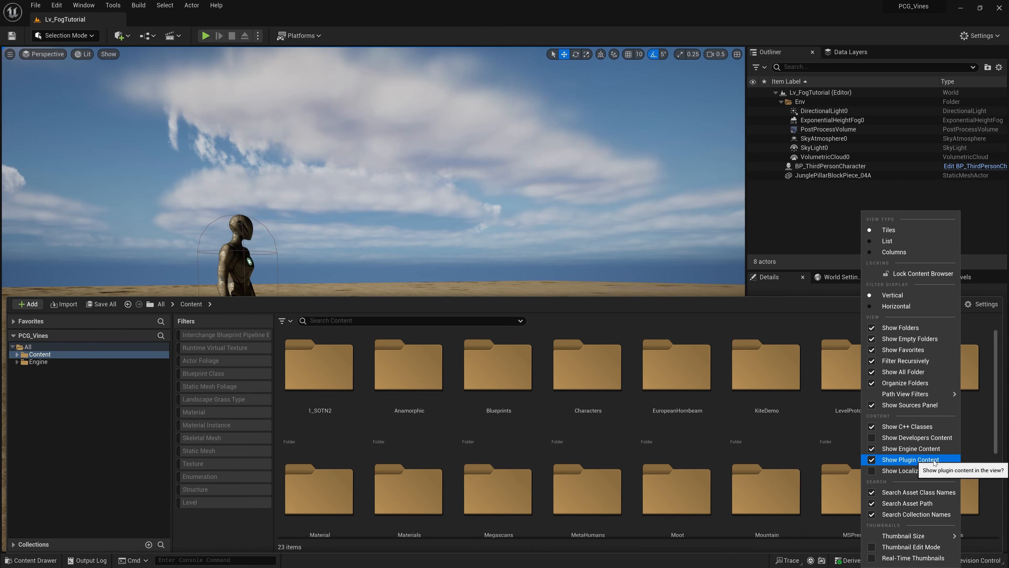
{"action": "left_click", "coordinate": [532, 239]}
{"action": "right_click_drag", "start_coordinate": [523, 348], "coordinate": [486, 353]}
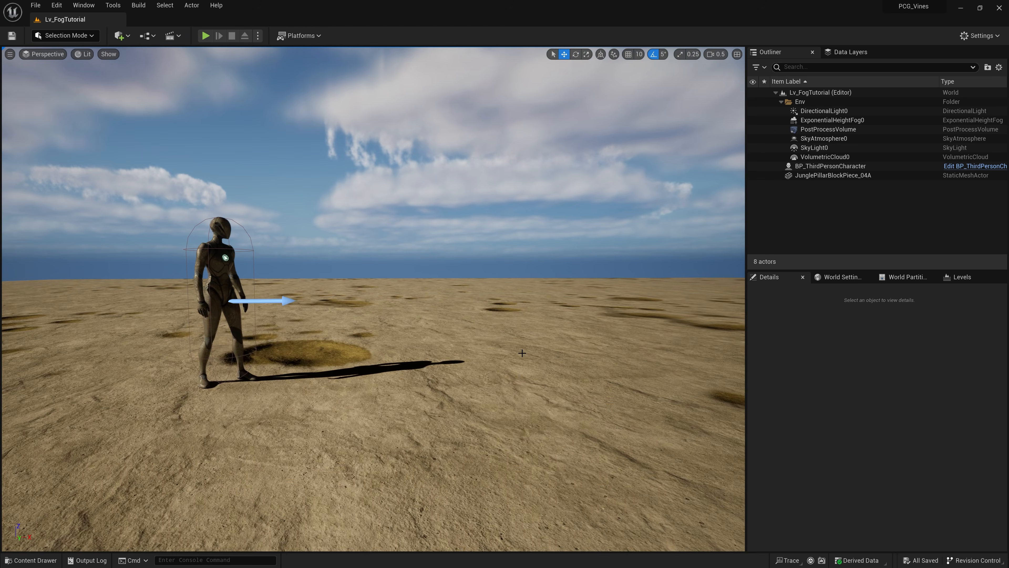
- Browse the engine plugins to Volumetrics Content > Content > VolumeTextures > Textures and examine the supplied volume textures
{"action": "key", "text": "ctrl+space"}
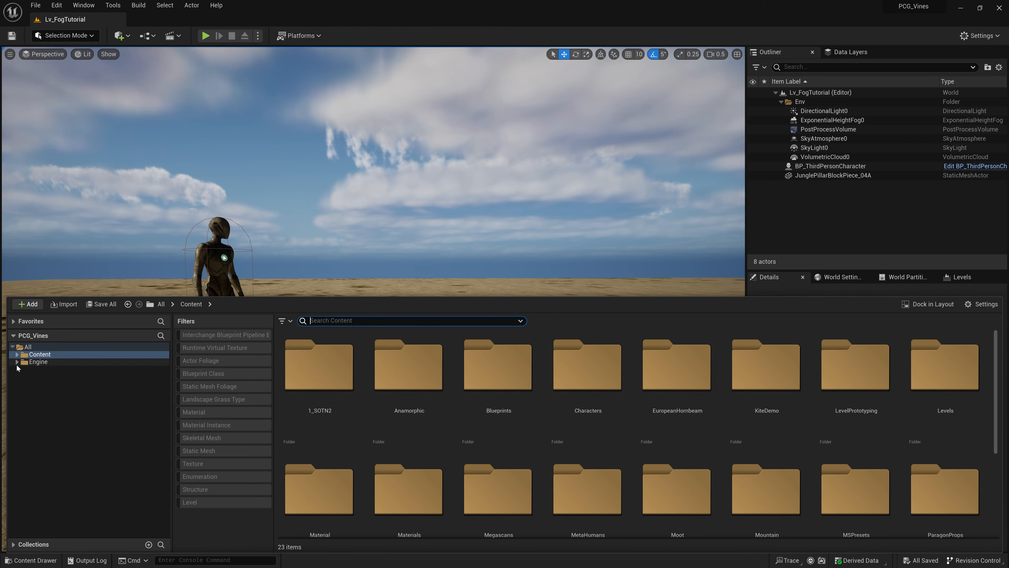
{"action": "left_click", "coordinate": [22, 384]}
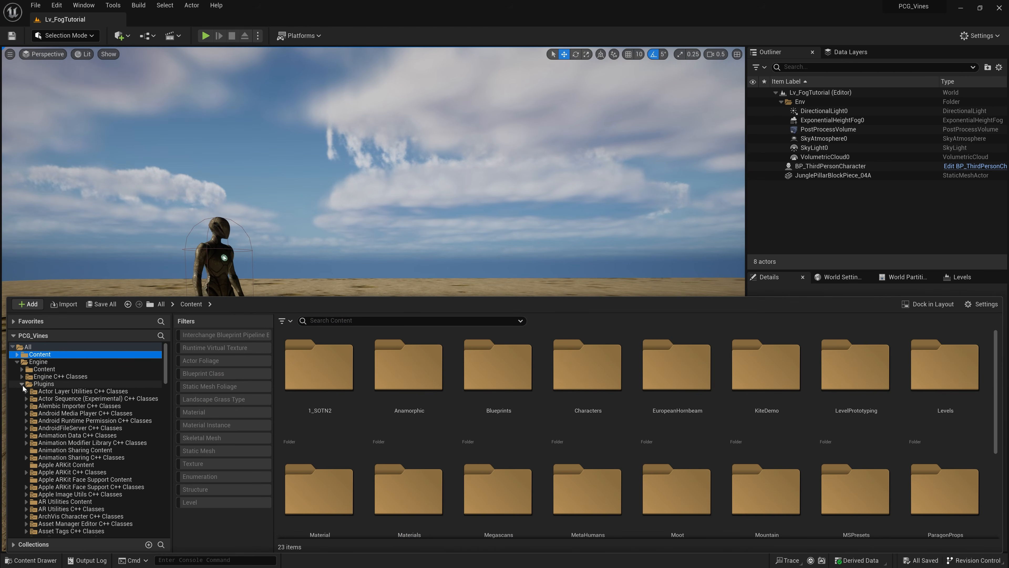
{"action": "scroll", "coordinate": [79, 403], "scroll_direction": "down", "scroll_amount": 5}
{"action": "left_click_drag", "start_coordinate": [164, 372], "coordinate": [149, 515]}
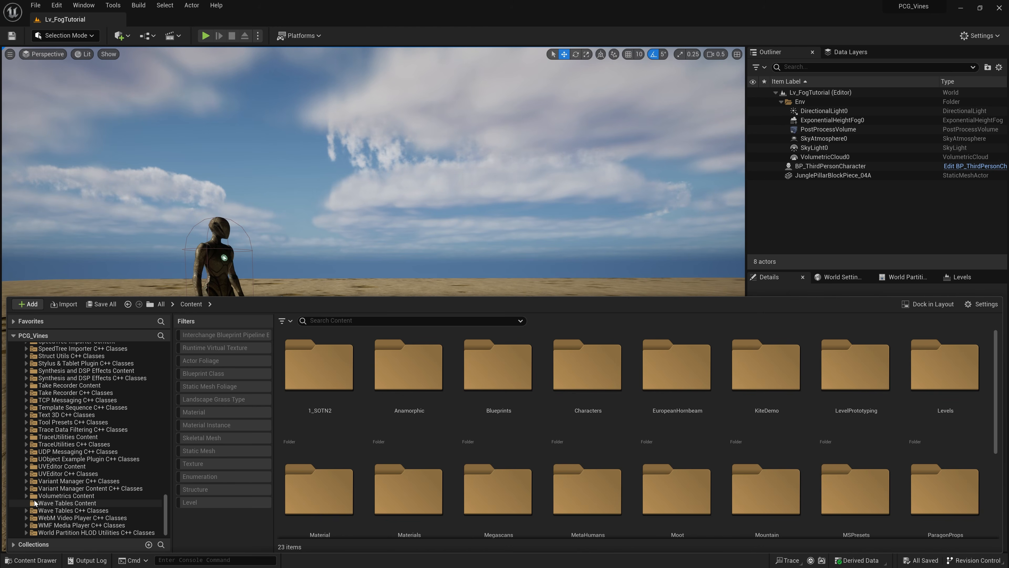
{"action": "left_click", "coordinate": [324, 373]}
{"action": "double_click", "coordinate": [323, 373]}
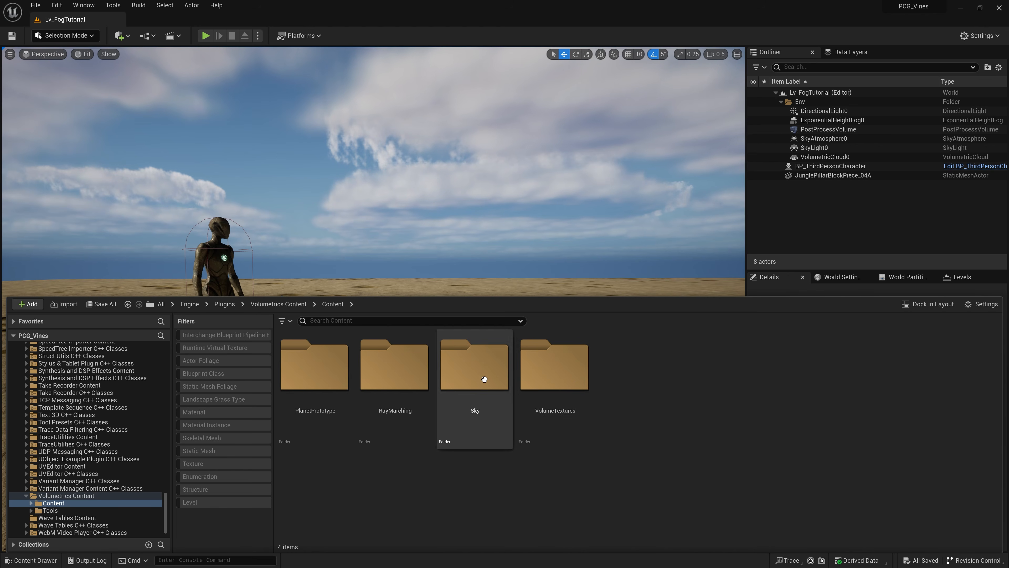
{"action": "double_click", "coordinate": [557, 382]}
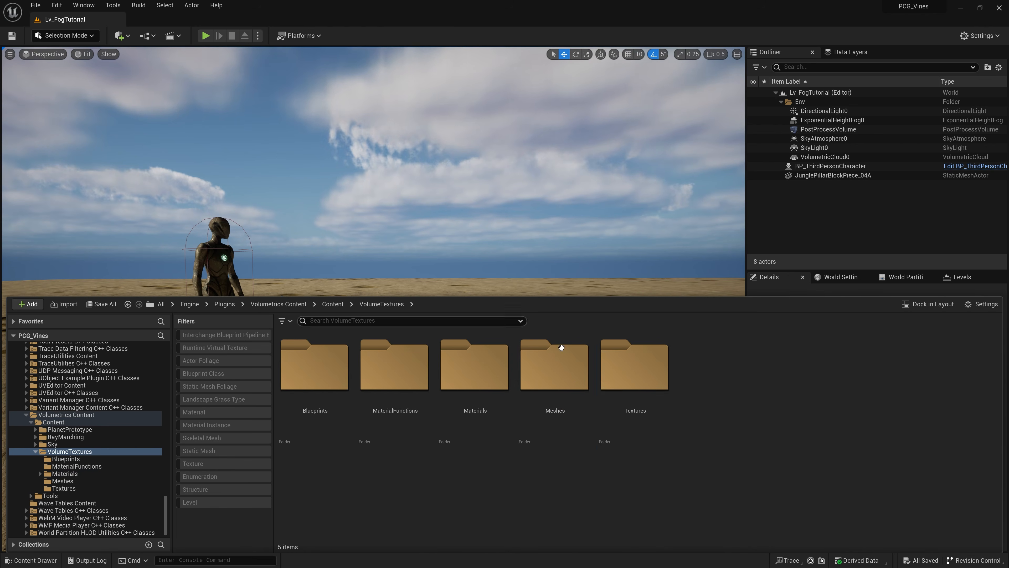
{"action": "double_click", "coordinate": [651, 395]}
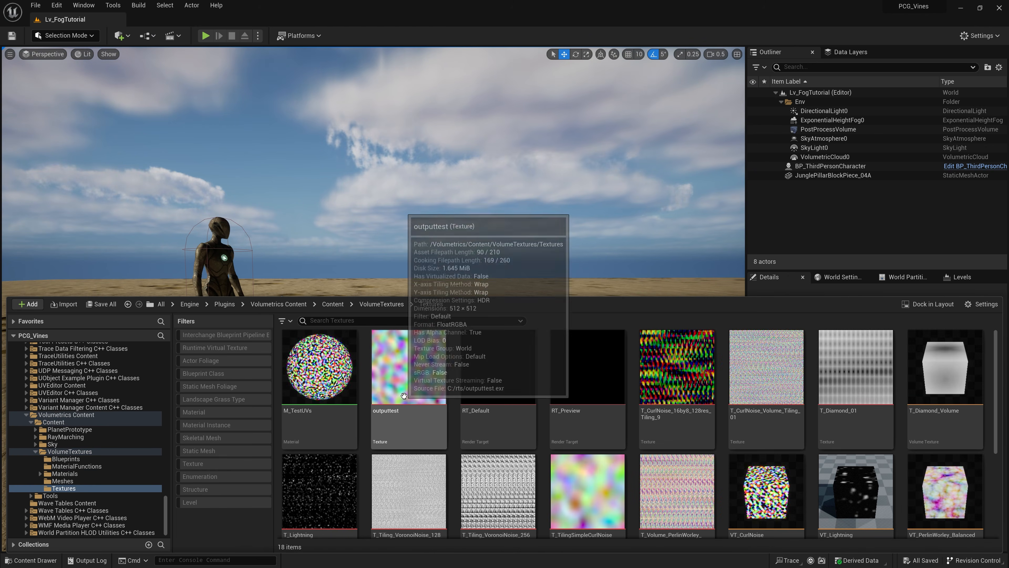
{"action": "scroll", "coordinate": [404, 396], "scroll_direction": "down", "scroll_amount": 2}
{"action": "scroll", "coordinate": [404, 395], "scroll_direction": "down", "scroll_amount": 3}
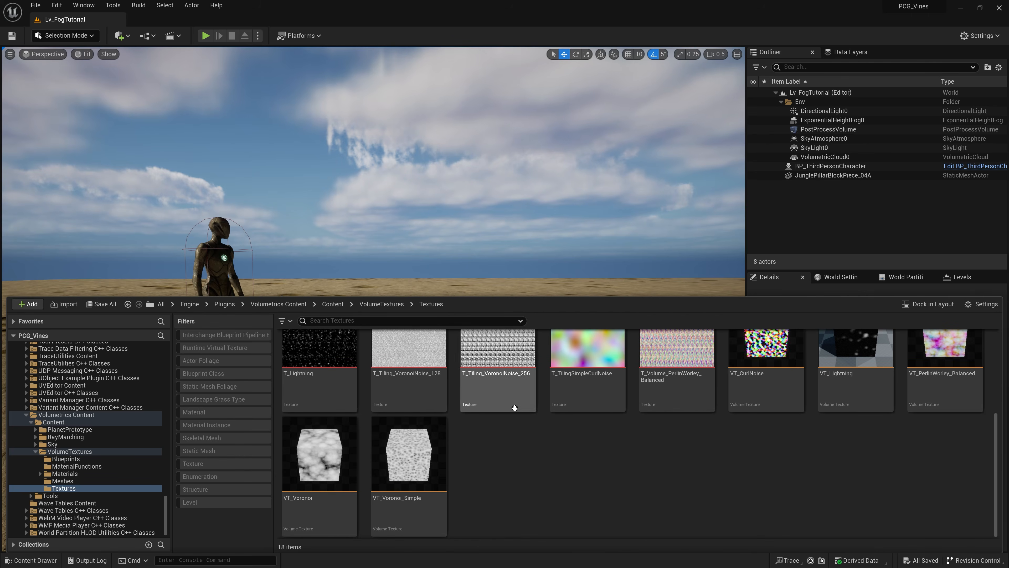
{"action": "scroll", "coordinate": [777, 383], "scroll_direction": "up", "scroll_amount": 4}
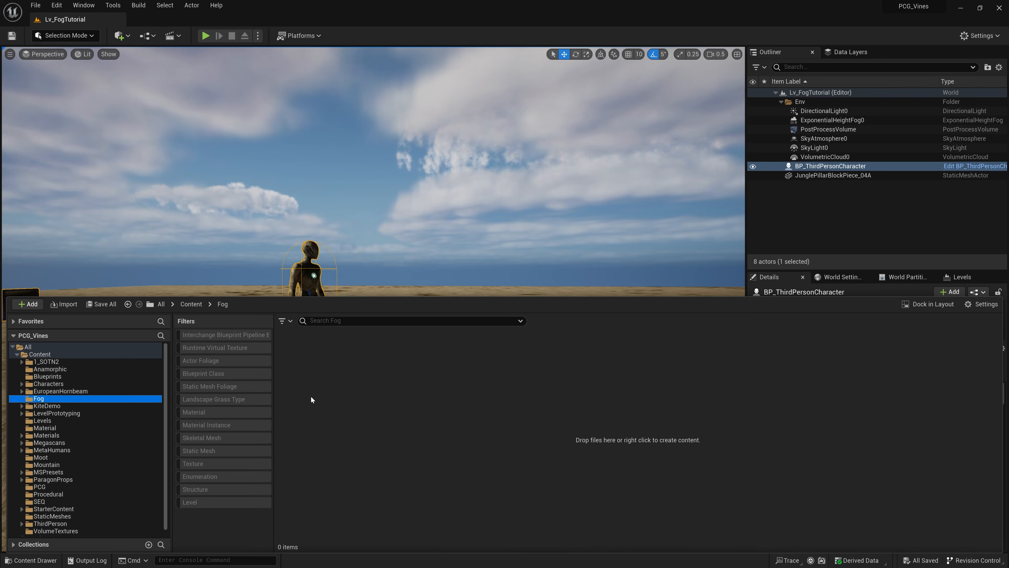
- Create a VolumeFog_Tutorial folder inside the Fog content folder and open it
{"action": "right_click", "coordinate": [329, 412]}
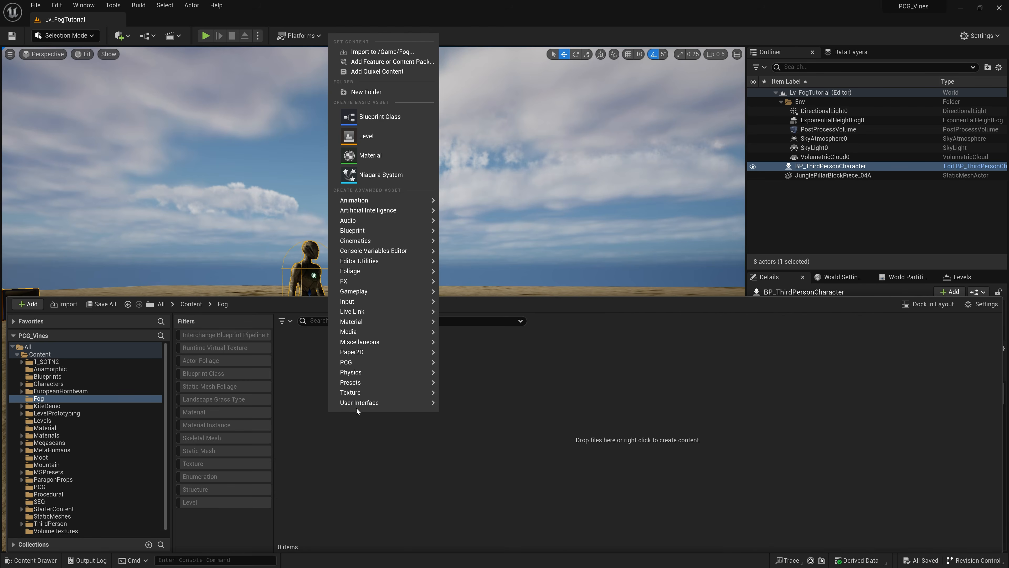
{"action": "left_click", "coordinate": [392, 92]}
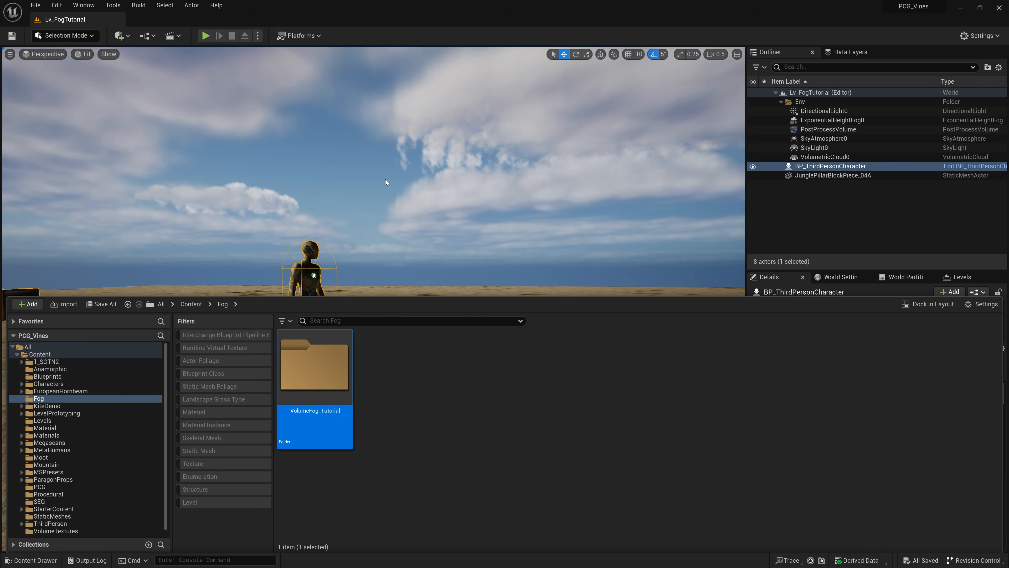
{"action": "double_click", "coordinate": [320, 390]}
- Create a material named M_VolumeFog_Tut in the VolumeFog_Tutorial folder
{"action": "right_click", "coordinate": [334, 420]}
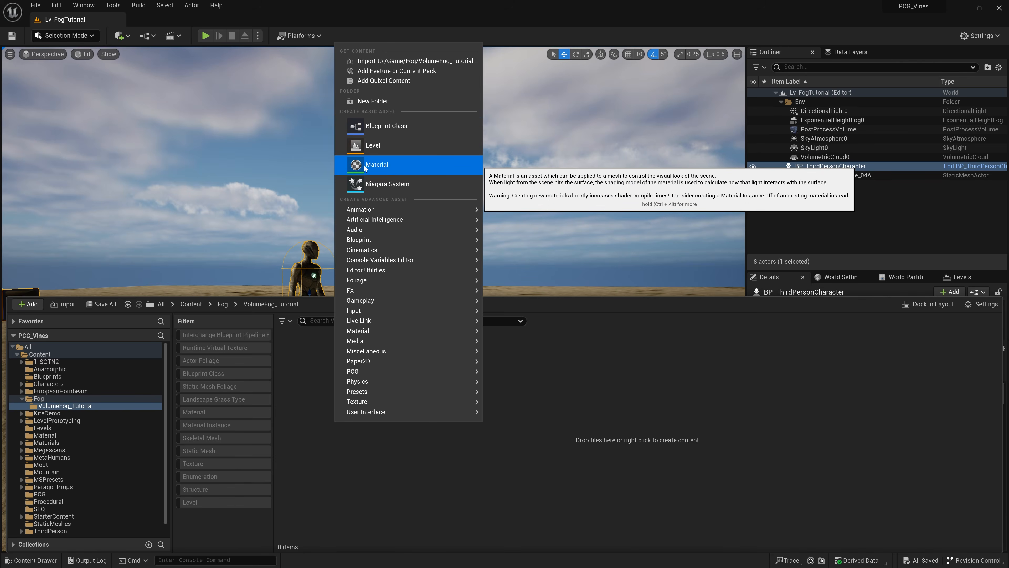
{"action": "left_click", "coordinate": [389, 169]}
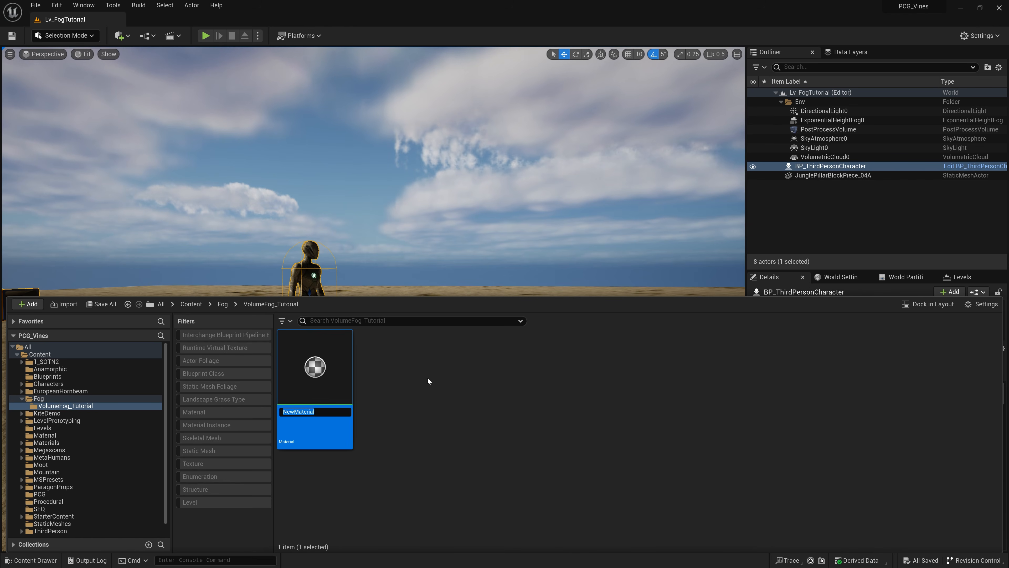
{"action": "type", "text": "M_VolumeFOg"}
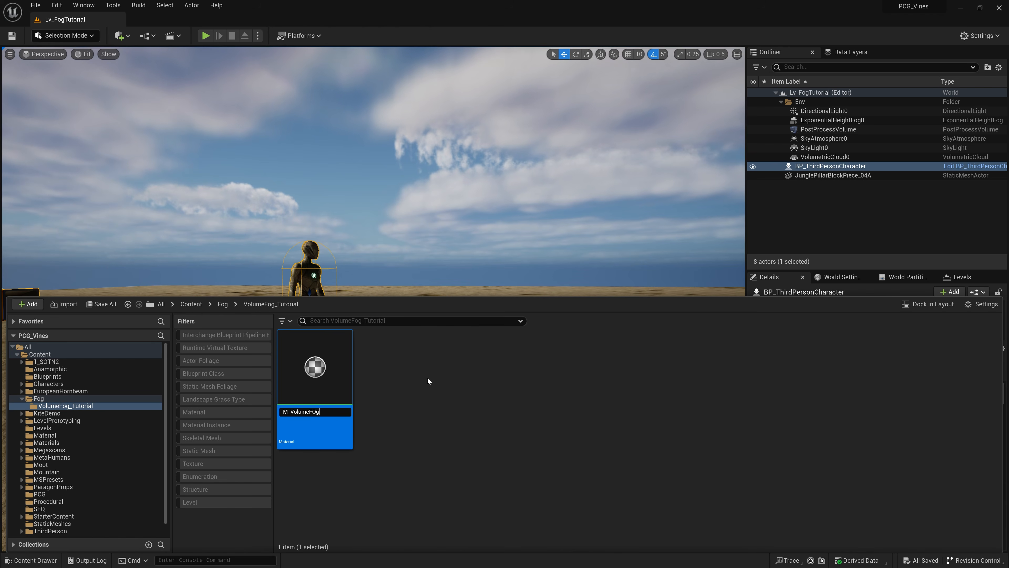
{"action": "key", "text": "BackSpace"}
{"action": "key", "text": "BackSpace"}
{"action": "type", "text": "og_Tut"}
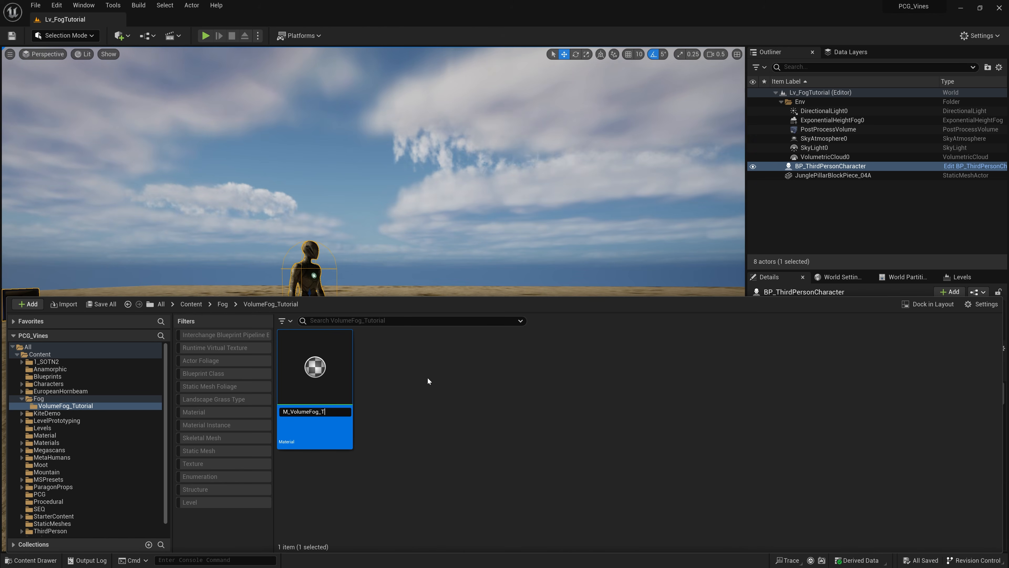
{"action": "key", "text": "Return"}
- Set the M_VolumeFog_Tut material's domain to Volume and its blend mode to Additive, and save it
{"action": "double_click", "coordinate": [324, 386]}
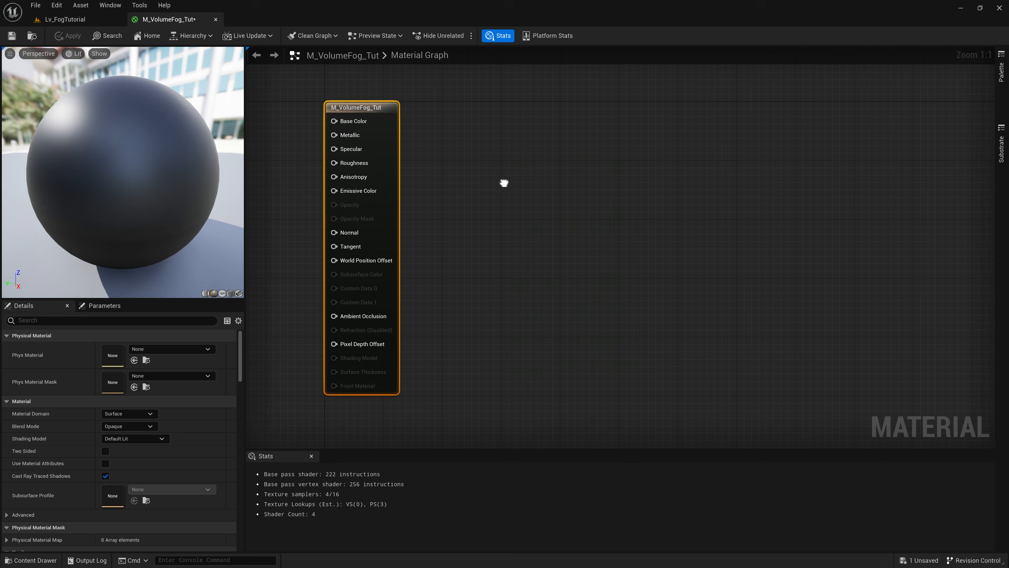
{"action": "right_click_drag", "start_coordinate": [504, 183], "coordinate": [547, 211]}
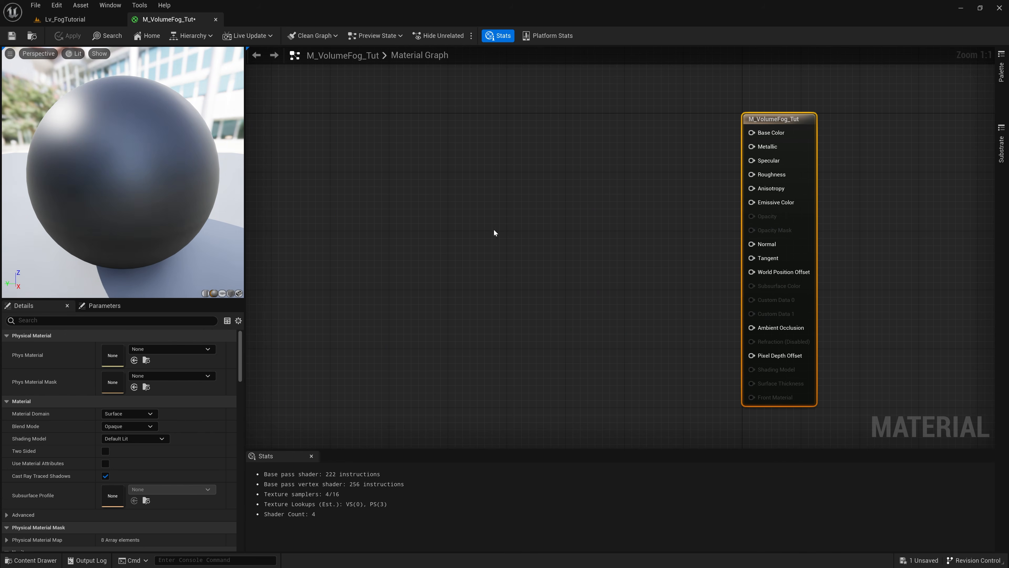
{"action": "right_click_drag", "start_coordinate": [421, 260], "coordinate": [431, 257]}
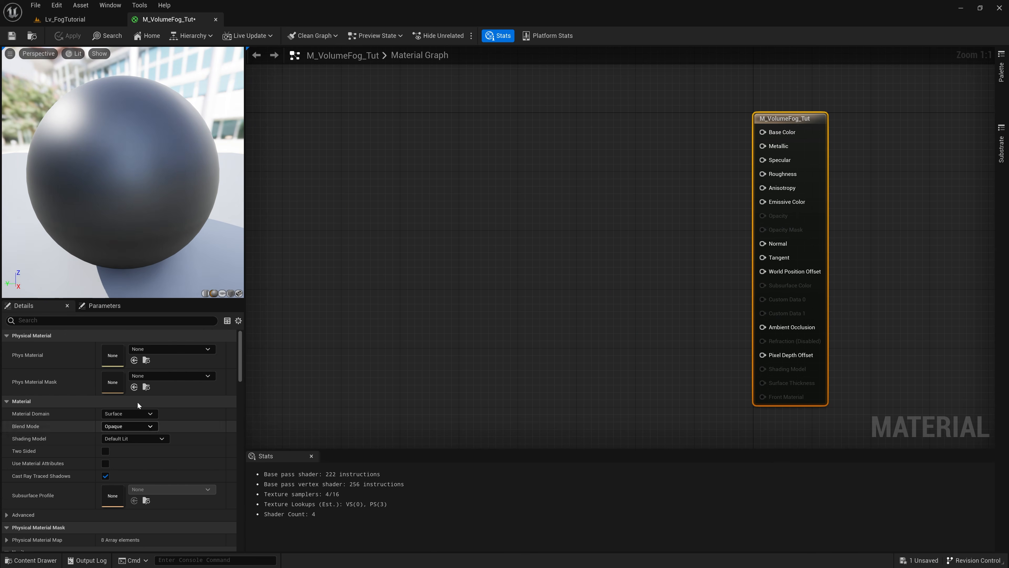
{"action": "left_click", "coordinate": [146, 414]}
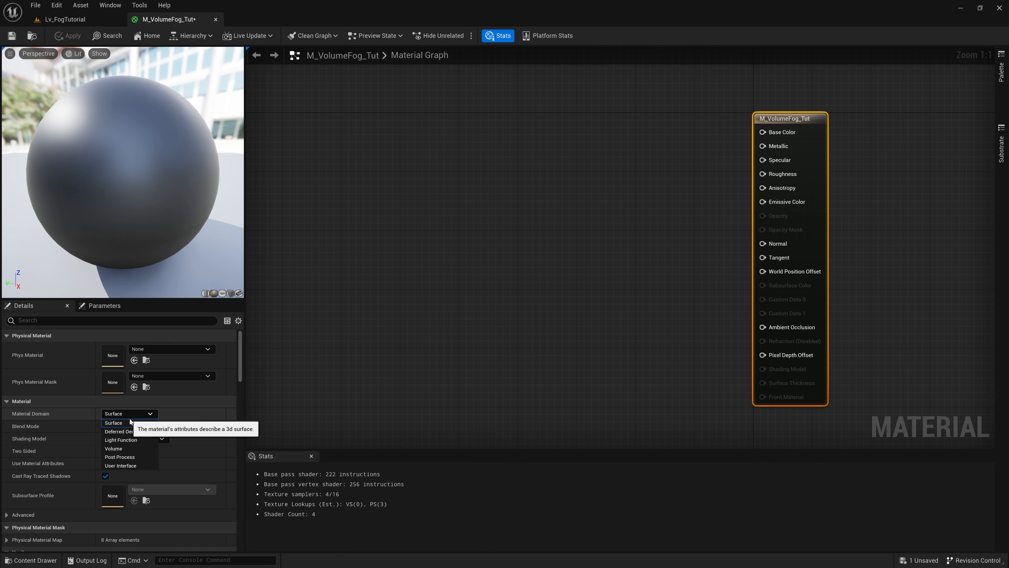
{"action": "left_click", "coordinate": [132, 449]}
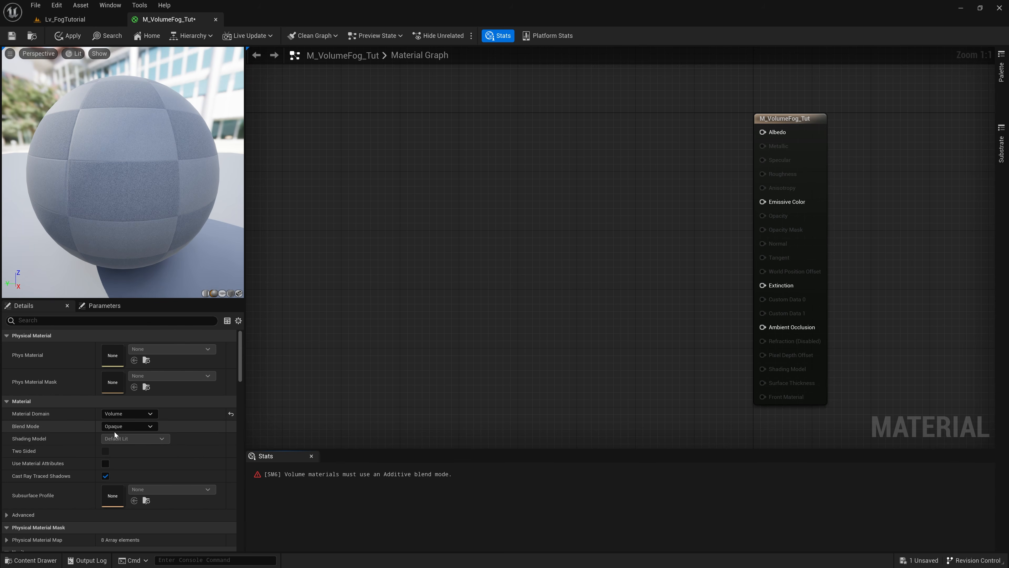
{"action": "left_click", "coordinate": [126, 427]}
{"action": "left_click", "coordinate": [114, 461]}
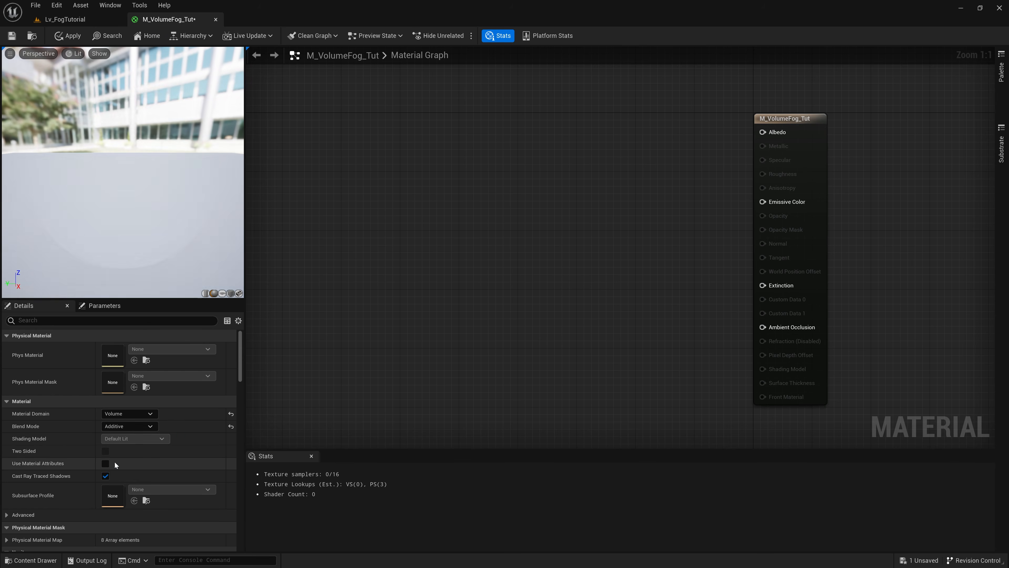
{"action": "key", "text": "ctrl+s"}
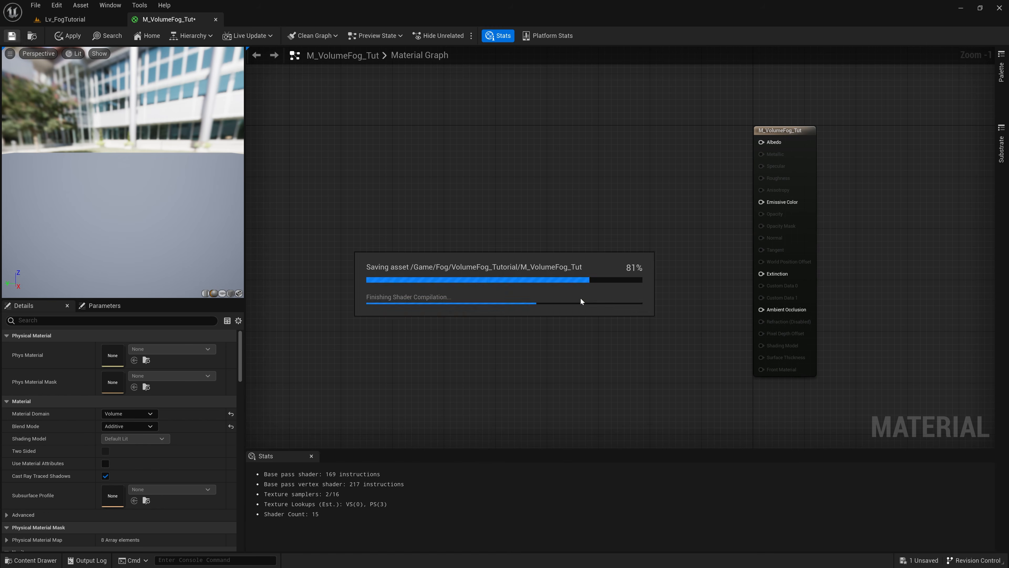
- Add a LocalPosition node to the material graph, well ahead of the material output node
{"action": "right_click_drag", "start_coordinate": [541, 285], "coordinate": [573, 281]}
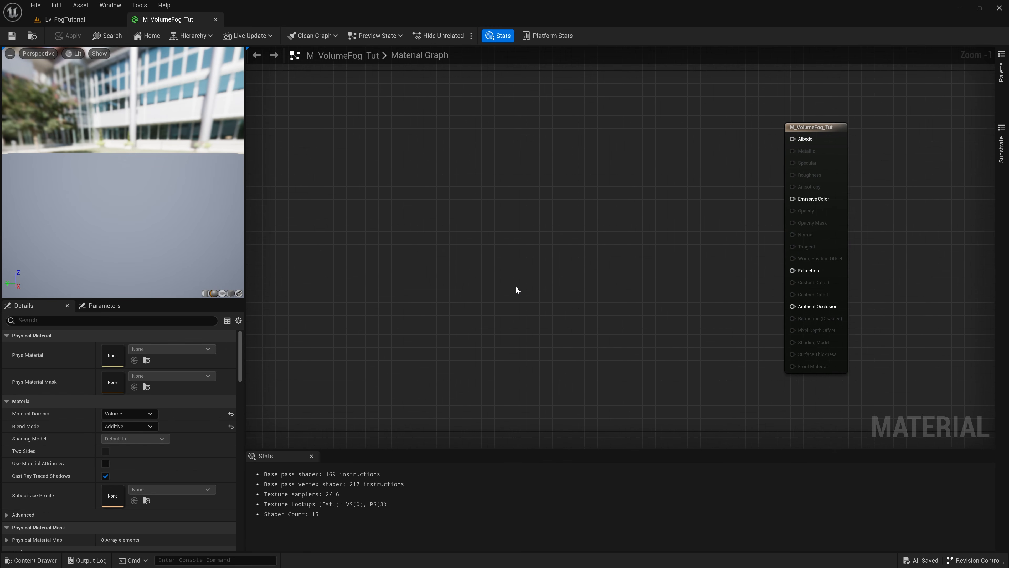
{"action": "right_click_drag", "start_coordinate": [353, 292], "coordinate": [390, 300]}
{"action": "right_click", "coordinate": [389, 300]}
{"action": "type", "text": "localposi"}
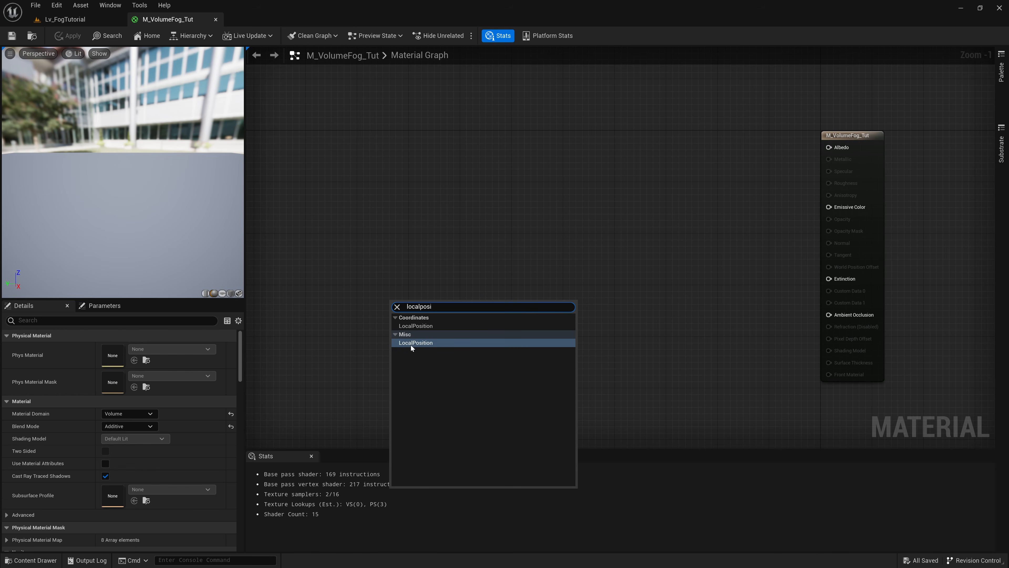
{"action": "left_click", "coordinate": [430, 343]}
{"action": "left_click_drag", "start_coordinate": [434, 299], "coordinate": [340, 281]}
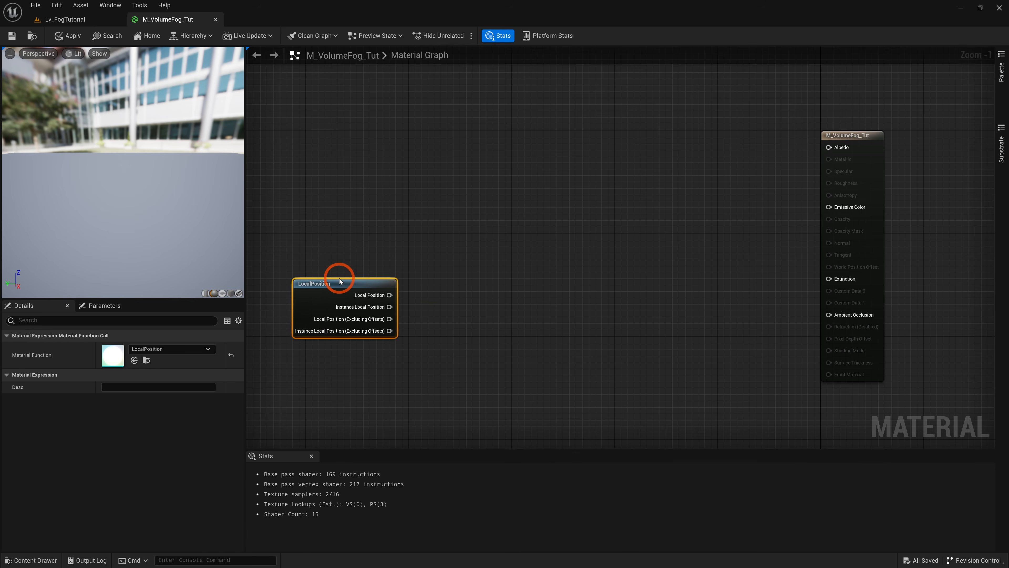
{"action": "right_click_drag", "start_coordinate": [428, 268], "coordinate": [507, 261]}
{"action": "left_click_drag", "start_coordinate": [400, 283], "coordinate": [336, 299]}
- Add an ObjectLocalBounds node and place it directly below the LocalPosition node
{"action": "right_click", "coordinate": [384, 359]}
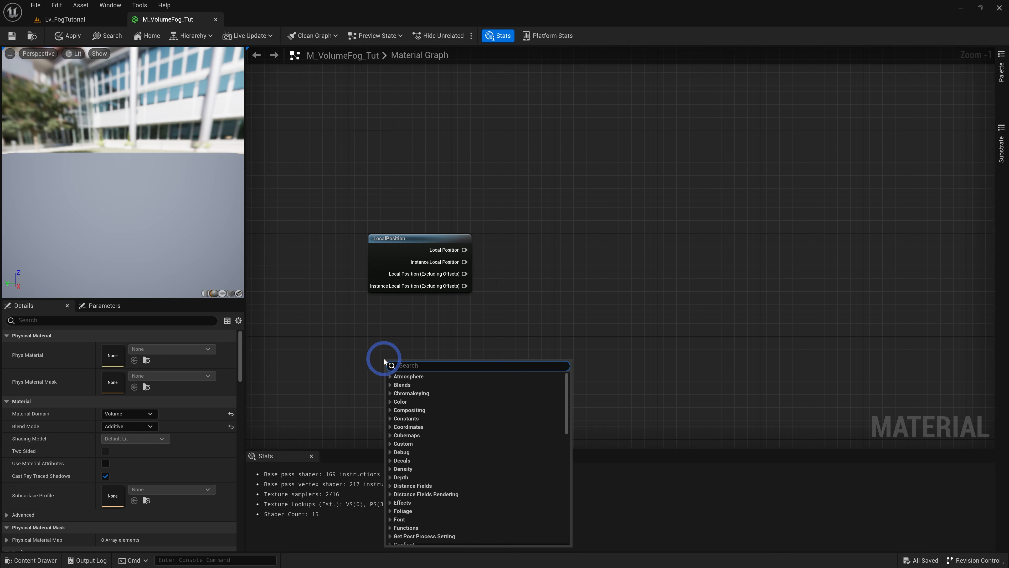
{"action": "type", "text": "objectlocal"}
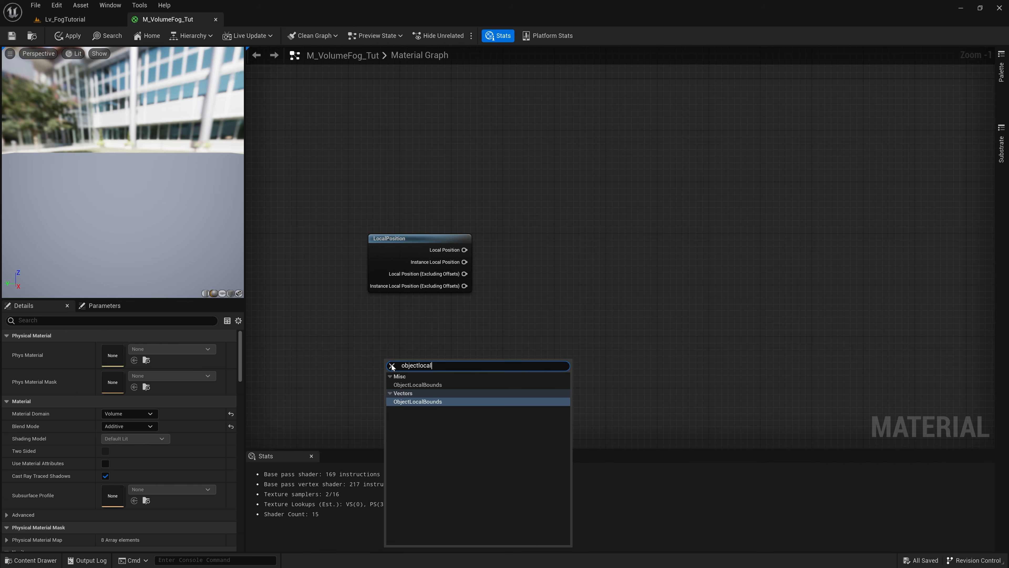
{"action": "left_click", "coordinate": [436, 385]}
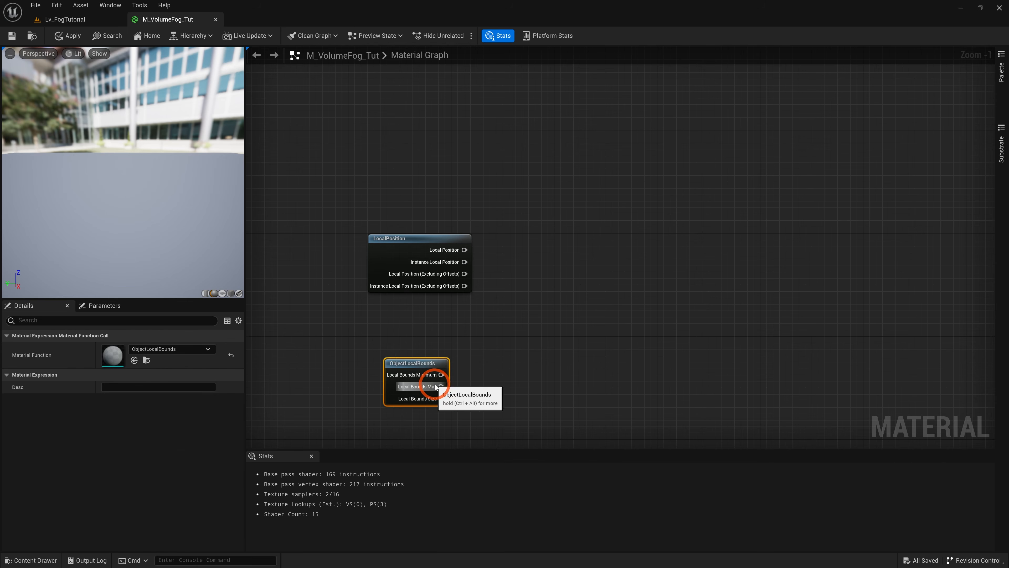
{"action": "left_click_drag", "start_coordinate": [436, 363], "coordinate": [459, 318]}
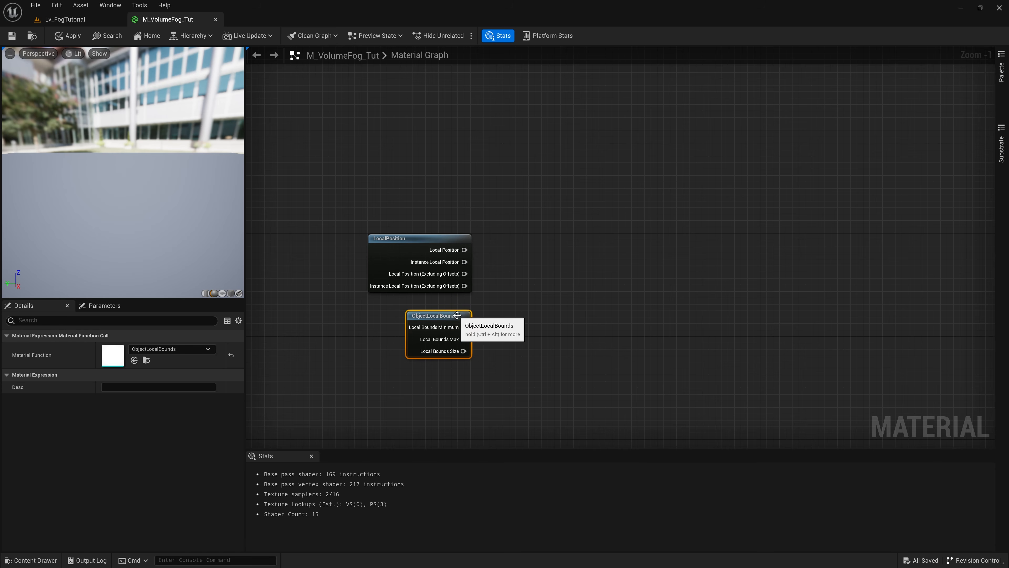
- Add a Subtract node, feeding Local Position into A and the object's Local Bounds Minimum into B
{"action": "mouse_move", "coordinate": [505, 293]}
{"action": "right_mouse_down"}
{"action": "mouse_move", "coordinate": [507, 311]}
{"action": "mouse_move", "coordinate": [496, 298]}
{"action": "right_mouse_up"}
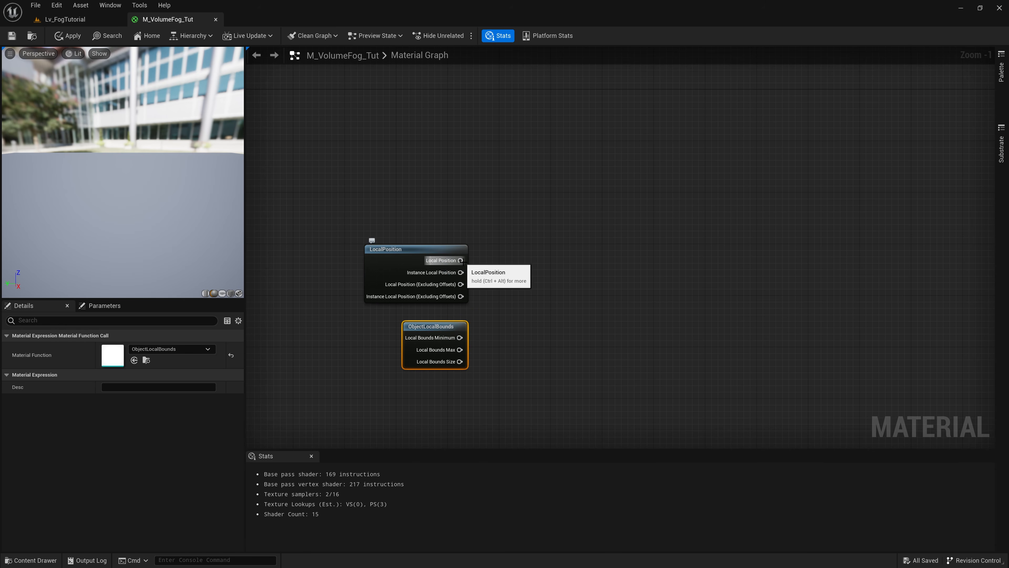
{"action": "right_click", "coordinate": [512, 303]}
{"action": "type", "text": "subtra"}
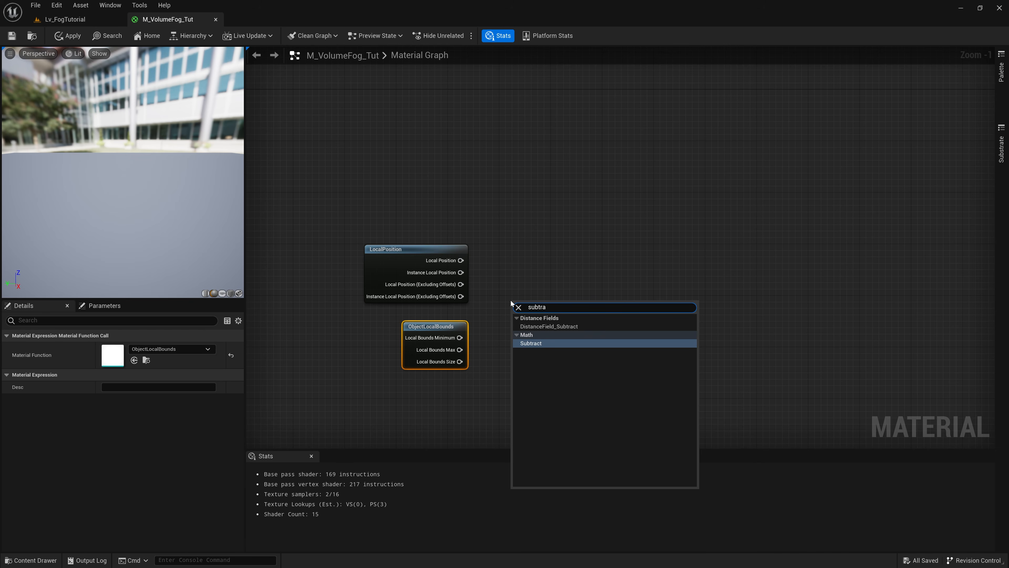
{"action": "key", "text": "Return"}
{"action": "left_click_drag", "start_coordinate": [532, 302], "coordinate": [521, 292]}
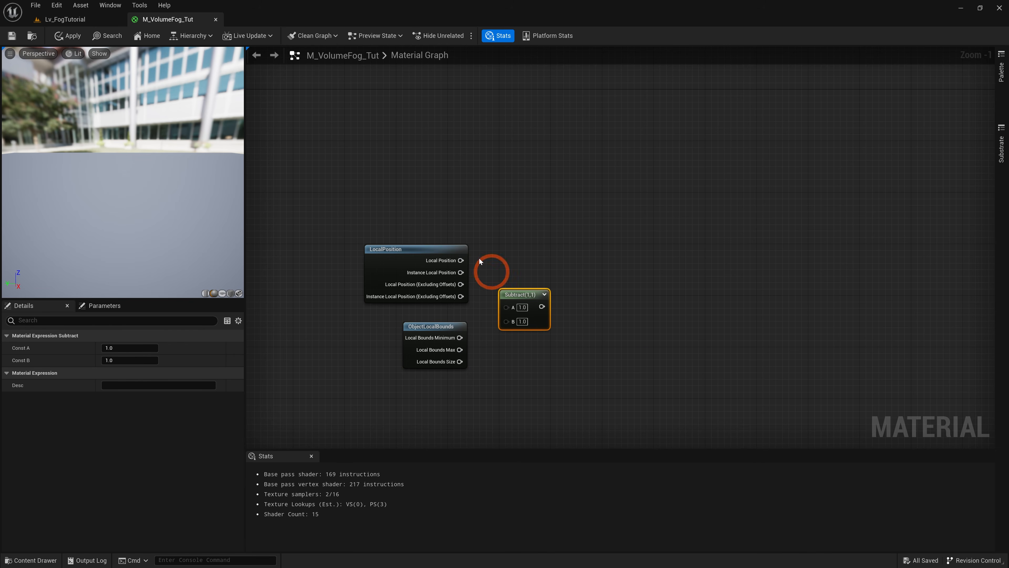
{"action": "left_click_drag", "start_coordinate": [461, 260], "coordinate": [505, 306]}
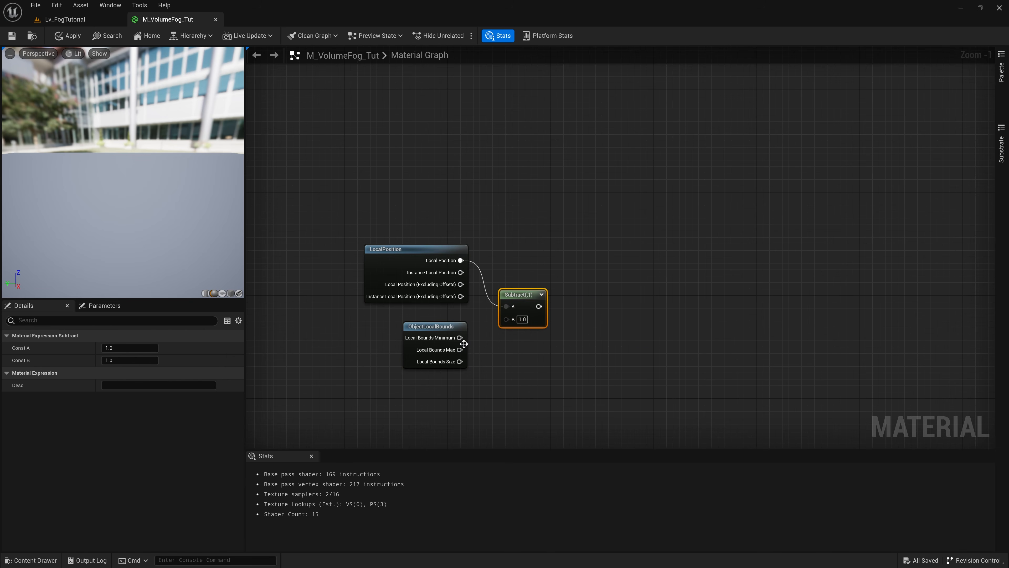
{"action": "left_click_drag", "start_coordinate": [460, 338], "coordinate": [506, 320]}
- Add a Divide node after Subtract, with the Subtract result in A and Local Bounds Size in B
{"action": "right_click_drag", "start_coordinate": [606, 310], "coordinate": [585, 250]}
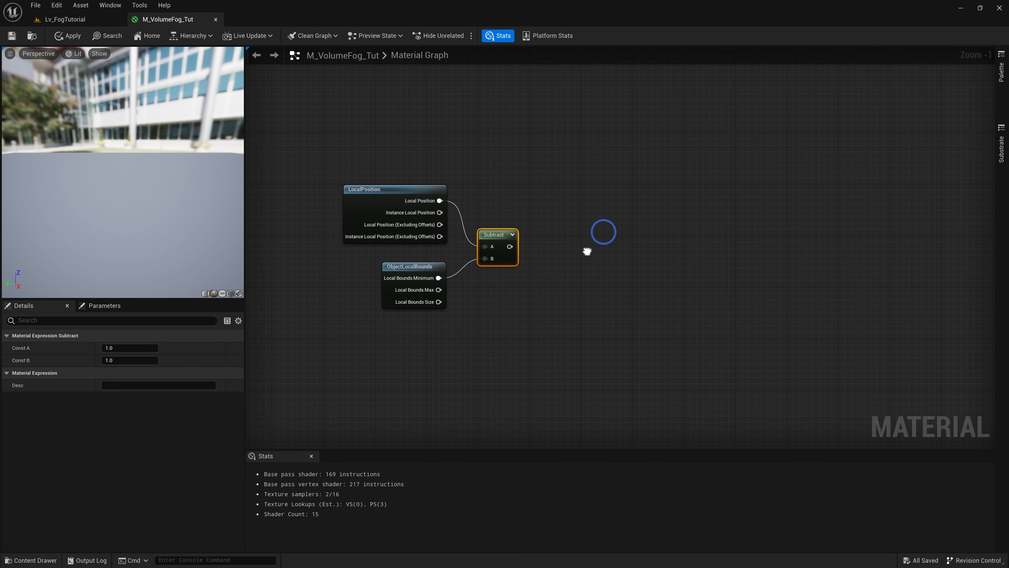
{"action": "right_click", "coordinate": [585, 244]}
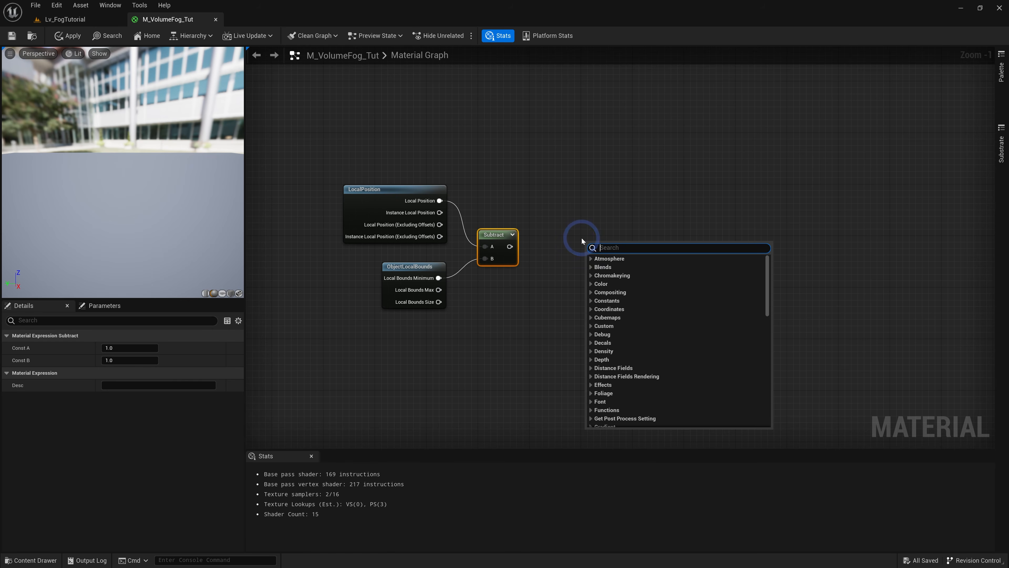
{"action": "left_click", "coordinate": [583, 241]}
{"action": "left_click", "coordinate": [583, 249]}
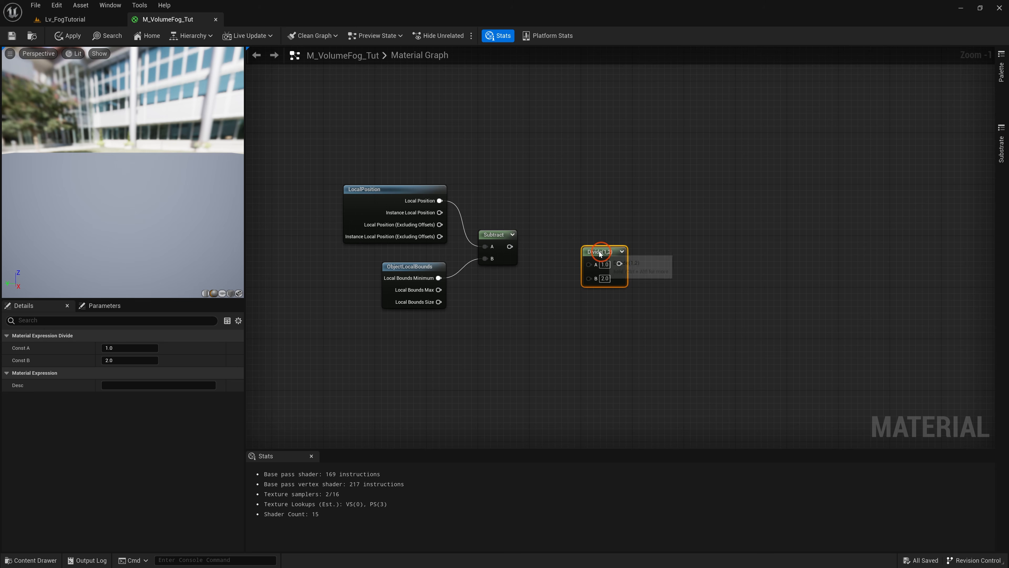
{"action": "left_click_drag", "start_coordinate": [601, 252], "coordinate": [581, 234]}
{"action": "left_click_drag", "start_coordinate": [510, 246], "coordinate": [570, 247]}
{"action": "left_click_drag", "start_coordinate": [438, 302], "coordinate": [577, 262]}
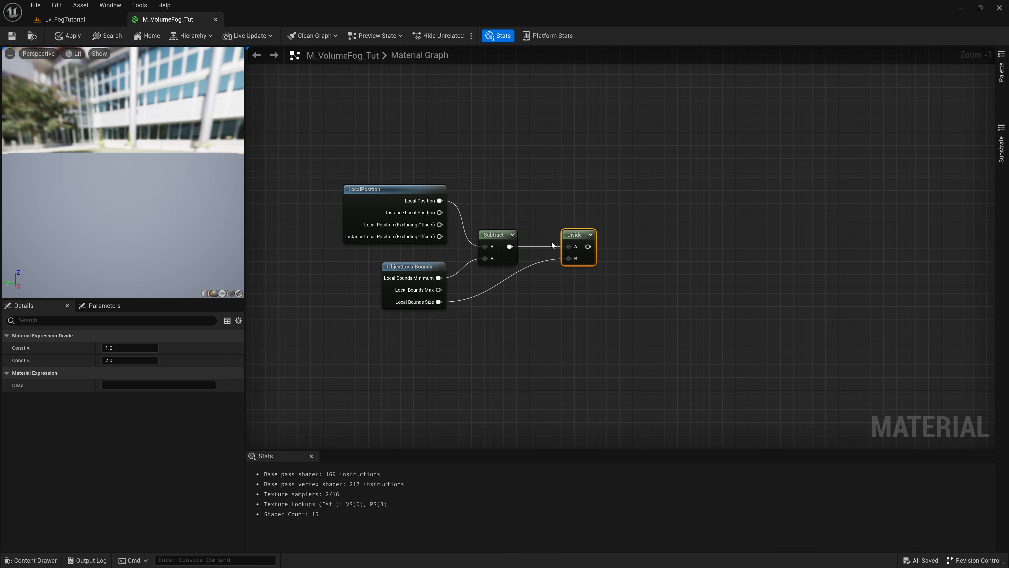
- Add the Utility Distance node after Divide and feed the Divide result into its A input
{"action": "right_click_drag", "start_coordinate": [650, 242], "coordinate": [598, 245]}
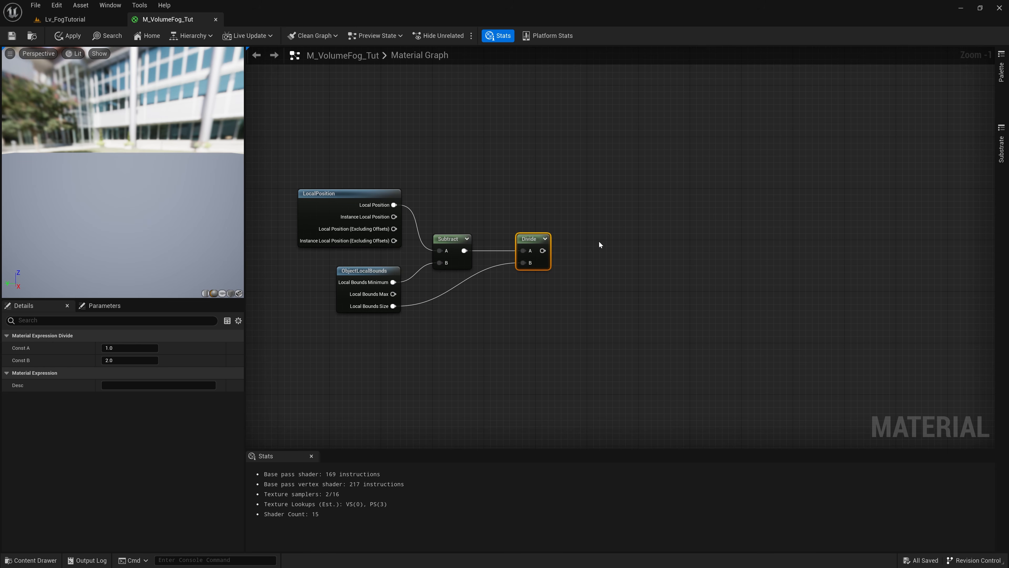
{"action": "right_click", "coordinate": [599, 244]}
{"action": "type", "text": "distance"}
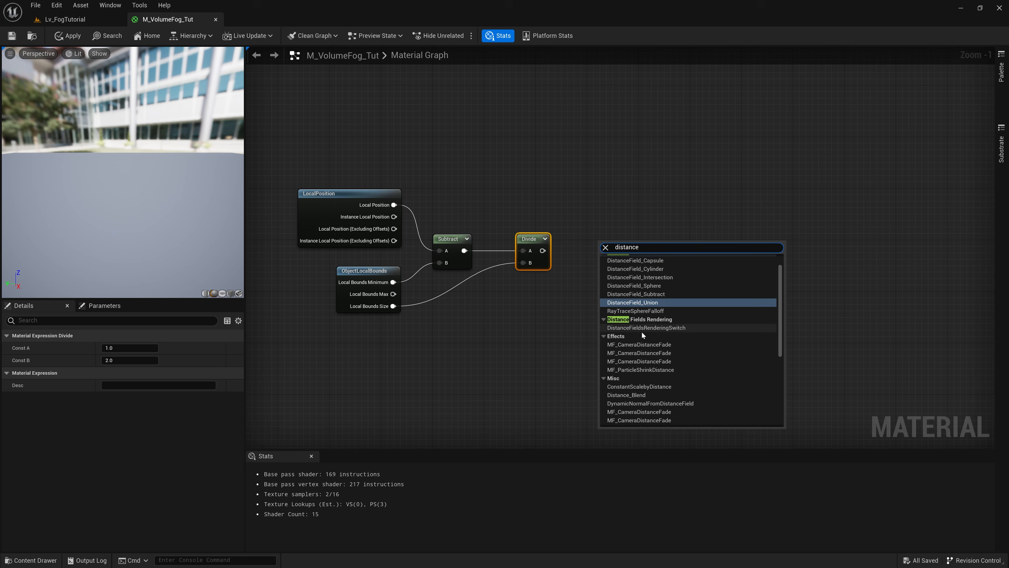
{"action": "scroll", "coordinate": [661, 318], "scroll_direction": "down", "scroll_amount": 6}
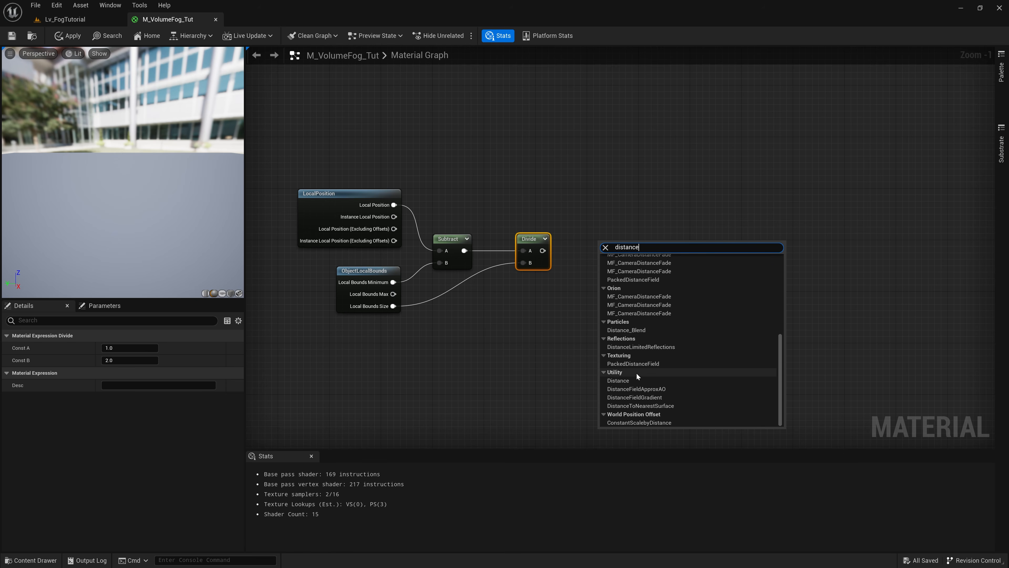
{"action": "left_click", "coordinate": [619, 381]}
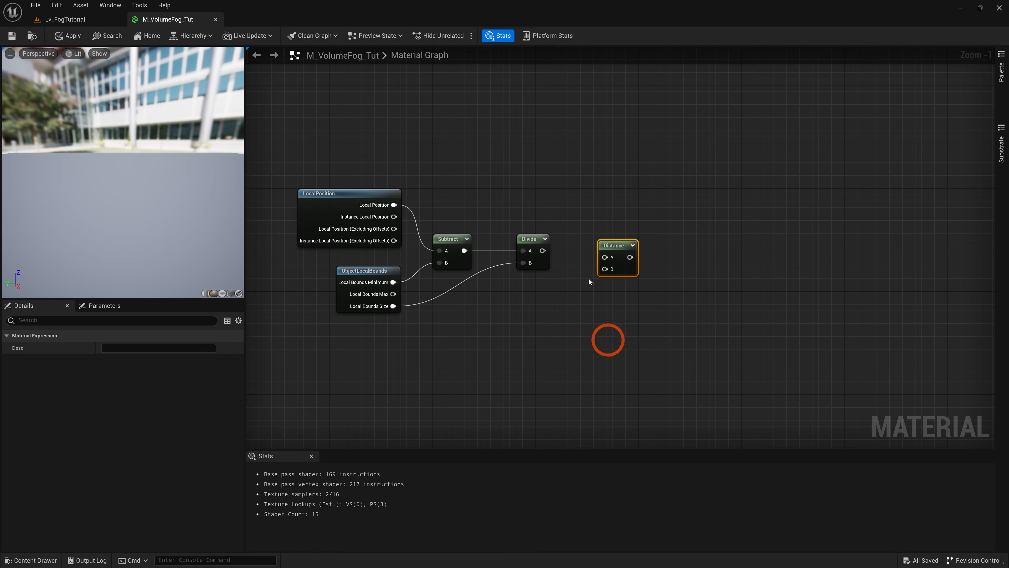
{"action": "left_click_drag", "start_coordinate": [549, 249], "coordinate": [601, 249]}
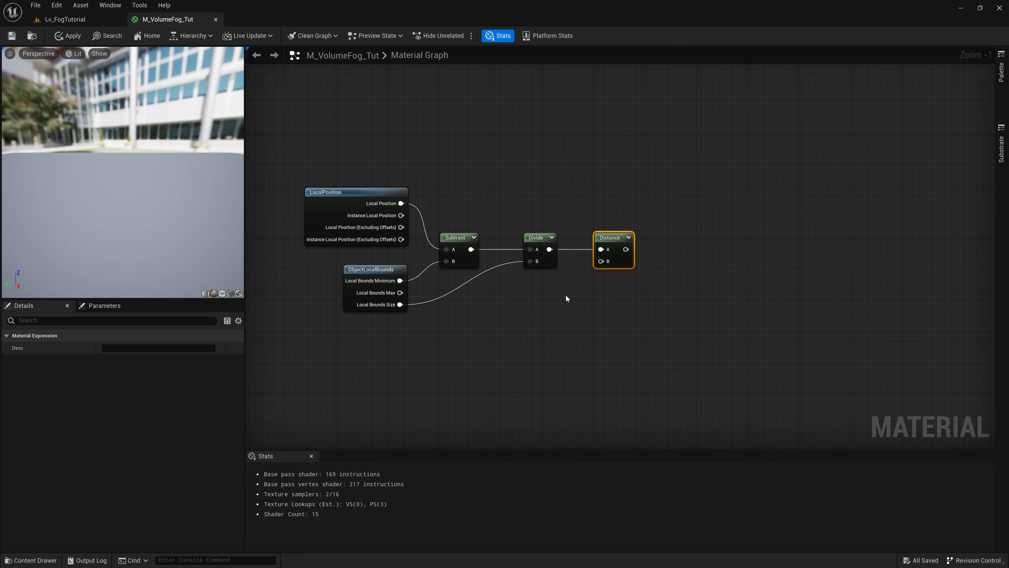
- Add a constant of 0.5 below the Divide node and connect it to Distance's B input
{"action": "left_click", "coordinate": [556, 299]}
{"action": "left_click_drag", "start_coordinate": [571, 296], "coordinate": [546, 288]}
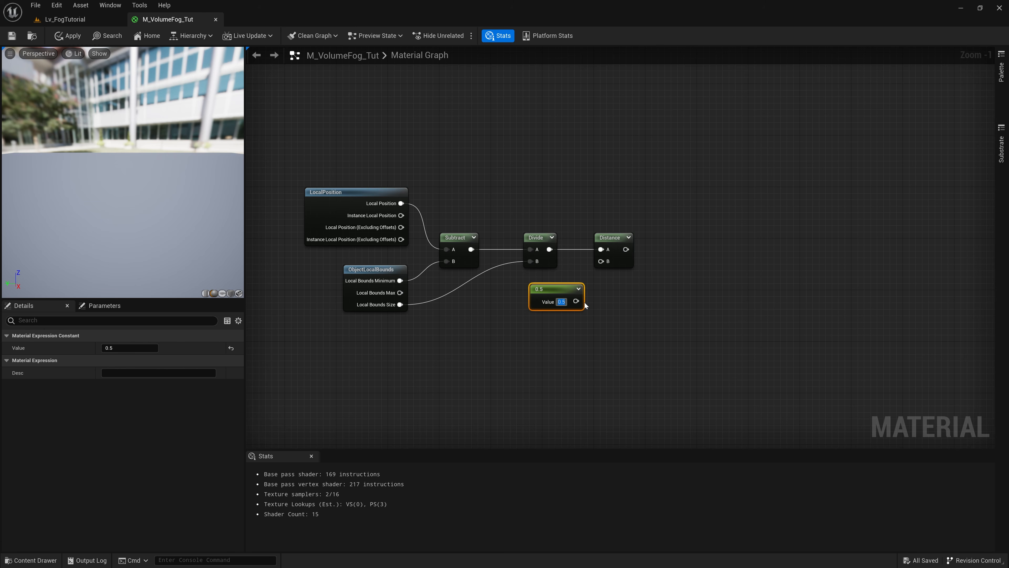
{"action": "left_click_drag", "start_coordinate": [576, 301], "coordinate": [606, 264]}
- Add a Multiply node after Distance, feed the Distance result into A, and set B to 2
{"action": "right_click_drag", "start_coordinate": [676, 249], "coordinate": [589, 274]}
{"action": "left_click", "coordinate": [588, 274]}
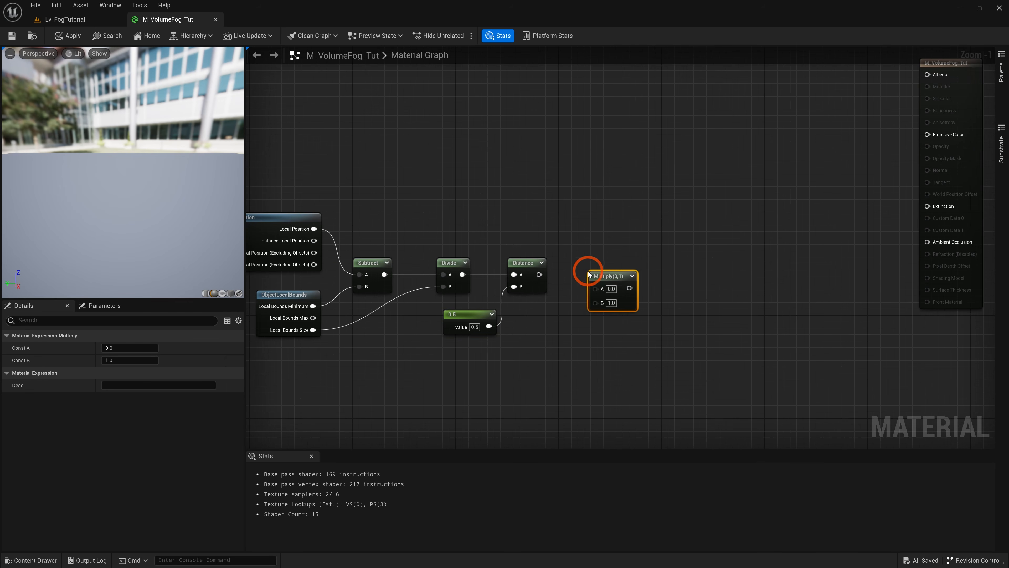
{"action": "left_click", "coordinate": [600, 264]}
{"action": "left_click_drag", "start_coordinate": [539, 274], "coordinate": [592, 275]}
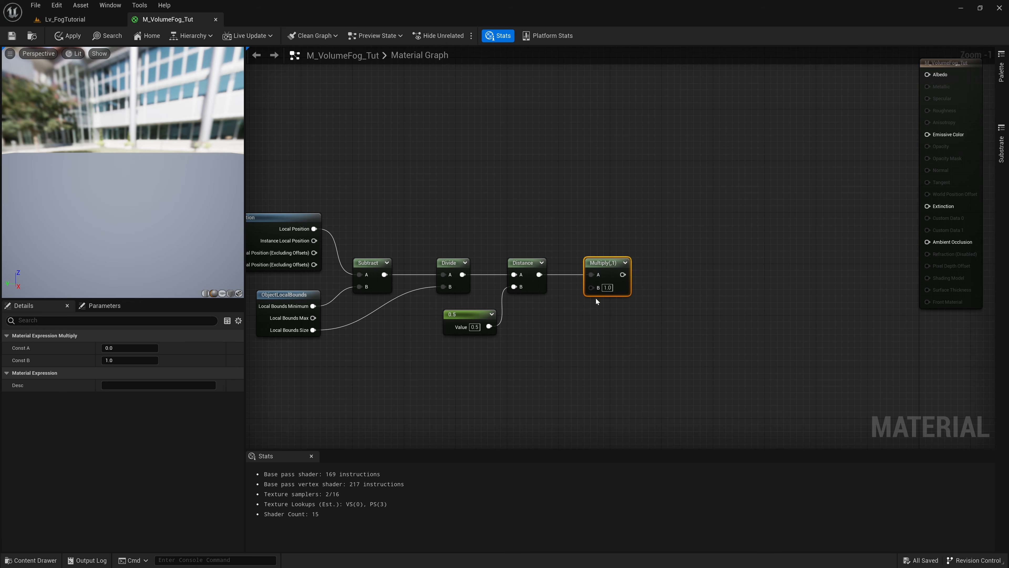
{"action": "left_click", "coordinate": [607, 288]}
{"action": "type", "text": "2"}
{"action": "left_click", "coordinate": [540, 315]}
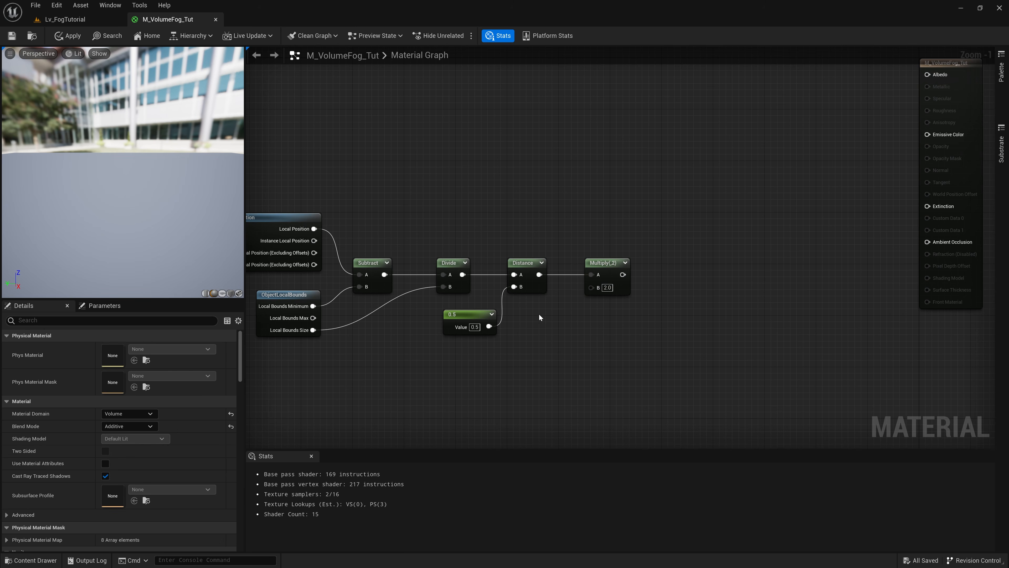
- Create a scalar parameter named Fog Edge Roundness below the Distance and Multiply nodes
{"action": "left_click", "coordinate": [532, 320]}
{"action": "type", "text": "ssss"}
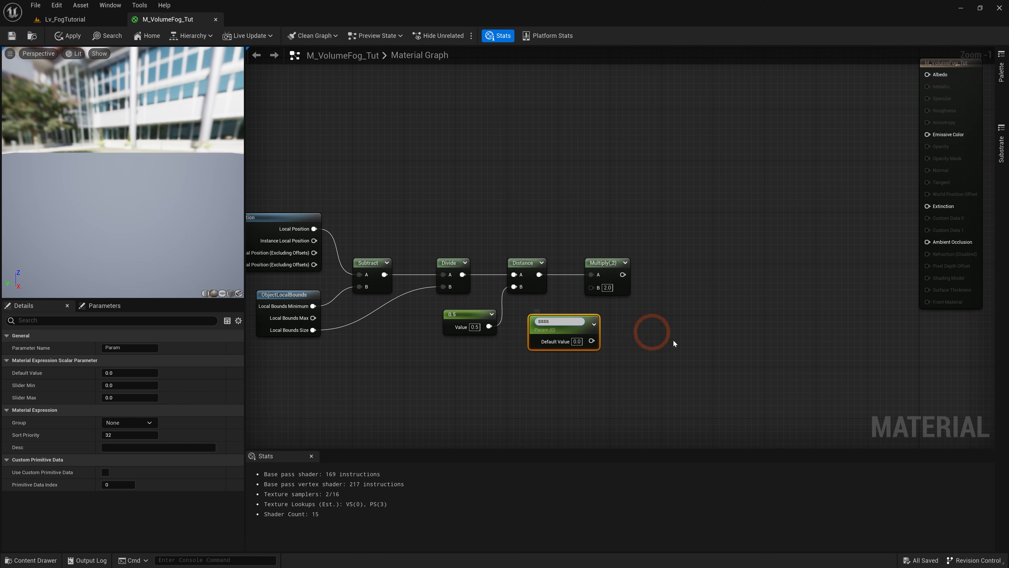
{"action": "key", "text": "BackSpace"}
{"action": "key", "text": "BackSpace"}
{"action": "key", "text": "BackSpace"}
{"action": "key", "text": "BackSpace"}
{"action": "type", "text": "Fog Edge Roundness"}
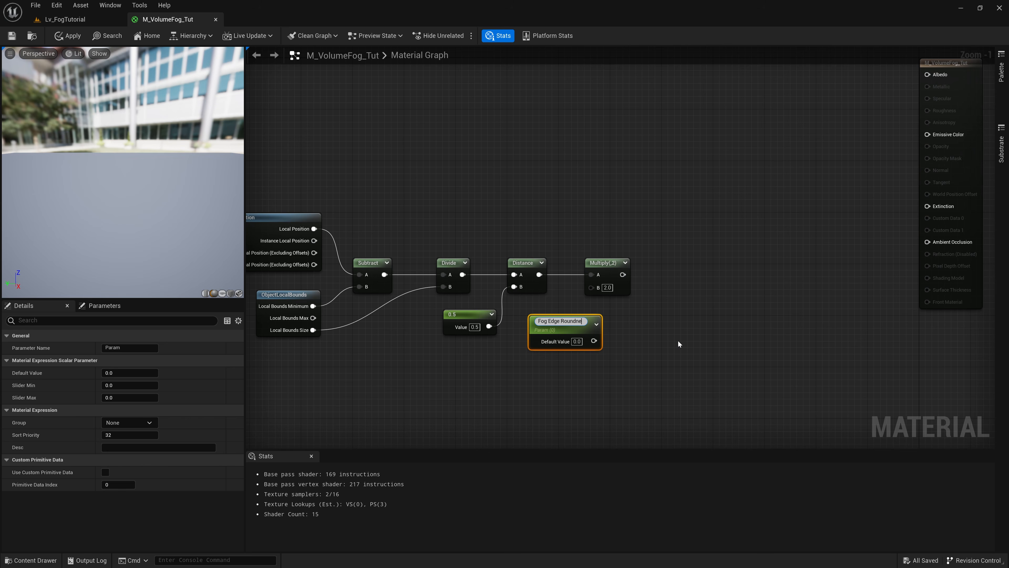
{"action": "key", "text": "Return"}
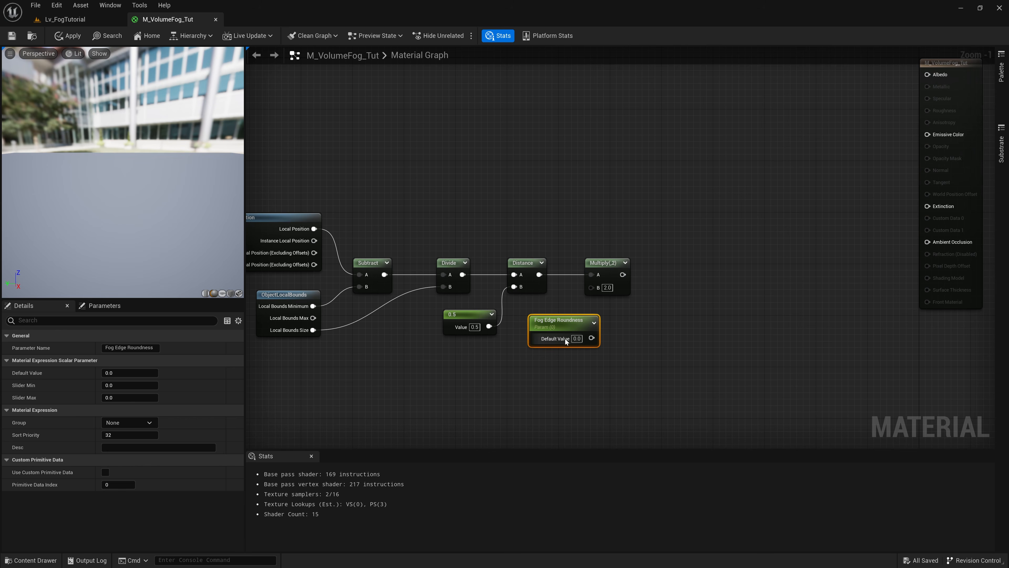
- Set Fog Edge Roundness's default value to 2 and connect it to the Multiply node's B input
{"action": "left_click", "coordinate": [581, 338]}
{"action": "type", "text": "2"}
{"action": "left_click", "coordinate": [616, 344]}
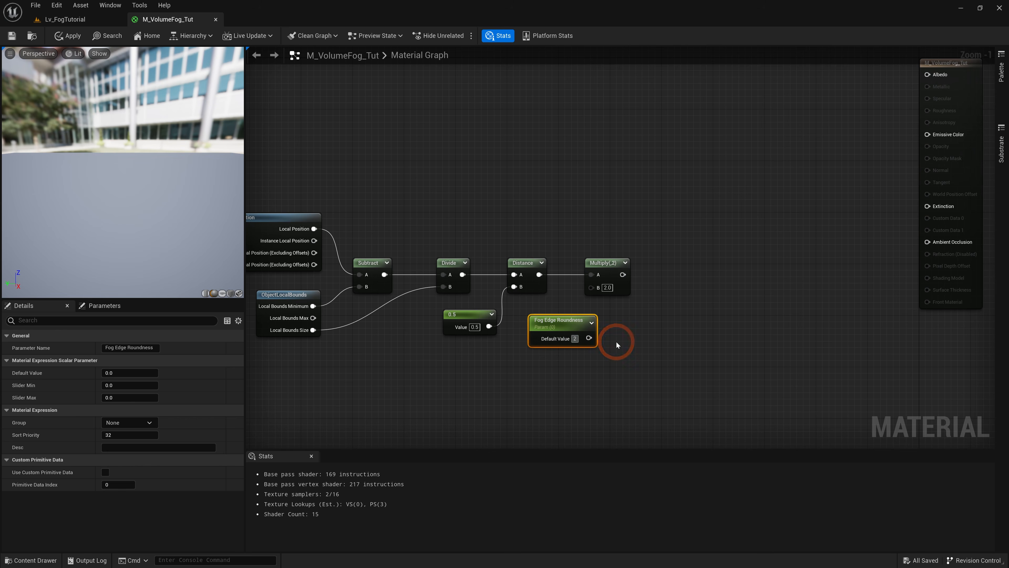
{"action": "left_click_drag", "start_coordinate": [570, 328], "coordinate": [593, 288]}
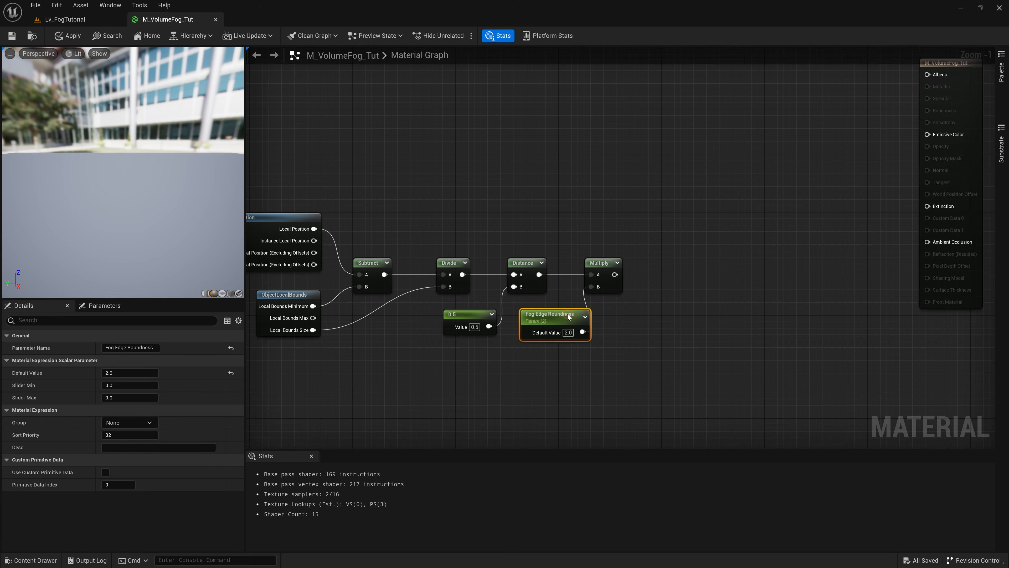
- Add a OneMinus node after the Multiply node and feed the Multiply result into it
{"action": "right_click", "coordinate": [623, 243]}
{"action": "type", "text": "1"}
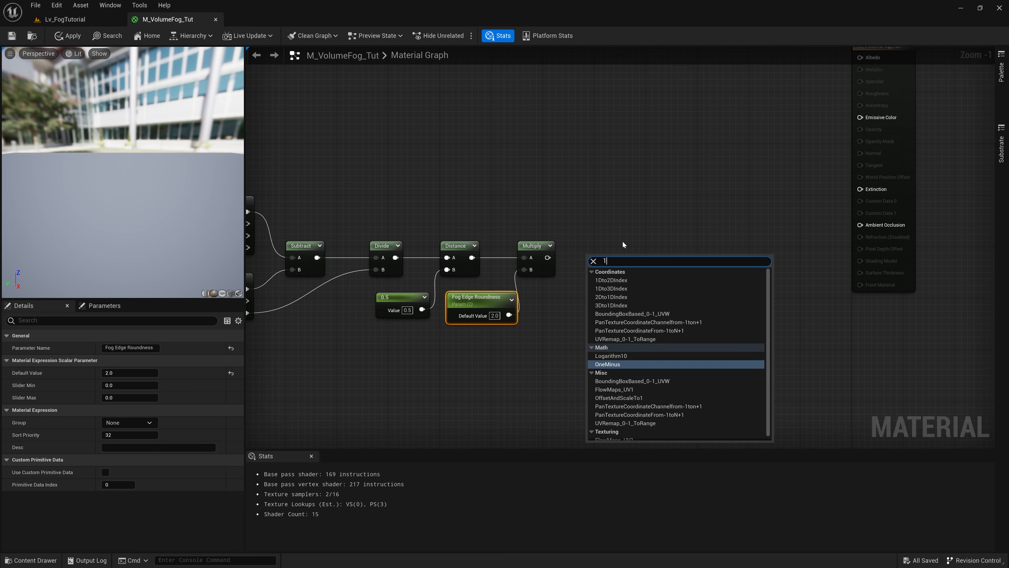
{"action": "type", "text": "-"}
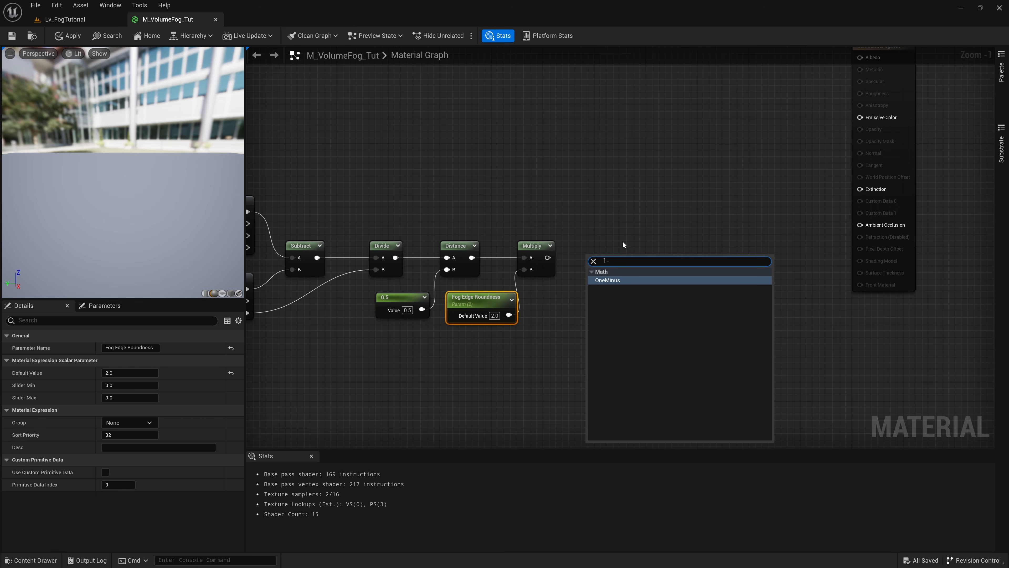
{"action": "key", "text": "Return"}
{"action": "left_click_drag", "start_coordinate": [547, 257], "coordinate": [619, 246]}
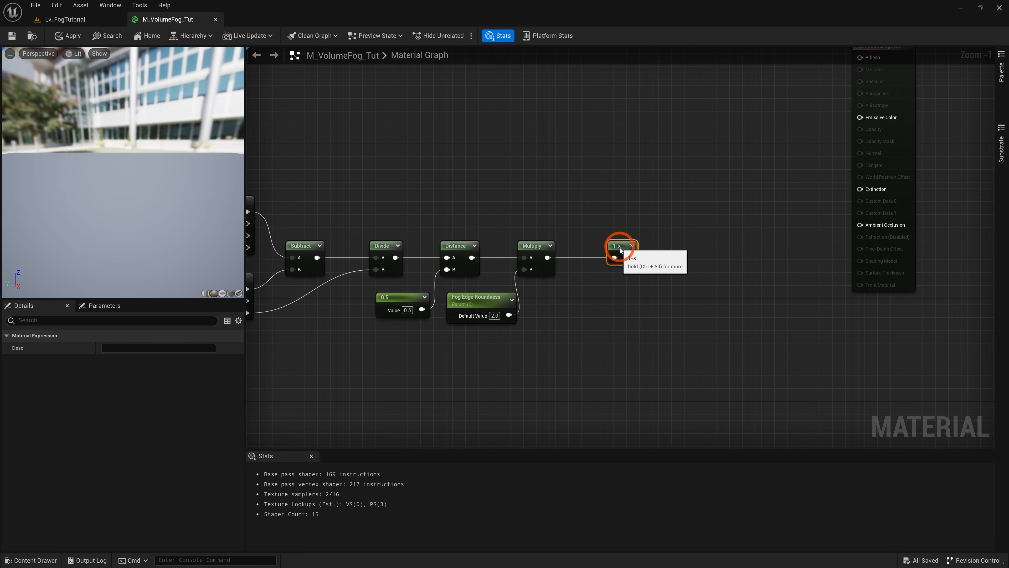
- Add a second Multiply node between the OneMinus node and the material output node
{"action": "right_click_drag", "start_coordinate": [761, 220], "coordinate": [605, 260]}
{"action": "left_click_drag", "start_coordinate": [473, 298], "coordinate": [664, 235]}
{"action": "left_click", "coordinate": [613, 250]}
{"action": "right_click", "coordinate": [604, 275]}
{"action": "left_click", "coordinate": [593, 276]}
{"action": "left_click", "coordinate": [597, 287]}
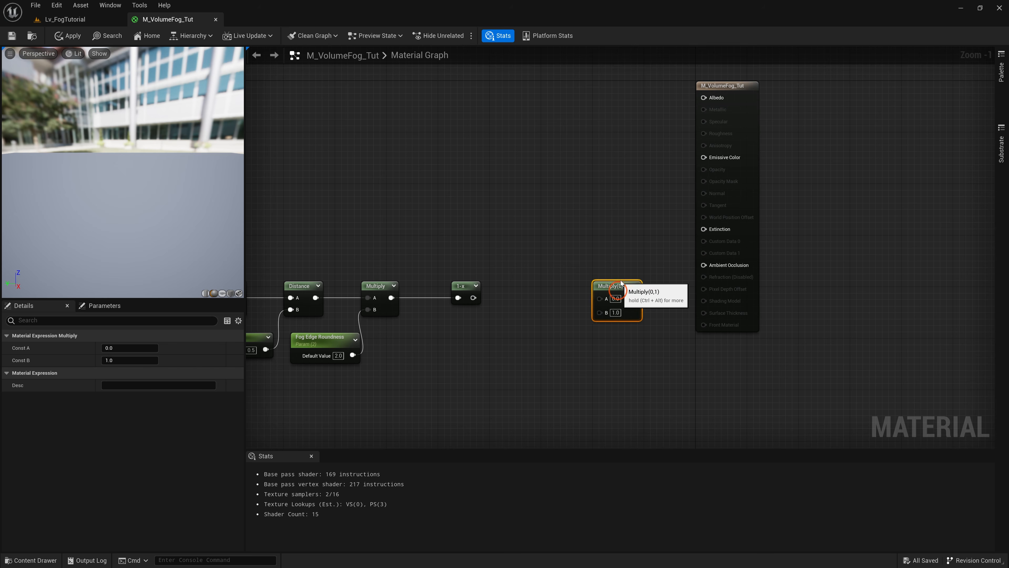
- Create a scalar parameter named Fog Overall Density below the second Multiply node, with a default value of 1
{"action": "left_click", "coordinate": [535, 334]}
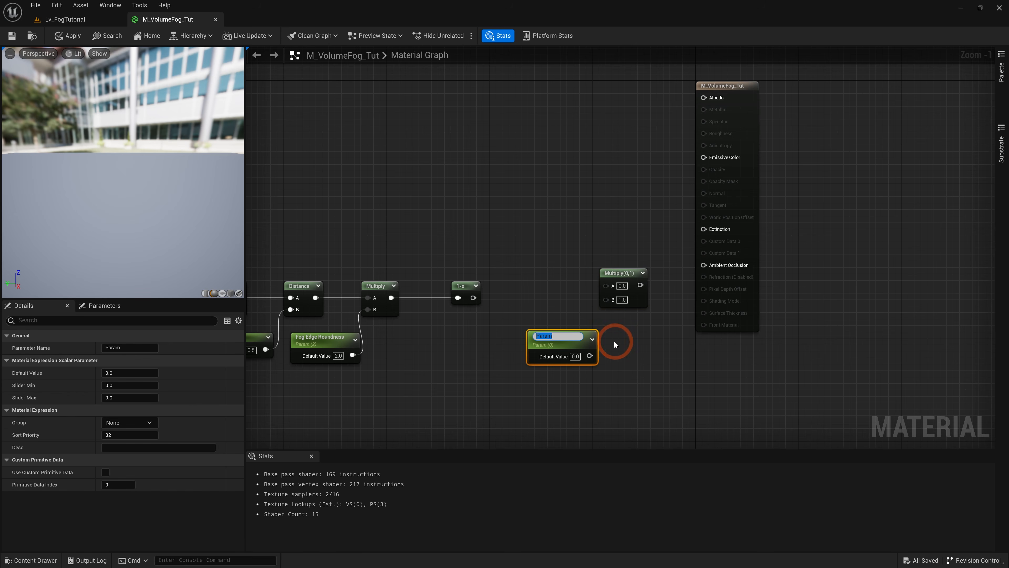
{"action": "type", "text": "Fog D"}
{"action": "key", "text": "BackSpace"}
{"action": "type", "text": "Overall Density"}
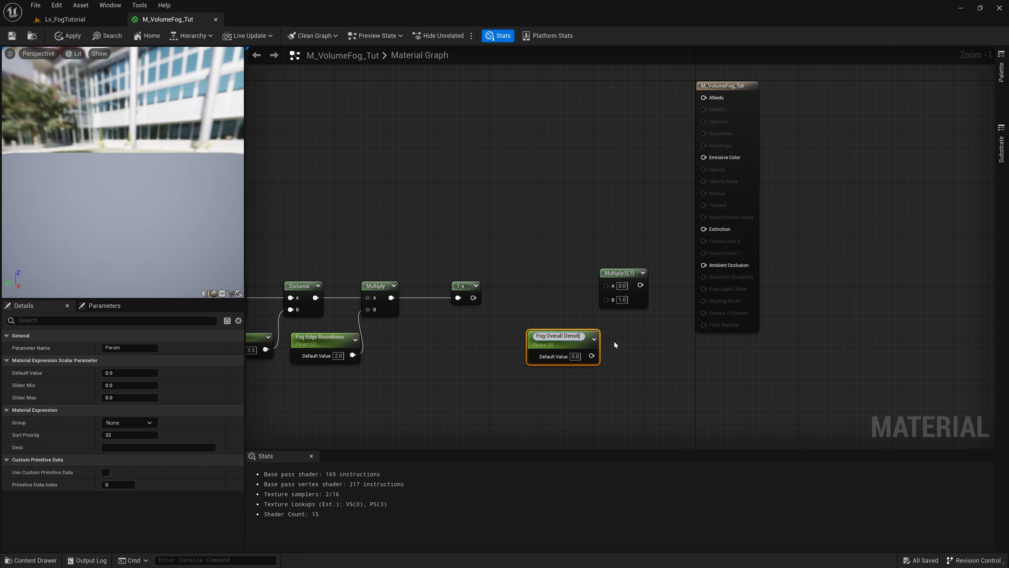
{"action": "key", "text": "Return"}
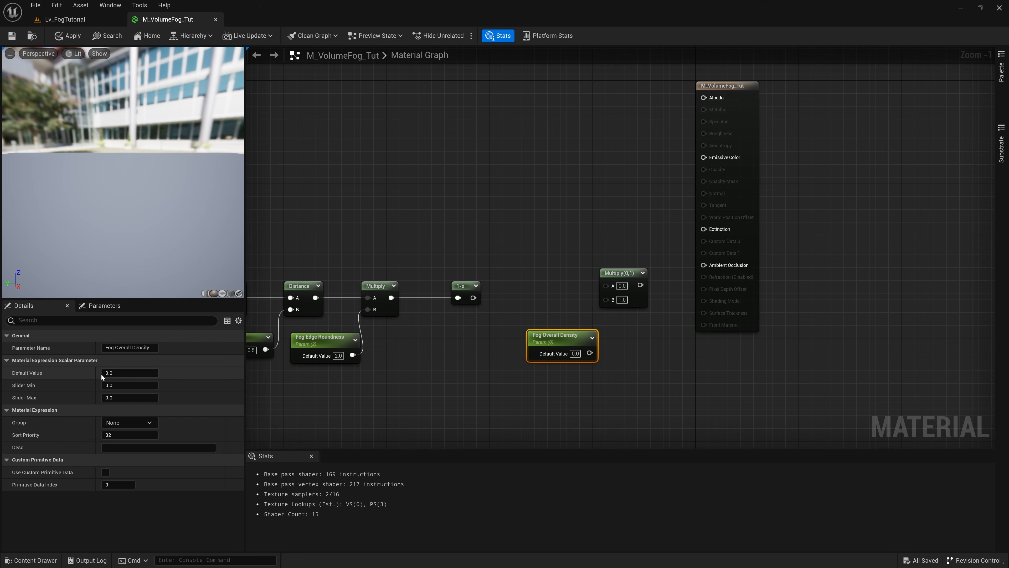
{"action": "left_click", "coordinate": [112, 371]}
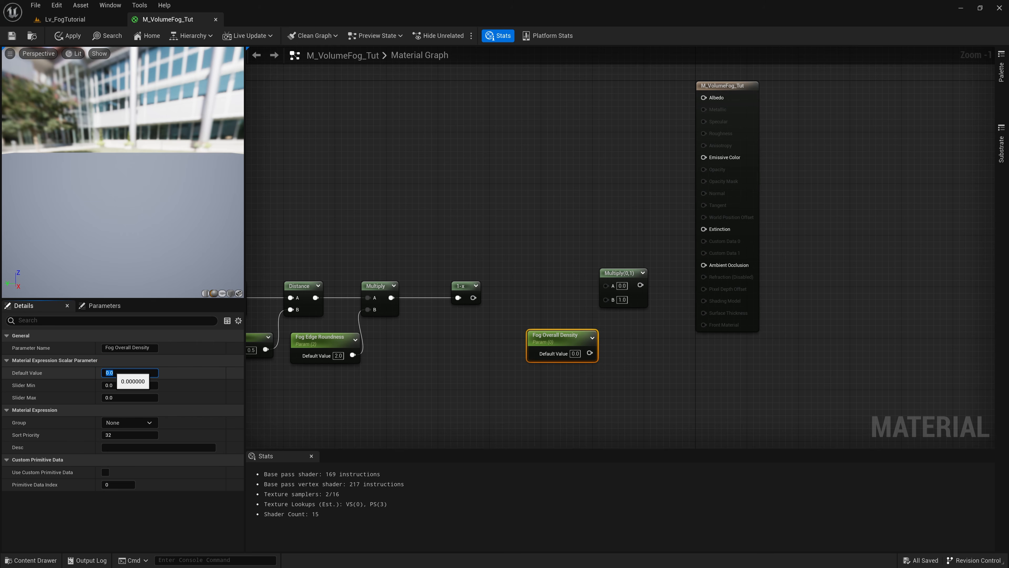
{"action": "type", "text": "1"}
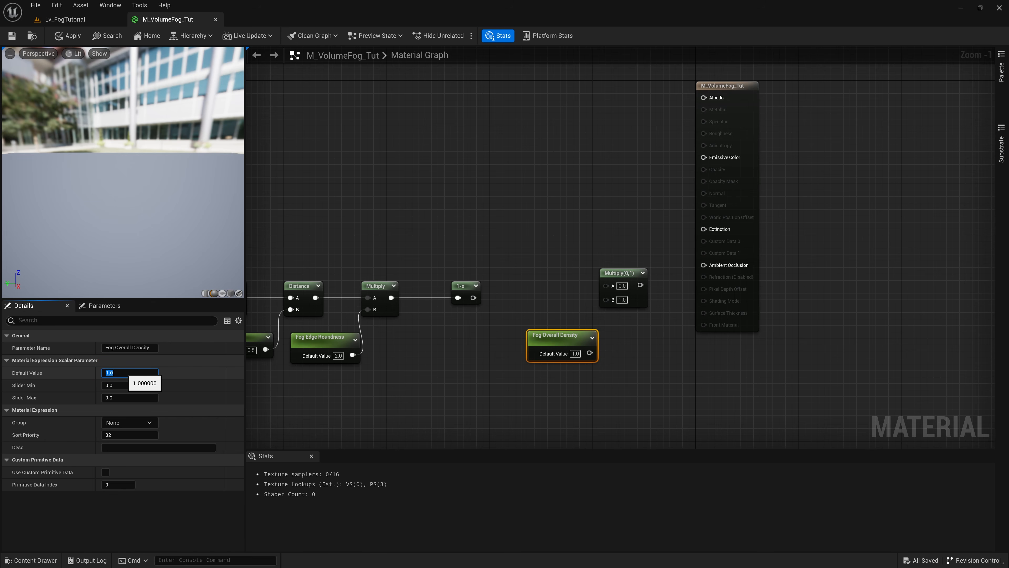
- Multiply the OneMinus result by Fog Overall Density in the second Multiply node and connect its output to Extinction
{"action": "left_click_drag", "start_coordinate": [562, 340], "coordinate": [607, 301]}
{"action": "left_click_drag", "start_coordinate": [473, 297], "coordinate": [705, 230]}
- Enclose the nodes from LocalPosition through OneMinus in a comment box titled Base Fog
{"action": "right_click_drag", "start_coordinate": [471, 250], "coordinate": [577, 237]}
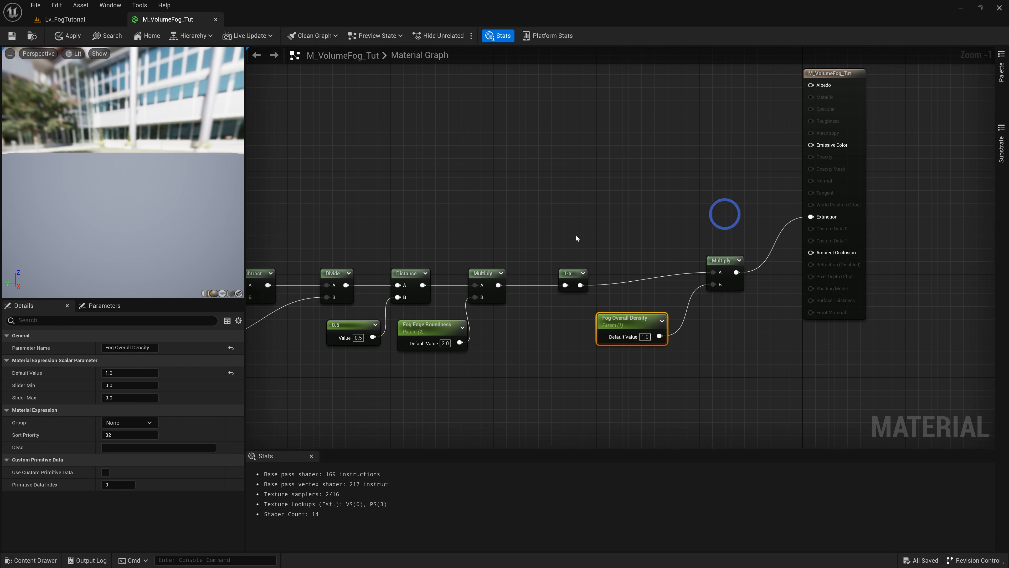
{"action": "scroll", "coordinate": [518, 250], "scroll_direction": "down", "scroll_amount": 1}
{"action": "right_click_drag", "start_coordinate": [518, 249], "coordinate": [605, 246]}
{"action": "scroll", "coordinate": [498, 236], "scroll_direction": "down", "scroll_amount": 1}
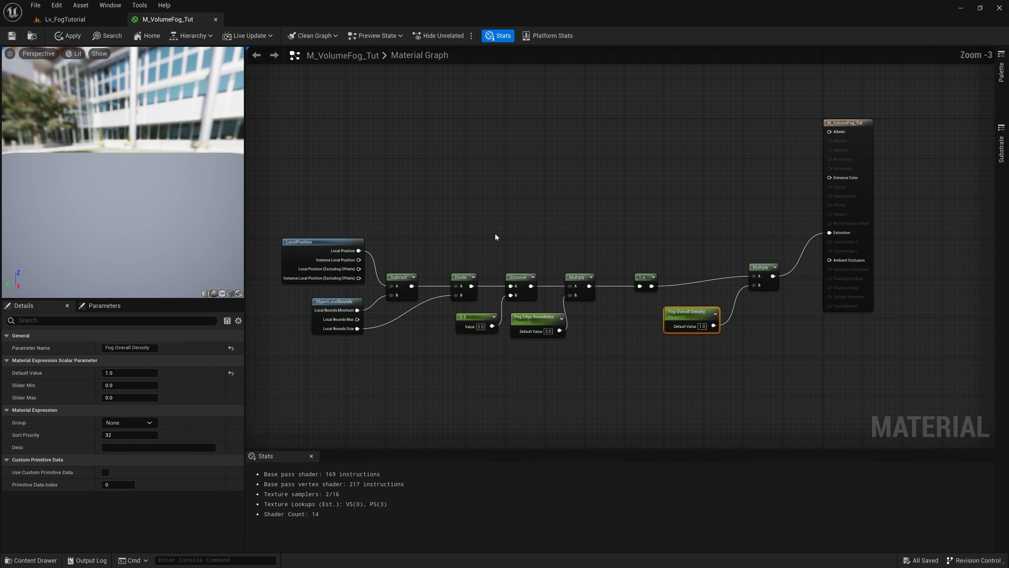
{"action": "left_click_drag", "start_coordinate": [270, 221], "coordinate": [662, 359]}
{"action": "key", "text": "c"}
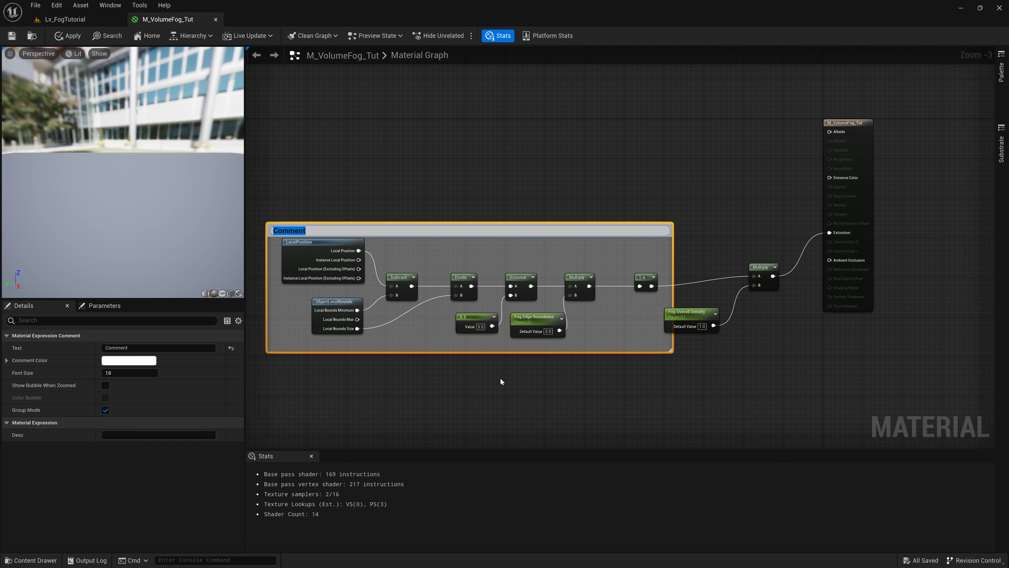
{"action": "type", "text": "Base Fog"}
{"action": "key", "text": "Return"}
{"action": "left_click", "coordinate": [131, 348]}
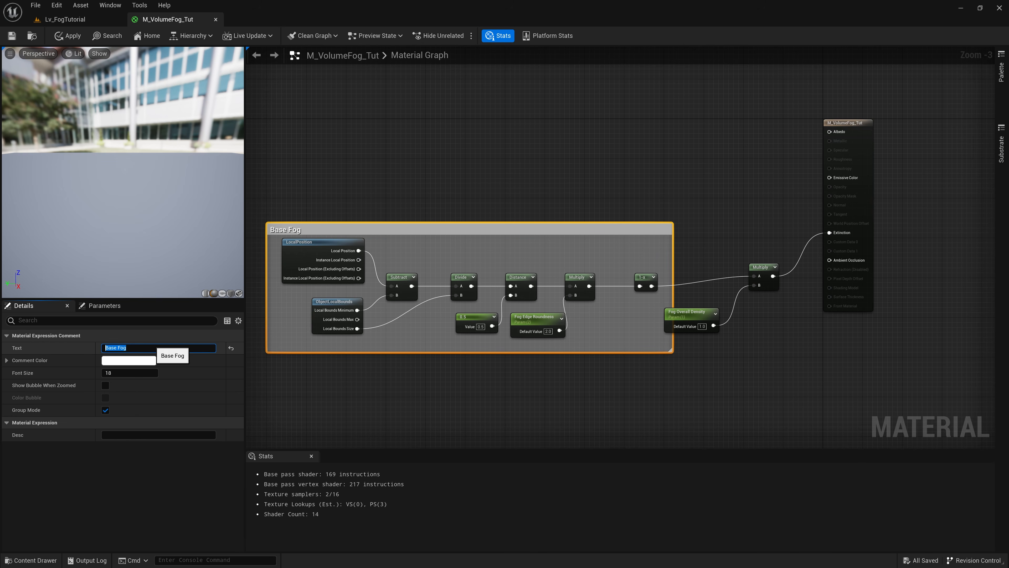
- Retitle the Base Fog comment box as Volume Fog Function and move it with its nodes down and away from the density nodes
{"action": "type", "text": "Volume Fog Function"}
{"action": "key", "text": "Return"}
{"action": "scroll", "coordinate": [508, 183], "scroll_direction": "down", "scroll_amount": 2}
{"action": "right_click_drag", "start_coordinate": [505, 192], "coordinate": [579, 205]}
{"action": "left_click_drag", "start_coordinate": [532, 222], "coordinate": [465, 305]}
- Place the Fog Overall Density parameter just below the second Multiply node and save the material
{"action": "left_click", "coordinate": [646, 342]}
{"action": "left_click_drag", "start_coordinate": [617, 351], "coordinate": [701, 268]}
{"action": "scroll", "coordinate": [630, 342], "scroll_direction": "up", "scroll_amount": 1}
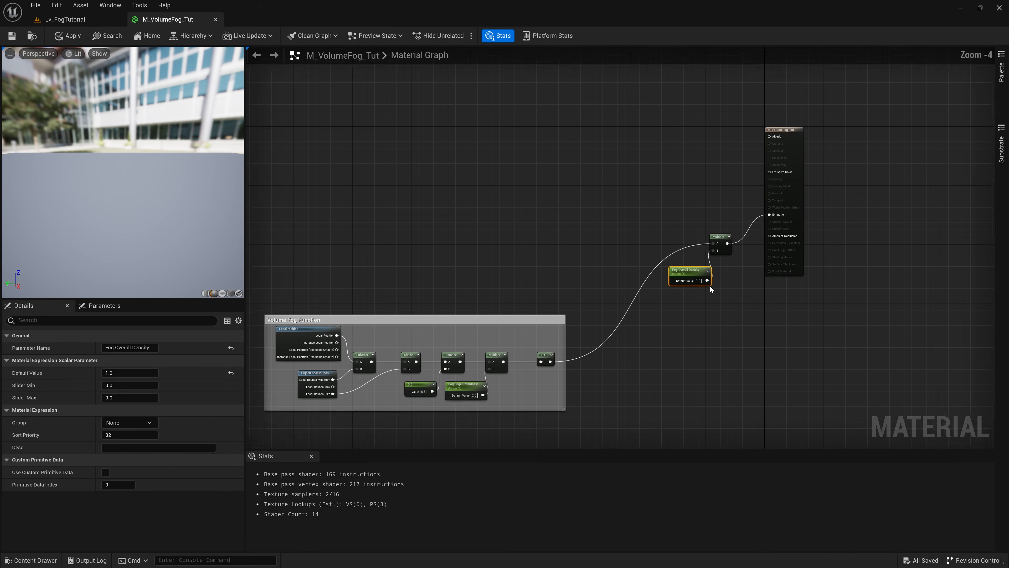
{"action": "left_click", "coordinate": [12, 36]}
- Switch to the Lv_FogTutorial level and place a cube shape on the ground near the character
{"action": "left_click", "coordinate": [64, 19]}
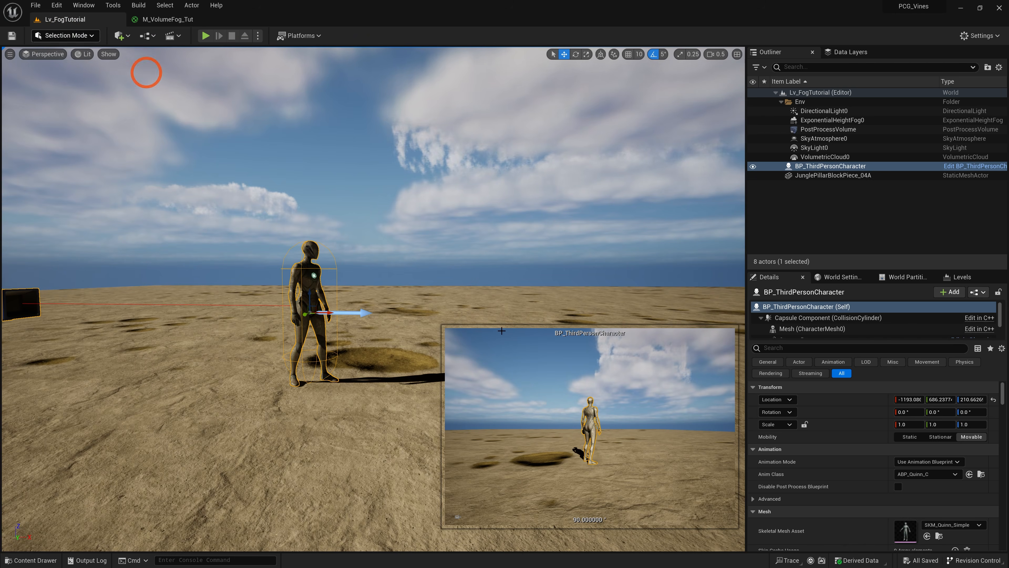
{"action": "right_click_drag", "start_coordinate": [451, 240], "coordinate": [502, 316]}
{"action": "key", "text": "s"}
{"action": "scroll", "coordinate": [514, 323], "scroll_direction": "up", "scroll_amount": 3}
{"action": "left_click", "coordinate": [122, 36]}
{"action": "mouse_move", "coordinate": [160, 117]}
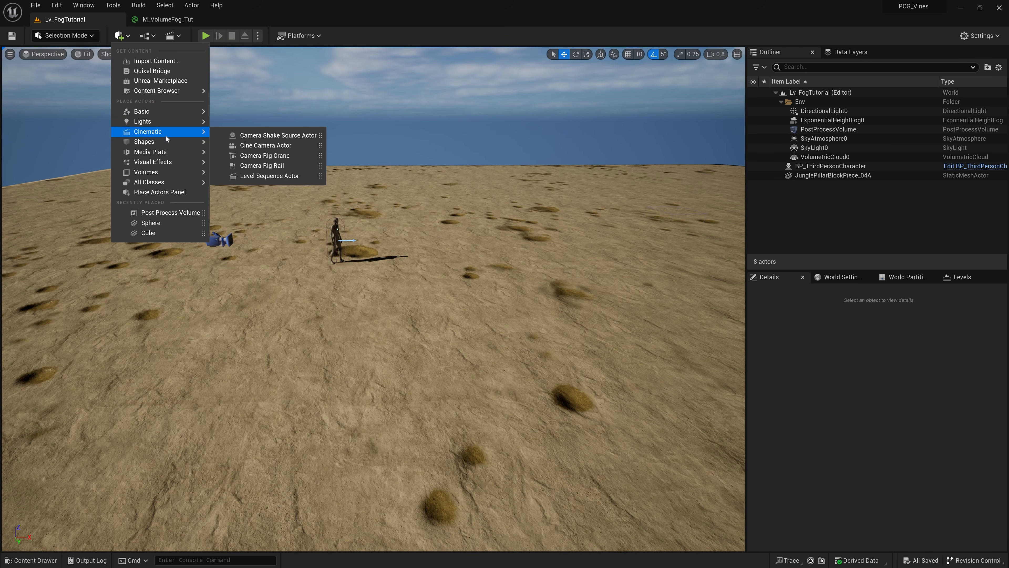
{"action": "mouse_move", "coordinate": [166, 141]}
{"action": "left_click_drag", "start_coordinate": [250, 146], "coordinate": [739, 310]}
- Set the cube's scale to 20 in X, 20 in Y and 8 in Z
{"action": "key", "text": "r"}
{"action": "left_click", "coordinate": [909, 424]}
{"action": "type", "text": "20"}
{"action": "key", "text": "Tab"}
{"action": "type", "text": "20"}
{"action": "key", "text": "Tab"}
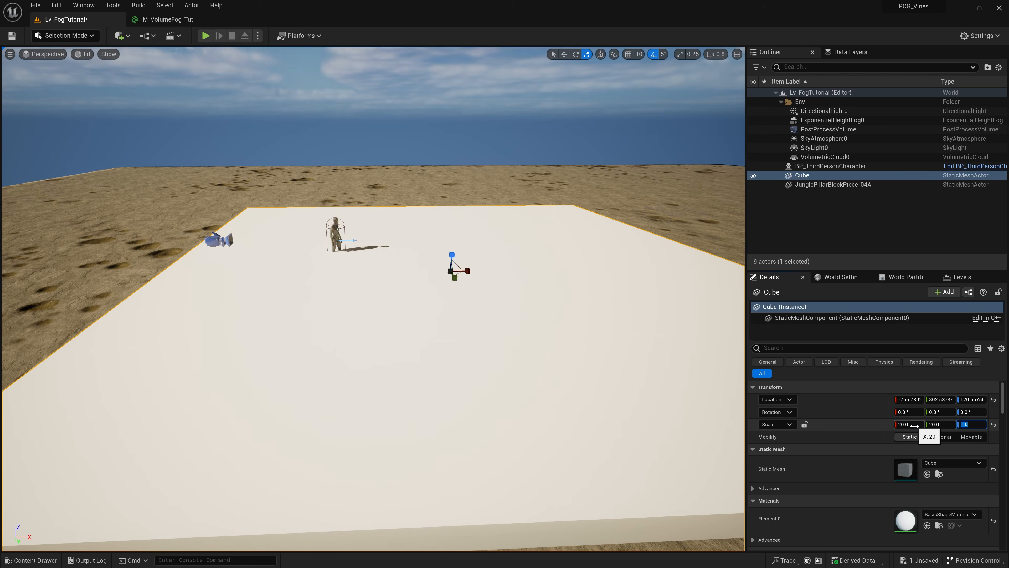
{"action": "type", "text": "8"}
{"action": "key", "text": "Return"}
- Move the cube horizontally so it sits beside the character, at about X -65, Y 495
{"action": "right_click_drag", "start_coordinate": [437, 271], "coordinate": [477, 302]}
{"action": "key", "text": "s"}
{"action": "scroll", "coordinate": [437, 271], "scroll_direction": "up", "scroll_amount": 1}
{"action": "key", "text": "w"}
{"action": "left_click_drag", "start_coordinate": [431, 275], "coordinate": [481, 234]}
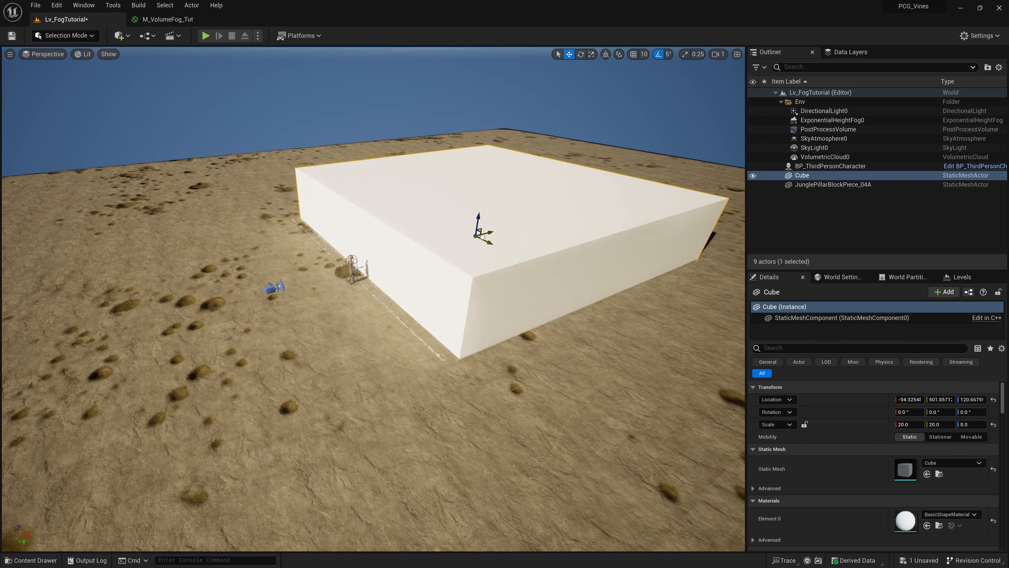
{"action": "right_click_drag", "start_coordinate": [482, 234], "coordinate": [445, 207]}
- Create a material instance from M_VolumeFog_Tut in the Fog/VolumeFog_Tutorial folder and save the new asset
{"action": "key", "text": "ctrl+space"}
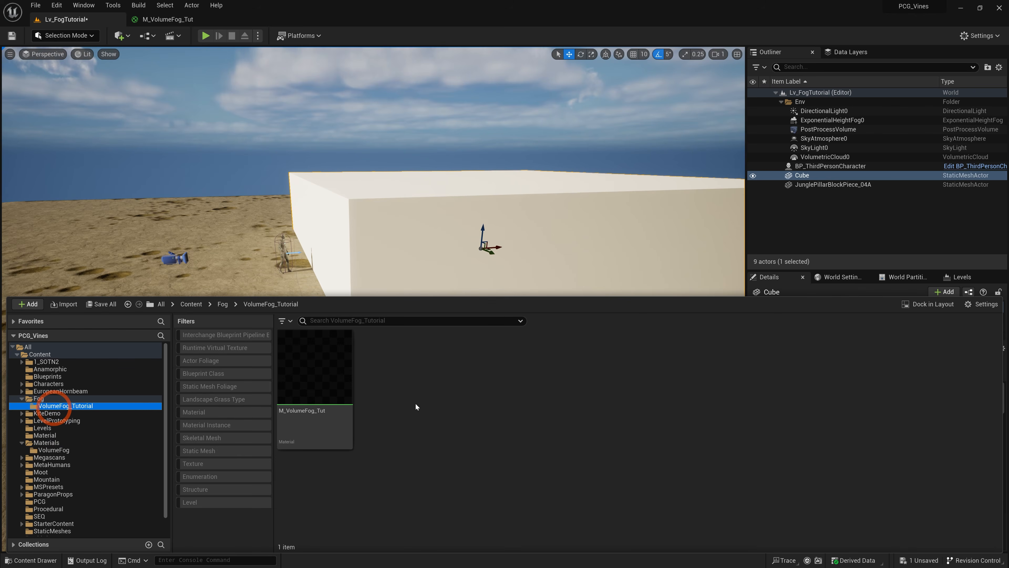
{"action": "left_click", "coordinate": [320, 379]}
{"action": "left_click", "coordinate": [44, 354]}
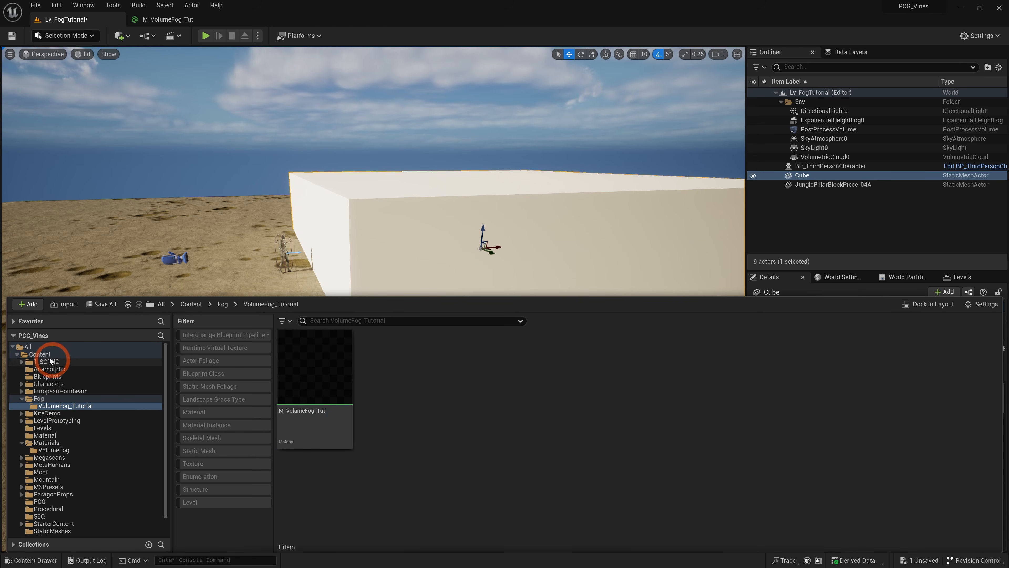
{"action": "left_click", "coordinate": [60, 405]}
{"action": "left_click", "coordinate": [299, 404]}
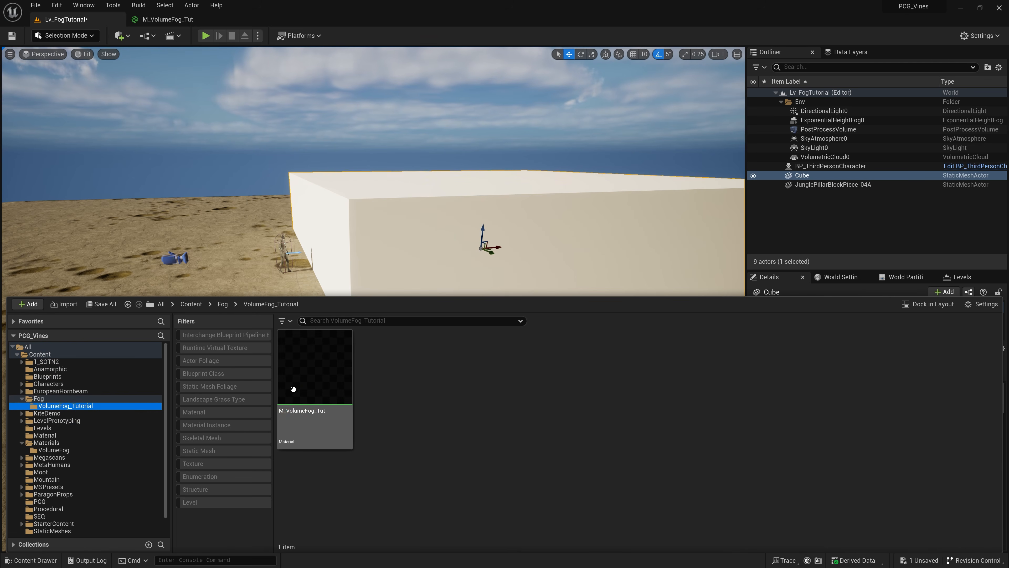
{"action": "right_click", "coordinate": [327, 387]}
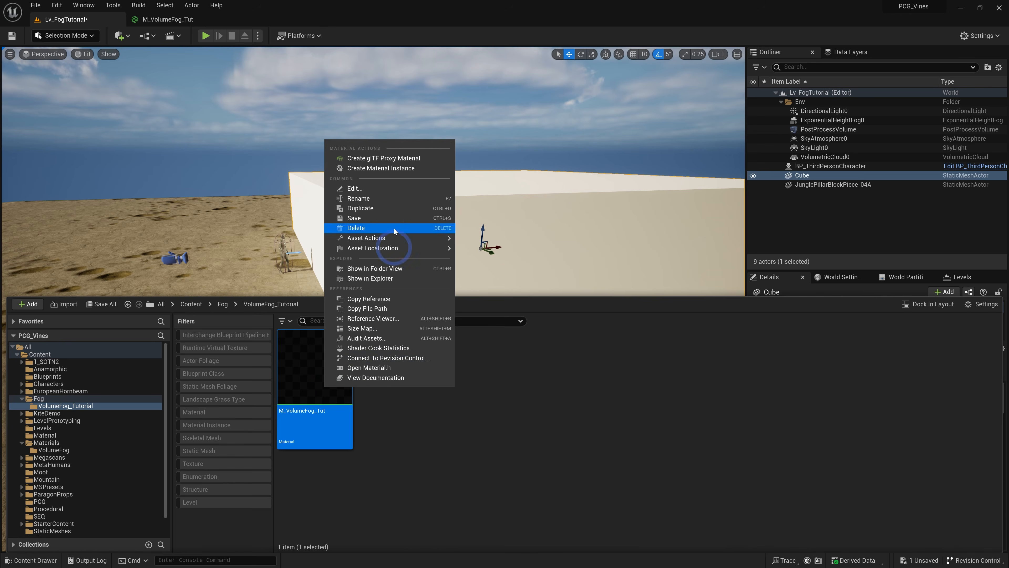
{"action": "left_click", "coordinate": [396, 168]}
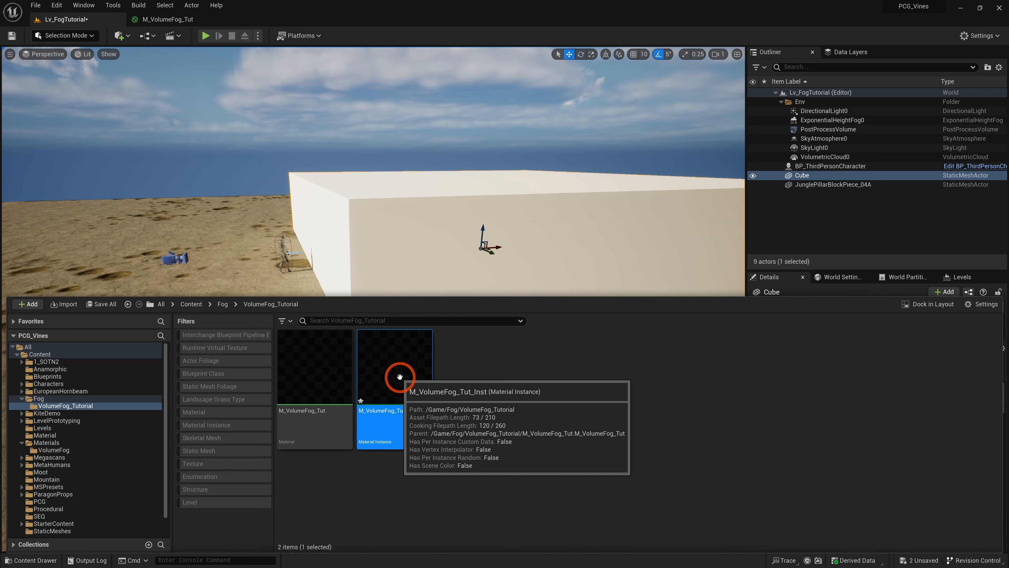
{"action": "key", "text": "ctrl+shift+s"}
- Apply M_VolumeFog_Tut_Inst to the scaled cube in the level
{"action": "left_click_drag", "start_coordinate": [400, 376], "coordinate": [431, 261]}
{"action": "right_click_drag", "start_coordinate": [390, 312], "coordinate": [310, 252]}
{"action": "key", "text": "w"}
{"action": "scroll", "coordinate": [383, 299], "scroll_direction": "up", "scroll_amount": 1}
{"action": "key", "text": "d"}
{"action": "key", "text": "q"}
{"action": "scroll", "coordinate": [358, 295], "scroll_direction": "down", "scroll_amount": 3}
{"action": "key", "text": "e"}
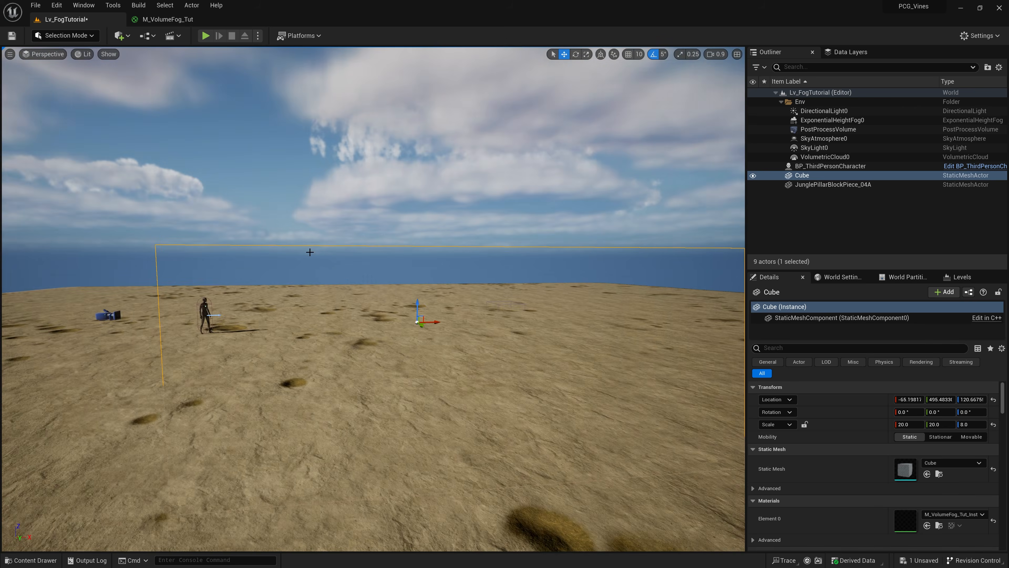
- Play-test the level by running the character around the cube volume, and end the play session
{"action": "key", "text": "alt+p"}
{"action": "key", "text": "w"}
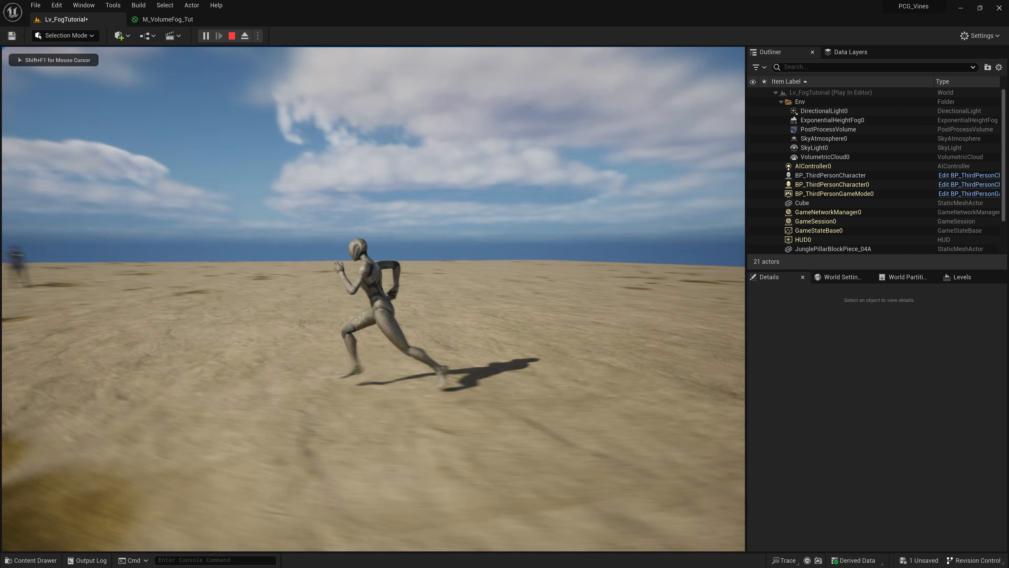
{"action": "key", "text": "space"}
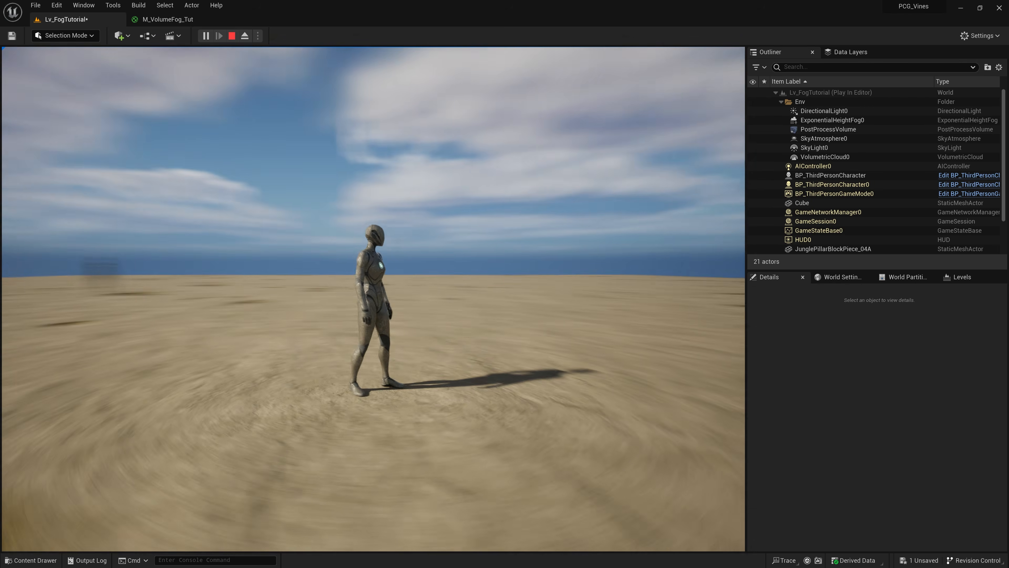
{"action": "key", "text": "Escape"}
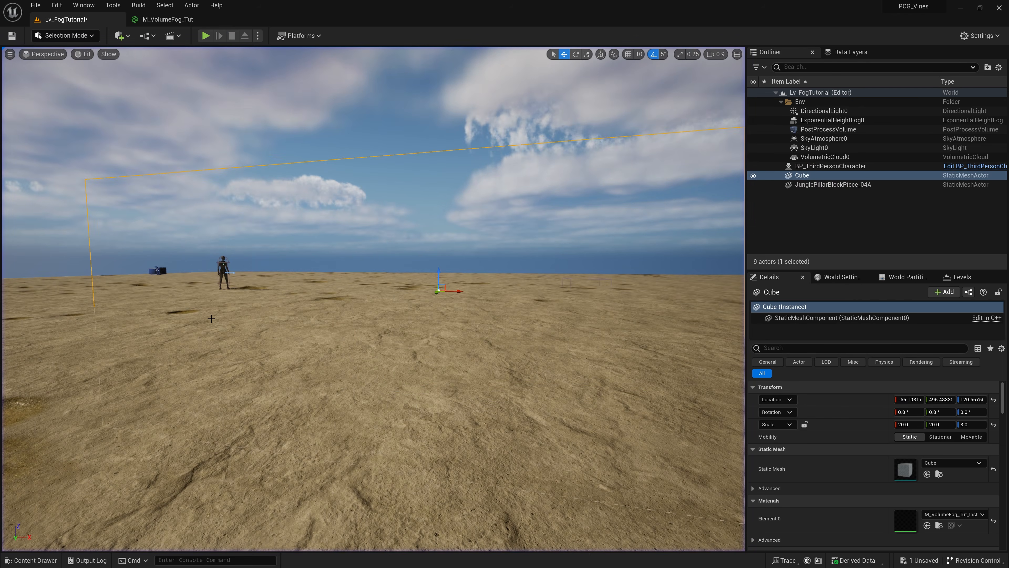
- Enable Volumetric Fog on the ExponentialHeightFog0 actor
{"action": "left_click", "coordinate": [827, 120]}
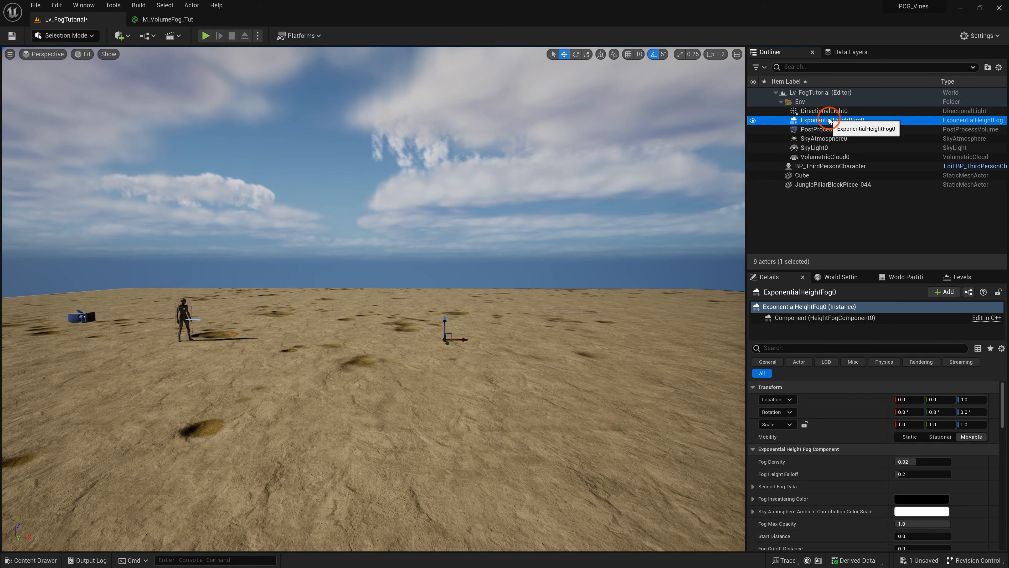
{"action": "left_click", "coordinate": [810, 123]}
{"action": "scroll", "coordinate": [815, 400], "scroll_direction": "down", "scroll_amount": 4}
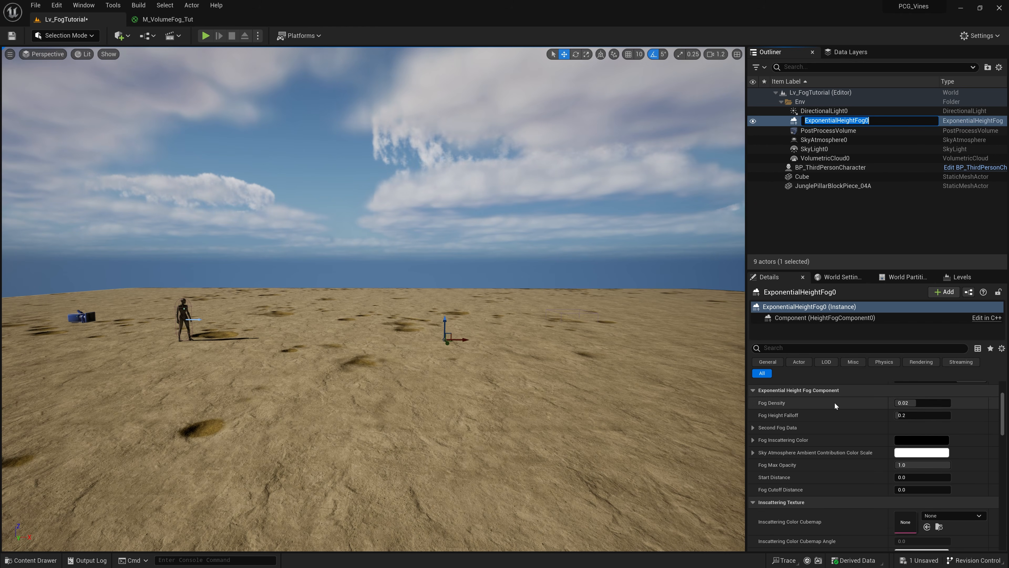
{"action": "scroll", "coordinate": [834, 404], "scroll_direction": "down", "scroll_amount": 1}
{"action": "scroll", "coordinate": [839, 426], "scroll_direction": "down", "scroll_amount": 5}
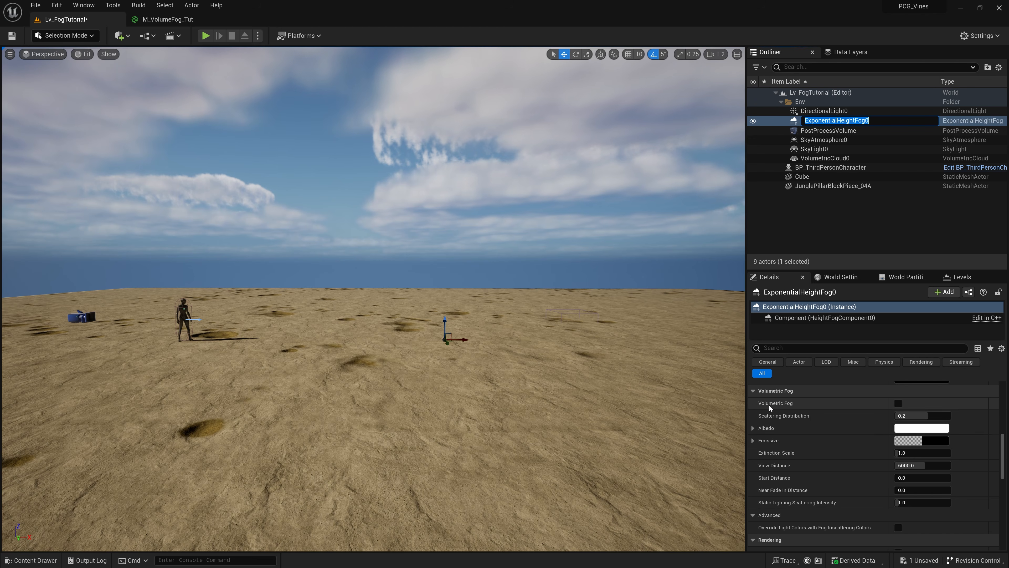
{"action": "left_click", "coordinate": [899, 404]}
{"action": "right_click_drag", "start_coordinate": [556, 343], "coordinate": [618, 360]}
{"action": "left_click_drag", "start_coordinate": [431, 329], "coordinate": [461, 321]}
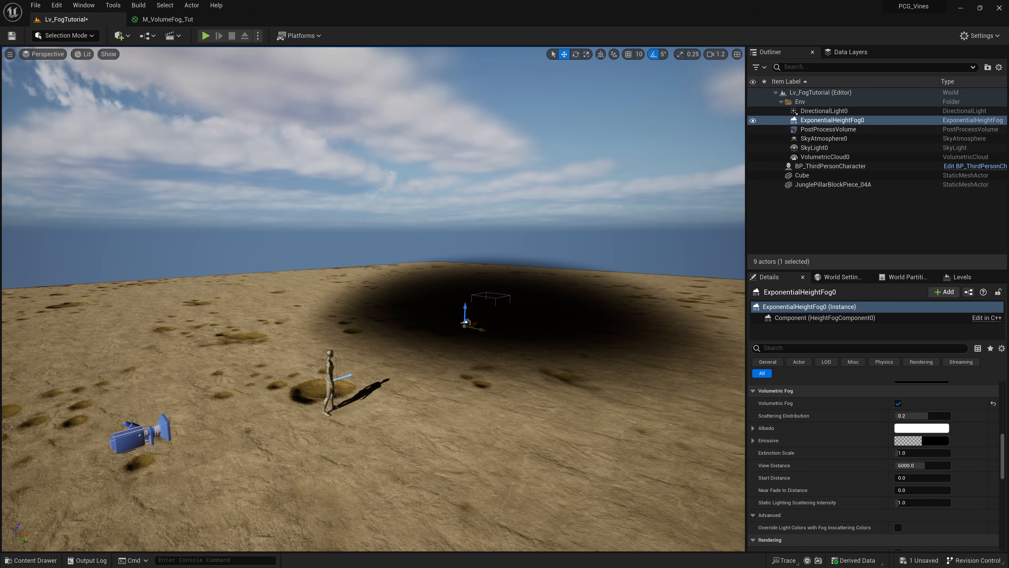
{"action": "key", "text": "ctrl+z"}
- Select the fog cube and adjust its height so the fog volume sits low on the ground
{"action": "left_click", "coordinate": [496, 329]}
{"action": "right_click_drag", "start_coordinate": [495, 329], "coordinate": [435, 356]}
{"action": "left_click_drag", "start_coordinate": [444, 359], "coordinate": [447, 330]}
{"action": "right_click_drag", "start_coordinate": [505, 313], "coordinate": [420, 289]}
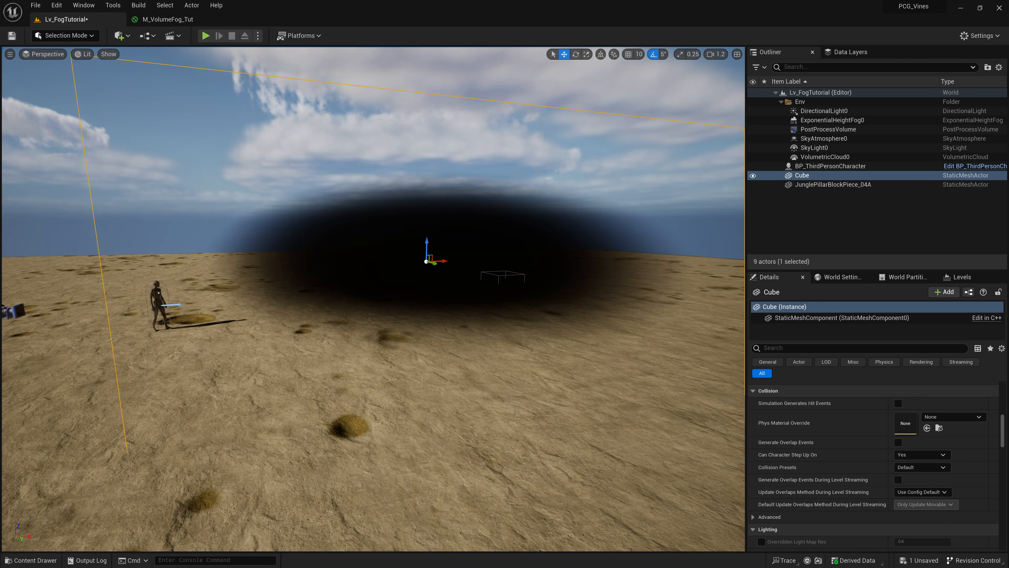
{"action": "left_click_drag", "start_coordinate": [426, 242], "coordinate": [427, 264]}
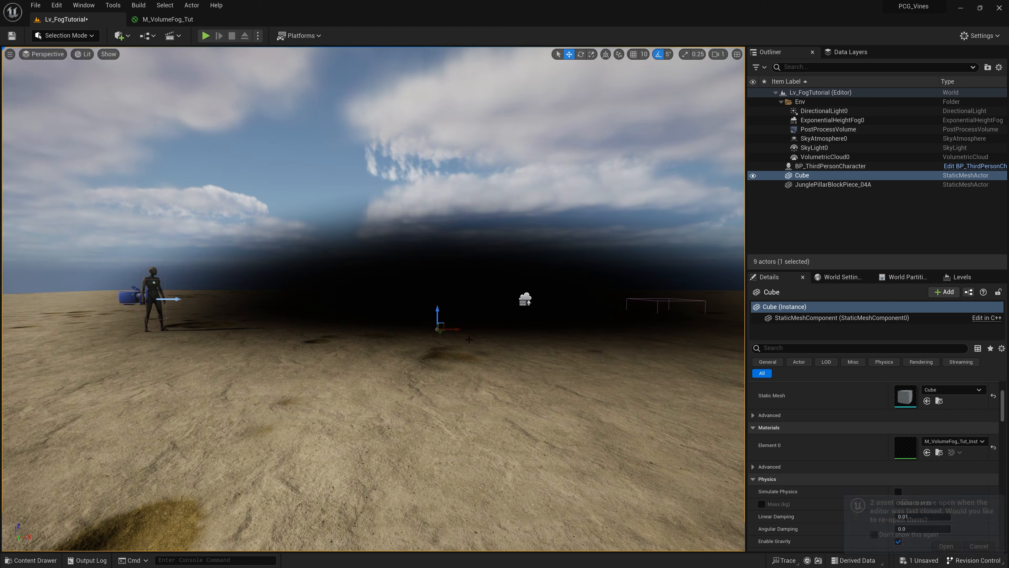
{"action": "mouse_move", "coordinate": [486, 333]}
{"action": "right_mouse_down"}
{"action": "mouse_move", "coordinate": [488, 318]}
{"action": "mouse_move", "coordinate": [485, 329]}
{"action": "right_mouse_up"}
{"action": "scroll", "coordinate": [486, 329], "scroll_direction": "down", "scroll_amount": 1}
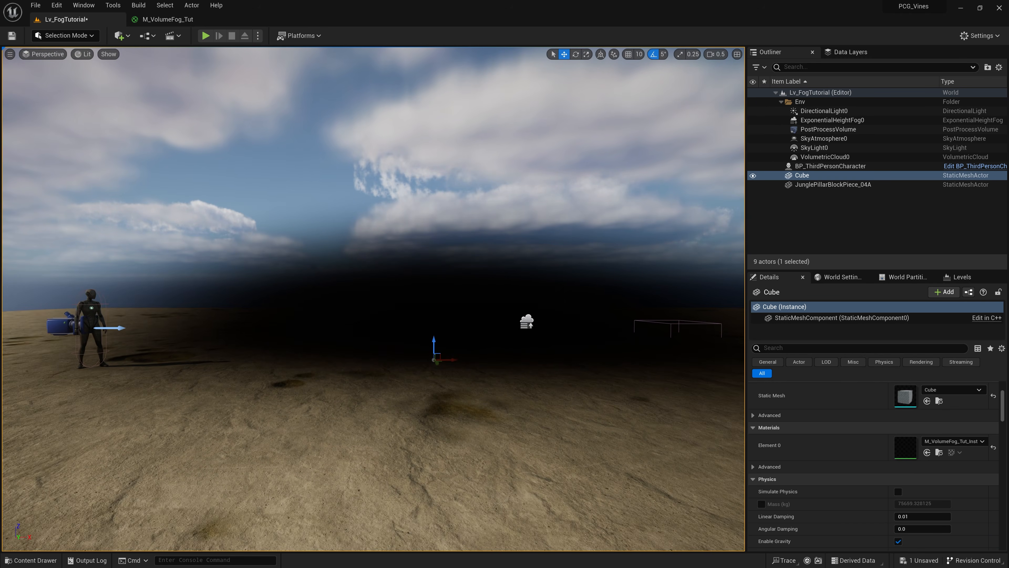
- Add a Constant node with value 1 beside the output node in the M_VolumeFog_Tut material graph
{"action": "key", "text": "ctrl+space"}
{"action": "double_click", "coordinate": [326, 381]}
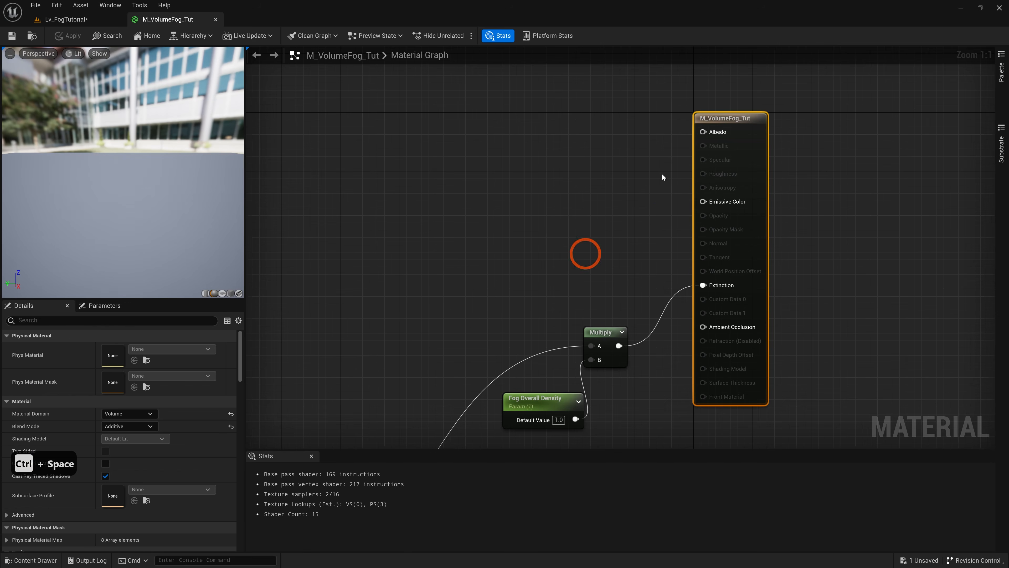
{"action": "right_click_drag", "start_coordinate": [635, 159], "coordinate": [611, 234]}
{"action": "left_click", "coordinate": [591, 203]}
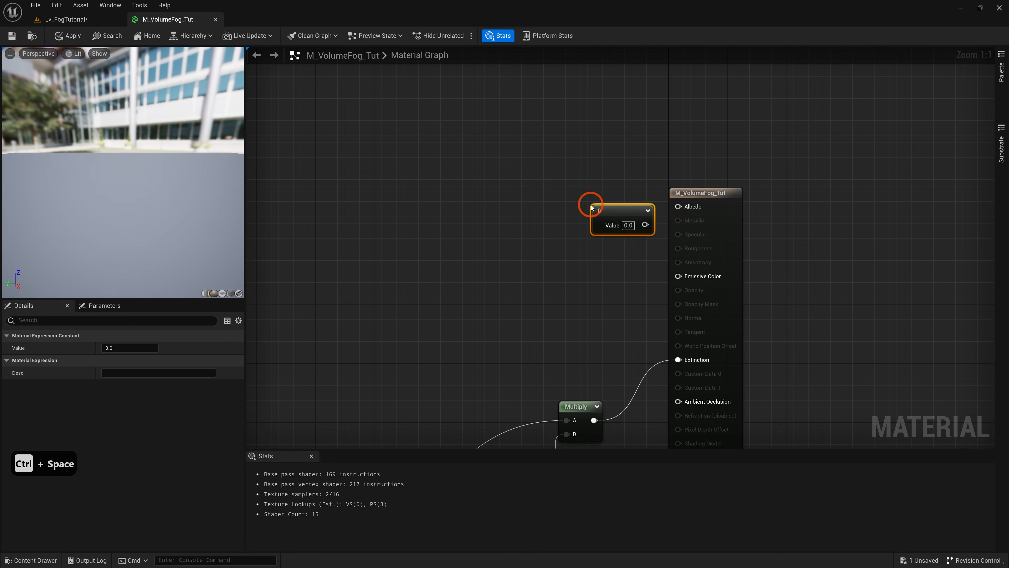
{"action": "left_click", "coordinate": [108, 347]}
{"action": "type", "text": "1"}
{"action": "left_click", "coordinate": [446, 315]}
- Connect the Constant 1 node to Albedo, position it beside that input, and save the material
{"action": "left_click", "coordinate": [696, 232]}
{"action": "left_click_drag", "start_coordinate": [634, 222], "coordinate": [678, 206]}
{"action": "left_click_drag", "start_coordinate": [610, 214], "coordinate": [602, 208]}
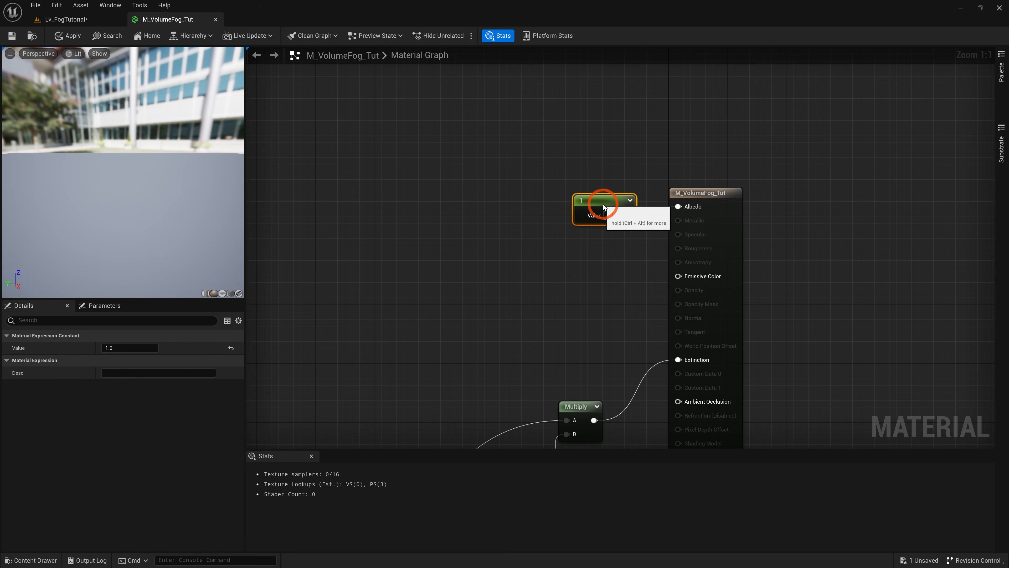
{"action": "left_click", "coordinate": [6, 37]}
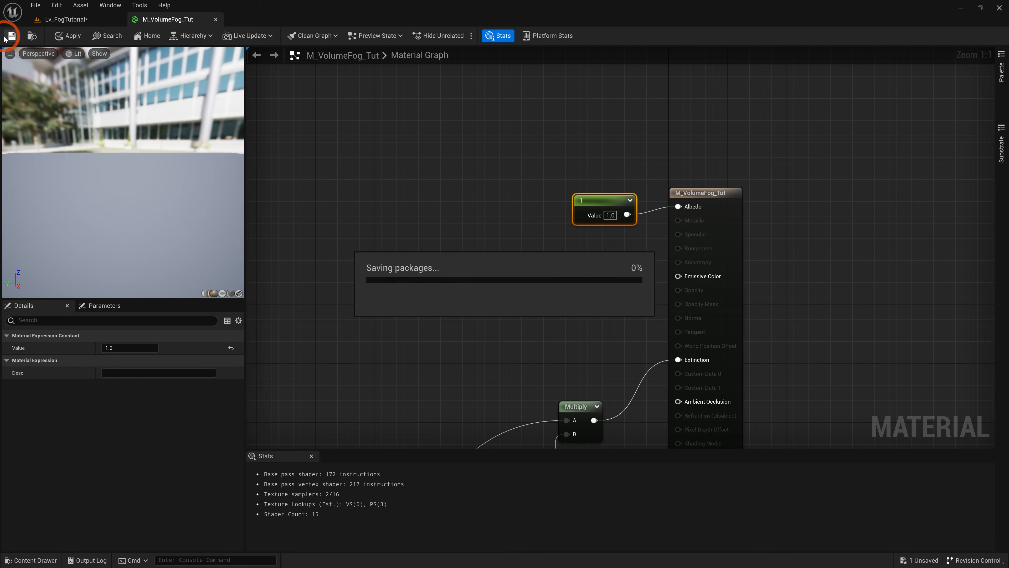
- Return to the Lv_FogTutorial level and move the fog cube horizontally toward the character
{"action": "left_click", "coordinate": [69, 22]}
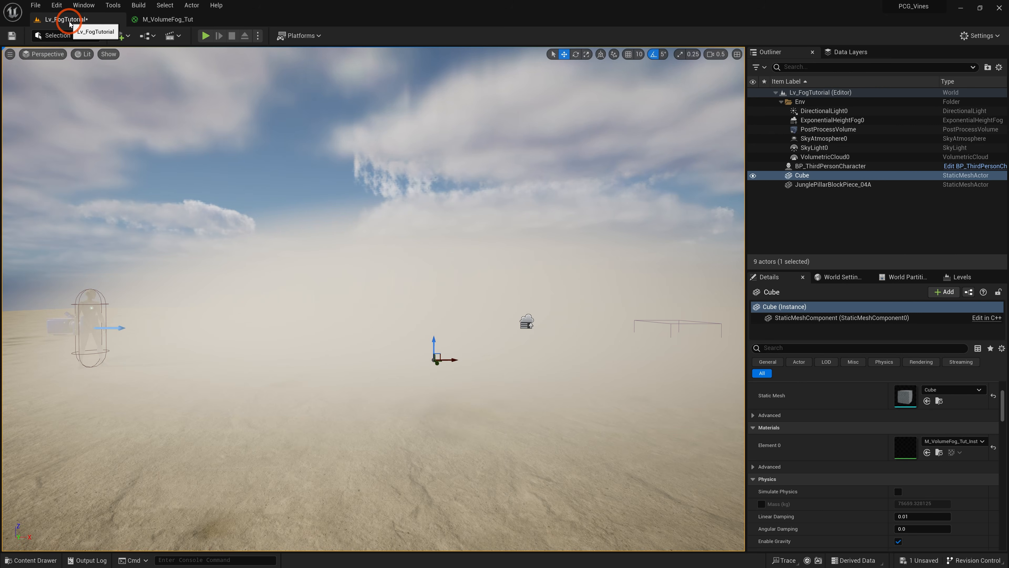
{"action": "right_click_drag", "start_coordinate": [422, 163], "coordinate": [482, 272]}
{"action": "scroll", "coordinate": [481, 275], "scroll_direction": "up", "scroll_amount": 2}
{"action": "key", "text": "a"}
{"action": "key", "text": "d"}
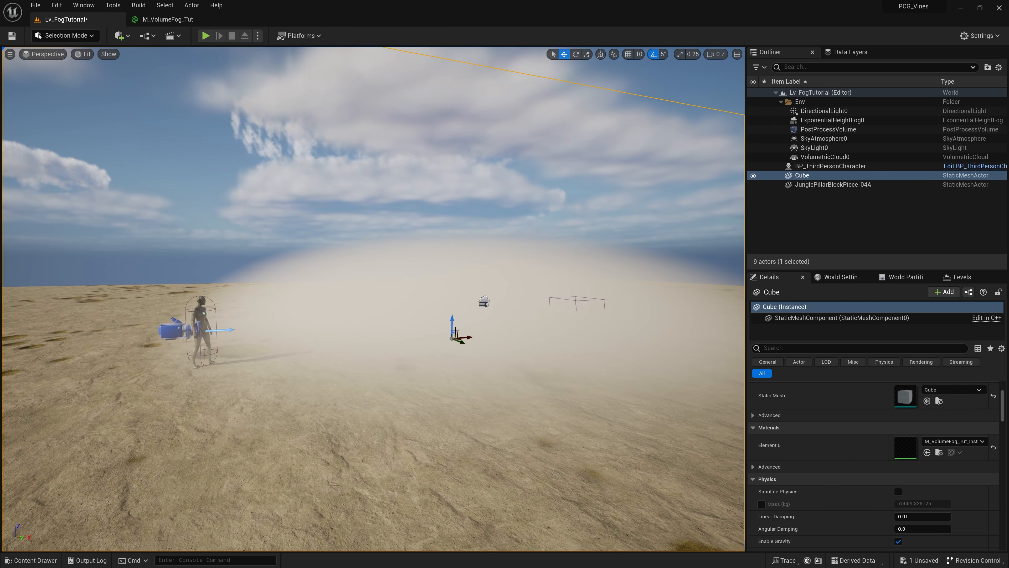
{"action": "left_click_drag", "start_coordinate": [457, 331], "coordinate": [395, 337]}
{"action": "key", "text": "s"}
{"action": "scroll", "coordinate": [322, 312], "scroll_direction": "up", "scroll_amount": 2}
{"action": "mouse_move", "coordinate": [395, 337]}
{"action": "right_mouse_down"}
{"action": "mouse_move", "coordinate": [322, 312]}
{"action": "mouse_move", "coordinate": [336, 326]}
{"action": "mouse_move", "coordinate": [391, 327]}
{"action": "right_mouse_up"}
{"action": "key", "text": "w"}
{"action": "key", "text": "a"}
- Open the cube's M_VolumeFog_Tut_Inst material instance beside the viewport and enable the Fog Overall Density override
{"action": "left_click", "coordinate": [906, 445]}
{"action": "double_click", "coordinate": [906, 446]}
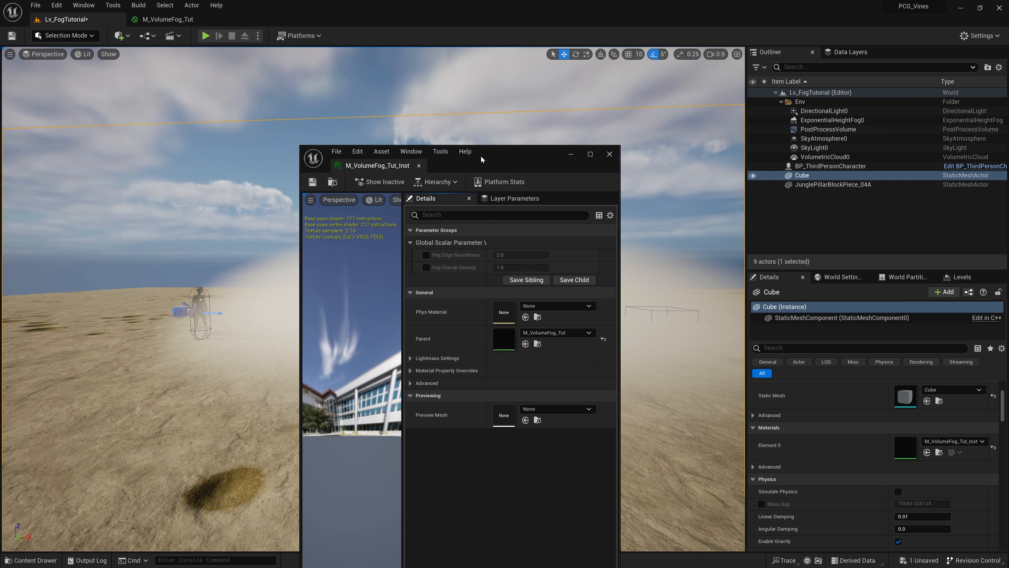
{"action": "left_click_drag", "start_coordinate": [481, 155], "coordinate": [794, 99]}
{"action": "left_click", "coordinate": [738, 208]}
- Try a lower Fog Overall Density in the material instance, setting it to 0.1
{"action": "left_click_drag", "start_coordinate": [831, 209], "coordinate": [797, 208]}
{"action": "key", "text": "a"}
{"action": "right_click_drag", "start_coordinate": [351, 325], "coordinate": [329, 327]}
{"action": "key", "text": "w"}
{"action": "scroll", "coordinate": [351, 325], "scroll_direction": "down", "scroll_amount": 2}
{"action": "left_click", "coordinate": [828, 208]}
{"action": "type", "text": "0.1"}
{"action": "key", "text": "Return"}
- Set Fog Overall Density in the material instance to 1
{"action": "left_click", "coordinate": [826, 208]}
{"action": "type", "text": "1"}
{"action": "key", "text": "Return"}
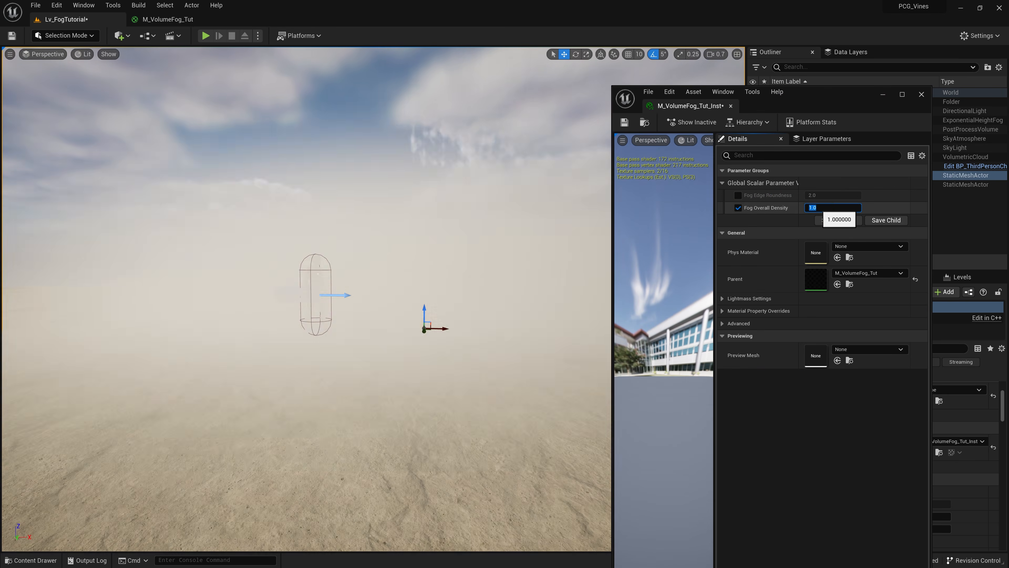
- Nudge the fog cube slightly away from the character and minimise the material instance window
{"action": "right_click_drag", "start_coordinate": [178, 220], "coordinate": [188, 231]}
{"action": "right_click_drag", "start_coordinate": [331, 248], "coordinate": [321, 261]}
{"action": "key", "text": "s"}
{"action": "right_click_drag", "start_coordinate": [488, 298], "coordinate": [494, 284]}
{"action": "key", "text": "w"}
{"action": "left_click_drag", "start_coordinate": [363, 297], "coordinate": [383, 283]}
{"action": "left_click", "coordinate": [883, 95]}
{"action": "right_click_drag", "start_coordinate": [486, 376], "coordinate": [486, 386]}
{"action": "key", "text": "w"}
{"action": "key", "text": "s"}
{"action": "right_click_drag", "start_coordinate": [469, 330], "coordinate": [455, 320]}
{"action": "key", "text": "d"}
- Open M_VolumeFog_Tut and add a WorldPosition node in an empty area of the material graph
{"action": "key", "text": "ctrl+space"}
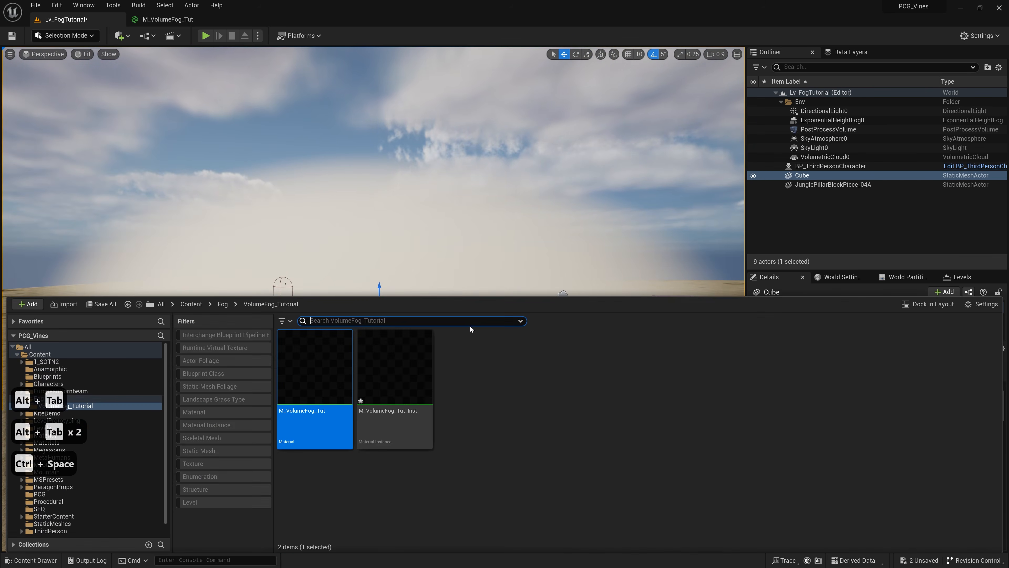
{"action": "double_click", "coordinate": [316, 383]}
{"action": "left_click", "coordinate": [393, 337]}
{"action": "right_click_drag", "start_coordinate": [545, 292], "coordinate": [601, 156]}
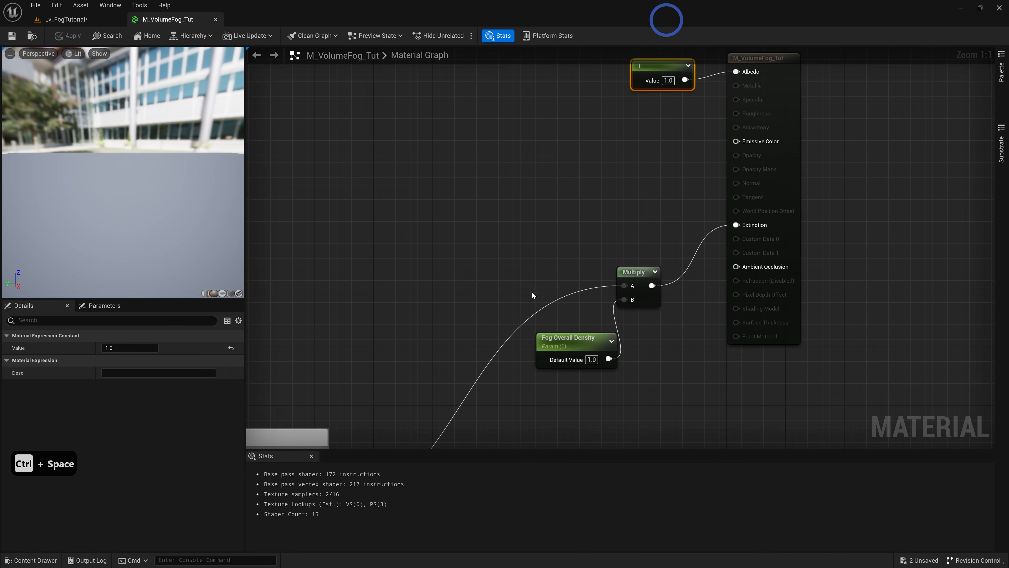
{"action": "scroll", "coordinate": [505, 301], "scroll_direction": "down", "scroll_amount": 1}
{"action": "scroll", "coordinate": [504, 301], "scroll_direction": "down", "scroll_amount": 2}
{"action": "right_click_drag", "start_coordinate": [448, 311], "coordinate": [592, 223]}
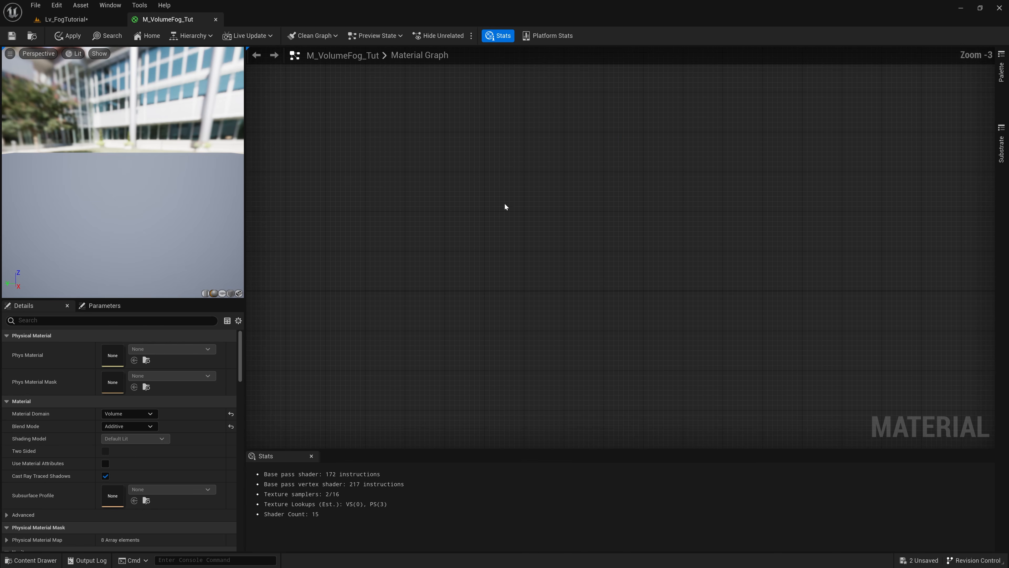
{"action": "right_click", "coordinate": [463, 234]}
{"action": "type", "text": "world"}
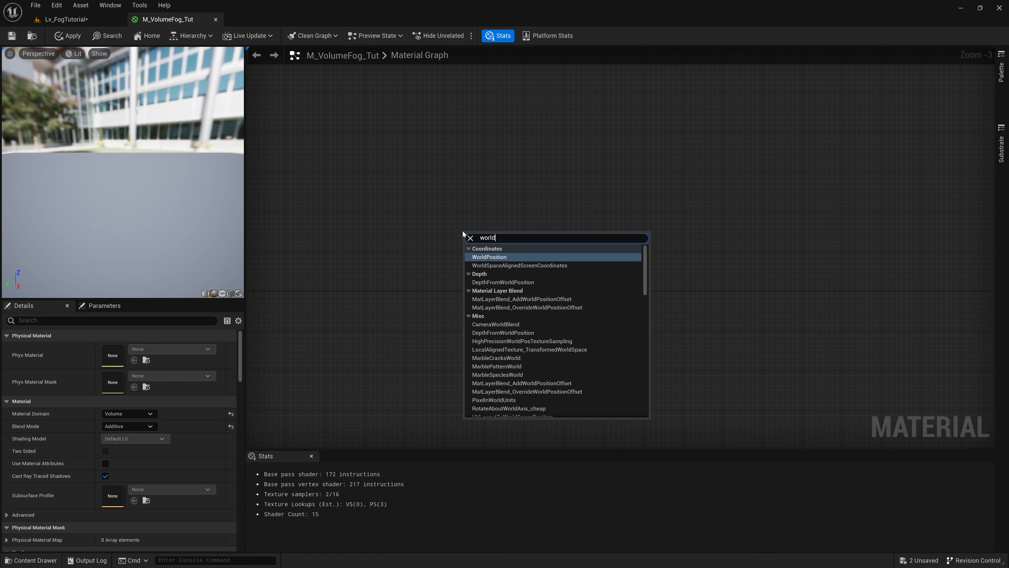
{"action": "key", "text": "Return"}
{"action": "left_click_drag", "start_coordinate": [490, 239], "coordinate": [439, 206]}
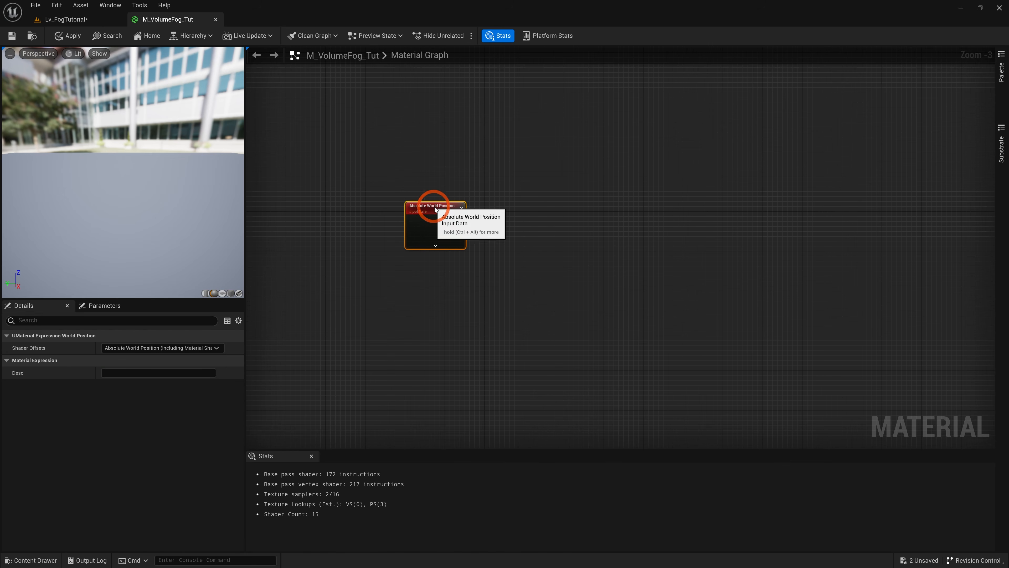
{"action": "right_click_drag", "start_coordinate": [511, 219], "coordinate": [494, 221]}
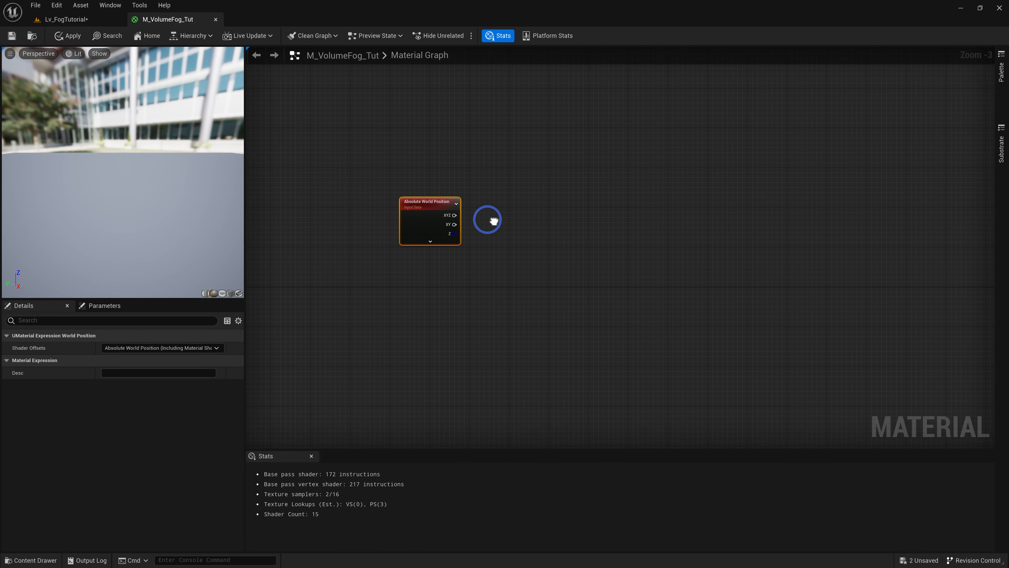
- Add a Multiply node, connect the Absolute World Position XYZ output to its A input and set B to 0.0001
{"action": "left_click", "coordinate": [518, 207]}
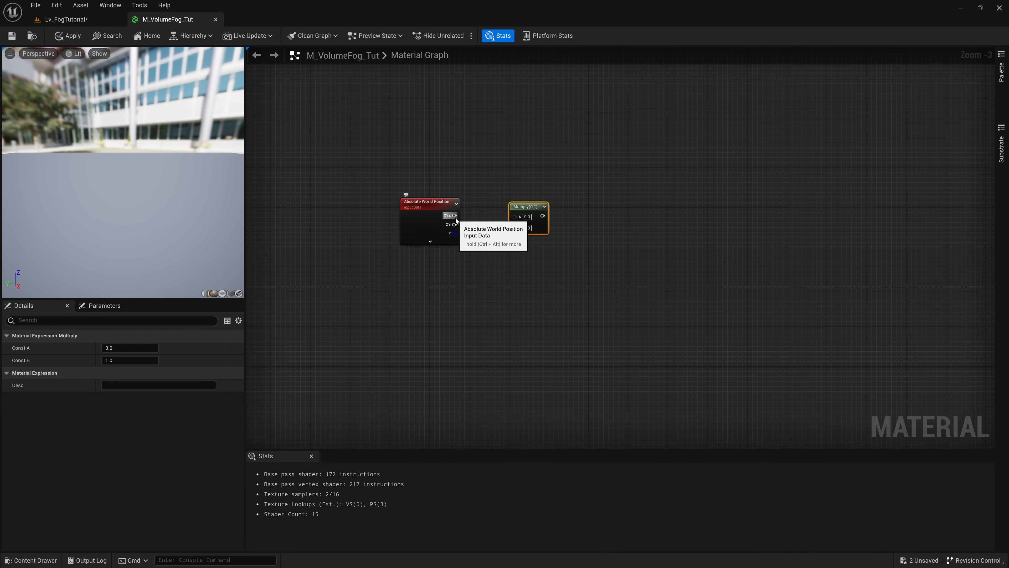
{"action": "left_click_drag", "start_coordinate": [455, 215], "coordinate": [516, 216]}
{"action": "key", "text": "alt+Tab"}
{"action": "left_click_drag", "start_coordinate": [531, 226], "coordinate": [524, 235]}
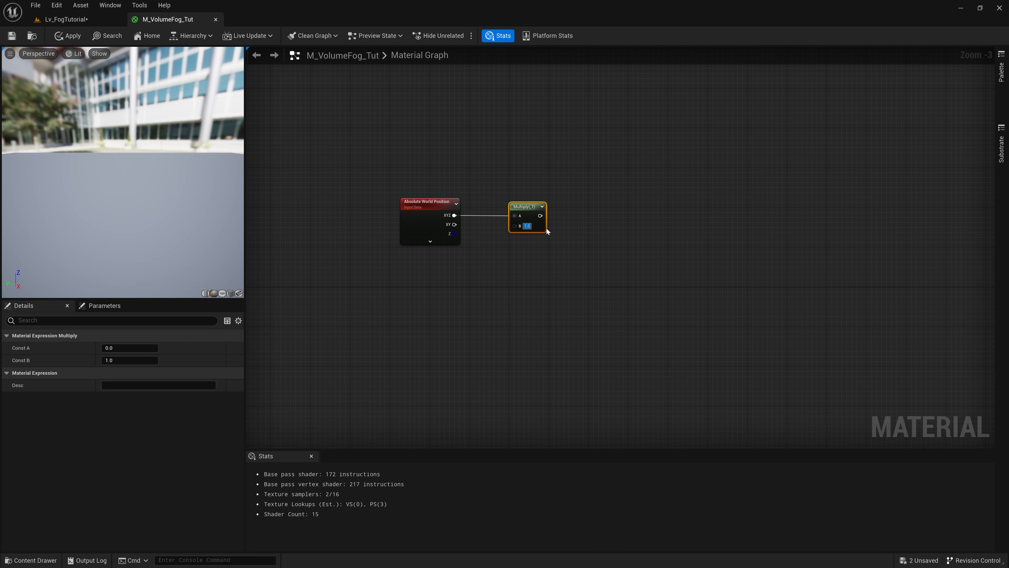
{"action": "type", "text": "0.0001"}
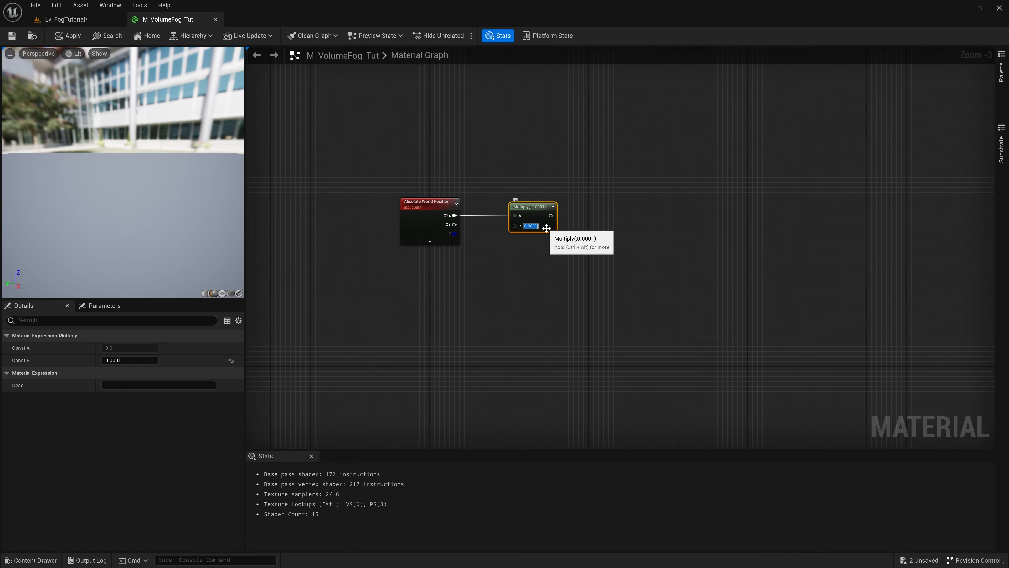
{"action": "right_click_drag", "start_coordinate": [530, 219], "coordinate": [446, 211]}
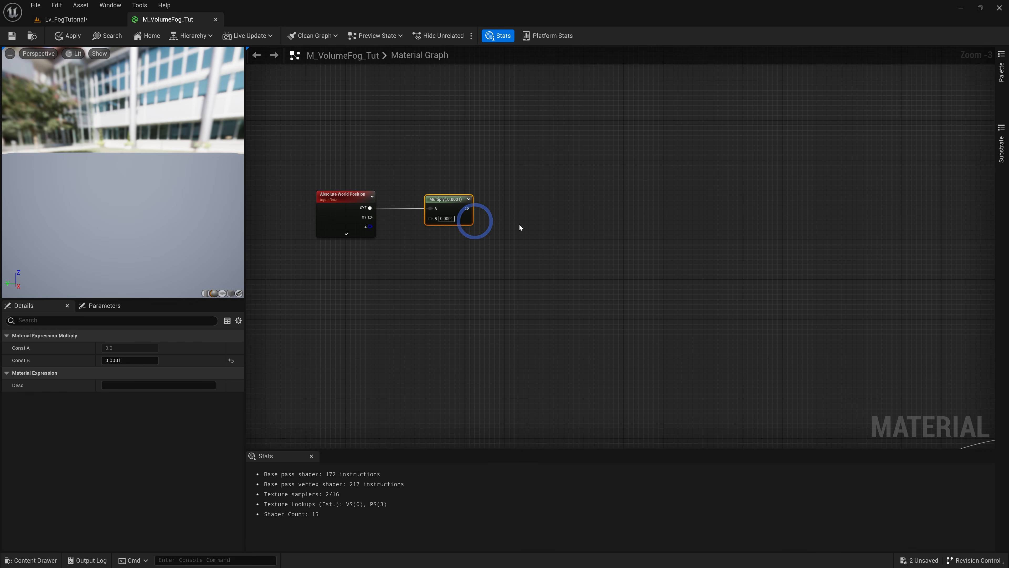
- Add a second Multiply node and a vector parameter named Base Fog Tiling below it
{"action": "left_click", "coordinate": [533, 200]}
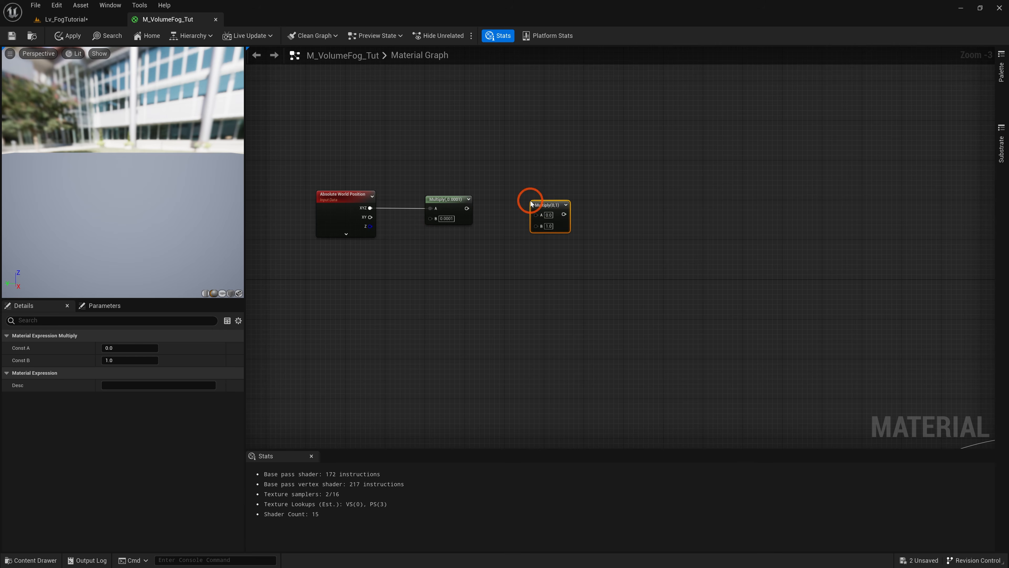
{"action": "left_click", "coordinate": [466, 278]}
{"action": "type", "text": "vvvvvvv"}
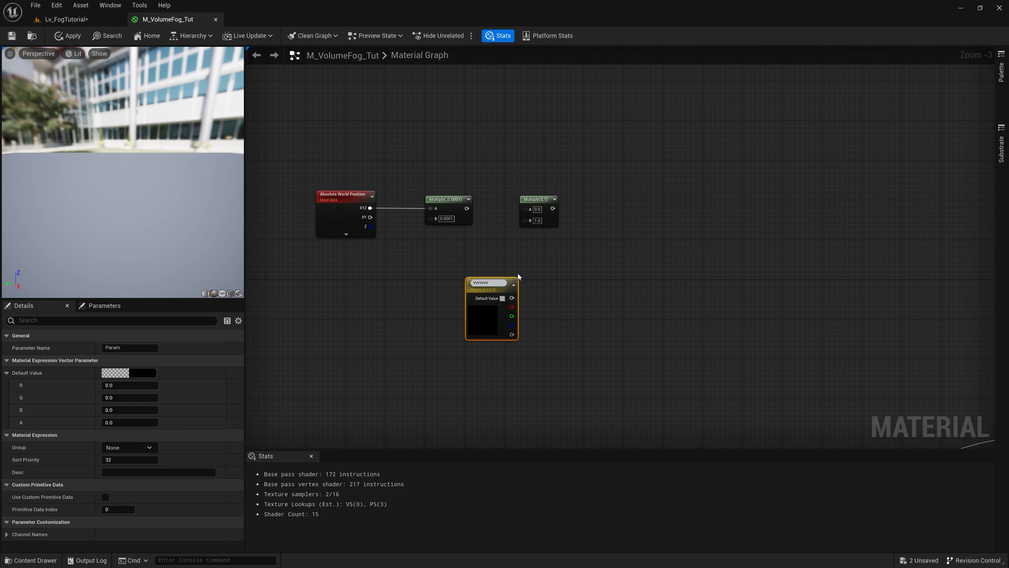
{"action": "key", "text": "ctrl+a"}
{"action": "key", "text": "BackSpace"}
{"action": "type", "text": "Base Fog Tiling"}
{"action": "key", "text": "Return"}
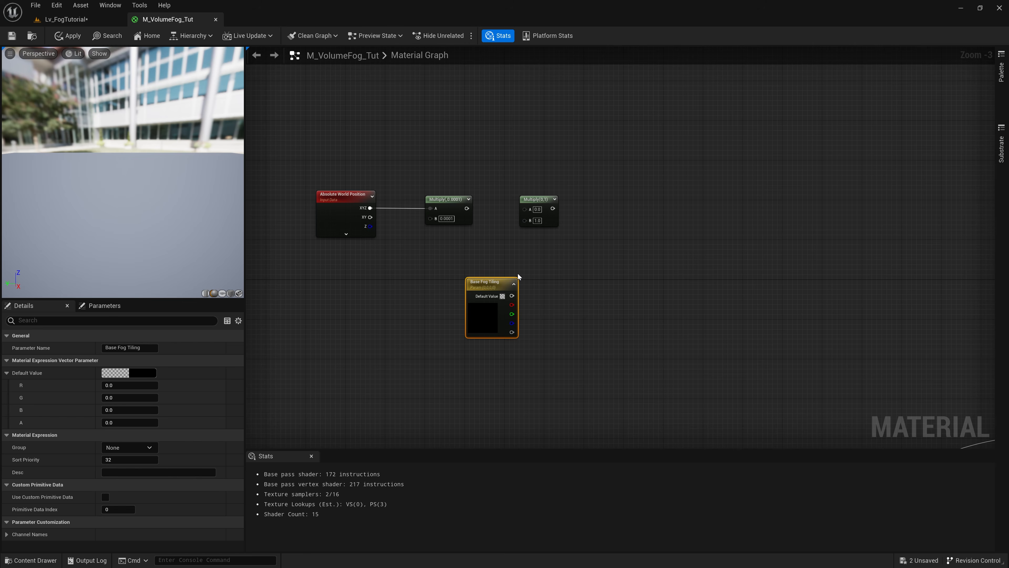
- Connect Base Fog Tiling to the second Multiply's B input and the first Multiply's output to its A input
{"action": "left_click_drag", "start_coordinate": [512, 296], "coordinate": [524, 219]}
{"action": "left_click_drag", "start_coordinate": [487, 283], "coordinate": [460, 270]}
{"action": "left_click_drag", "start_coordinate": [466, 209], "coordinate": [526, 208]}
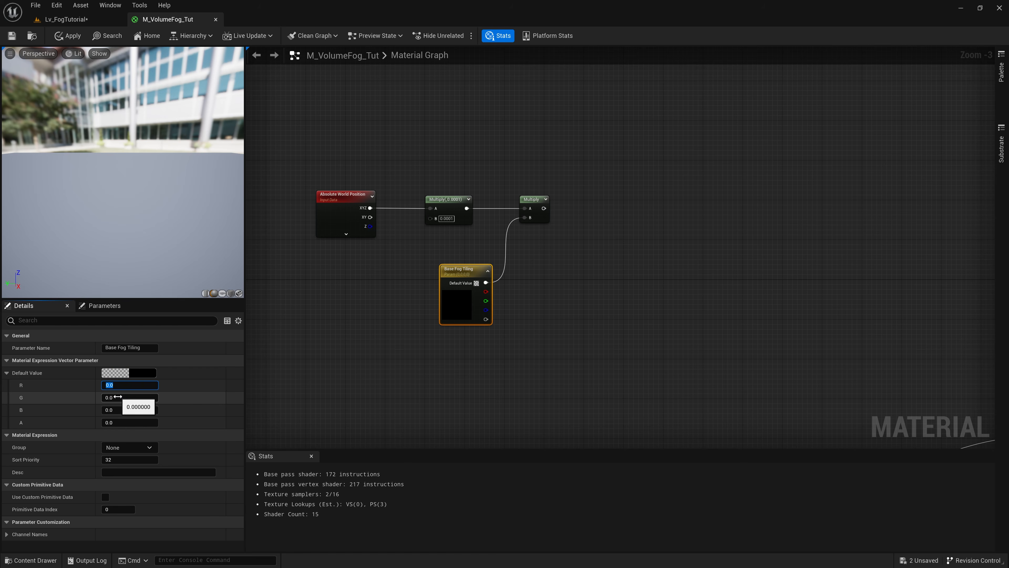
- Set the R, G and B default values of the Base Fog Tiling parameter to 2
{"action": "left_click", "coordinate": [109, 398]}
{"action": "type", "text": "2"}
{"action": "left_click", "coordinate": [119, 410]}
{"action": "type", "text": "2"}
{"action": "left_click", "coordinate": [183, 419]}
{"action": "left_click", "coordinate": [108, 423]}
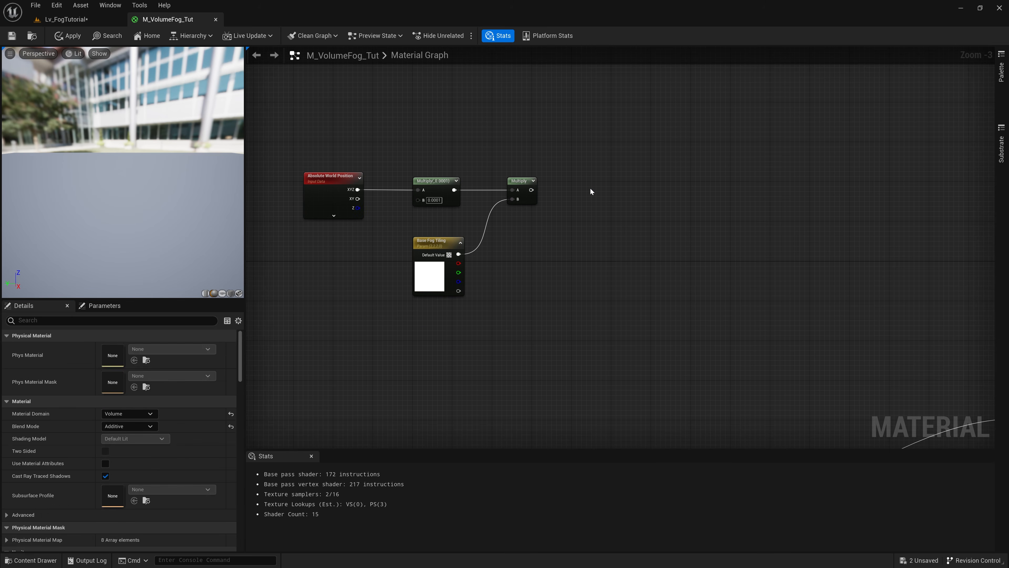
- Place an Add node after the second Multiply and connect the Multiply's output to its A input
{"action": "key", "text": "a"}
{"action": "left_click", "coordinate": [592, 188]}
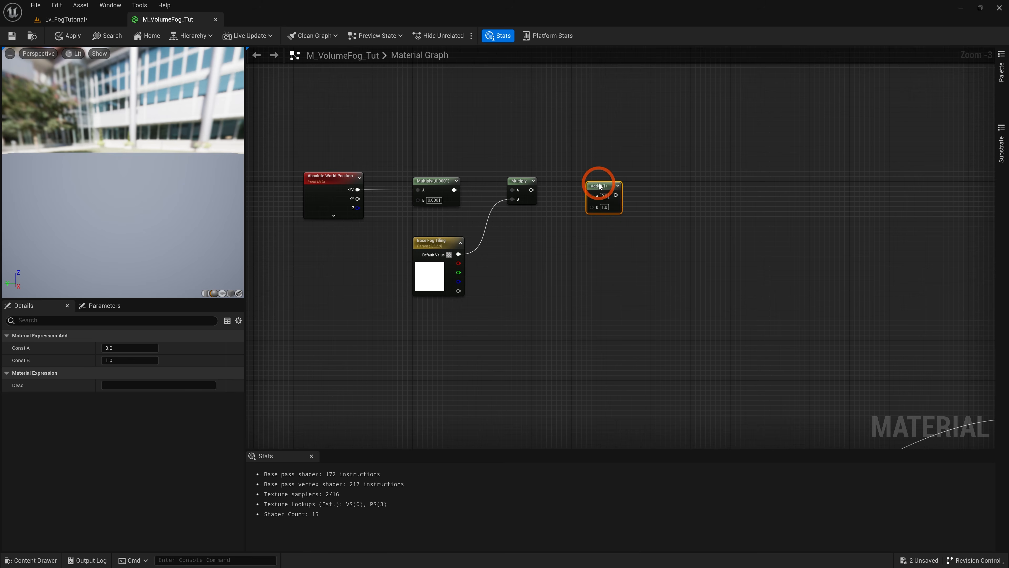
{"action": "mouse_move", "coordinate": [597, 192]}
{"action": "left_mouse_down"}
{"action": "mouse_move", "coordinate": [582, 182]}
{"action": "mouse_move", "coordinate": [581, 192]}
{"action": "left_mouse_up"}
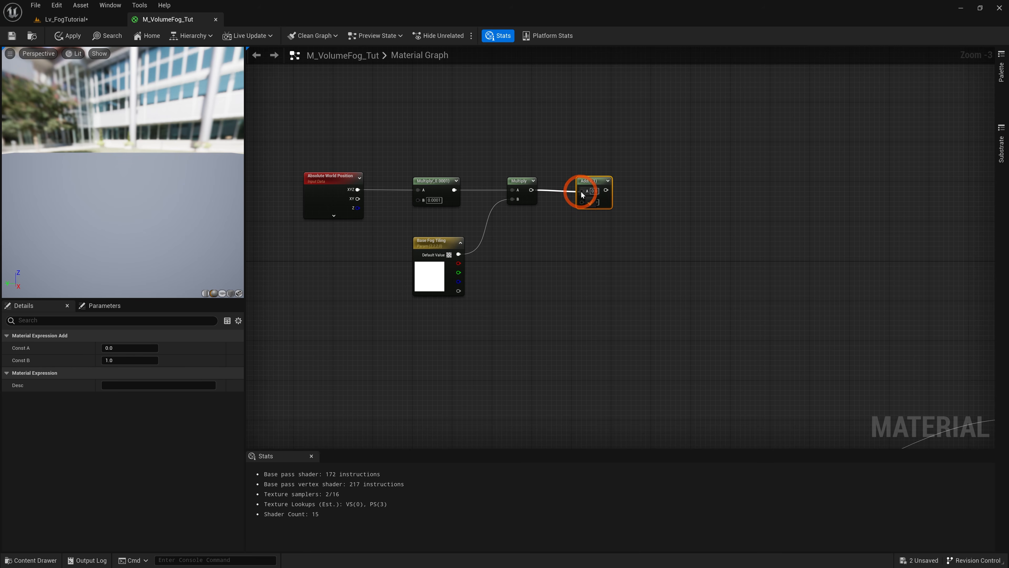
{"action": "left_click", "coordinate": [542, 226]}
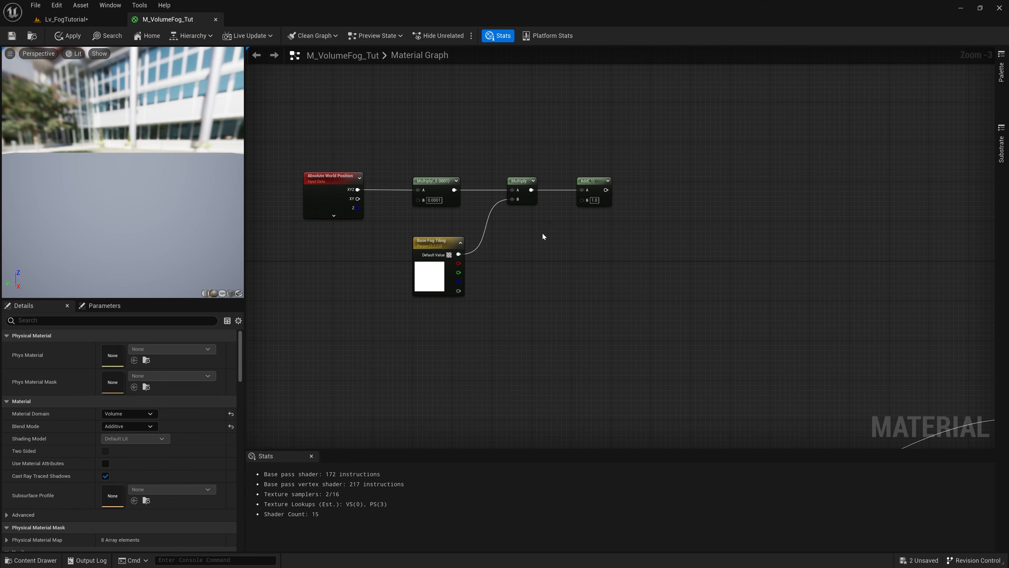
- Feed the Add node's B input from a new Multiply node and connect a new Time node to that Multiply's A input
{"action": "key", "text": "m"}
{"action": "left_click", "coordinate": [552, 234]}
{"action": "left_click_drag", "start_coordinate": [551, 234], "coordinate": [583, 199]}
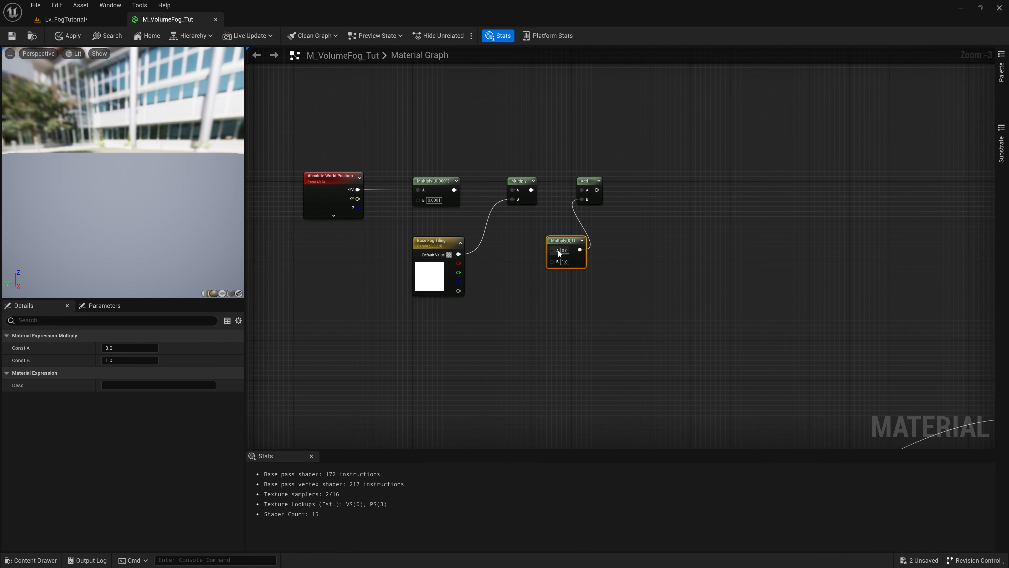
{"action": "right_click", "coordinate": [498, 268]}
{"action": "type", "text": "time"}
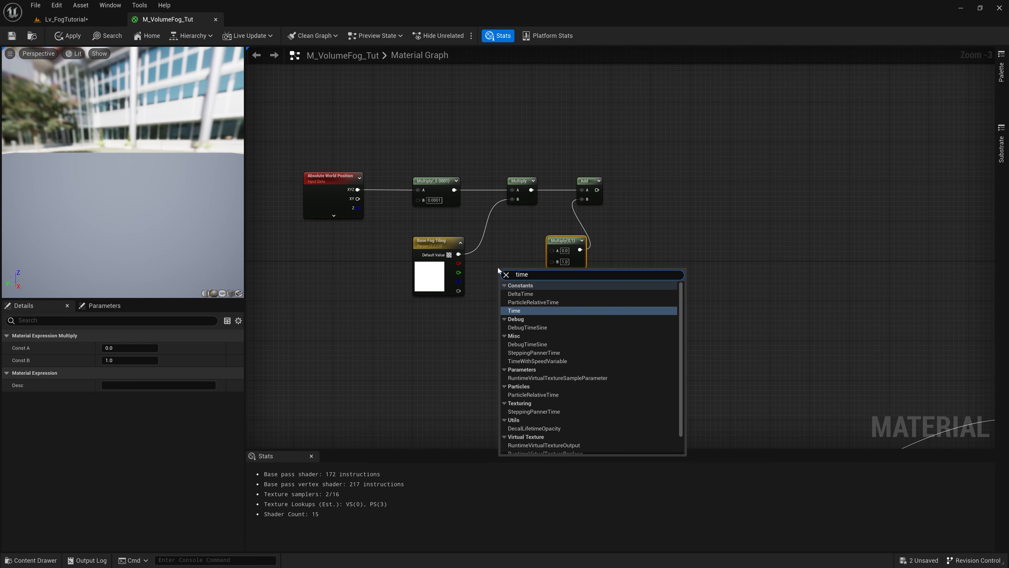
{"action": "left_click", "coordinate": [528, 311]}
{"action": "left_click_drag", "start_coordinate": [517, 275], "coordinate": [553, 254]}
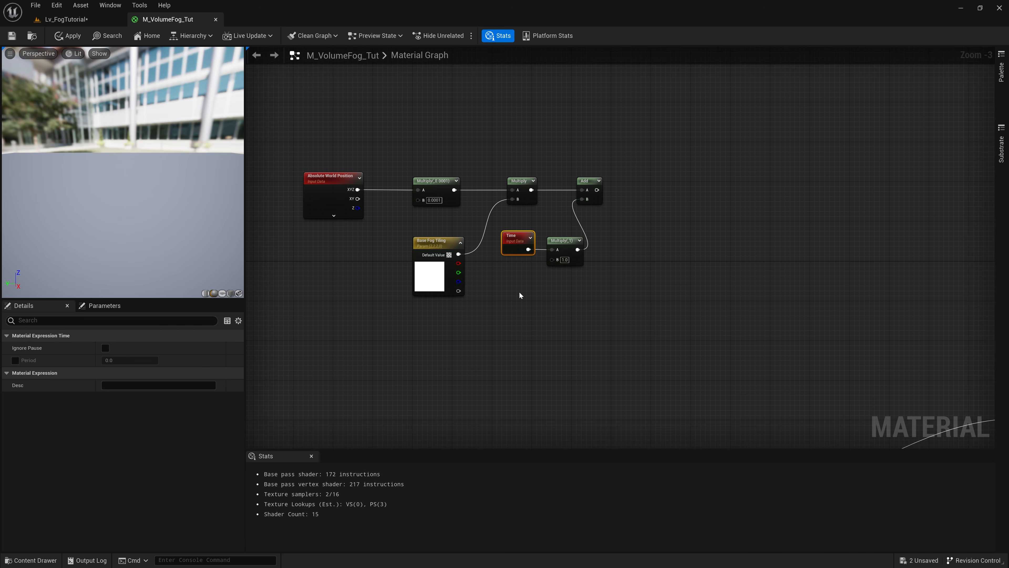
- Add a vector parameter named Base Fog Pan with default values R 0.02, G 0.03 and B -0.0001
{"action": "left_click", "coordinate": [505, 288]}
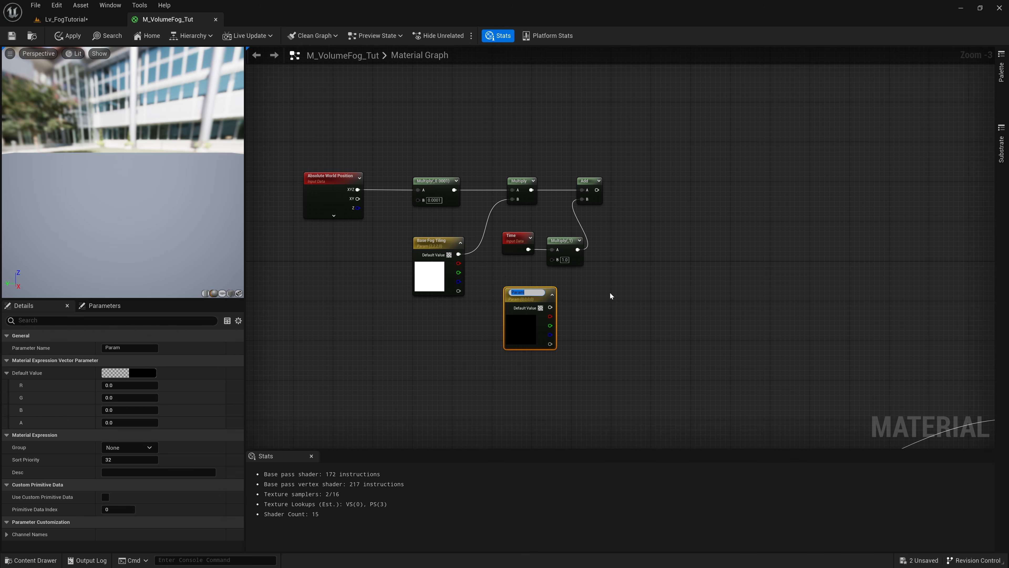
{"action": "type", "text": "Base Fog Pan"}
{"action": "key", "text": "Return"}
{"action": "left_click", "coordinate": [119, 385]}
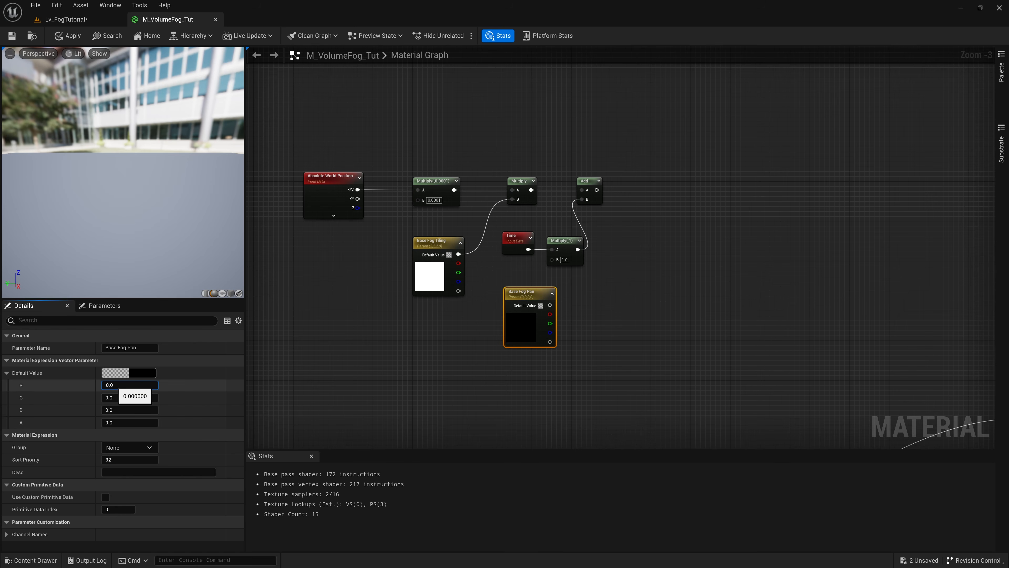
{"action": "type", "text": "0.02"}
{"action": "key", "text": "Tab"}
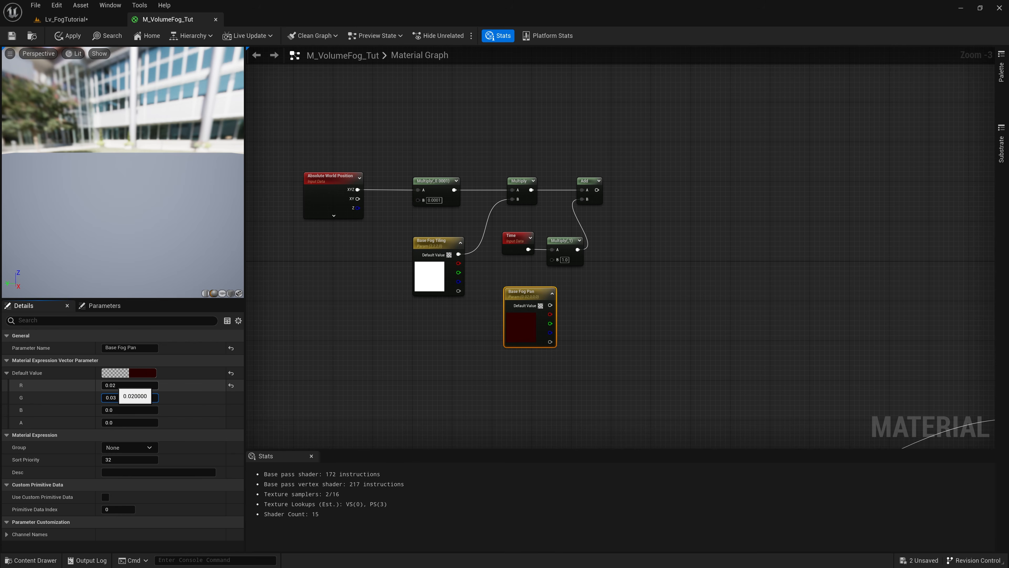
{"action": "key", "text": "Tab"}
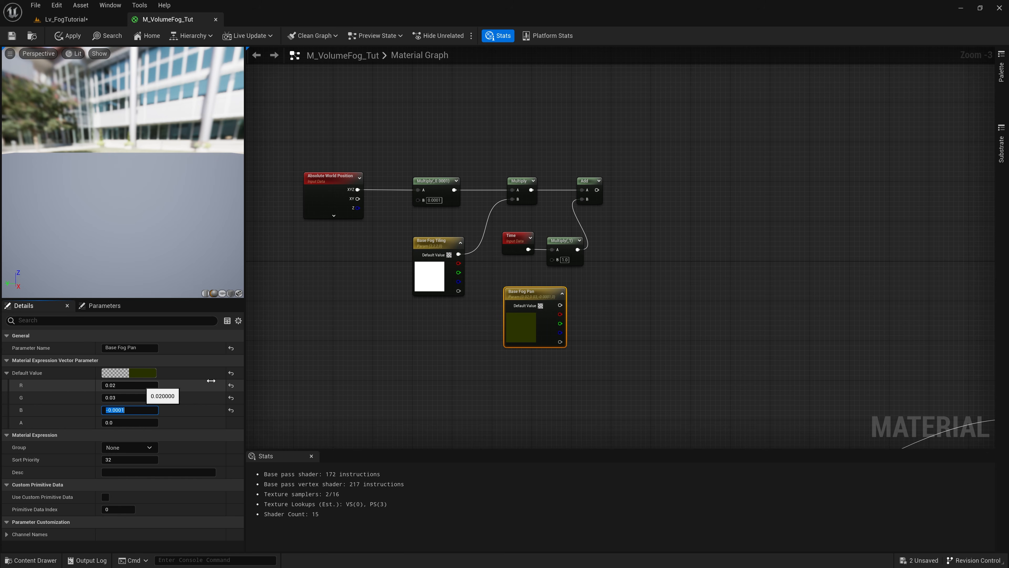
- Move Base Fog Pan beneath the Time node and connect it to the B input of the Time Multiply
{"action": "mouse_move", "coordinate": [536, 292]}
{"action": "left_mouse_down"}
{"action": "mouse_move", "coordinate": [515, 282]}
{"action": "mouse_move", "coordinate": [554, 300]}
{"action": "mouse_move", "coordinate": [552, 259]}
{"action": "mouse_move", "coordinate": [531, 284]}
{"action": "left_mouse_up"}
{"action": "right_click_drag", "start_coordinate": [633, 252], "coordinate": [571, 269]}
{"action": "left_click", "coordinate": [611, 229]}
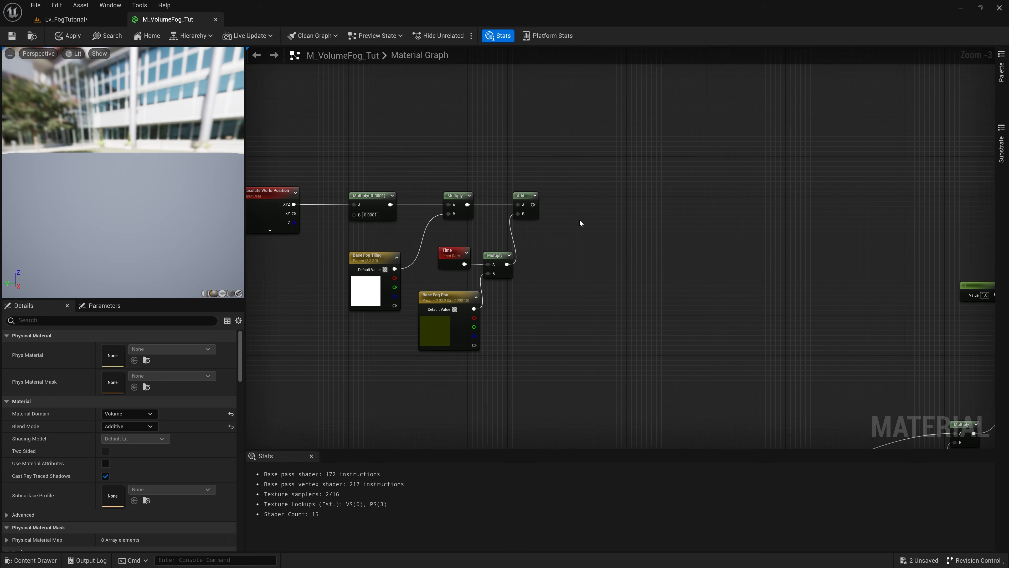
- Browse the engine's Volumetrics Content plugin to the VolumeTextures Textures folder and examine the volume textures there
{"action": "key", "text": "ctrl+space"}
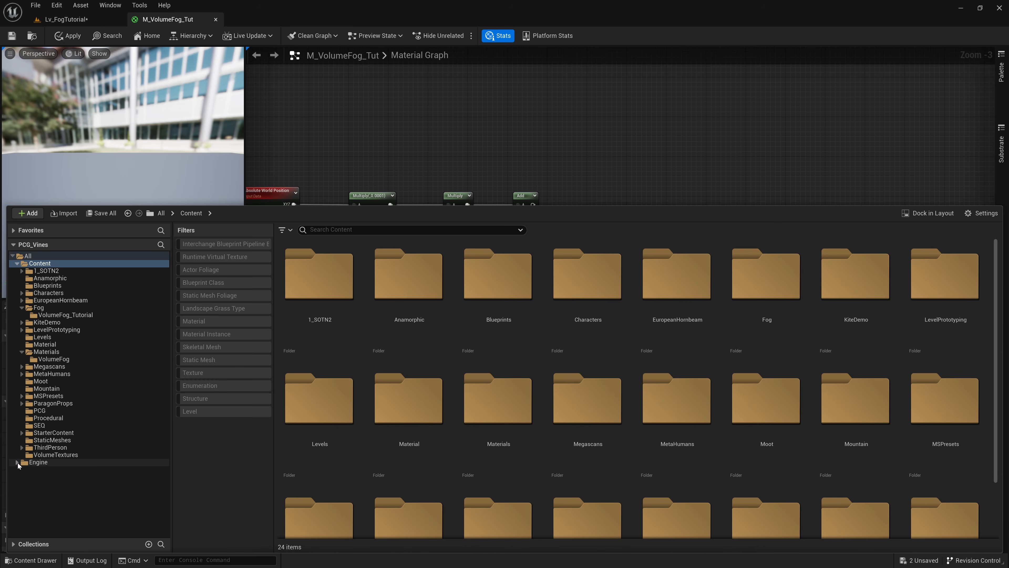
{"action": "left_click", "coordinate": [17, 463]}
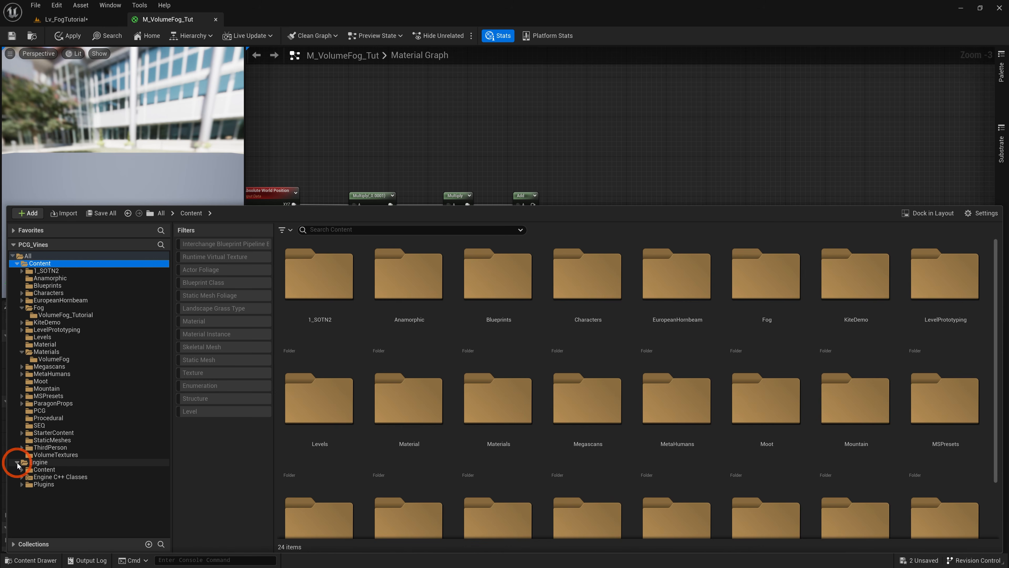
{"action": "left_click", "coordinate": [22, 470]}
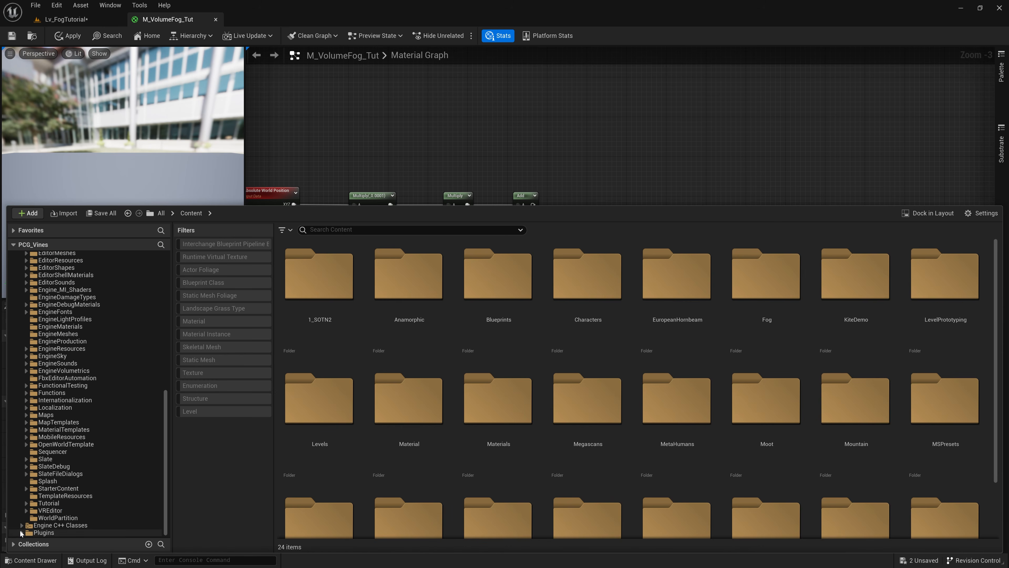
{"action": "left_click", "coordinate": [22, 532]}
{"action": "scroll", "coordinate": [68, 515], "scroll_direction": "down", "scroll_amount": 7}
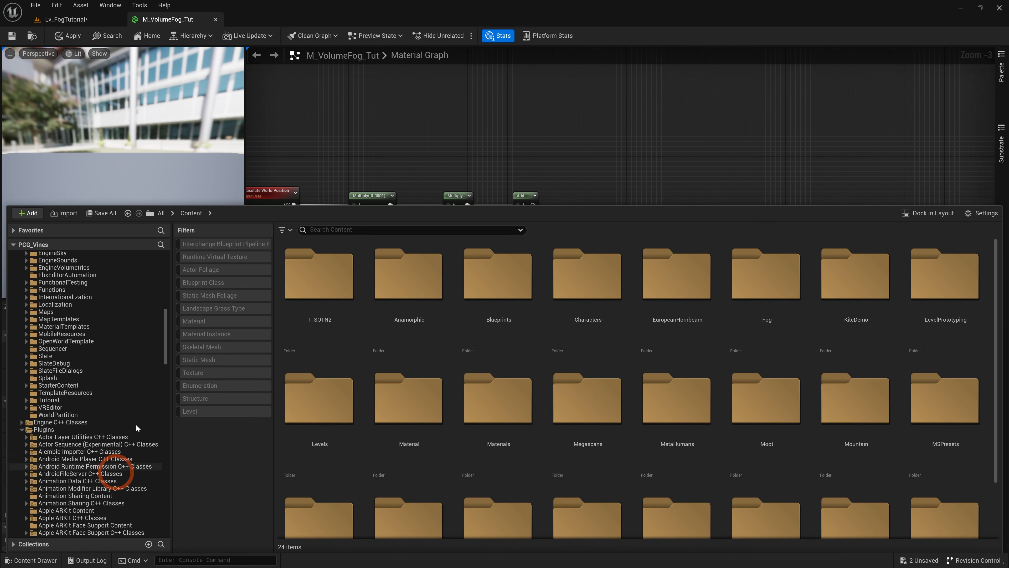
{"action": "left_click_drag", "start_coordinate": [164, 338], "coordinate": [153, 536]}
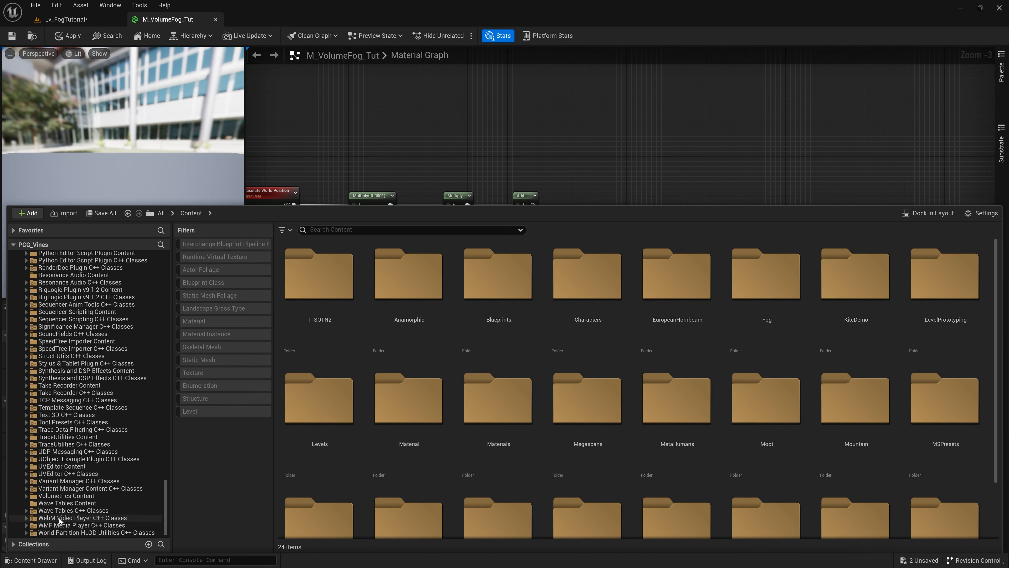
{"action": "double_click", "coordinate": [35, 496]}
{"action": "double_click", "coordinate": [327, 287]}
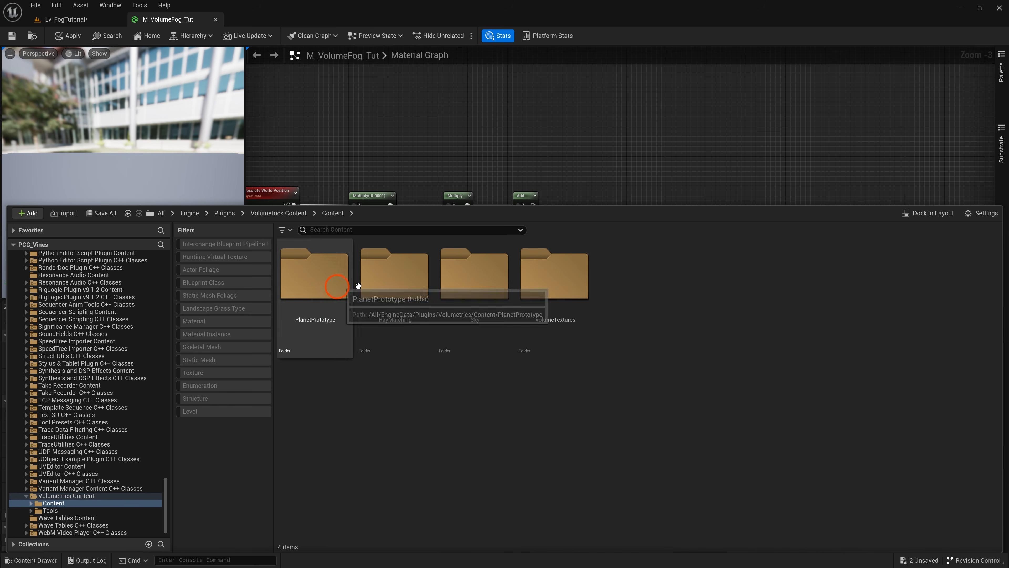
{"action": "left_click", "coordinate": [558, 287]}
{"action": "double_click", "coordinate": [558, 287]}
{"action": "left_click", "coordinate": [648, 287]}
{"action": "double_click", "coordinate": [648, 286]}
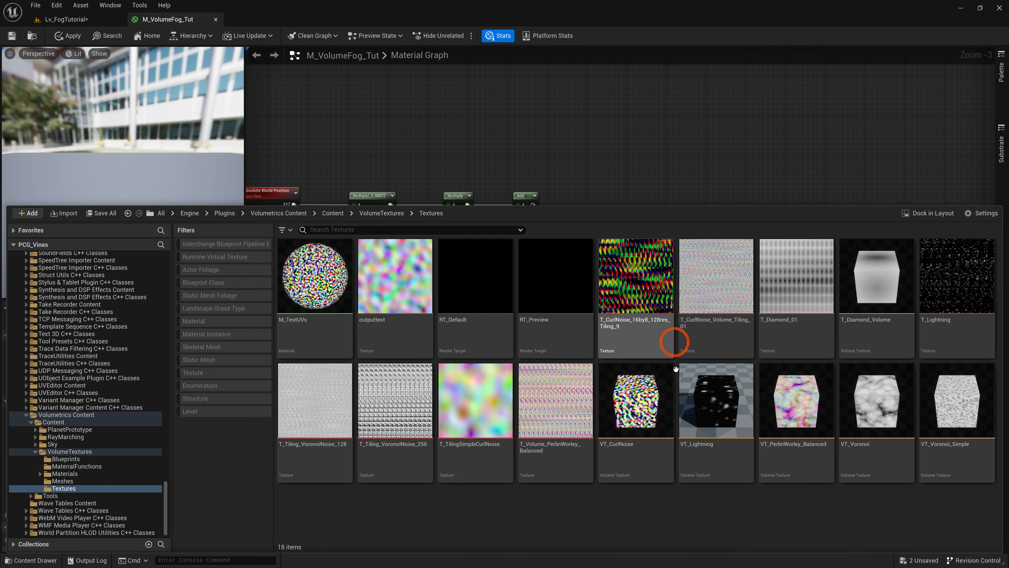
- Search all project and engine content for "perlin worley"
{"action": "left_click_drag", "start_coordinate": [165, 490], "coordinate": [152, 260]}
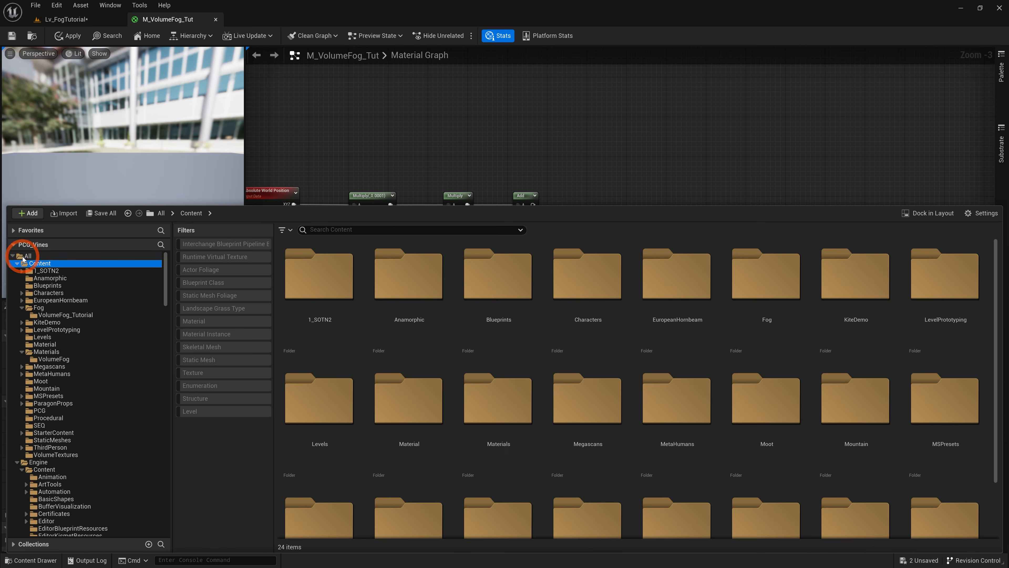
{"action": "left_click", "coordinate": [25, 256]}
{"action": "left_click", "coordinate": [371, 229]}
{"action": "type", "text": "per"}
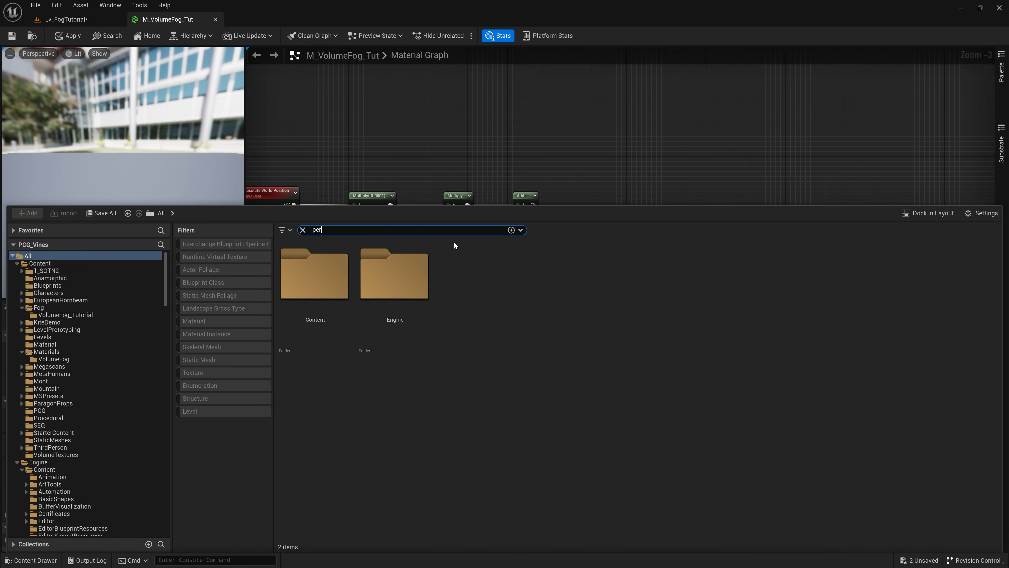
{"action": "type", "text": "lin wor"}
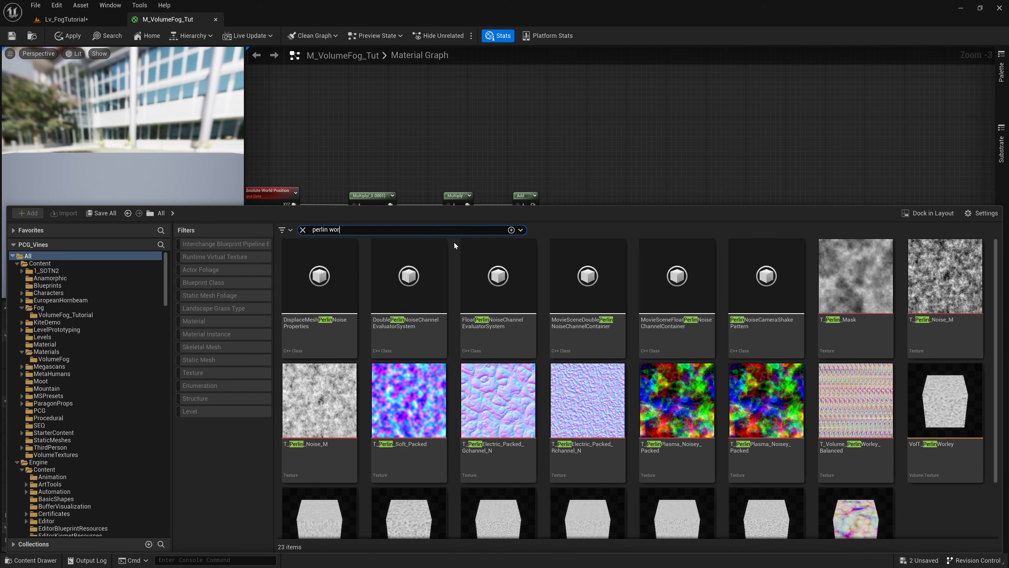
{"action": "type", "text": "ley"}
{"action": "left_click", "coordinate": [505, 457]}
{"action": "left_click", "coordinate": [369, 307]}
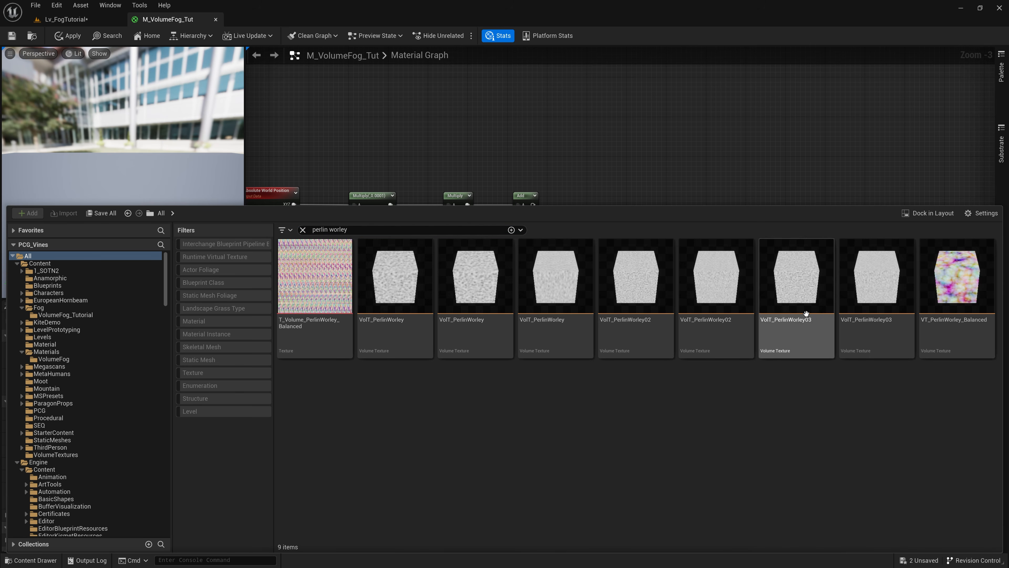
- Try placing VT_PerlinWorley_Balanced as a texture sample beside the Add node, and delete the node
{"action": "left_click", "coordinate": [970, 315]}
{"action": "mouse_move", "coordinate": [970, 316]}
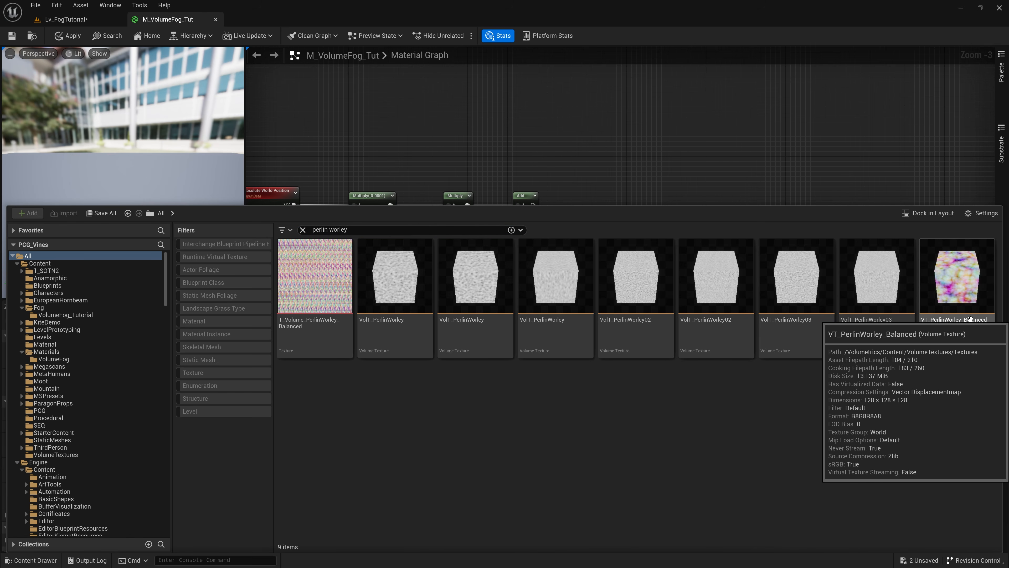
{"action": "left_click", "coordinate": [968, 295]}
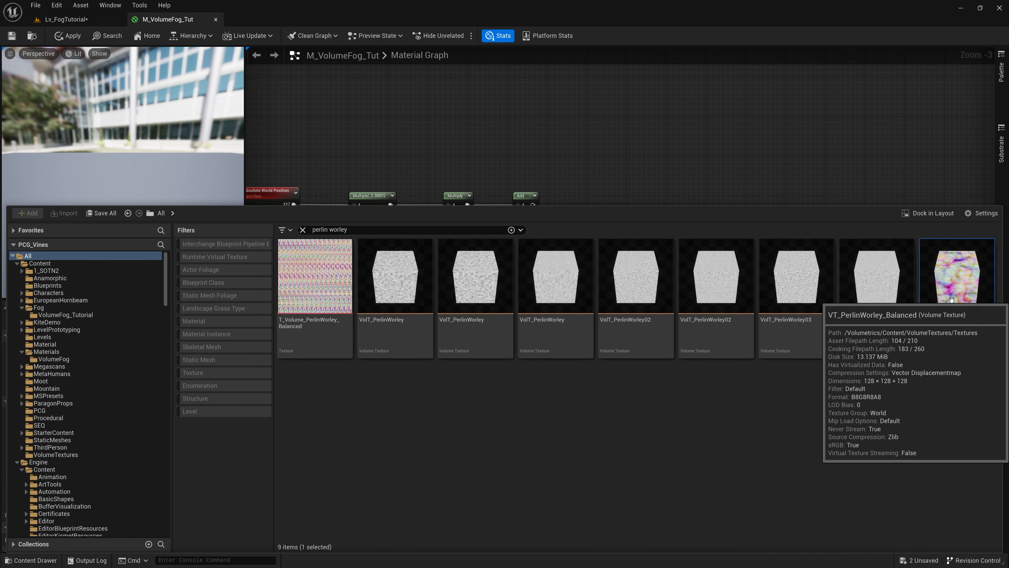
{"action": "left_click_drag", "start_coordinate": [952, 275], "coordinate": [616, 185]}
{"action": "scroll", "coordinate": [598, 234], "scroll_direction": "up", "scroll_amount": 3}
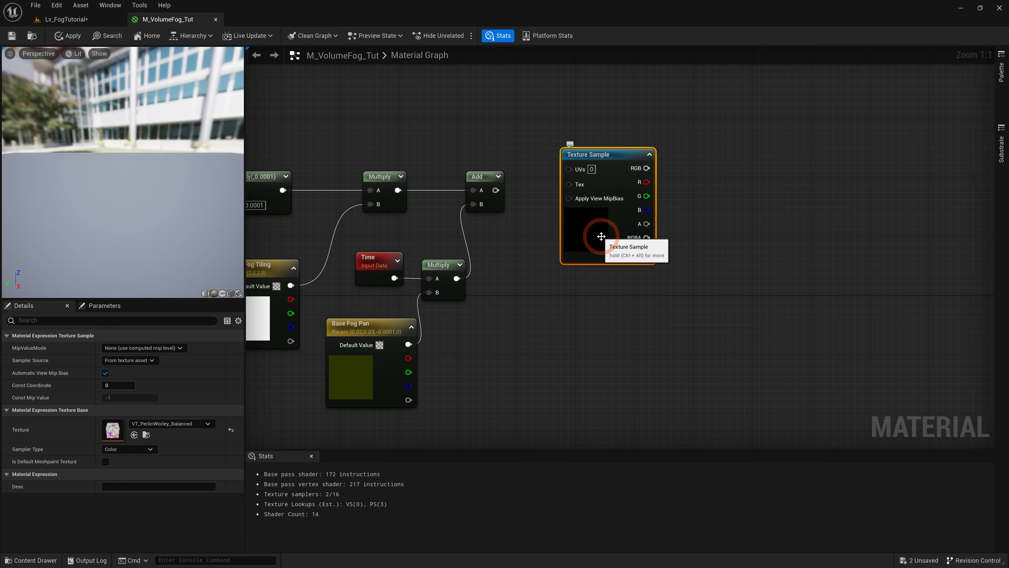
{"action": "key", "text": "Delete"}
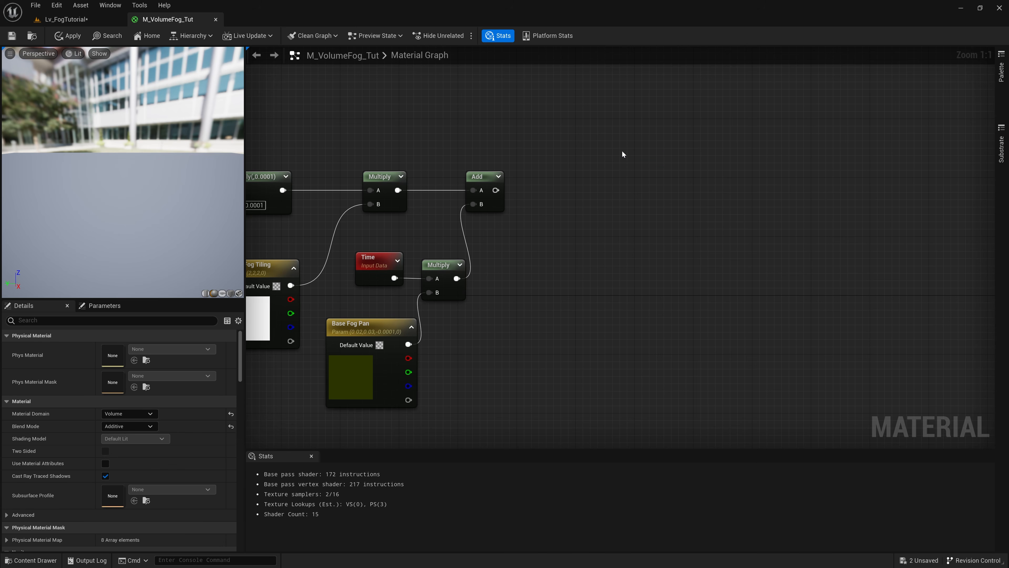
- Try adding a TextureSampleParameterVolume node named Base Fog VT beside the Add node, and delete the node
{"action": "right_click", "coordinate": [555, 202]}
{"action": "type", "text": "v"}
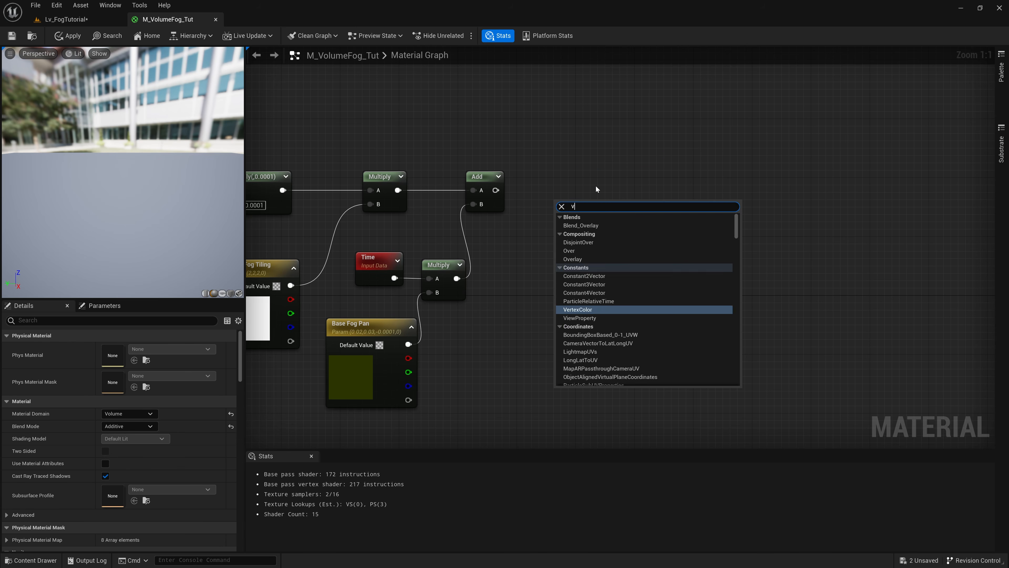
{"action": "type", "text": "olume texture"}
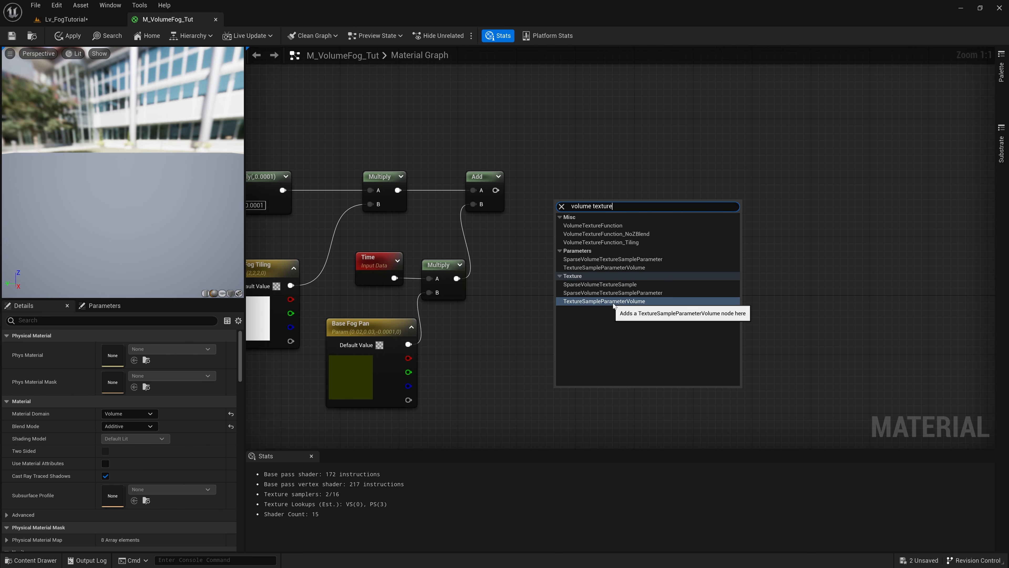
{"action": "left_click", "coordinate": [598, 301]}
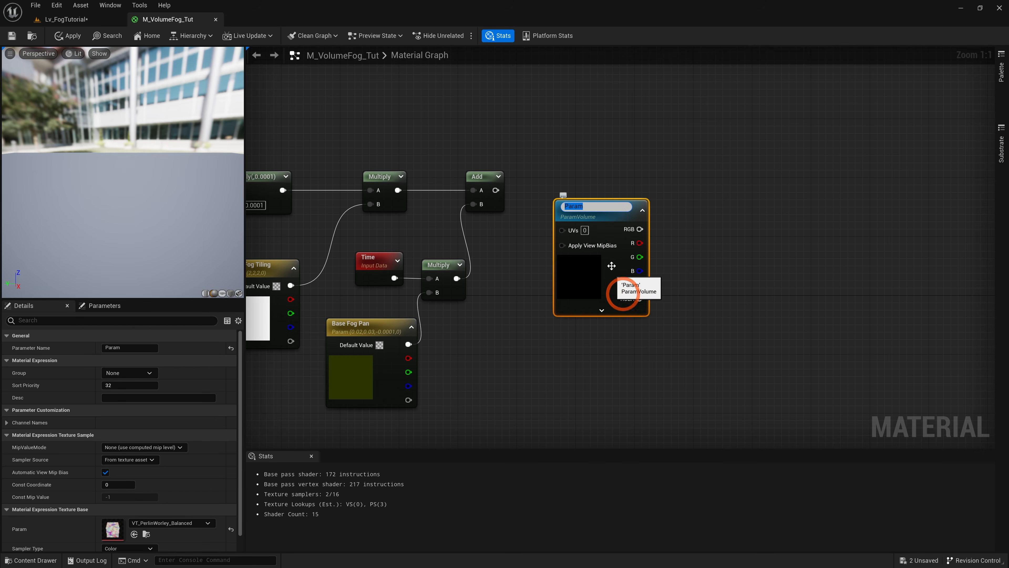
{"action": "type", "text": "Base F"}
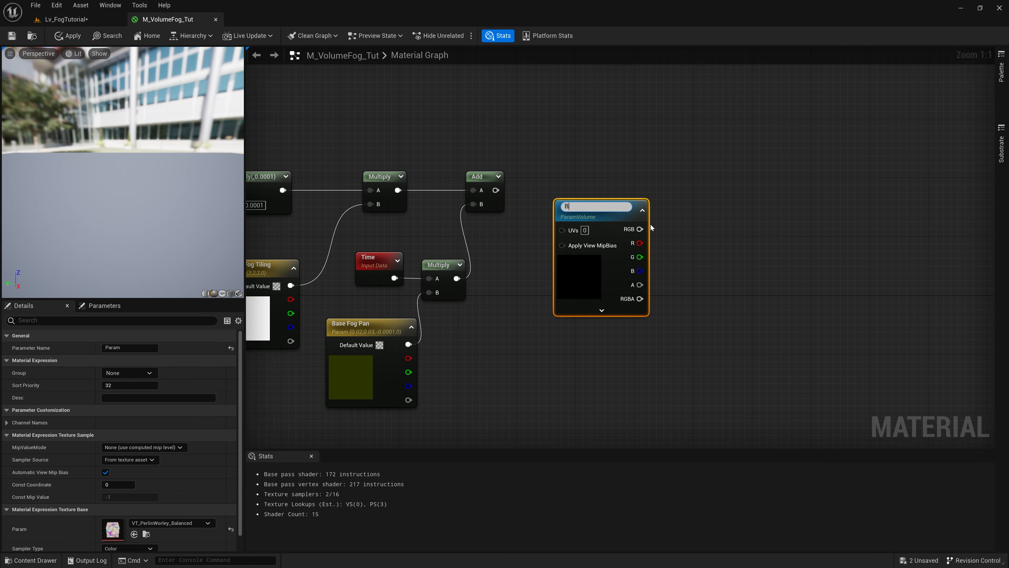
{"action": "type", "text": "og VT"}
{"action": "key", "text": "Return"}
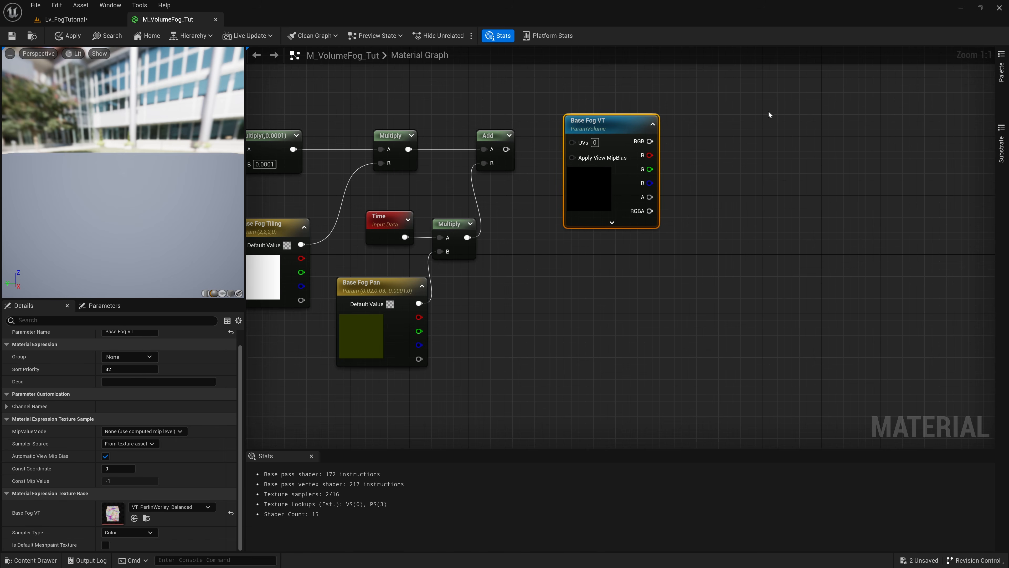
{"action": "double_click", "coordinate": [618, 123]}
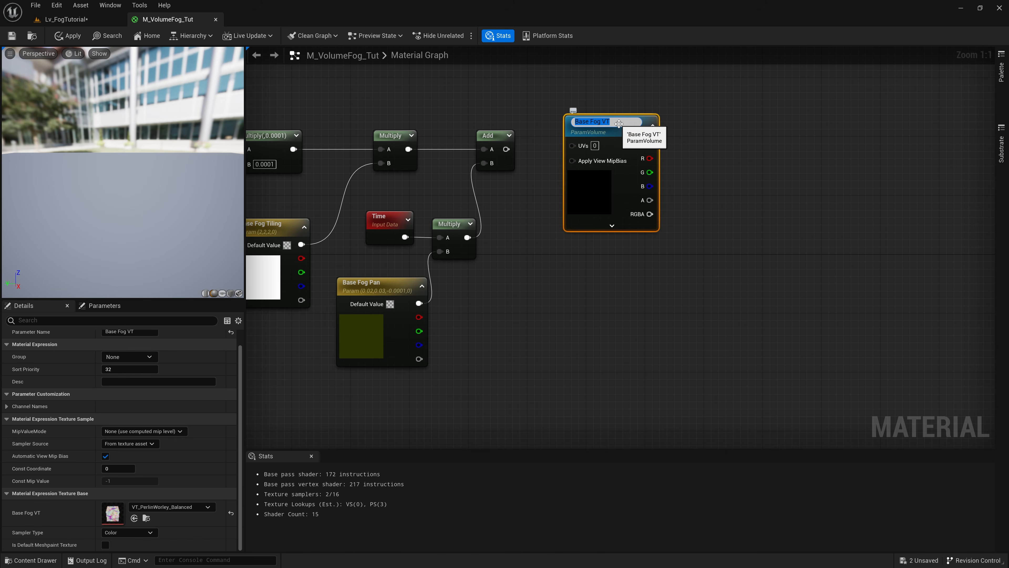
{"action": "left_click", "coordinate": [620, 133]}
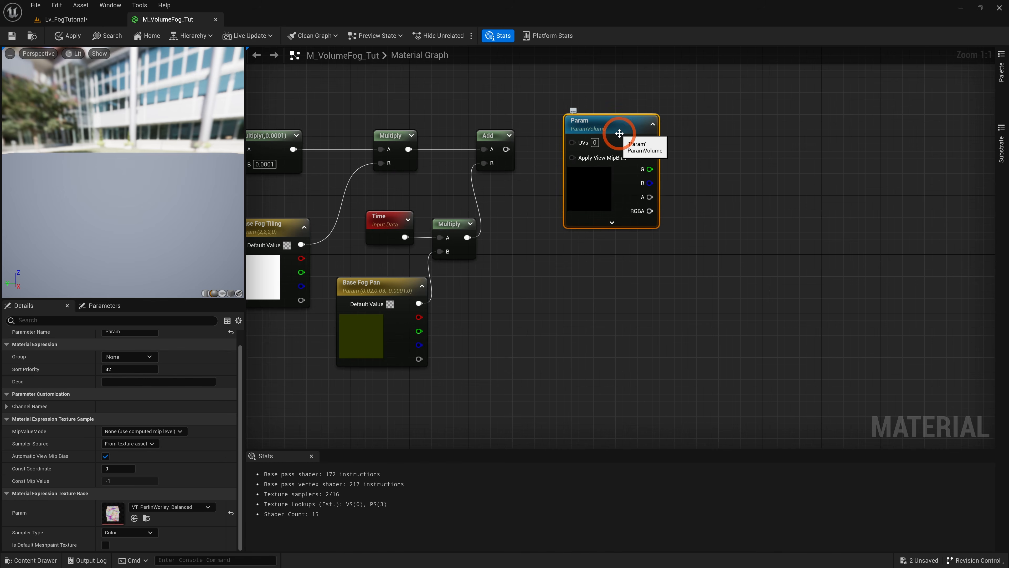
{"action": "key", "text": "Delete"}
- Copy the VT_PerlinWorley_Balanced volume texture from the engine content into the project's VolumeFog_Tutorial folder
{"action": "key", "text": "ctrl+space"}
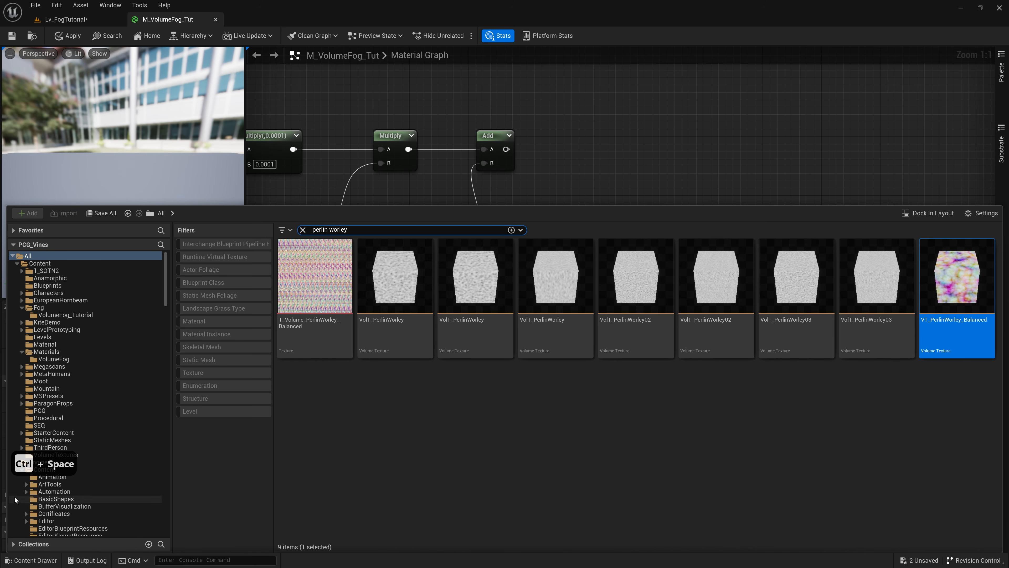
{"action": "mouse_move", "coordinate": [944, 293]}
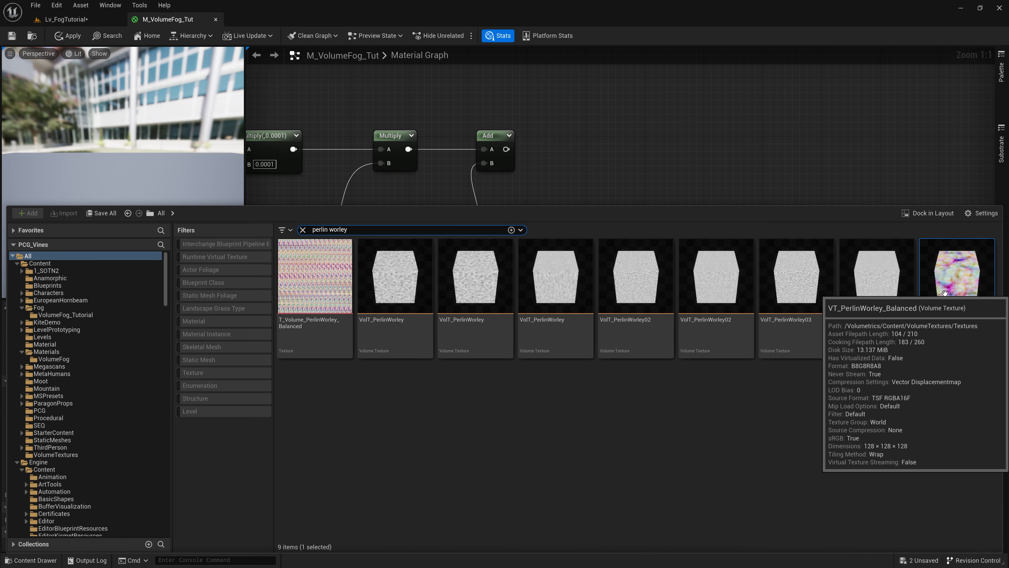
{"action": "left_click_drag", "start_coordinate": [946, 293], "coordinate": [77, 318]}
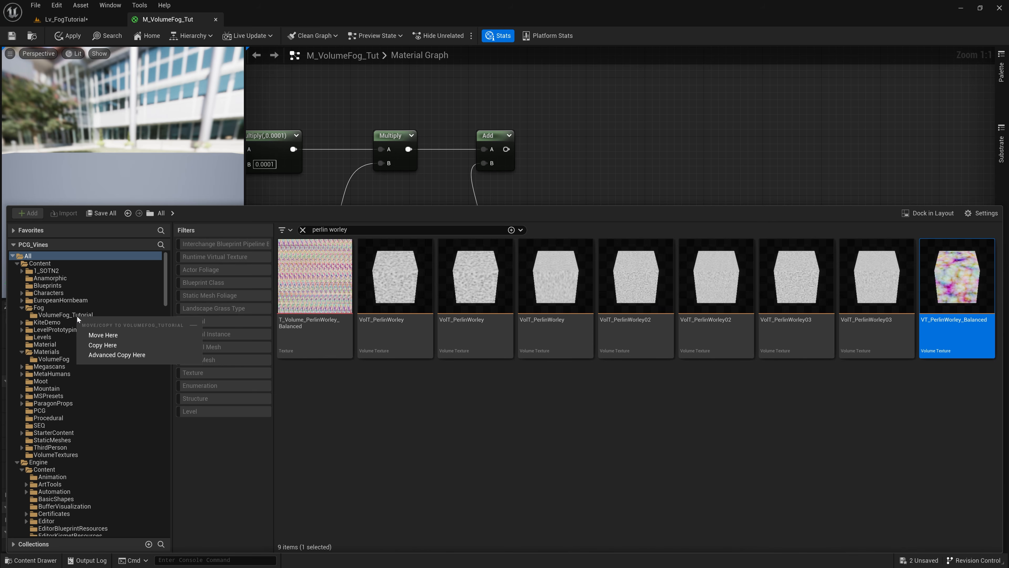
{"action": "left_click", "coordinate": [104, 346]}
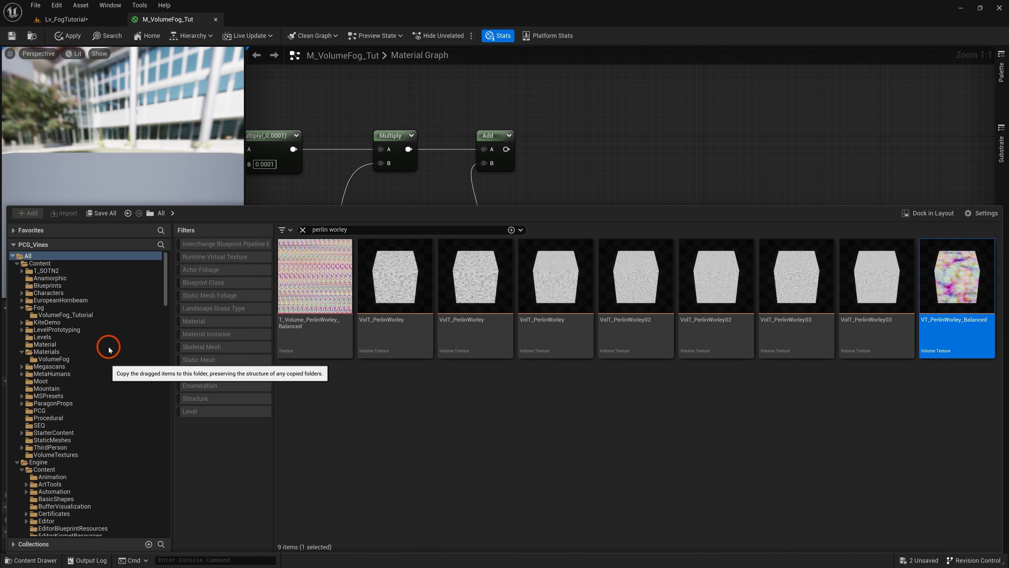
{"action": "left_click", "coordinate": [66, 314]}
- Add a TextureSampleParameterVolume node named Base Fog VT using the copied VT_PerlinWorley_Balanced, and connect the Add output to its UVs
{"action": "right_click", "coordinate": [685, 126]}
{"action": "type", "text": "tex"}
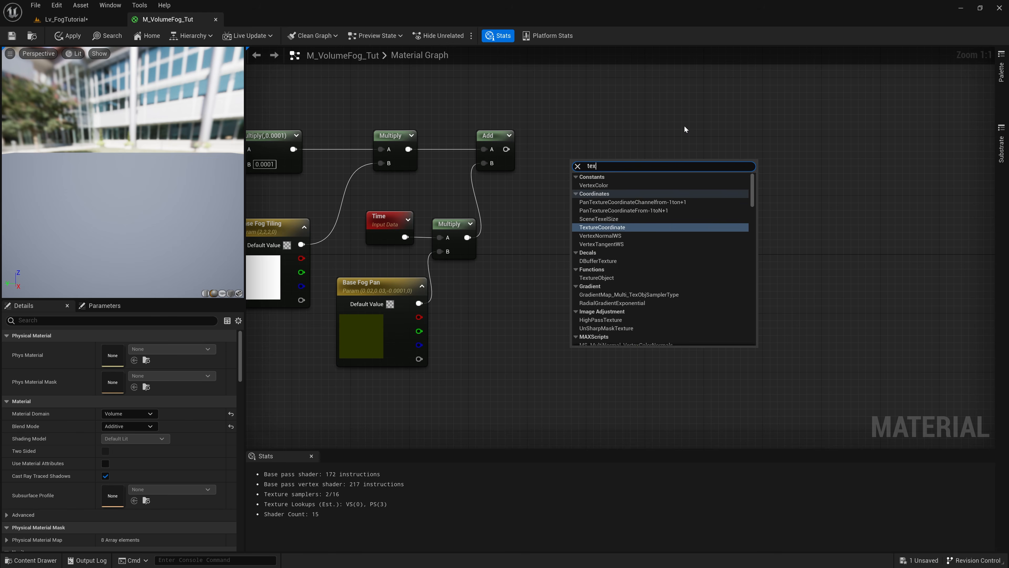
{"action": "type", "text": "turesample"}
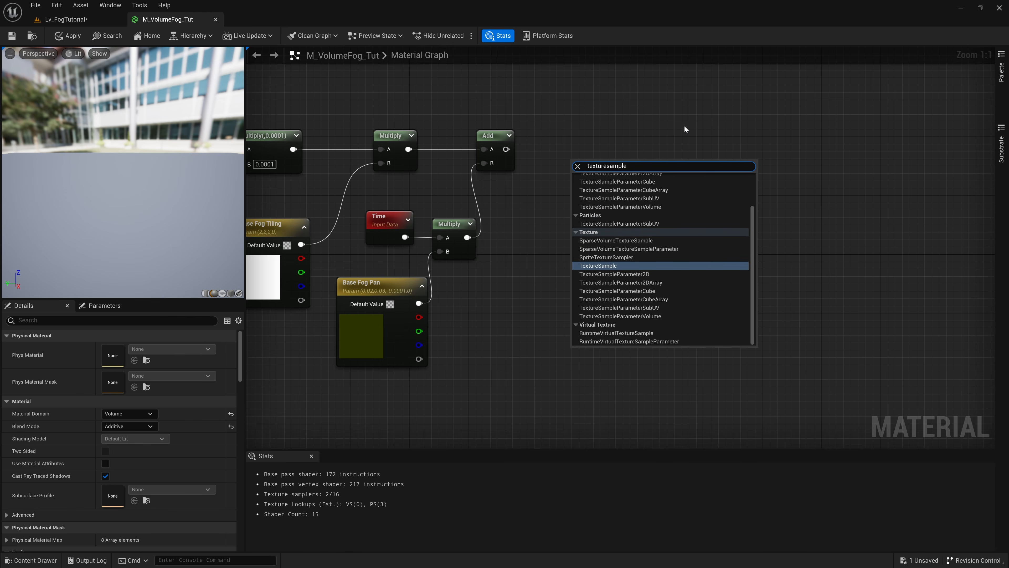
{"action": "type", "text": "para"}
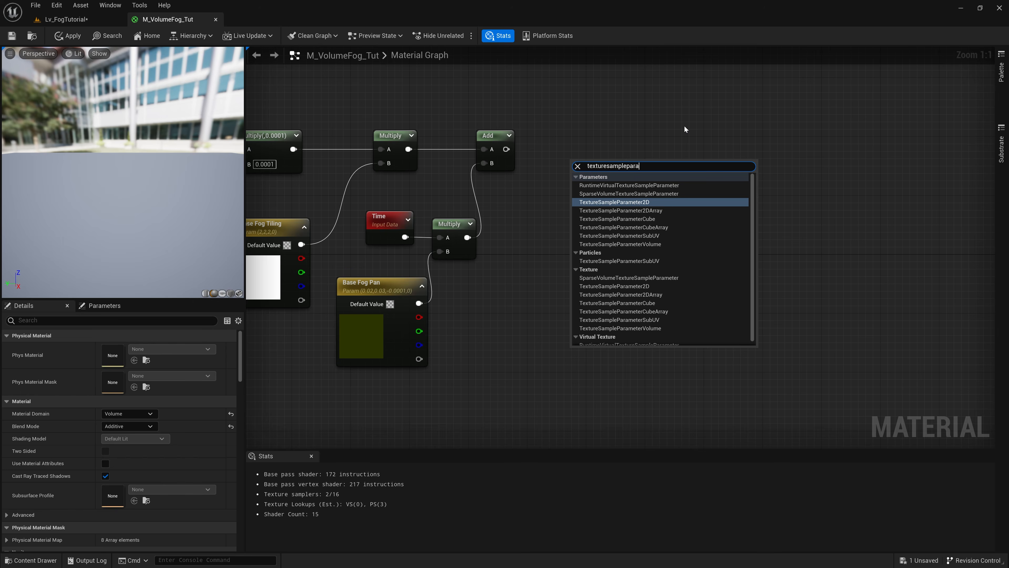
{"action": "left_click", "coordinate": [655, 245]}
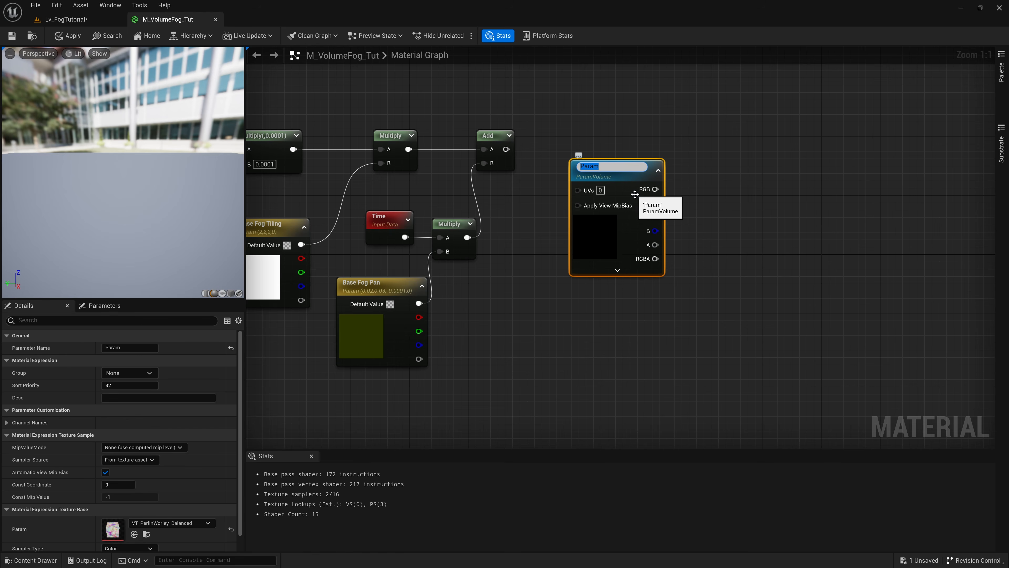
{"action": "key", "text": "Return"}
{"action": "left_click_drag", "start_coordinate": [634, 194], "coordinate": [606, 161]}
{"action": "left_click_drag", "start_coordinate": [506, 151], "coordinate": [595, 132]}
- Open the texture assigned to Base Fog VT, examine its tiles and its rotated 3D view, and close the texture editor
{"action": "scroll", "coordinate": [57, 499], "scroll_direction": "down", "scroll_amount": 2}
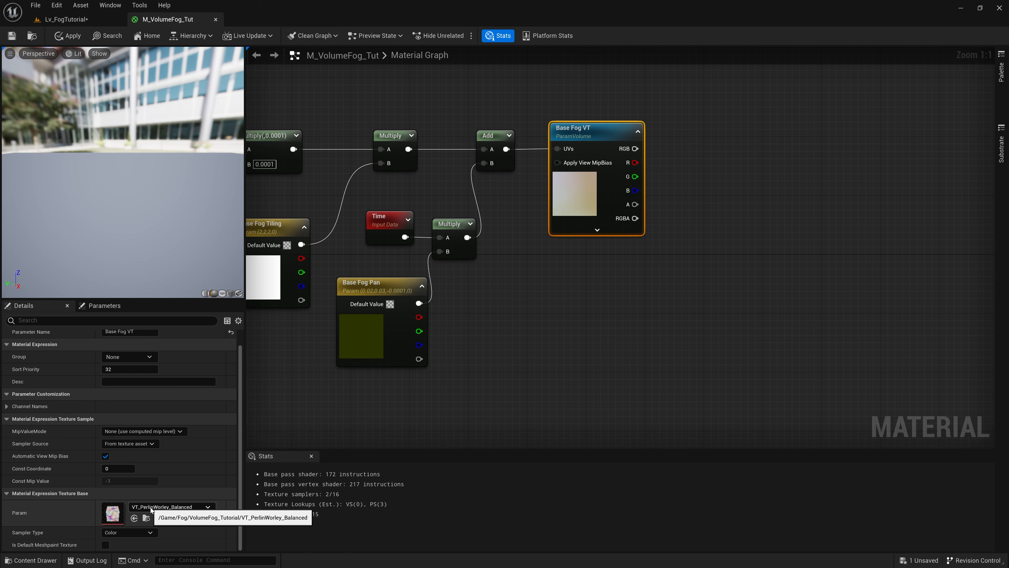
{"action": "double_click", "coordinate": [115, 515]}
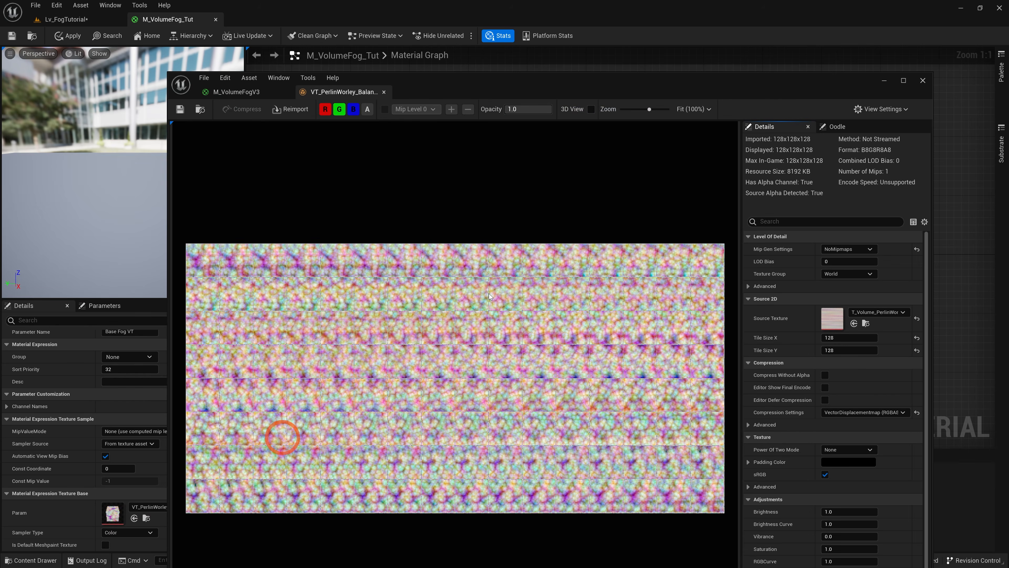
{"action": "scroll", "coordinate": [694, 418], "scroll_direction": "down", "scroll_amount": 2}
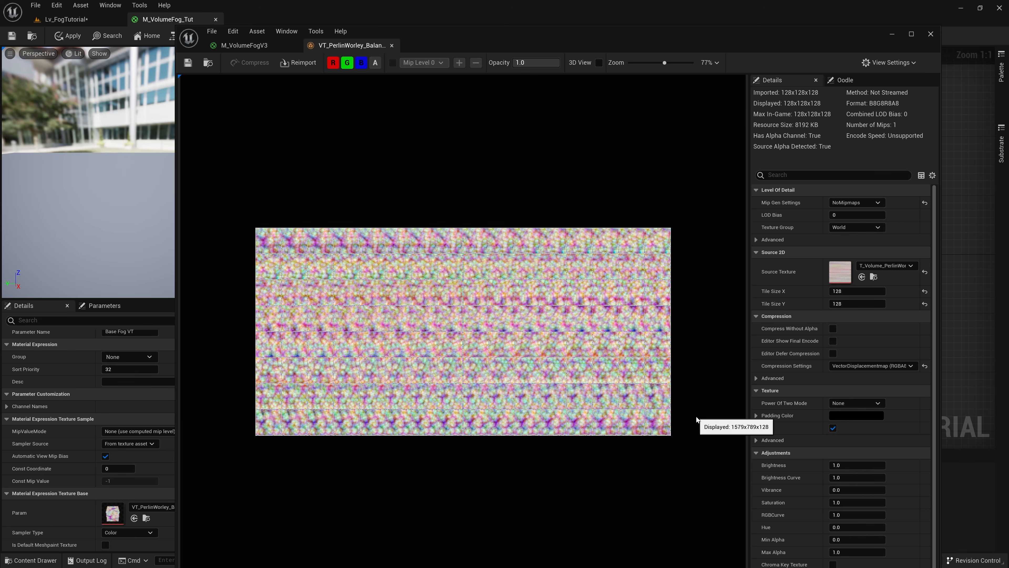
{"action": "scroll", "coordinate": [696, 417], "scroll_direction": "up", "scroll_amount": 2}
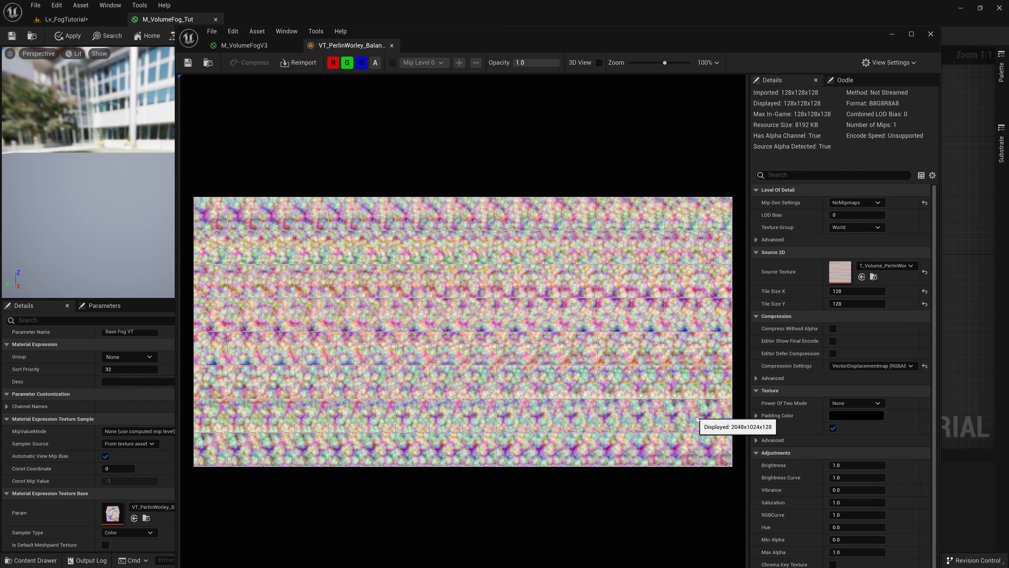
{"action": "scroll", "coordinate": [696, 417], "scroll_direction": "down", "scroll_amount": 1}
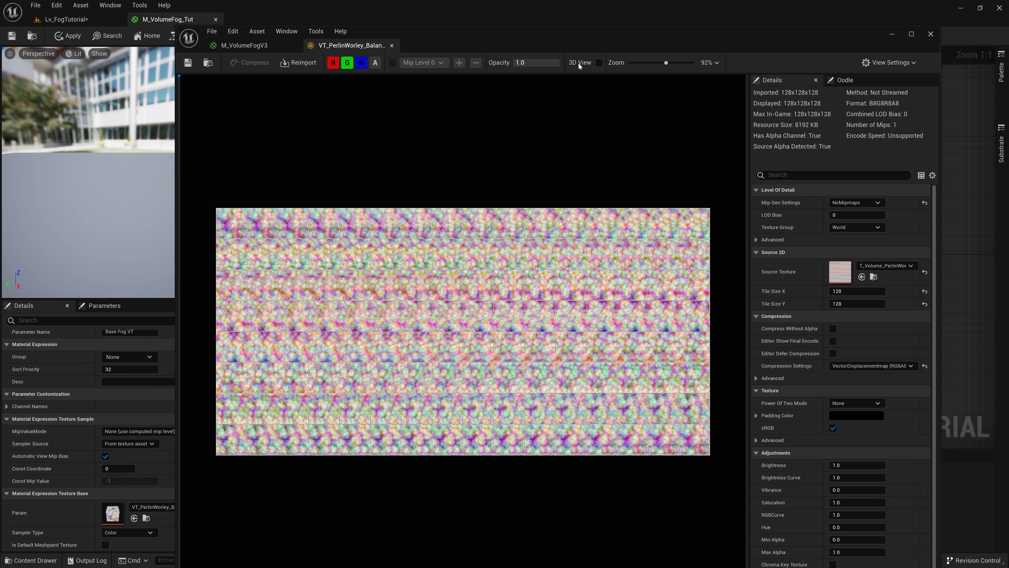
{"action": "left_click", "coordinate": [600, 64]}
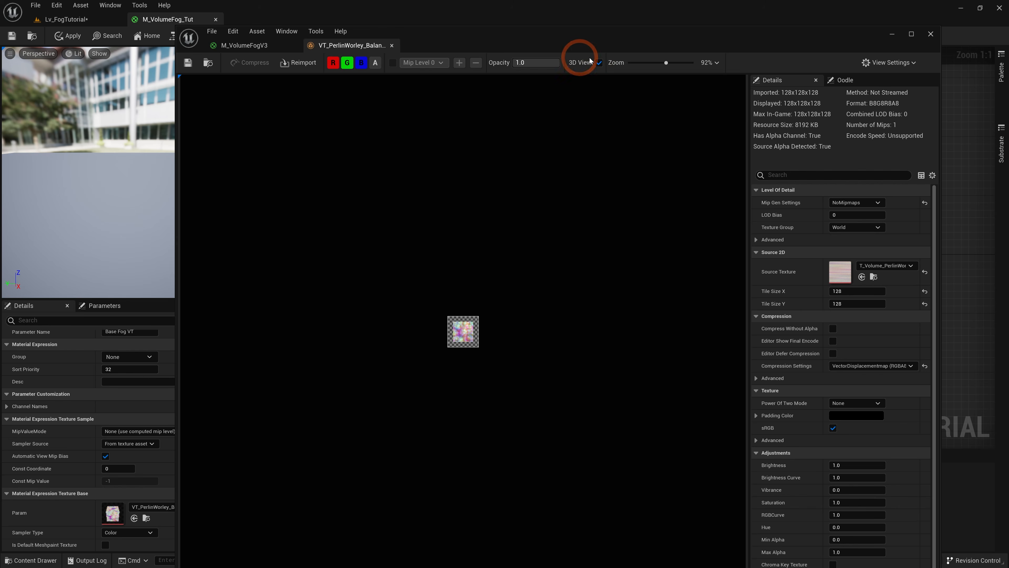
{"action": "scroll", "coordinate": [470, 339], "scroll_direction": "up", "scroll_amount": 10}
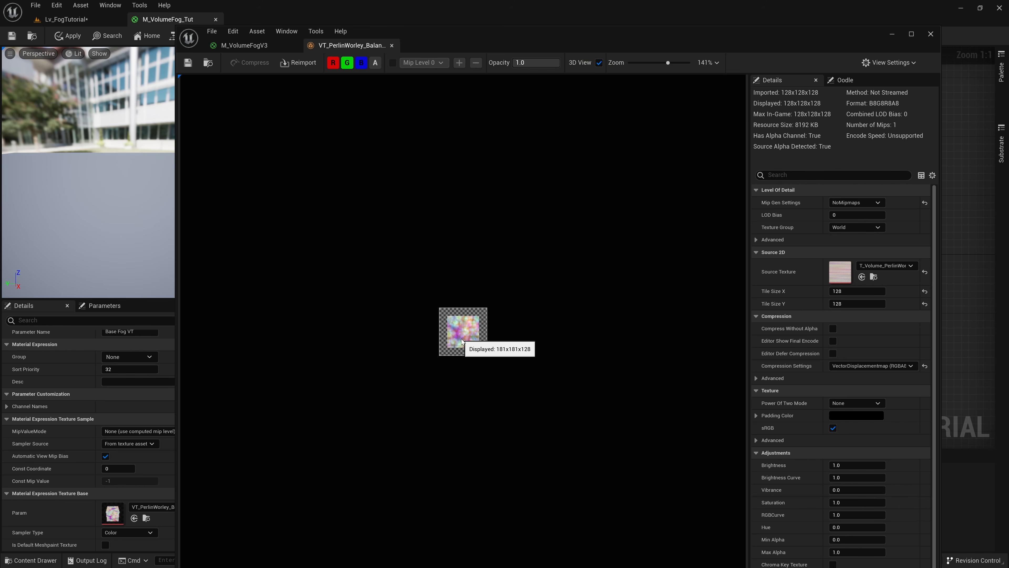
{"action": "left_click_drag", "start_coordinate": [417, 297], "coordinate": [455, 226]}
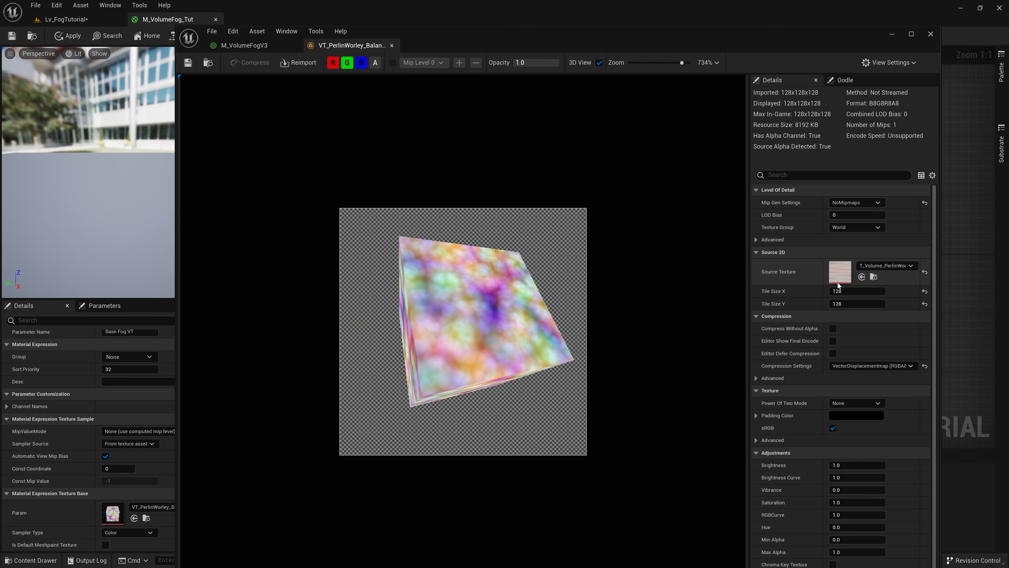
{"action": "left_click", "coordinate": [930, 34]}
- Add a Power node beside Base Fog VT and connect the texture's red channel to its Base input
{"action": "right_click", "coordinate": [564, 180]}
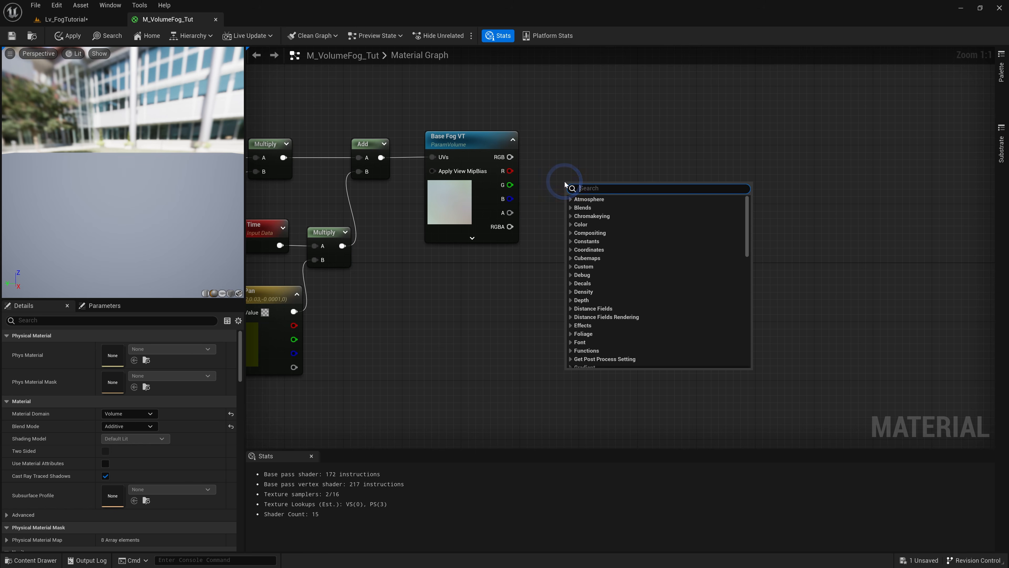
{"action": "type", "text": "powe"}
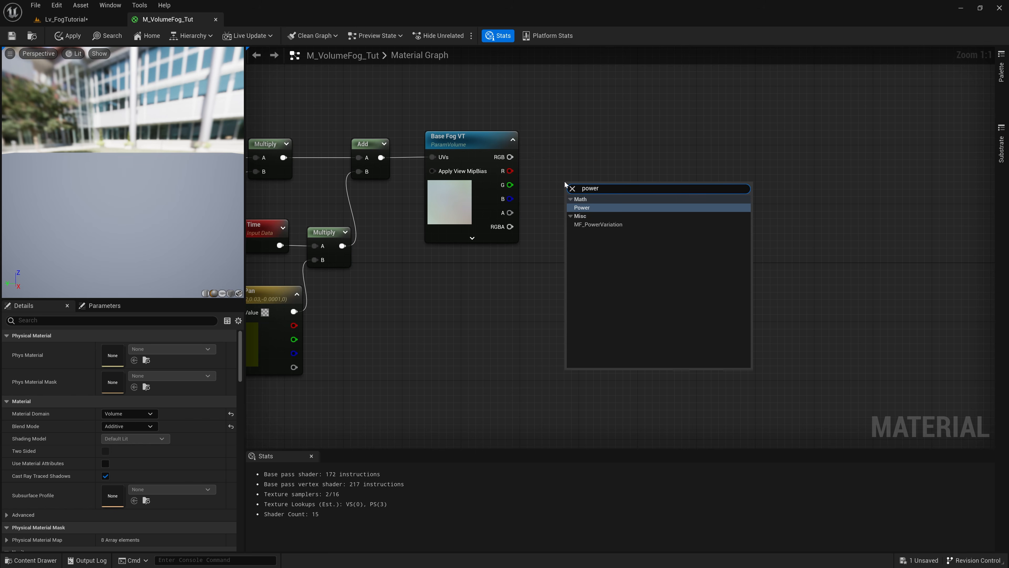
{"action": "type", "text": "r"}
{"action": "key", "text": "Return"}
{"action": "mouse_move", "coordinate": [510, 170]}
{"action": "left_mouse_down"}
{"action": "mouse_move", "coordinate": [576, 206]}
{"action": "mouse_move", "coordinate": [512, 172]}
{"action": "left_mouse_up"}
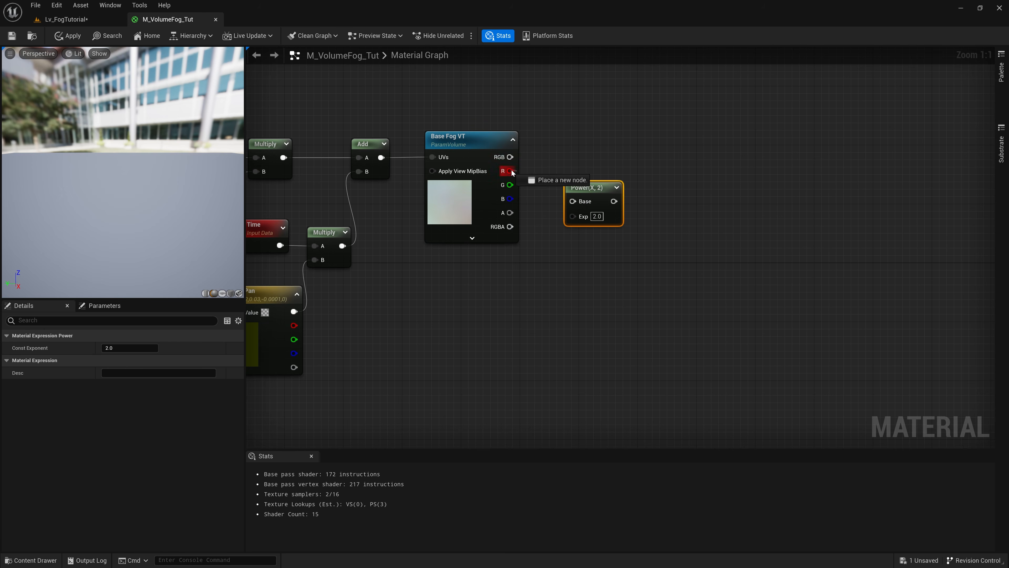
{"action": "left_click_drag", "start_coordinate": [573, 201], "coordinate": [574, 203]}
- Add a Multiply node after the Power node, connect the Power output to its A input, and even out the node spacing
{"action": "left_click_drag", "start_coordinate": [607, 179], "coordinate": [646, 178]}
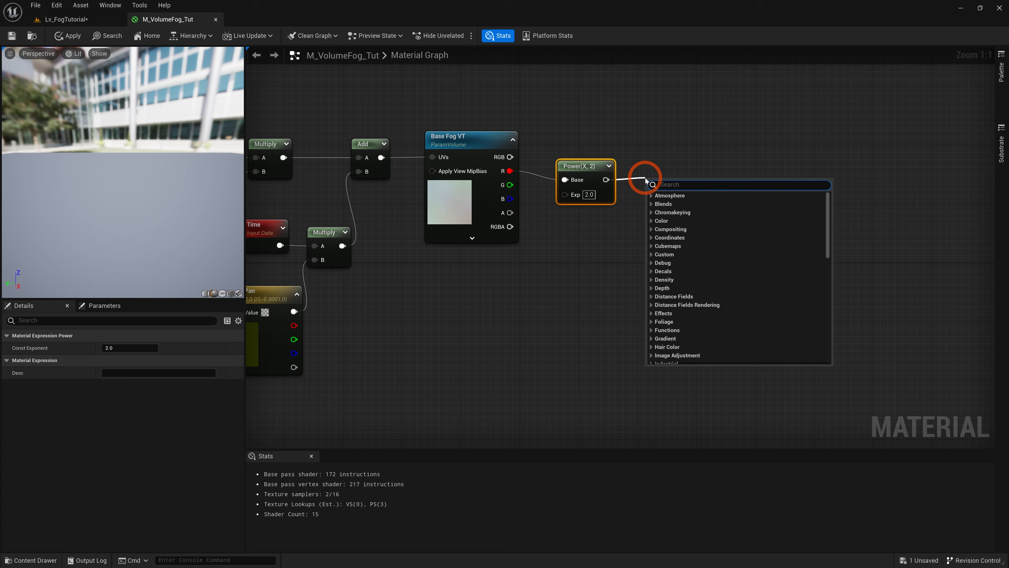
{"action": "left_click", "coordinate": [684, 164]}
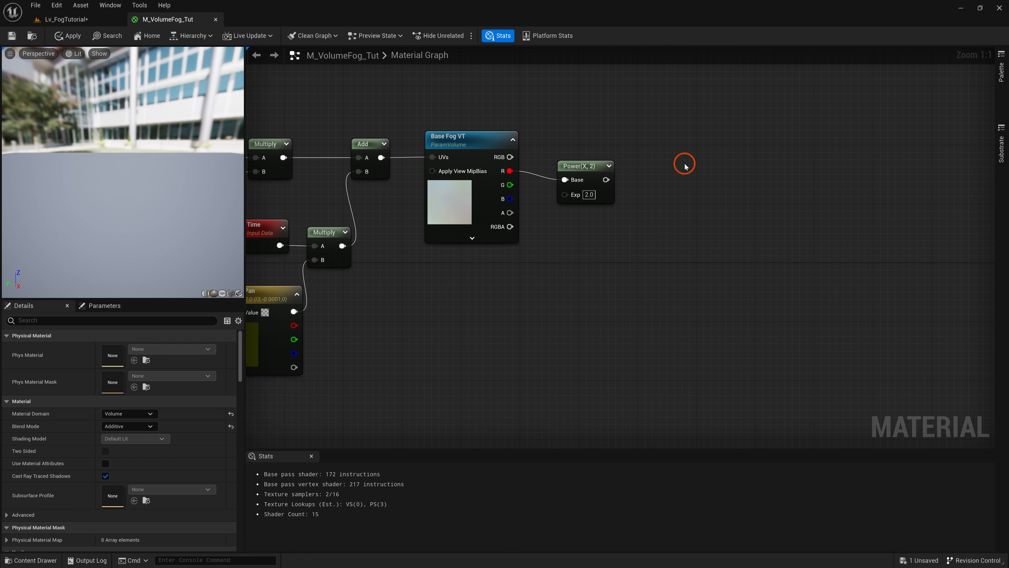
{"action": "key", "text": "m"}
{"action": "left_click", "coordinate": [656, 176]}
{"action": "left_click_drag", "start_coordinate": [666, 178], "coordinate": [668, 163]}
{"action": "left_click_drag", "start_coordinate": [606, 180], "coordinate": [685, 166]}
{"action": "left_click_drag", "start_coordinate": [584, 166], "coordinate": [613, 167]}
- Create a scalar parameter named Base Fog Contrast with default value 2.3 below the Power node and connect it to the Exp input
{"action": "key", "text": "s"}
{"action": "left_click", "coordinate": [529, 270]}
{"action": "type", "text": "Base Fog Contrast"}
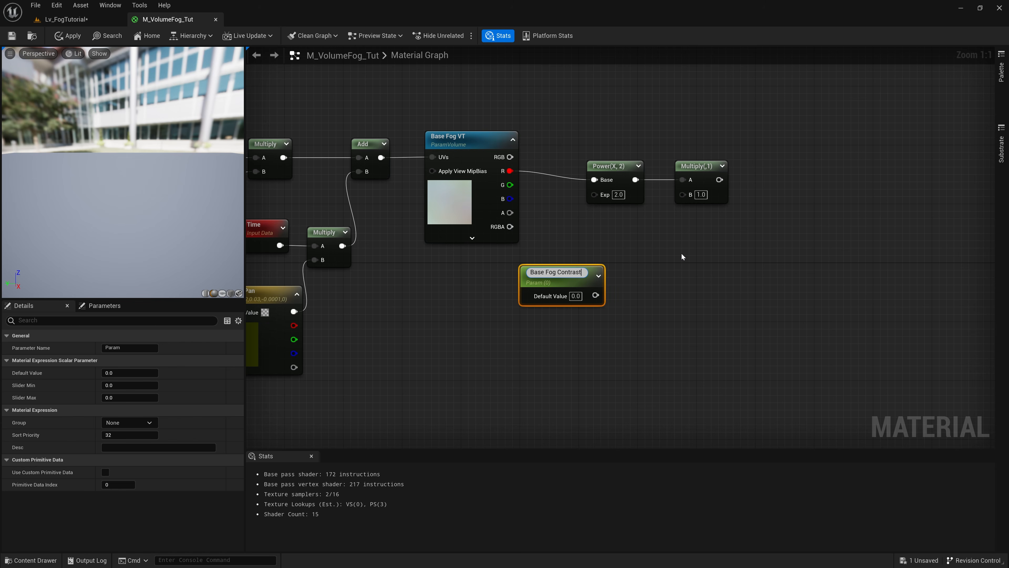
{"action": "key", "text": "Return"}
{"action": "left_click_drag", "start_coordinate": [575, 280], "coordinate": [545, 285]}
{"action": "key", "text": "alt+Tab"}
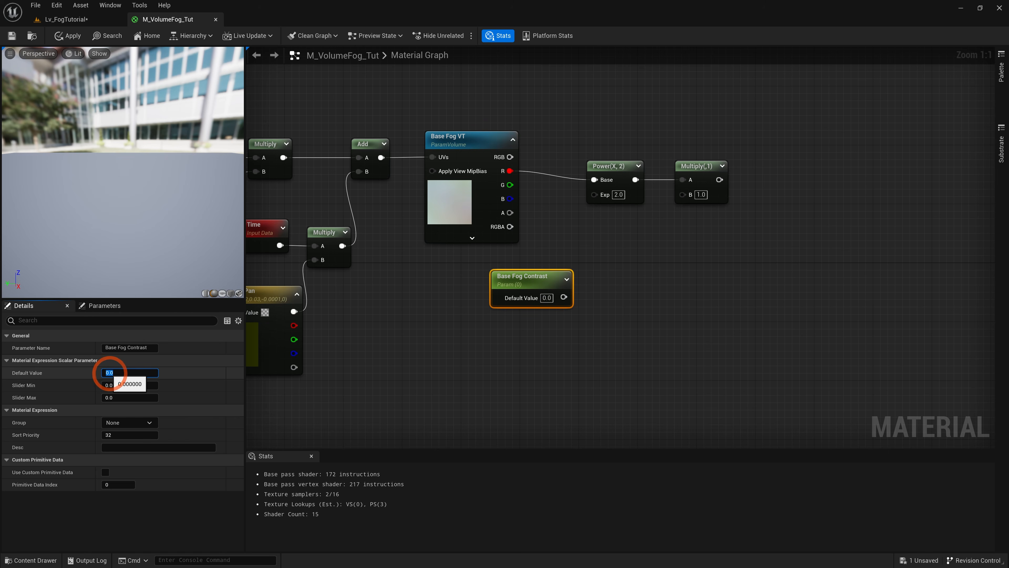
{"action": "key", "text": "Return"}
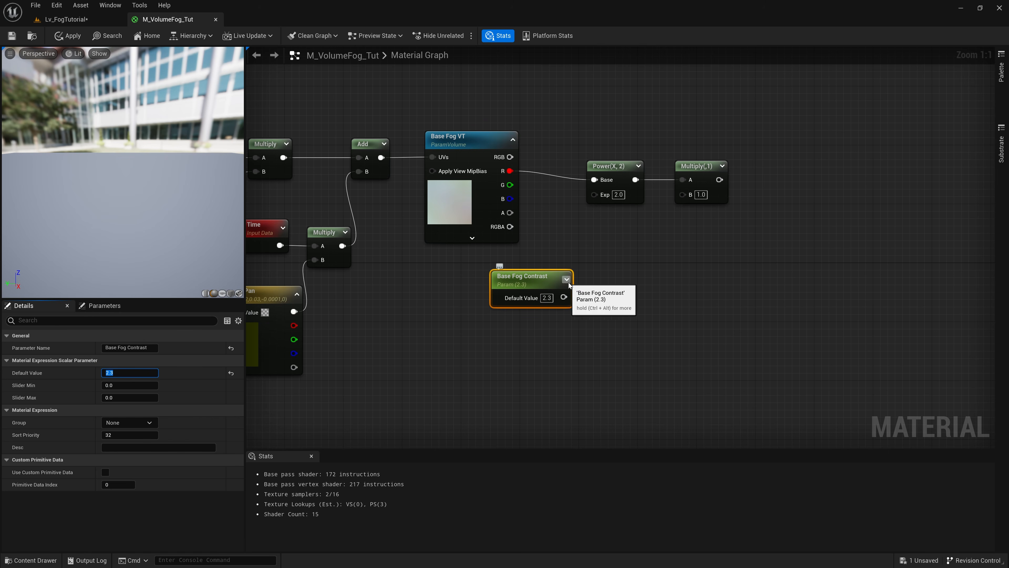
{"action": "left_click_drag", "start_coordinate": [565, 298], "coordinate": [594, 194]}
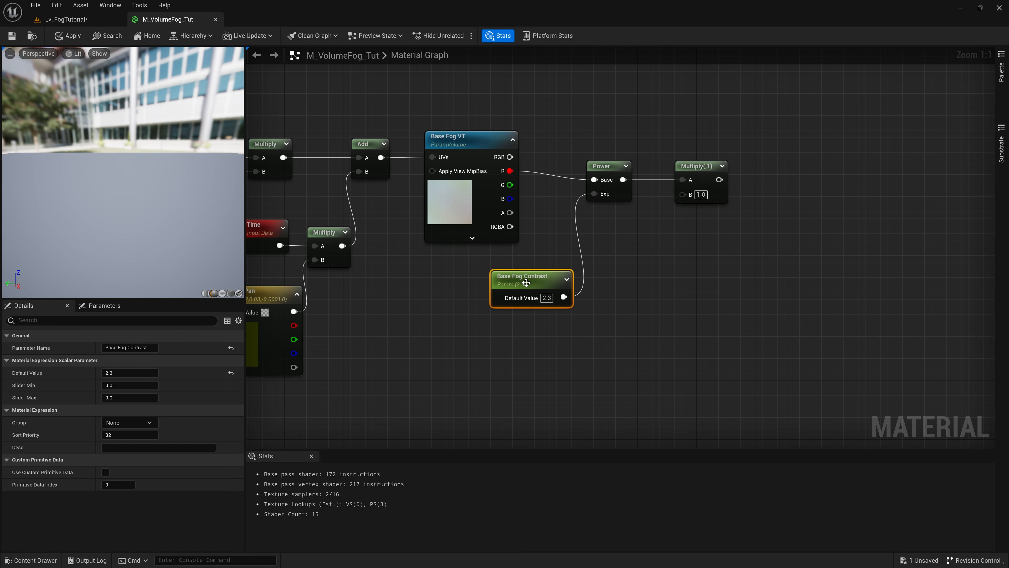
{"action": "left_click_drag", "start_coordinate": [527, 282], "coordinate": [505, 283]}
- Create a scalar parameter named Base Fog Intensity with default value 0.7 and connect it to the B input of the new Multiply
{"action": "left_click", "coordinate": [606, 277]}
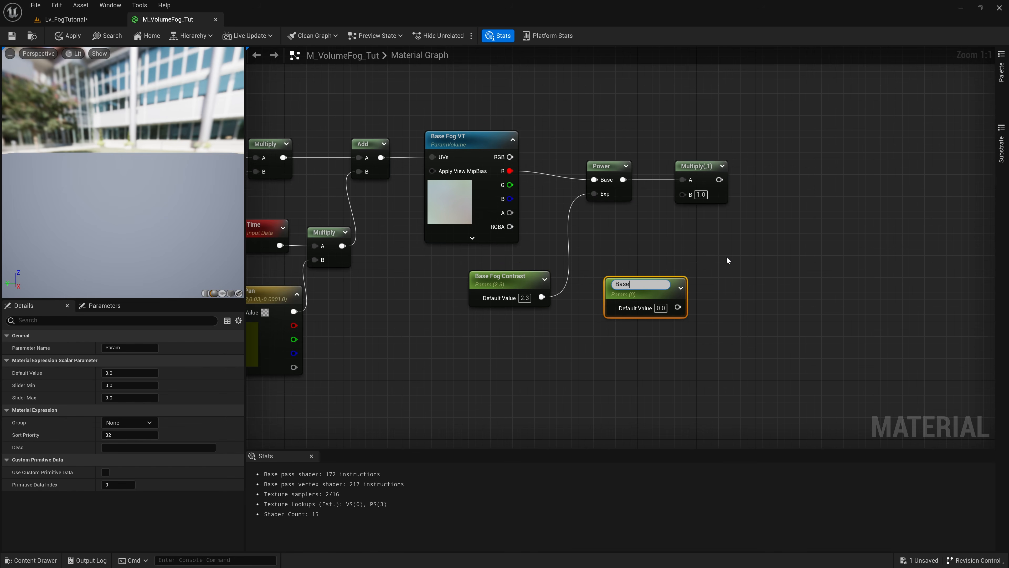
{"action": "type", "text": "Base Fog Intensity"}
{"action": "key", "text": "Return"}
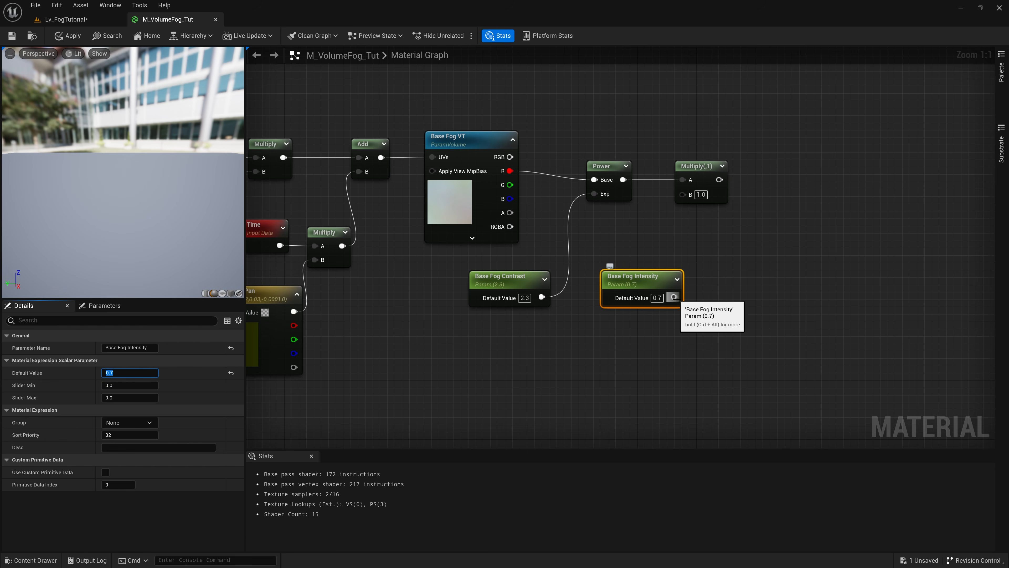
{"action": "left_click_drag", "start_coordinate": [675, 297], "coordinate": [682, 194]}
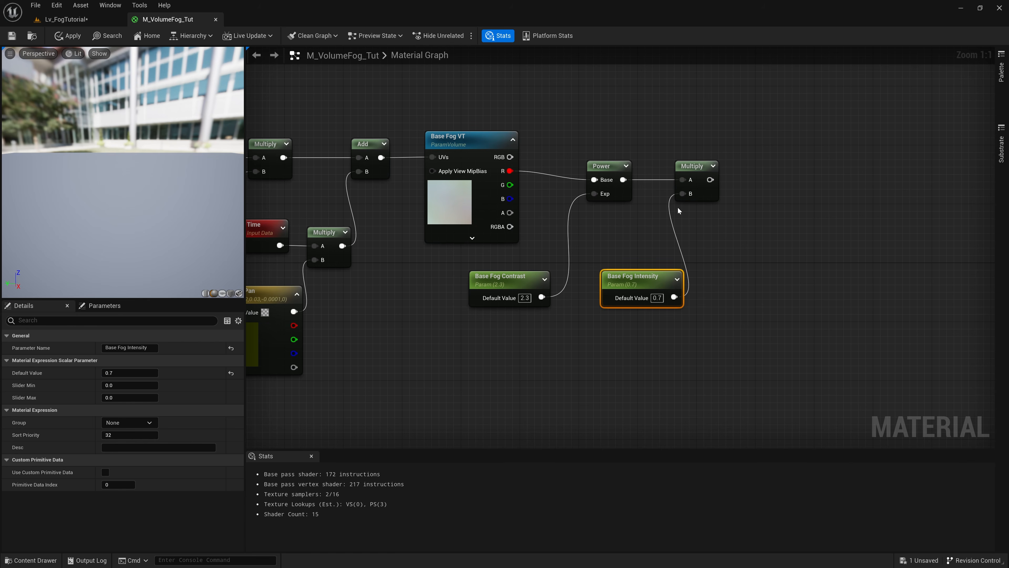
- Nudge the Base Fog Intensity node for spacing, and shift the whole Base Fog node network slightly within the graph
{"action": "left_click_drag", "start_coordinate": [648, 286], "coordinate": [633, 286]}
{"action": "scroll", "coordinate": [633, 287], "scroll_direction": "down", "scroll_amount": 7}
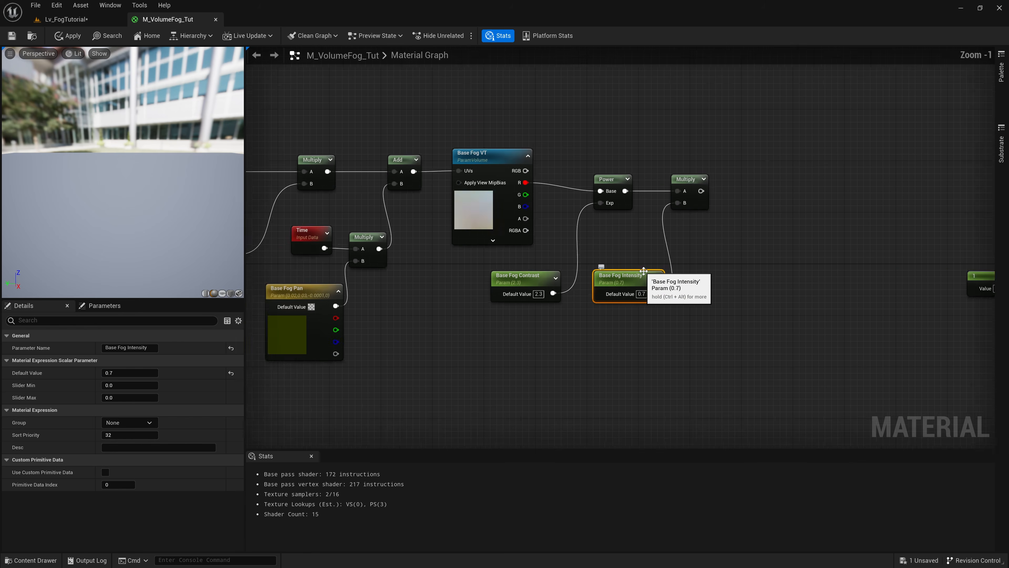
{"action": "scroll", "coordinate": [533, 236], "scroll_direction": "up", "scroll_amount": 2}
{"action": "left_click_drag", "start_coordinate": [408, 98], "coordinate": [698, 232]}
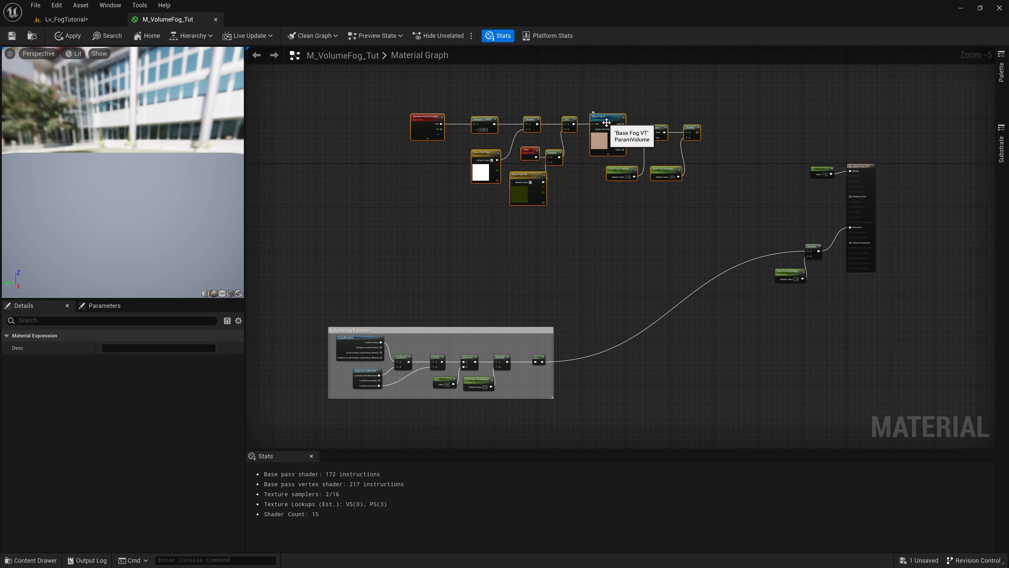
{"action": "left_click_drag", "start_coordinate": [606, 122], "coordinate": [590, 117]}
{"action": "right_click_drag", "start_coordinate": [725, 122], "coordinate": [601, 173]}
- Add a Multiply node combining the Base Fog result in A with the Volume Fog Function output in B, and feed it into the density Multiply's A input
{"action": "left_click", "coordinate": [612, 248]}
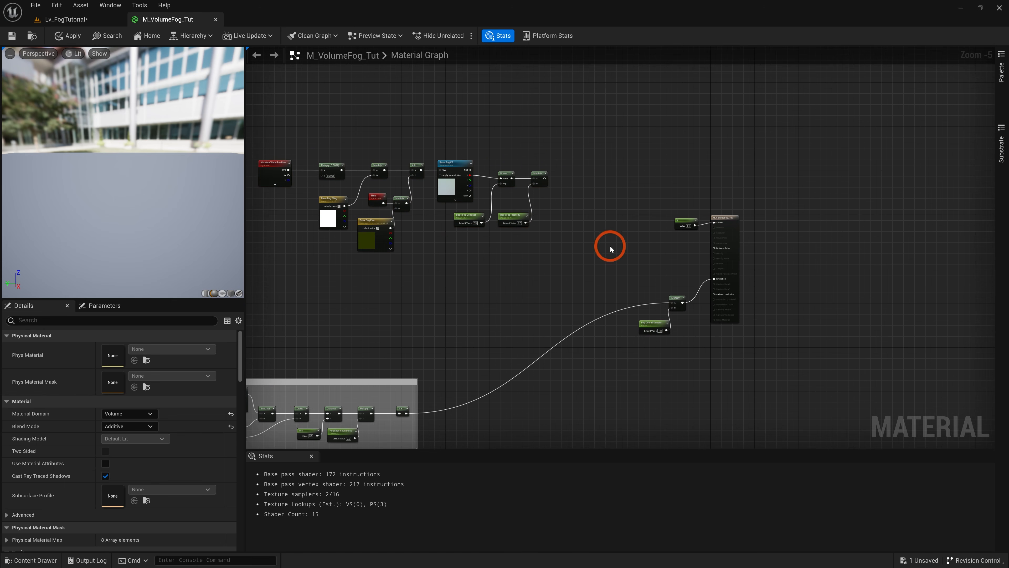
{"action": "left_click", "coordinate": [610, 255]}
{"action": "scroll", "coordinate": [608, 257], "scroll_direction": "up", "scroll_amount": 2}
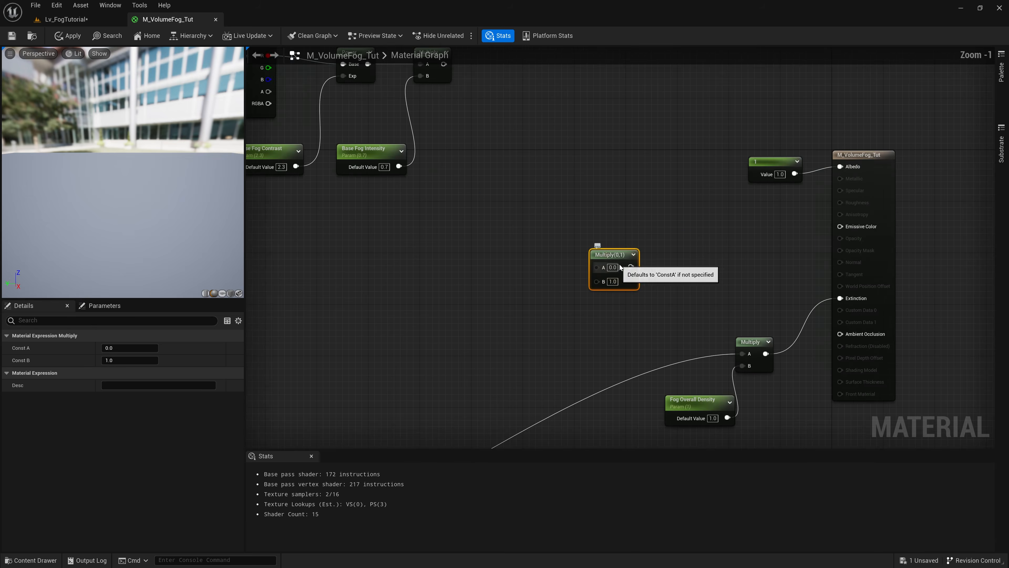
{"action": "left_click_drag", "start_coordinate": [477, 103], "coordinate": [592, 259]}
{"action": "right_click_drag", "start_coordinate": [593, 261], "coordinate": [625, 178]}
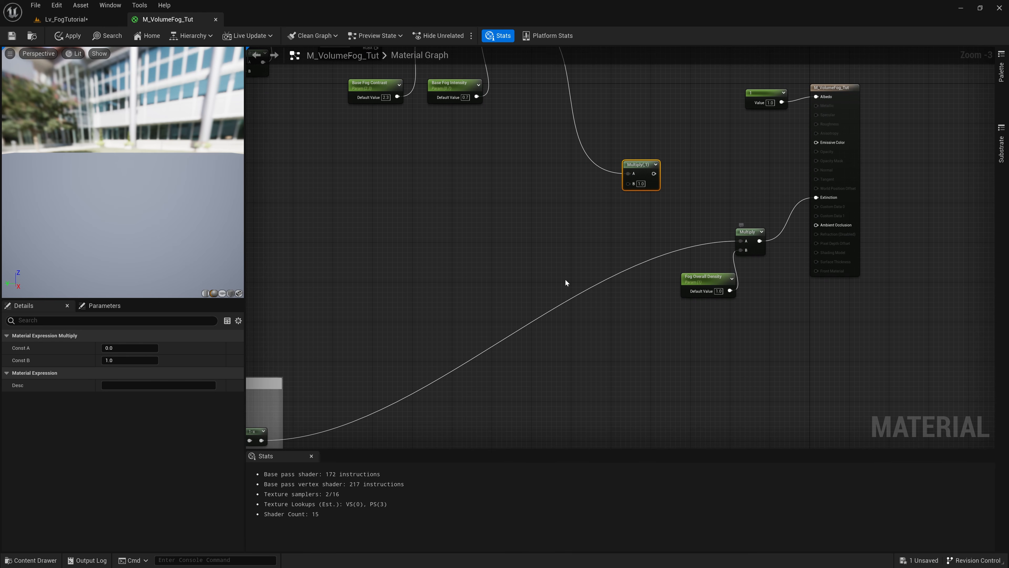
{"action": "right_click_drag", "start_coordinate": [535, 277], "coordinate": [565, 261]}
{"action": "mouse_move", "coordinate": [771, 225]}
{"action": "left_mouse_down", "text": "ctrl"}
{"action": "mouse_move", "coordinate": [688, 216]}
{"action": "mouse_move", "coordinate": [688, 227]}
{"action": "mouse_move", "coordinate": [660, 167]}
{"action": "mouse_move", "coordinate": [669, 162]}
{"action": "mouse_move", "coordinate": [772, 225]}
{"action": "left_mouse_up", "text": "ctrl"}
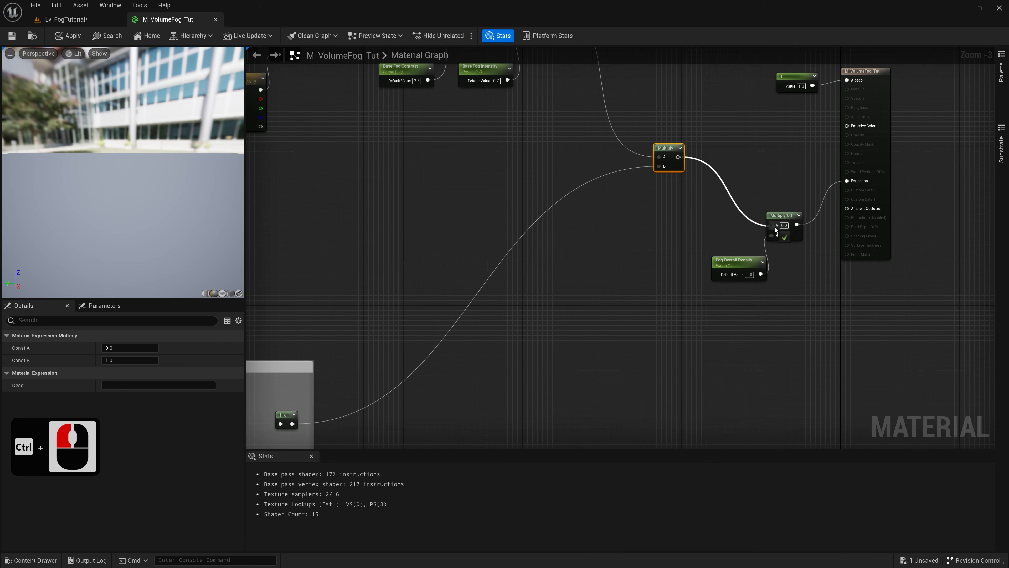
- Wrap the base fog nodes in a comment box titled Base Fog
{"action": "right_click_drag", "start_coordinate": [691, 185], "coordinate": [673, 227]}
{"action": "scroll", "coordinate": [590, 202], "scroll_direction": "down", "scroll_amount": 2}
{"action": "right_click_drag", "start_coordinate": [500, 221], "coordinate": [640, 272]}
{"action": "left_click_drag", "start_coordinate": [364, 117], "coordinate": [705, 246]}
{"action": "key", "text": "c"}
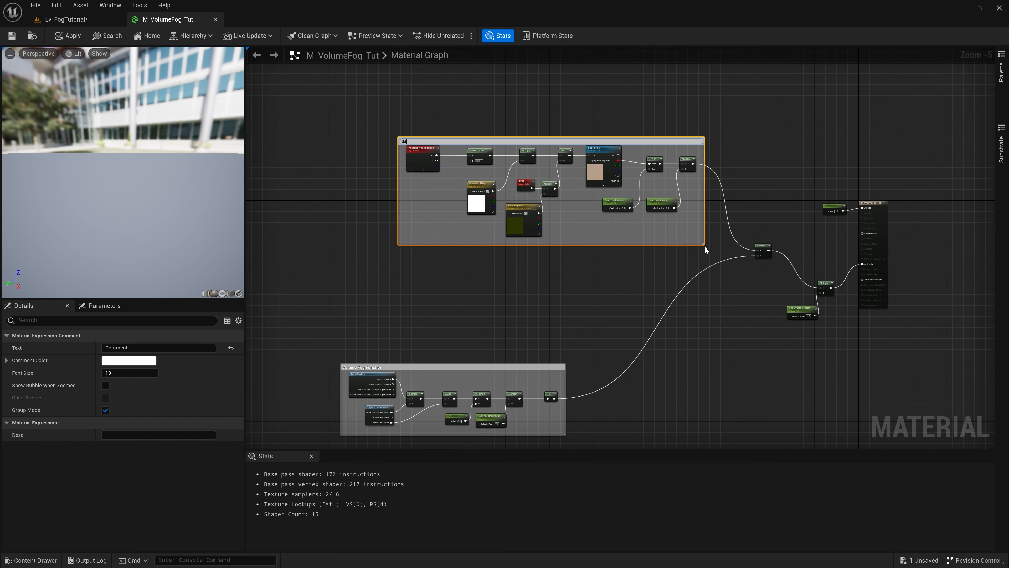
{"action": "type", "text": "Base Fog"}
{"action": "key", "text": "Return"}
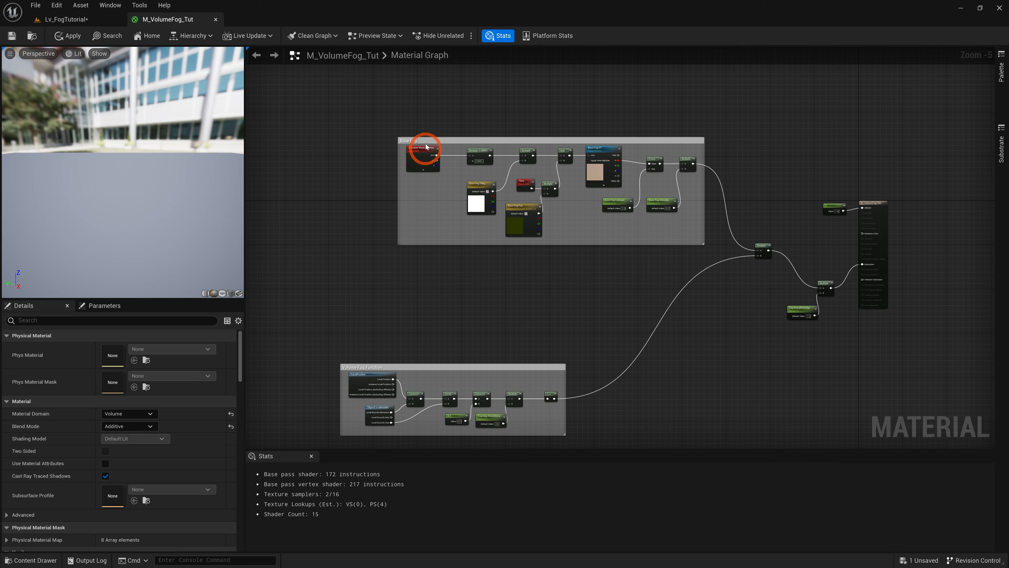
- Move the Absolute World Position node out of the Base Fog comment box, ahead of it, and apply the material changes
{"action": "left_click_drag", "start_coordinate": [420, 148], "coordinate": [333, 146]}
{"action": "right_click_drag", "start_coordinate": [352, 130], "coordinate": [534, 137]}
{"action": "left_click_drag", "start_coordinate": [455, 155], "coordinate": [397, 156]}
{"action": "right_click_drag", "start_coordinate": [790, 283], "coordinate": [615, 234]}
{"action": "left_click", "coordinate": [58, 35]}
- Return to Lv_FogTutorial, open M_VolumeFog_Tut_Inst from the cube's material slot, and shrink its window to uncover the viewport
{"action": "right_click_drag", "start_coordinate": [474, 239], "coordinate": [606, 256]}
{"action": "left_click", "coordinate": [73, 20]}
{"action": "right_click_drag", "start_coordinate": [480, 270], "coordinate": [488, 307]}
{"action": "mouse_move", "coordinate": [484, 318]}
{"action": "left_mouse_down"}
{"action": "mouse_move", "coordinate": [509, 210]}
{"action": "mouse_move", "coordinate": [488, 299]}
{"action": "left_mouse_up"}
{"action": "right_click_drag", "start_coordinate": [488, 284], "coordinate": [490, 281]}
{"action": "double_click", "coordinate": [913, 457]}
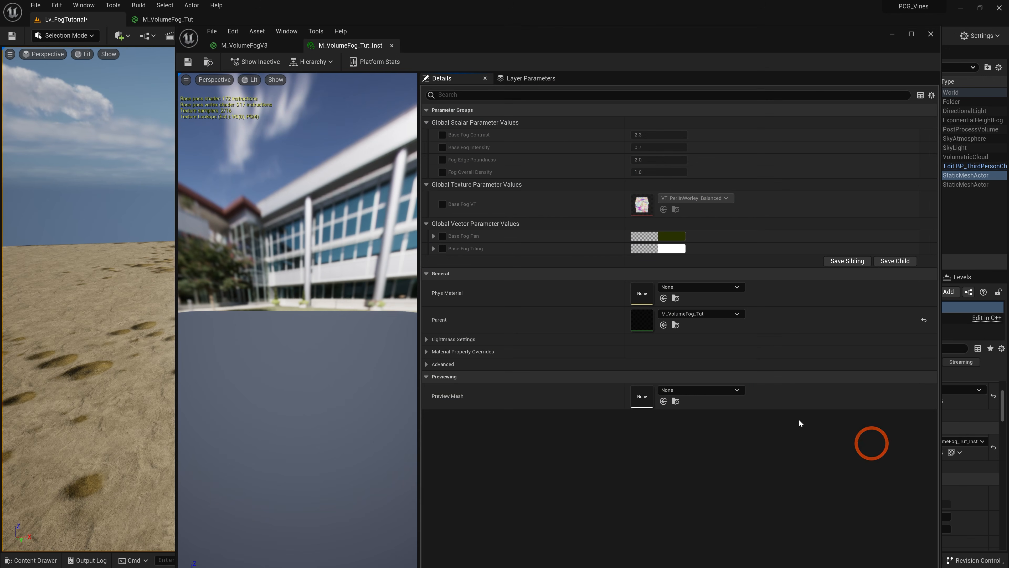
{"action": "left_click_drag", "start_coordinate": [177, 27], "coordinate": [572, 129]}
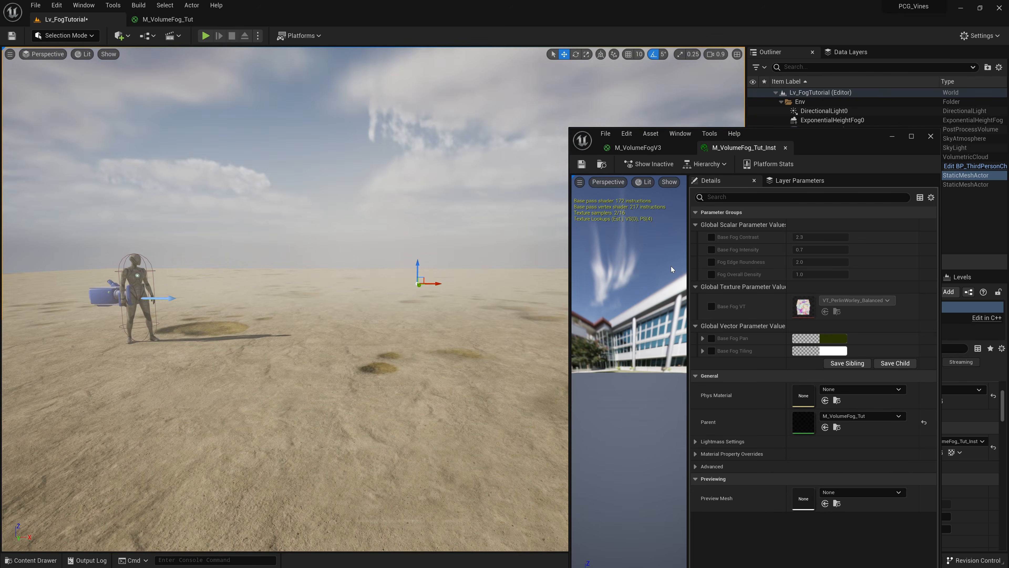
- Override Base Fog Contrast at about 3.6 and Base Fog Intensity at about 3.04, and lower the sun for warm, low-angle light
{"action": "left_click", "coordinate": [711, 237]}
{"action": "left_click", "coordinate": [712, 250]}
{"action": "left_click_drag", "start_coordinate": [796, 250], "coordinate": [874, 252]}
{"action": "type", "text": "1"}
{"action": "key", "text": "Return"}
{"action": "left_click_drag", "start_coordinate": [803, 236], "coordinate": [819, 237]}
{"action": "mouse_move", "coordinate": [301, 311]}
{"action": "right_mouse_down"}
{"action": "mouse_move", "coordinate": [294, 318]}
{"action": "mouse_move", "coordinate": [294, 306]}
{"action": "right_mouse_up"}
{"action": "key", "text": "ctrl+l"}
{"action": "left_click_drag", "start_coordinate": [815, 251], "coordinate": [838, 251]}
- Enable the Base Fog Tiling override and set its R, G and B values to 4
{"action": "right_click_drag", "start_coordinate": [456, 315], "coordinate": [398, 293]}
{"action": "scroll", "coordinate": [559, 309], "scroll_direction": "up", "scroll_amount": 1}
{"action": "left_click_drag", "start_coordinate": [353, 297], "coordinate": [381, 309]}
{"action": "right_click_drag", "start_coordinate": [378, 342], "coordinate": [360, 352]}
{"action": "key", "text": "s"}
{"action": "key", "text": "w"}
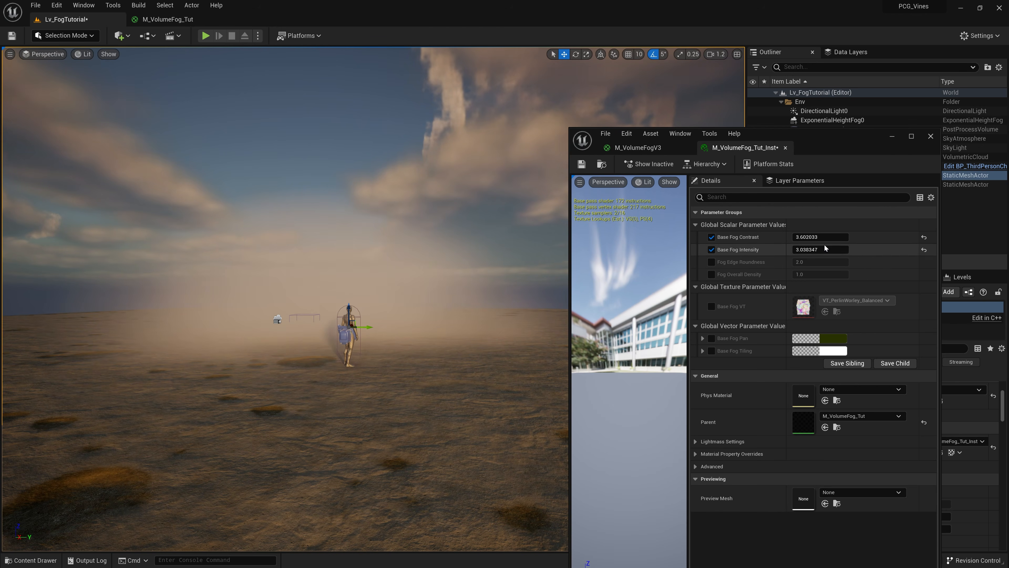
{"action": "left_click", "coordinate": [711, 350]}
{"action": "left_click", "coordinate": [703, 350]}
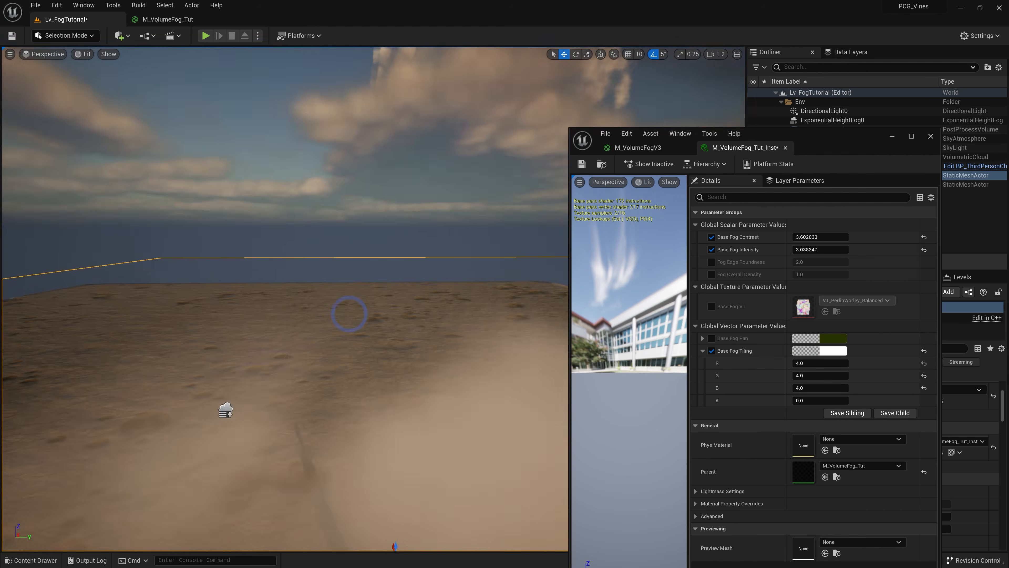
{"action": "scroll", "coordinate": [350, 313], "scroll_direction": "down", "scroll_amount": 3}
{"action": "right_click_drag", "start_coordinate": [349, 314], "coordinate": [403, 284]}
- Try a Base Fog Tiling of 2 for R, G and B
{"action": "left_click", "coordinate": [803, 364]}
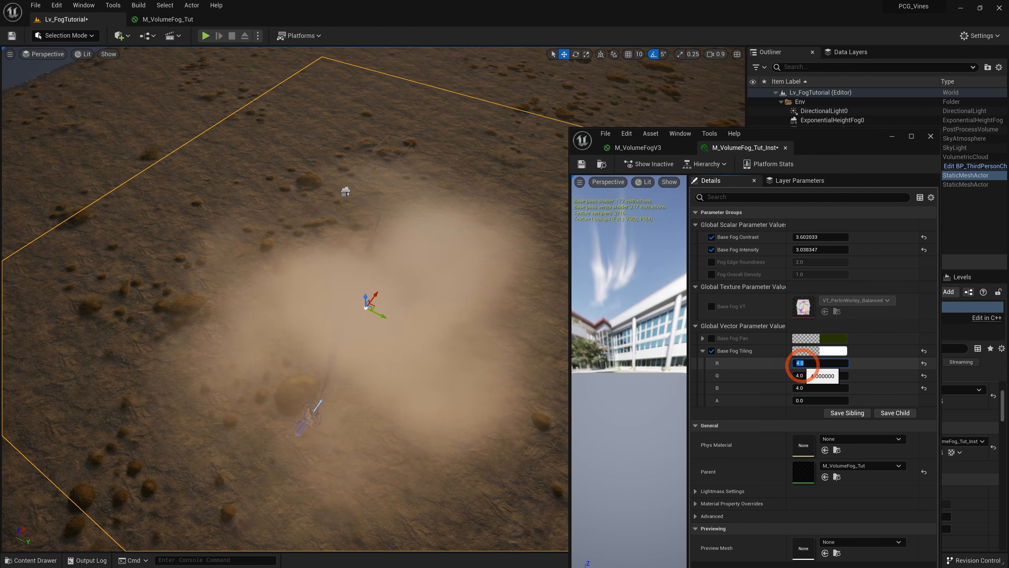
{"action": "type", "text": "2"}
{"action": "key", "text": "Tab"}
{"action": "type", "text": "2"}
{"action": "key", "text": "Tab"}
{"action": "type", "text": "2"}
{"action": "key", "text": "Return"}
- Raise Base Fog Contrast to about 5.75
{"action": "right_click_drag", "start_coordinate": [408, 323], "coordinate": [387, 346]}
{"action": "left_click_drag", "start_coordinate": [812, 239], "coordinate": [833, 238]}
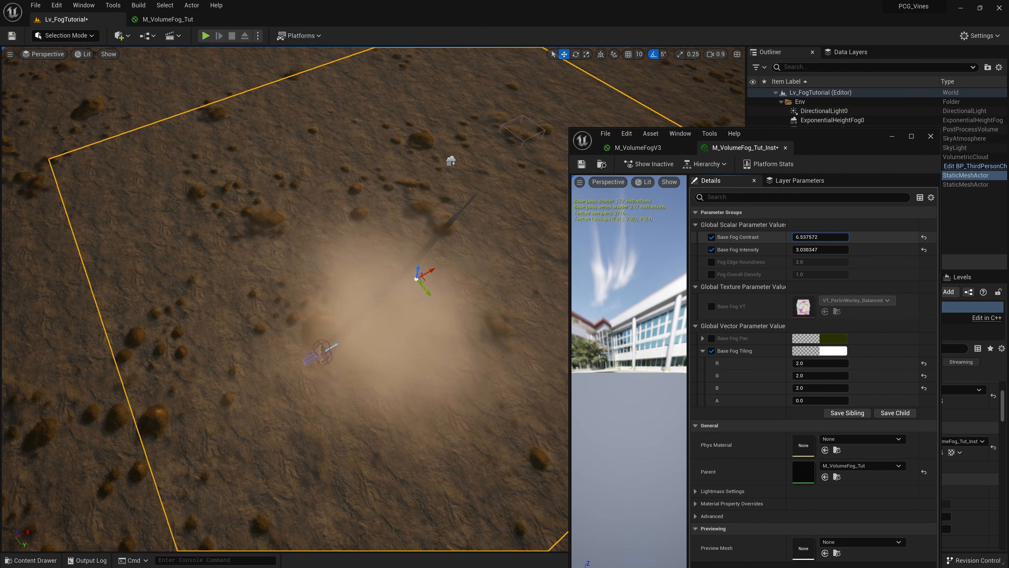
{"action": "right_click_drag", "start_coordinate": [408, 323], "coordinate": [429, 305]}
- Set the R, G and B values of Base Fog Tiling to 8
{"action": "left_click", "coordinate": [805, 364]}
{"action": "type", "text": "8"}
{"action": "key", "text": "Tab"}
{"action": "type", "text": "8"}
{"action": "key", "text": "Tab"}
{"action": "type", "text": "8"}
{"action": "key", "text": "Return"}
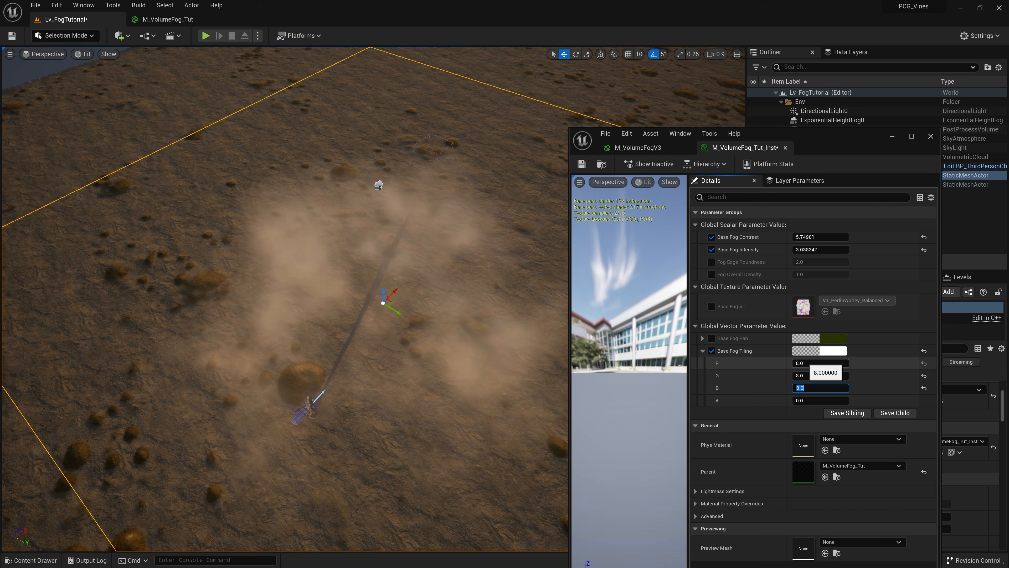
- Examine the tiled fog around the character from a low, ground-level view
{"action": "right_click_drag", "start_coordinate": [489, 314], "coordinate": [483, 243]}
{"action": "key", "text": "w"}
{"action": "scroll", "coordinate": [489, 315], "scroll_direction": "down", "scroll_amount": 3}
{"action": "right_click_drag", "start_coordinate": [411, 282], "coordinate": [419, 263]}
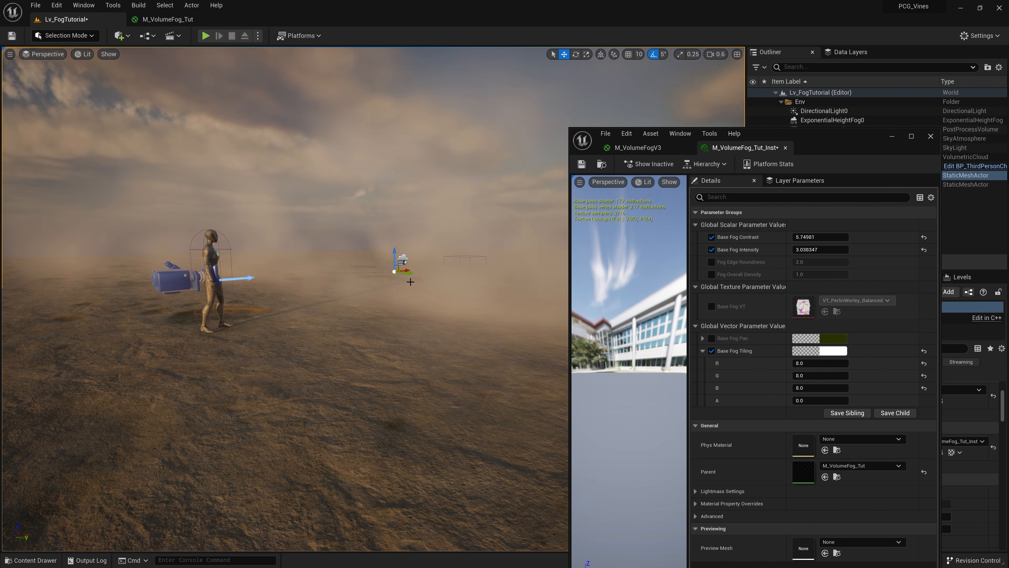
{"action": "mouse_move", "coordinate": [396, 253]}
{"action": "left_mouse_down"}
{"action": "mouse_move", "coordinate": [396, 226]}
{"action": "mouse_move", "coordinate": [400, 272]}
{"action": "mouse_move", "coordinate": [401, 202]}
{"action": "mouse_move", "coordinate": [405, 239]}
{"action": "left_mouse_up"}
{"action": "right_click_drag", "start_coordinate": [451, 312], "coordinate": [433, 298]}
{"action": "scroll", "coordinate": [372, 289], "scroll_direction": "up", "scroll_amount": 2}
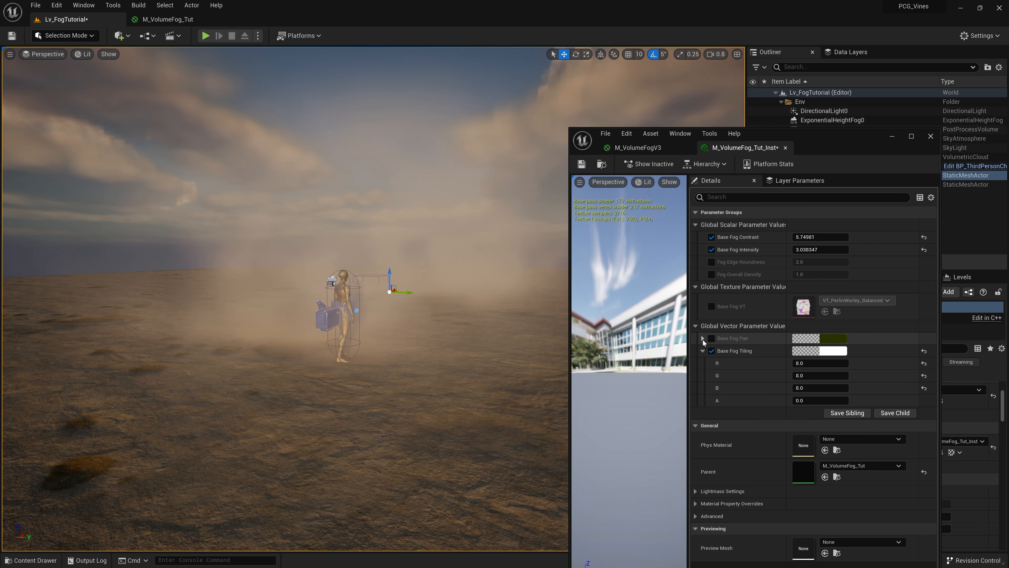
- Enable the Base Fog Pan override, set its R value to 0.03, and check the fog's motion in the viewport
{"action": "left_click", "coordinate": [703, 338]}
{"action": "left_click", "coordinate": [712, 339]}
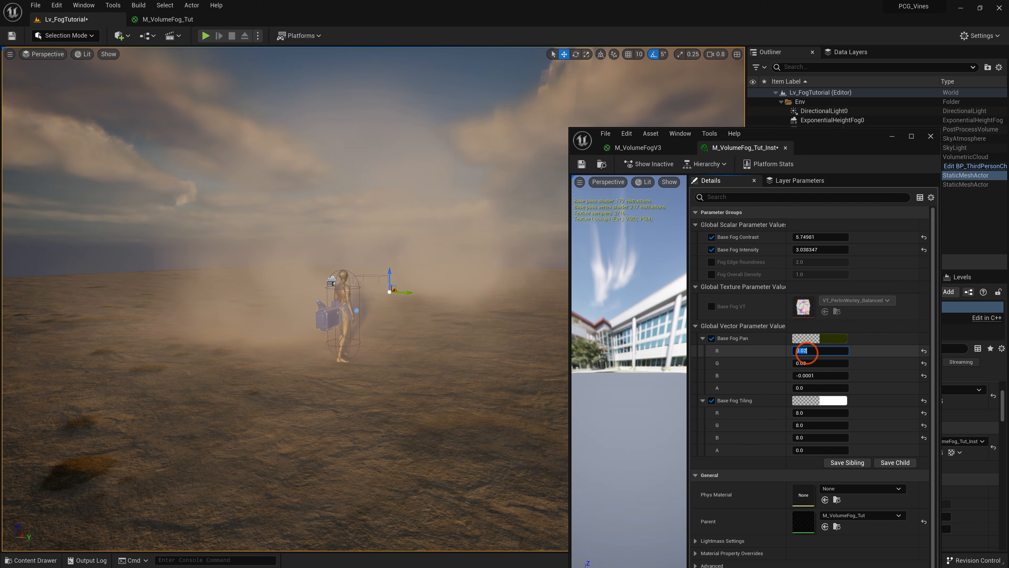
{"action": "right_click_drag", "start_coordinate": [358, 262], "coordinate": [115, 263]}
{"action": "scroll", "coordinate": [374, 259], "scroll_direction": "down", "scroll_amount": 1}
{"action": "left_click", "coordinate": [809, 352]}
{"action": "type", "text": "0.03"}
{"action": "key", "text": "Return"}
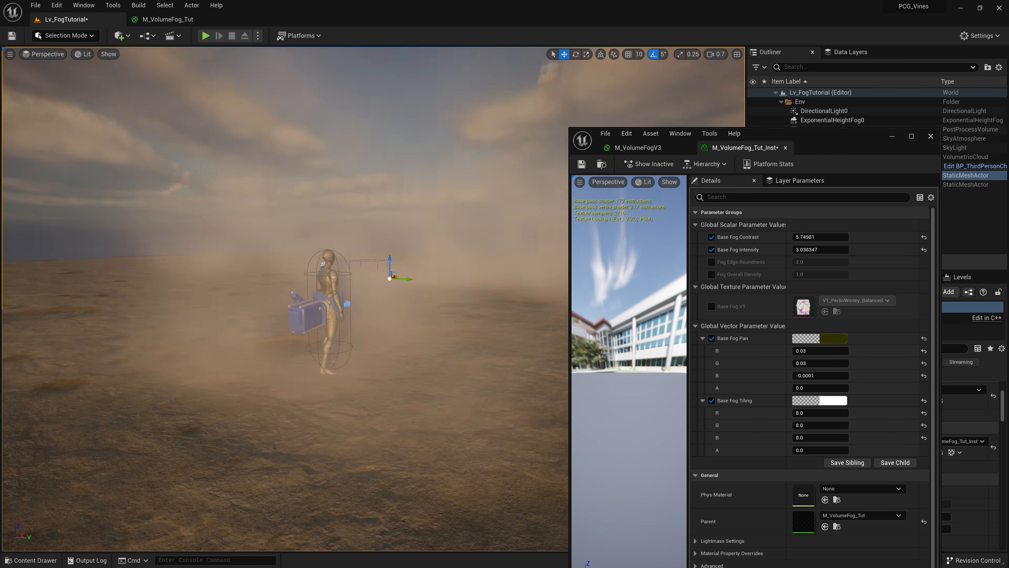
{"action": "right_click_drag", "start_coordinate": [358, 263], "coordinate": [370, 302]}
{"action": "scroll", "coordinate": [370, 303], "scroll_direction": "down", "scroll_amount": 2}
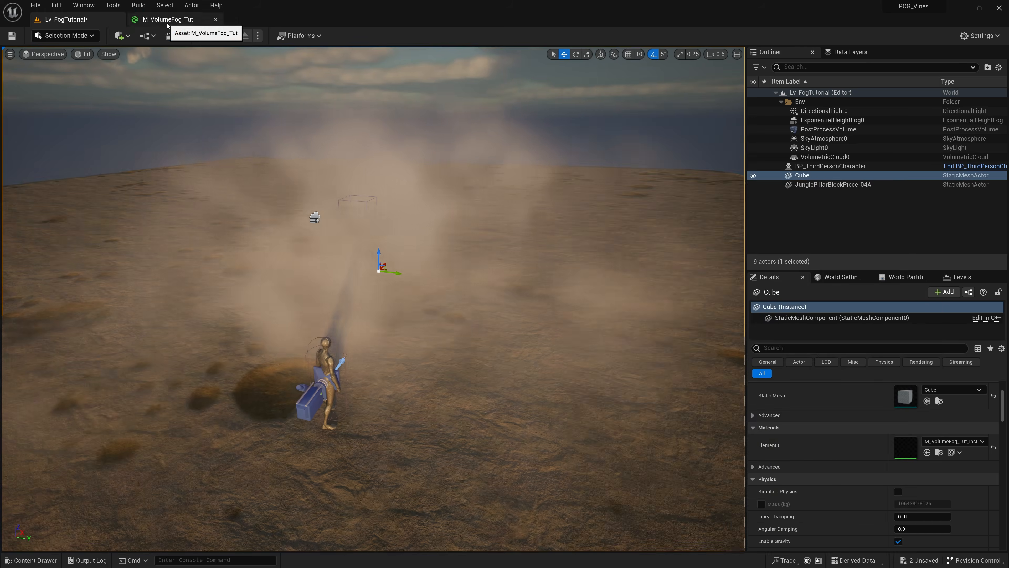
- Return to the M_VolumeFog_Tut graph and move the Base Fog comment group and Absolute World Position node upward to free space below
{"action": "left_click", "coordinate": [168, 19]}
{"action": "right_click_drag", "start_coordinate": [514, 262], "coordinate": [587, 264]}
{"action": "right_click_drag", "start_coordinate": [399, 251], "coordinate": [483, 257]}
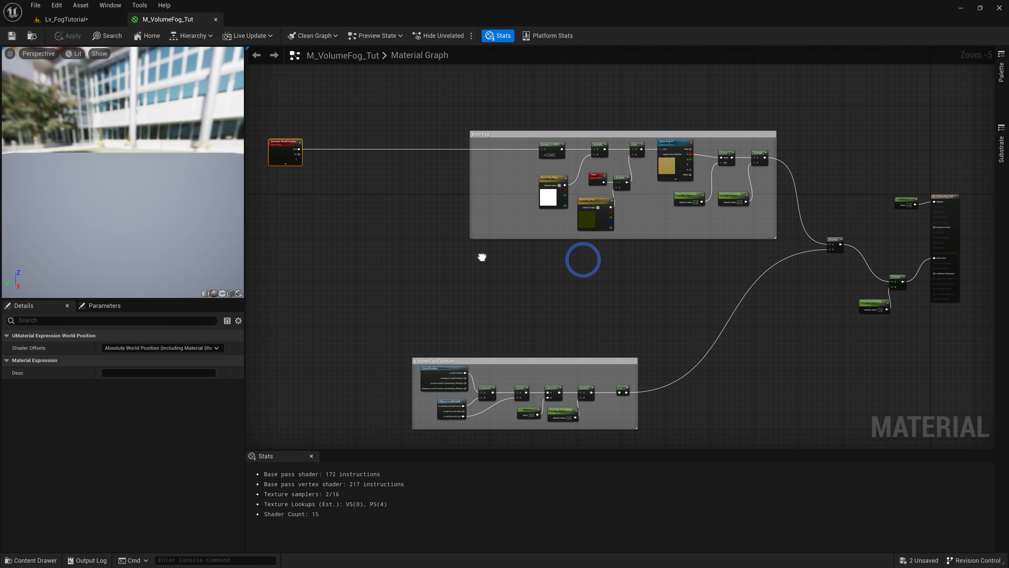
{"action": "left_click_drag", "start_coordinate": [537, 136], "coordinate": [455, 80]}
{"action": "right_click_drag", "start_coordinate": [439, 147], "coordinate": [470, 266]}
{"action": "left_click_drag", "start_coordinate": [470, 195], "coordinate": [470, 145]}
{"action": "left_click_drag", "start_coordinate": [312, 259], "coordinate": [317, 154]}
{"action": "right_click_drag", "start_coordinate": [636, 319], "coordinate": [506, 258]}
{"action": "right_click_drag", "start_coordinate": [581, 257], "coordinate": [647, 324]}
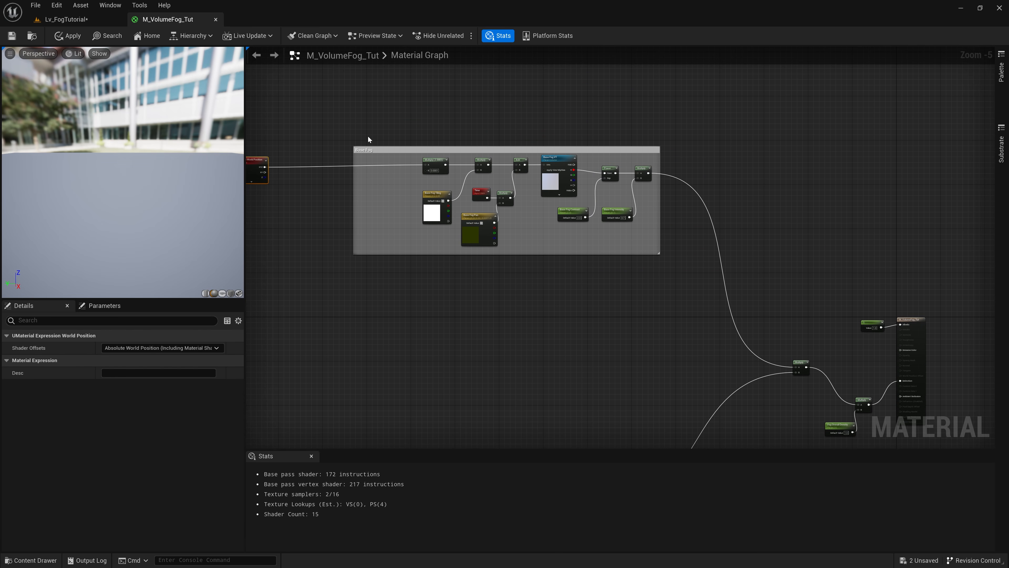
- Duplicate all nodes inside the Base Fog comment and place the copies directly below it
{"action": "left_click", "coordinate": [384, 150]}
{"action": "left_click", "coordinate": [401, 161]}
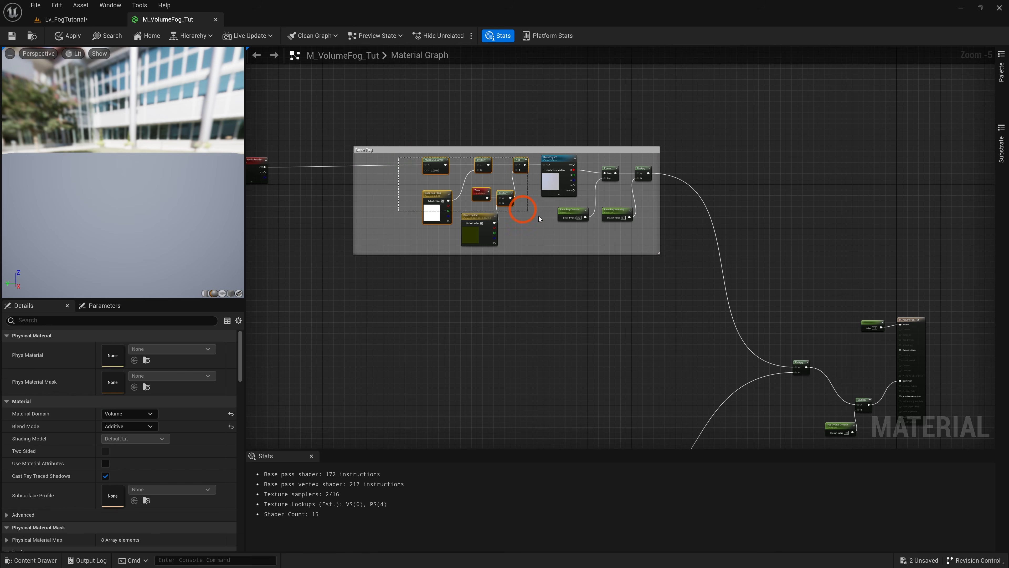
{"action": "left_click_drag", "start_coordinate": [646, 243], "coordinate": [647, 242]}
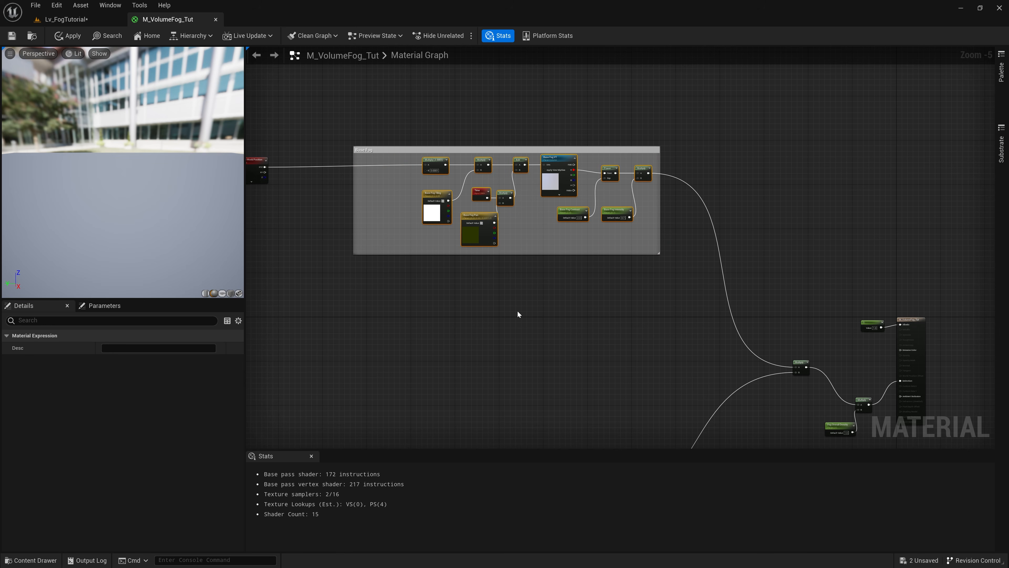
{"action": "key", "text": "ctrl+d"}
{"action": "mouse_move", "coordinate": [551, 285]}
{"action": "left_mouse_down"}
{"action": "mouse_move", "coordinate": [537, 280]}
{"action": "mouse_move", "coordinate": [552, 280]}
{"action": "left_mouse_up"}
{"action": "scroll", "coordinate": [455, 267], "scroll_direction": "up", "scroll_amount": 4}
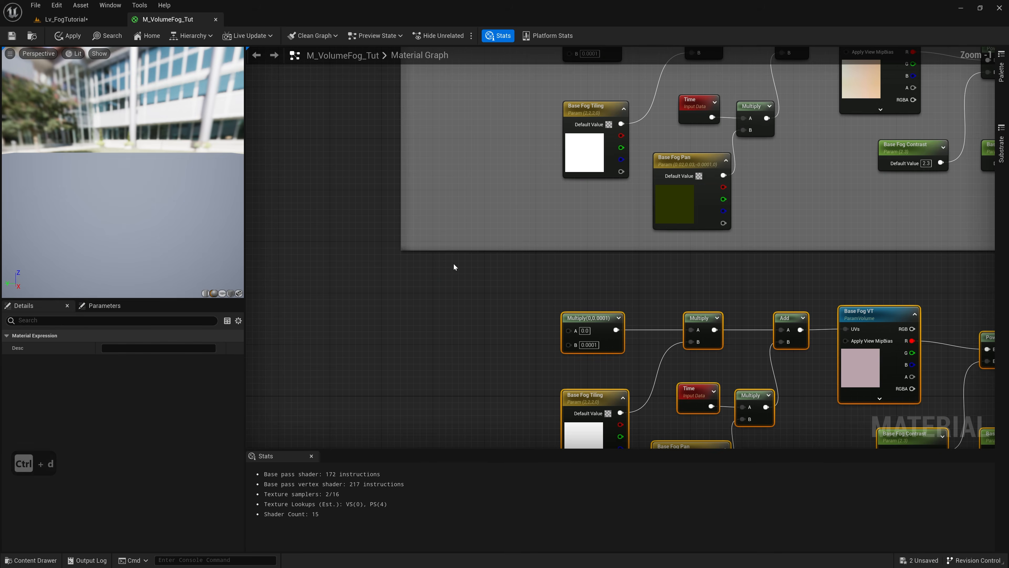
- Connect Absolute World Position's XYZ output to the A input of the duplicated 0.0001 Multiply node
{"action": "scroll", "coordinate": [459, 268], "scroll_direction": "down", "scroll_amount": 2}
{"action": "right_click_drag", "start_coordinate": [465, 267], "coordinate": [502, 305]}
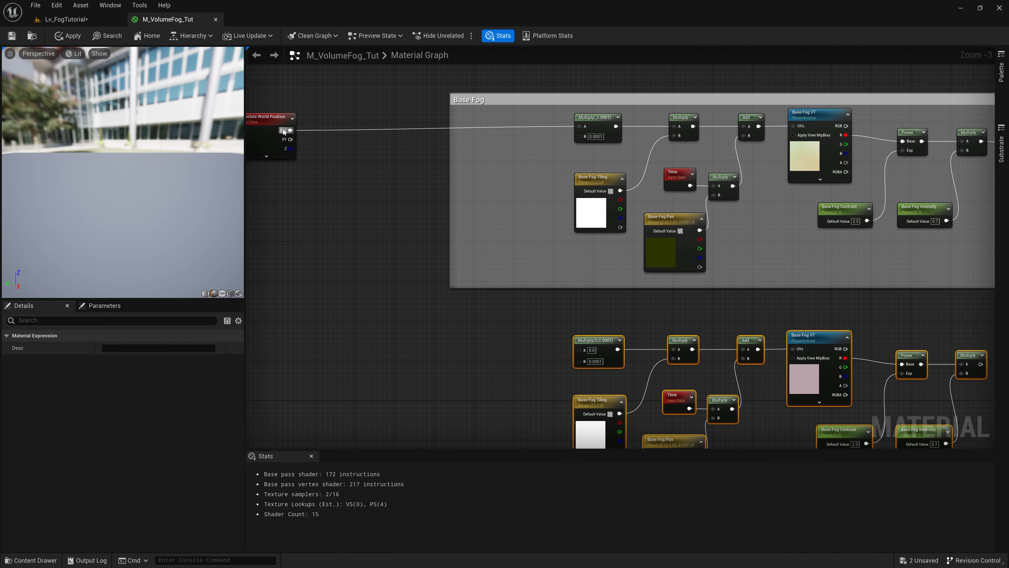
{"action": "left_click_drag", "start_coordinate": [291, 130], "coordinate": [579, 350]}
{"action": "right_click_drag", "start_coordinate": [675, 299], "coordinate": [514, 196]}
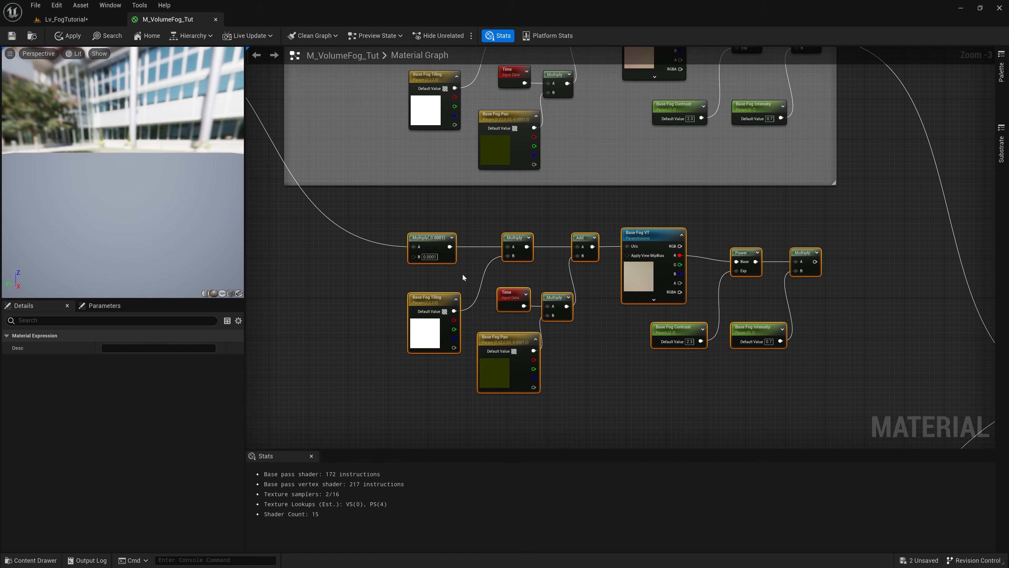
- Rename the duplicated vector parameters as Detail Fog Tiling and Detail Fog Pan
{"action": "left_click", "coordinate": [429, 314]}
{"action": "left_click", "coordinate": [112, 347]}
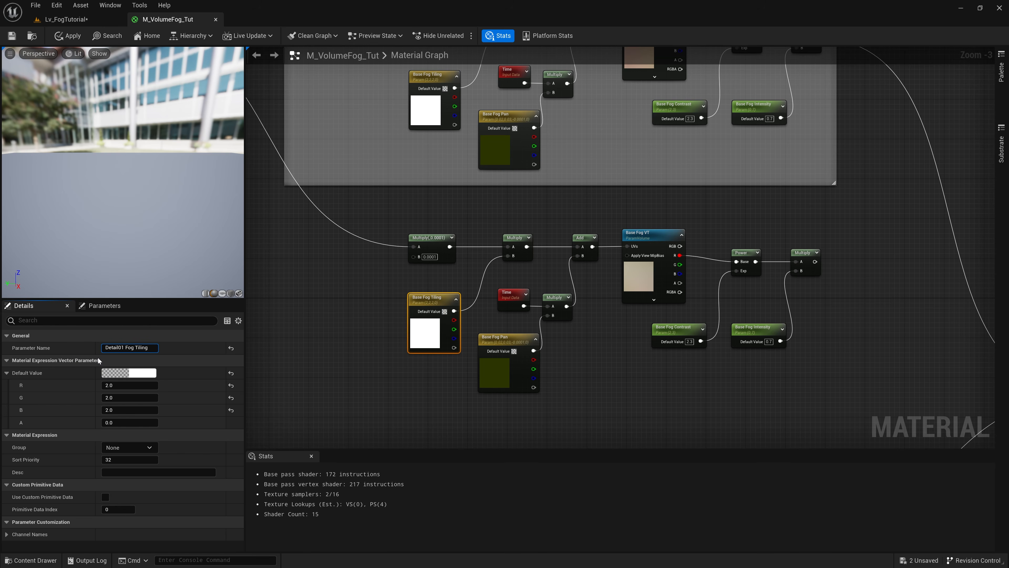
{"action": "left_click", "coordinate": [493, 341]}
{"action": "key", "text": "Return"}
{"action": "right_click_drag", "start_coordinate": [442, 356], "coordinate": [289, 359]}
- Rename the duplicated volume texture parameter as Detail Fog VT
{"action": "left_click", "coordinate": [505, 236]}
{"action": "key", "text": "BackSpace"}
{"action": "key", "text": "BackSpace"}
{"action": "key", "text": "BackSpace"}
{"action": "key", "text": "BackSpace"}
{"action": "type", "text": "De"}
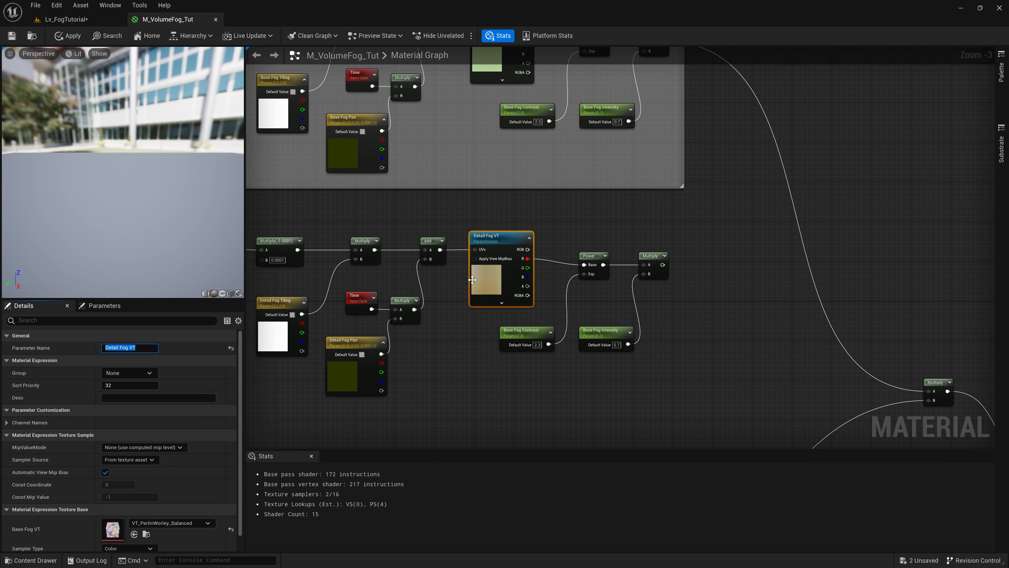
- Rename the duplicated scalar parameters as Detail Fog Contrast and Detail Fog Intensity
{"action": "left_click", "coordinate": [526, 330]}
{"action": "left_click", "coordinate": [73, 344]}
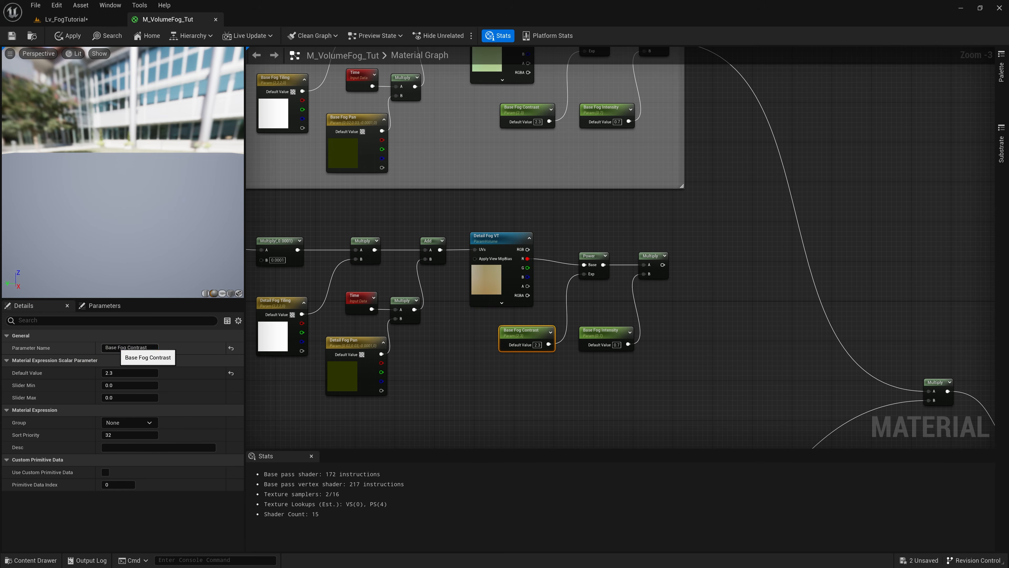
{"action": "key", "text": "Return"}
{"action": "left_click", "coordinate": [605, 331]}
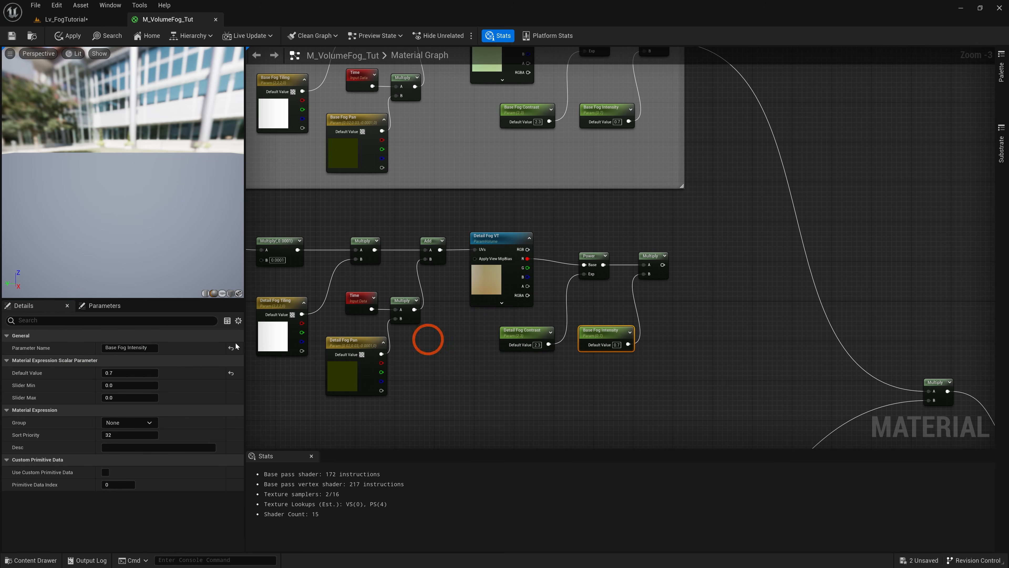
{"action": "key", "text": "Right"}
{"action": "key", "text": "Right"}
{"action": "type", "text": "Detail"}
{"action": "key", "text": "Return"}
- Switch the duplicated Power node's Base input from the red to the green channel of Detail Fog VT
{"action": "right_click_drag", "start_coordinate": [507, 238], "coordinate": [601, 243]}
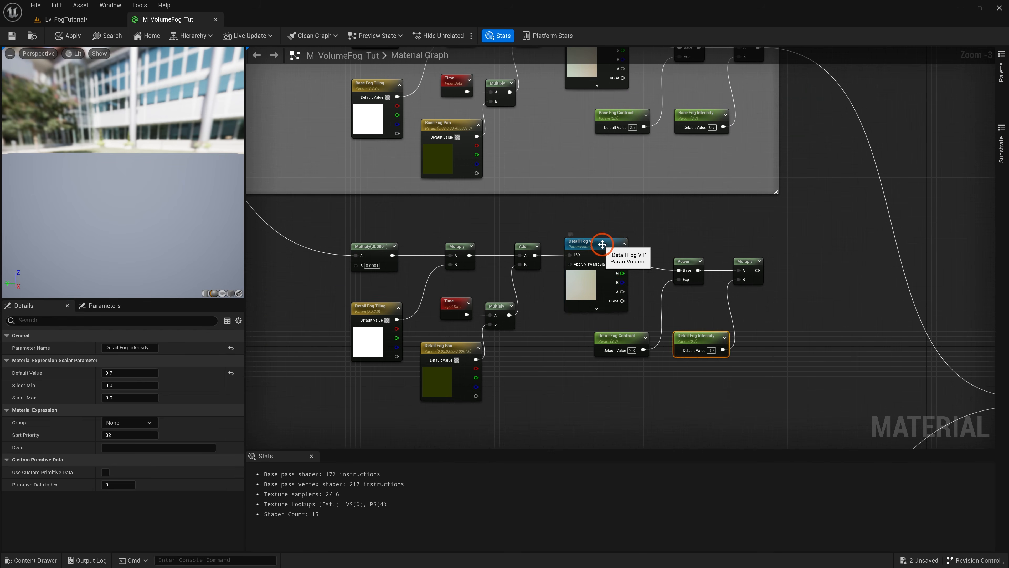
{"action": "left_click", "coordinate": [602, 243]}
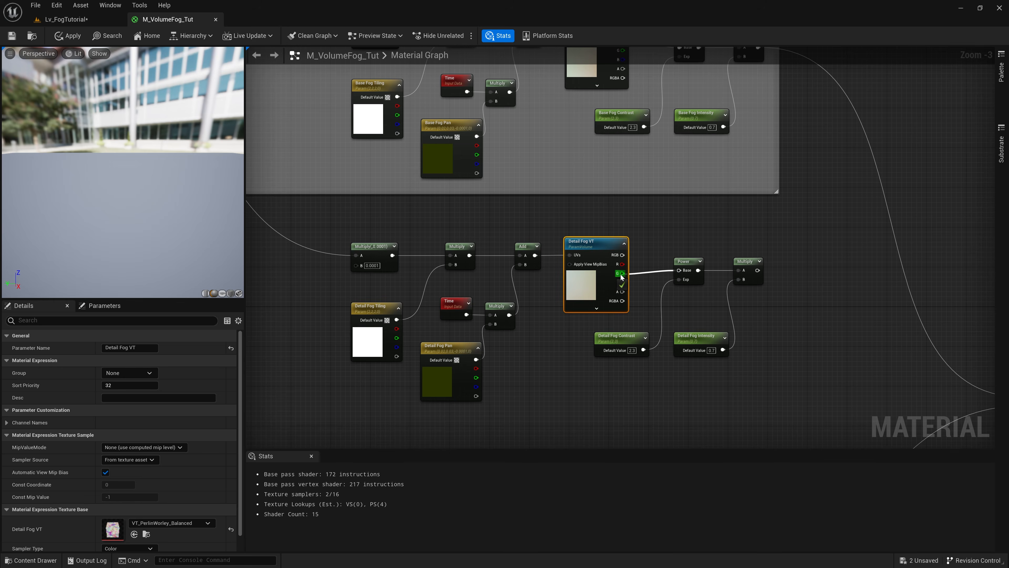
{"action": "left_click_drag", "start_coordinate": [622, 277], "coordinate": [622, 274], "text": "ctrl"}
- Open the VT_PerlinWorley_Balanced volume texture, examine its noise channels up close, and return to the material graph
{"action": "scroll", "coordinate": [116, 527], "scroll_direction": "down", "scroll_amount": 2}
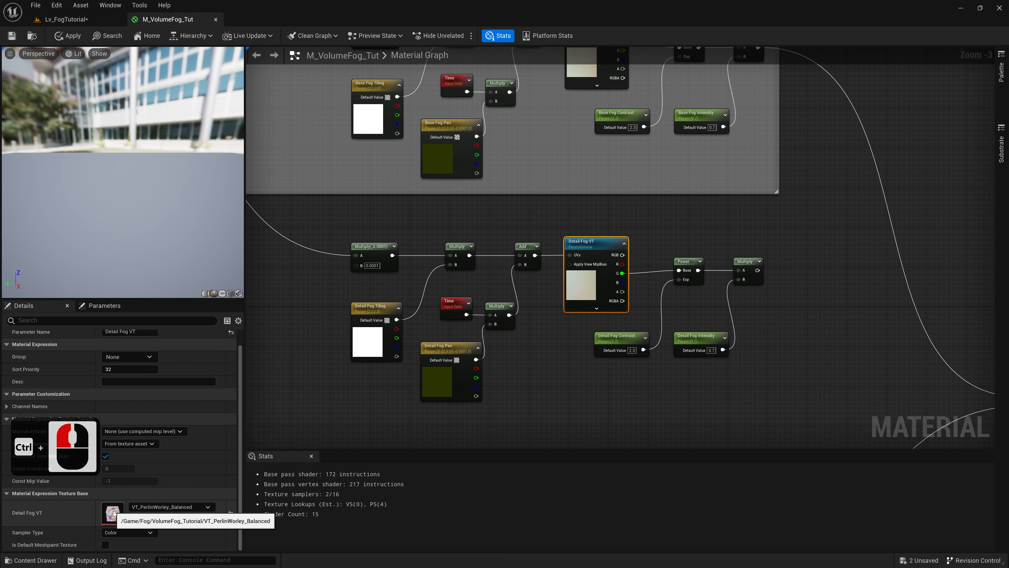
{"action": "double_click", "coordinate": [113, 514]}
{"action": "left_click_drag", "start_coordinate": [782, 135], "coordinate": [536, 93]}
{"action": "scroll", "coordinate": [473, 299], "scroll_direction": "up", "scroll_amount": 10}
{"action": "left_click_drag", "start_coordinate": [475, 318], "coordinate": [529, 396]}
{"action": "left_click", "coordinate": [497, 123]}
{"action": "left_click", "coordinate": [512, 123]}
{"action": "left_click_drag", "start_coordinate": [491, 293], "coordinate": [457, 239]}
{"action": "left_click", "coordinate": [496, 123]}
{"action": "left_click", "coordinate": [497, 124]}
{"action": "left_click", "coordinate": [497, 125]}
{"action": "left_click", "coordinate": [485, 125]}
{"action": "left_click", "coordinate": [509, 124]}
{"action": "key", "text": "alt+Tab"}
{"action": "right_click_drag", "start_coordinate": [605, 217], "coordinate": [494, 298]}
{"action": "right_click_drag", "start_coordinate": [528, 257], "coordinate": [540, 246]}
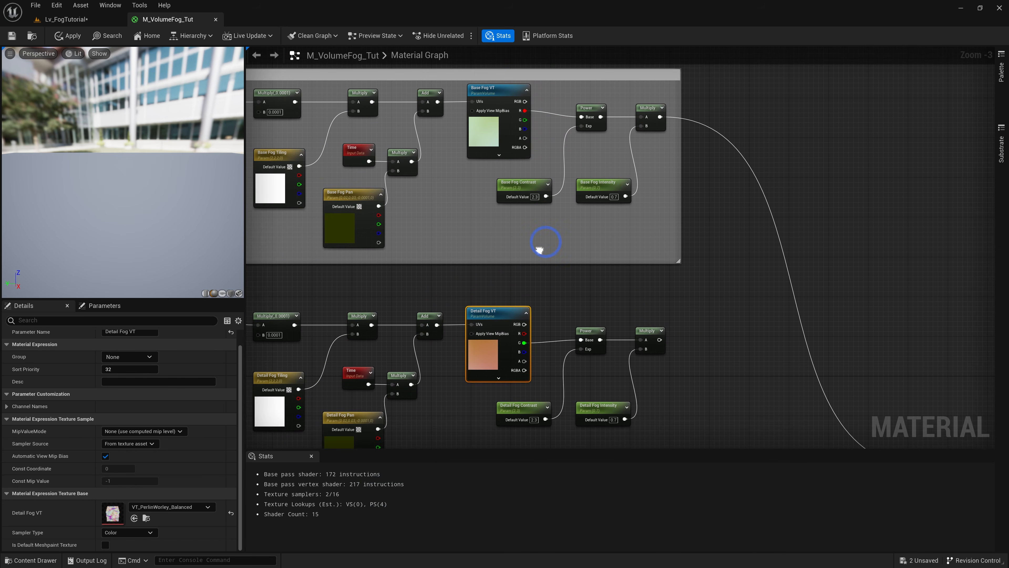
- Switch the Base Fog Power node's Base input to the green channel and the Detail Fog one to the blue channel
{"action": "left_click_drag", "start_coordinate": [525, 111], "coordinate": [524, 119], "text": "ctrl"}
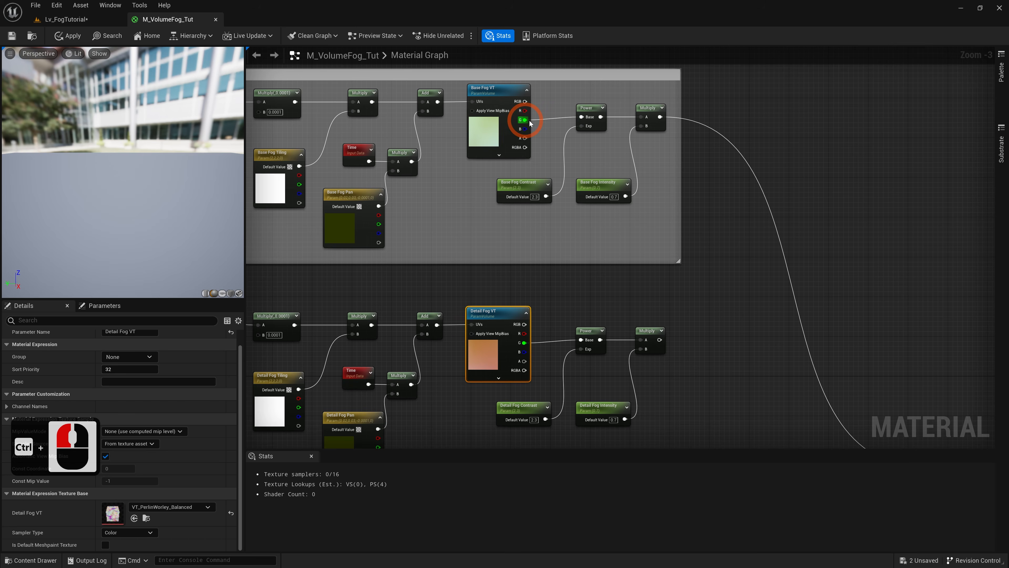
{"action": "right_click_drag", "start_coordinate": [528, 341], "coordinate": [538, 224]}
{"action": "left_click_drag", "start_coordinate": [536, 225], "coordinate": [534, 233], "text": "ctrl"}
{"action": "right_click_drag", "start_coordinate": [545, 194], "coordinate": [626, 192]}
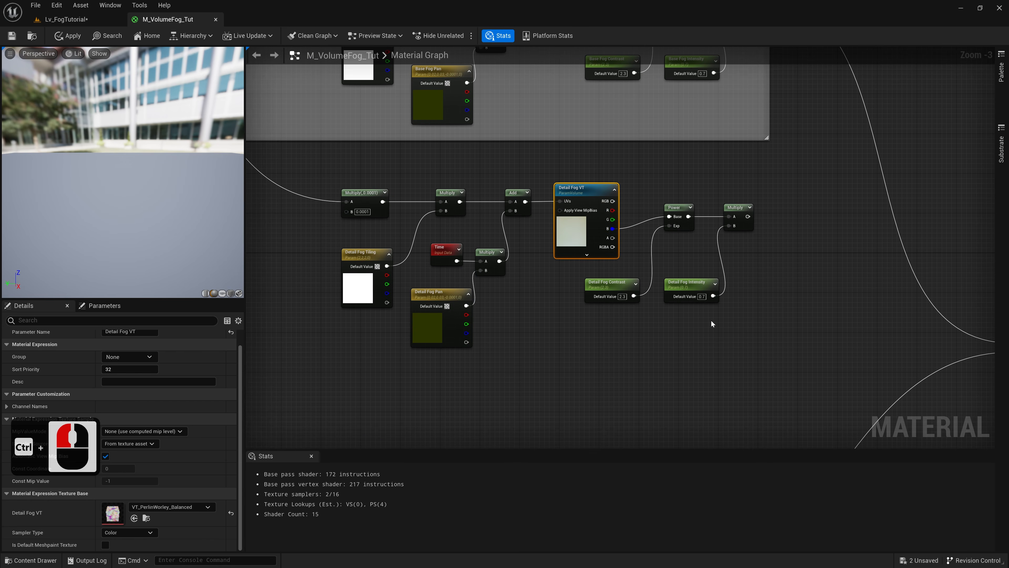
- Sum the final Base Fog and Detail Fog Multiply outputs with an Add node and feed it into the downstream Multiply's A input
{"action": "right_click_drag", "start_coordinate": [725, 288], "coordinate": [567, 307]}
{"action": "right_click_drag", "start_coordinate": [677, 263], "coordinate": [628, 340]}
{"action": "scroll", "coordinate": [608, 275], "scroll_direction": "down", "scroll_amount": 1}
{"action": "mouse_move", "coordinate": [608, 275]}
{"action": "right_mouse_down"}
{"action": "mouse_move", "coordinate": [591, 264]}
{"action": "mouse_move", "coordinate": [589, 281]}
{"action": "mouse_move", "coordinate": [508, 296]}
{"action": "right_mouse_up"}
{"action": "left_click", "coordinate": [512, 218]}
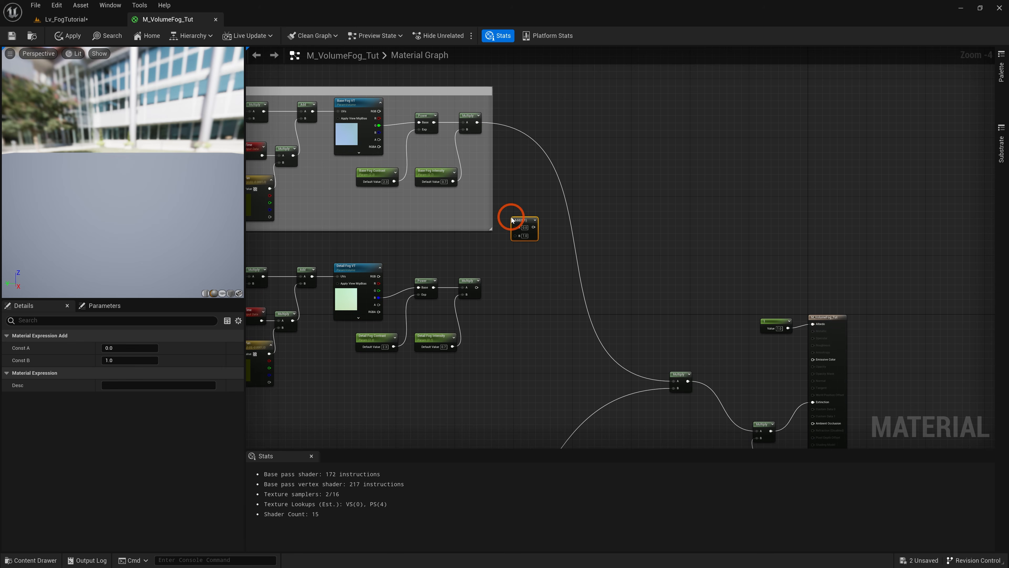
{"action": "right_click_drag", "start_coordinate": [506, 197], "coordinate": [536, 198]}
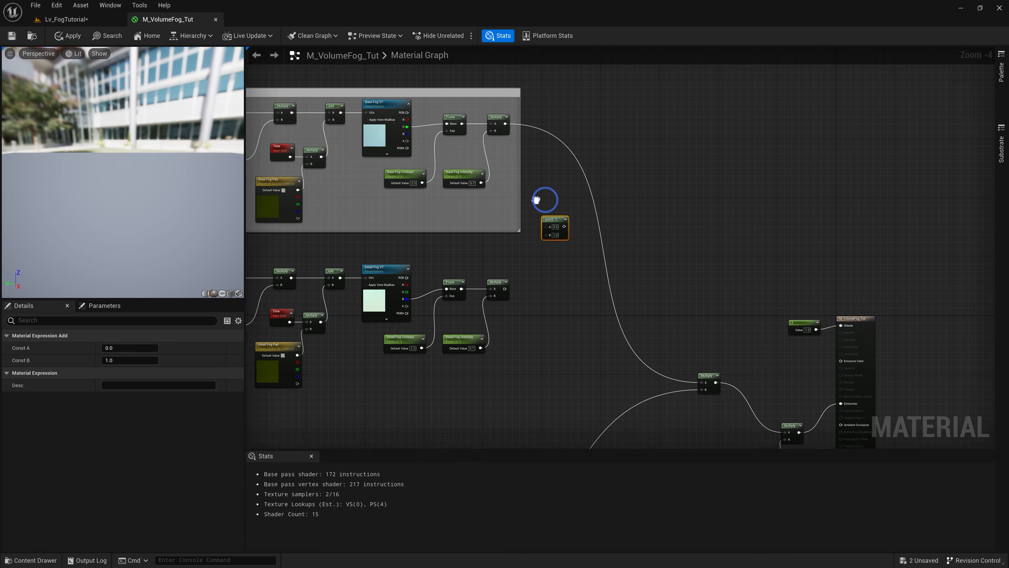
{"action": "left_click_drag", "start_coordinate": [509, 125], "coordinate": [550, 230]}
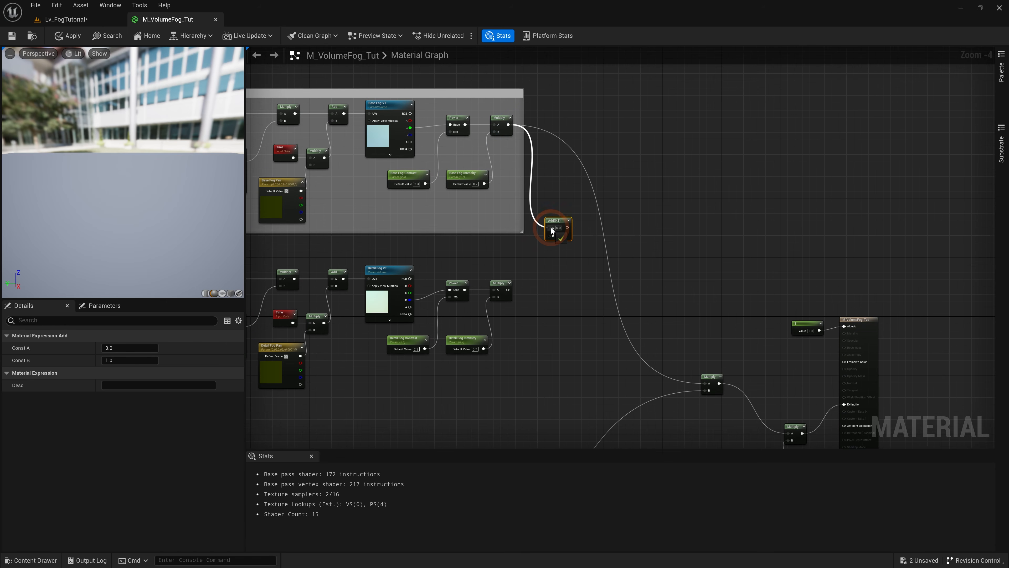
{"action": "left_click_drag", "start_coordinate": [508, 289], "coordinate": [575, 268]}
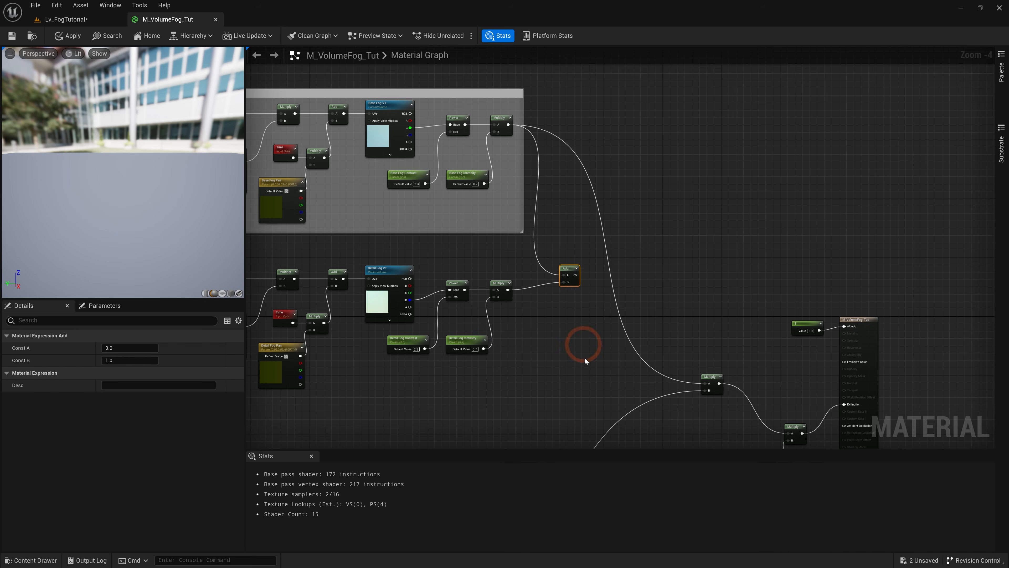
{"action": "right_click_drag", "start_coordinate": [586, 361], "coordinate": [557, 269]}
{"action": "left_click_drag", "start_coordinate": [547, 184], "coordinate": [679, 295]}
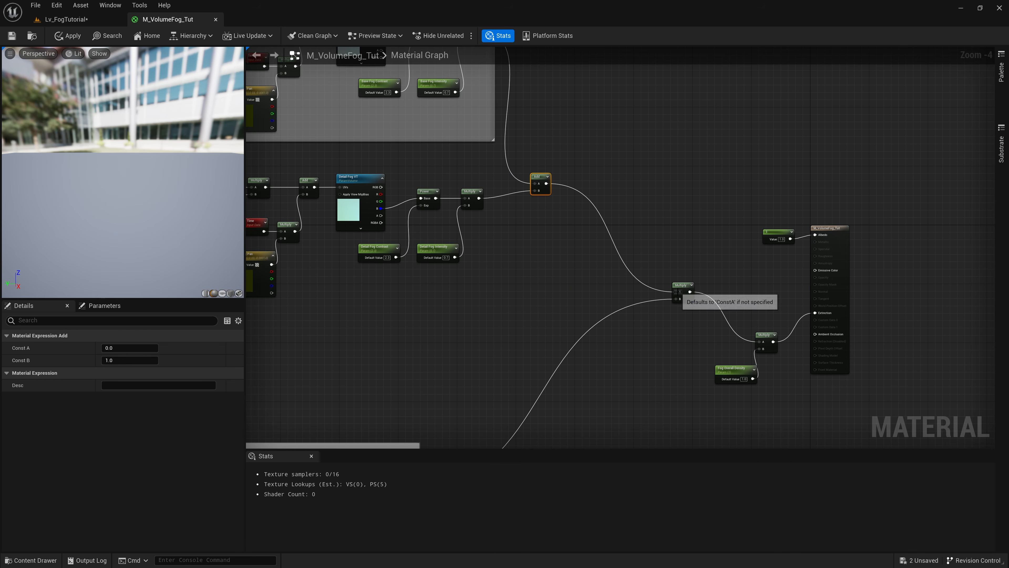
- Group the detail fog nodes, including the new Add node, in a comment titled Detail Fog
{"action": "right_click_drag", "start_coordinate": [486, 274], "coordinate": [624, 284]}
{"action": "right_click_drag", "start_coordinate": [468, 304], "coordinate": [495, 330]}
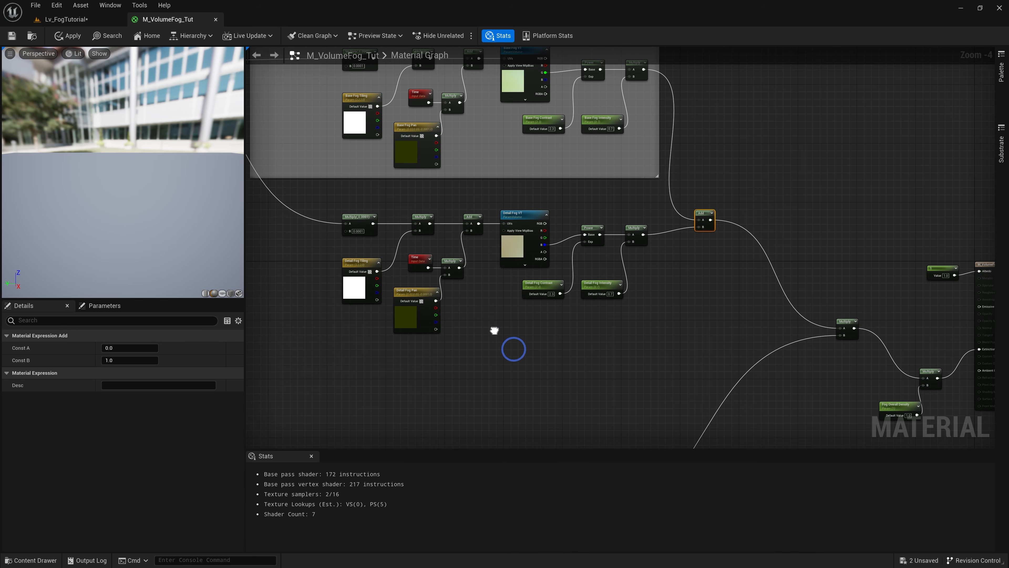
{"action": "left_click_drag", "start_coordinate": [318, 184], "coordinate": [723, 369]}
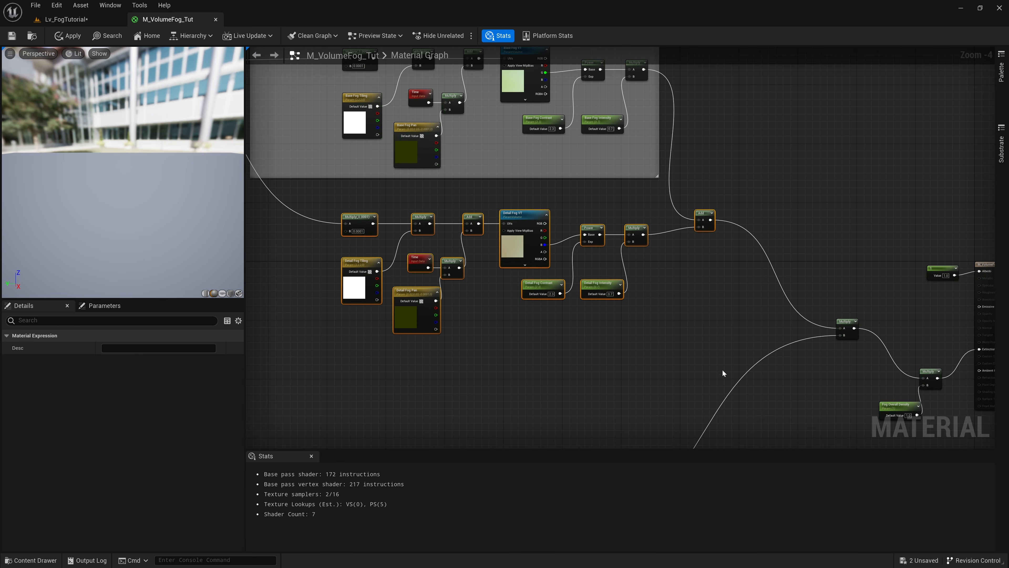
{"action": "key", "text": "c"}
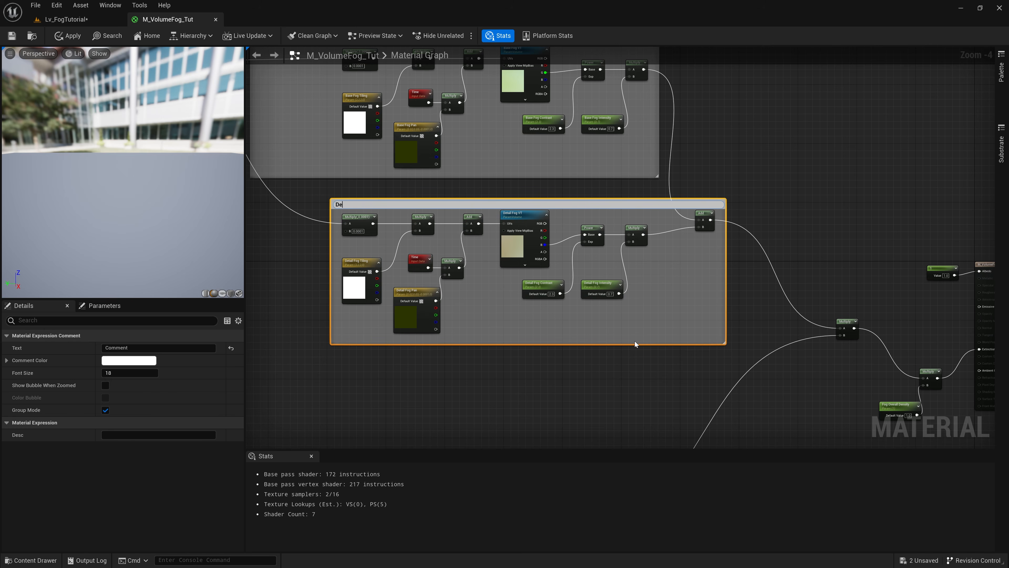
{"action": "type", "text": "Detail Fog"}
{"action": "key", "text": "Return"}
- Set the Detail Fog Tiling parameter's R, G and B default values to 5
{"action": "right_click_drag", "start_coordinate": [404, 179], "coordinate": [460, 218]}
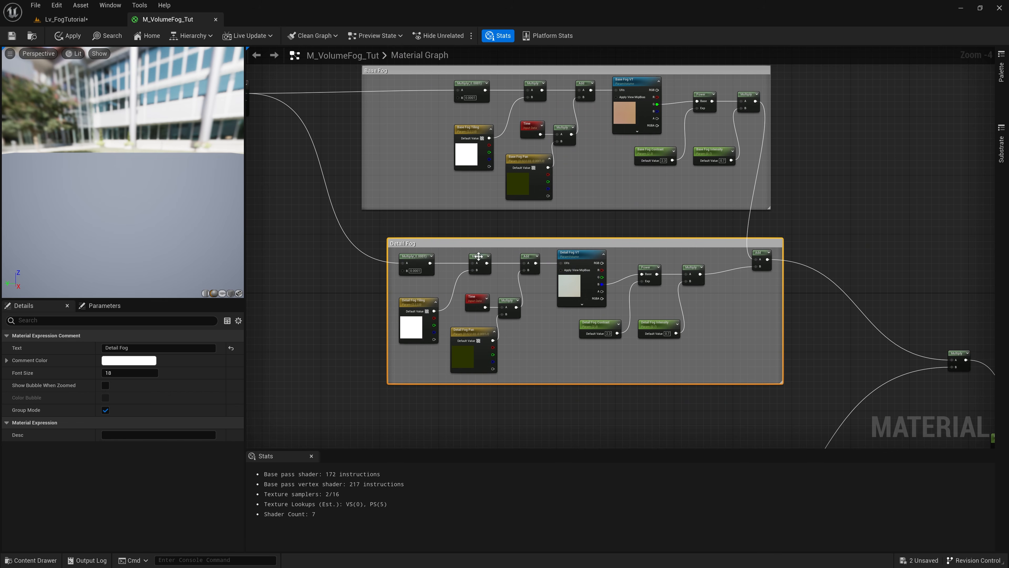
{"action": "left_click", "coordinate": [417, 301]}
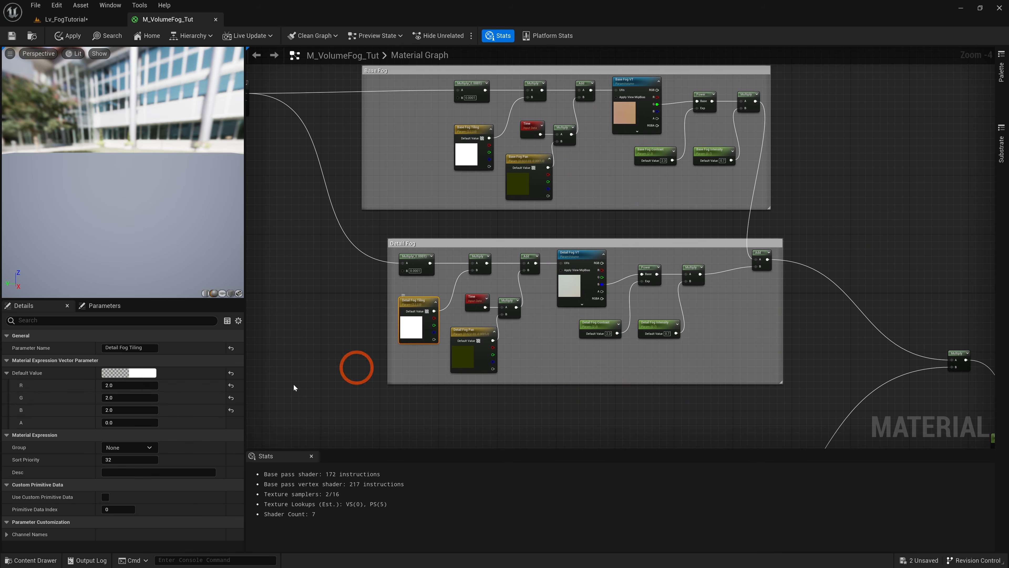
{"action": "left_click", "coordinate": [113, 385]}
{"action": "type", "text": "5"}
{"action": "left_click", "coordinate": [109, 398]}
{"action": "type", "text": "5"}
{"action": "left_click", "coordinate": [108, 410]}
{"action": "type", "text": "5"}
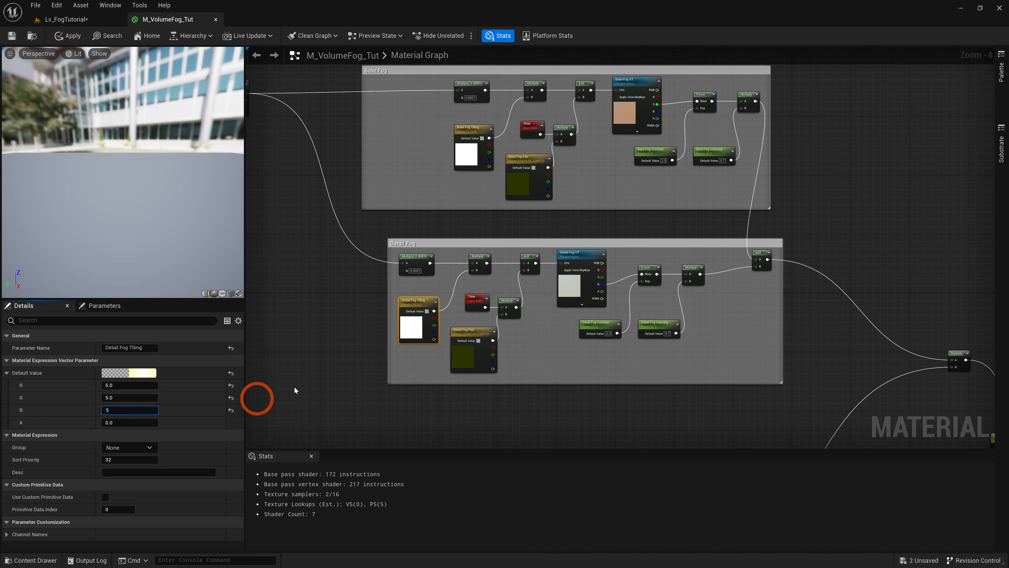
{"action": "left_click", "coordinate": [316, 380]}
- Set the R and G default values of the Base Fog Tiling parameter to 4
{"action": "right_click_drag", "start_coordinate": [386, 224], "coordinate": [411, 269]}
{"action": "left_click", "coordinate": [490, 175]}
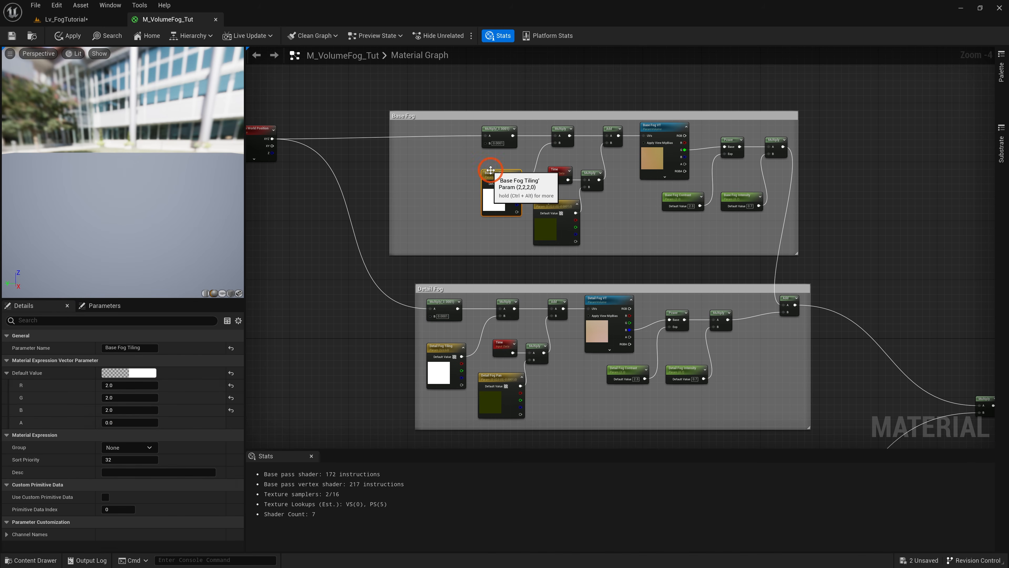
{"action": "left_click", "coordinate": [111, 384]}
{"action": "type", "text": "4"}
{"action": "left_click", "coordinate": [111, 397]}
{"action": "type", "text": "4"}
{"action": "left_click", "coordinate": [326, 396]}
- Set the Detail Fog Pan parameter's R default value to 0.01 and save the material
{"action": "right_click_drag", "start_coordinate": [397, 396], "coordinate": [369, 356]}
{"action": "left_click", "coordinate": [460, 336]}
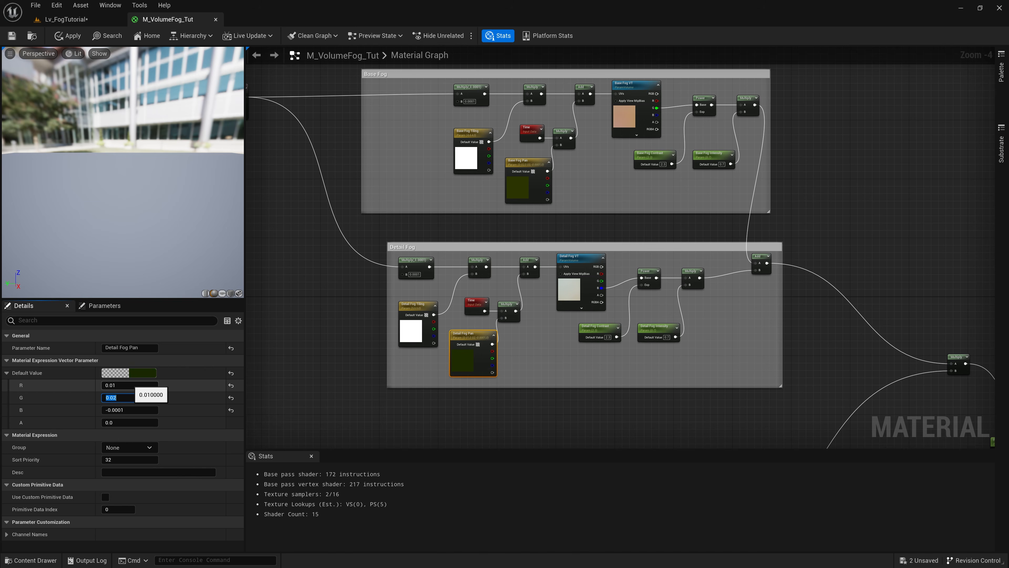
{"action": "right_click_drag", "start_coordinate": [664, 376], "coordinate": [599, 385]}
{"action": "left_click", "coordinate": [532, 335]}
{"action": "left_click", "coordinate": [11, 35]}
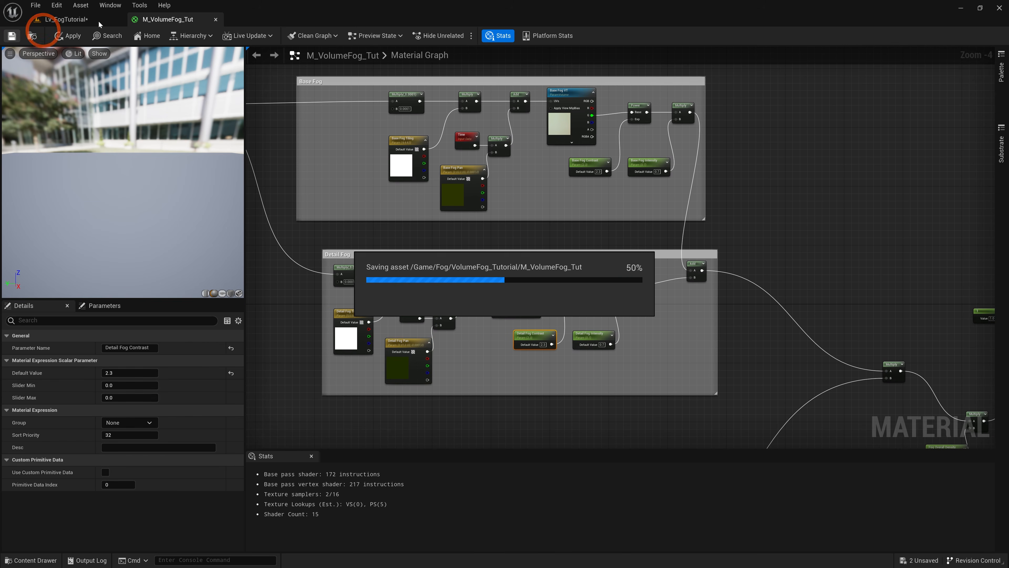
- Return to the Lv_FogTutorial level and examine the combined fog around the cube from ground level and from above
{"action": "left_click", "coordinate": [80, 23]}
{"action": "left_click", "coordinate": [397, 257]}
{"action": "right_click_drag", "start_coordinate": [398, 257], "coordinate": [417, 234]}
{"action": "key", "text": "q"}
{"action": "scroll", "coordinate": [432, 243], "scroll_direction": "up", "scroll_amount": 2}
{"action": "key", "text": "e"}
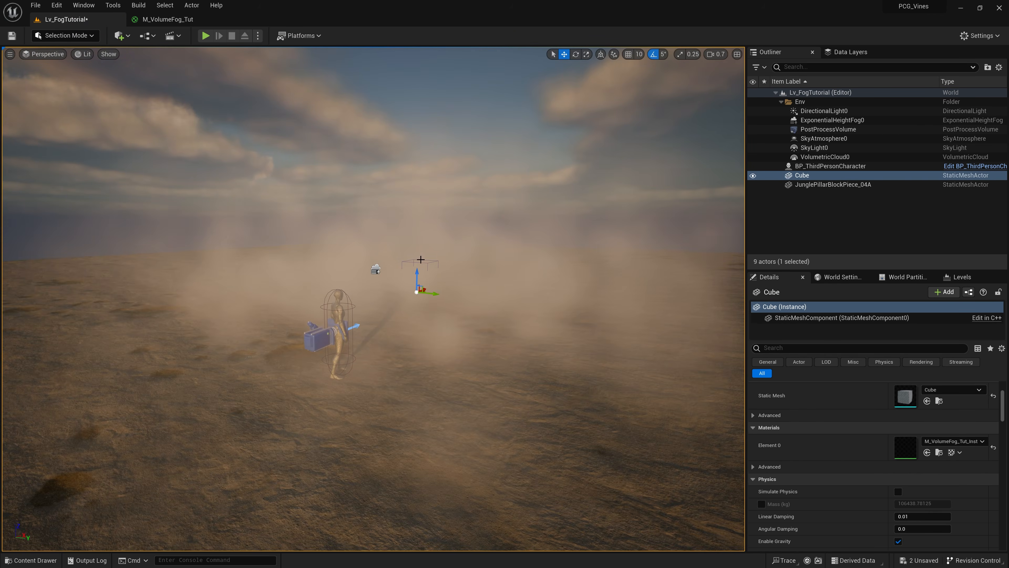
{"action": "mouse_move", "coordinate": [416, 278]}
{"action": "left_mouse_down"}
{"action": "mouse_move", "coordinate": [417, 260]}
{"action": "mouse_move", "coordinate": [417, 276]}
{"action": "left_mouse_up"}
{"action": "key", "text": "e"}
{"action": "right_click_drag", "start_coordinate": [437, 293], "coordinate": [448, 345]}
{"action": "scroll", "coordinate": [458, 350], "scroll_direction": "up", "scroll_amount": 3}
{"action": "key", "text": "q"}
{"action": "key", "text": "e"}
{"action": "key", "text": "s"}
{"action": "right_click_drag", "start_coordinate": [507, 254], "coordinate": [508, 259]}
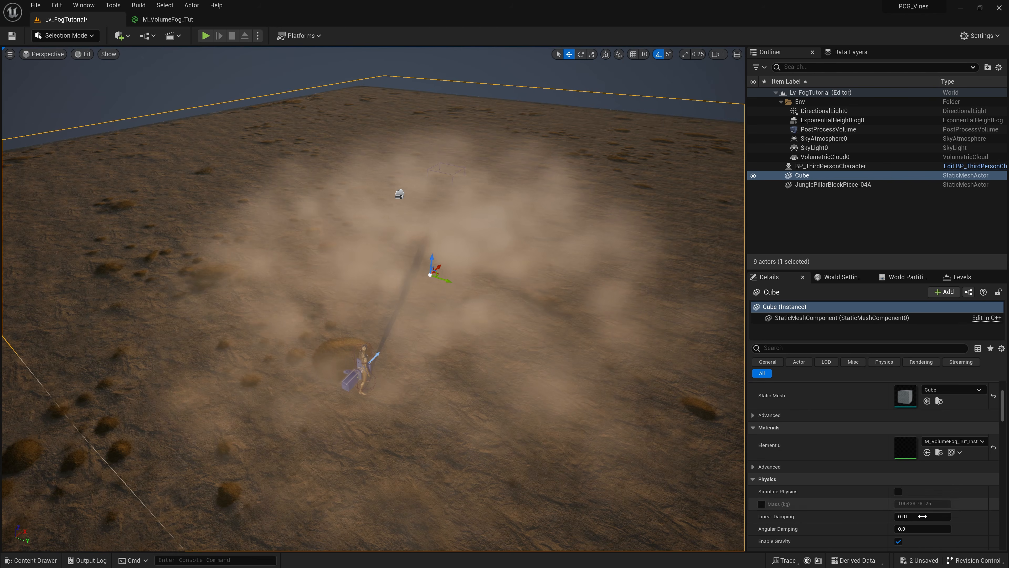
- Open the Cube's M_VolumeFog_Tut_Inst material instance and arrange its window so the parameters show beside the fog
{"action": "scroll", "coordinate": [827, 471], "scroll_direction": "down", "scroll_amount": 3}
{"action": "scroll", "coordinate": [874, 455], "scroll_direction": "up", "scroll_amount": 2}
{"action": "scroll", "coordinate": [886, 454], "scroll_direction": "up", "scroll_amount": 2}
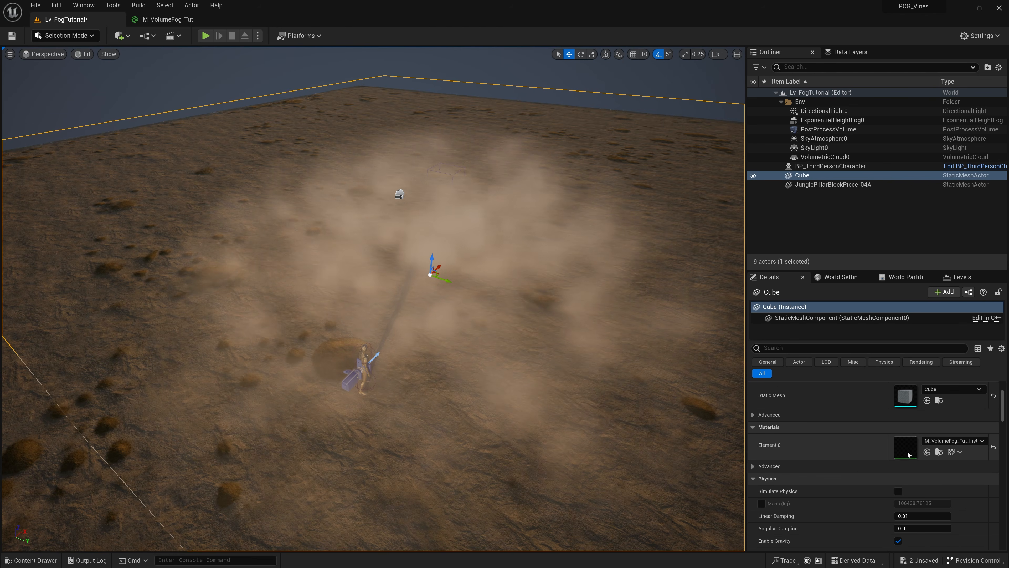
{"action": "double_click", "coordinate": [909, 451]}
{"action": "left_click_drag", "start_coordinate": [65, 564], "coordinate": [455, 544]}
{"action": "left_click_drag", "start_coordinate": [632, 65], "coordinate": [817, 76]}
{"action": "left_click", "coordinate": [760, 87]}
{"action": "left_click_drag", "start_coordinate": [719, 206], "coordinate": [679, 206]}
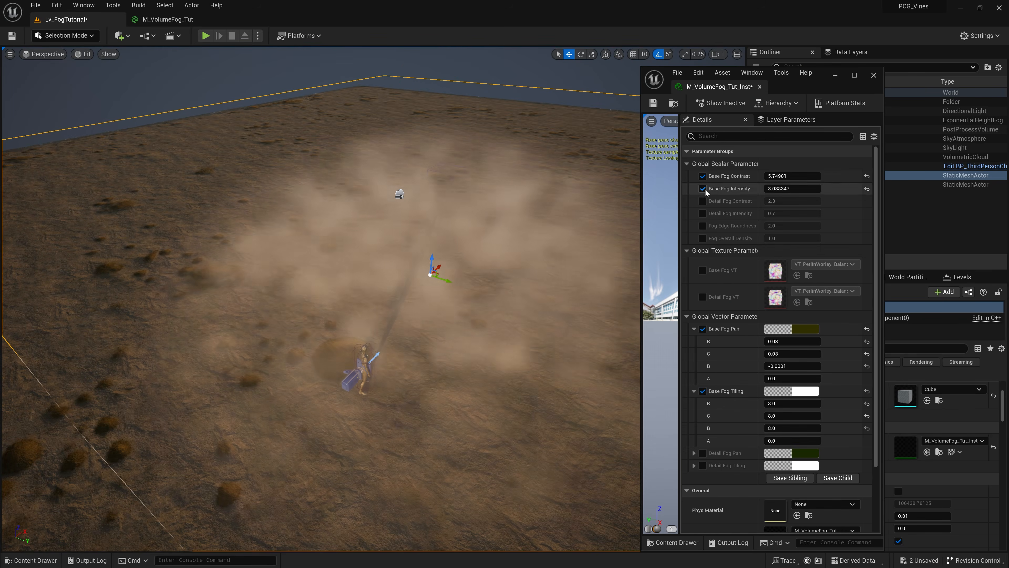
- Enable the Detail Fog Intensity and Fog Overall Density overrides, and set Fog Overall Density to 3
{"action": "left_click", "coordinate": [703, 214]}
{"action": "left_click", "coordinate": [703, 238]}
{"action": "left_click", "coordinate": [782, 237]}
{"action": "type", "text": "3"}
{"action": "right_click_drag", "start_coordinate": [345, 239], "coordinate": [347, 253]}
{"action": "scroll", "coordinate": [345, 243], "scroll_direction": "down", "scroll_amount": 1}
- Isolate the detail fog with Base Fog Intensity 0, Detail Fog Intensity 1, Detail Fog Tiling RGB 12 and Detail Fog Contrast about 3.45
{"action": "left_click", "coordinate": [781, 188]}
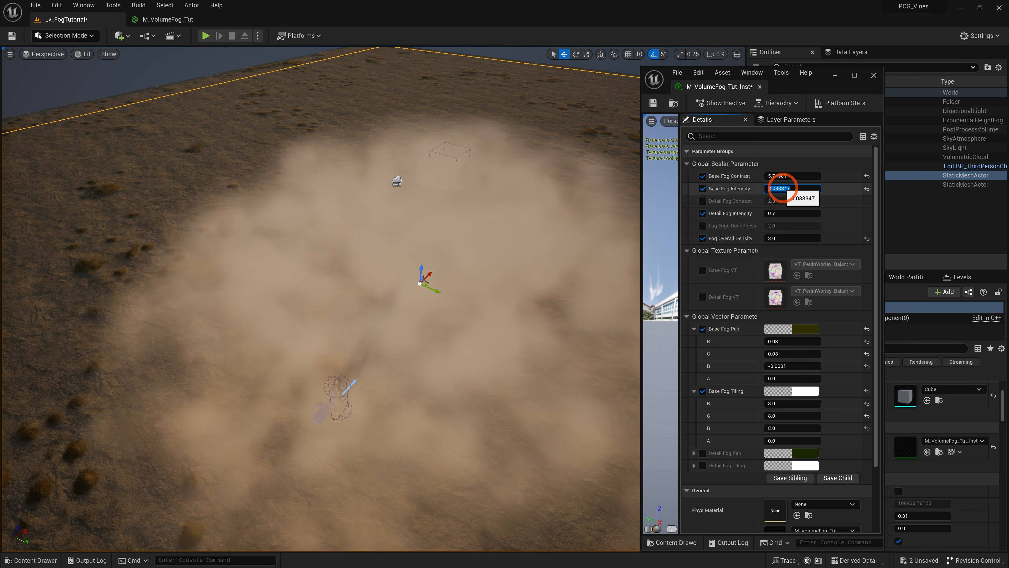
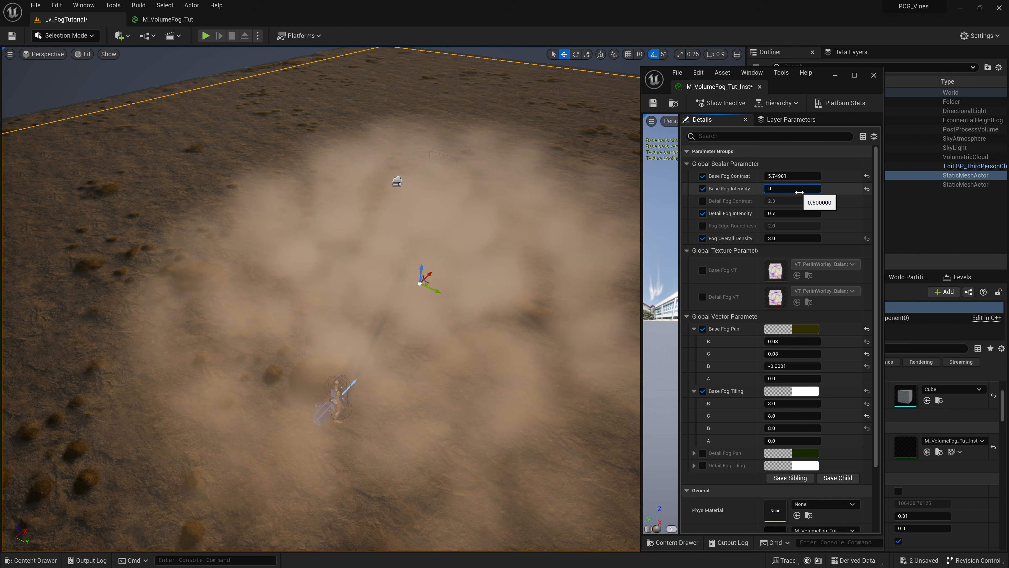
{"action": "left_click", "coordinate": [800, 192]}
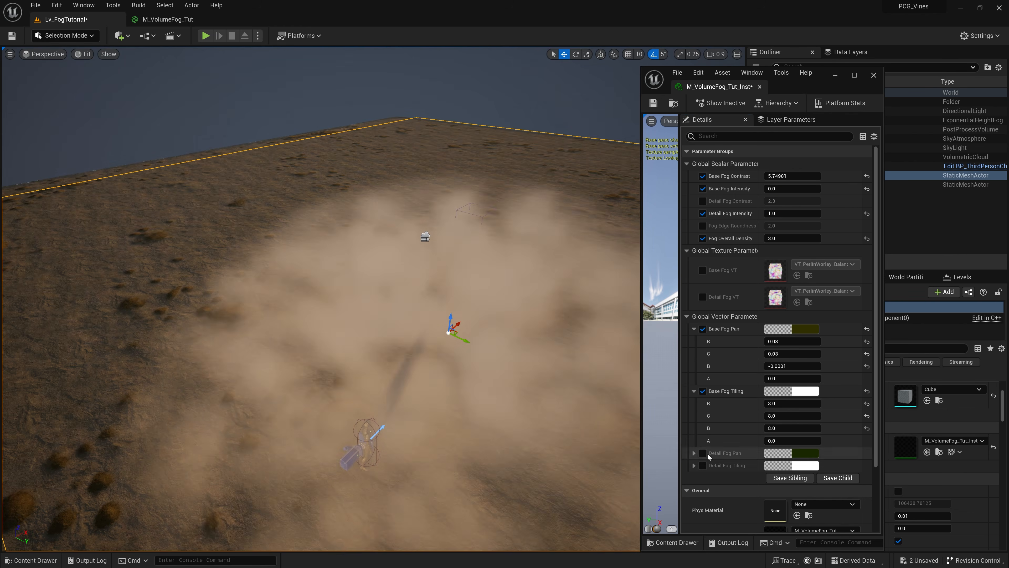
{"action": "left_click", "coordinate": [774, 375]}
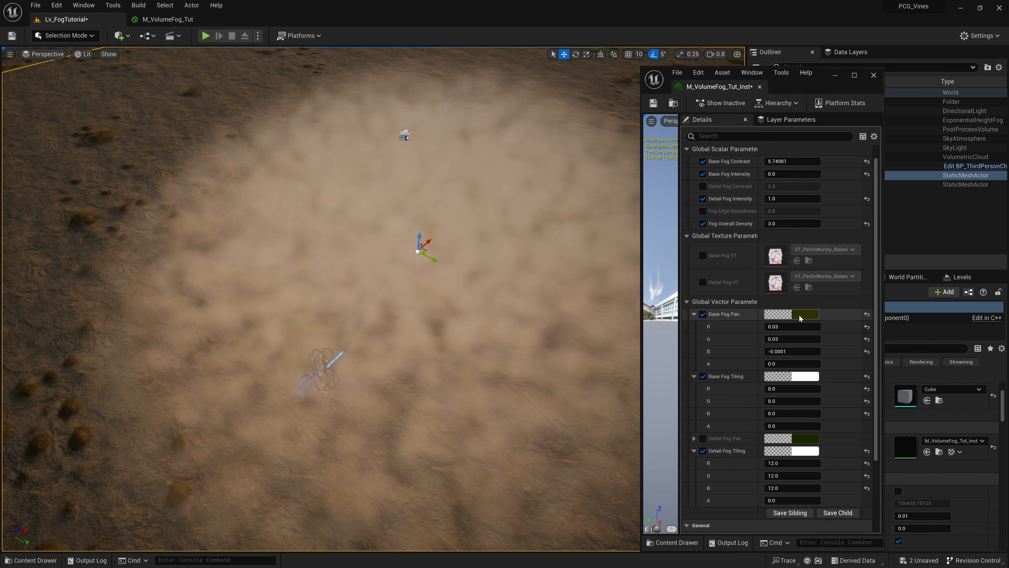
{"action": "left_click", "coordinate": [799, 201]}
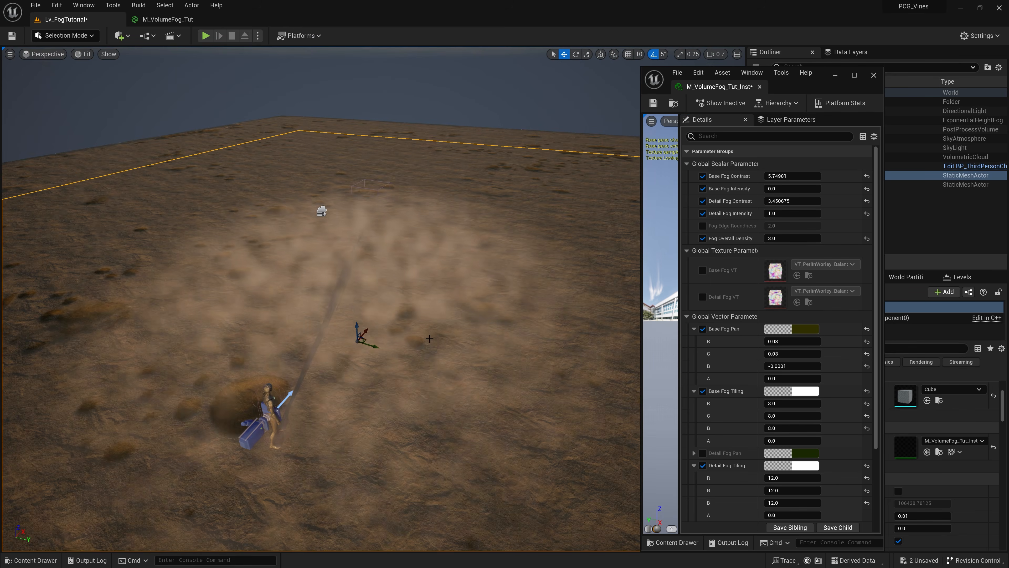
- Place a point light inside the fog area
{"action": "left_click_drag", "start_coordinate": [359, 334], "coordinate": [479, 284]}
{"action": "right_click_drag", "start_coordinate": [479, 283], "coordinate": [417, 246]}
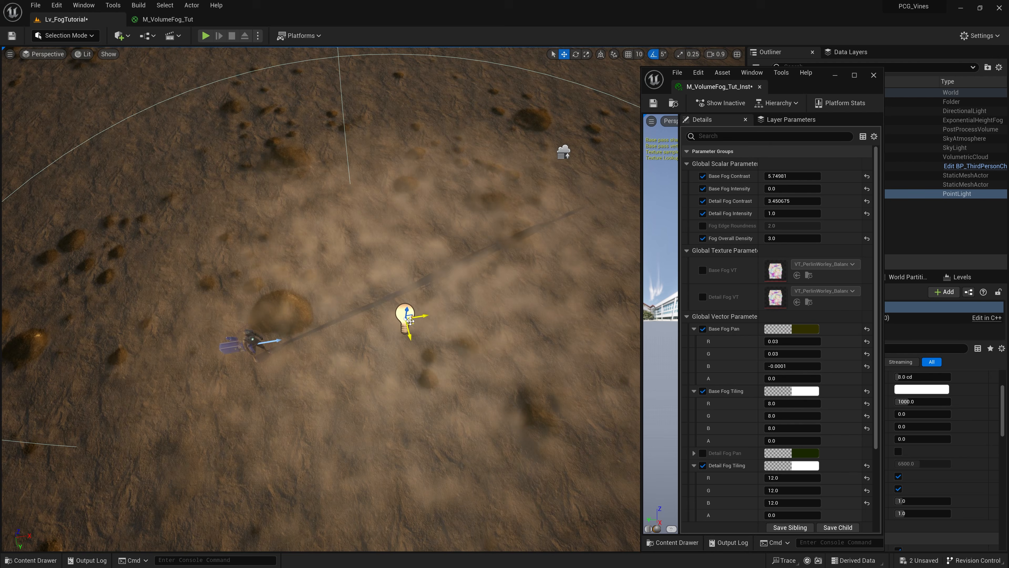
{"action": "right_click_drag", "start_coordinate": [381, 205], "coordinate": [413, 195]}
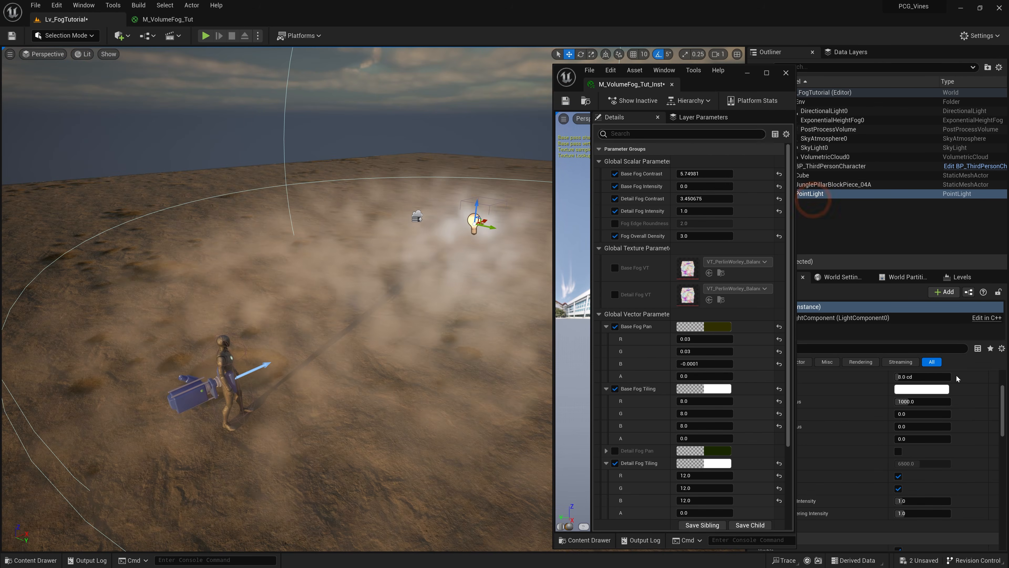
- Set the point light's intensity to about 26.4 cd and attenuation radius to about 1603, and raise it above the ground
{"action": "left_click_drag", "start_coordinate": [914, 376], "coordinate": [926, 401]}
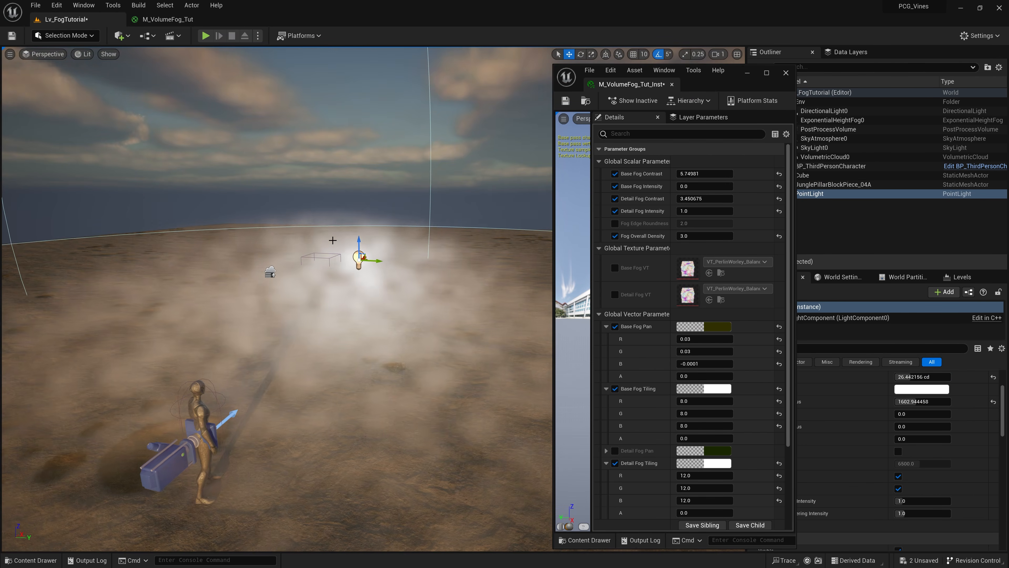
{"action": "left_click_drag", "start_coordinate": [364, 256], "coordinate": [370, 223]}
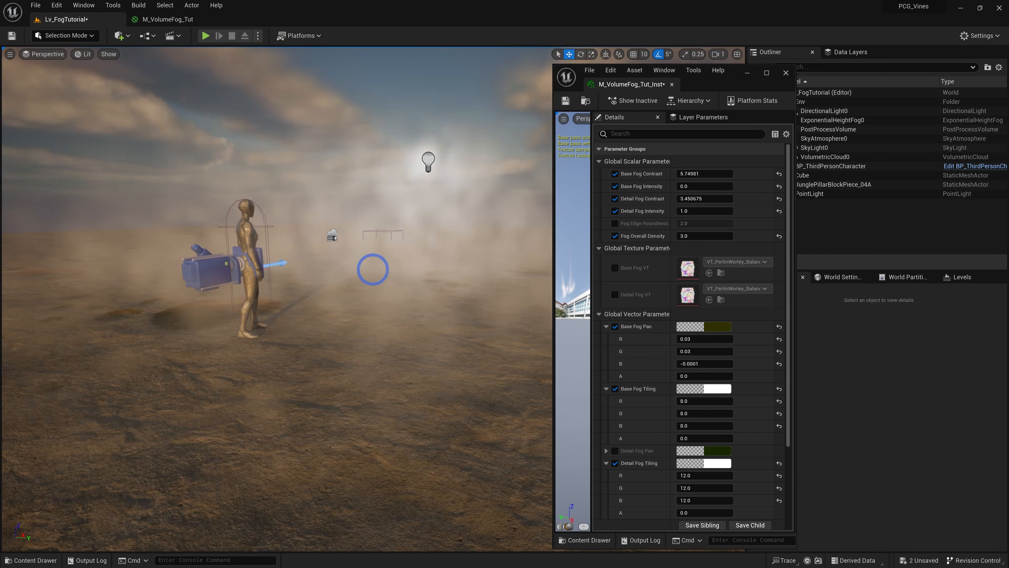
{"action": "right_click_drag", "start_coordinate": [374, 270], "coordinate": [563, 296]}
- Tune the detail layer to a Detail Fog Contrast of about 4.33 and a Detail Fog Intensity of 0.6
{"action": "left_click_drag", "start_coordinate": [704, 198], "coordinate": [740, 198]}
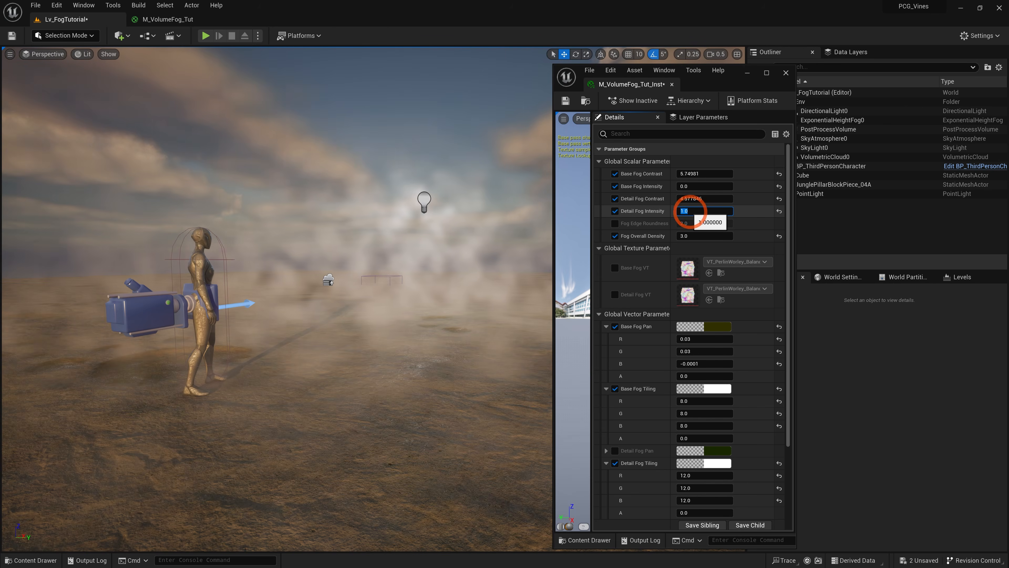
{"action": "type", "text": "0.4"}
{"action": "key", "text": "Return"}
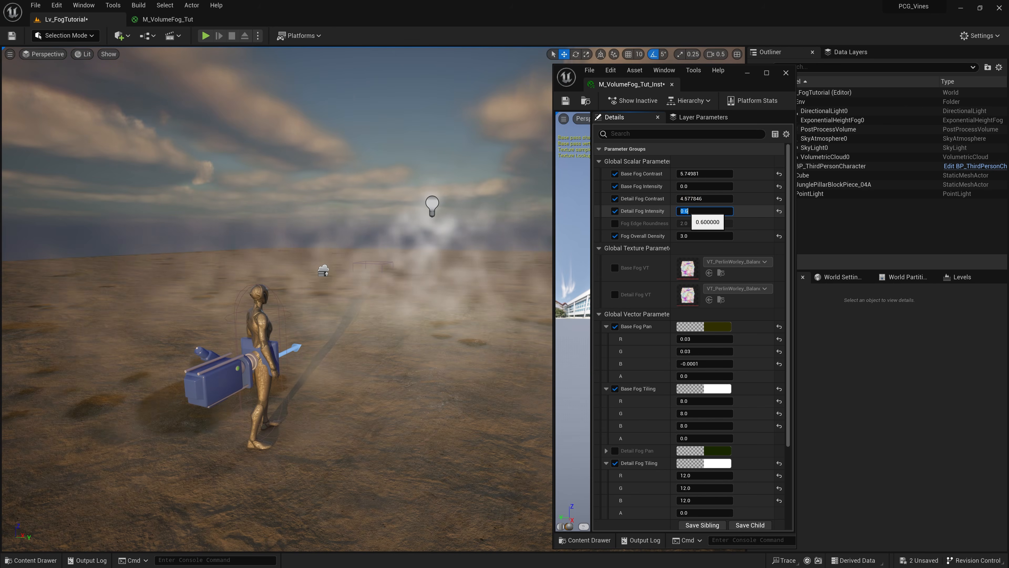
{"action": "left_click_drag", "start_coordinate": [721, 198], "coordinate": [714, 198]}
{"action": "right_click_drag", "start_coordinate": [461, 293], "coordinate": [449, 277]}
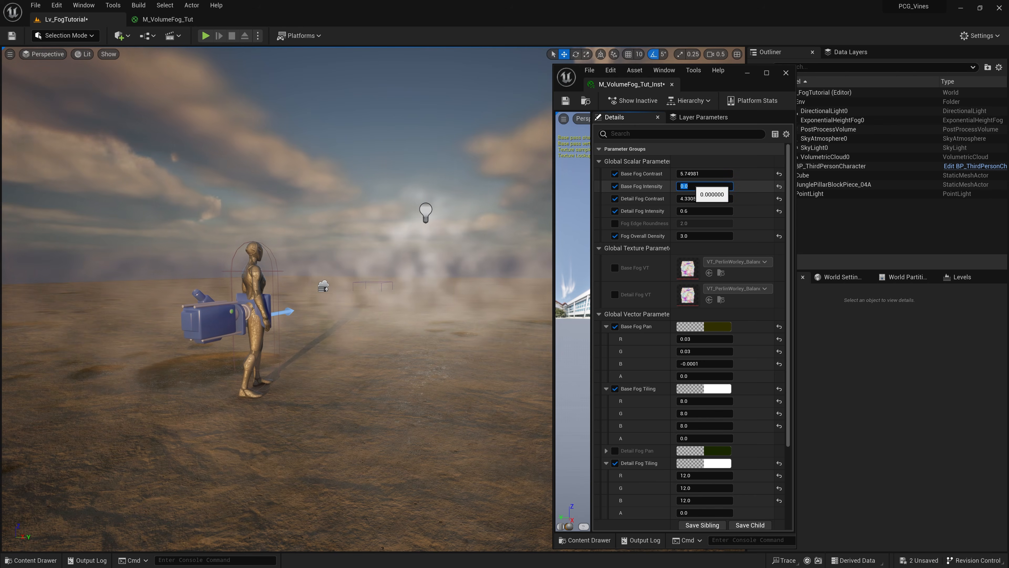
- Isolate the base fog by setting Detail Fog Intensity to 0 and Base Fog Intensity to 0.7
{"action": "left_click", "coordinate": [699, 214]}
{"action": "type", "text": "0.6"}
{"action": "key", "text": "Return"}
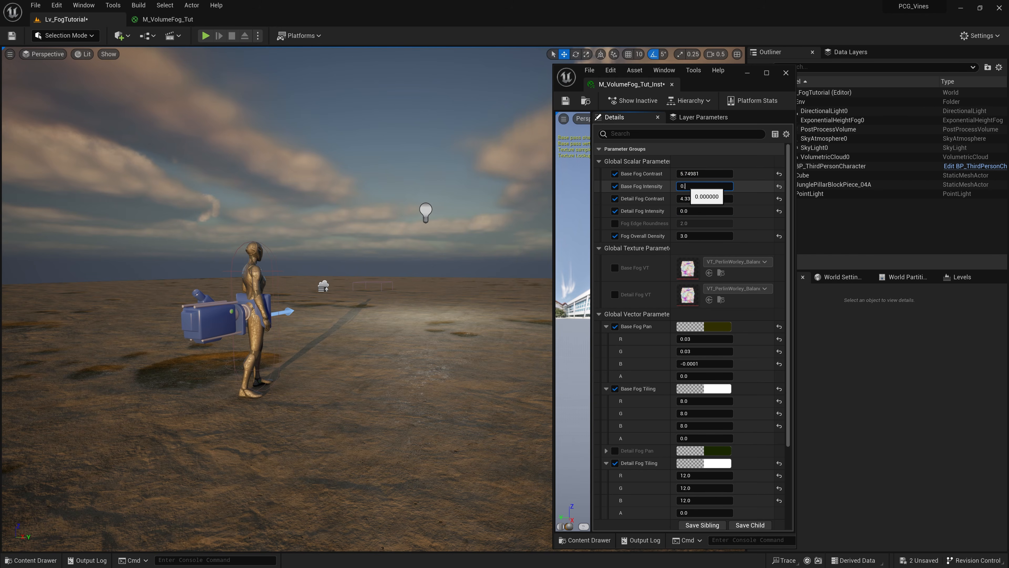
- Inspect the lit base fog around the character and raise Base Fog Contrast to about 6.96
{"action": "key", "text": "w"}
{"action": "right_click_drag", "start_coordinate": [341, 278], "coordinate": [318, 290]}
{"action": "key", "text": "e"}
{"action": "scroll", "coordinate": [343, 275], "scroll_direction": "up", "scroll_amount": 1}
{"action": "key", "text": "e"}
{"action": "scroll", "coordinate": [342, 275], "scroll_direction": "up", "scroll_amount": 1}
{"action": "key", "text": "d"}
{"action": "key", "text": "q"}
{"action": "key", "text": "e"}
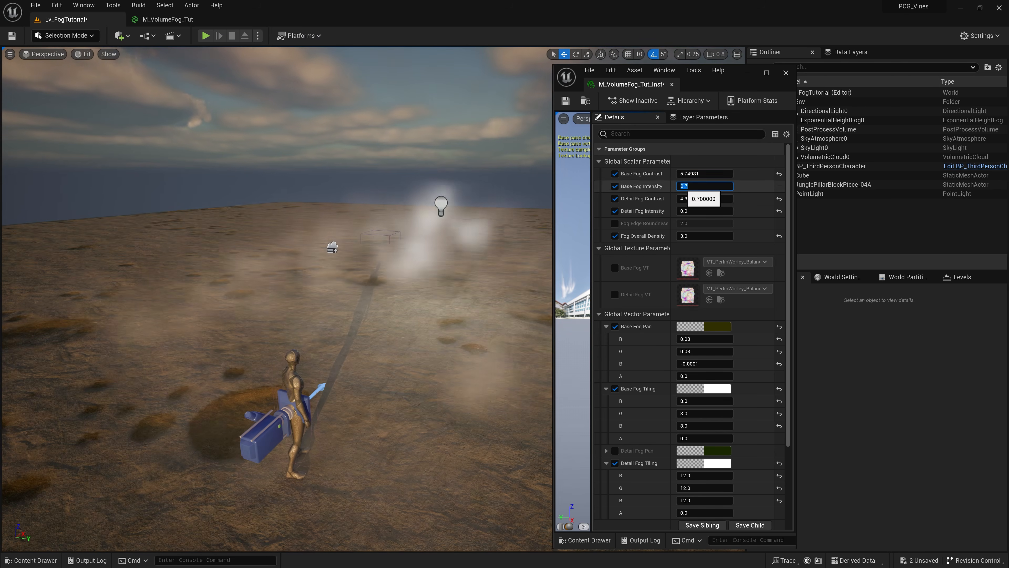
{"action": "left_click_drag", "start_coordinate": [694, 174], "coordinate": [698, 174]}
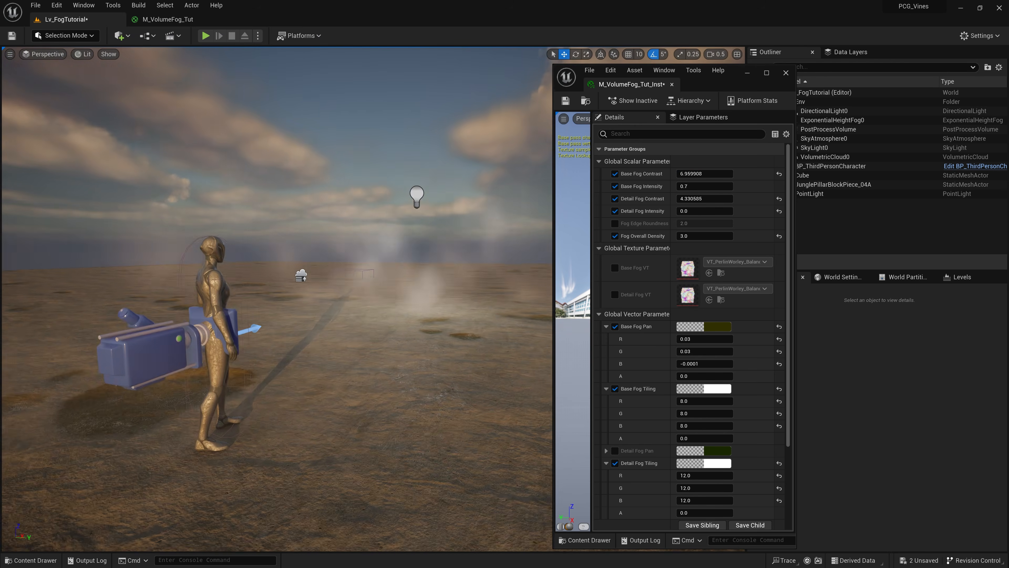
- Set the Base Fog Tiling to 6 in its R, G and B channels
{"action": "scroll", "coordinate": [691, 357], "scroll_direction": "down", "scroll_amount": 3}
{"action": "left_click", "coordinate": [687, 327]}
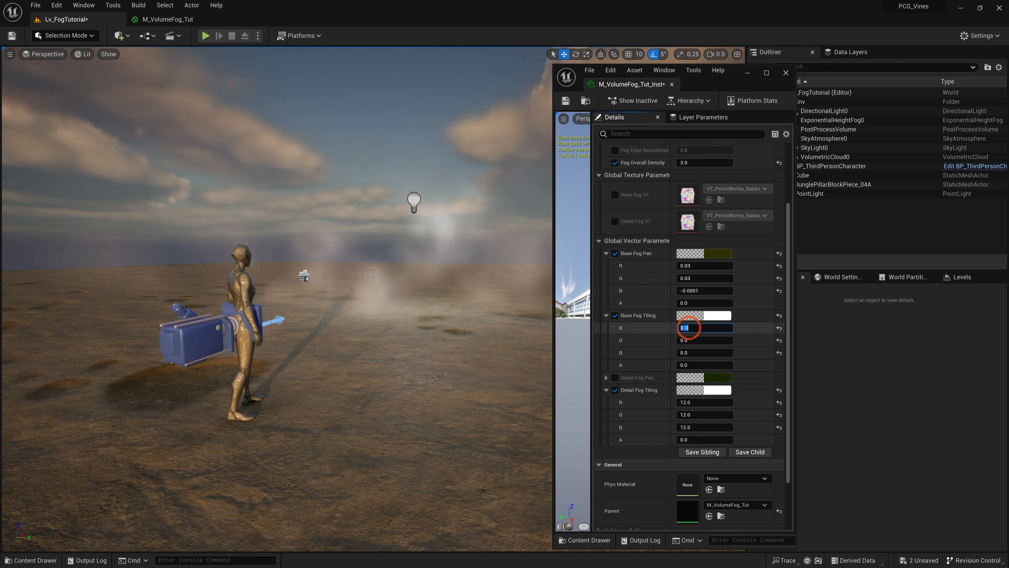
{"action": "type", "text": "6"}
{"action": "key", "text": "Tab"}
{"action": "type", "text": "6"}
{"action": "key", "text": "Tab"}
{"action": "type", "text": "6"}
{"action": "key", "text": "Return"}
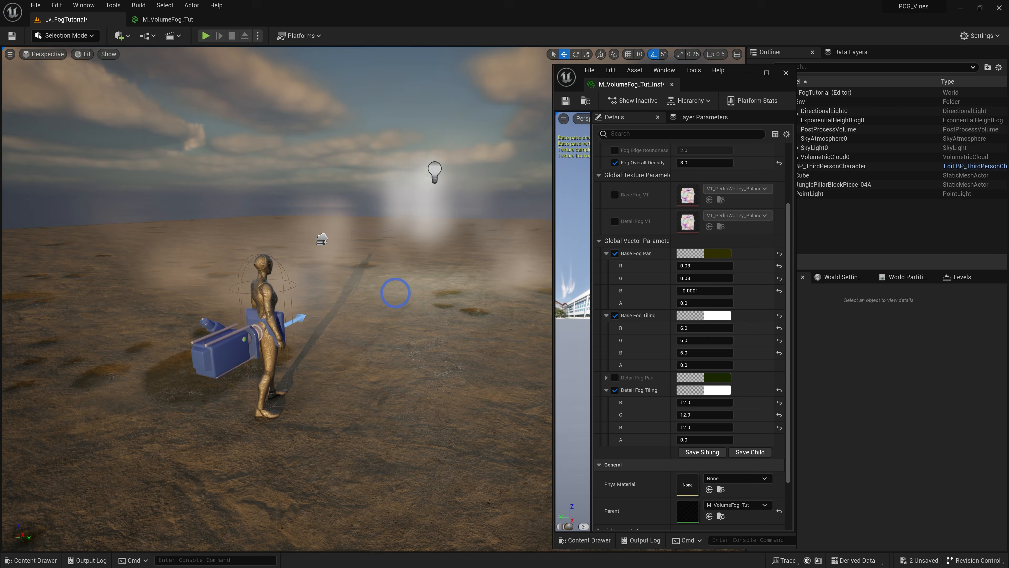
- Inspect the fog around the character and add the JungleCamp_Green and JunglePillarBlockPiece_01B meshes to the level
{"action": "key", "text": "e"}
{"action": "right_click_drag", "start_coordinate": [395, 292], "coordinate": [389, 298]}
{"action": "scroll", "coordinate": [666, 217], "scroll_direction": "up", "scroll_amount": 3}
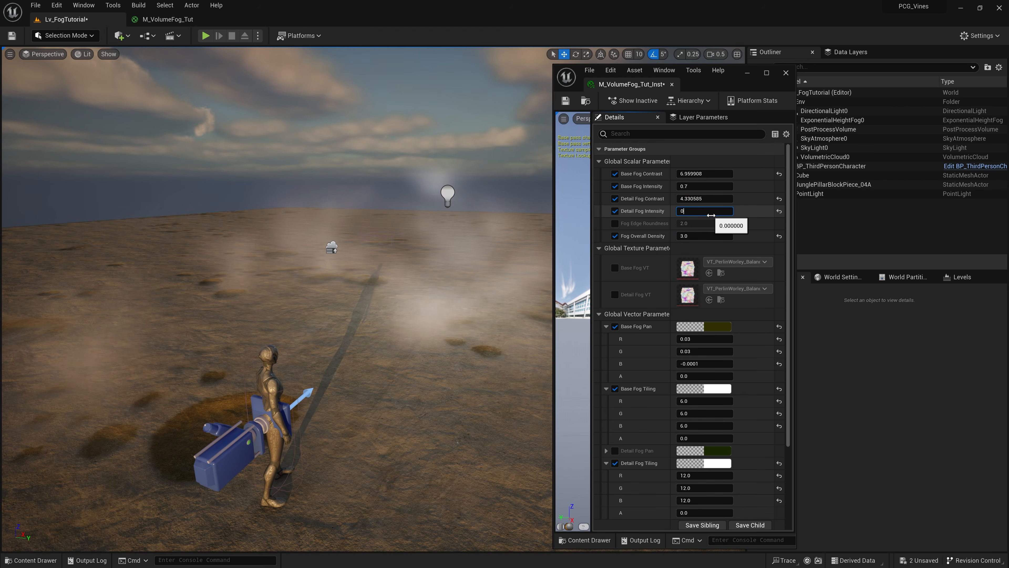
{"action": "right_click_drag", "start_coordinate": [376, 286], "coordinate": [372, 350]}
{"action": "key", "text": "q"}
{"action": "key", "text": "ctrl+space"}
{"action": "left_click", "coordinate": [79, 408]}
{"action": "key", "text": "ctrl+space"}
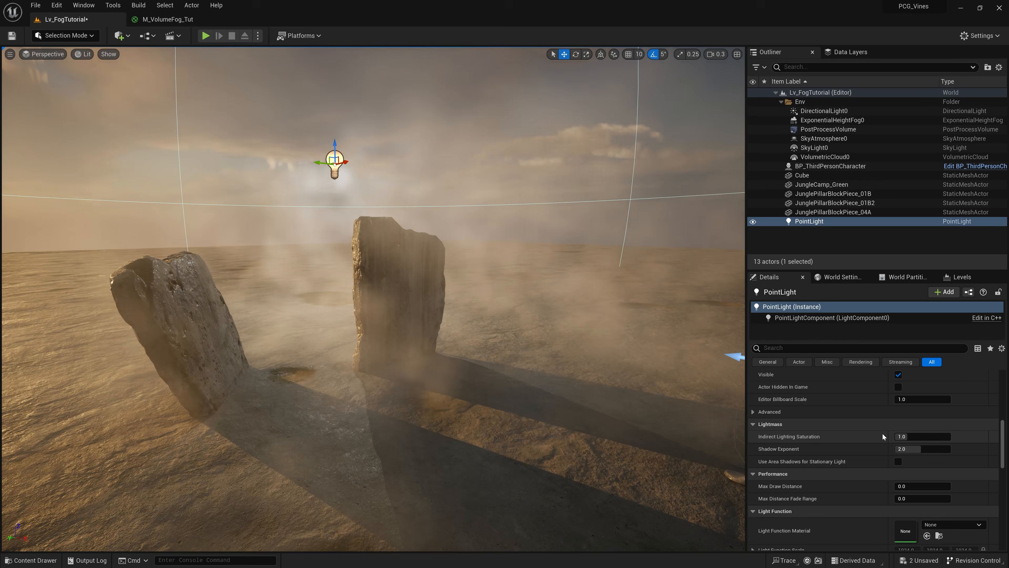
- Change the point light's color to a turquoise green and filter its properties by "volume"
{"action": "left_click", "coordinate": [886, 431]}
{"action": "left_click", "coordinate": [769, 395]}
{"action": "left_click_drag", "start_coordinate": [769, 394], "coordinate": [735, 417]}
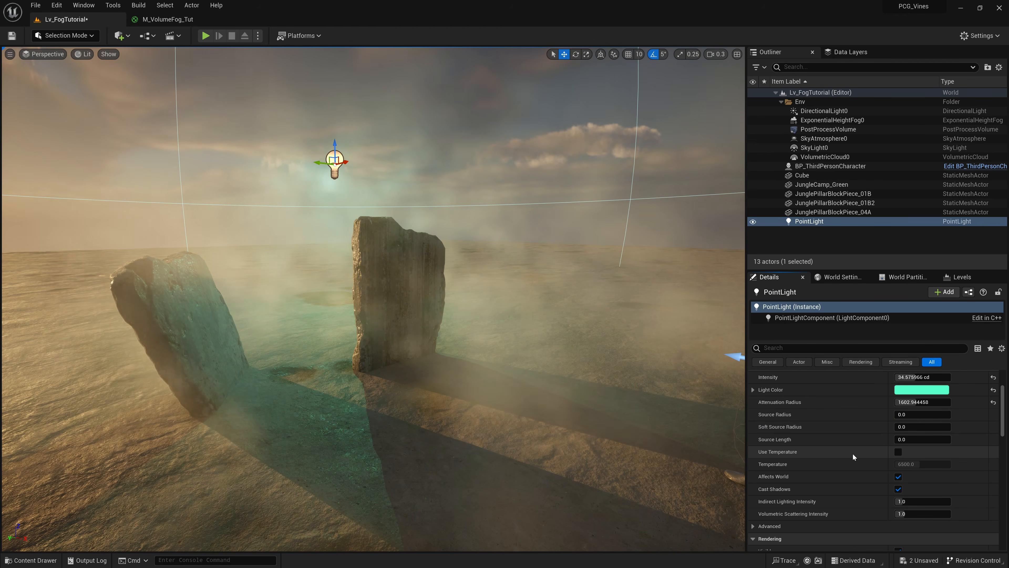
{"action": "scroll", "coordinate": [858, 455], "scroll_direction": "down", "scroll_amount": 2}
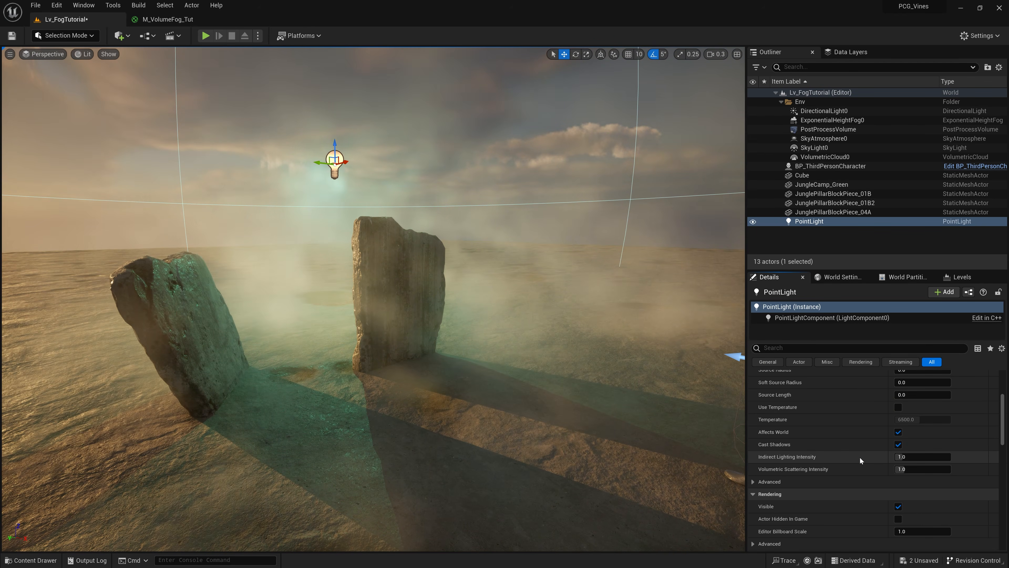
{"action": "scroll", "coordinate": [860, 457], "scroll_direction": "up", "scroll_amount": 3}
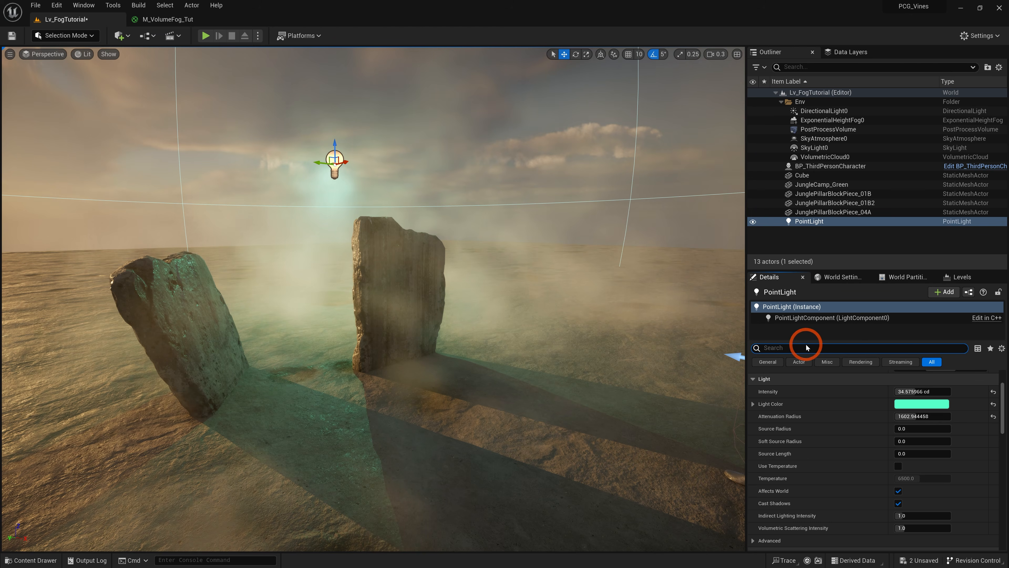
{"action": "type", "text": "volume"}
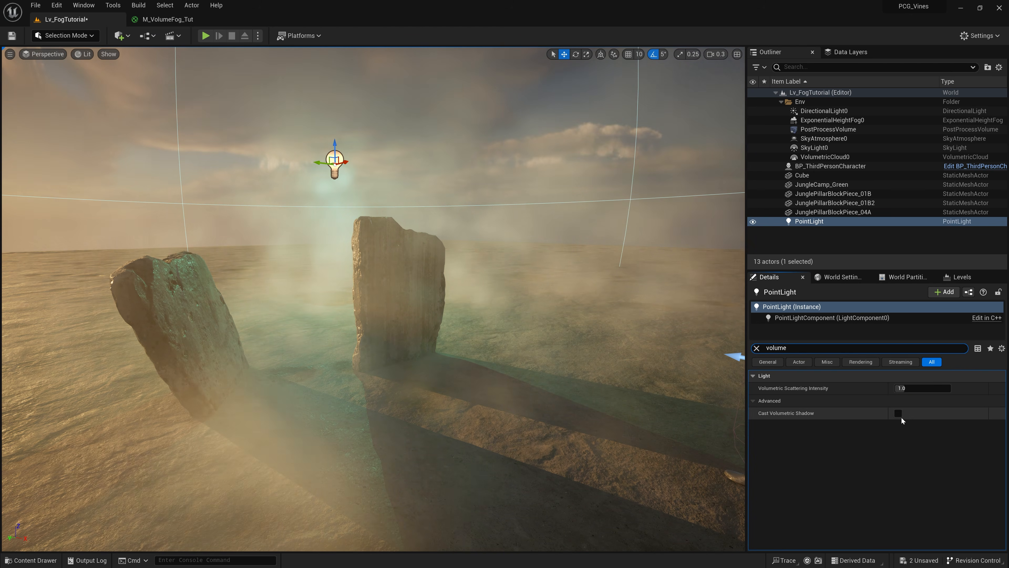
- Toggle the directional light's visibility and examine the fog around the pillars and the turquoise point light
{"action": "key", "text": "w"}
{"action": "mouse_move", "coordinate": [379, 315]}
{"action": "right_mouse_down"}
{"action": "mouse_move", "coordinate": [372, 320]}
{"action": "mouse_move", "coordinate": [399, 321]}
{"action": "mouse_move", "coordinate": [392, 338]}
{"action": "mouse_move", "coordinate": [382, 318]}
{"action": "mouse_move", "coordinate": [389, 298]}
{"action": "right_mouse_up"}
{"action": "key", "text": "a"}
{"action": "key", "text": "d"}
{"action": "left_click", "coordinate": [753, 110]}
{"action": "left_click_drag", "start_coordinate": [492, 163], "coordinate": [483, 149]}
{"action": "right_click_drag", "start_coordinate": [483, 149], "coordinate": [479, 153]}
{"action": "key", "text": "d"}
{"action": "left_click_drag", "start_coordinate": [477, 159], "coordinate": [507, 102]}
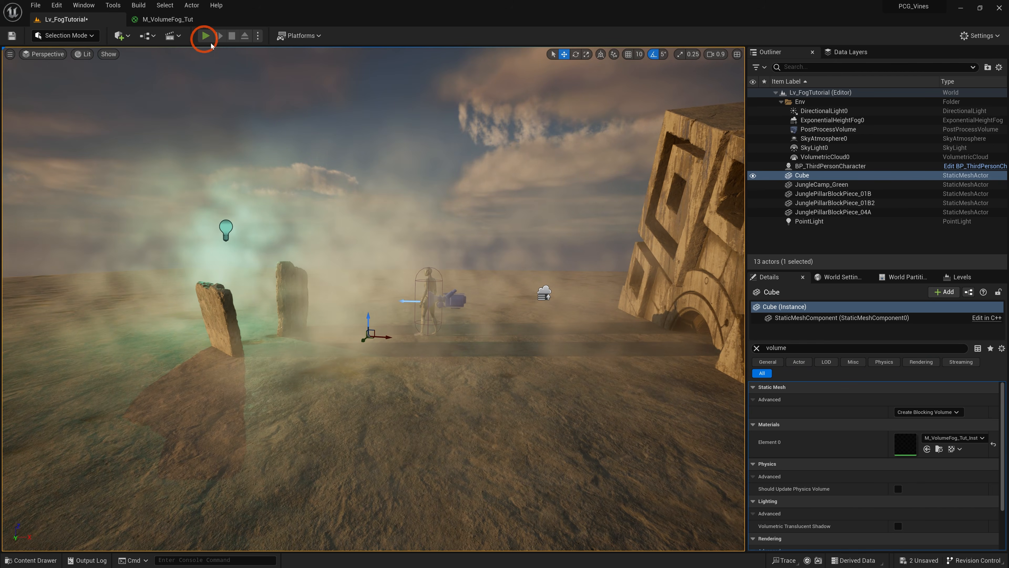
- Play the level to test how the character moves around the fog volume, and end the play session
{"action": "left_click", "coordinate": [206, 36]}
{"action": "key", "text": "a"}
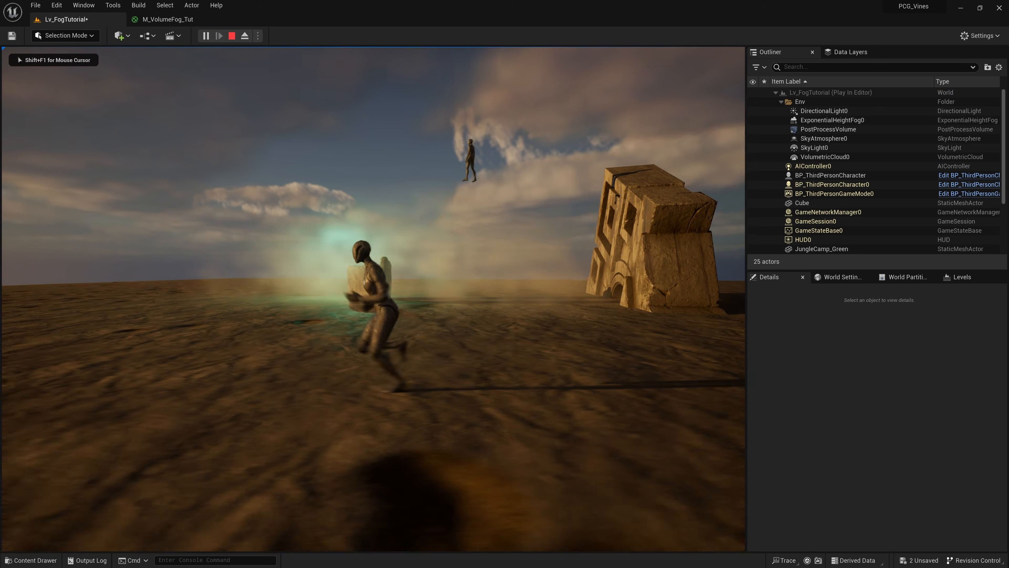
{"action": "key", "text": "w"}
{"action": "key", "text": "d"}
{"action": "key", "text": "w"}
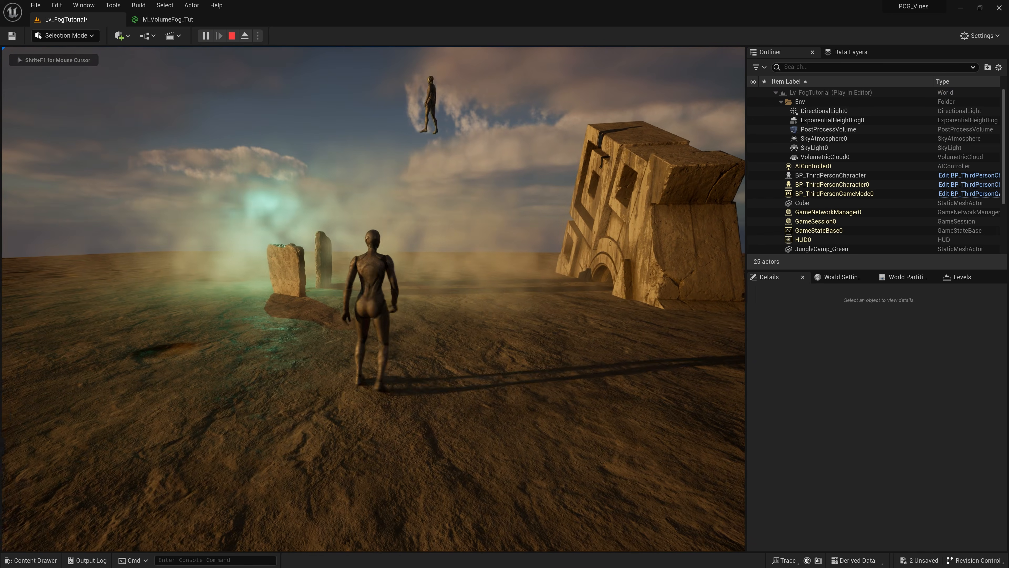
{"action": "key", "text": "a"}
{"action": "key", "text": "Escape"}
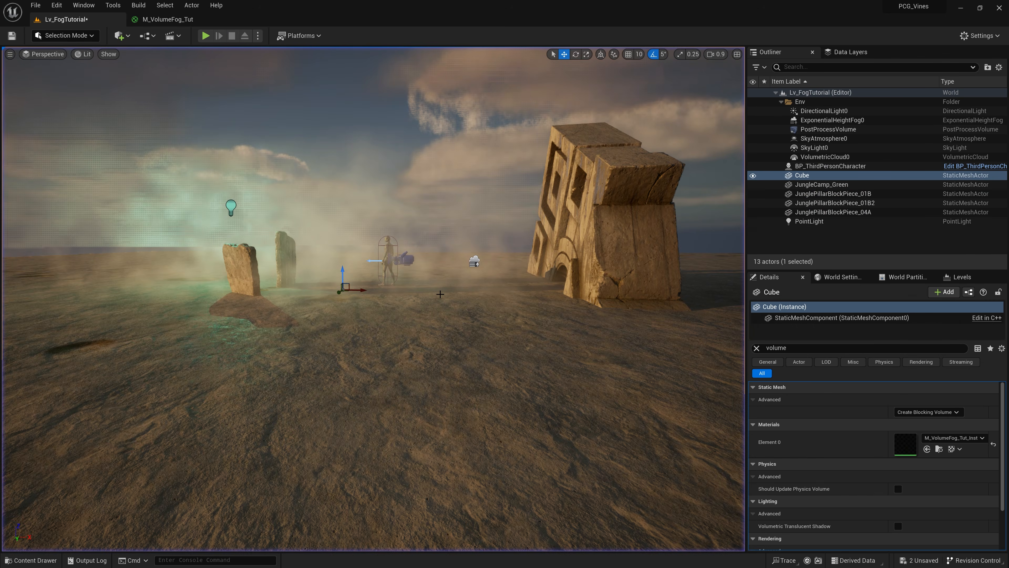
- Set the fog cube's Collision Presets to NoCollision and save the level
{"action": "type", "text": "coilli"}
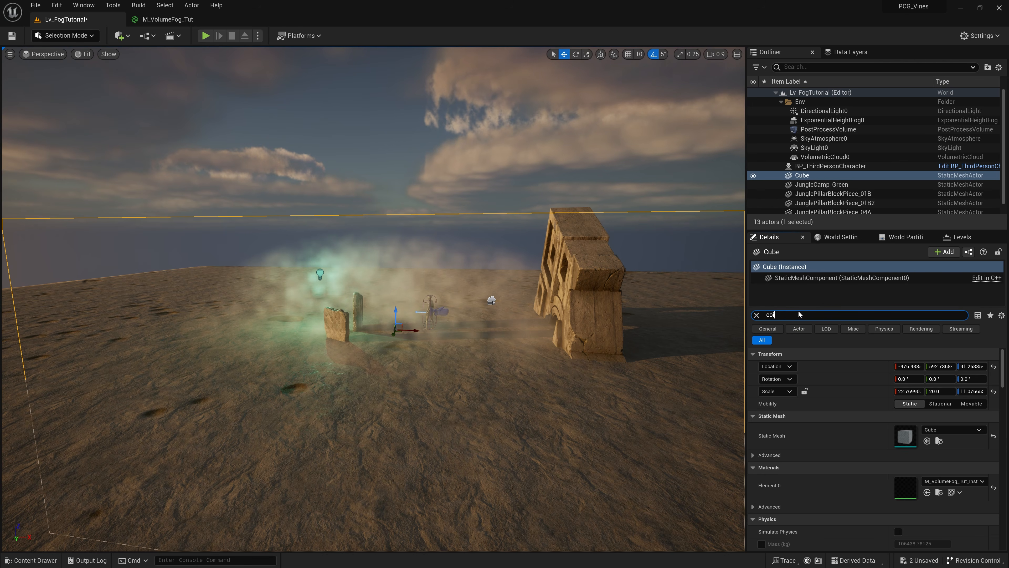
{"action": "key", "text": "BackSpace"}
{"action": "type", "text": "llision"}
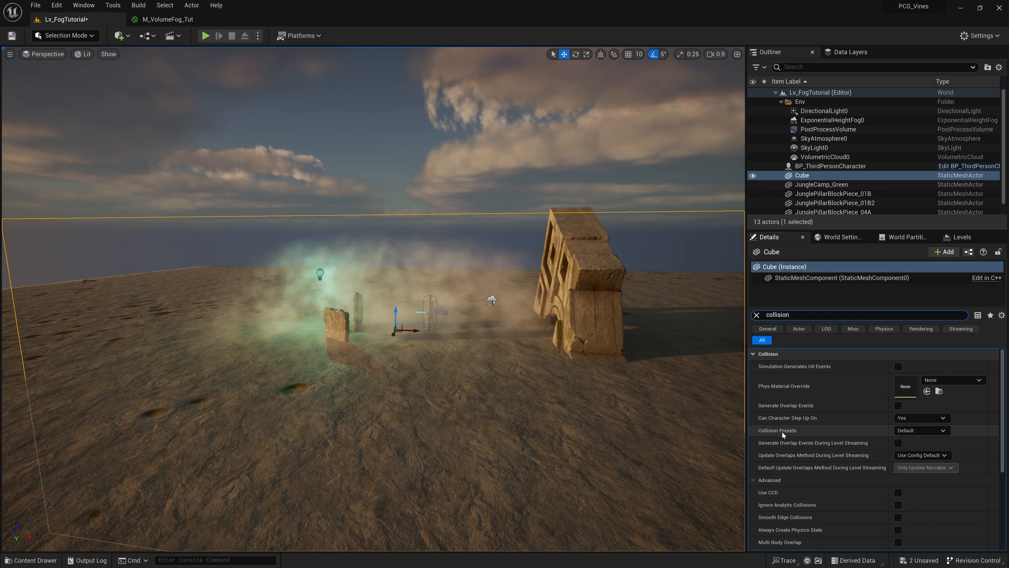
{"action": "left_click", "coordinate": [918, 434]}
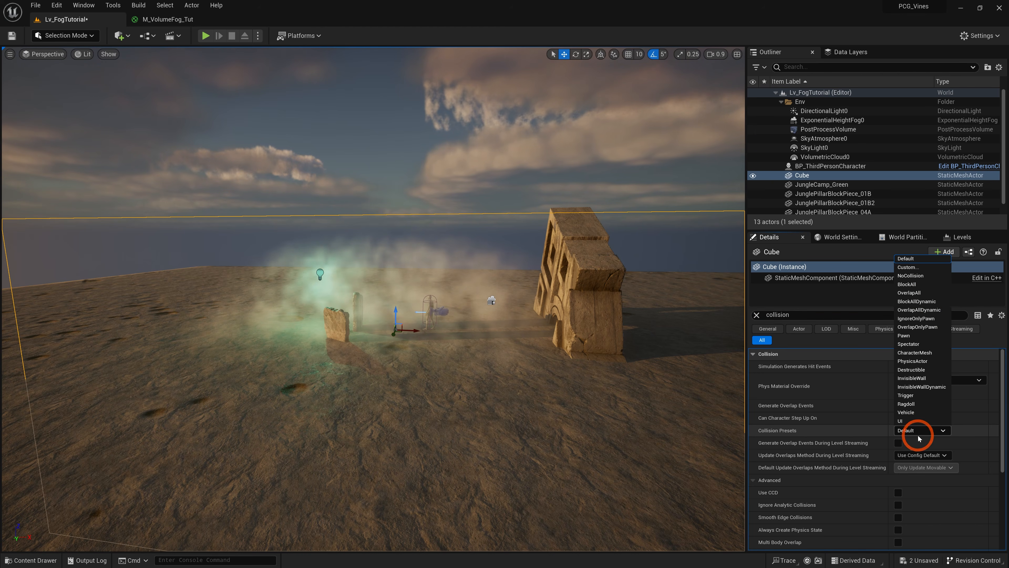
{"action": "left_click", "coordinate": [921, 278]}
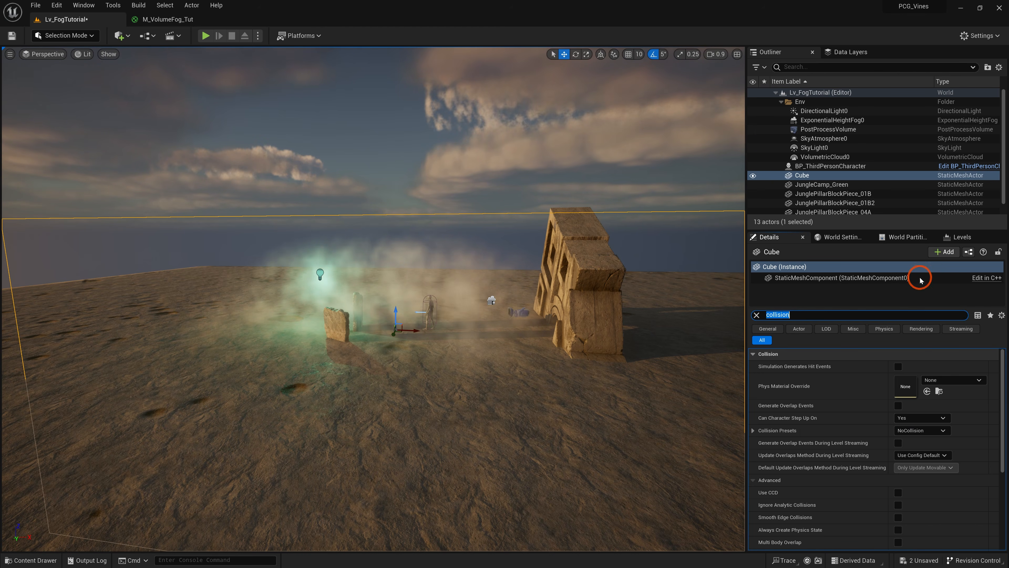
{"action": "right_click_drag", "start_coordinate": [416, 272], "coordinate": [417, 284]}
{"action": "key", "text": "ctrl+s"}
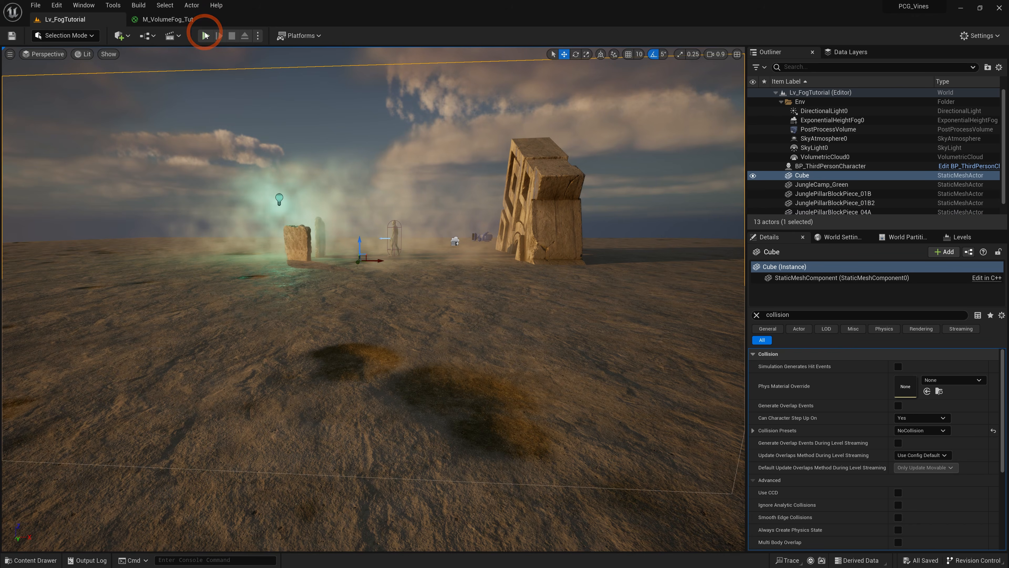
- Play the level again and run the character into the fog among the pillars
{"action": "left_click", "coordinate": [205, 35]}
{"action": "key", "text": "w"}
{"action": "key", "text": "w"}
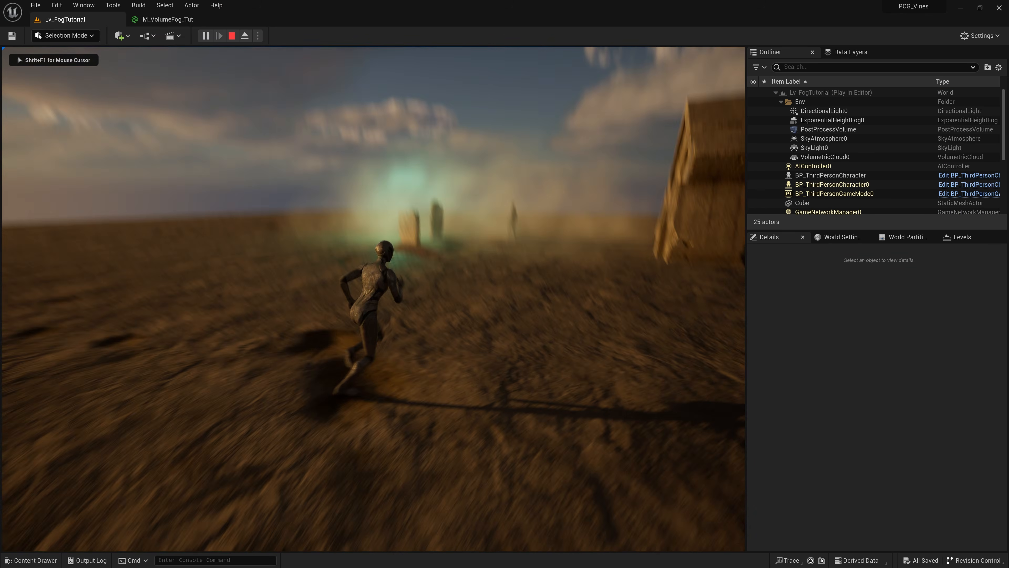
{"action": "key", "text": "w"}
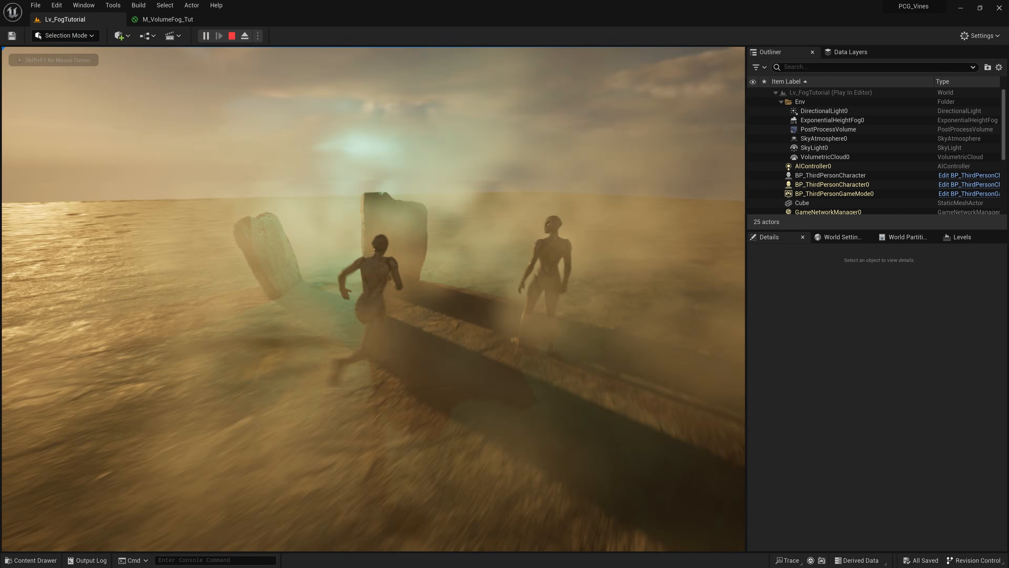
{"action": "key", "text": "space"}
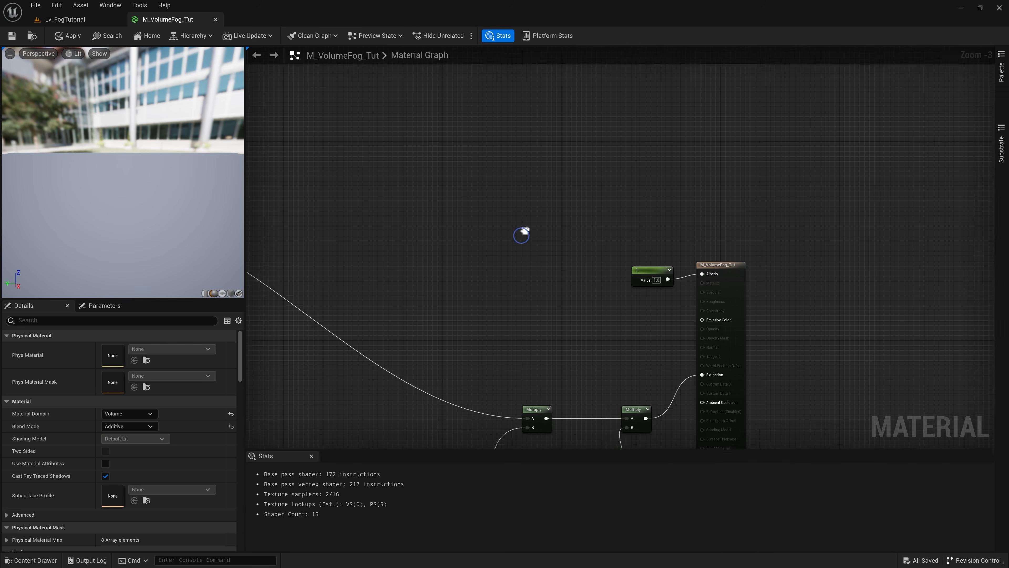
- In M_VolumeFog_Tut, delete the constant feeding Albedo and add a vector parameter named Fog Color with a white default
{"action": "left_click_drag", "start_coordinate": [610, 256], "coordinate": [675, 287]}
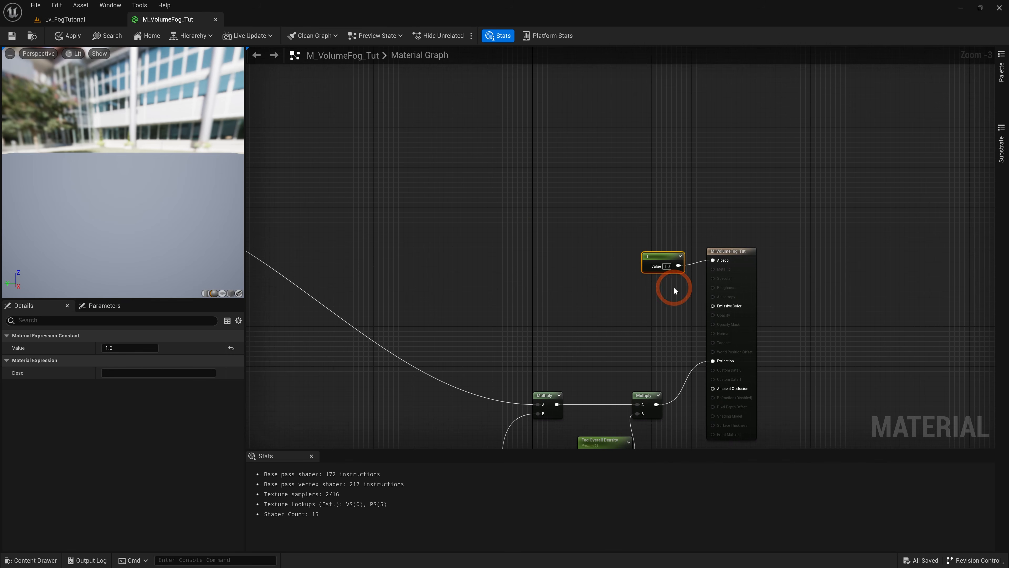
{"action": "key", "text": "Delete"}
{"action": "left_click", "coordinate": [509, 190]}
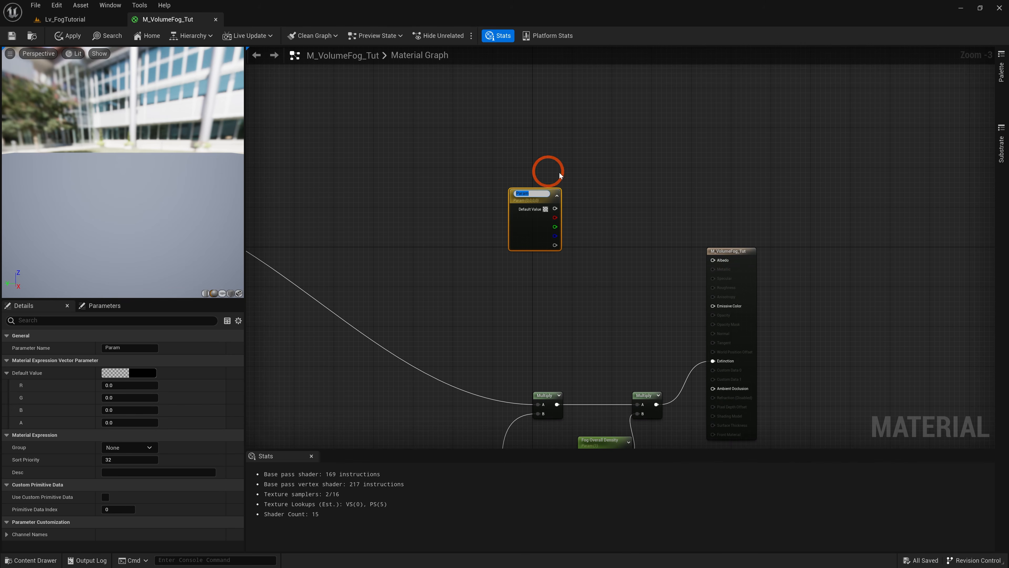
{"action": "type", "text": "Fog Color"}
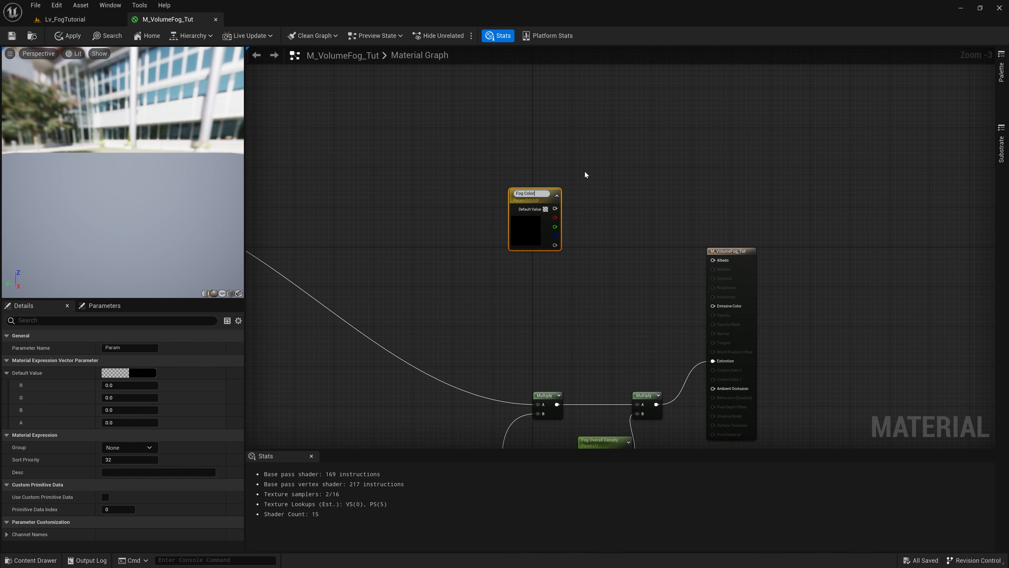
{"action": "key", "text": "Return"}
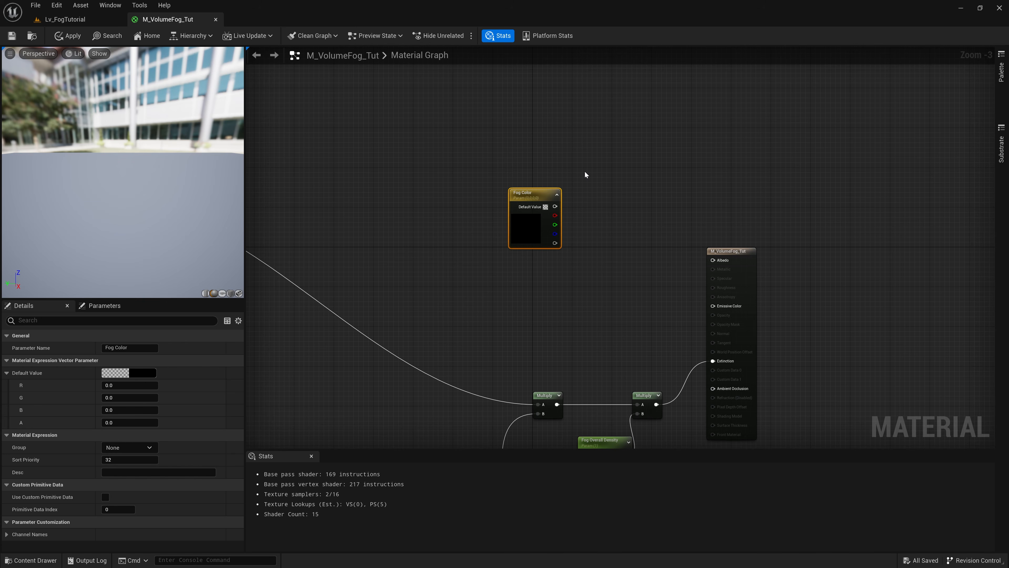
{"action": "left_click", "coordinate": [148, 373]}
{"action": "left_click_drag", "start_coordinate": [290, 386], "coordinate": [290, 353]}
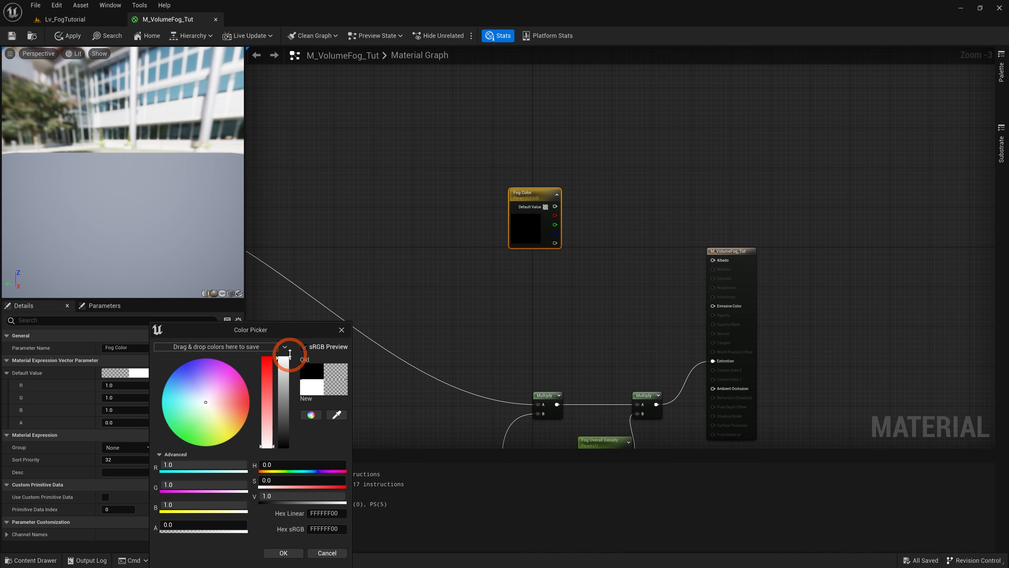
{"action": "left_click", "coordinate": [283, 553]}
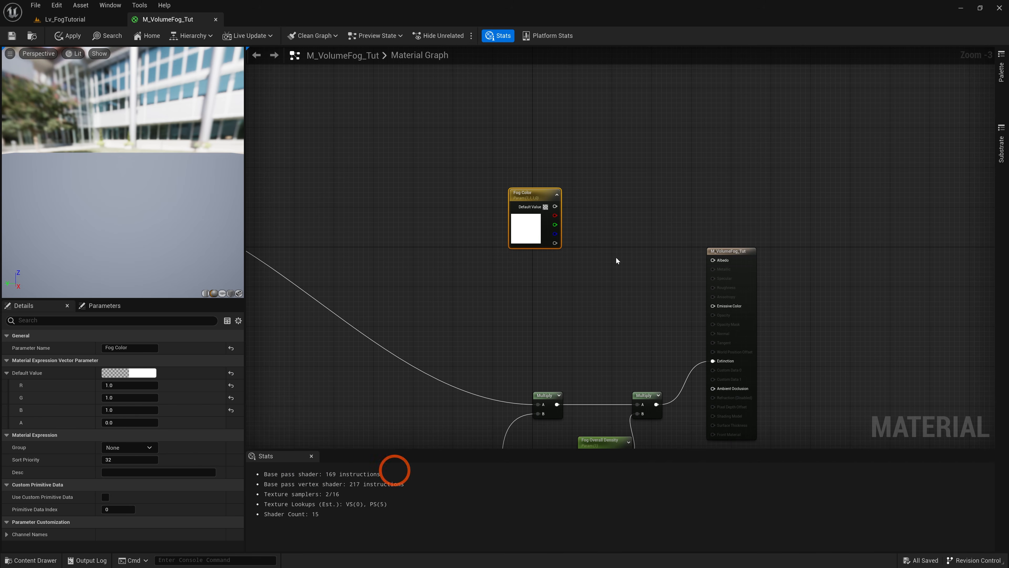
- Duplicate the Fog Color parameter beneath it, rename the copy Fog Shadow Color and set its default to black
{"action": "left_click_drag", "start_coordinate": [515, 193], "coordinate": [525, 107]}
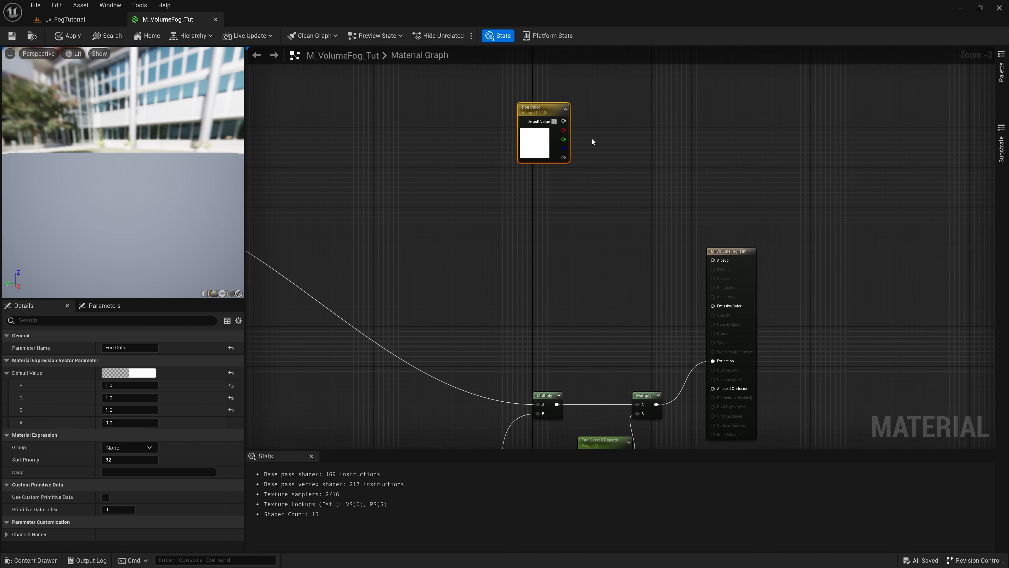
{"action": "key", "text": "ctrl+d"}
{"action": "left_click_drag", "start_coordinate": [603, 177], "coordinate": [534, 180]}
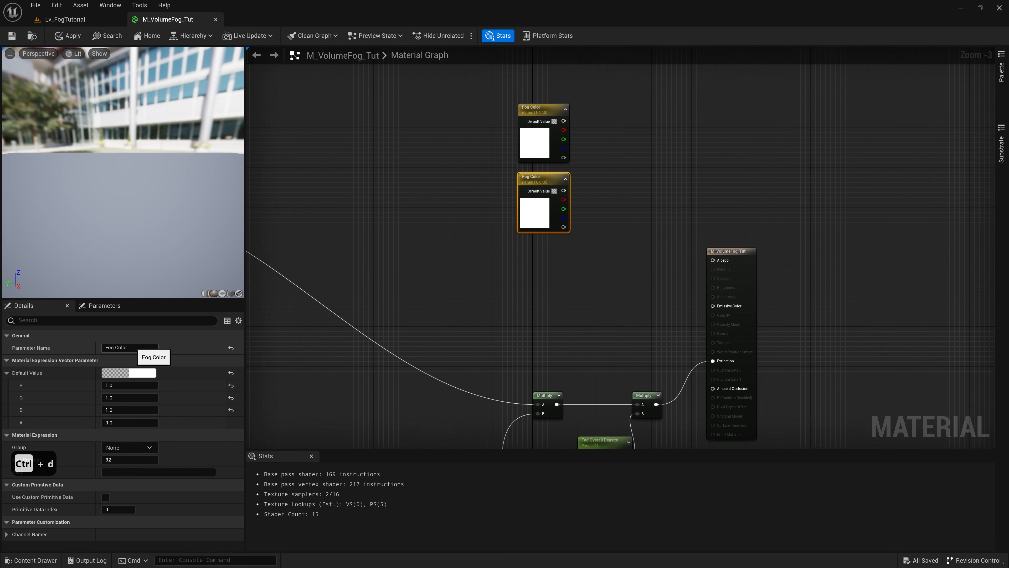
{"action": "left_click_drag", "start_coordinate": [120, 346], "coordinate": [110, 347]}
{"action": "type", "text": "Fog Shadow Color"}
{"action": "key", "text": "Return"}
{"action": "left_click", "coordinate": [146, 373]}
{"action": "left_click_drag", "start_coordinate": [278, 431], "coordinate": [279, 457]}
{"action": "left_click", "coordinate": [293, 555]}
{"action": "right_click_drag", "start_coordinate": [618, 190], "coordinate": [580, 263]}
{"action": "left_click_drag", "start_coordinate": [512, 257], "coordinate": [512, 251]}
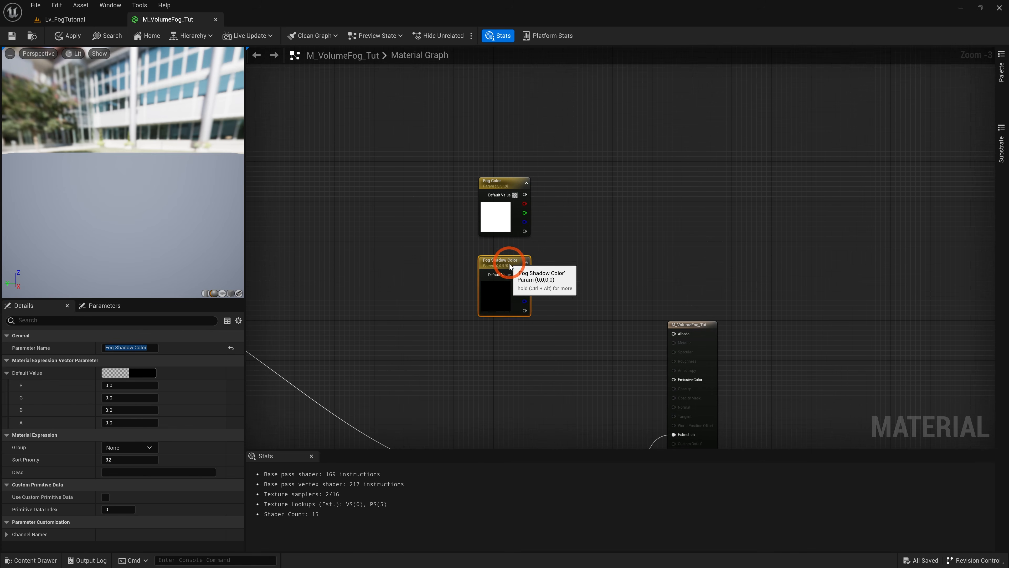
- Duplicate Fog Color above it, rename the copy Fog Top Color and set a light blue default of about R 0.325, G 0.534, B 1.0
{"action": "left_click", "coordinate": [501, 188]}
{"action": "key", "text": "ctrl+d"}
{"action": "left_click_drag", "start_coordinate": [528, 187], "coordinate": [529, 119]}
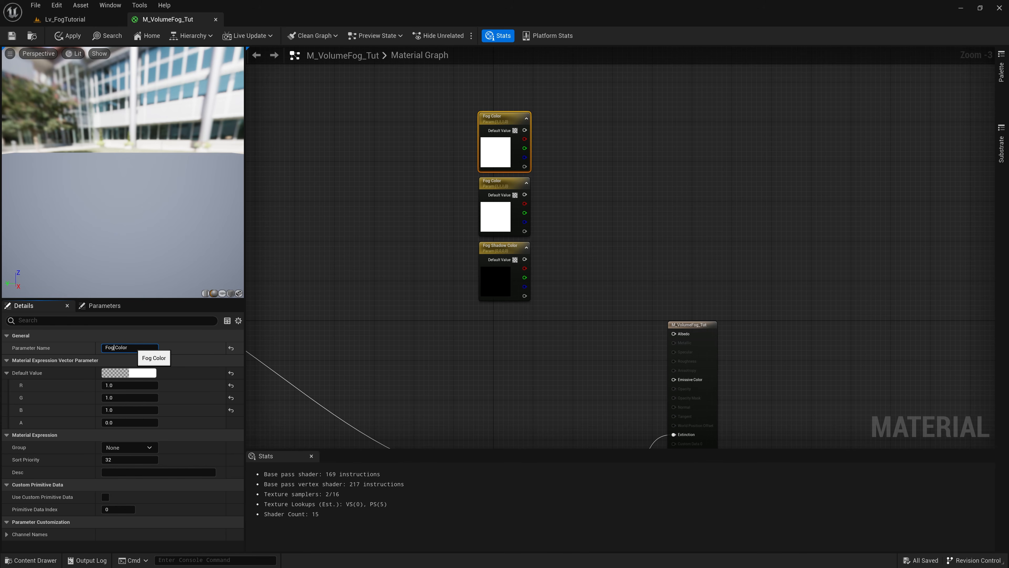
{"action": "type", "text": "p"}
{"action": "key", "text": "Return"}
{"action": "left_click", "coordinate": [135, 373]}
{"action": "left_click_drag", "start_coordinate": [209, 396], "coordinate": [172, 383]}
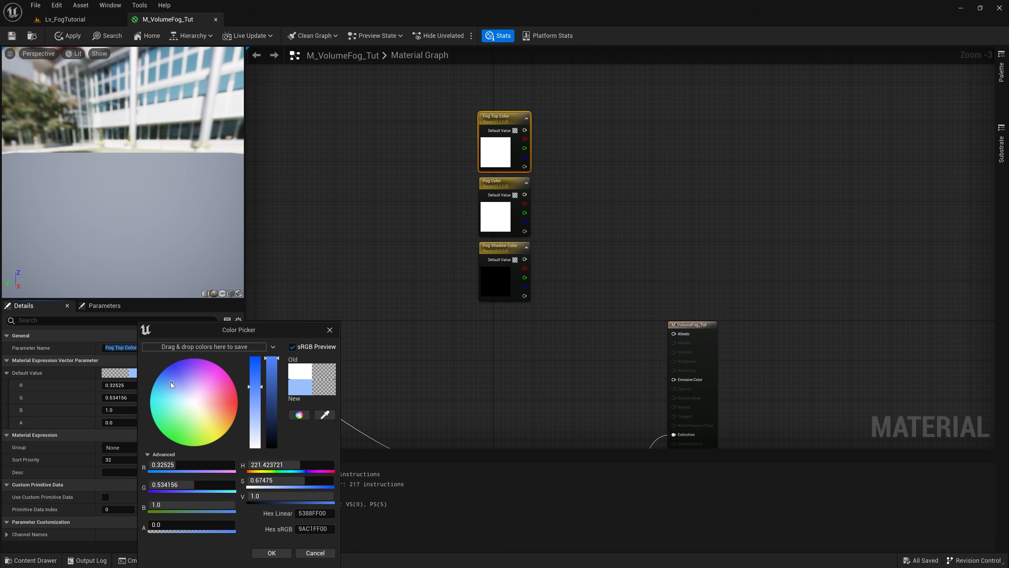
{"action": "left_click", "coordinate": [272, 553]}
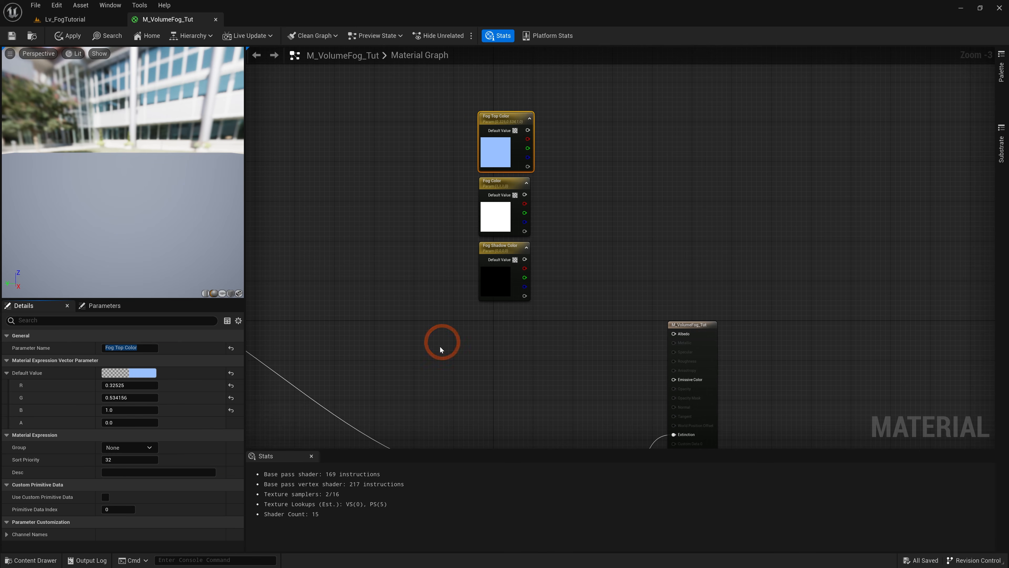
- Add a Lerp node beside the color parameters, with Fog Color feeding A and Fog Shadow Color feeding B
{"action": "scroll", "coordinate": [441, 349], "scroll_direction": "down", "scroll_amount": 2}
{"action": "right_click_drag", "start_coordinate": [453, 336], "coordinate": [488, 263]}
{"action": "scroll", "coordinate": [465, 255], "scroll_direction": "up", "scroll_amount": 3}
{"action": "right_click", "coordinate": [465, 254]}
{"action": "left_click", "coordinate": [469, 253]}
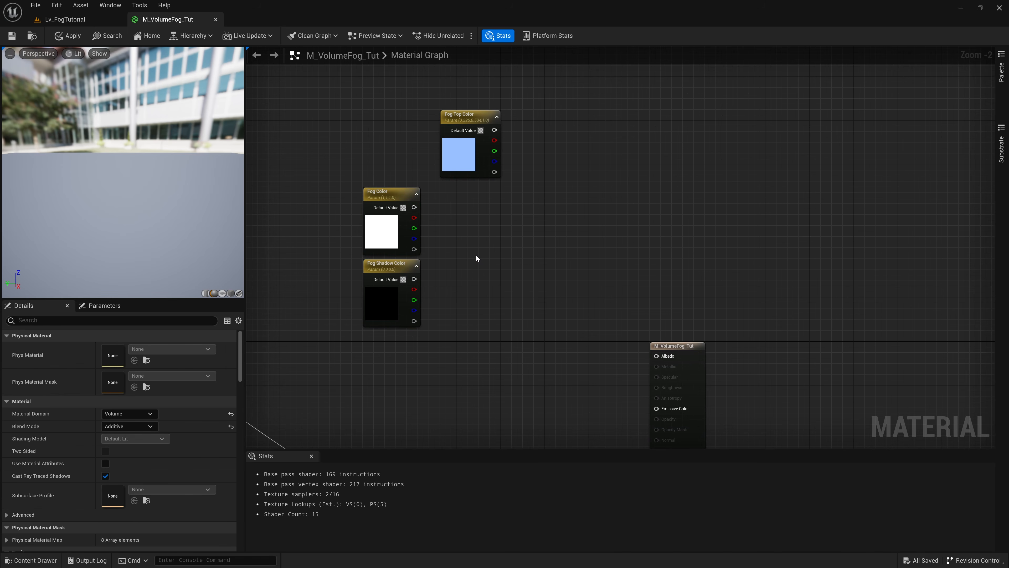
{"action": "left_click", "coordinate": [477, 258]}
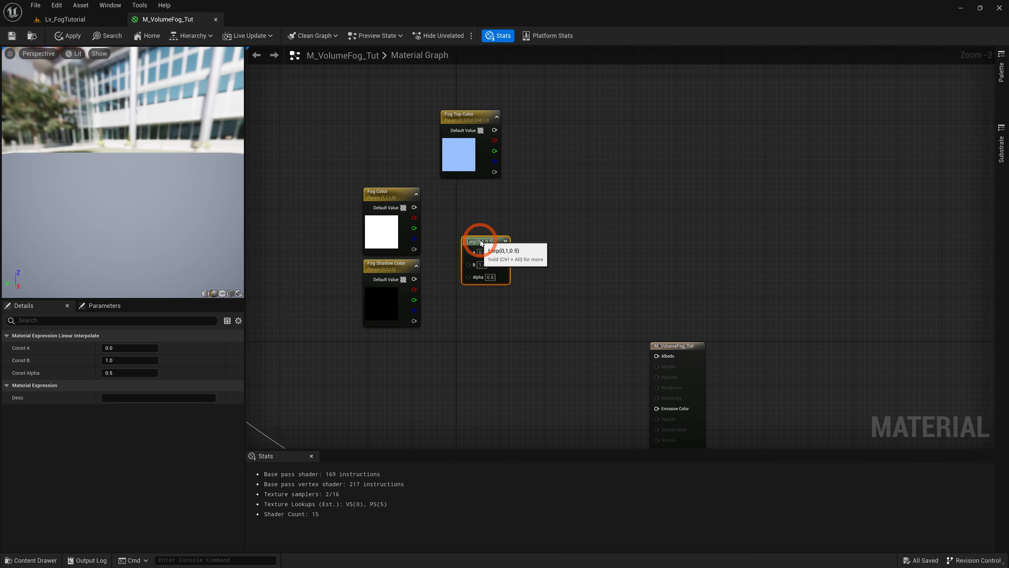
{"action": "right_click_drag", "start_coordinate": [445, 225], "coordinate": [508, 222]}
{"action": "left_click_drag", "start_coordinate": [477, 209], "coordinate": [543, 251]}
{"action": "left_click_drag", "start_coordinate": [478, 276], "coordinate": [562, 264]}
- Connect the Add node that combines the base and detail fog to the color Lerp's Alpha
{"action": "right_click_drag", "start_coordinate": [370, 255], "coordinate": [444, 249]}
{"action": "scroll", "coordinate": [426, 253], "scroll_direction": "down", "scroll_amount": 3}
{"action": "right_click_drag", "start_coordinate": [347, 257], "coordinate": [414, 257]}
{"action": "left_click_drag", "start_coordinate": [344, 271], "coordinate": [590, 259]}
{"action": "right_click_drag", "start_coordinate": [357, 230], "coordinate": [552, 230]}
{"action": "scroll", "coordinate": [445, 259], "scroll_direction": "up", "scroll_amount": 3}
{"action": "scroll", "coordinate": [540, 249], "scroll_direction": "down", "scroll_amount": 2}
{"action": "right_click_drag", "start_coordinate": [677, 243], "coordinate": [487, 253]}
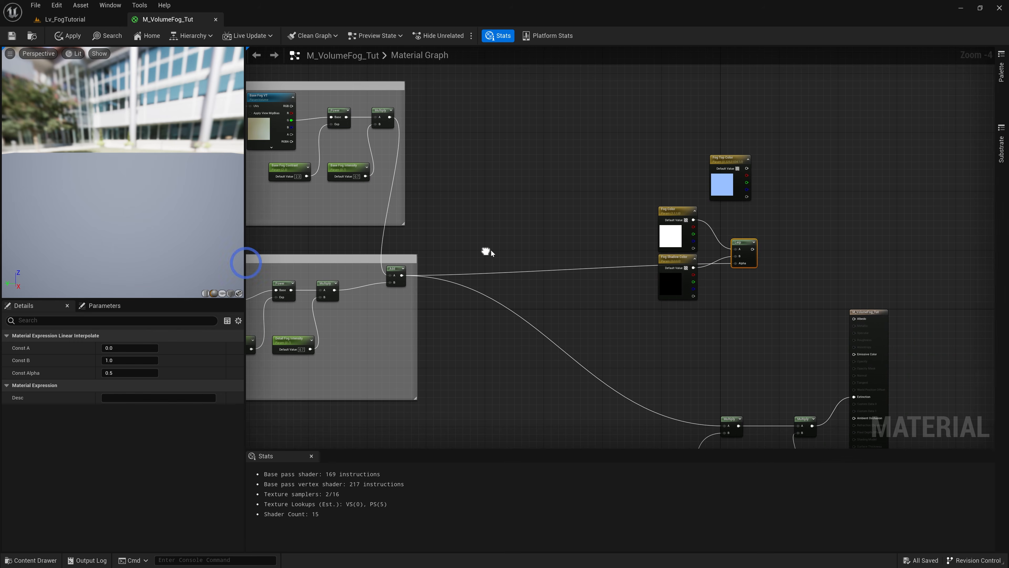
- Add a second Lerp beside Fog Top Color, with Fog Top Color feeding A and the first color Lerp feeding B
{"action": "right_click_drag", "start_coordinate": [789, 236], "coordinate": [572, 241]}
{"action": "scroll", "coordinate": [561, 220], "scroll_direction": "up", "scroll_amount": 2}
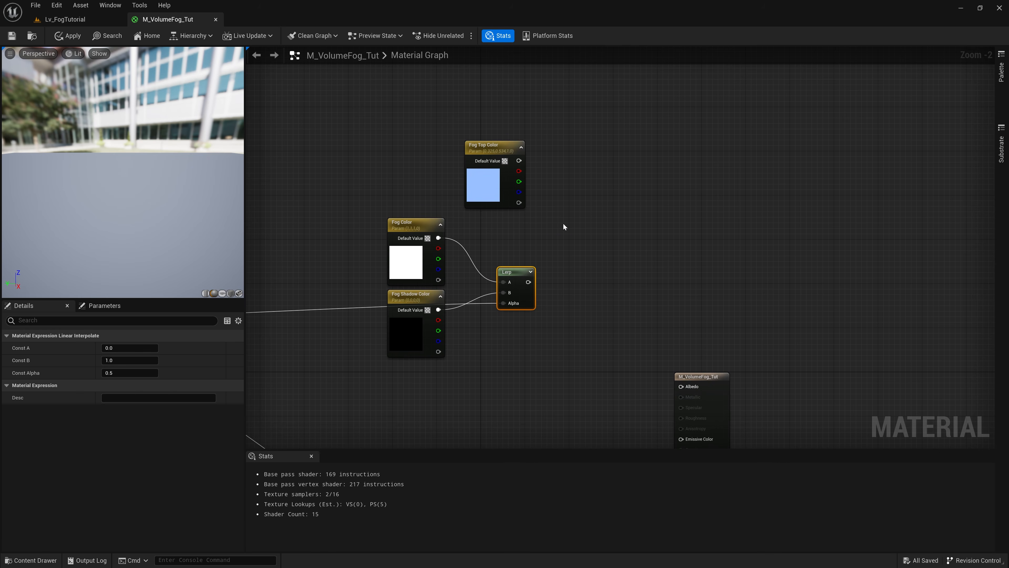
{"action": "left_click", "coordinate": [572, 219]}
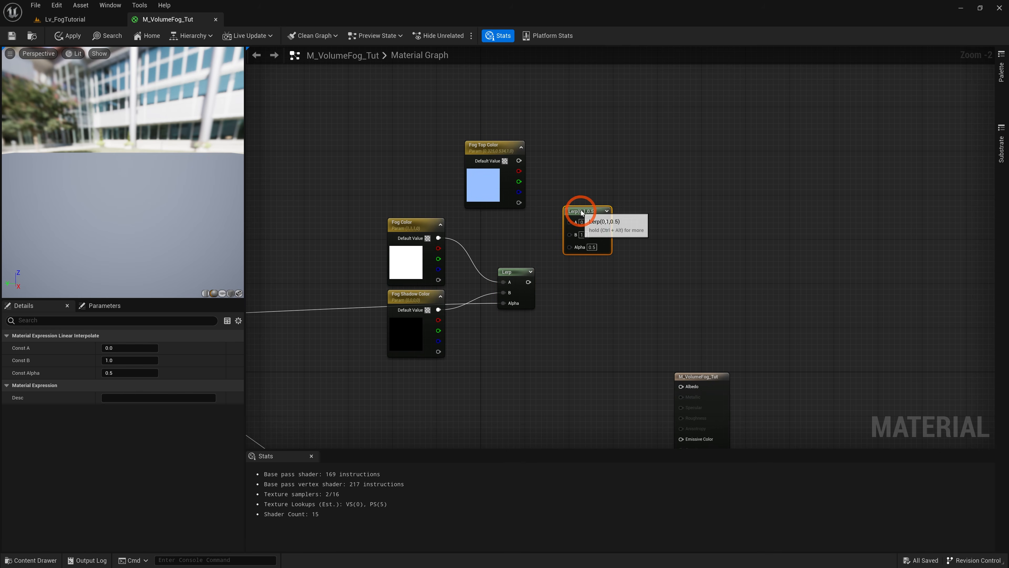
{"action": "left_click_drag", "start_coordinate": [519, 161], "coordinate": [573, 223]}
{"action": "left_click_drag", "start_coordinate": [528, 282], "coordinate": [572, 232]}
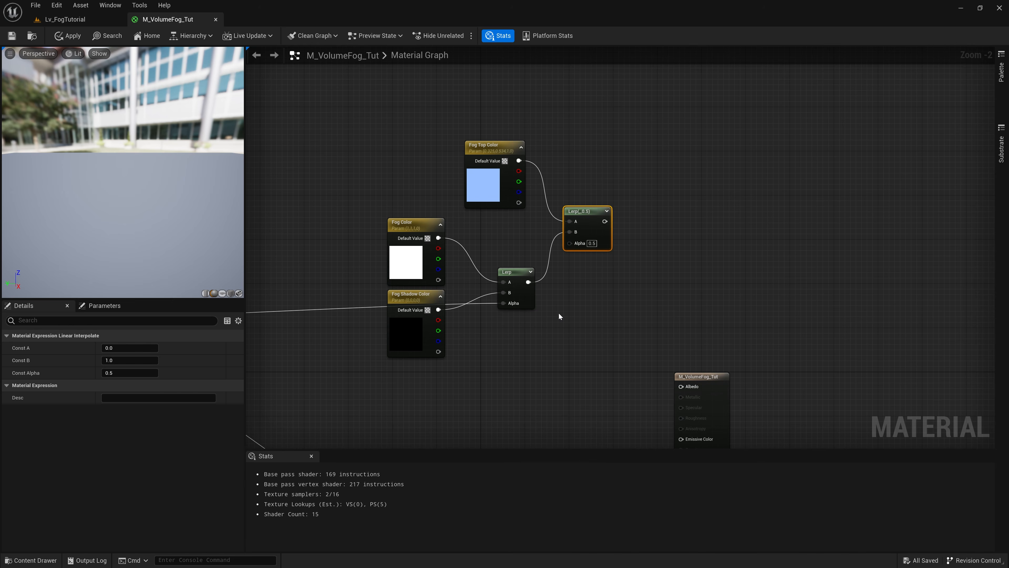
- Add a ComponentMask node just above the Volume Fog Function group
{"action": "scroll", "coordinate": [554, 338], "scroll_direction": "down", "scroll_amount": 1}
{"action": "scroll", "coordinate": [542, 331], "scroll_direction": "down", "scroll_amount": 1}
{"action": "right_click_drag", "start_coordinate": [517, 347], "coordinate": [512, 300]}
{"action": "scroll", "coordinate": [514, 321], "scroll_direction": "up", "scroll_amount": 1}
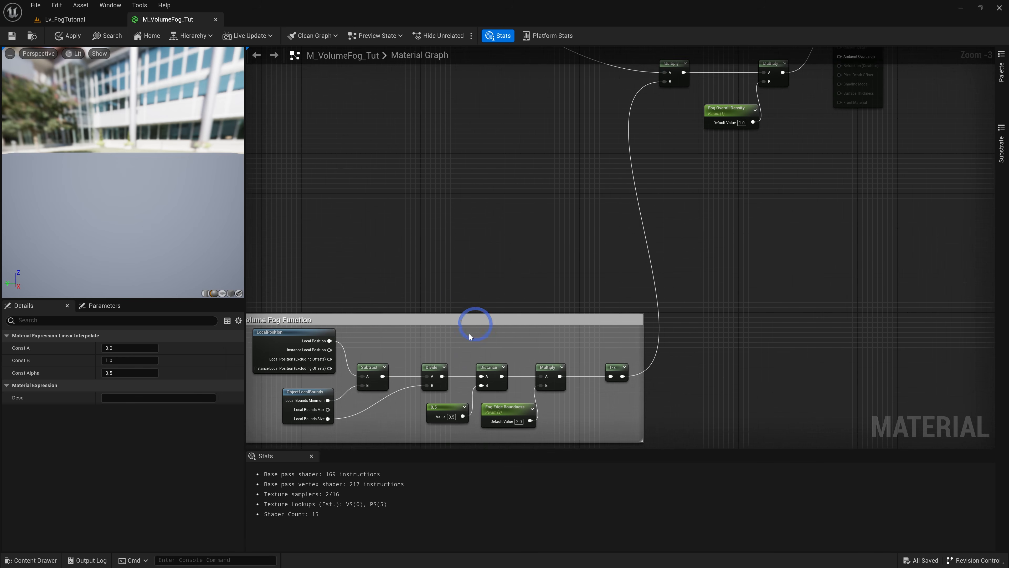
{"action": "right_click", "coordinate": [458, 299]}
{"action": "type", "text": "componen"}
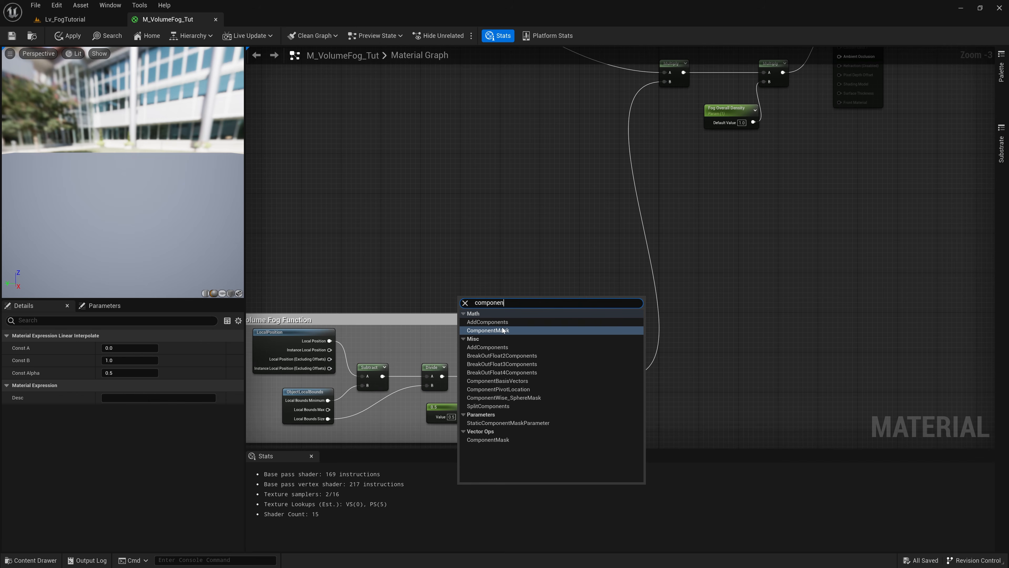
{"action": "left_click", "coordinate": [504, 330]}
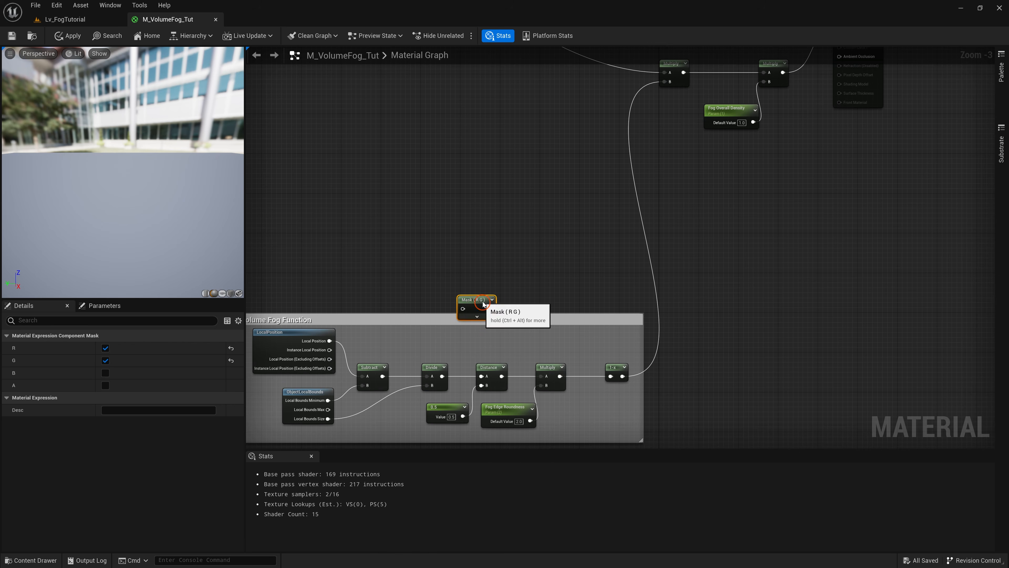
{"action": "left_click_drag", "start_coordinate": [483, 304], "coordinate": [492, 282]}
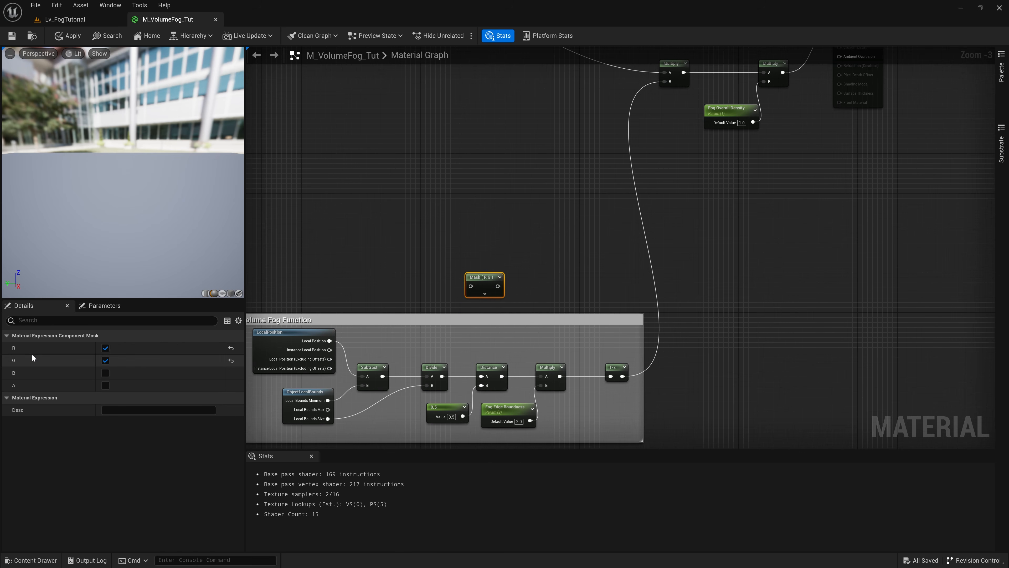
- Restrict the component mask to the B channel only and feed it from the Divide node in the Volume Fog Function group
{"action": "left_click", "coordinate": [106, 348]}
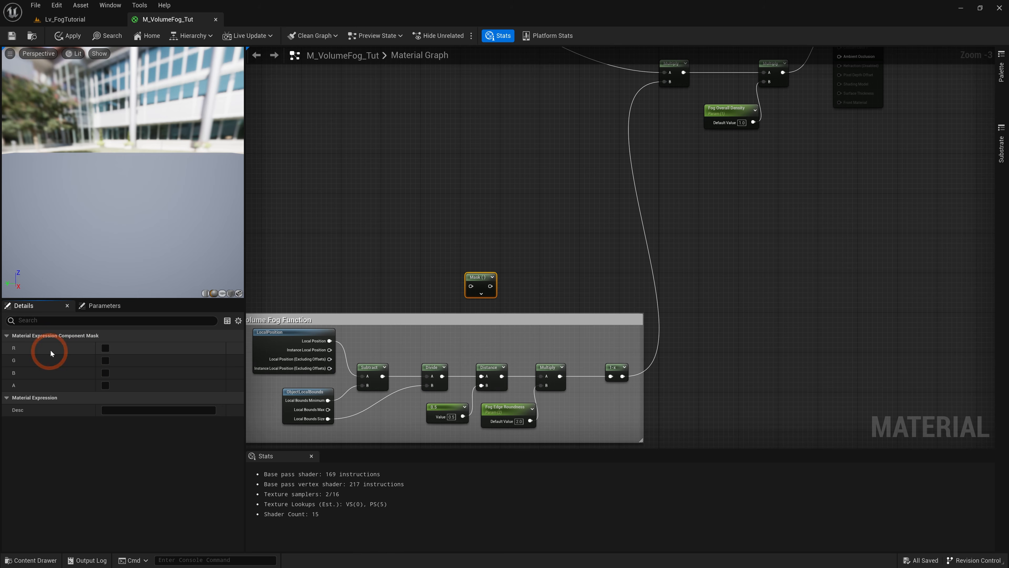
{"action": "left_click", "coordinate": [106, 372]}
{"action": "right_click_drag", "start_coordinate": [435, 275], "coordinate": [466, 270]}
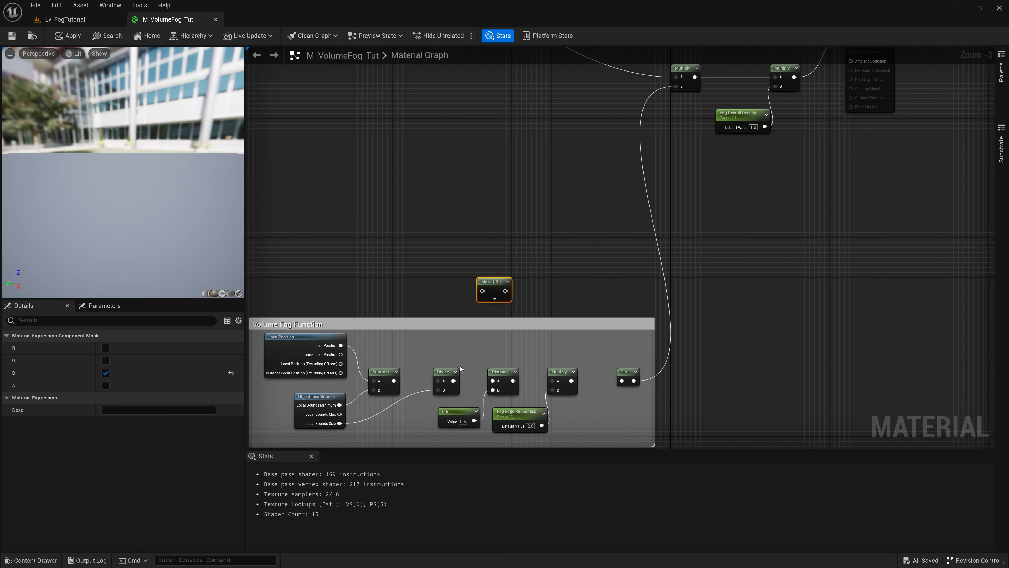
{"action": "left_click_drag", "start_coordinate": [454, 381], "coordinate": [504, 253]}
{"action": "right_click_drag", "start_coordinate": [566, 250], "coordinate": [553, 250]}
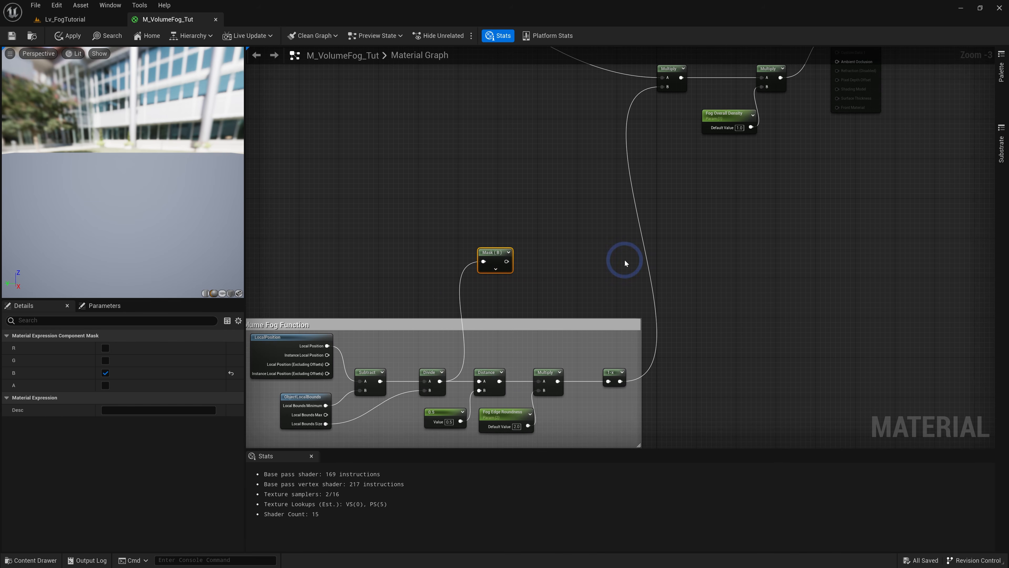
- Add a Multiply node after the B mask, connect the mask to A and set B to 1.5
{"action": "scroll", "coordinate": [529, 268], "scroll_direction": "up", "scroll_amount": 3}
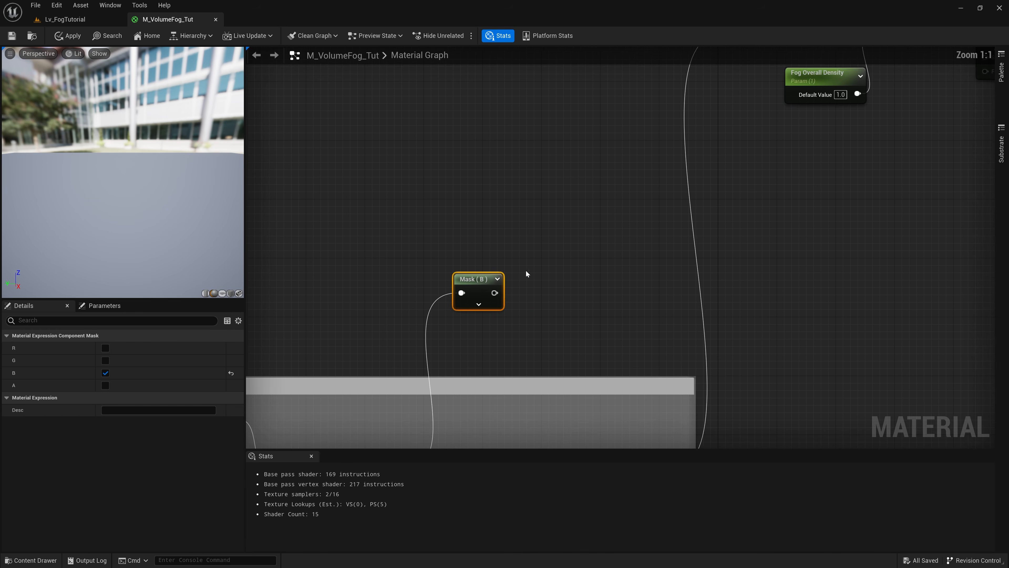
{"action": "left_click", "coordinate": [557, 260]}
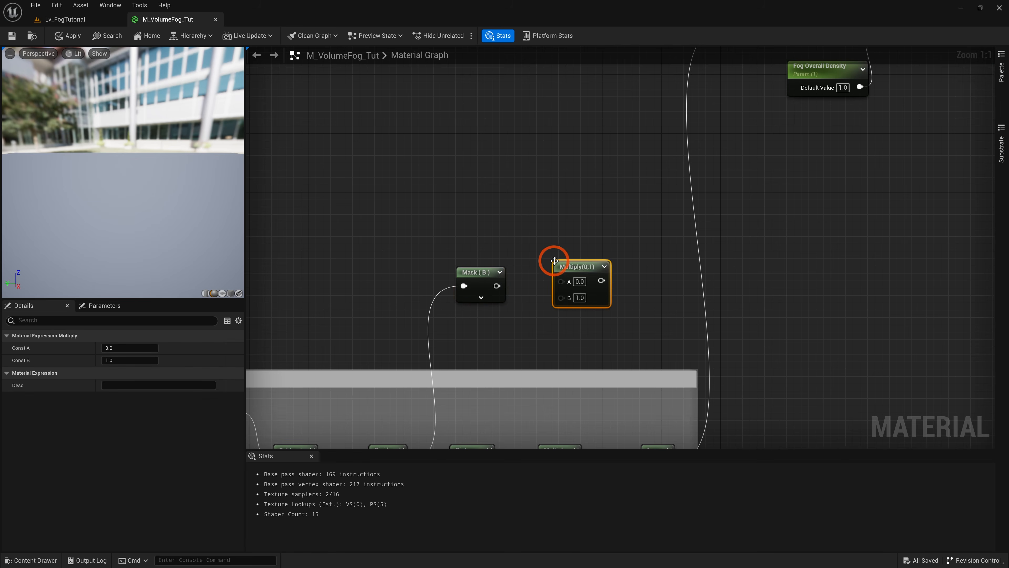
{"action": "left_click", "coordinate": [568, 263]}
{"action": "left_click_drag", "start_coordinate": [568, 263], "coordinate": [569, 247]}
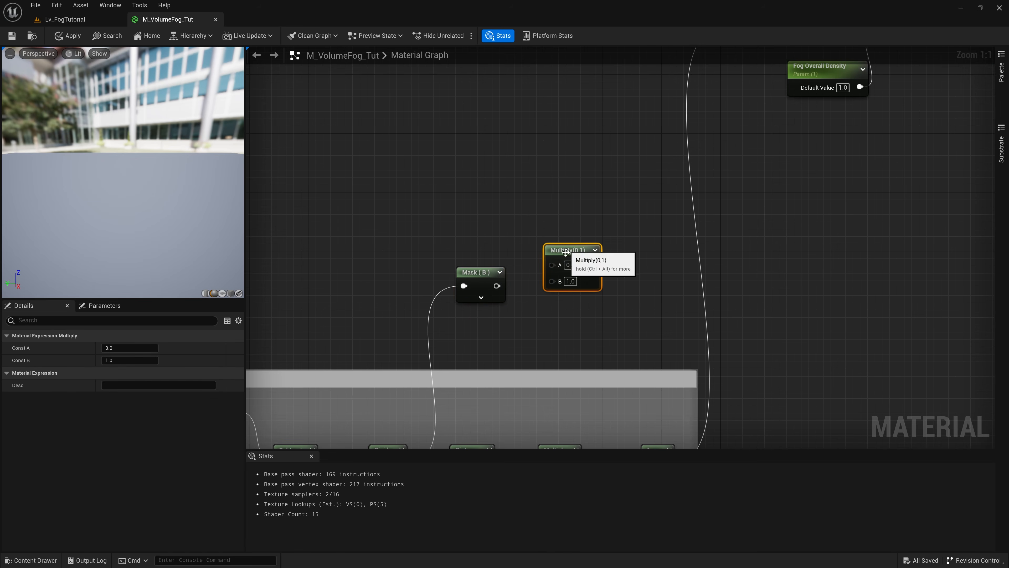
{"action": "left_click_drag", "start_coordinate": [496, 286], "coordinate": [552, 264]}
{"action": "left_click", "coordinate": [572, 280]}
{"action": "key", "text": "Return"}
{"action": "scroll", "coordinate": [608, 172], "scroll_direction": "down", "scroll_amount": 2}
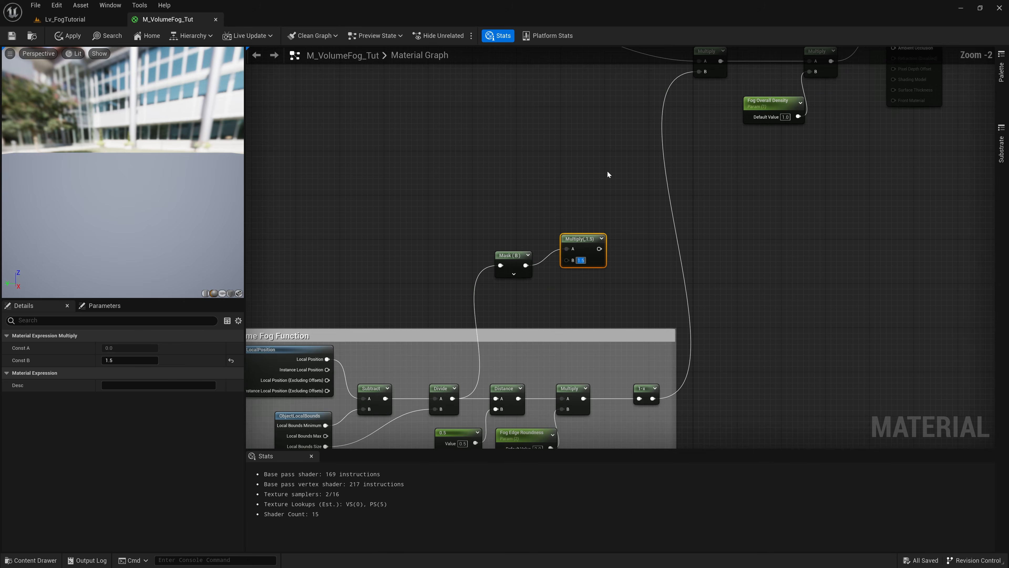
- Add a SmoothStep node below the color Lerp and connect the masked gradient's Multiply output to its Value
{"action": "right_click_drag", "start_coordinate": [604, 171], "coordinate": [461, 420]}
{"action": "right_click_drag", "start_coordinate": [514, 266], "coordinate": [548, 390]}
{"action": "scroll", "coordinate": [567, 243], "scroll_direction": "down", "scroll_amount": 2}
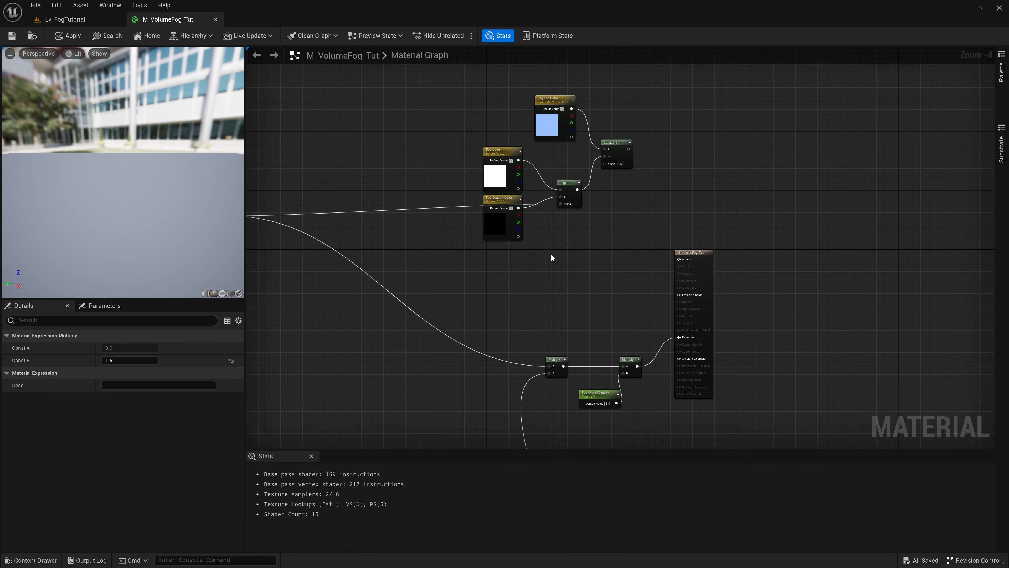
{"action": "right_click", "coordinate": [568, 233]}
{"action": "type", "text": "smooths"}
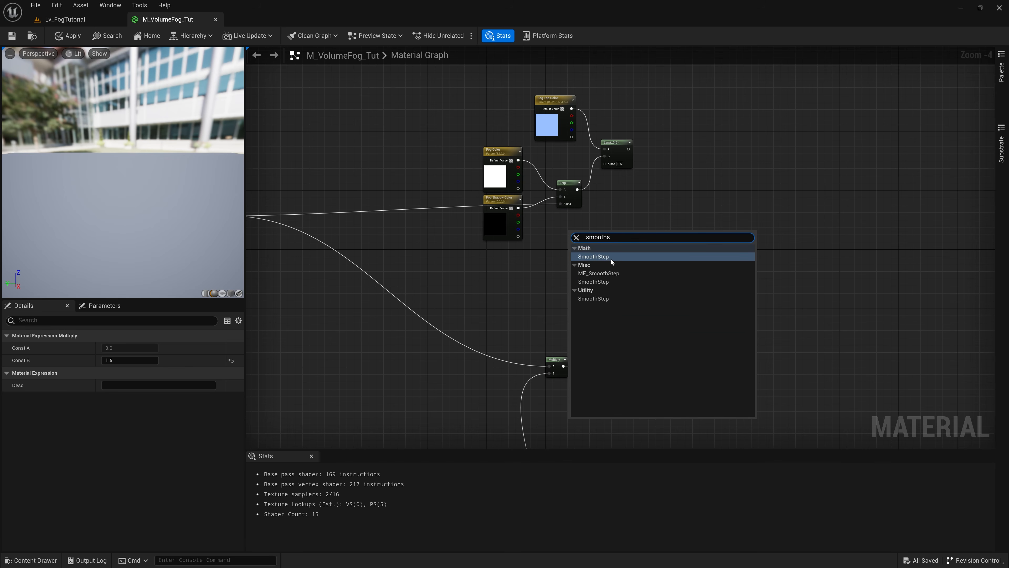
{"action": "left_click", "coordinate": [610, 259]}
{"action": "right_click_drag", "start_coordinate": [566, 291], "coordinate": [566, 209]}
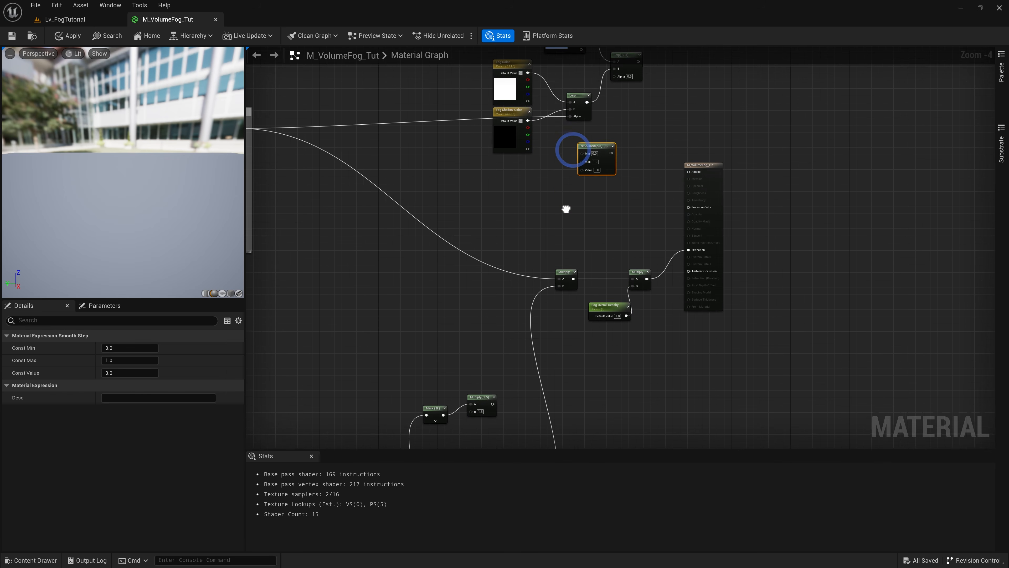
{"action": "left_click_drag", "start_coordinate": [492, 404], "coordinate": [585, 183]}
{"action": "left_click_drag", "start_coordinate": [586, 182], "coordinate": [585, 166]}
- Add a scalar parameter named Color Gradient Bias to the left of the SmoothStep and set its default to -0.08
{"action": "left_click", "coordinate": [387, 250]}
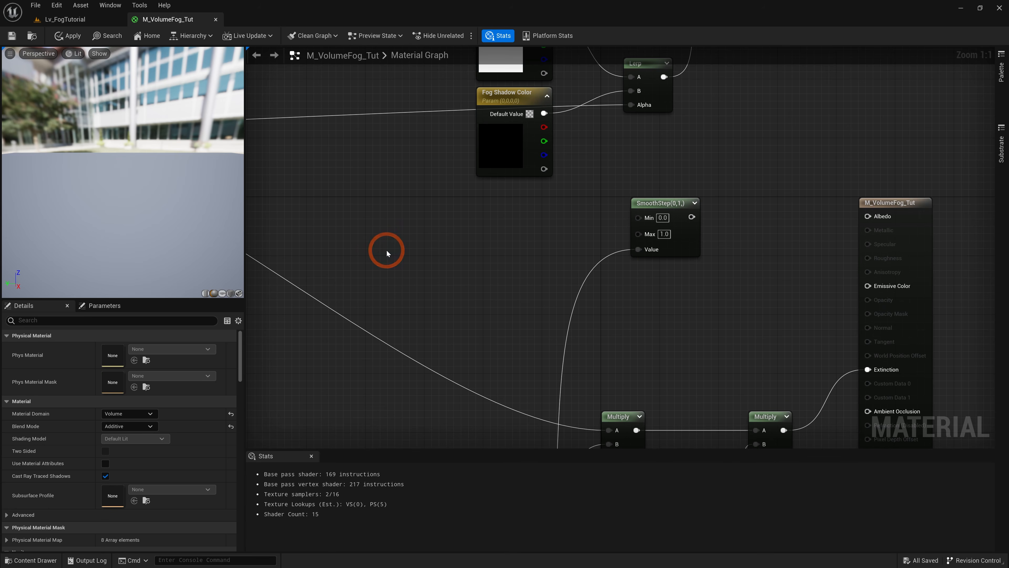
{"action": "right_click_drag", "start_coordinate": [387, 250], "coordinate": [442, 263]}
{"action": "left_click", "coordinate": [358, 262]}
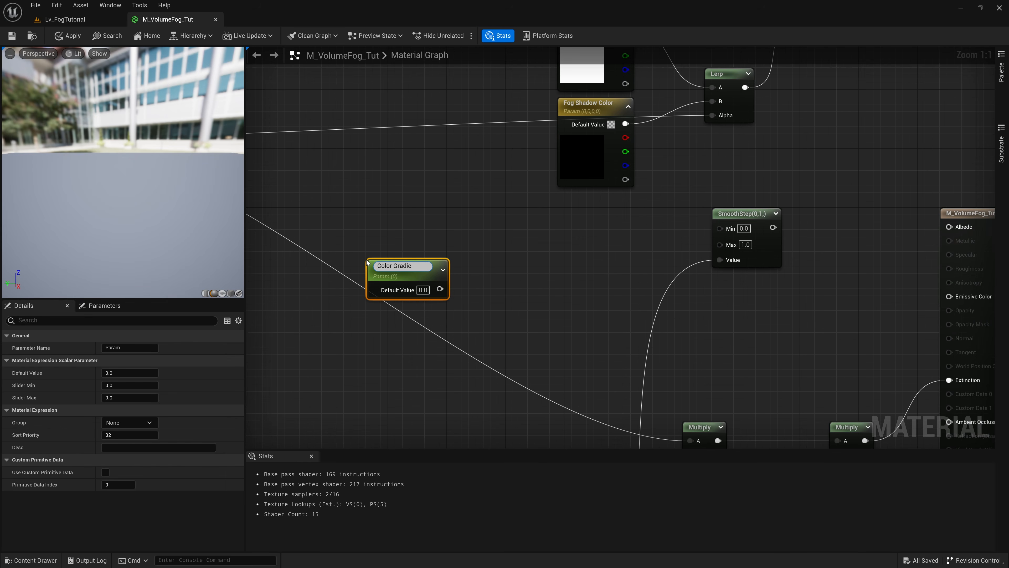
{"action": "type", "text": "Color Gradient Bias"}
{"action": "key", "text": "Return"}
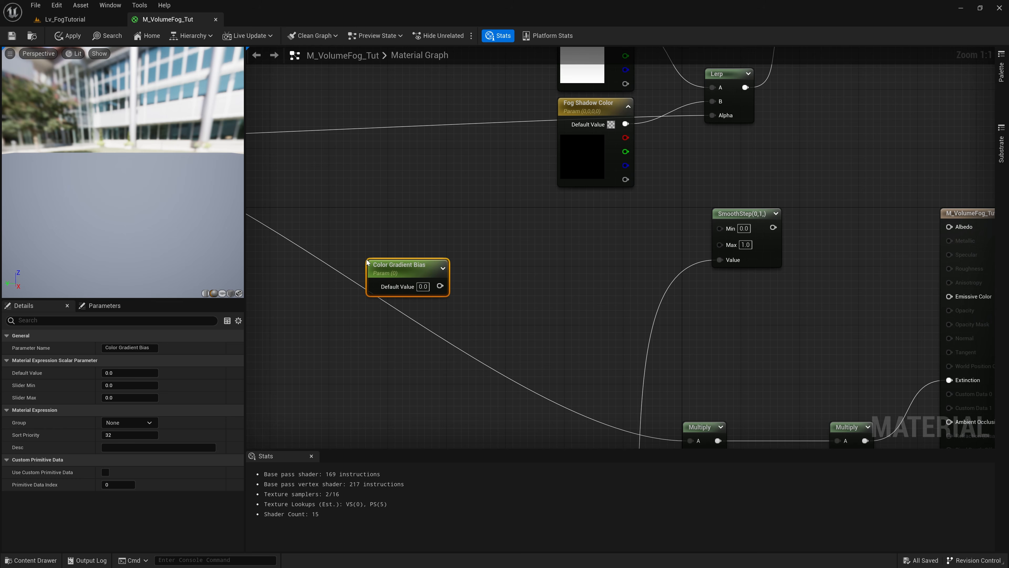
{"action": "left_click", "coordinate": [114, 373]}
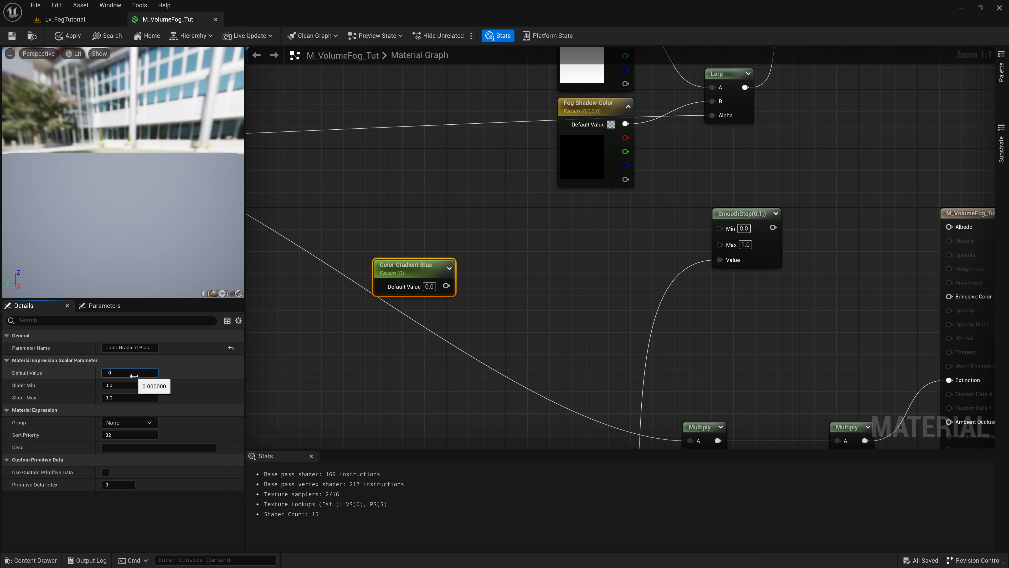
{"action": "key", "text": "Return"}
- Add a Subtract node beside Color Gradient Bias and connect the parameter to its B input
{"action": "right_click", "coordinate": [483, 265]}
{"action": "type", "text": "subtr"}
{"action": "key", "text": "Return"}
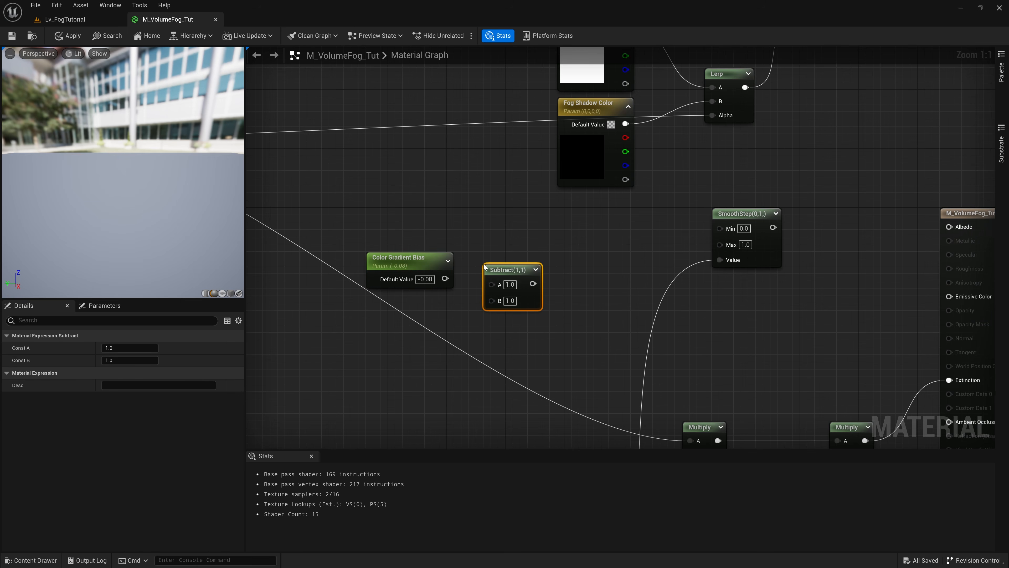
{"action": "left_click_drag", "start_coordinate": [489, 265], "coordinate": [489, 245]}
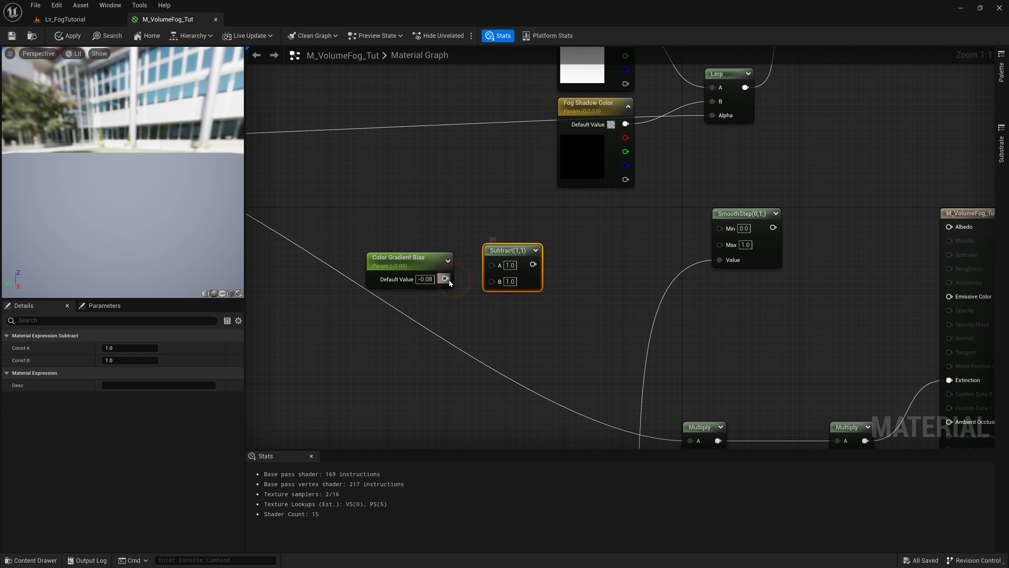
{"action": "left_click_drag", "start_coordinate": [446, 278], "coordinate": [506, 250]}
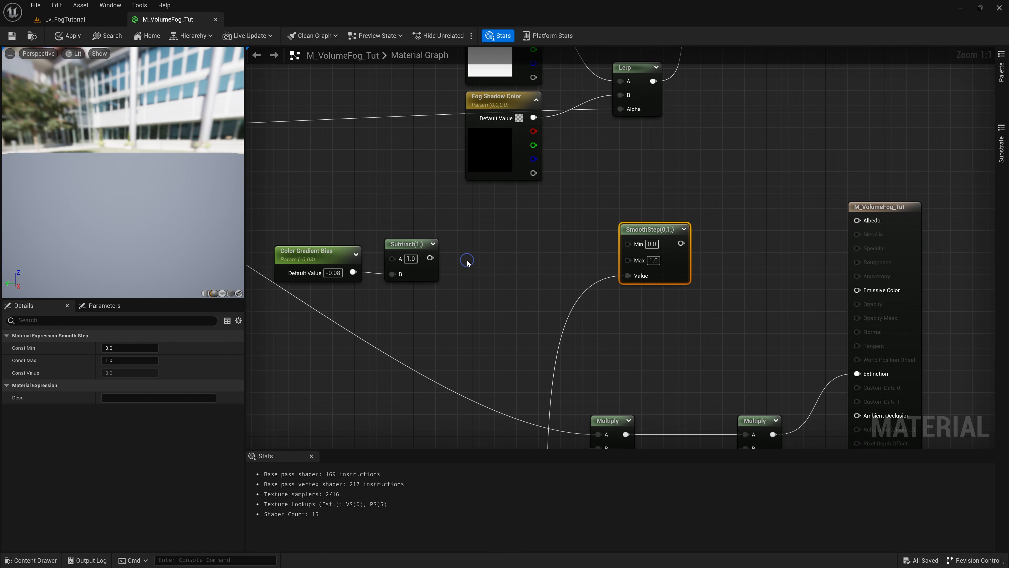
- Add a Max node after the Subtract, set its B to 0.01 and connect the Subtract output to A
{"action": "right_click", "coordinate": [467, 261]}
{"action": "type", "text": "max"}
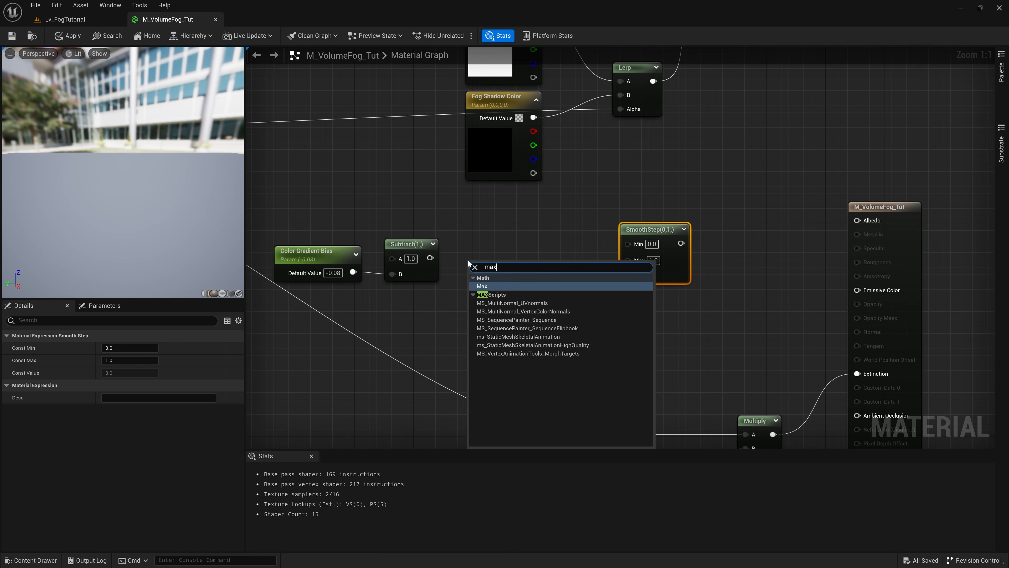
{"action": "left_click", "coordinate": [500, 286]}
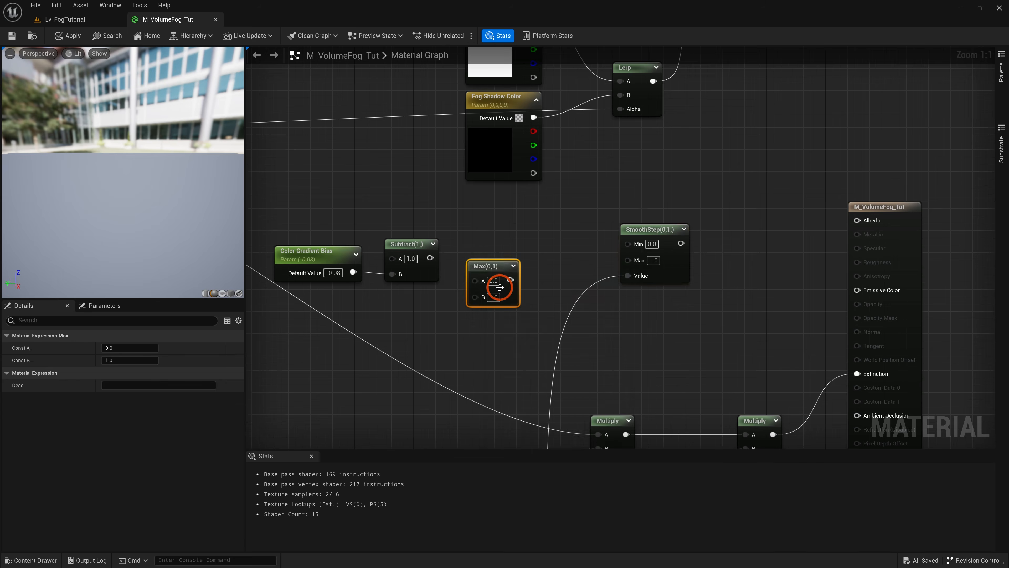
{"action": "left_click", "coordinate": [502, 275]}
{"action": "type", "text": "0.01"}
{"action": "key", "text": "Return"}
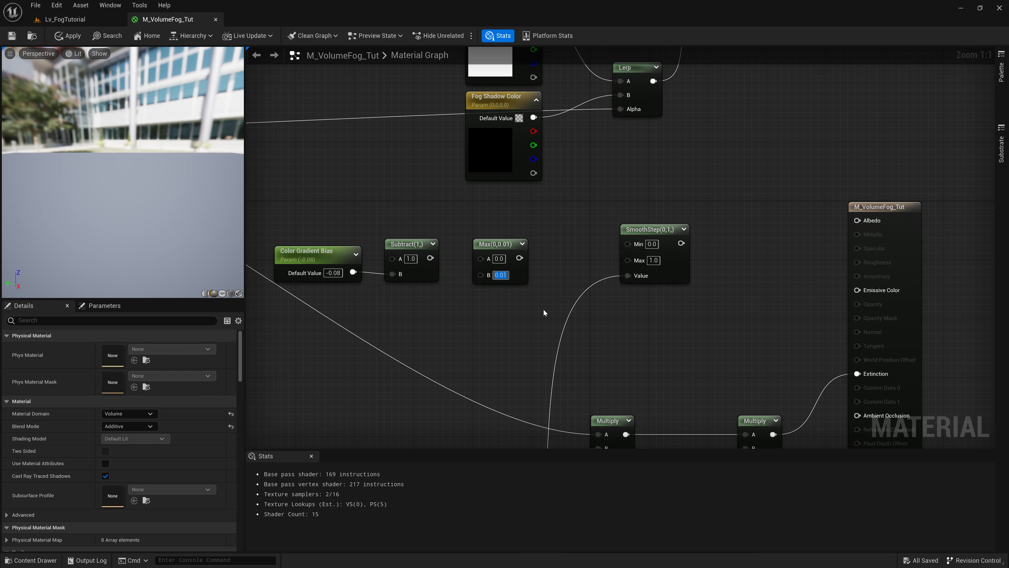
{"action": "left_click_drag", "start_coordinate": [430, 258], "coordinate": [483, 261]}
- Move the SmoothStep slightly away from the Max node and connect the Max output to the SmoothStep's Max input
{"action": "right_click_drag", "start_coordinate": [574, 232], "coordinate": [475, 243]}
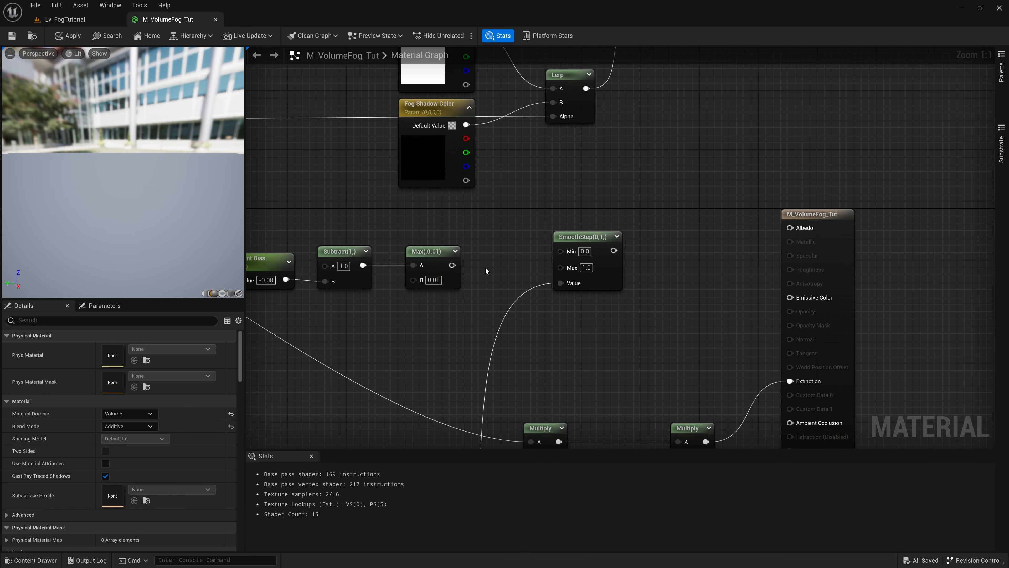
{"action": "left_click_drag", "start_coordinate": [567, 237], "coordinate": [583, 243]}
{"action": "left_click_drag", "start_coordinate": [452, 265], "coordinate": [603, 238]}
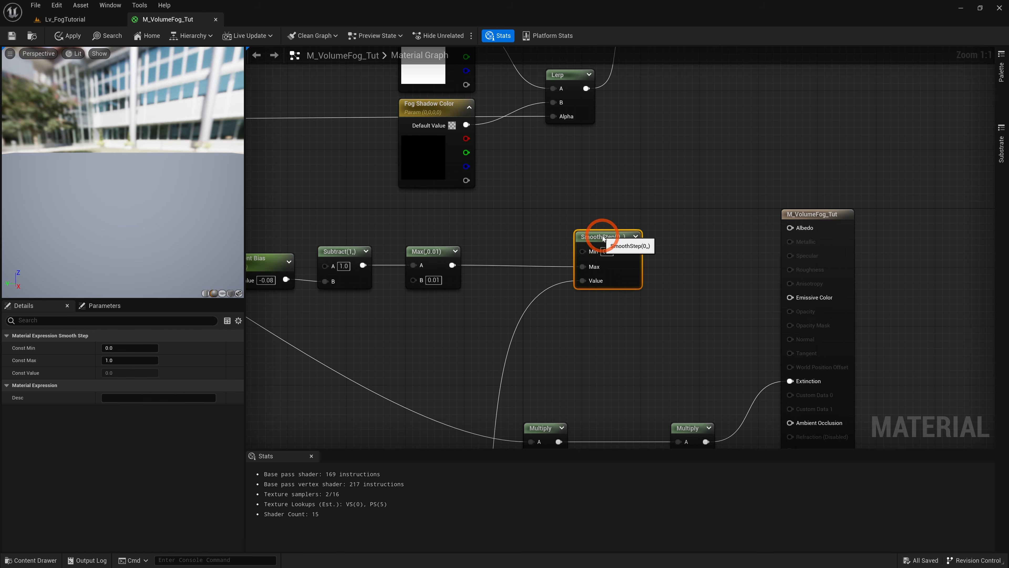
- Add a Subtract node and wire the Max output through it into the SmoothStep node's Min input
{"action": "right_click_drag", "start_coordinate": [497, 229], "coordinate": [438, 245]}
{"action": "right_click", "coordinate": [439, 246]}
{"action": "type", "text": "subt"}
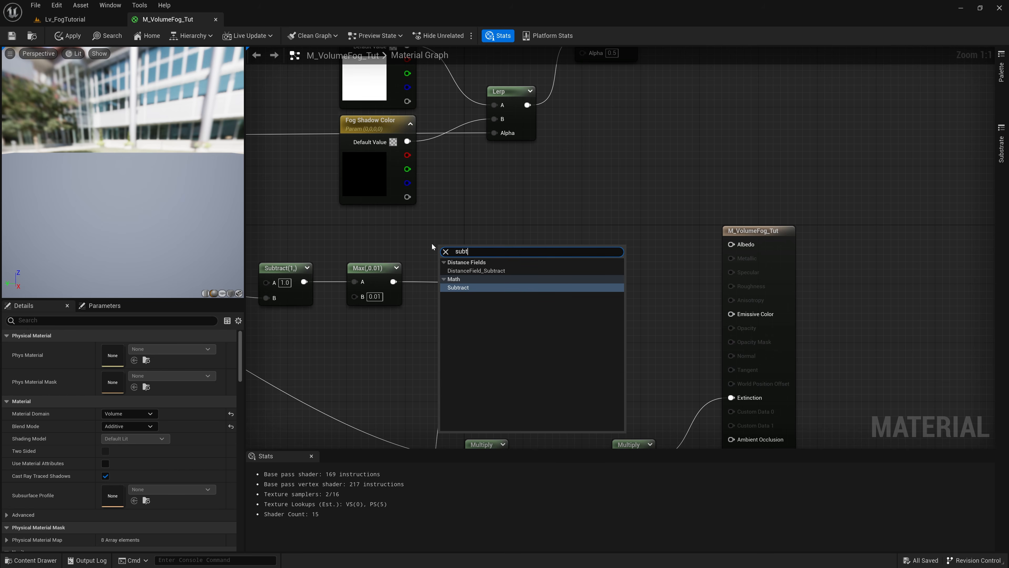
{"action": "key", "text": "Return"}
{"action": "left_click_drag", "start_coordinate": [461, 250], "coordinate": [450, 232]}
{"action": "left_click_drag", "start_coordinate": [392, 282], "coordinate": [524, 267]}
- Connect the SmoothStep output to the Alpha of the Lerp fed by Fog Top Color
{"action": "right_click_drag", "start_coordinate": [570, 211], "coordinate": [499, 272]}
{"action": "scroll", "coordinate": [500, 252], "scroll_direction": "down", "scroll_amount": 1}
{"action": "left_click_drag", "start_coordinate": [481, 350], "coordinate": [503, 165]}
- Connect the final Lerp output to the material's Albedo input and save the material
{"action": "scroll", "coordinate": [509, 233], "scroll_direction": "down", "scroll_amount": 2}
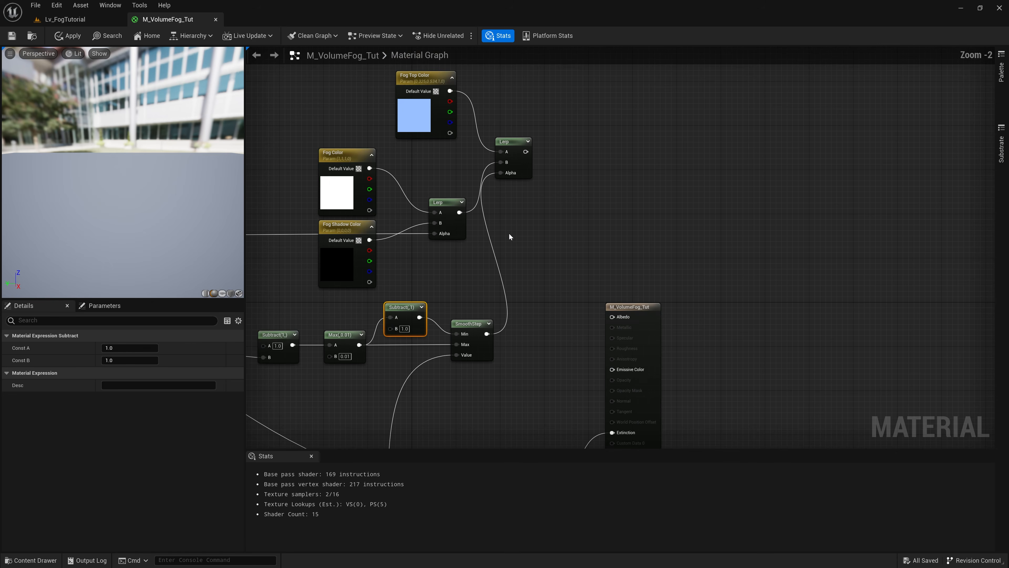
{"action": "right_click_drag", "start_coordinate": [538, 288], "coordinate": [513, 236]}
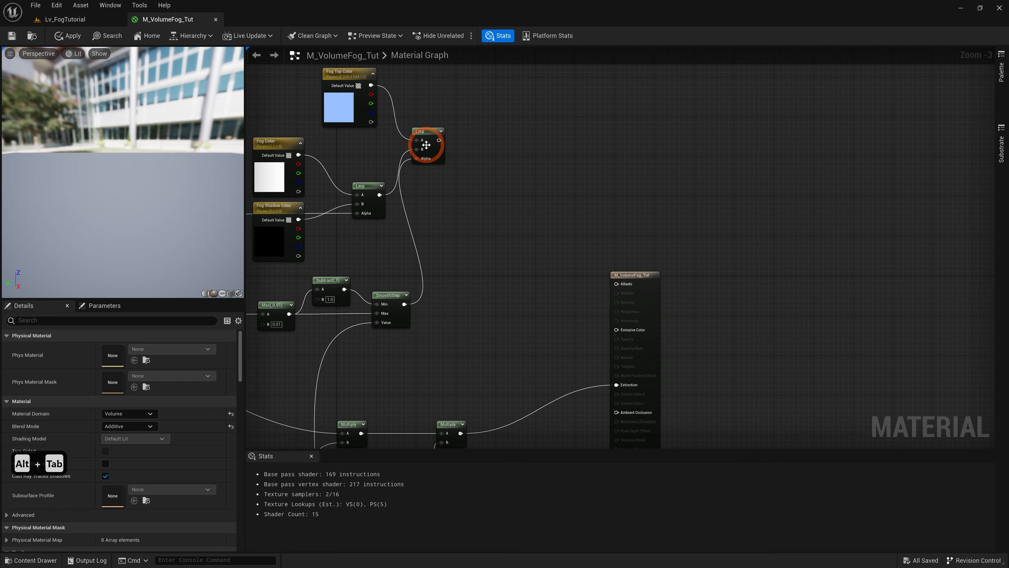
{"action": "left_click_drag", "start_coordinate": [439, 140], "coordinate": [619, 285]}
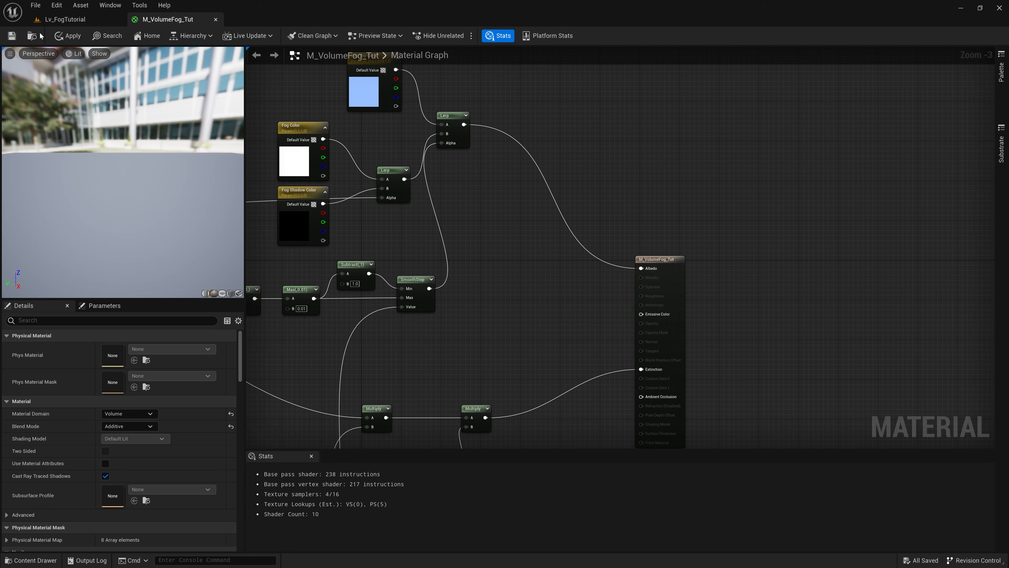
{"action": "left_click", "coordinate": [11, 36]}
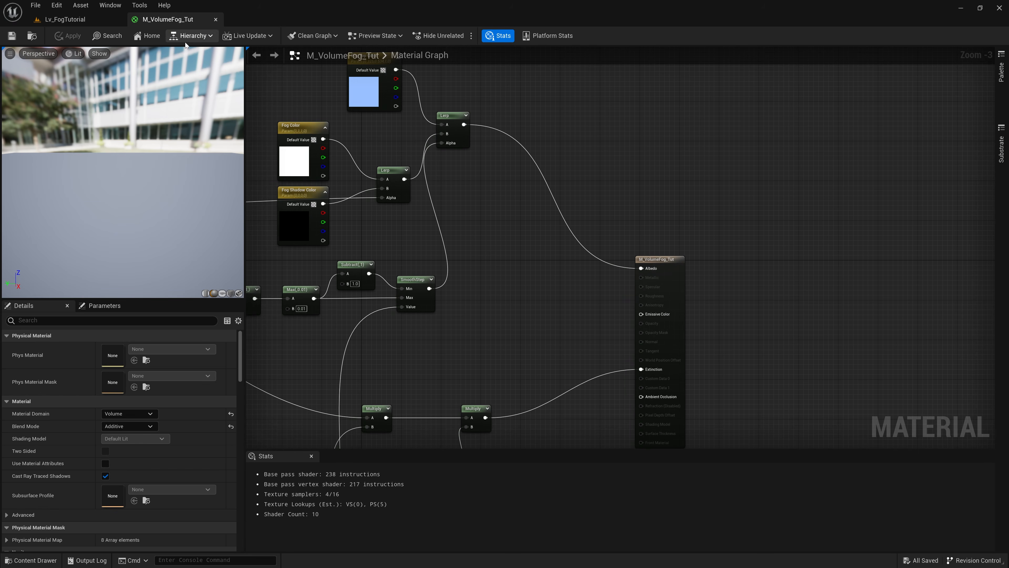
- In the Lv_FogTutorial level, rotate the sun to a night setting and raise the fog cube to about Z 333.5
{"action": "left_click", "coordinate": [79, 19]}
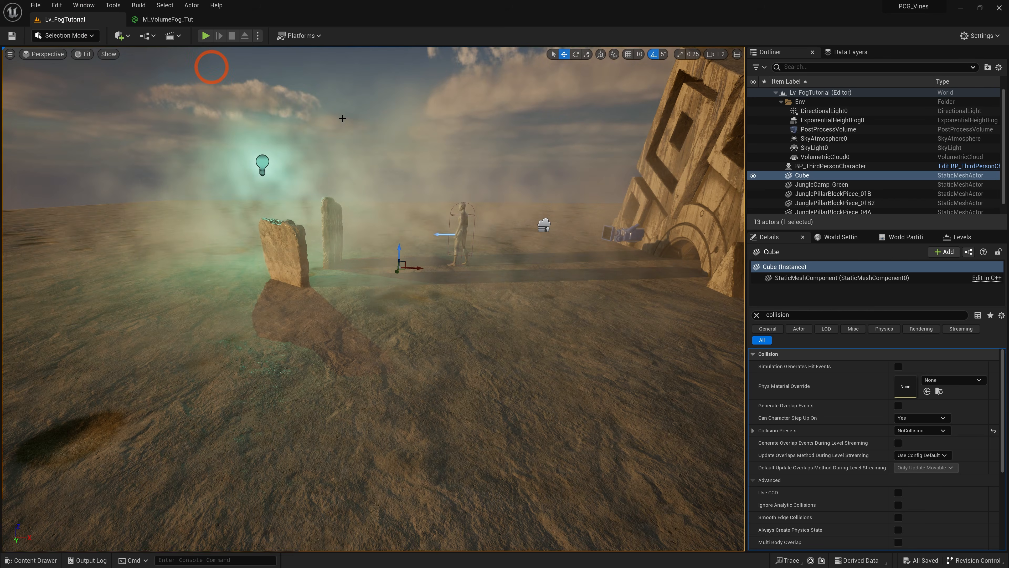
{"action": "key", "text": "ctrl+l"}
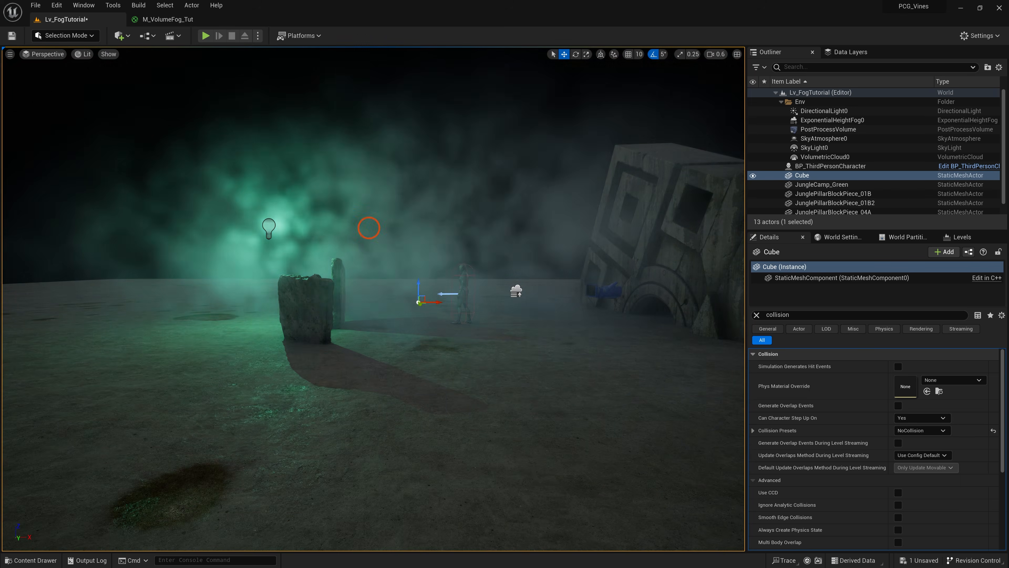
{"action": "left_click_drag", "start_coordinate": [418, 287], "coordinate": [420, 193]}
{"action": "right_click_drag", "start_coordinate": [420, 193], "coordinate": [423, 159]}
{"action": "left_click_drag", "start_coordinate": [428, 252], "coordinate": [428, 225]}
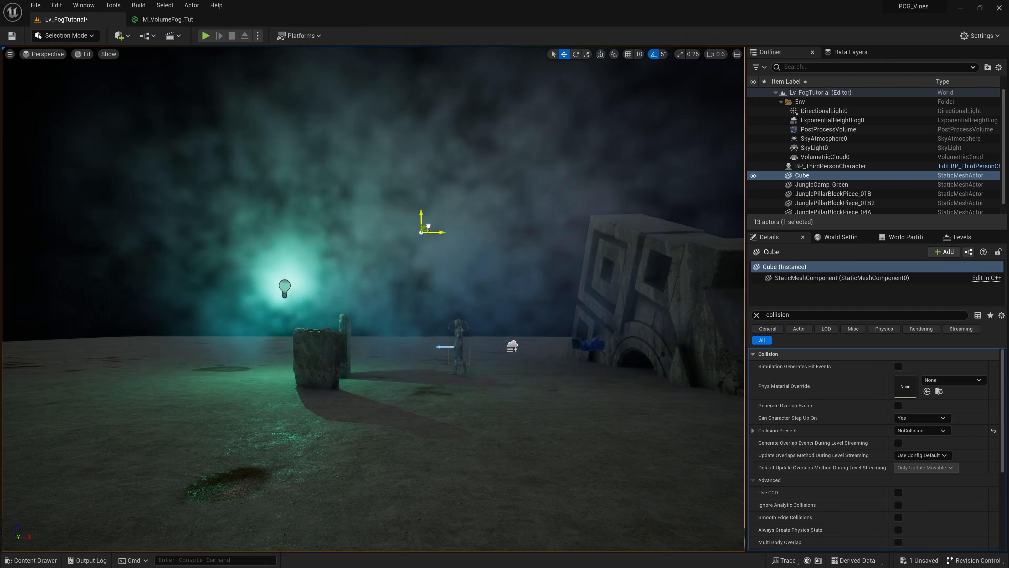
{"action": "right_click_drag", "start_coordinate": [427, 226], "coordinate": [417, 238]}
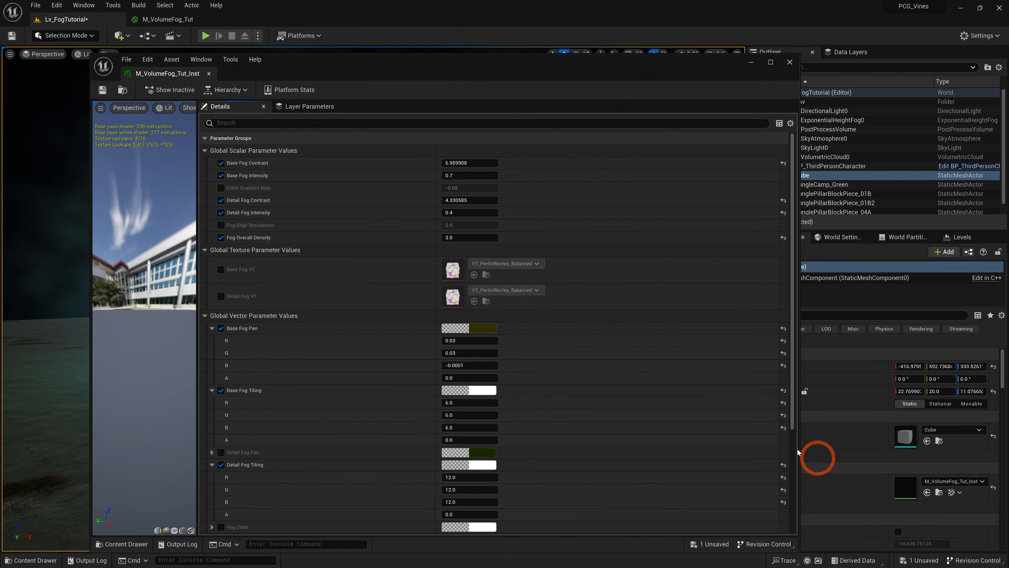
- Shrink the M_VolumeFog_Tut_Inst window and place it so the fog stays visible in the level viewport
{"action": "left_click_drag", "start_coordinate": [817, 457], "coordinate": [423, 458]}
{"action": "left_click_drag", "start_coordinate": [317, 62], "coordinate": [850, 100]}
{"action": "scroll", "coordinate": [775, 205], "scroll_direction": "down", "scroll_amount": 5}
{"action": "scroll", "coordinate": [699, 457], "scroll_direction": "up", "scroll_amount": 5}
- Enable the Color Gradient Bias override in the material instance and adjust it to about -0.29
{"action": "left_click", "coordinate": [695, 225]}
{"action": "left_click_drag", "start_coordinate": [815, 226], "coordinate": [791, 226]}
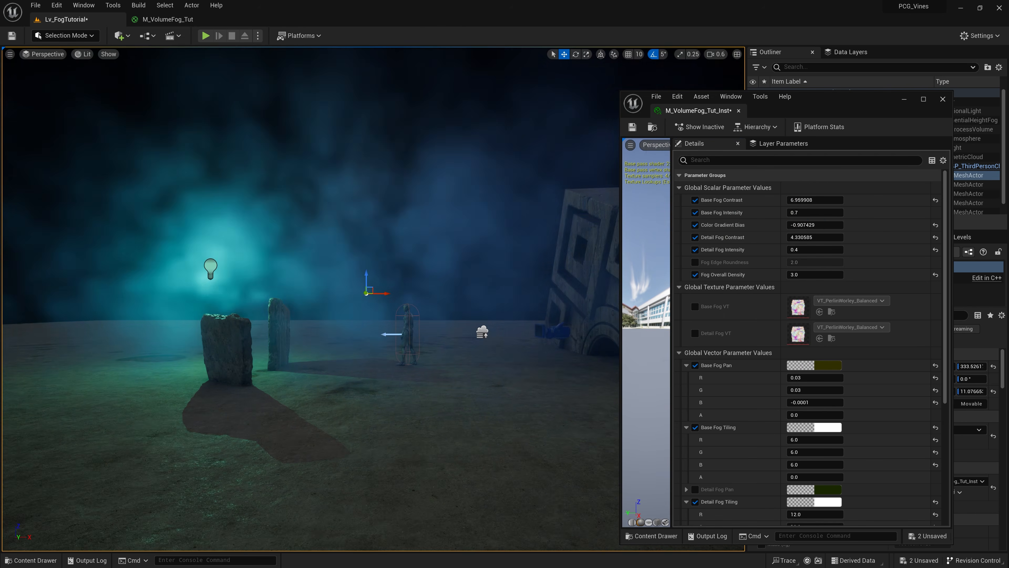
{"action": "left_click_drag", "start_coordinate": [809, 224], "coordinate": [804, 225]}
{"action": "right_click_drag", "start_coordinate": [489, 287], "coordinate": [482, 291]}
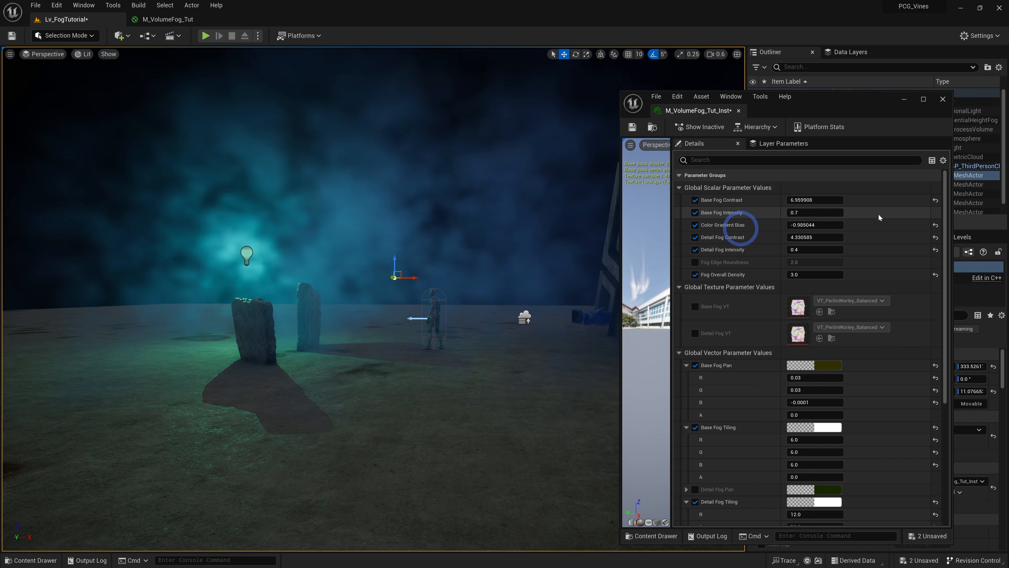
{"action": "left_click_drag", "start_coordinate": [826, 224], "coordinate": [850, 225]}
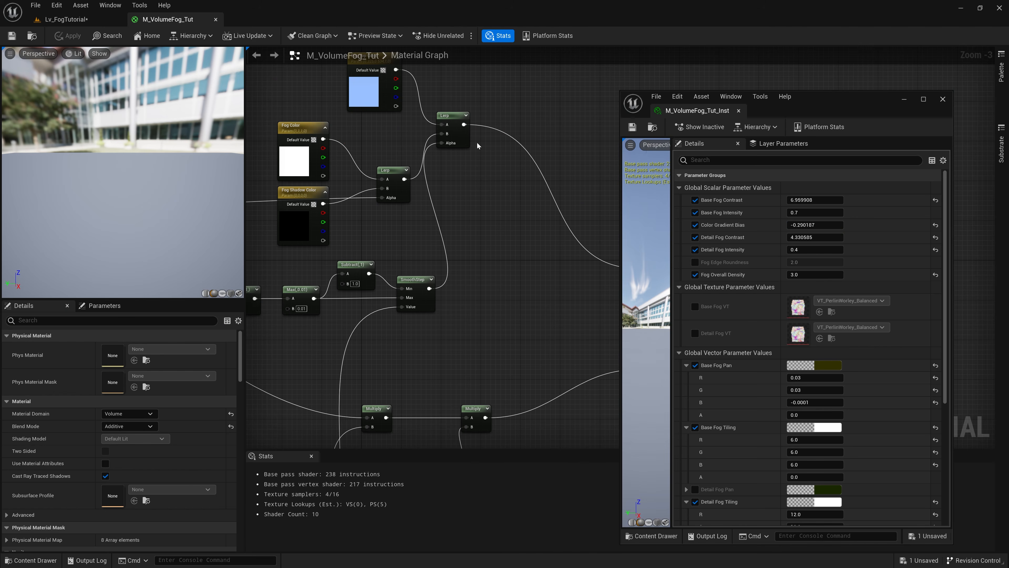
- In M_VolumeFog_Tut, swap the final Lerp's inputs so Fog Top Color feeds B and the other Lerp feeds A, and save
{"action": "right_click_drag", "start_coordinate": [460, 182], "coordinate": [466, 225]}
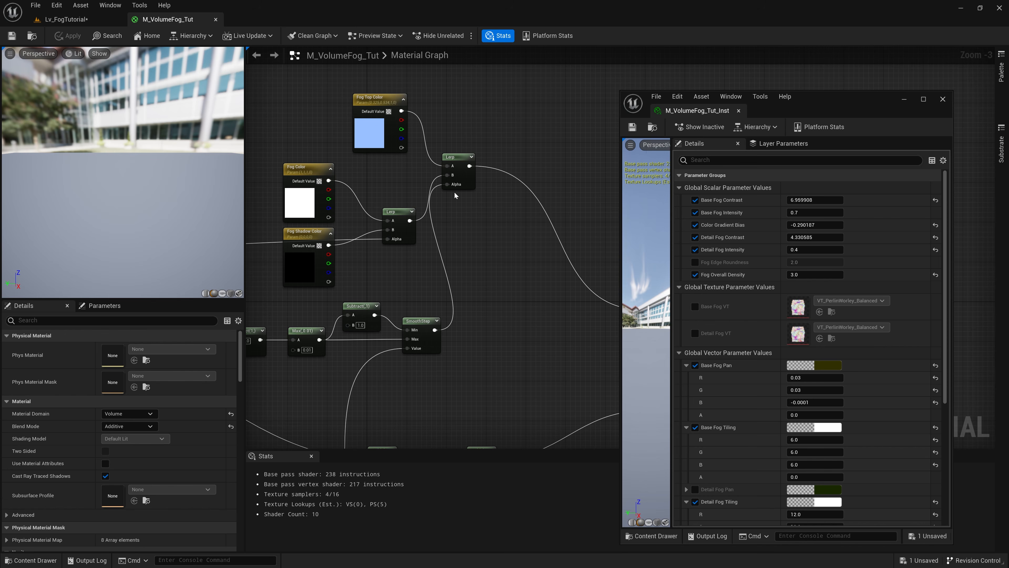
{"action": "left_click_drag", "start_coordinate": [448, 175], "coordinate": [445, 171], "text": "ctrl"}
{"action": "left_click_drag", "start_coordinate": [401, 111], "coordinate": [450, 179]}
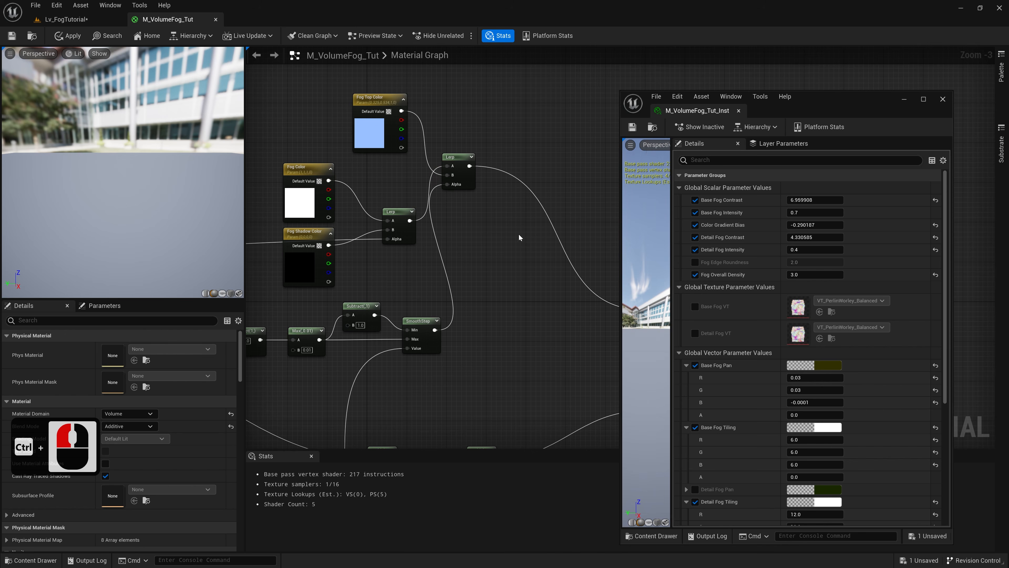
{"action": "left_click", "coordinate": [12, 36]}
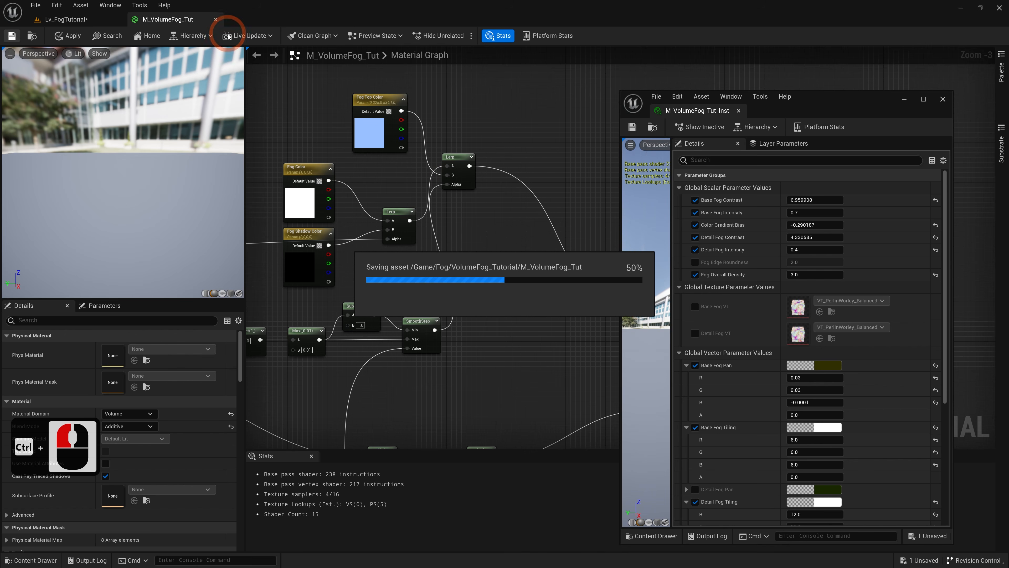
- Return to the Lv_FogTutorial level and lower the fog cube to about Z 255.8
{"action": "left_click", "coordinate": [82, 20]}
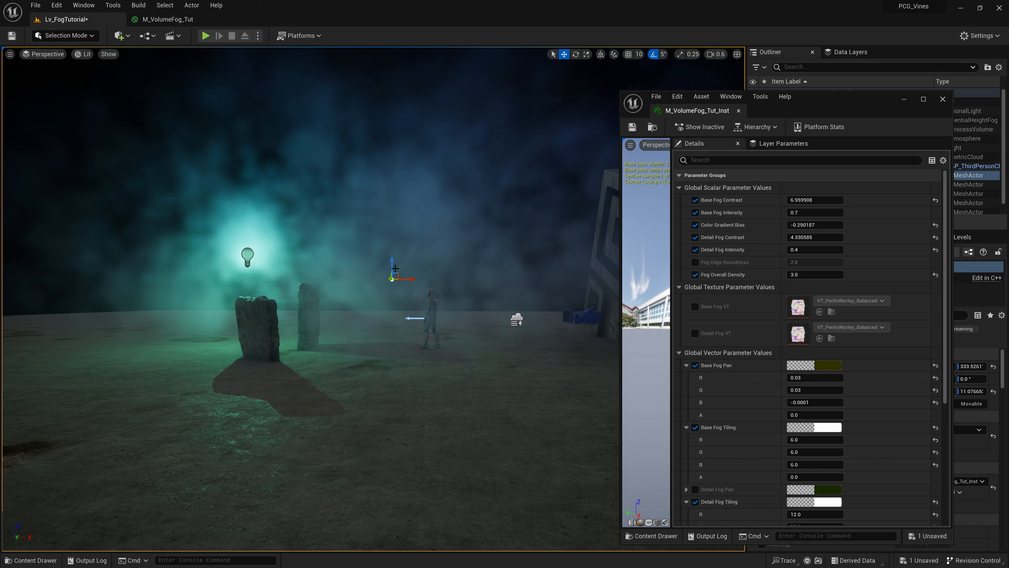
{"action": "left_click_drag", "start_coordinate": [393, 265], "coordinate": [397, 294]}
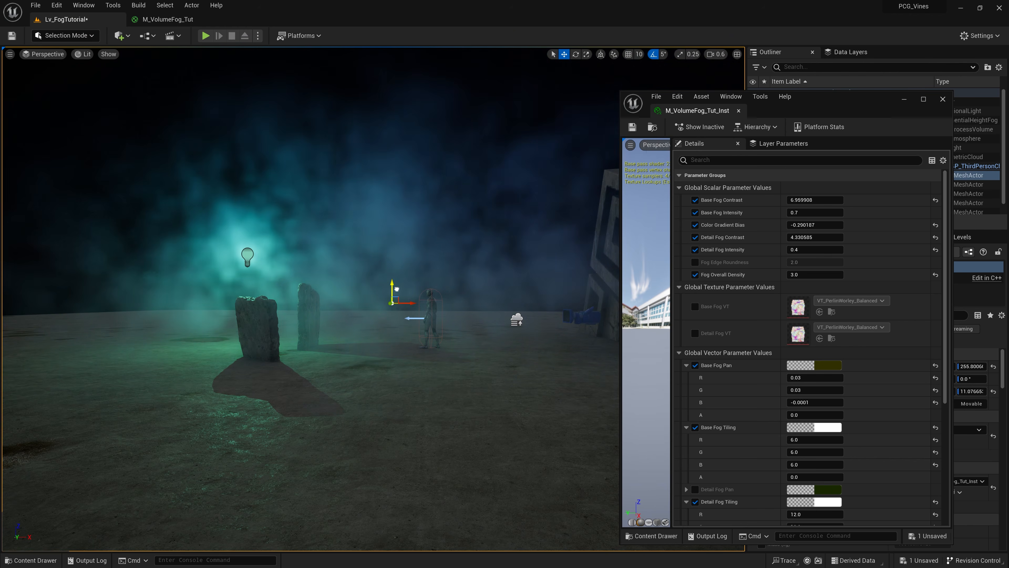
- Enable the Fog Top Color override and set it to red with R 1.0, G 0.024333 and B 0.007281
{"action": "scroll", "coordinate": [782, 342], "scroll_direction": "down", "scroll_amount": 5}
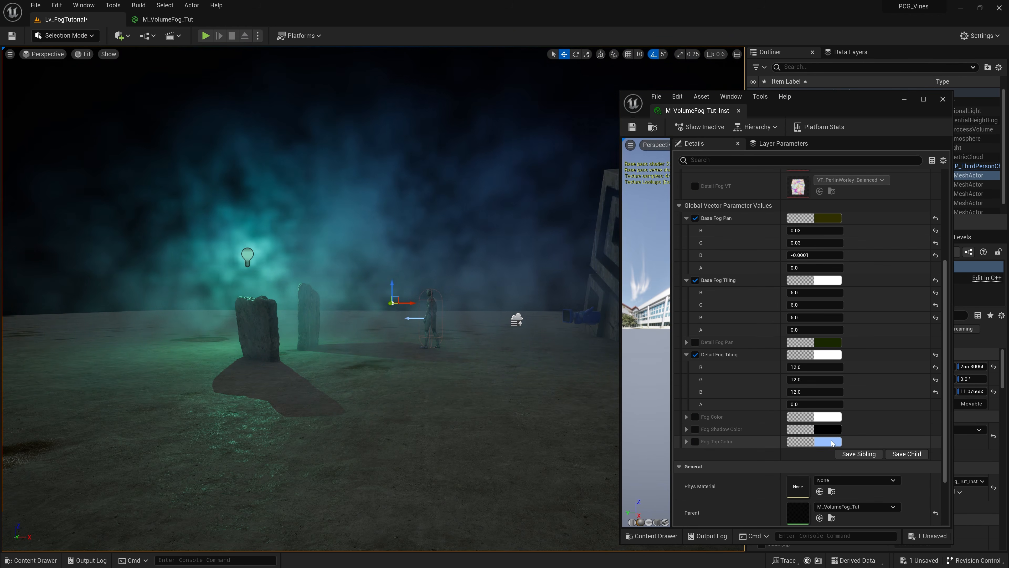
{"action": "left_click", "coordinate": [831, 445]}
{"action": "left_click", "coordinate": [696, 442]}
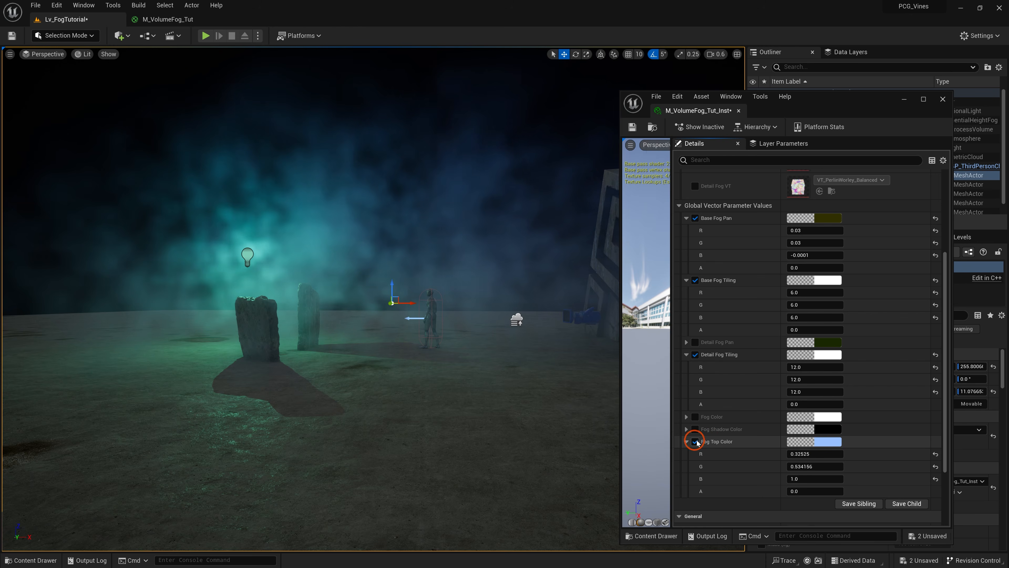
{"action": "left_click", "coordinate": [831, 444]}
{"action": "left_click_drag", "start_coordinate": [705, 398], "coordinate": [729, 403]}
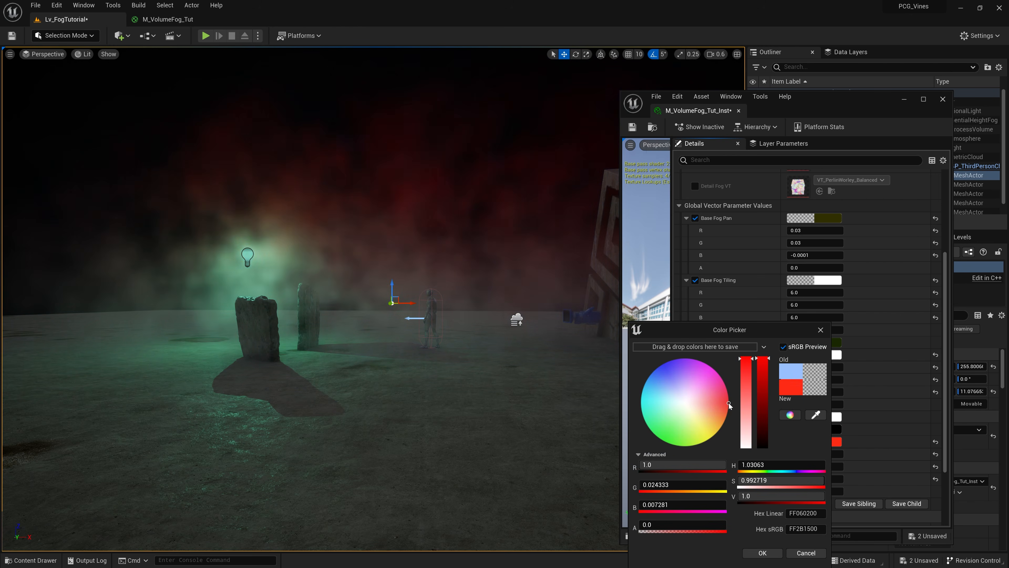
{"action": "left_click", "coordinate": [762, 553]}
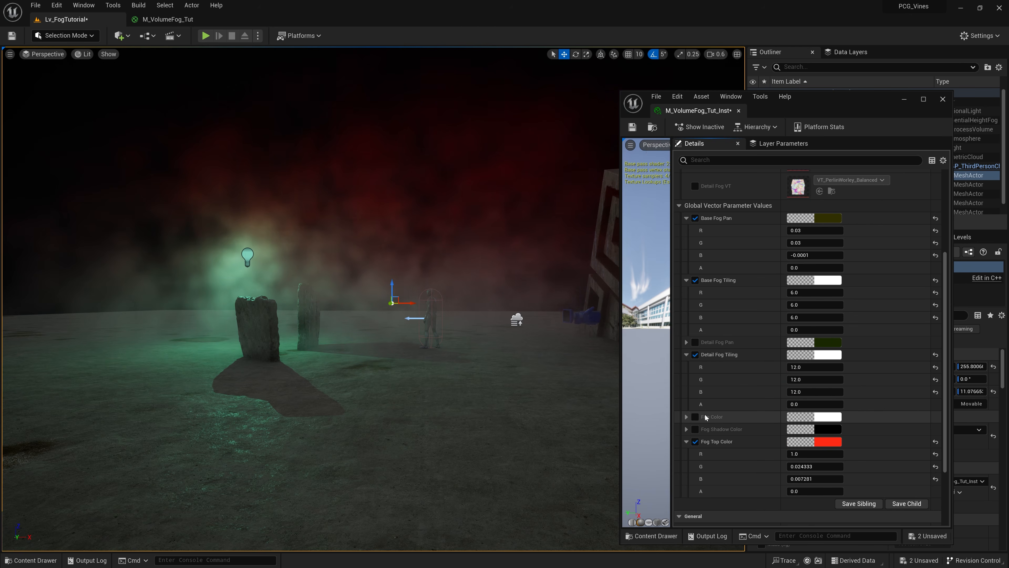
- Enable the Fog Color override in the instance and raise the fog cube to about Z 329.6
{"action": "left_click", "coordinate": [696, 417]}
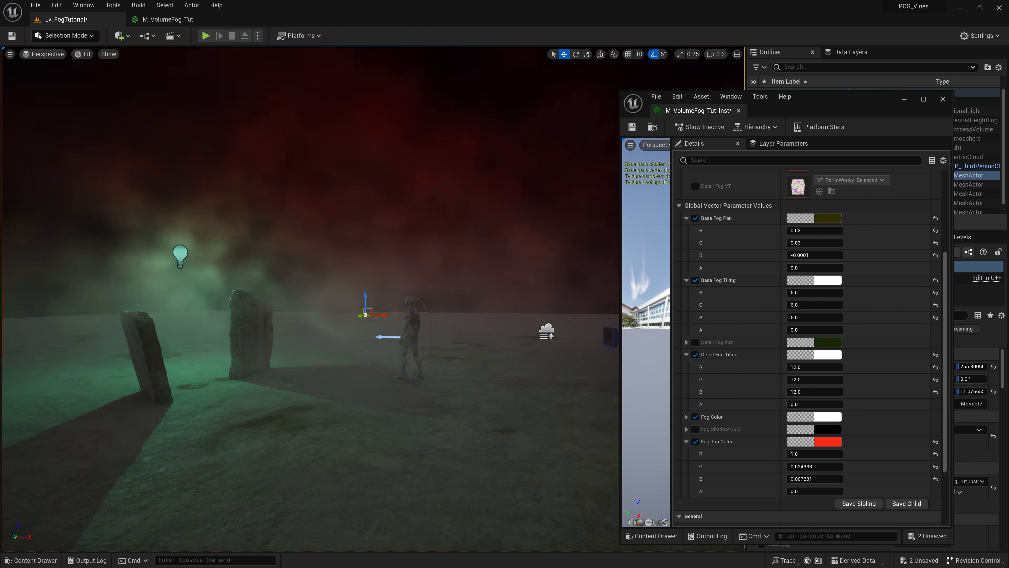
{"action": "left_click_drag", "start_coordinate": [379, 296], "coordinate": [381, 280]}
{"action": "mouse_move", "coordinate": [425, 299]}
{"action": "right_mouse_down"}
{"action": "mouse_move", "coordinate": [460, 290]}
{"action": "mouse_move", "coordinate": [426, 304]}
{"action": "right_mouse_up"}
- Adjust the Color Gradient Bias of the fog material instance
{"action": "scroll", "coordinate": [823, 258], "scroll_direction": "up", "scroll_amount": 5}
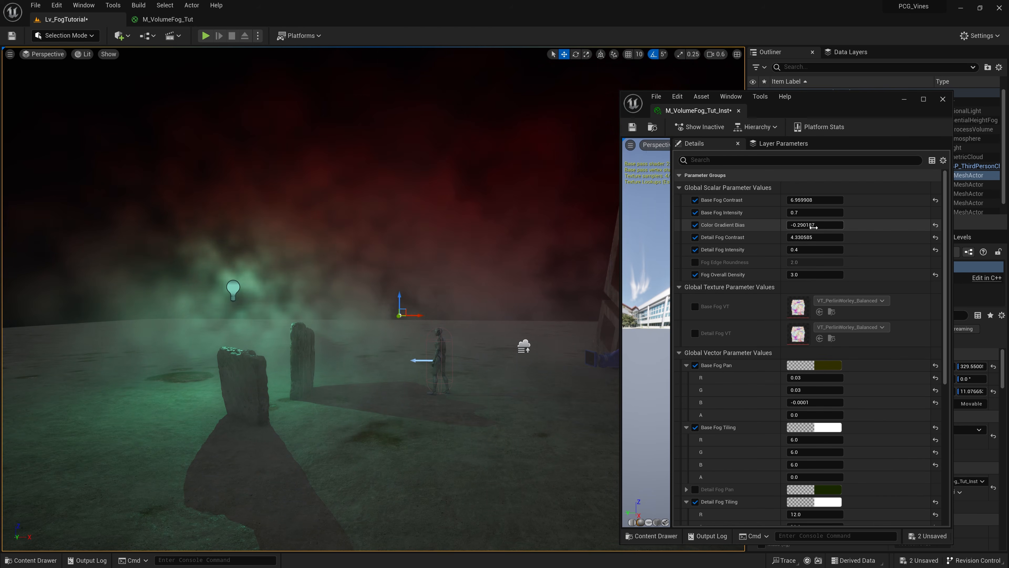
{"action": "mouse_move", "coordinate": [803, 226]}
{"action": "left_mouse_down"}
{"action": "mouse_move", "coordinate": [743, 226]}
{"action": "mouse_move", "coordinate": [807, 226]}
{"action": "left_mouse_up"}
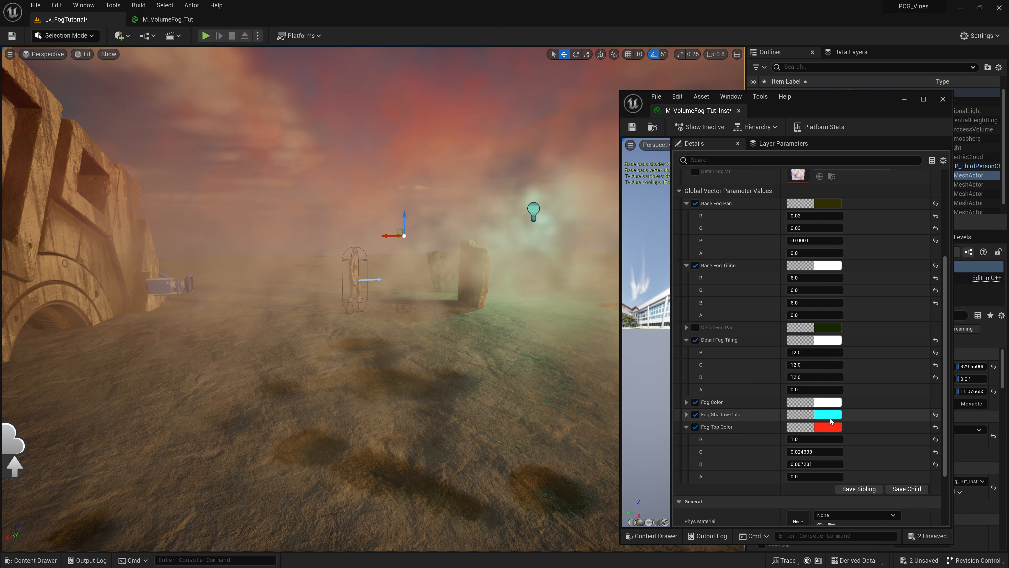
- Try a blue-violet Fog Shadow Color with R 0.089343, G 0.060498 and B 0.976191, and view the fog in the level
{"action": "left_click", "coordinate": [831, 416]}
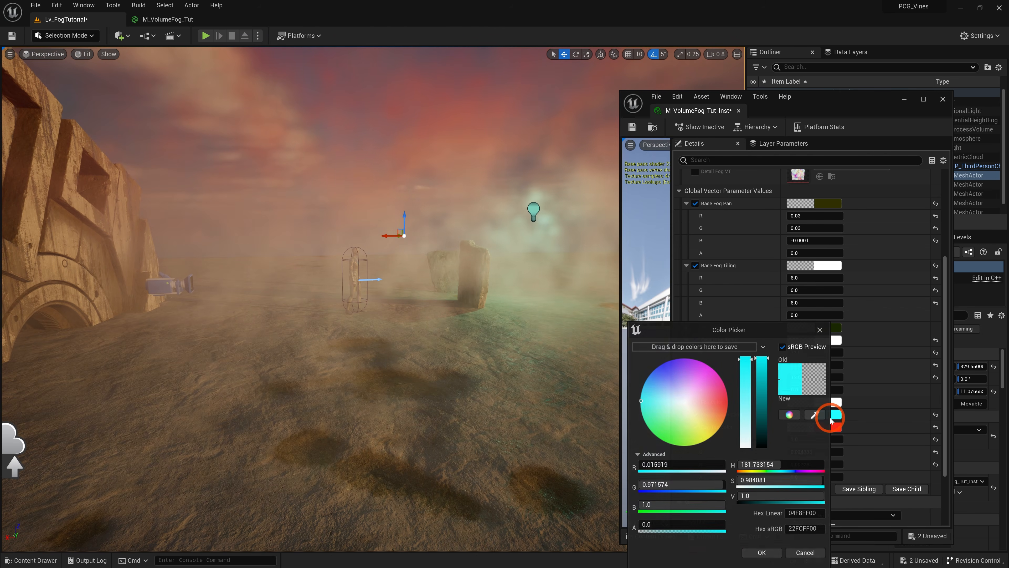
{"action": "left_click_drag", "start_coordinate": [716, 407], "coordinate": [665, 366]}
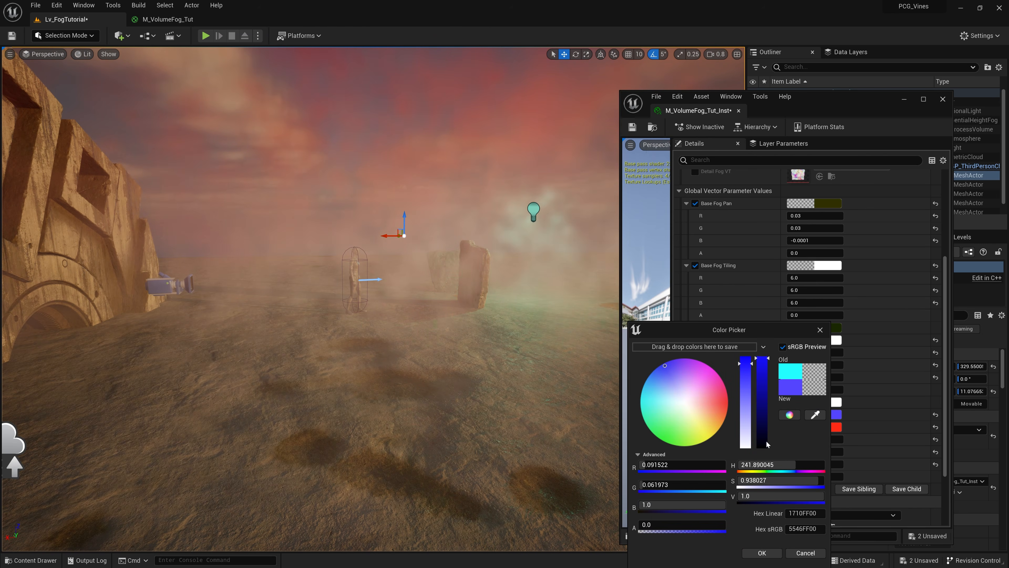
{"action": "left_click_drag", "start_coordinate": [766, 378], "coordinate": [771, 420]}
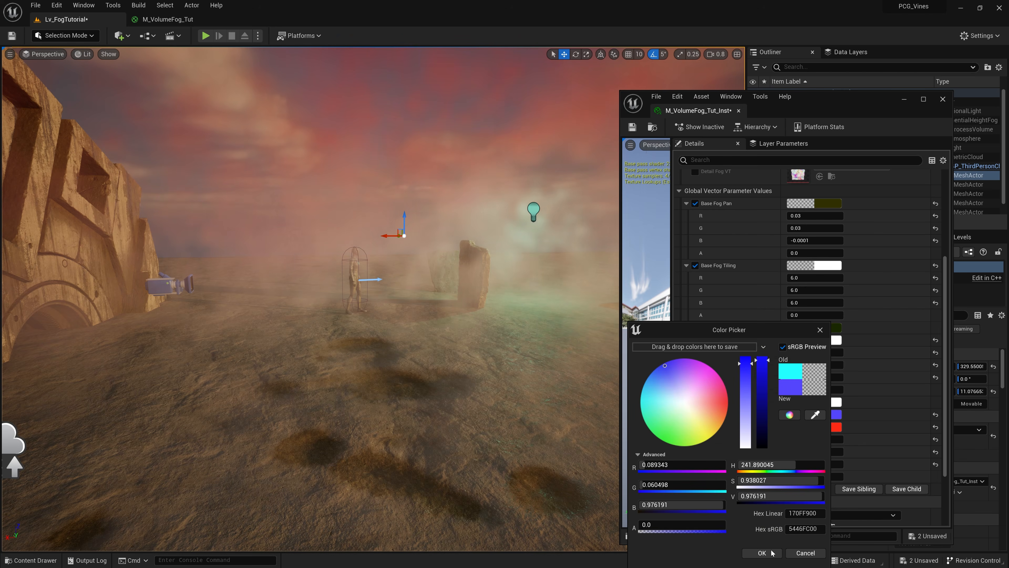
{"action": "left_click", "coordinate": [772, 553]}
{"action": "mouse_move", "coordinate": [417, 366]}
{"action": "right_mouse_down"}
{"action": "mouse_move", "coordinate": [415, 342]}
{"action": "mouse_move", "coordinate": [406, 342]}
{"action": "mouse_move", "coordinate": [413, 348]}
{"action": "right_mouse_up"}
{"action": "key", "text": "s"}
{"action": "key", "text": "w"}
{"action": "scroll", "coordinate": [407, 342], "scroll_direction": "down", "scroll_amount": 1}
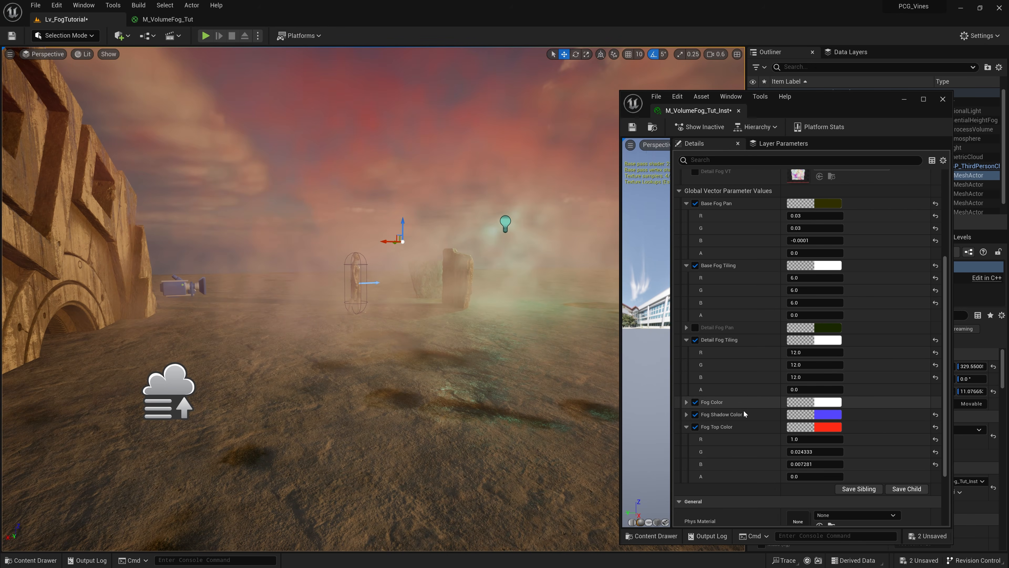
- Set the Fog Shadow Color to near-black with R, G and B at 0.000001
{"action": "left_click", "coordinate": [824, 415]}
{"action": "left_click_drag", "start_coordinate": [759, 408], "coordinate": [751, 456]}
{"action": "left_click_drag", "start_coordinate": [735, 403], "coordinate": [738, 454]}
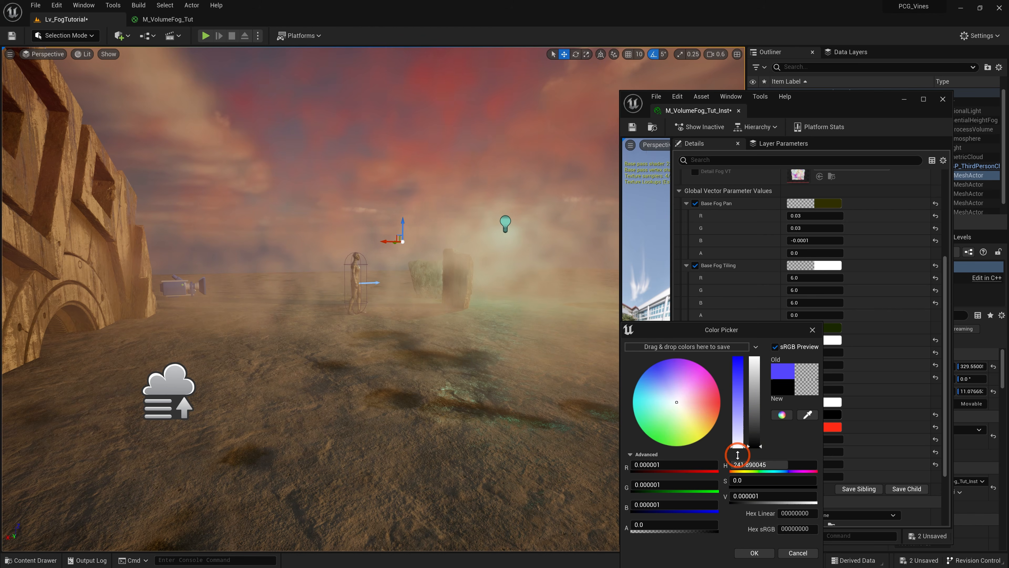
{"action": "left_click", "coordinate": [756, 560]}
- Group the fog color and gradient nodes of M_VolumeFog_Tut in a comment box titled "Fog Color"
{"action": "right_click_drag", "start_coordinate": [479, 338], "coordinate": [480, 353]}
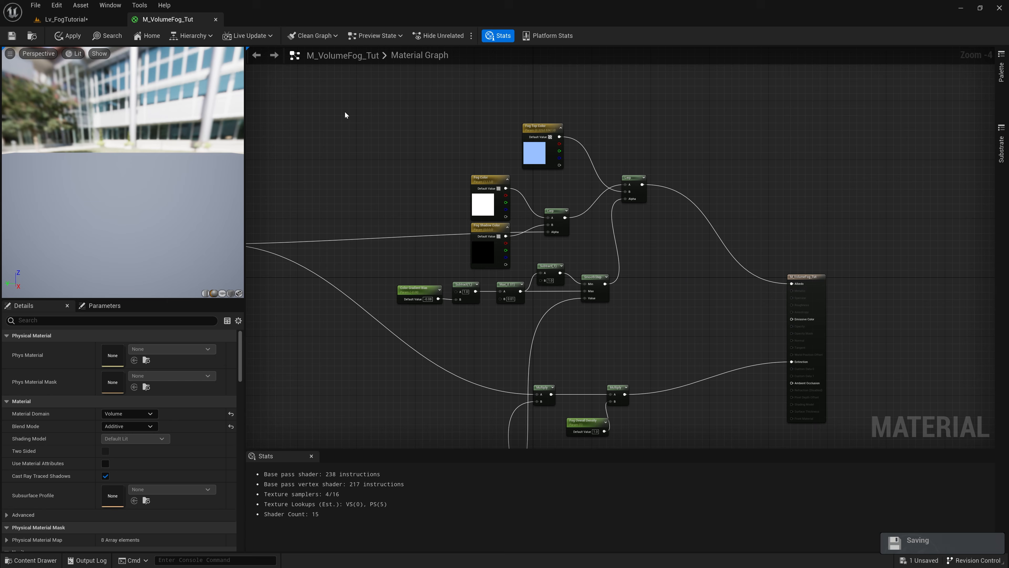
{"action": "left_click_drag", "start_coordinate": [341, 107], "coordinate": [677, 325]}
{"action": "key", "text": "c"}
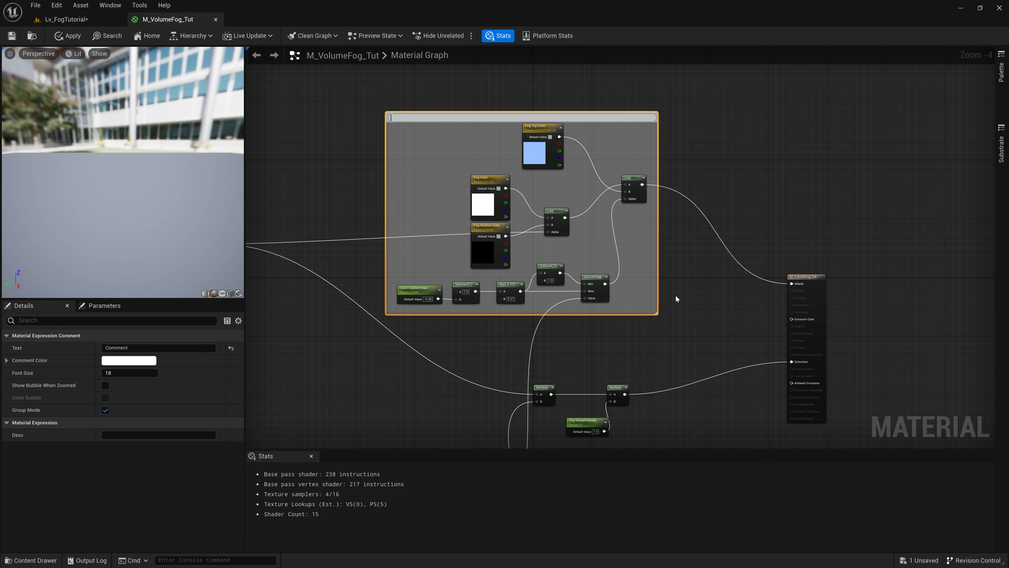
{"action": "type", "text": "Fog Color"}
{"action": "key", "text": "Return"}
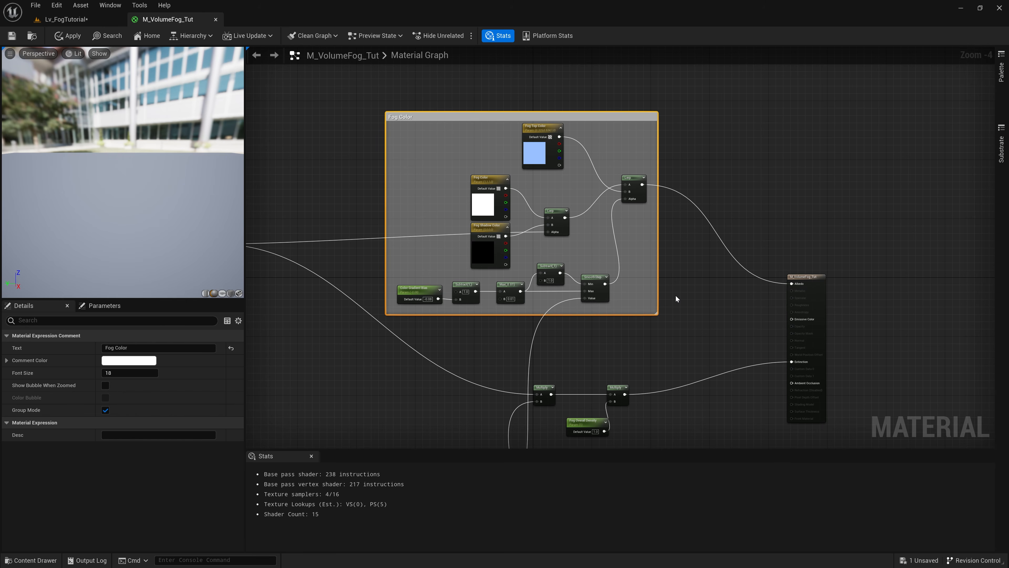
- Turn on the Mesh DistanceFields visualization in the Lv_FogTutorial viewport and look at the jungle camp meshes
{"action": "left_click", "coordinate": [65, 19]}
{"action": "left_click", "coordinate": [108, 53]}
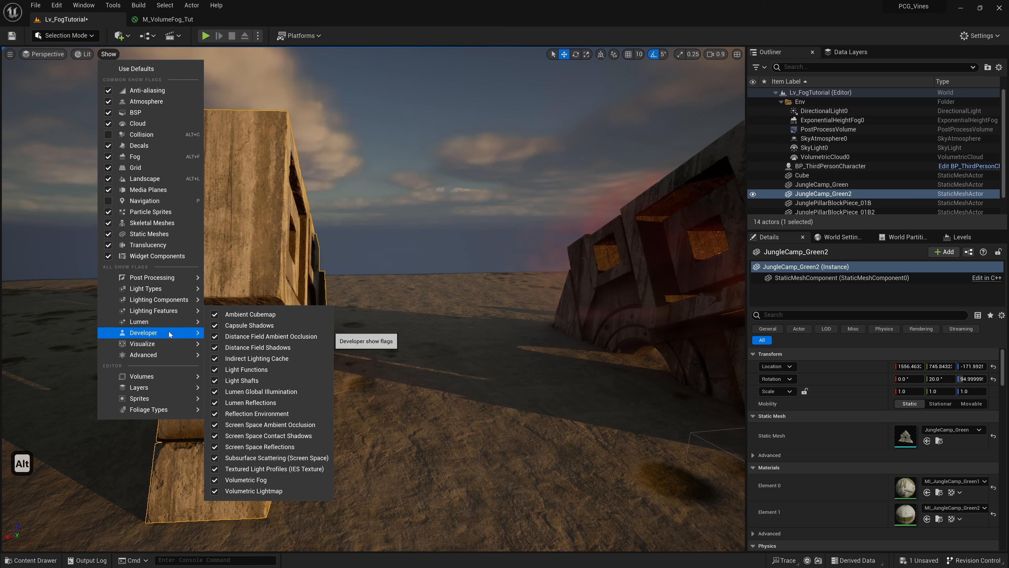
{"action": "mouse_move", "coordinate": [172, 345]}
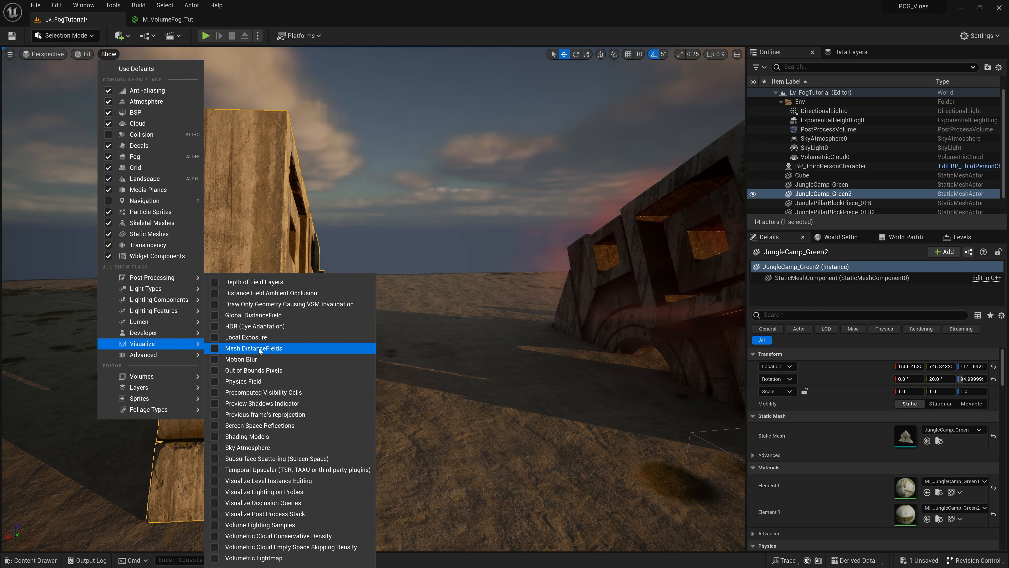
{"action": "left_click", "coordinate": [278, 349]}
{"action": "mouse_move", "coordinate": [372, 362]}
{"action": "right_mouse_down"}
{"action": "mouse_move", "coordinate": [612, 359]}
{"action": "mouse_move", "coordinate": [366, 363]}
{"action": "right_mouse_up"}
{"action": "key", "text": "w"}
- Turn off the Mesh DistanceFields visualization in the Lv_FogTutorial viewport
{"action": "left_click", "coordinate": [116, 56]}
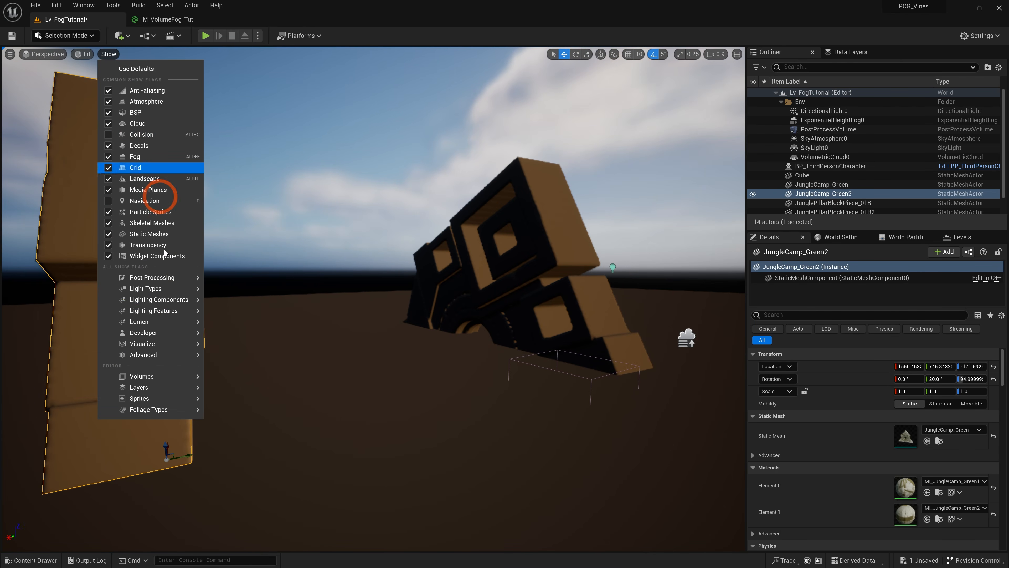
{"action": "mouse_move", "coordinate": [176, 344]}
{"action": "left_click", "coordinate": [254, 348]}
{"action": "right_click_drag", "start_coordinate": [342, 412], "coordinate": [459, 328]}
{"action": "key", "text": "w"}
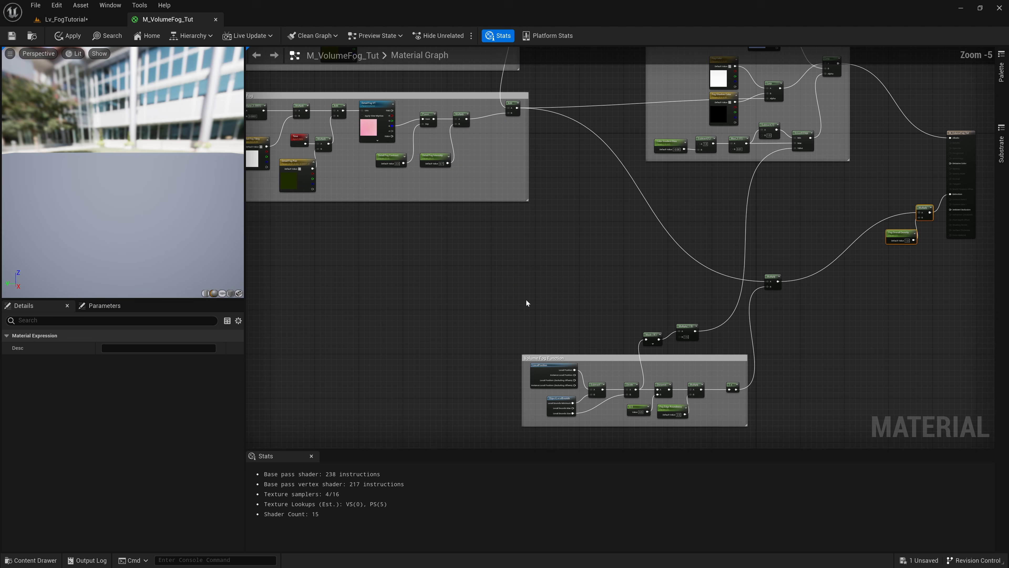
- Add a DistanceToNearestSurface node in M_VolumeFog_Tut, in the empty area above the Volume Fog Function group
{"action": "right_click_drag", "start_coordinate": [527, 302], "coordinate": [523, 282]}
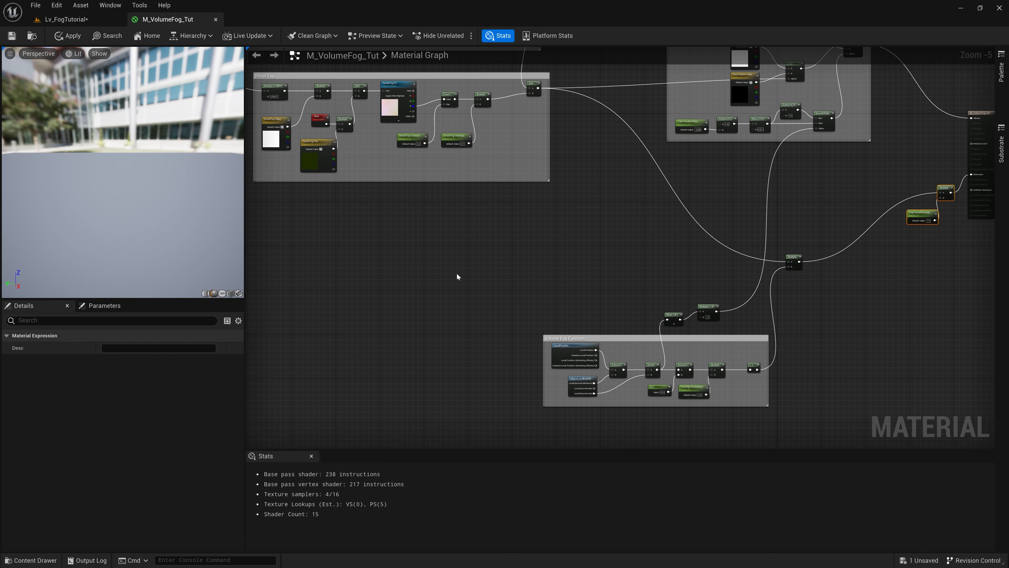
{"action": "scroll", "coordinate": [485, 275], "scroll_direction": "up", "scroll_amount": 3}
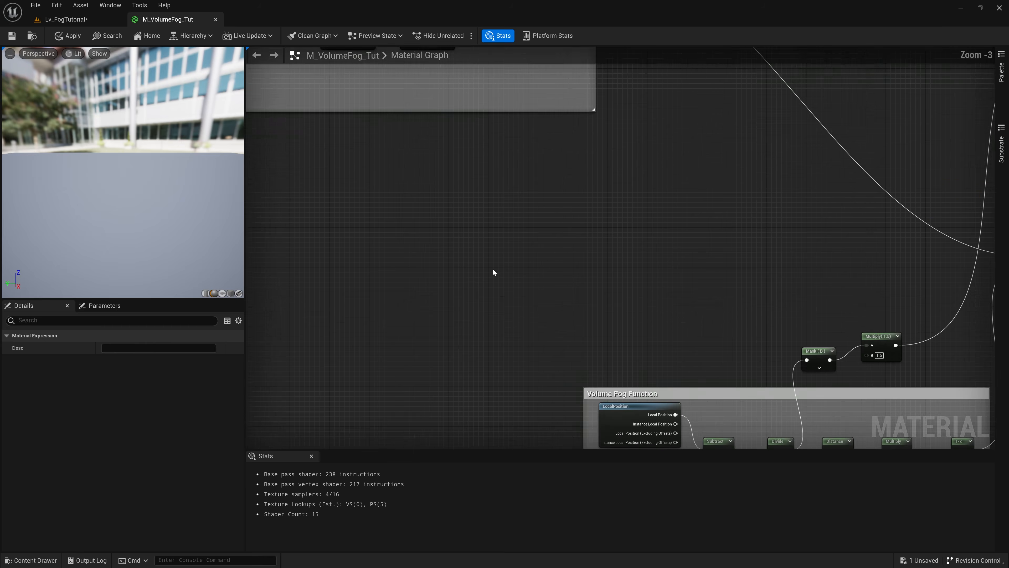
{"action": "right_click", "coordinate": [477, 272]}
{"action": "type", "text": "d"}
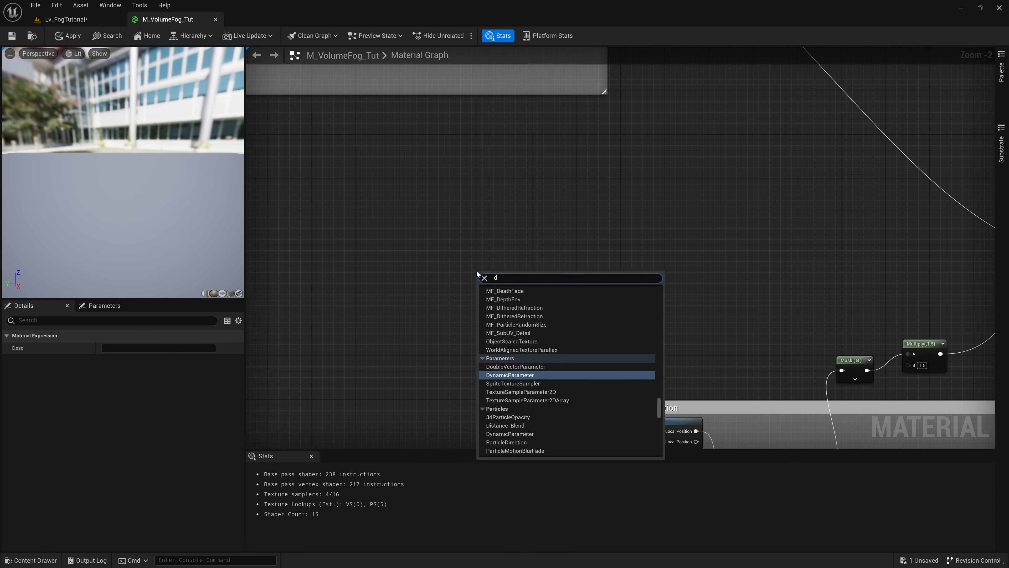
{"action": "type", "text": "istance"}
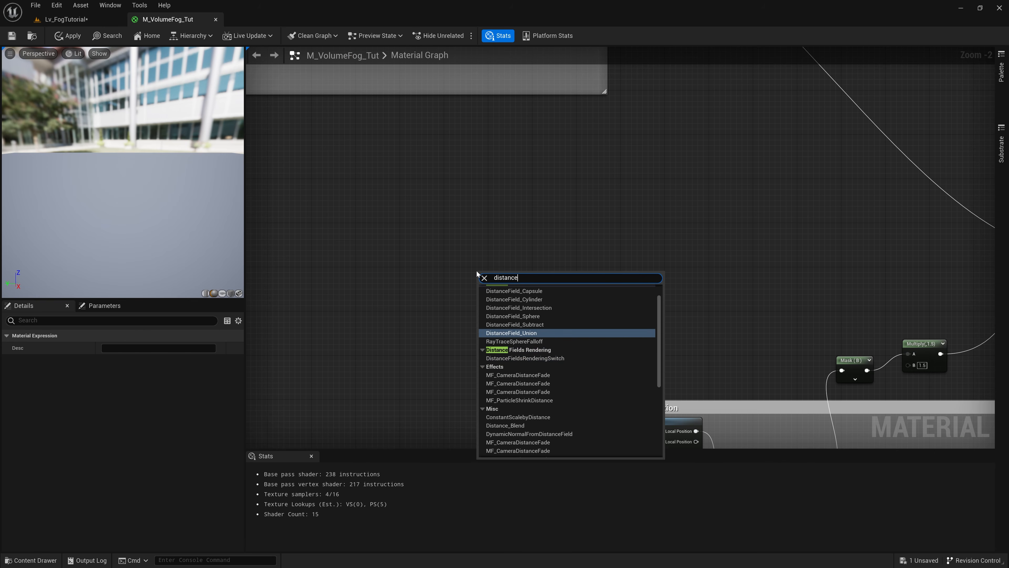
{"action": "type", "text": "to"}
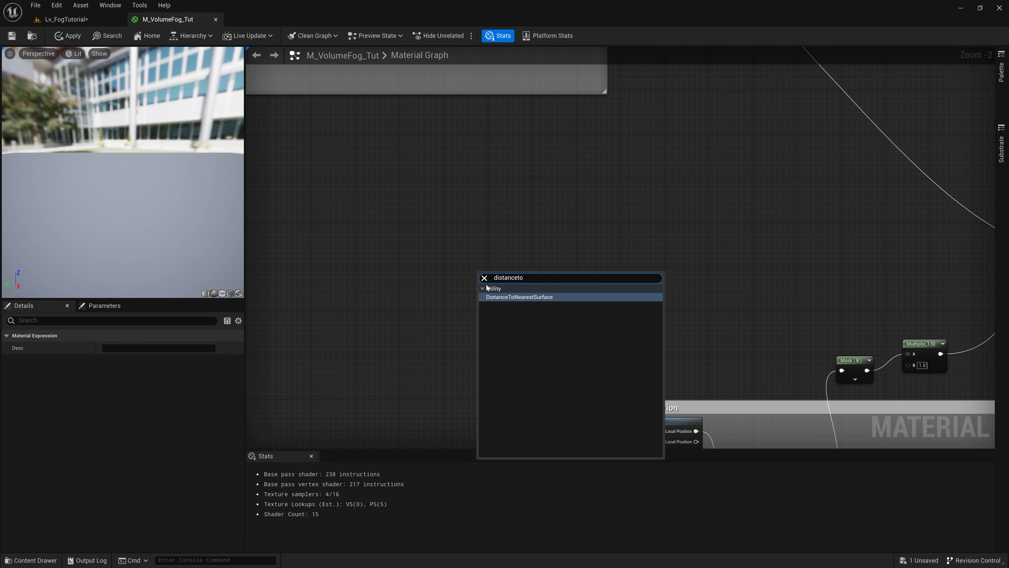
{"action": "left_click", "coordinate": [538, 301]}
{"action": "scroll", "coordinate": [545, 290], "scroll_direction": "up", "scroll_amount": 2}
{"action": "right_click_drag", "start_coordinate": [576, 293], "coordinate": [488, 291]}
{"action": "scroll", "coordinate": [489, 290], "scroll_direction": "down", "scroll_amount": 1}
- Add a scalar parameter named Distance with a default value of 1400 and align it above the DistanceToNearestSurface node
{"action": "key", "text": "s"}
{"action": "left_click", "coordinate": [394, 207]}
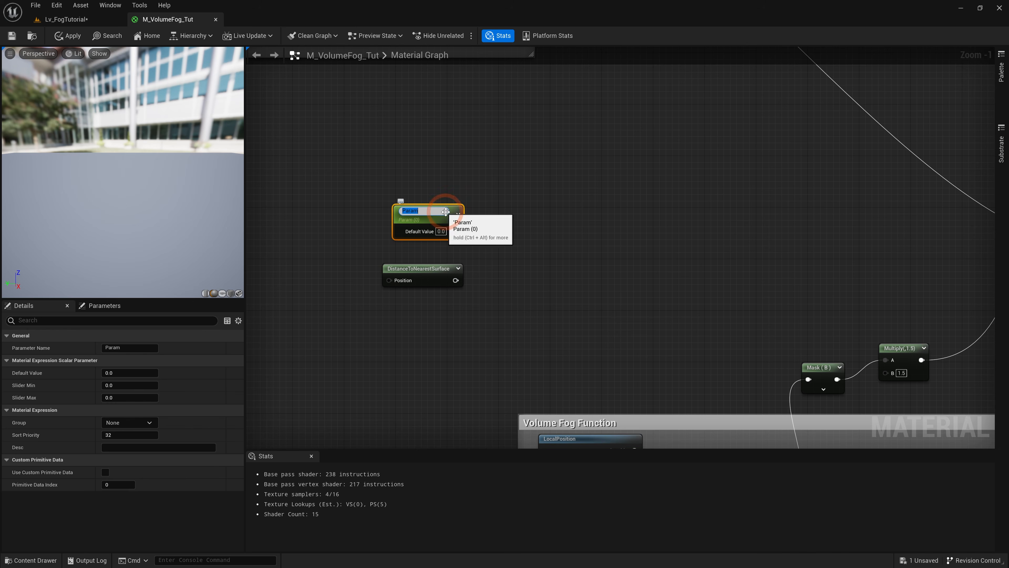
{"action": "type", "text": "Distance"}
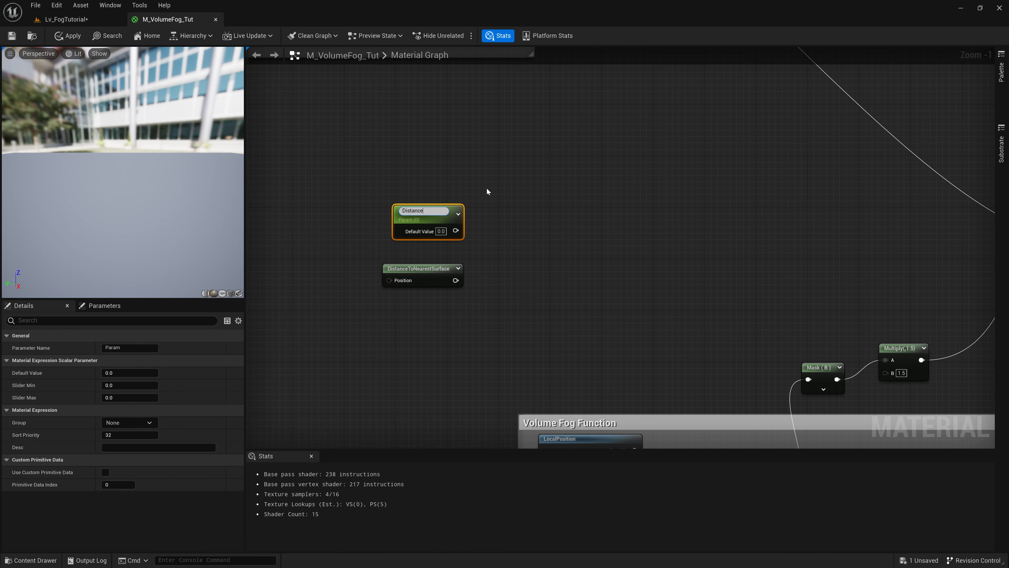
{"action": "key", "text": "Return"}
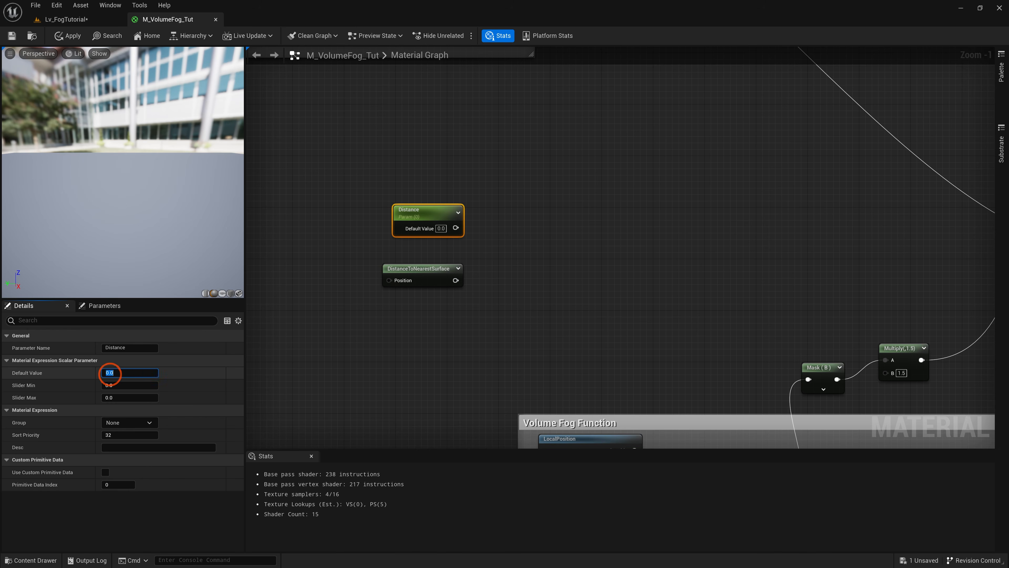
{"action": "type", "text": "1400"}
{"action": "key", "text": "Return"}
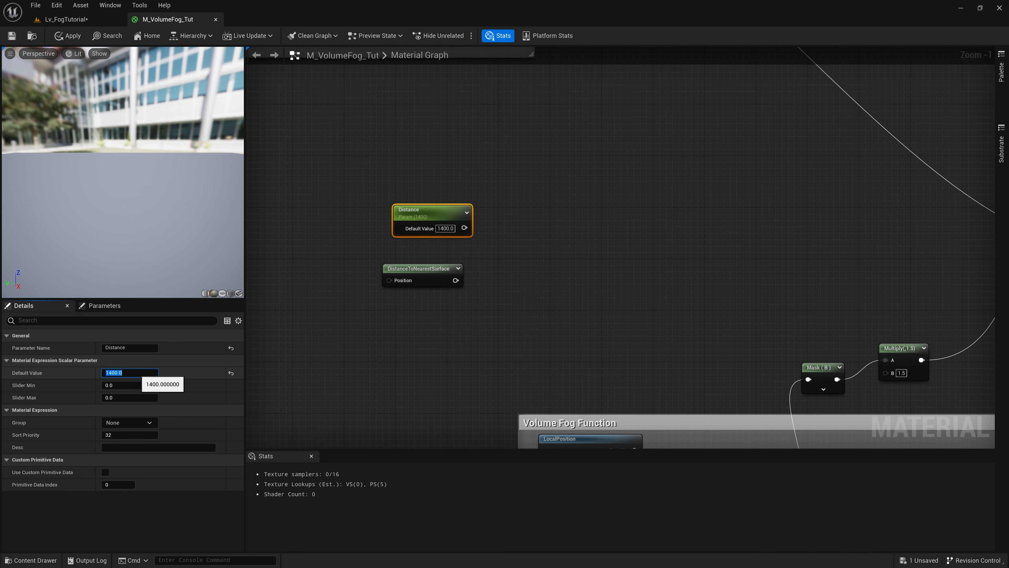
{"action": "left_click", "coordinate": [438, 211]}
{"action": "left_click_drag", "start_coordinate": [438, 212], "coordinate": [427, 214]}
- Add a Subtract node with Distance connected to A and DistanceToNearestSurface connected to B
{"action": "right_click", "coordinate": [494, 259]}
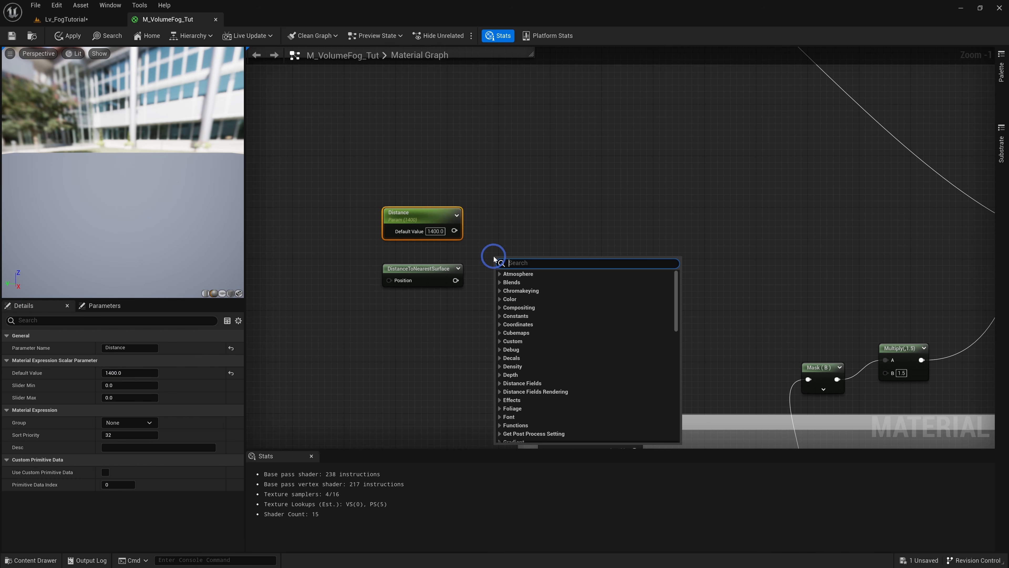
{"action": "type", "text": "subt"}
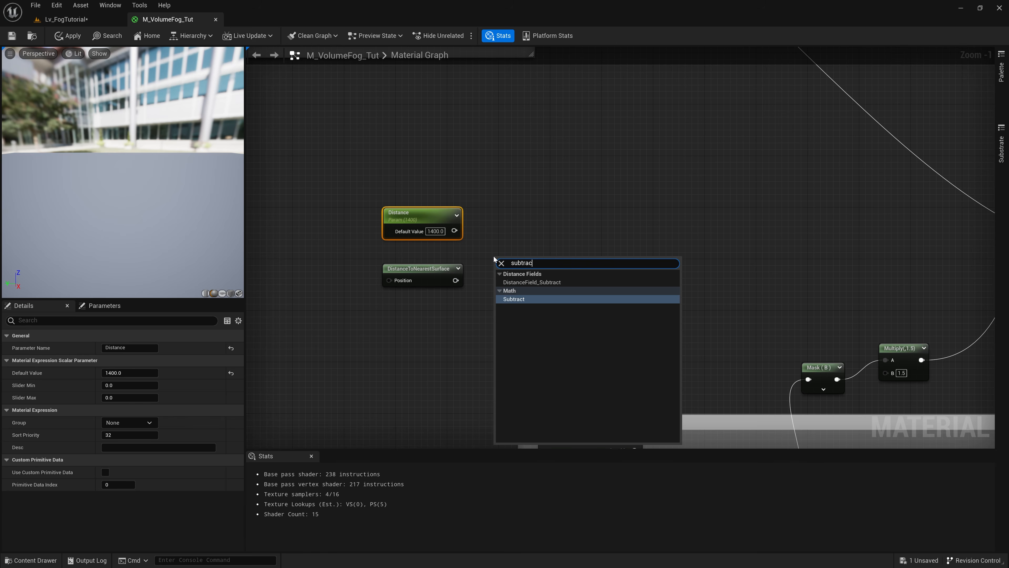
{"action": "type", "text": "rac"}
{"action": "left_click", "coordinate": [542, 300]}
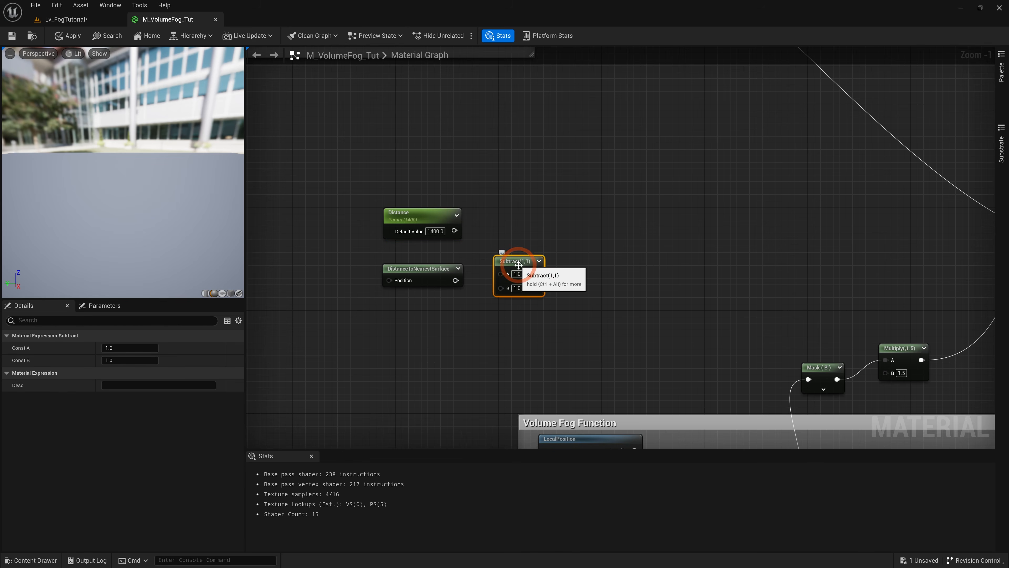
{"action": "left_click_drag", "start_coordinate": [514, 267], "coordinate": [517, 244]}
{"action": "left_click", "coordinate": [456, 289]}
{"action": "left_click_drag", "start_coordinate": [456, 289], "coordinate": [513, 270]}
{"action": "left_click_drag", "start_coordinate": [454, 231], "coordinate": [506, 251]}
{"action": "right_click_drag", "start_coordinate": [648, 247], "coordinate": [590, 257]}
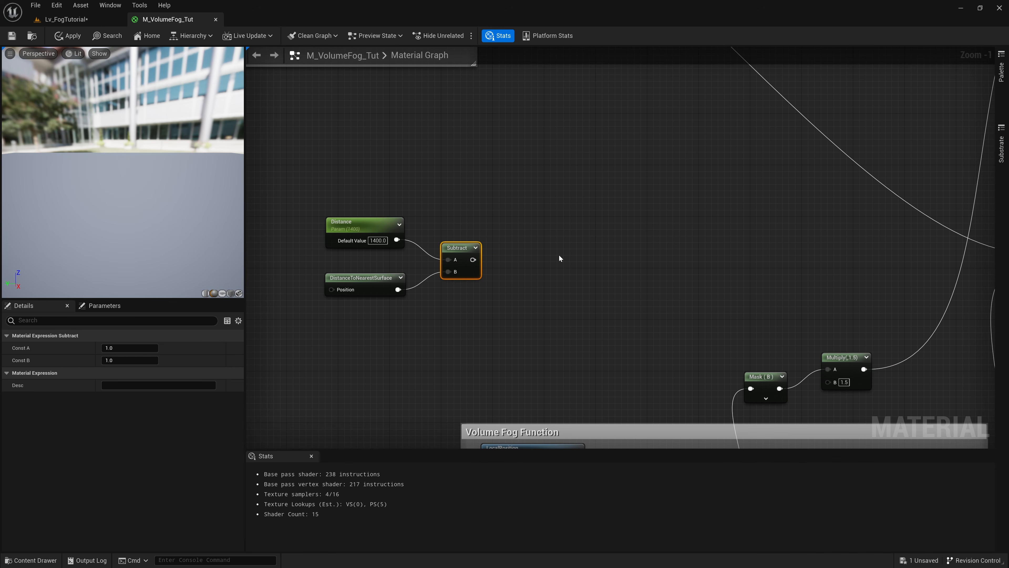
- Add a Lerp node beyond the Subtract node and connect the Distance parameter to its A input
{"action": "left_click", "coordinate": [558, 258]}
{"action": "left_click_drag", "start_coordinate": [571, 257], "coordinate": [556, 212]}
{"action": "key", "text": "alt+Tab"}
{"action": "left_click_drag", "start_coordinate": [404, 232], "coordinate": [569, 222]}
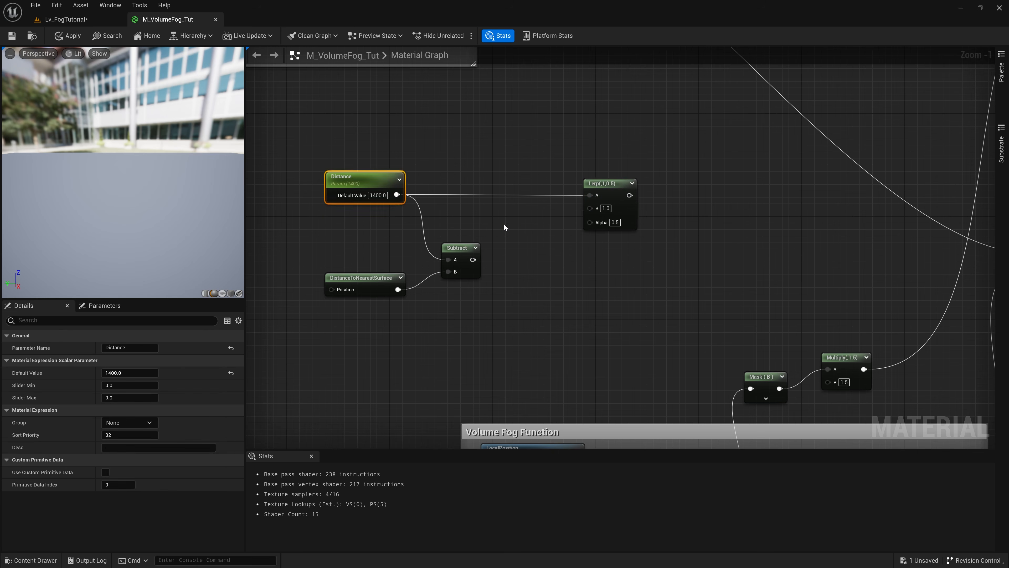
- Add a scalar parameter named Edge Hardness and connect it to the Lerp's Alpha input
{"action": "left_click", "coordinate": [504, 227]}
{"action": "type", "text": "Edge Hardne"}
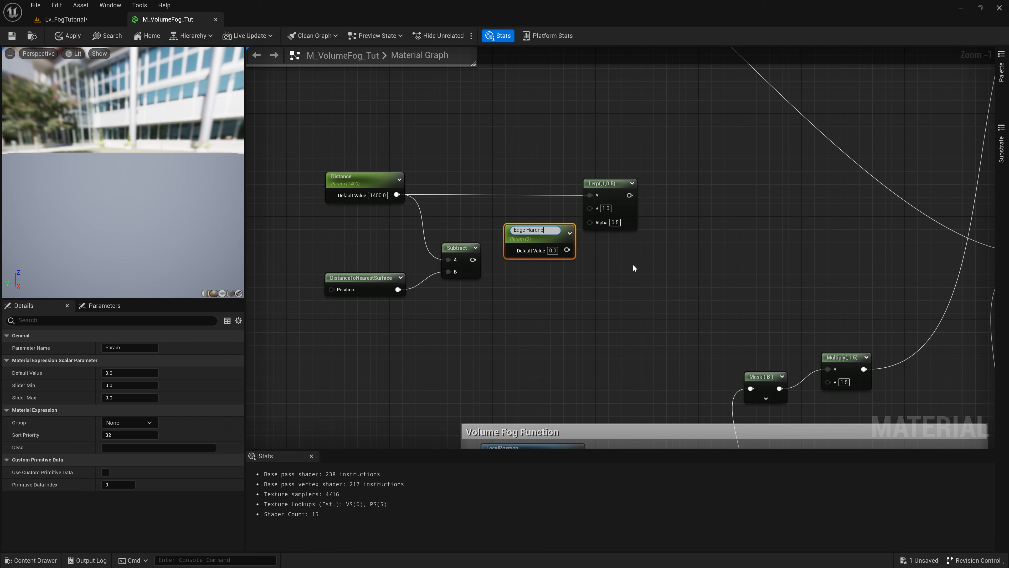
{"action": "key", "text": "Return"}
{"action": "left_click_drag", "start_coordinate": [538, 234], "coordinate": [591, 222]}
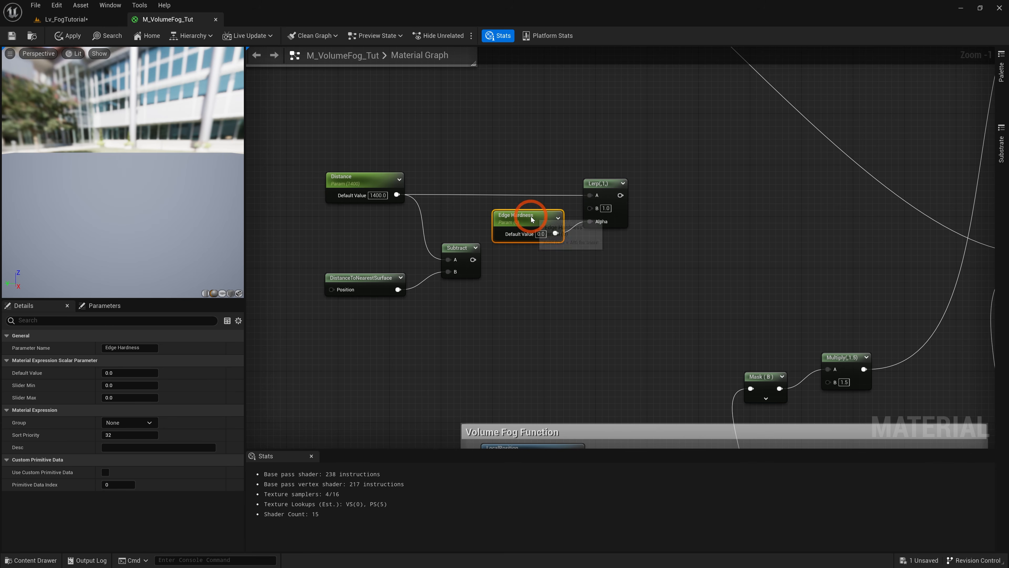
- Add a Divide node that divides the distance Subtract result in A by the Lerp result in B
{"action": "right_click_drag", "start_coordinate": [668, 241], "coordinate": [563, 229]}
{"action": "key", "text": "d"}
{"action": "left_click", "coordinate": [563, 230]}
{"action": "mouse_move", "coordinate": [576, 234]}
{"action": "left_mouse_down"}
{"action": "mouse_move", "coordinate": [575, 225]}
{"action": "mouse_move", "coordinate": [575, 234]}
{"action": "left_mouse_up"}
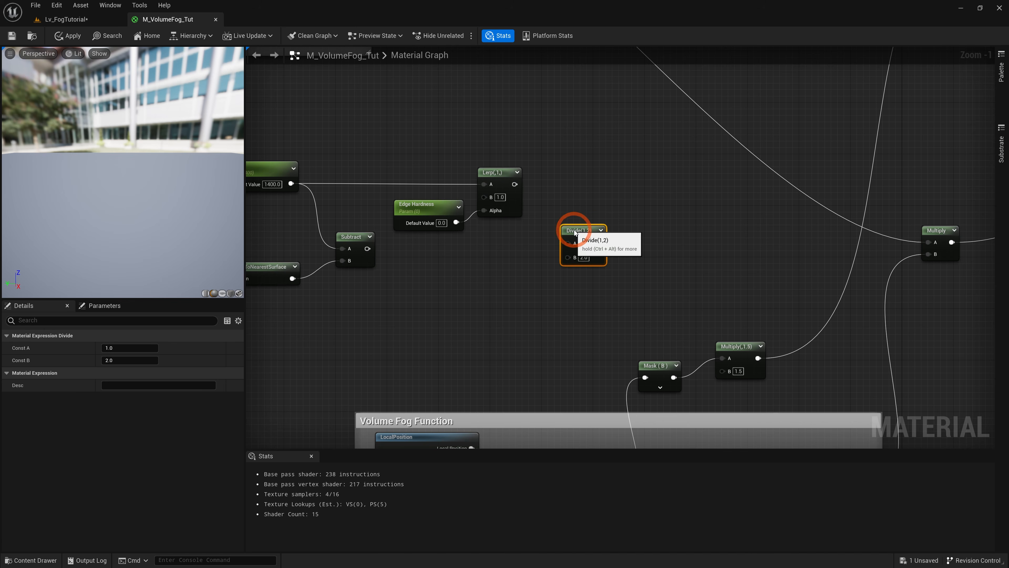
{"action": "left_click_drag", "start_coordinate": [367, 248], "coordinate": [591, 238]}
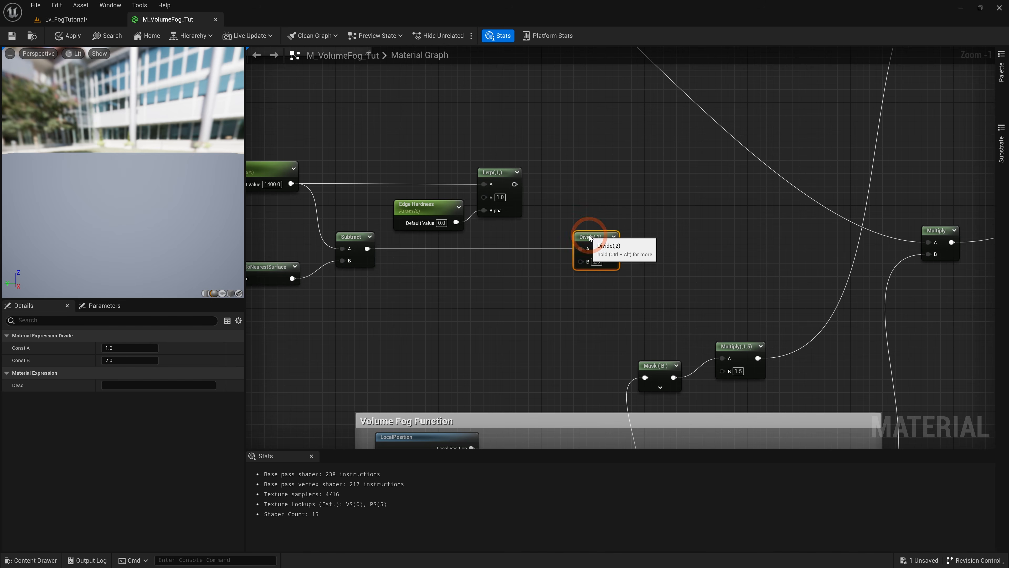
{"action": "right_click_drag", "start_coordinate": [458, 240], "coordinate": [507, 243]}
{"action": "left_click_drag", "start_coordinate": [512, 192], "coordinate": [577, 272]}
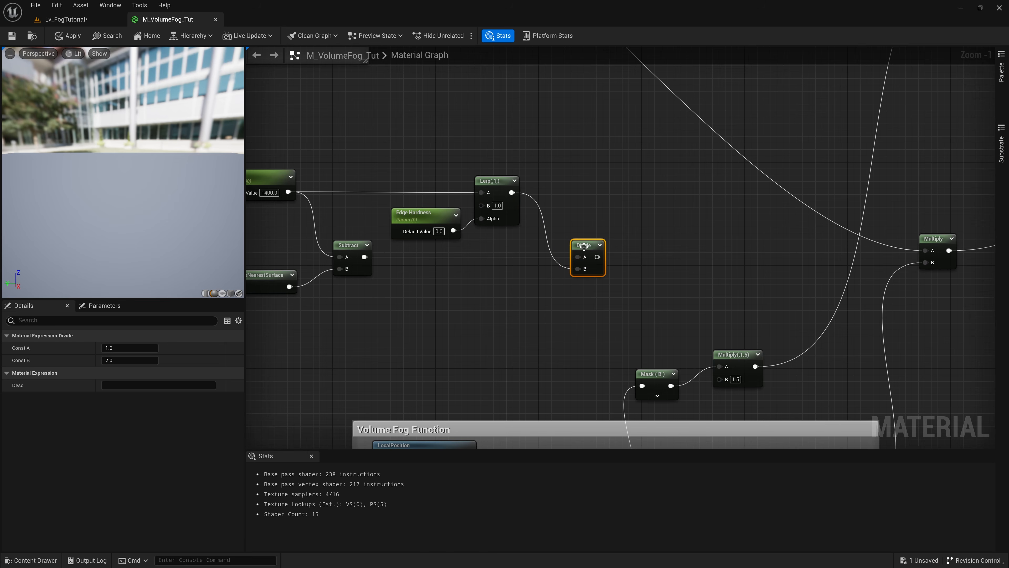
- Add a second Subtract node after the Divide and connect the Divide result to its A input, leaving B at 1.0
{"action": "right_click_drag", "start_coordinate": [575, 236], "coordinate": [509, 249]}
{"action": "right_click", "coordinate": [509, 250]}
{"action": "type", "text": "subt"}
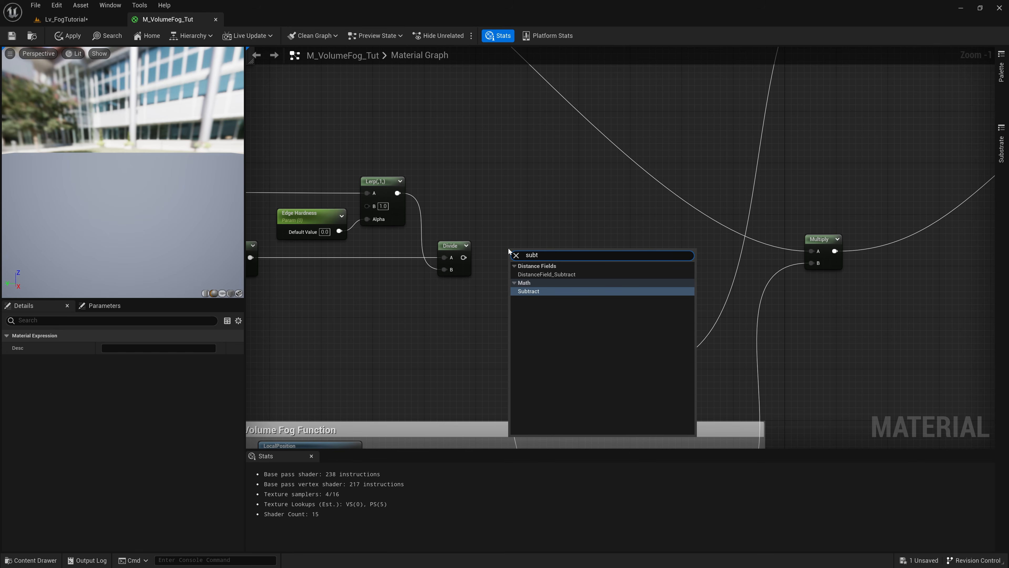
{"action": "key", "text": "Return"}
{"action": "left_click_drag", "start_coordinate": [462, 258], "coordinate": [517, 269]}
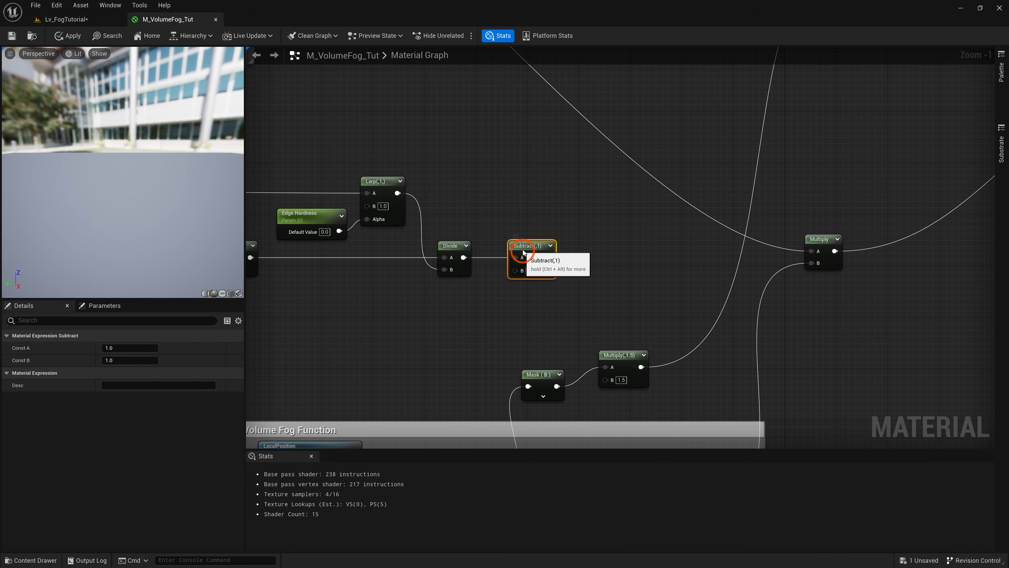
{"action": "right_click_drag", "start_coordinate": [567, 263], "coordinate": [496, 251]}
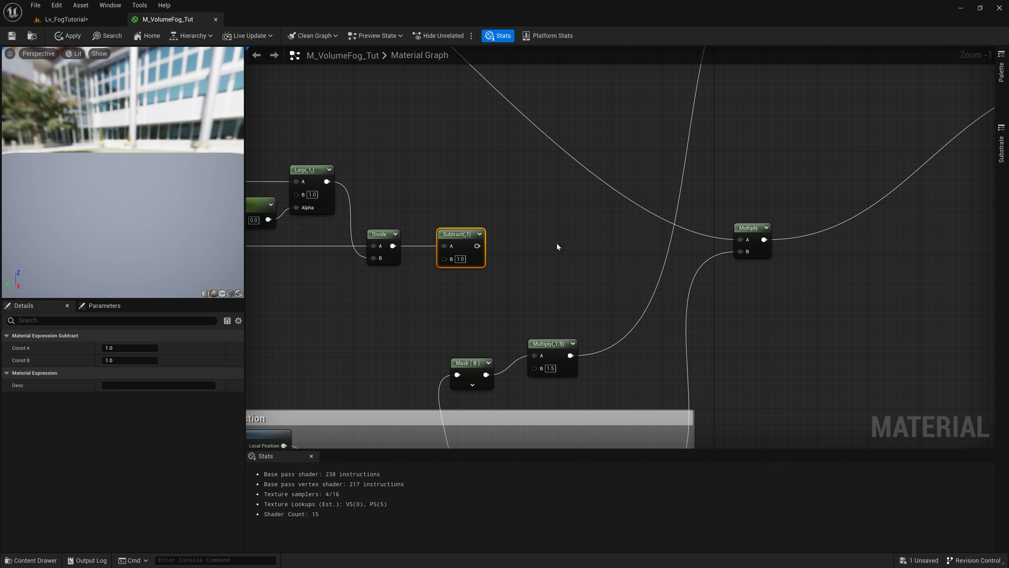
- Add an Add node and connect the second Subtract's result to its A input
{"action": "right_click_drag", "start_coordinate": [557, 247], "coordinate": [523, 249]}
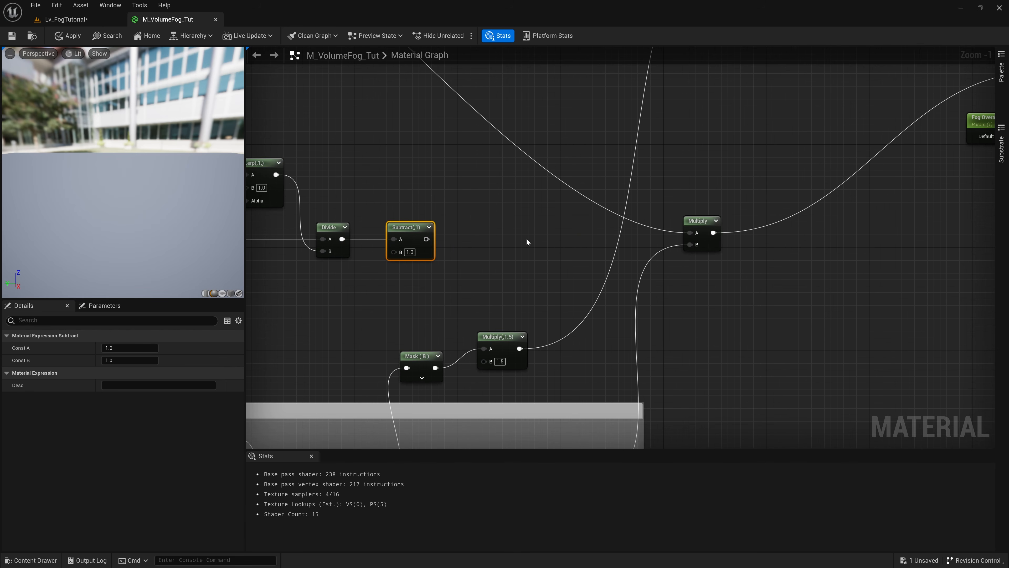
{"action": "left_click", "coordinate": [523, 234]}
{"action": "left_click_drag", "start_coordinate": [540, 235], "coordinate": [535, 226]}
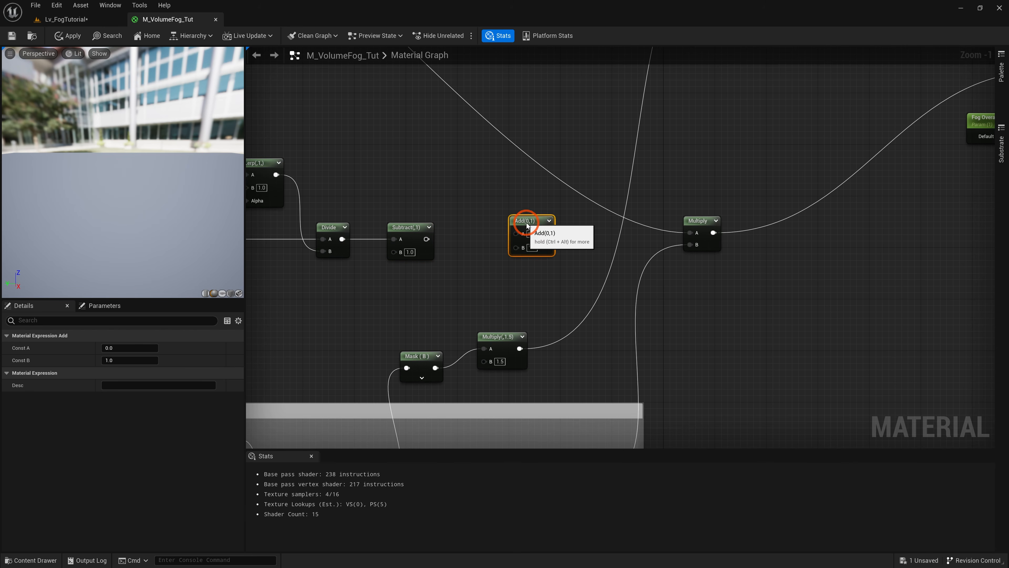
{"action": "left_click_drag", "start_coordinate": [427, 239], "coordinate": [523, 239]}
- Move the fog Multiply node into the Volume Fog Function group and route its output through the Add node's B input into the Fog Overall Density Multiply
{"action": "scroll", "coordinate": [702, 228], "scroll_direction": "down", "scroll_amount": 3}
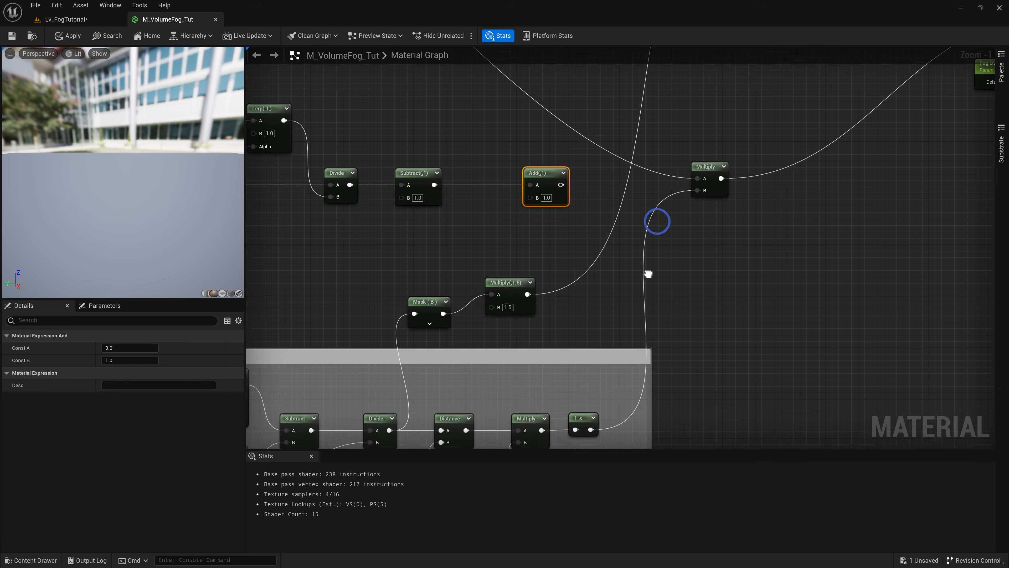
{"action": "right_click_drag", "start_coordinate": [558, 409], "coordinate": [561, 299]}
{"action": "left_click_drag", "start_coordinate": [626, 236], "coordinate": [593, 371]}
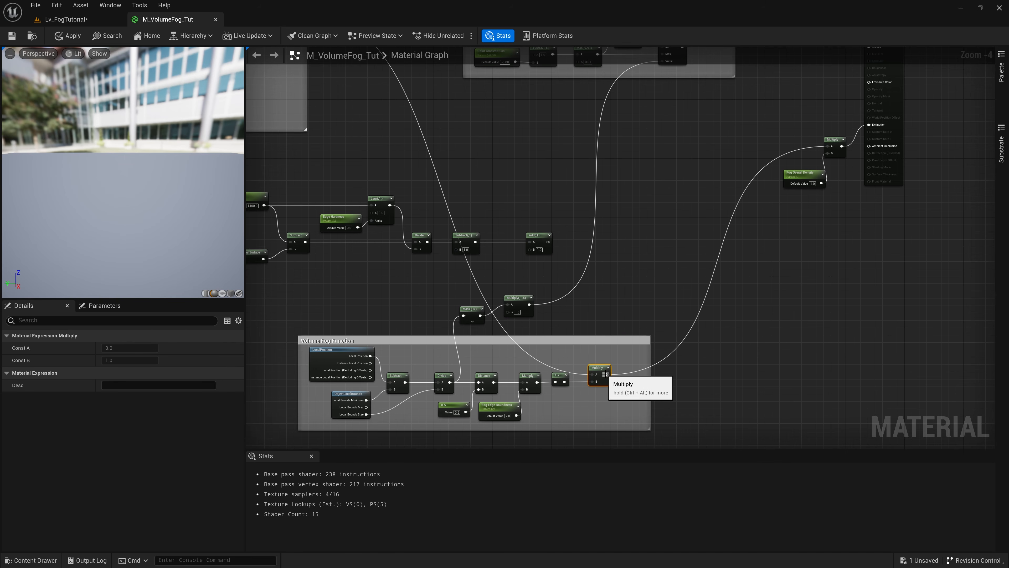
{"action": "left_click_drag", "start_coordinate": [605, 374], "coordinate": [530, 250]}
{"action": "left_click", "coordinate": [527, 236]}
{"action": "scroll", "coordinate": [529, 239], "scroll_direction": "up", "scroll_amount": 1}
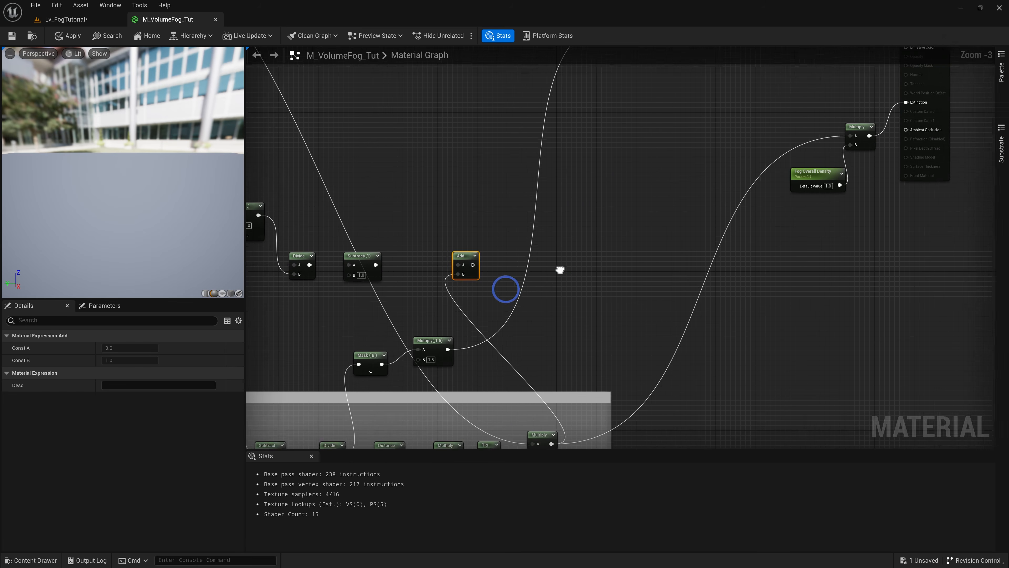
{"action": "left_click_drag", "start_coordinate": [466, 269], "coordinate": [848, 143]}
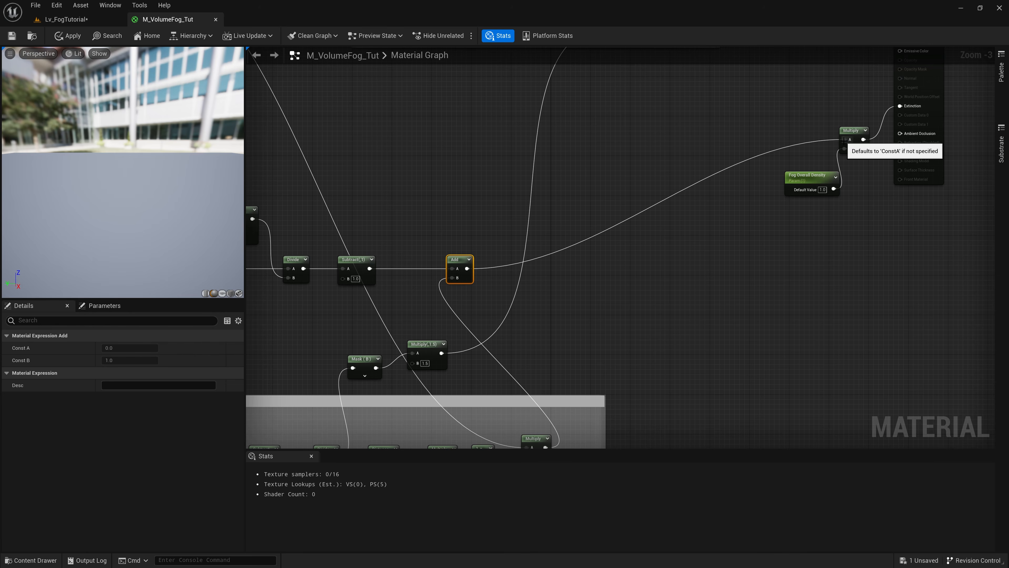
- Group the distance and edge hardness nodes in a comment box titled "Distance Fields"
{"action": "scroll", "coordinate": [533, 290], "scroll_direction": "down", "scroll_amount": 2}
{"action": "right_click_drag", "start_coordinate": [532, 289], "coordinate": [656, 323]}
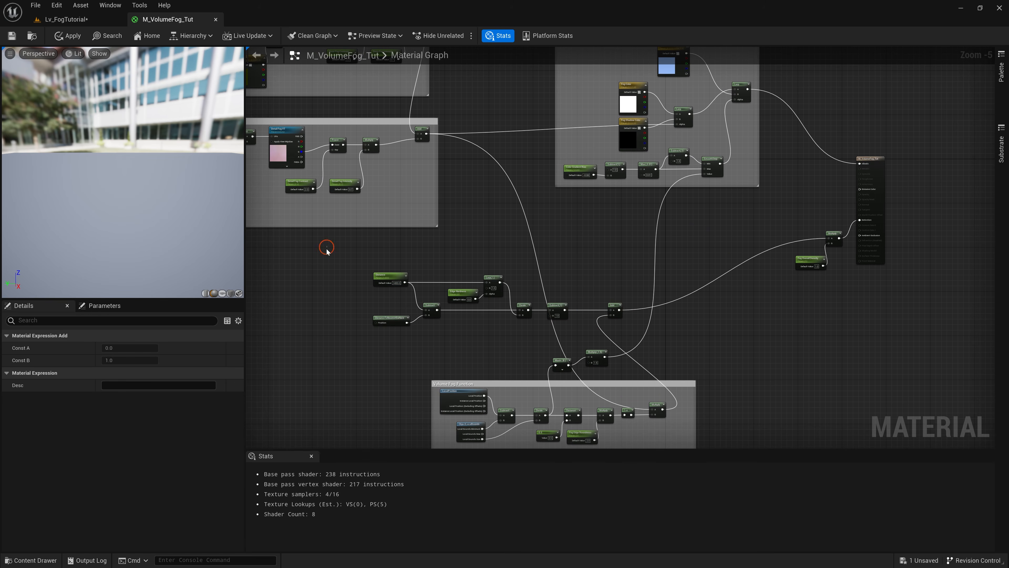
{"action": "left_click_drag", "start_coordinate": [625, 329], "coordinate": [635, 331]}
{"action": "key", "text": "c"}
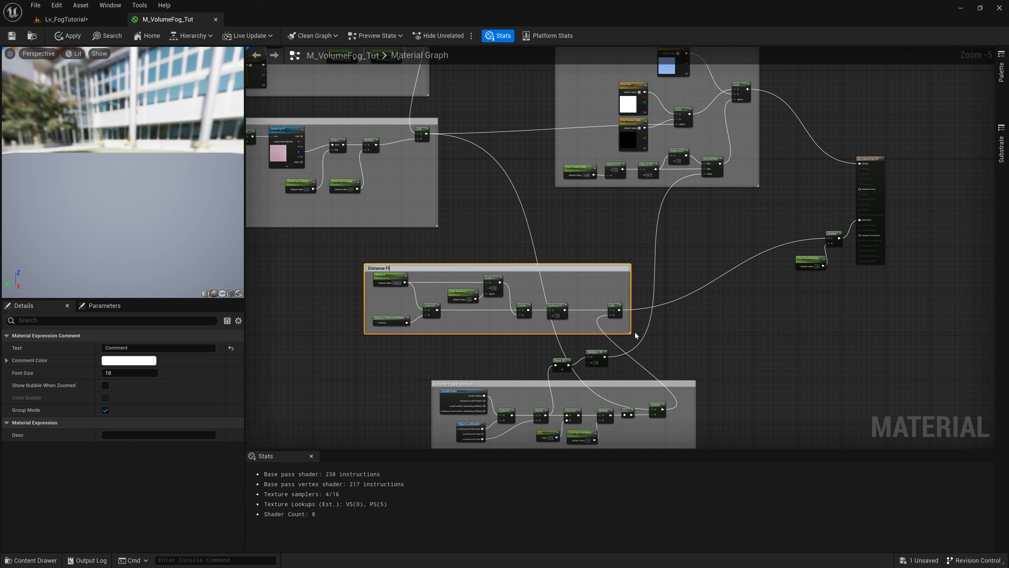
{"action": "type", "text": "Distance Fields"}
{"action": "key", "text": "Return"}
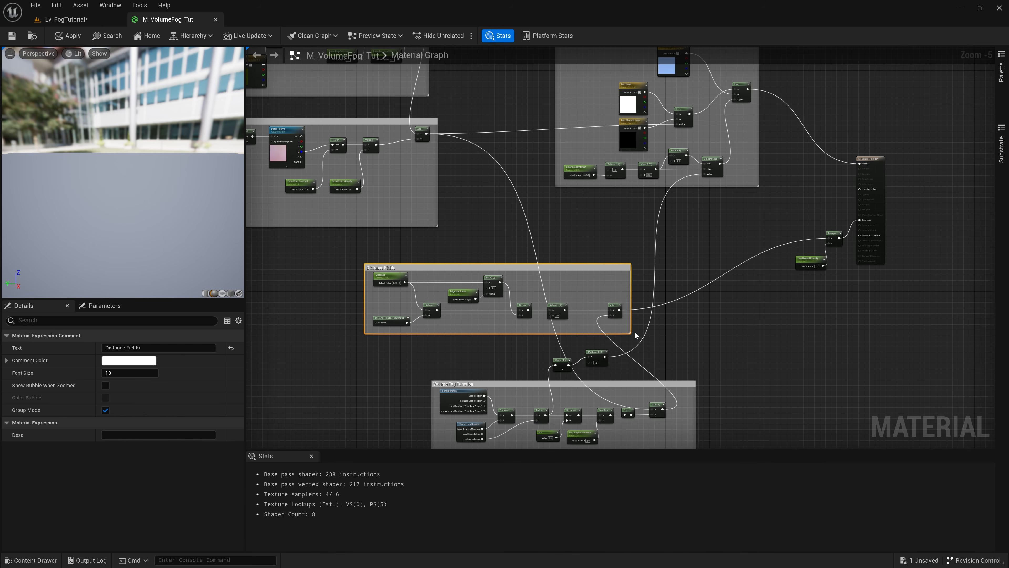
- Switch to the Lv_FogTutorial level, select the fog cube and open its material instance M_VolumeFog_Tut_Inst
{"action": "scroll", "coordinate": [472, 282], "scroll_direction": "up", "scroll_amount": 4}
{"action": "scroll", "coordinate": [473, 284], "scroll_direction": "down", "scroll_amount": 2}
{"action": "right_click_drag", "start_coordinate": [466, 264], "coordinate": [496, 169]}
{"action": "right_click_drag", "start_coordinate": [803, 316], "coordinate": [786, 253]}
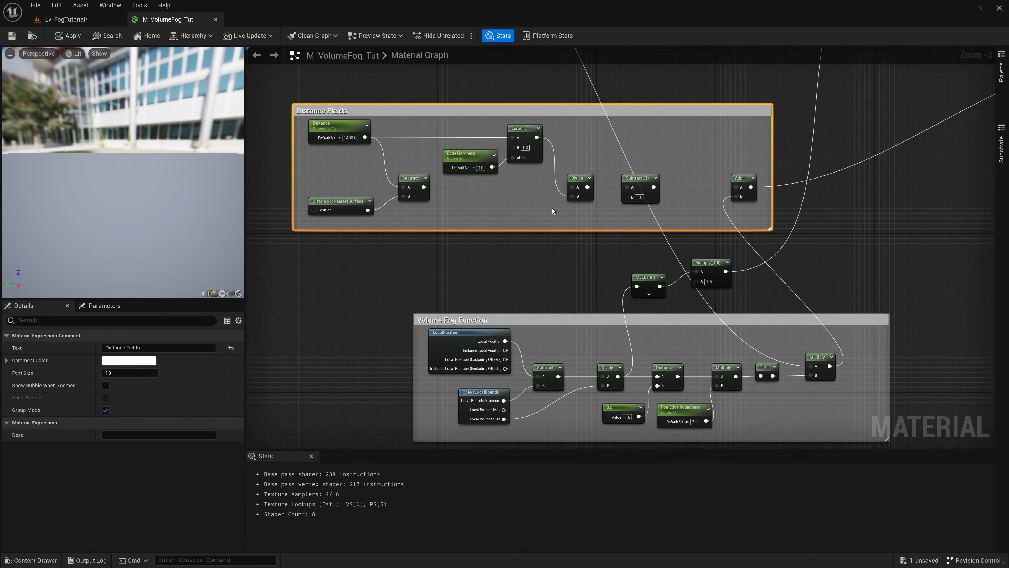
{"action": "left_click", "coordinate": [85, 21]}
{"action": "left_click", "coordinate": [440, 262]}
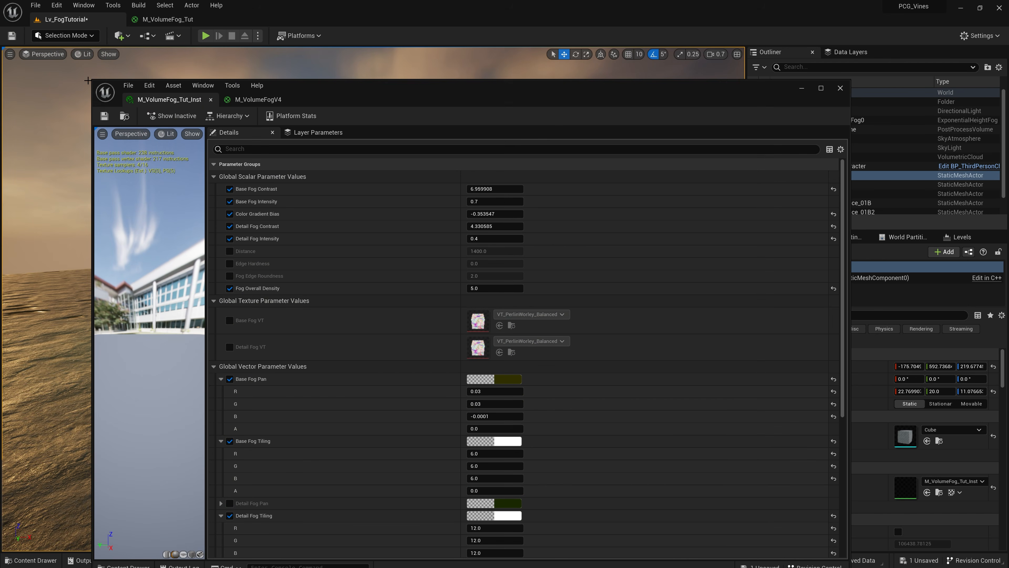
- Shrink the material instance window and move it aside from the viewport, and set Fog Overall Density to 10
{"action": "left_click_drag", "start_coordinate": [90, 81], "coordinate": [523, 60]}
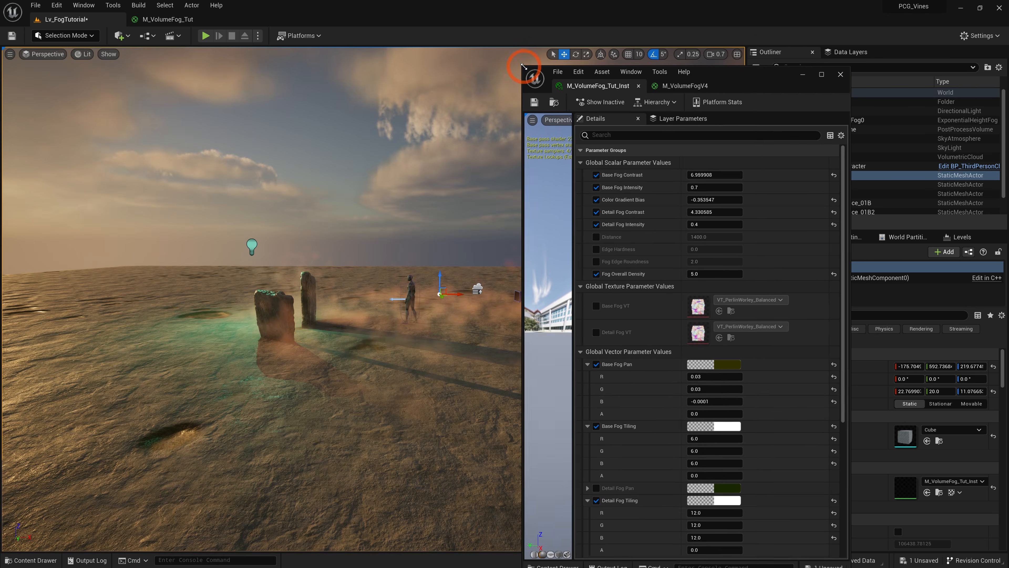
{"action": "left_click_drag", "start_coordinate": [727, 73], "coordinate": [867, 66]}
{"action": "left_click", "coordinate": [833, 261]}
{"action": "type", "text": "10"}
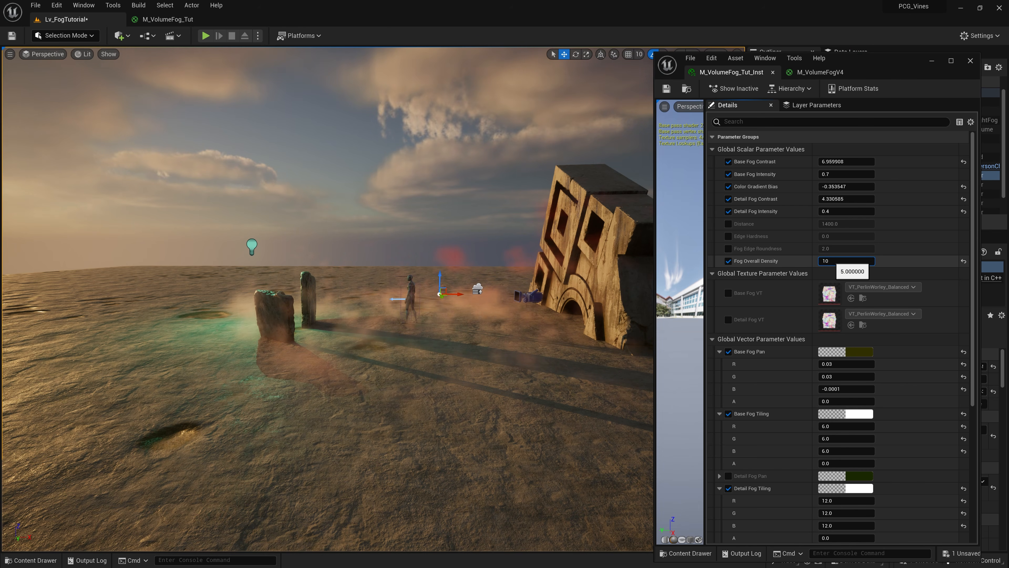
{"action": "key", "text": "Return"}
- Shift the fog cube along its X axis in the level around the ruins
{"action": "key", "text": "w"}
{"action": "right_click_drag", "start_coordinate": [383, 305], "coordinate": [419, 253]}
{"action": "key", "text": "d"}
{"action": "key", "text": "w"}
{"action": "left_click_drag", "start_coordinate": [419, 253], "coordinate": [496, 184]}
{"action": "right_click_drag", "start_coordinate": [408, 279], "coordinate": [408, 278]}
{"action": "key", "text": "s"}
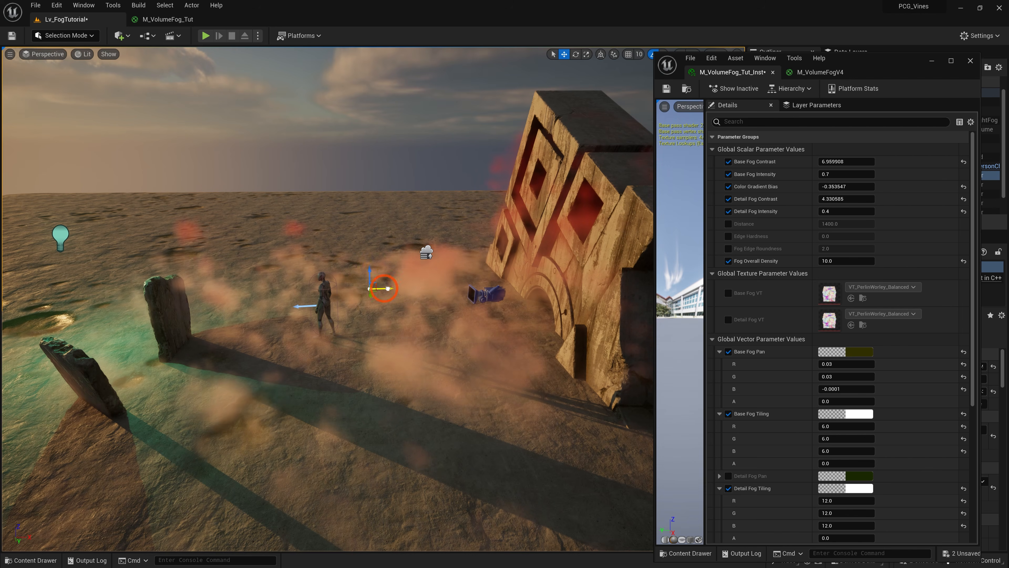
{"action": "left_click_drag", "start_coordinate": [387, 288], "coordinate": [358, 291]}
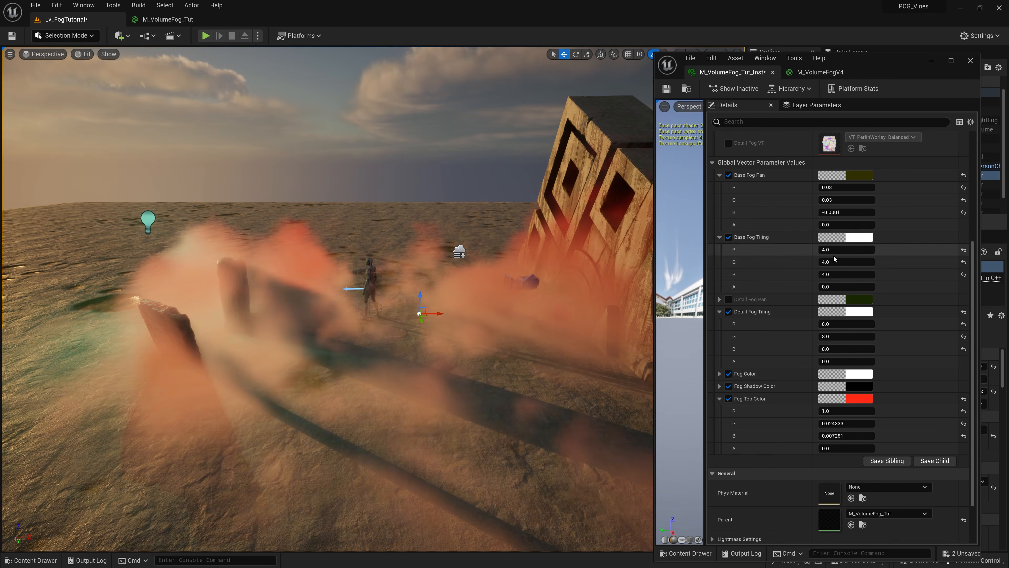
- Set Base Fog Tiling to 2.0 and Detail Fog Tiling to 4.0 for R, G and B, with Base Fog Contrast about 3.95
{"action": "left_click", "coordinate": [832, 325]}
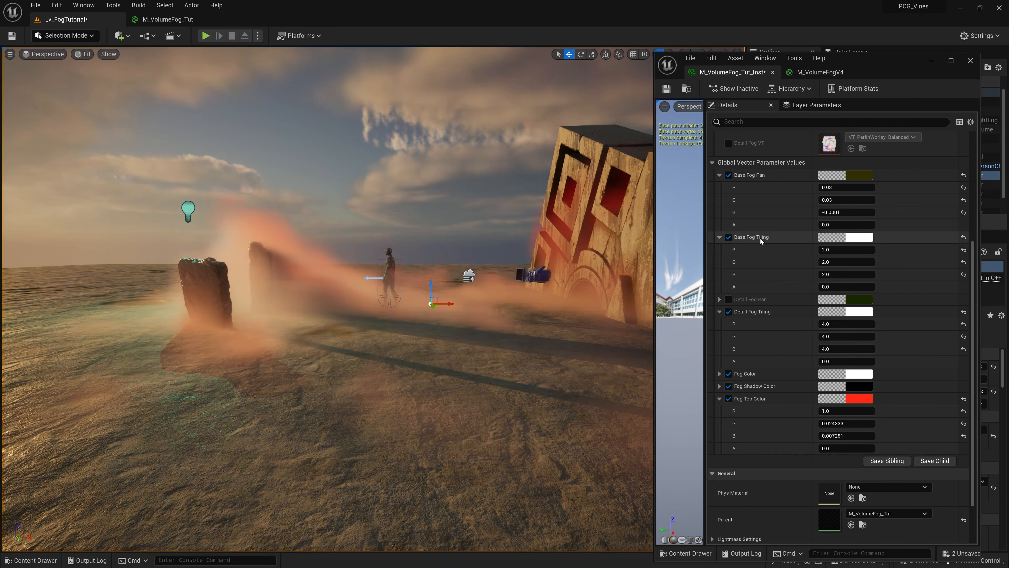
{"action": "scroll", "coordinate": [714, 226], "scroll_direction": "up", "scroll_amount": 5}
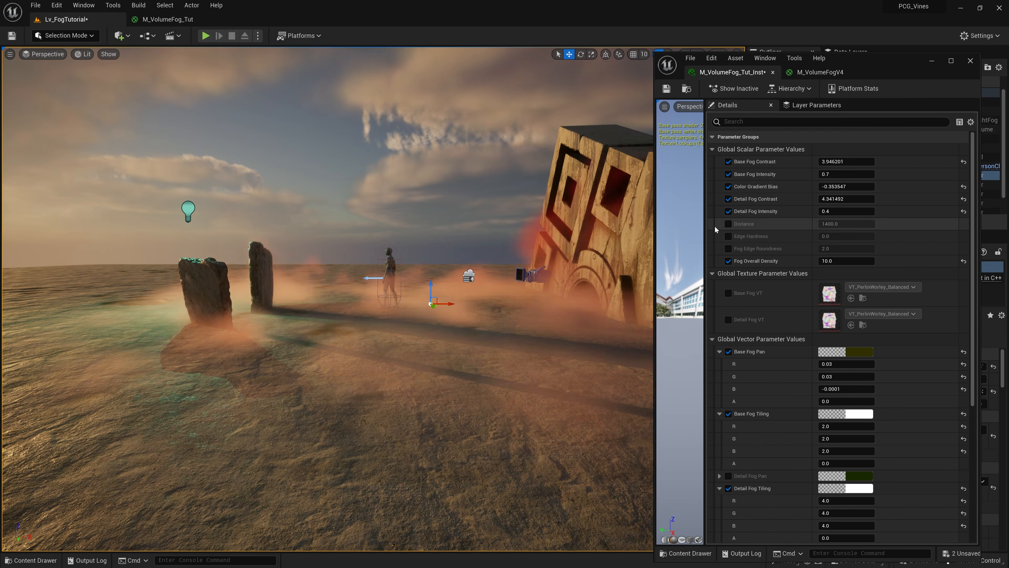
- Enable the Distance parameter, test lower and higher values on the fog, and set it to 1400
{"action": "left_click", "coordinate": [728, 224]}
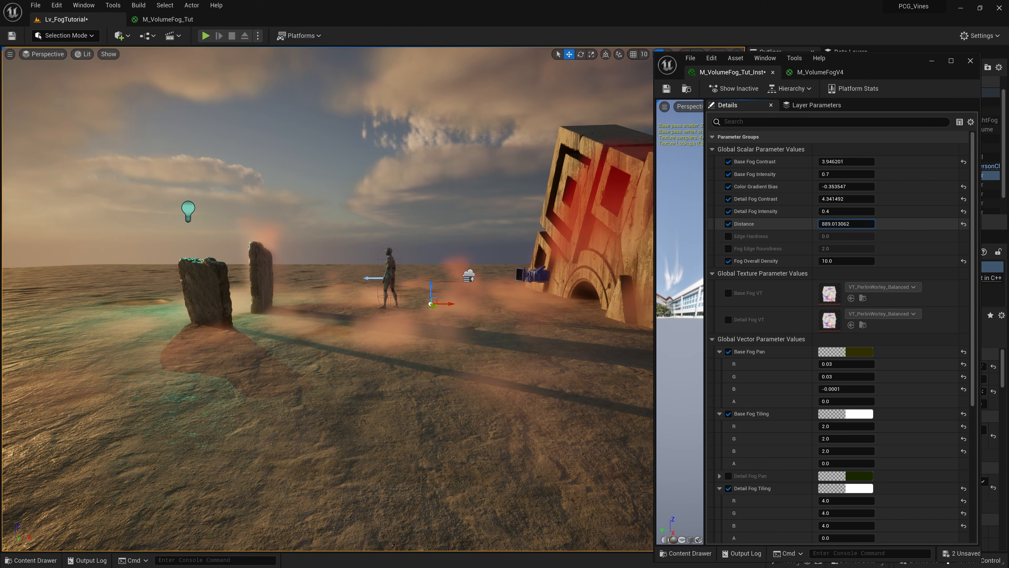
{"action": "left_click_drag", "start_coordinate": [847, 224], "coordinate": [828, 224]}
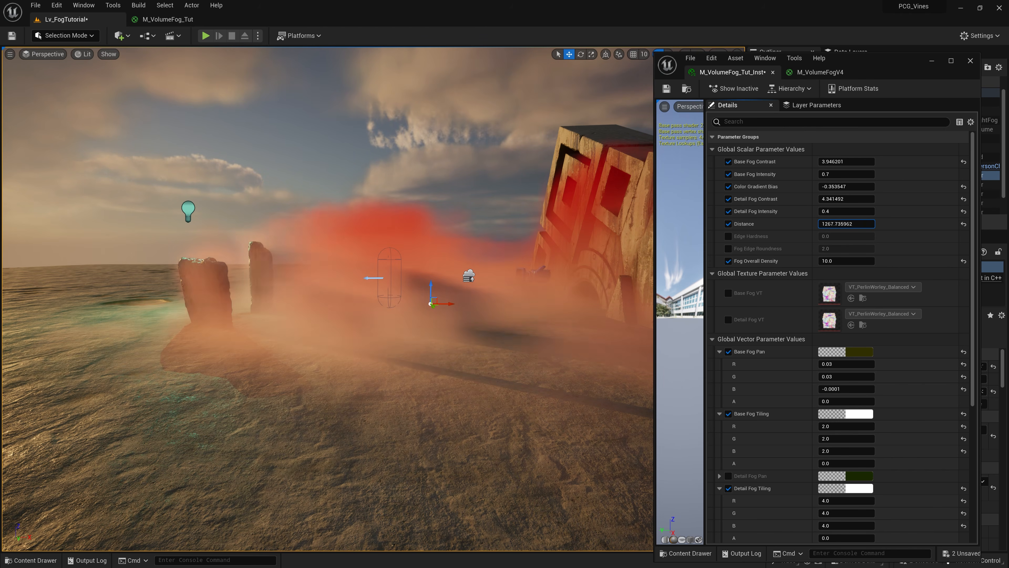
{"action": "left_click_drag", "start_coordinate": [847, 224], "coordinate": [864, 224]}
{"action": "mouse_move", "coordinate": [460, 245]}
{"action": "right_mouse_down"}
{"action": "mouse_move", "coordinate": [504, 265]}
{"action": "mouse_move", "coordinate": [395, 263]}
{"action": "mouse_move", "coordinate": [458, 260]}
{"action": "right_mouse_up"}
{"action": "key", "text": "w"}
{"action": "key", "text": "d"}
{"action": "key", "text": "a"}
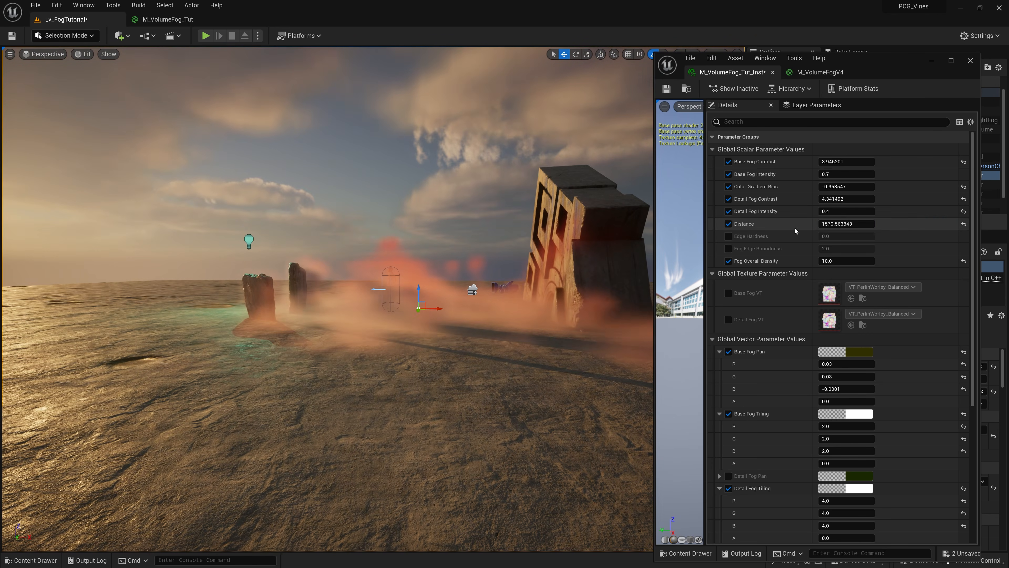
{"action": "left_click_drag", "start_coordinate": [920, 226], "coordinate": [882, 226]}
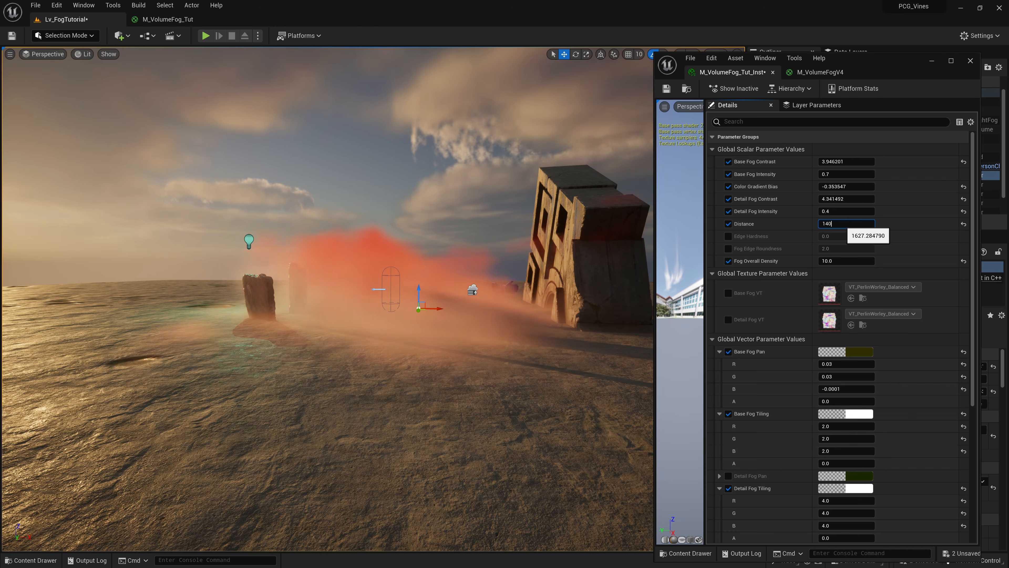
{"action": "type", "text": "0"}
{"action": "key", "text": "Return"}
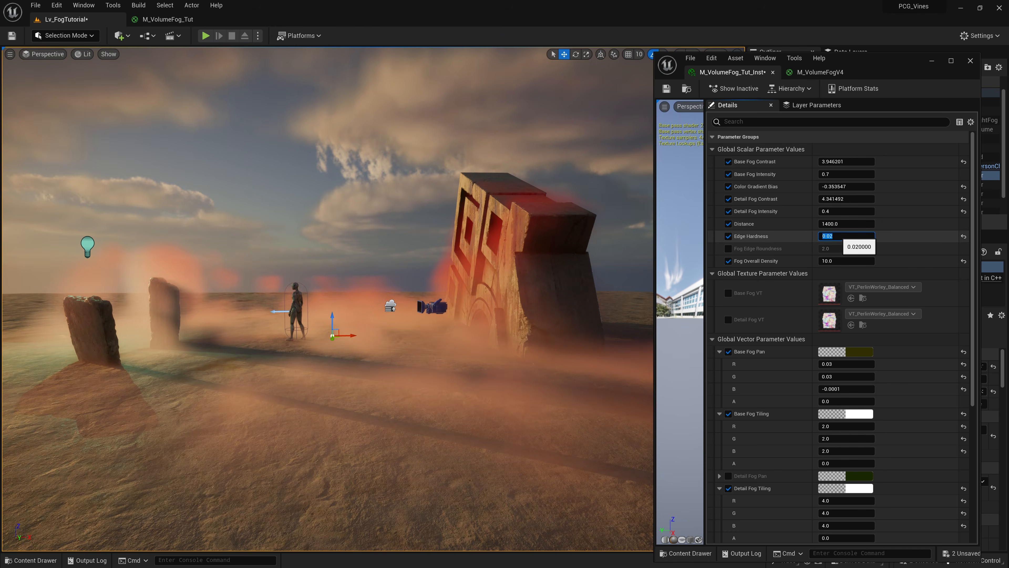
- Enable the Edge Hardness parameter and set it to 0.02
{"action": "left_click", "coordinate": [728, 236]}
{"action": "right_click_drag", "start_coordinate": [353, 264], "coordinate": [398, 264]}
{"action": "key", "text": "d"}
{"action": "key", "text": "d"}
{"action": "key", "text": "a"}
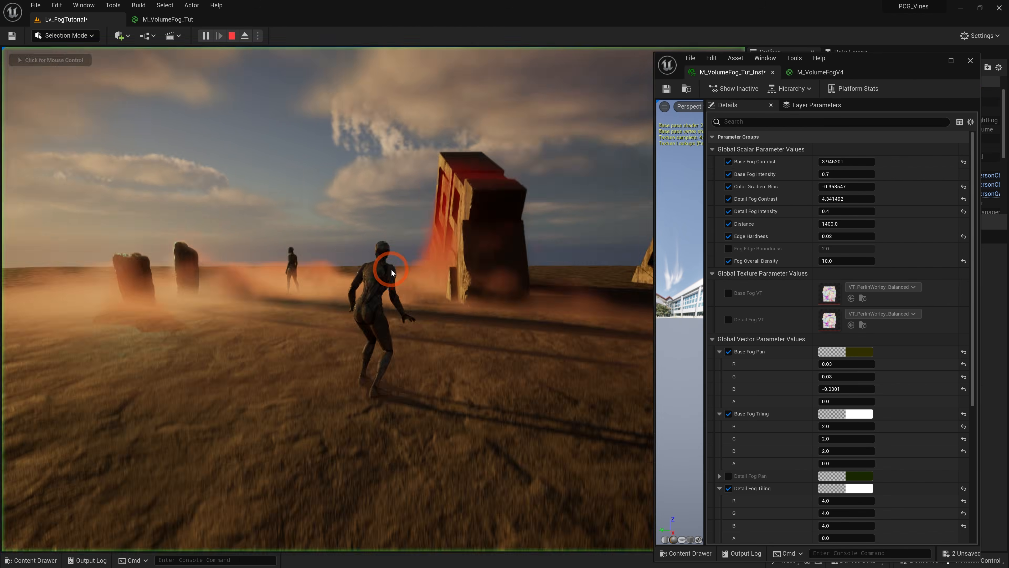
- Walk the character toward the fog in a play test and save all changes
{"action": "key", "text": "w"}
{"action": "key", "text": "ctrl+shift+s"}
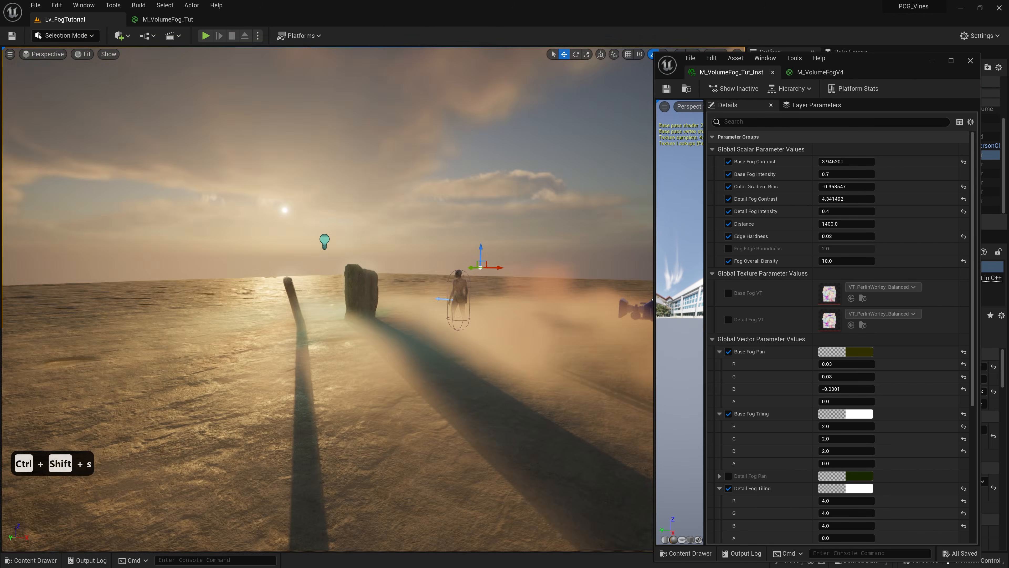
- Rotate the directional light until the scene is in night lighting
{"action": "key", "text": "ctrl+l"}
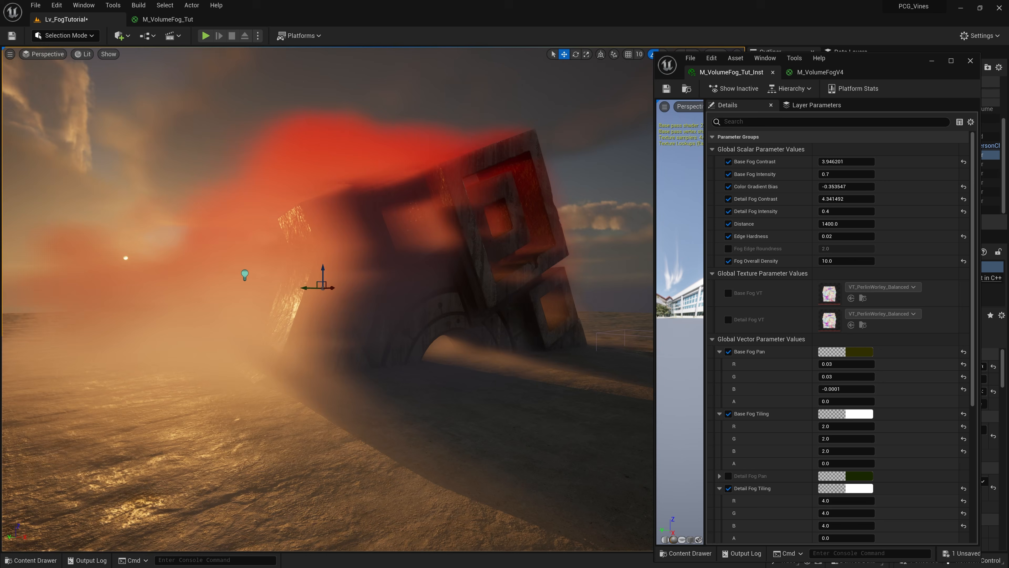
{"action": "key", "text": "a"}
{"action": "right_click_drag", "start_coordinate": [322, 279], "coordinate": [532, 277]}
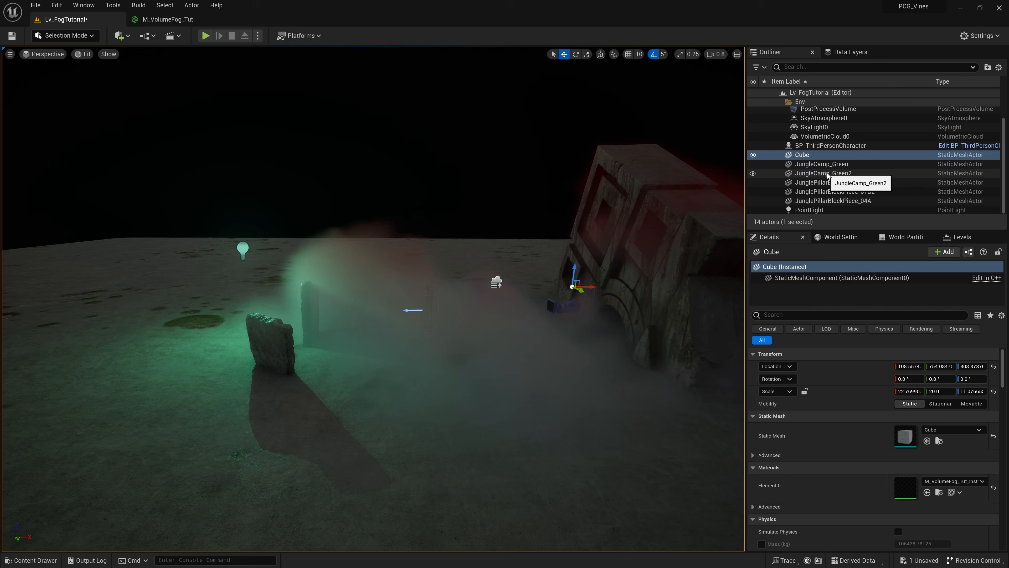
- Try turning off the sky light's contribution and raising the point light above the stone pillars to a Z location of about 561
{"action": "left_click", "coordinate": [773, 214]}
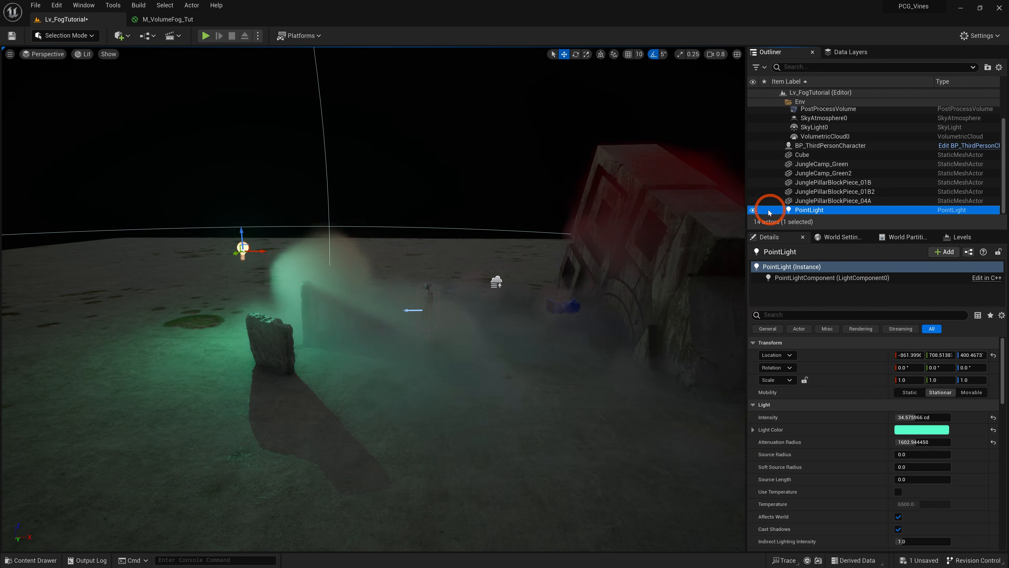
{"action": "left_click", "coordinate": [815, 128]}
{"action": "left_click", "coordinate": [898, 428]}
{"action": "right_click_drag", "start_coordinate": [419, 293], "coordinate": [449, 296]}
{"action": "left_click", "coordinate": [155, 202]}
{"action": "right_click_drag", "start_coordinate": [155, 202], "coordinate": [119, 191]}
{"action": "left_click_drag", "start_coordinate": [313, 218], "coordinate": [290, 164]}
{"action": "right_click_drag", "start_coordinate": [290, 165], "coordinate": [330, 164]}
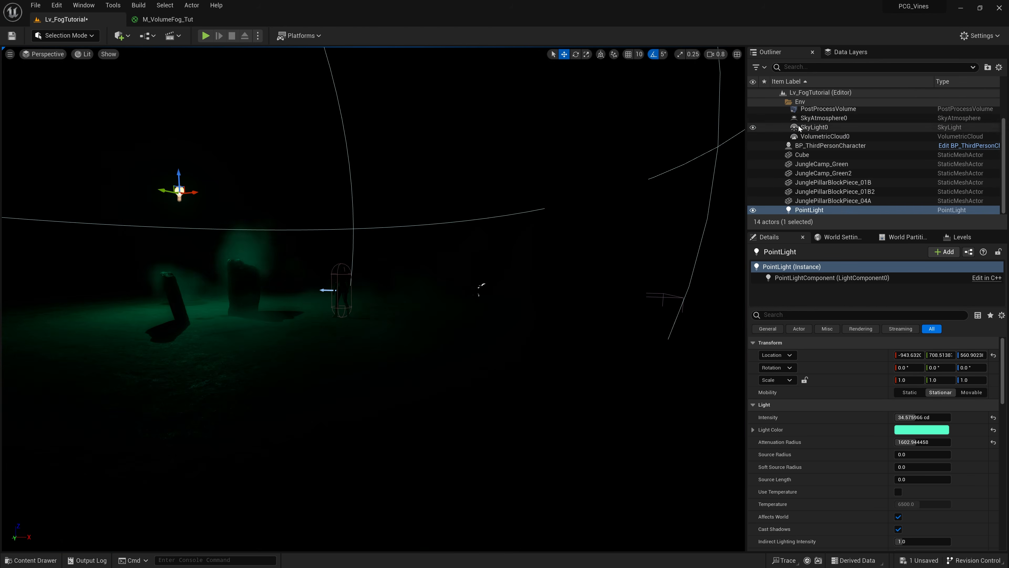
- Hide the directional light to view the fog lit by the remaining lights
{"action": "scroll", "coordinate": [797, 129], "scroll_direction": "up", "scroll_amount": 2}
{"action": "left_click", "coordinate": [753, 111]}
{"action": "right_click_drag", "start_coordinate": [483, 201], "coordinate": [414, 191]}
{"action": "key", "text": "ctrl+i"}
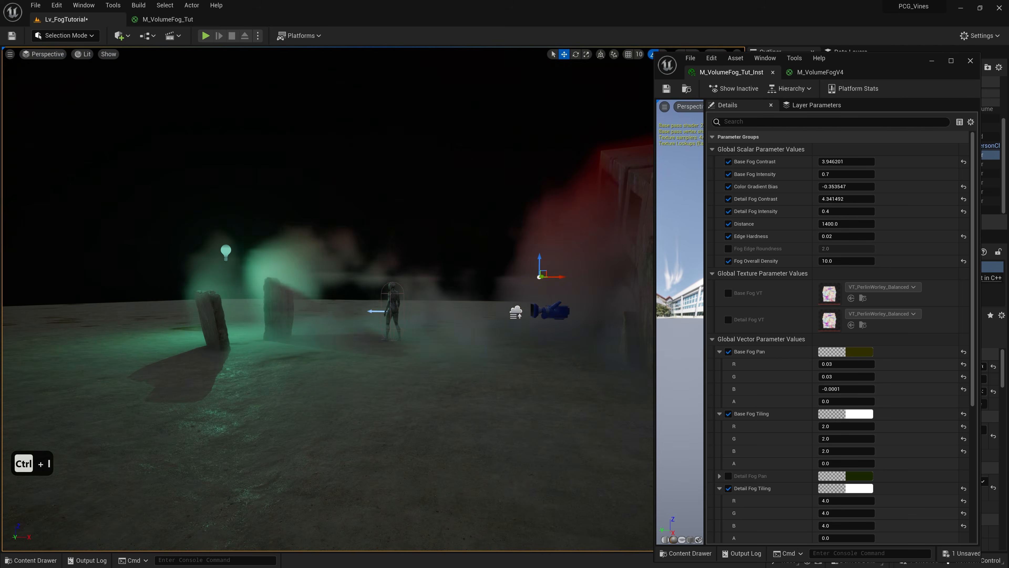
- Restore the directional light's visibility and daylight angle with the instance window minimized, and save all changes
{"action": "left_click", "coordinate": [932, 61]}
{"action": "scroll", "coordinate": [826, 139], "scroll_direction": "up", "scroll_amount": 1}
{"action": "left_click", "coordinate": [760, 111]}
{"action": "left_click", "coordinate": [753, 110]}
{"action": "mouse_move", "coordinate": [432, 279]}
{"action": "right_mouse_down"}
{"action": "mouse_move", "coordinate": [465, 307]}
{"action": "mouse_move", "coordinate": [425, 294]}
{"action": "right_mouse_up"}
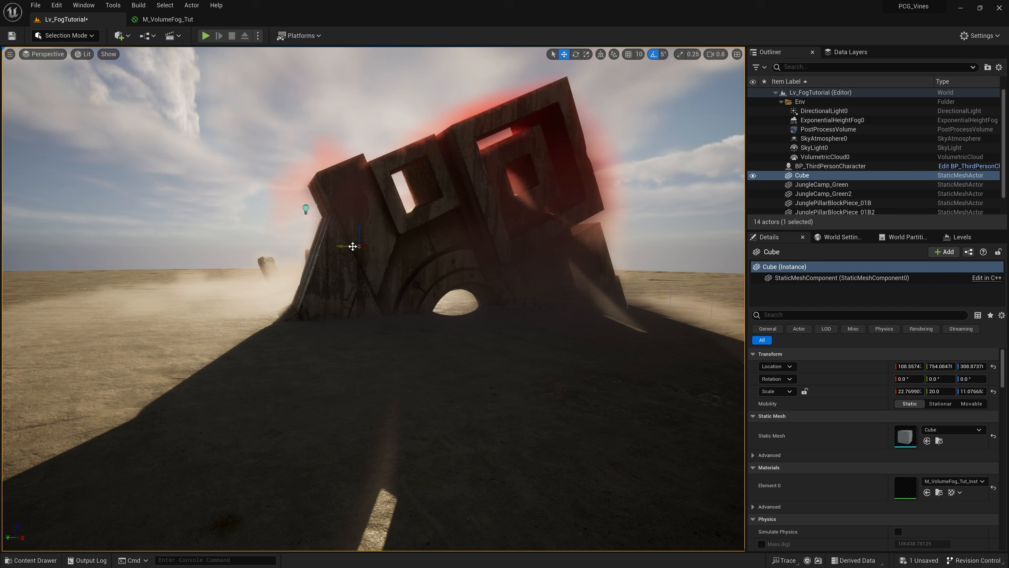
{"action": "key", "text": "ctrl+shift+s"}
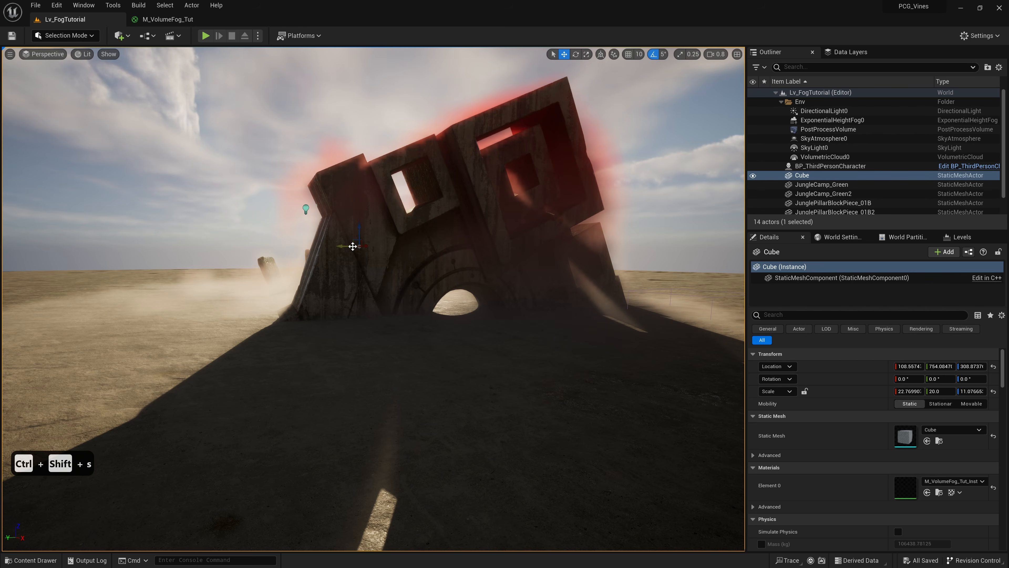
{"action": "left_click_drag", "start_coordinate": [372, 224], "coordinate": [371, 224], "text": "alt"}
{"action": "key", "text": "d"}
{"action": "scroll", "coordinate": [371, 224], "scroll_direction": "down", "scroll_amount": 3}
{"action": "mouse_move", "coordinate": [371, 224]}
{"action": "right_mouse_down"}
{"action": "mouse_move", "coordinate": [380, 213]}
{"action": "mouse_move", "coordinate": [387, 233]}
{"action": "right_mouse_up"}
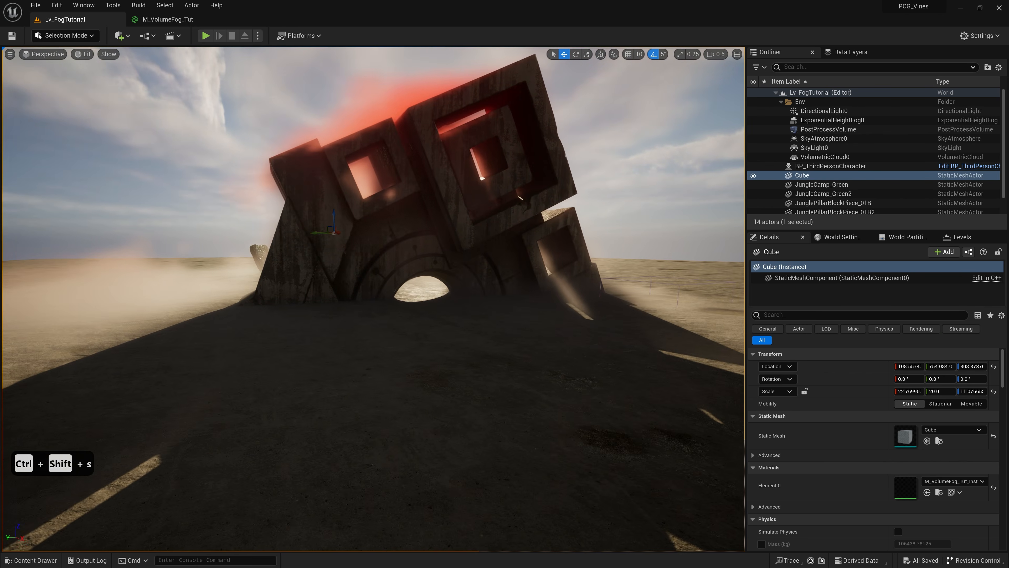
- In the M_VolumeFog_Tut graph, add a Multiply node with B set to 0.001 and feed the final Fog Color Lerp into its A input
{"action": "left_click", "coordinate": [168, 19]}
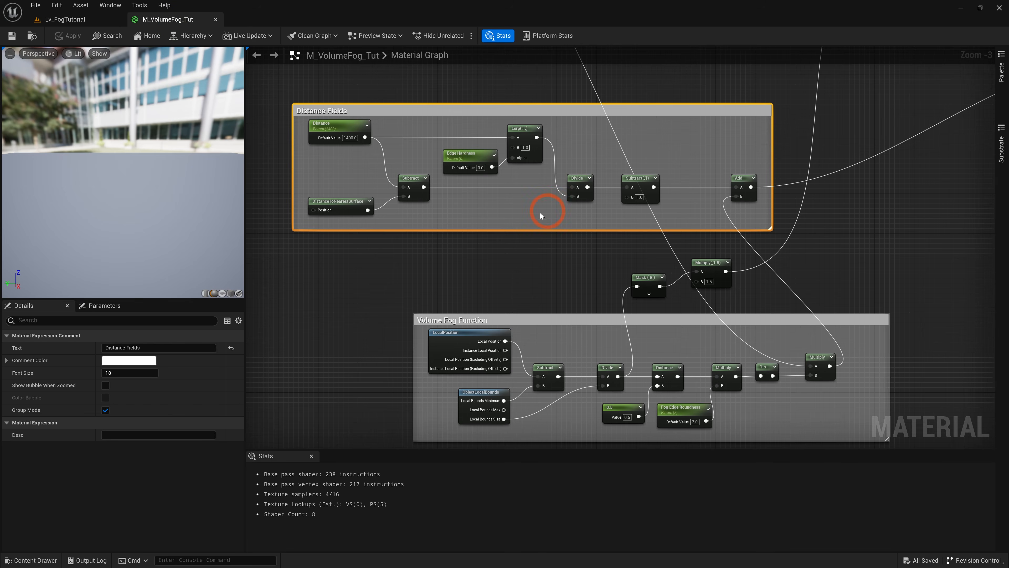
{"action": "scroll", "coordinate": [553, 246], "scroll_direction": "down", "scroll_amount": 1}
{"action": "scroll", "coordinate": [559, 262], "scroll_direction": "down", "scroll_amount": 1}
{"action": "right_click_drag", "start_coordinate": [559, 262], "coordinate": [591, 232]}
{"action": "scroll", "coordinate": [597, 200], "scroll_direction": "up", "scroll_amount": 3}
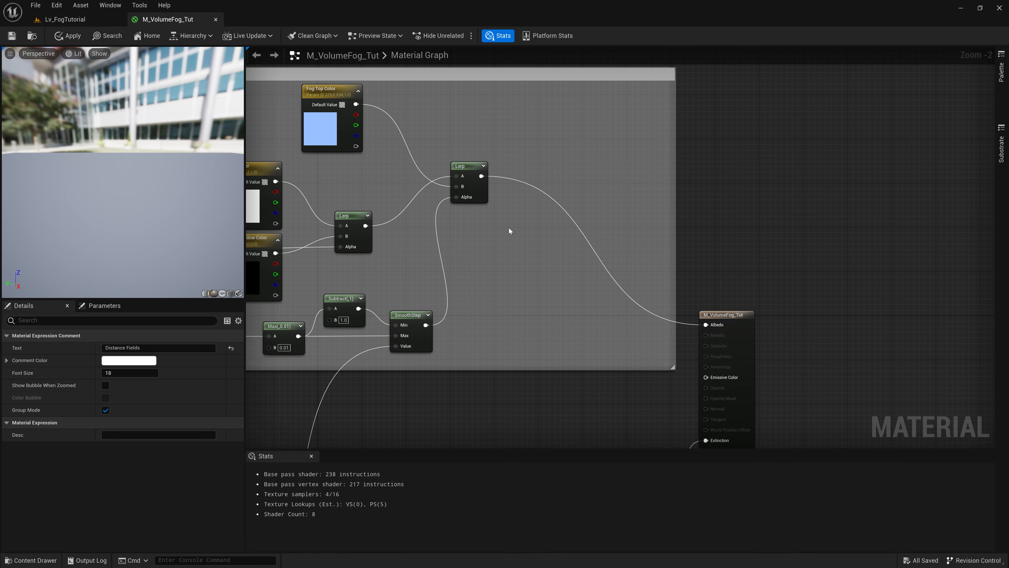
{"action": "left_click", "coordinate": [508, 229]}
{"action": "type", "text": "0.001"}
{"action": "key", "text": "Return"}
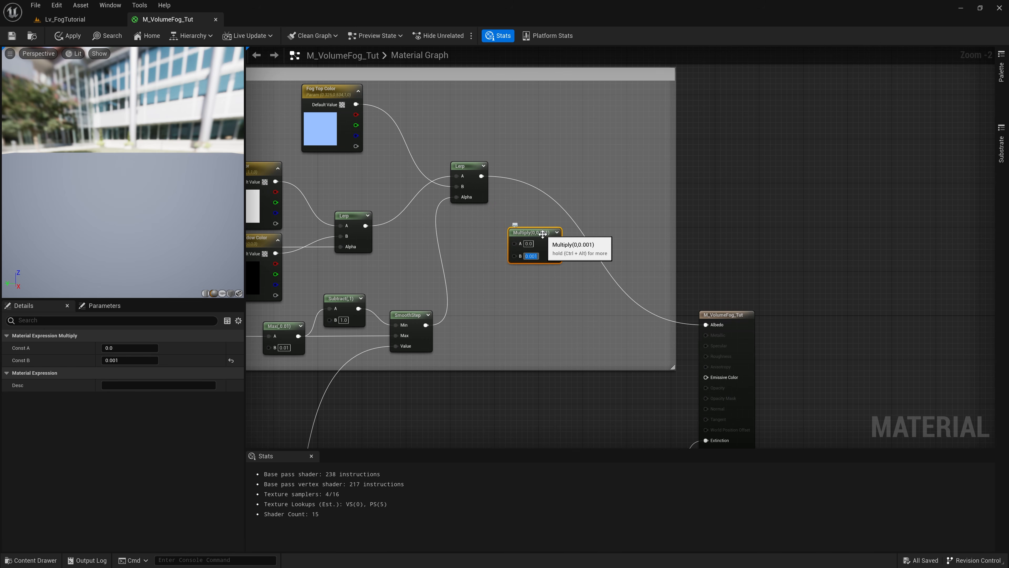
{"action": "left_click_drag", "start_coordinate": [540, 239], "coordinate": [532, 233]}
{"action": "left_click_drag", "start_coordinate": [481, 176], "coordinate": [535, 237]}
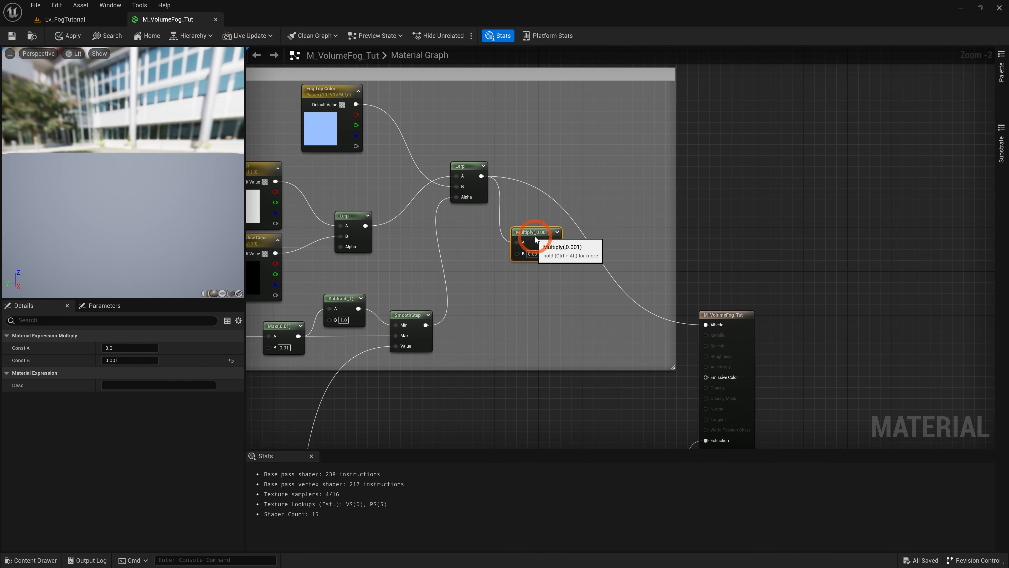
- Add a Lerp node with the 0.001 Multiply on its A input and the final fog color Lerp on its B input
{"action": "left_click", "coordinate": [575, 289]}
{"action": "mouse_move", "coordinate": [582, 290]}
{"action": "left_mouse_down"}
{"action": "mouse_move", "coordinate": [575, 267]}
{"action": "mouse_move", "coordinate": [572, 283]}
{"action": "left_mouse_up"}
{"action": "left_click_drag", "start_coordinate": [481, 176], "coordinate": [577, 282]}
{"action": "scroll", "coordinate": [552, 316], "scroll_direction": "down", "scroll_amount": 2}
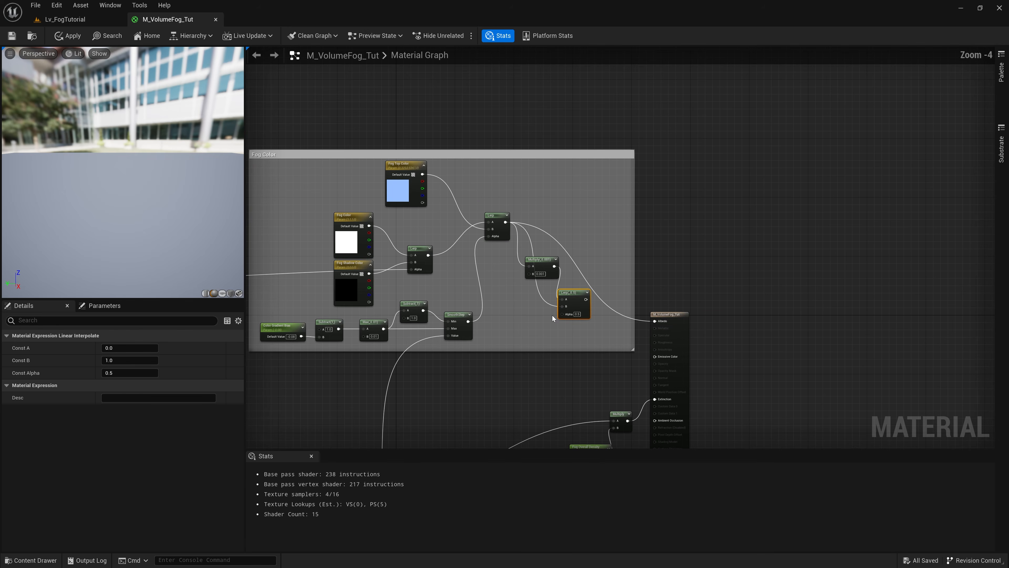
- Connect the Distance Fields Add node's output to the new Lerp's Alpha input
{"action": "right_click_drag", "start_coordinate": [525, 372], "coordinate": [555, 259]}
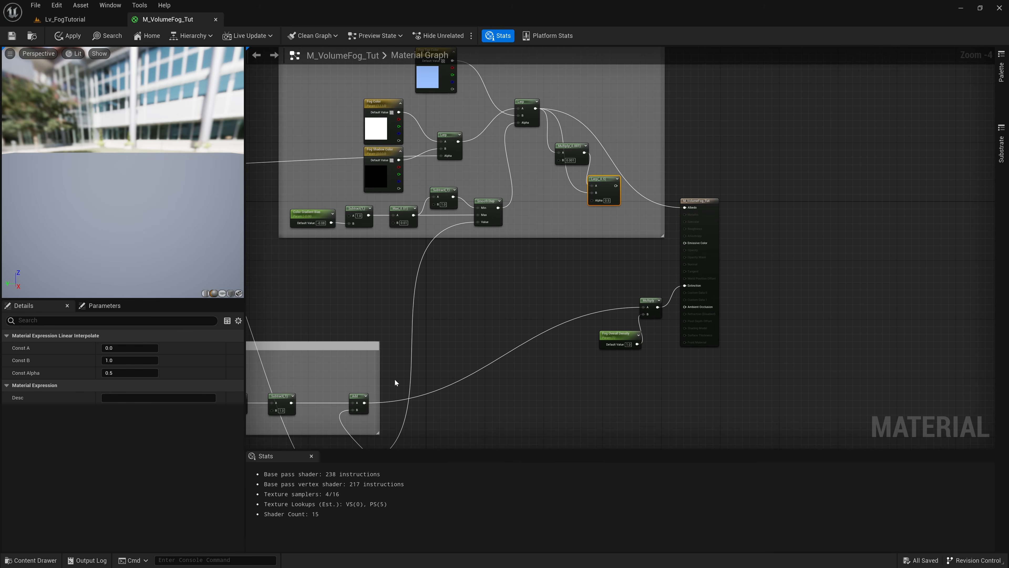
{"action": "mouse_move", "coordinate": [363, 403]}
{"action": "left_mouse_down"}
{"action": "mouse_move", "coordinate": [596, 216]}
{"action": "mouse_move", "coordinate": [594, 202]}
{"action": "left_mouse_up"}
{"action": "right_click_drag", "start_coordinate": [412, 298], "coordinate": [611, 282]}
{"action": "right_click_drag", "start_coordinate": [313, 309], "coordinate": [387, 297]}
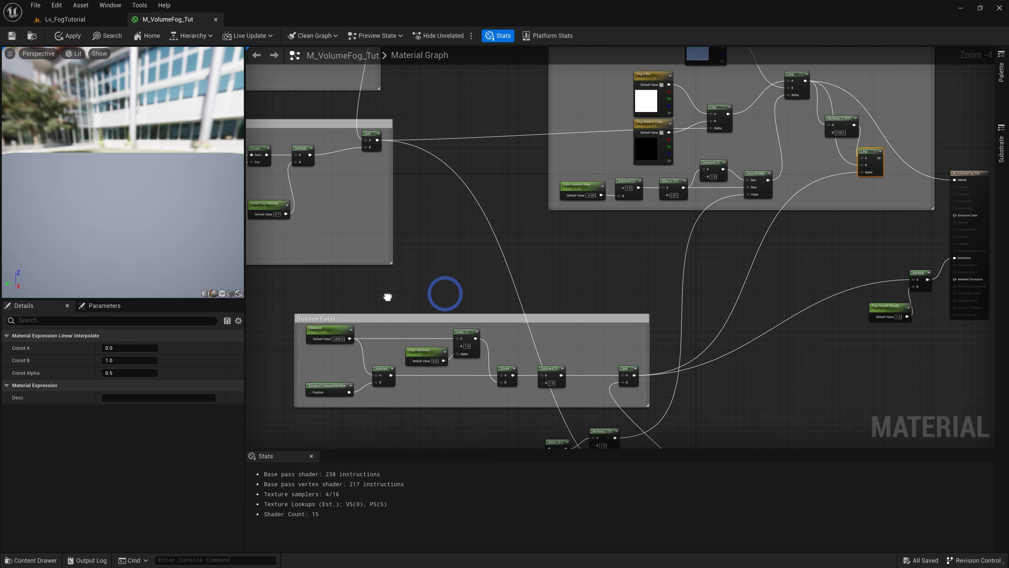
- Add a static switch parameter named "Use Emmisive?" beside the new Lerp and connect the Lerp's output to its True input
{"action": "right_click_drag", "start_coordinate": [781, 243], "coordinate": [544, 310]}
{"action": "scroll", "coordinate": [662, 218], "scroll_direction": "up", "scroll_amount": 2}
{"action": "right_click_drag", "start_coordinate": [663, 221], "coordinate": [591, 241]}
{"action": "left_click_drag", "start_coordinate": [487, 175], "coordinate": [519, 250]}
{"action": "right_click", "coordinate": [561, 256]}
{"action": "type", "text": "statics"}
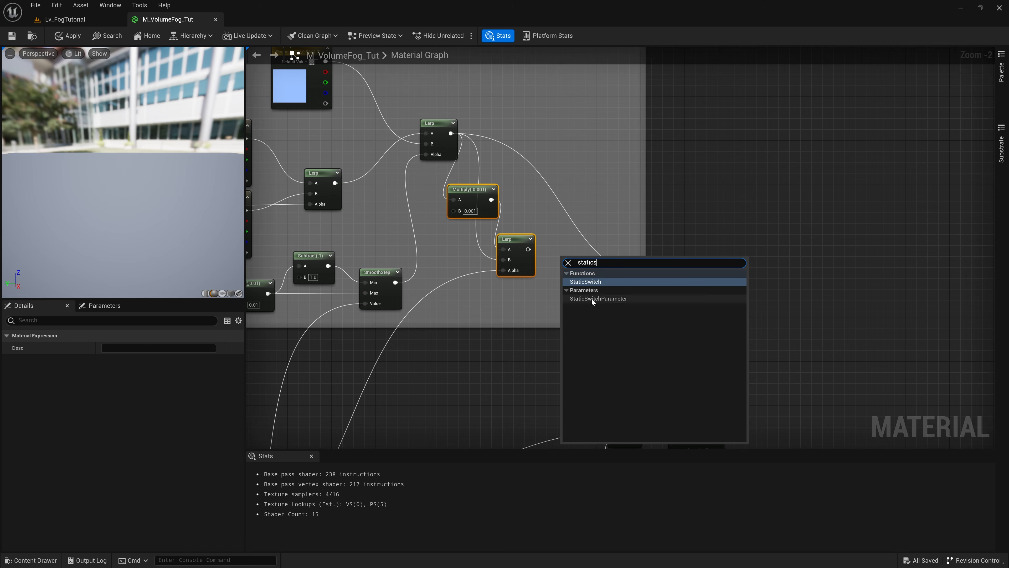
{"action": "left_click", "coordinate": [605, 299]}
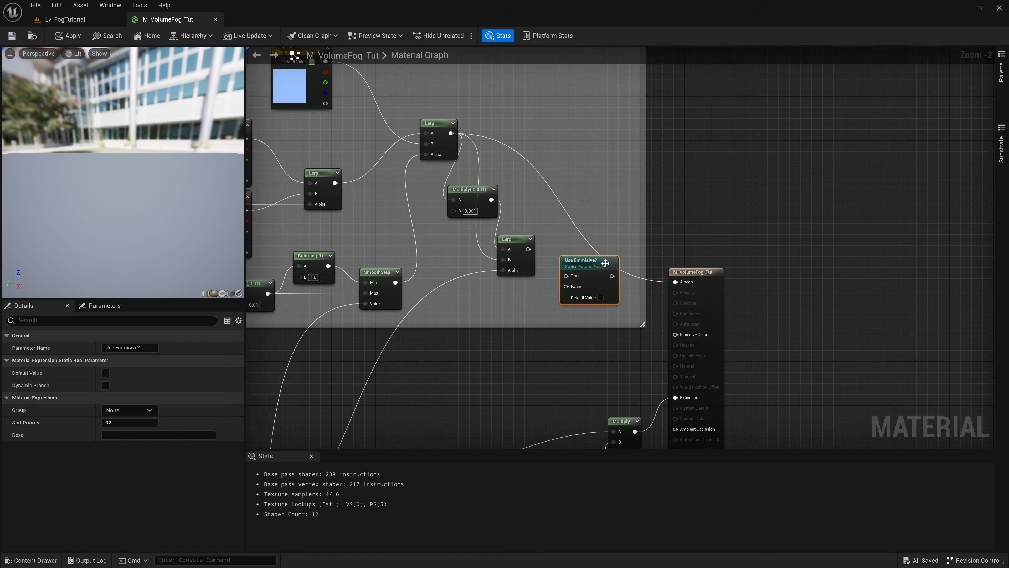
{"action": "left_click_drag", "start_coordinate": [578, 262], "coordinate": [565, 247]}
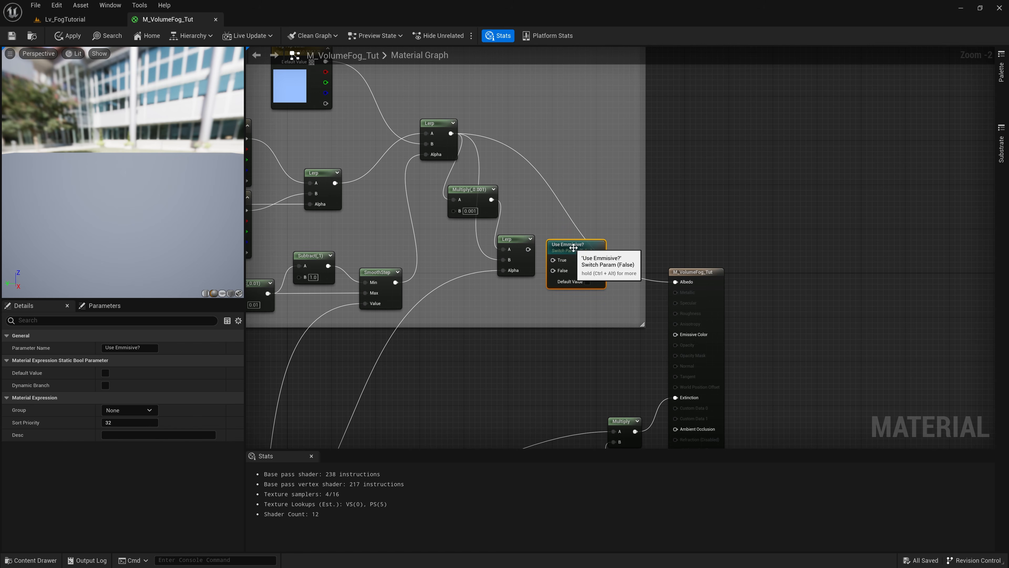
{"action": "left_click_drag", "start_coordinate": [528, 249], "coordinate": [578, 263]}
- Add a constant node with value 0 and connect it to the False input of the "Use Emmisive?" switch
{"action": "key", "text": "1"}
{"action": "left_click", "coordinate": [504, 298]}
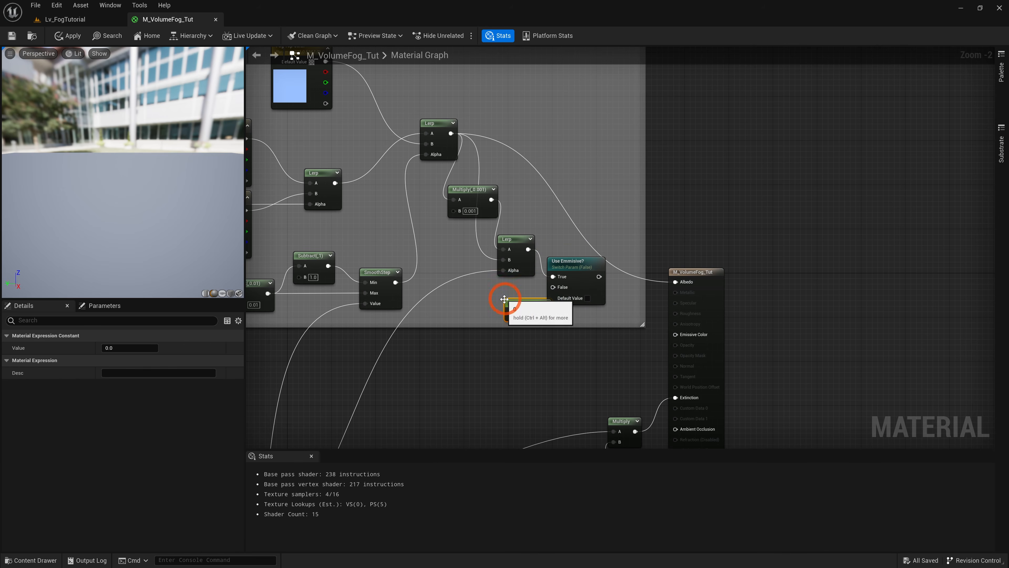
{"action": "left_click_drag", "start_coordinate": [527, 305], "coordinate": [553, 287]}
- Shift the material output node aside, add a Multiply node, and connect the "Use Emmisive?" switch output to its A input
{"action": "right_click_drag", "start_coordinate": [615, 284], "coordinate": [495, 241]}
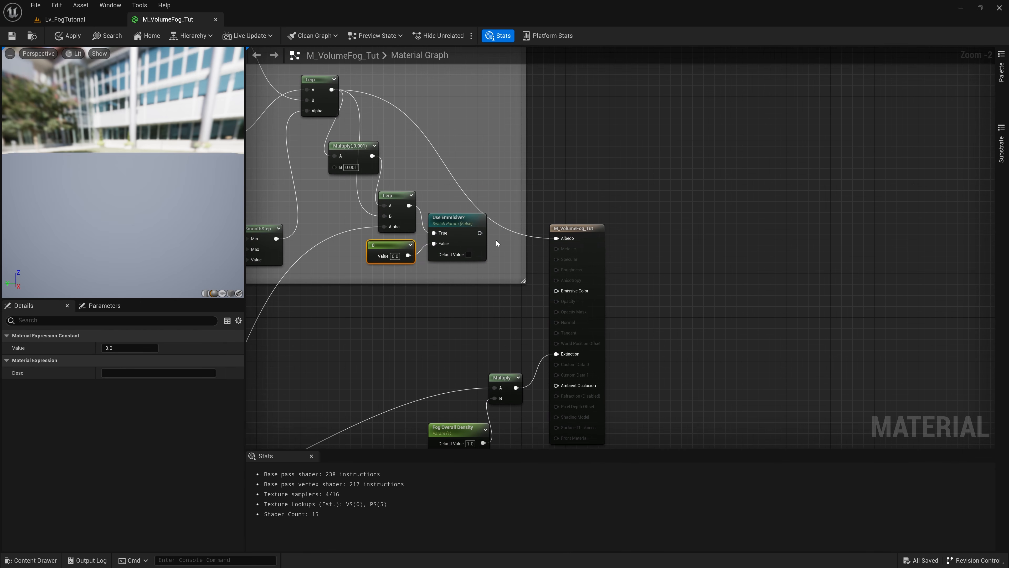
{"action": "left_click", "coordinate": [601, 213]}
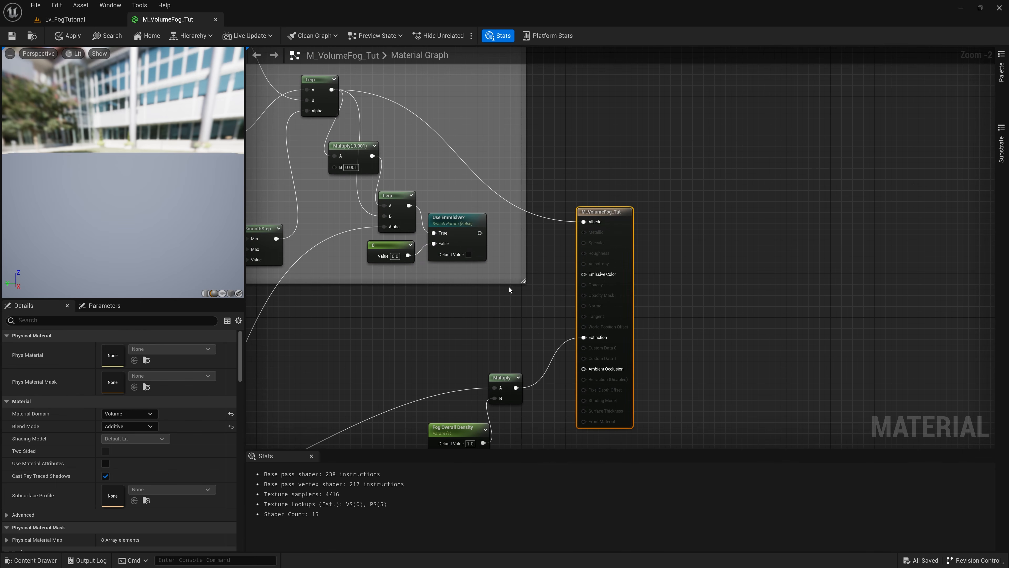
{"action": "left_click", "coordinate": [515, 233]}
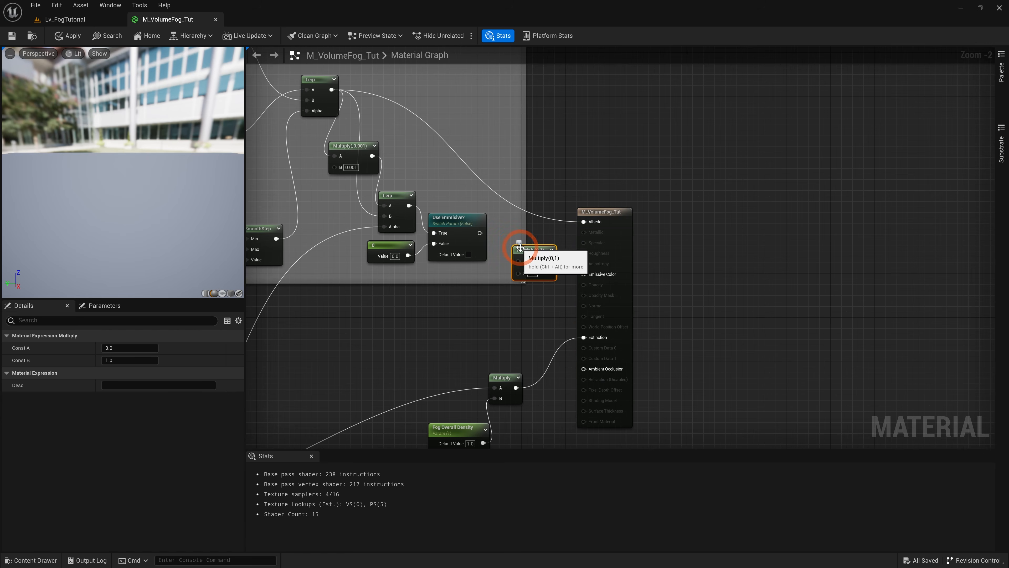
{"action": "left_click_drag", "start_coordinate": [518, 234], "coordinate": [512, 239]}
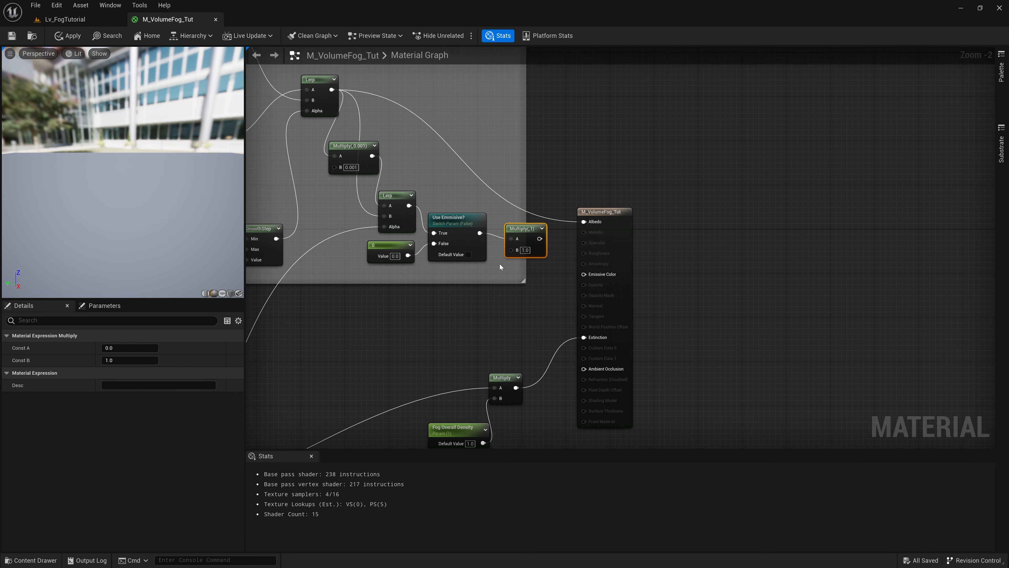
- Add a scalar parameter named "Emissive Amount" below the new Multiply and set its default value to 0.1
{"action": "key", "text": "s"}
{"action": "left_click", "coordinate": [458, 306]}
{"action": "type", "text": "Emissive Amount"}
{"action": "key", "text": "Return"}
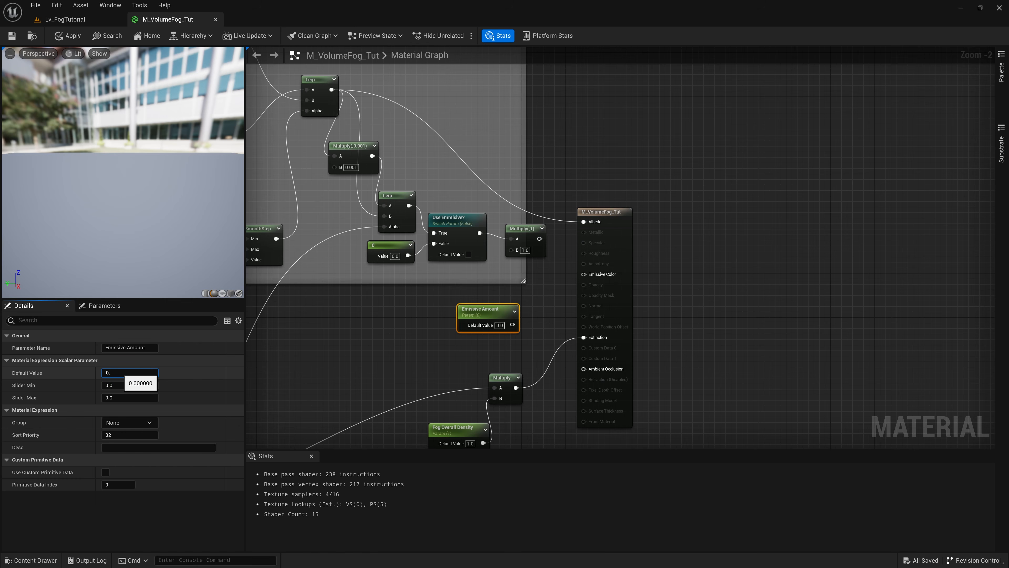
{"action": "key", "text": "Return"}
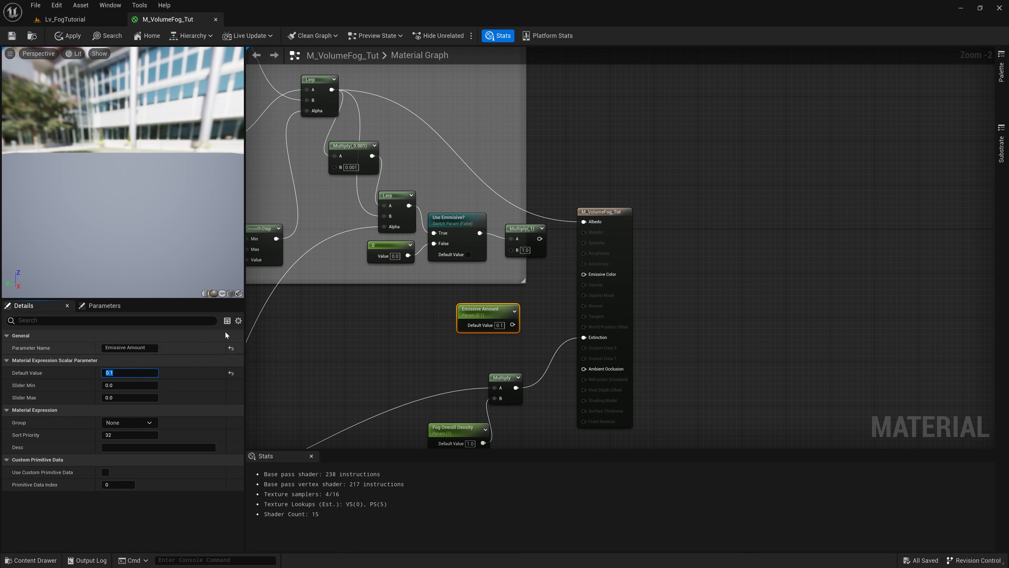
- Connect Emissive Amount to the Multiply's B input and the Multiply's output to the material's Emissive Color
{"action": "left_click_drag", "start_coordinate": [513, 325], "coordinate": [514, 250]}
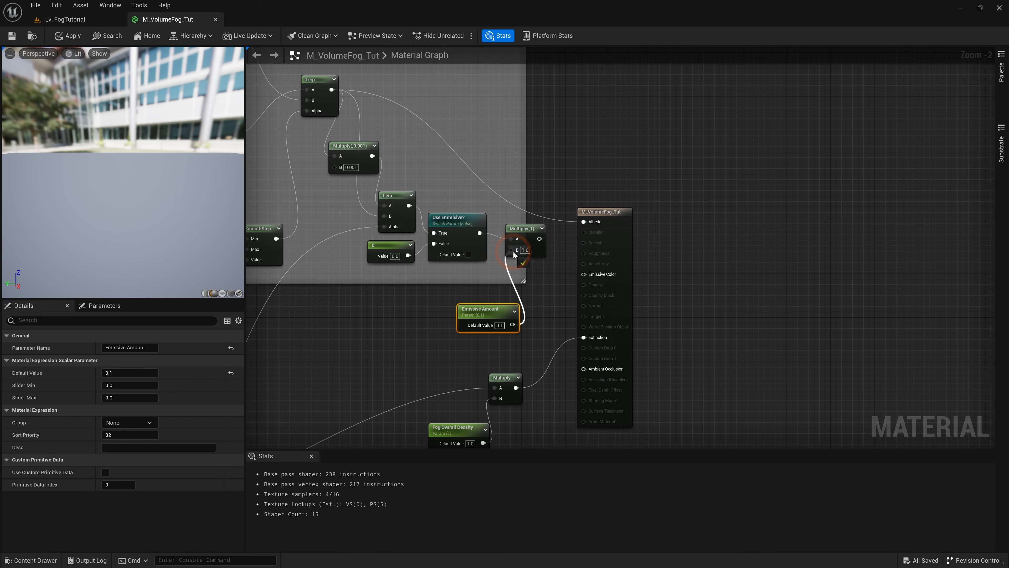
{"action": "left_click_drag", "start_coordinate": [494, 314], "coordinate": [476, 298]}
{"action": "left_click_drag", "start_coordinate": [532, 238], "coordinate": [541, 251]}
{"action": "left_click_drag", "start_coordinate": [586, 279], "coordinate": [586, 278]}
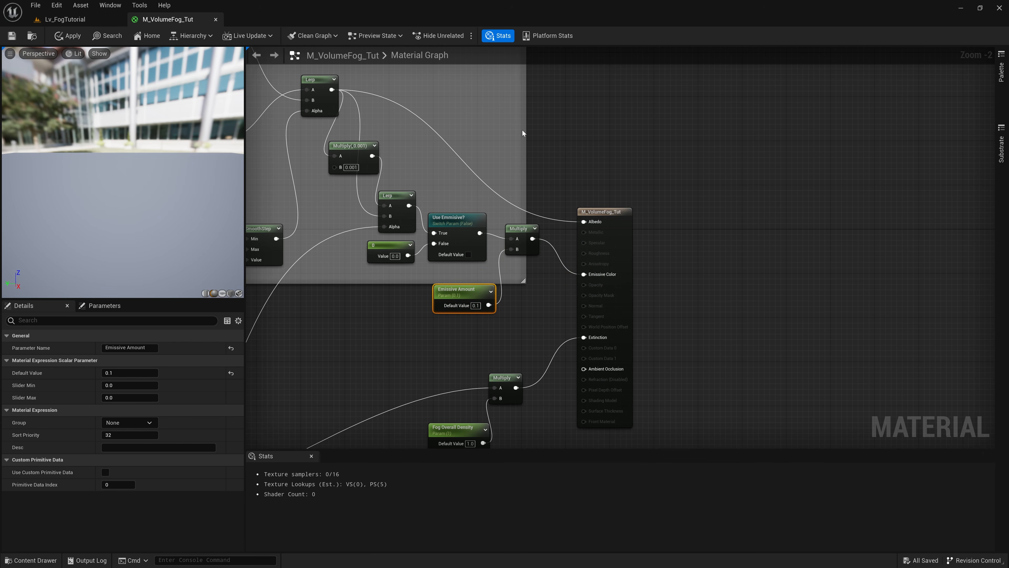
- Rearrange the emissive nodes, including the 0.001 Multiply, Lerp, constant, switch and Emissive Amount, into a tidy group inside the comment box
{"action": "right_click_drag", "start_coordinate": [522, 131], "coordinate": [554, 216]}
{"action": "left_click_drag", "start_coordinate": [363, 170], "coordinate": [345, 104]}
{"action": "left_click_drag", "start_coordinate": [355, 220], "coordinate": [554, 348]}
{"action": "left_click_drag", "start_coordinate": [549, 318], "coordinate": [521, 252]}
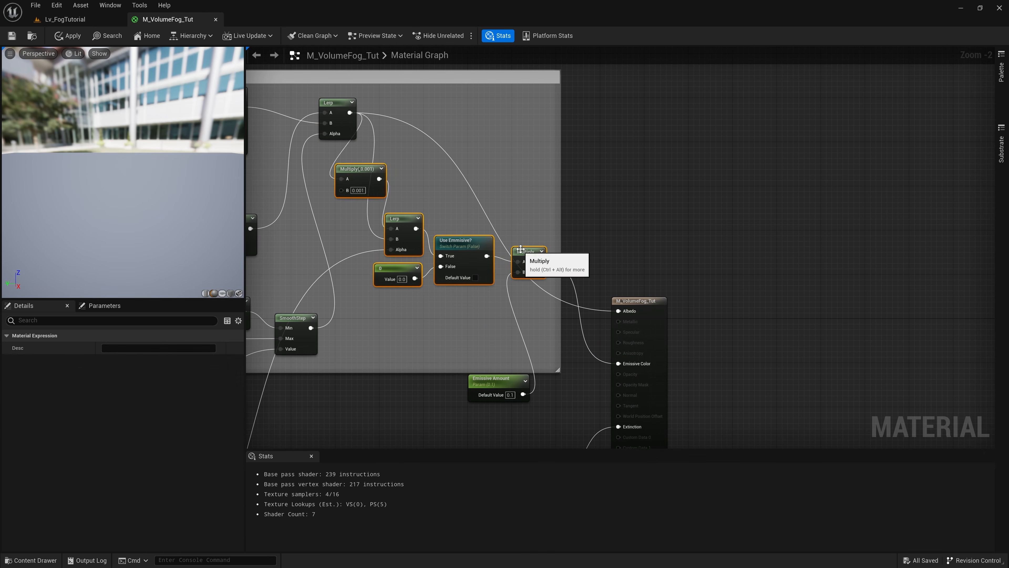
{"action": "left_click_drag", "start_coordinate": [359, 169], "coordinate": [404, 163]}
{"action": "left_click_drag", "start_coordinate": [399, 218], "coordinate": [405, 207]}
{"action": "left_click_drag", "start_coordinate": [458, 240], "coordinate": [457, 207]}
{"action": "left_click_drag", "start_coordinate": [399, 269], "coordinate": [406, 257]}
{"action": "left_click", "coordinate": [531, 252]}
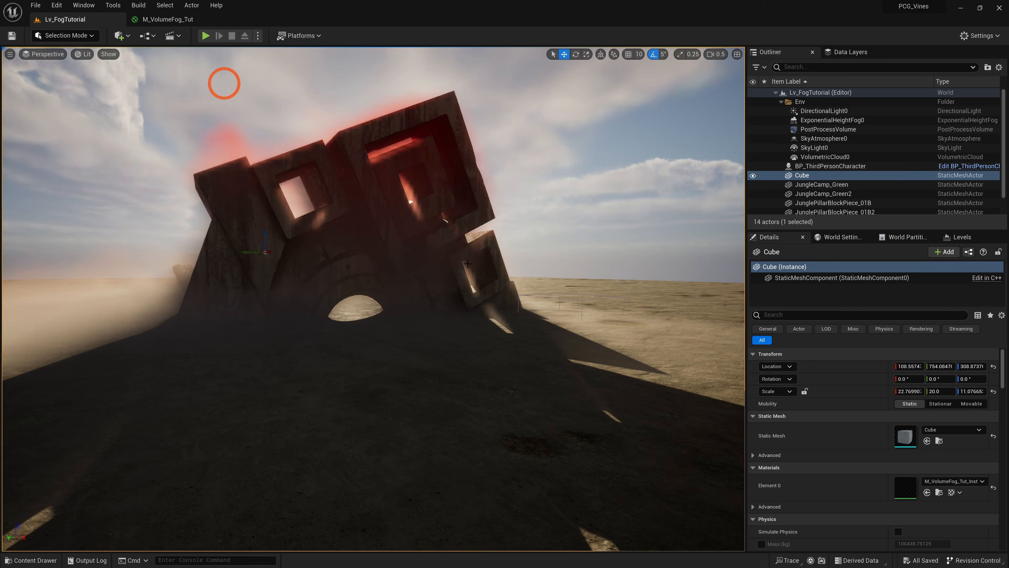
- Open the M_VolumeFog_Tut_Inst material instance assigned to the fog cube in the level
{"action": "key", "text": "s"}
{"action": "right_click_drag", "start_coordinate": [468, 264], "coordinate": [444, 273]}
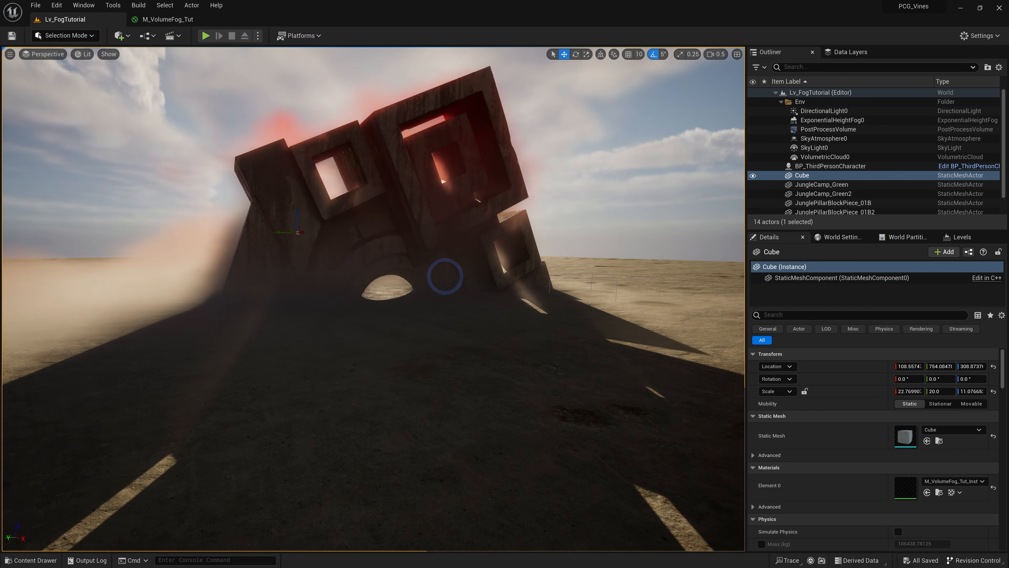
{"action": "left_click", "coordinate": [909, 485]}
{"action": "double_click", "coordinate": [909, 485]}
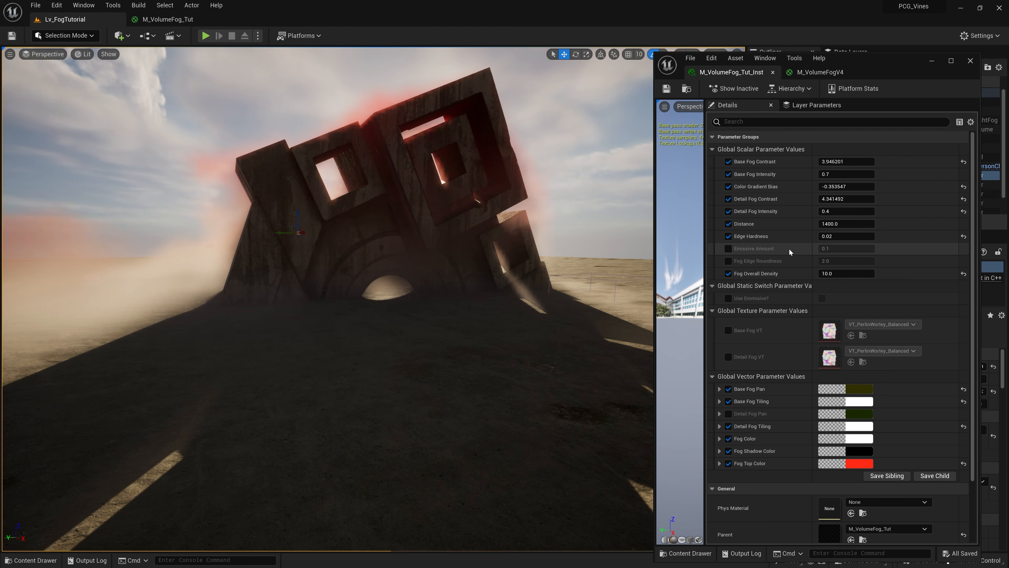
- Enable the Emissive Amount and "Use Emmisive?" overrides in the material instance and turn the emissive switch on
{"action": "left_click", "coordinate": [729, 249]}
{"action": "scroll", "coordinate": [761, 306], "scroll_direction": "down", "scroll_amount": 4}
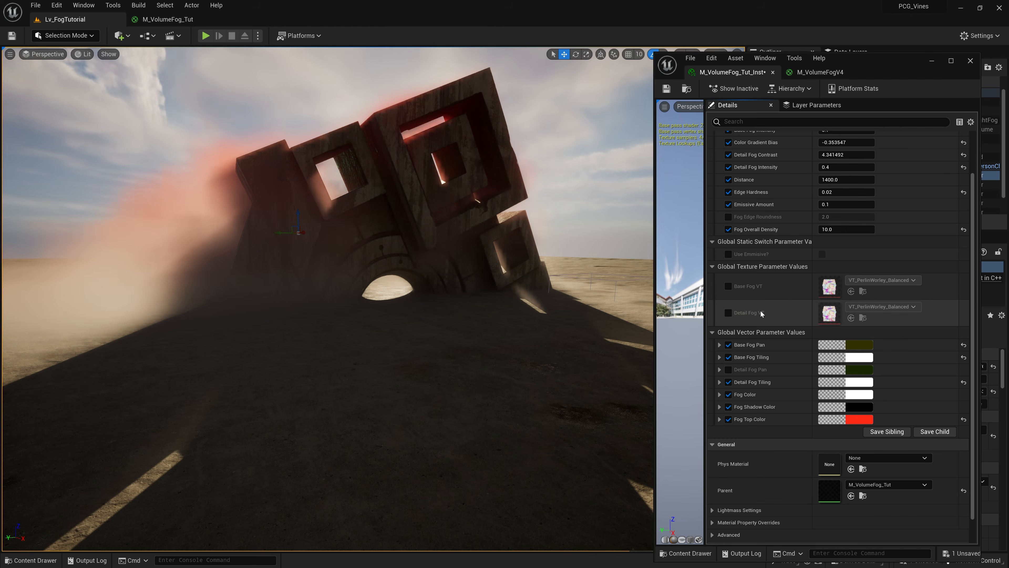
{"action": "scroll", "coordinate": [773, 349], "scroll_direction": "up", "scroll_amount": 4}
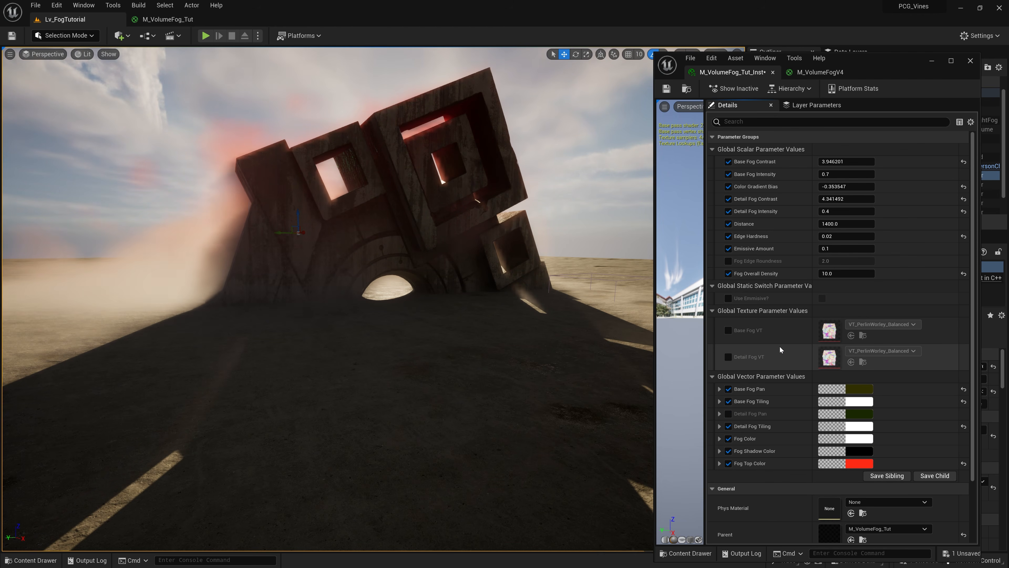
{"action": "left_click", "coordinate": [729, 298]}
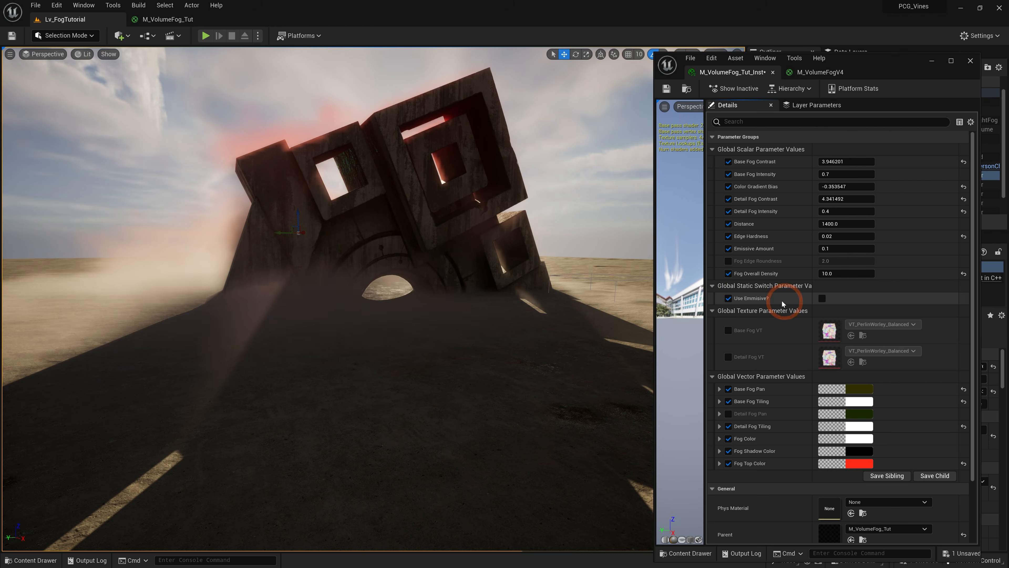
{"action": "left_click", "coordinate": [822, 298]}
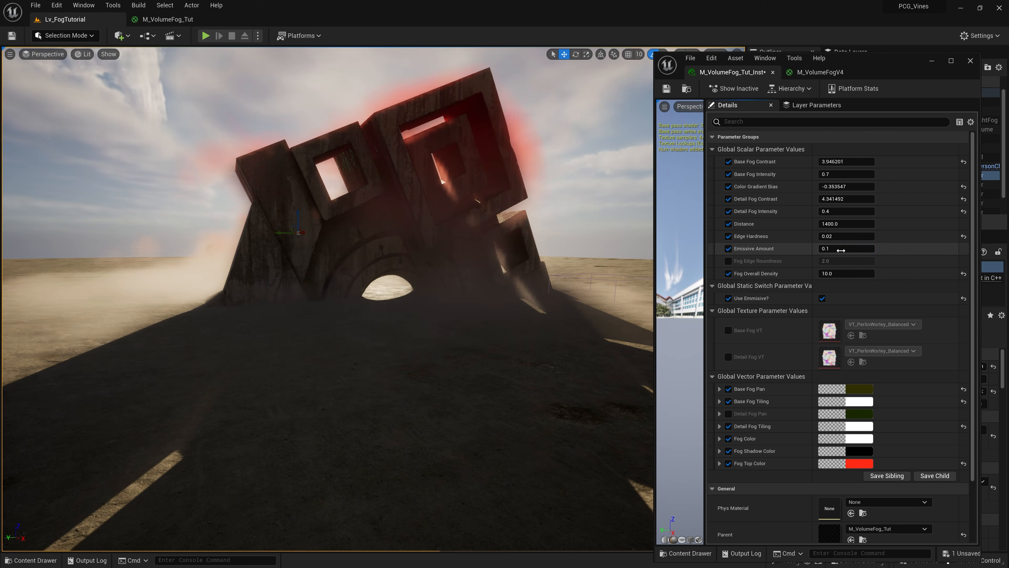
- Try an Emissive Amount of 1 and check the fog around the ruin
{"action": "left_click", "coordinate": [828, 249]}
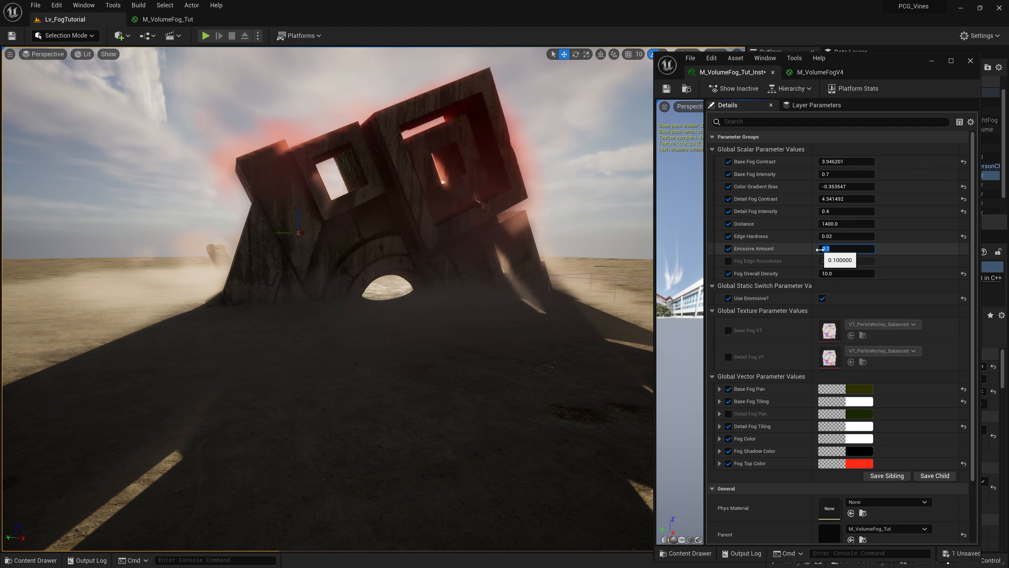
{"action": "type", "text": "1"}
{"action": "key", "text": "Return"}
{"action": "right_click_drag", "start_coordinate": [387, 257], "coordinate": [374, 240]}
{"action": "key", "text": "w"}
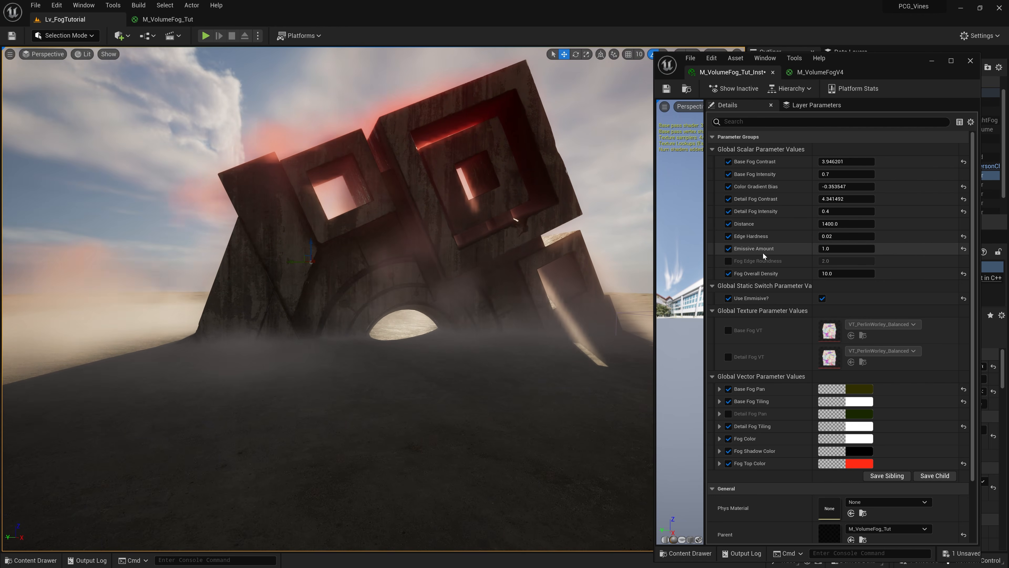
- Try an Emissive Amount of 10 and view the fog around the ruin from different distances
{"action": "left_click", "coordinate": [826, 249]}
{"action": "type", "text": "10"}
{"action": "key", "text": "Return"}
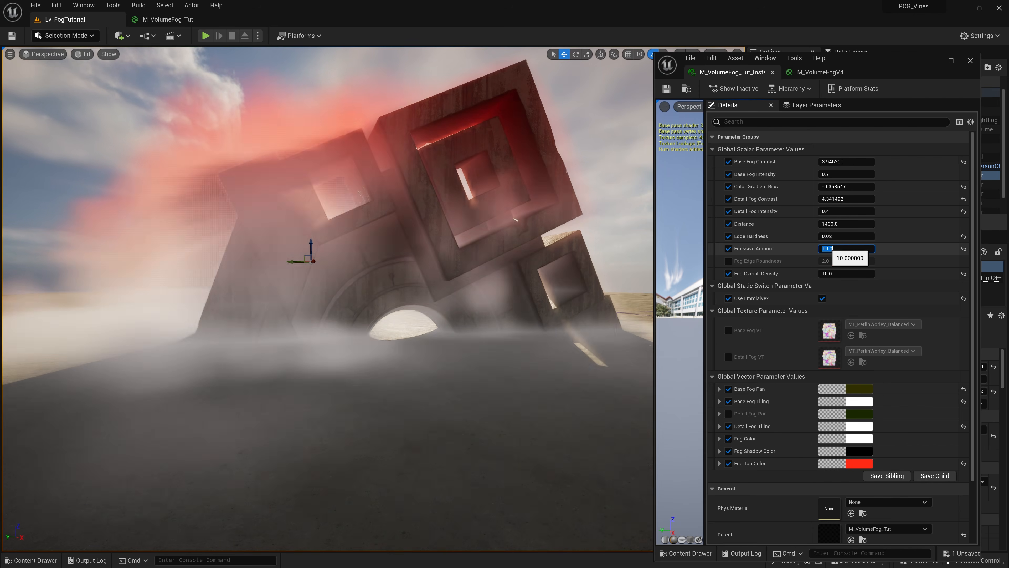
{"action": "key", "text": "s"}
{"action": "mouse_move", "coordinate": [535, 251]}
{"action": "right_mouse_down"}
{"action": "mouse_move", "coordinate": [526, 256]}
{"action": "mouse_move", "coordinate": [538, 255]}
{"action": "right_mouse_up"}
{"action": "key", "text": "w"}
- Rotate the sun to darken the scene and try Emissive Amounts of 1 and 2
{"action": "key", "text": "ctrl+l"}
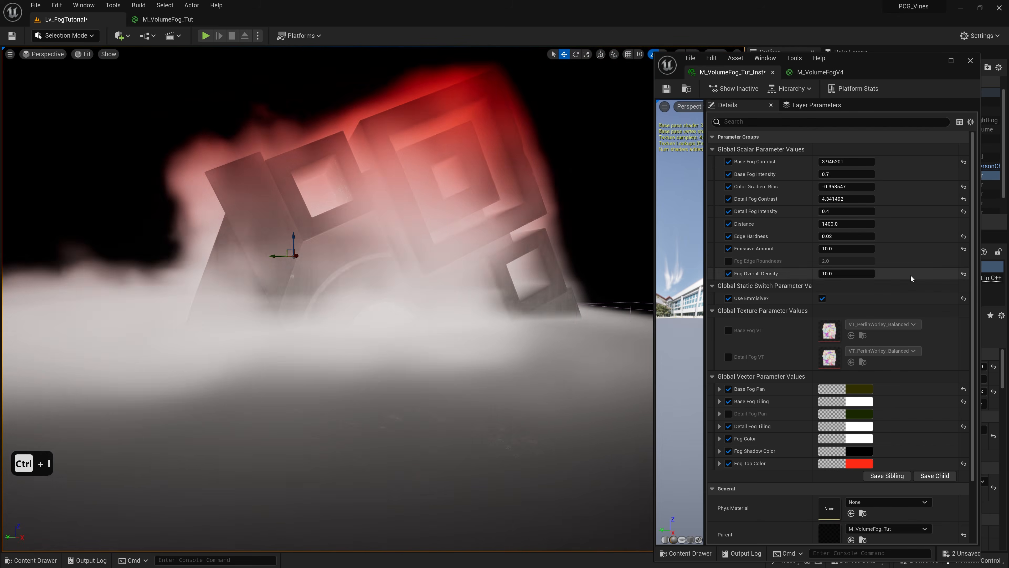
{"action": "left_click", "coordinate": [833, 249]}
{"action": "type", "text": "1"}
{"action": "key", "text": "Return"}
{"action": "mouse_move", "coordinate": [434, 240]}
{"action": "right_mouse_down"}
{"action": "mouse_move", "coordinate": [446, 238]}
{"action": "mouse_move", "coordinate": [437, 238]}
{"action": "right_mouse_up"}
{"action": "left_click", "coordinate": [833, 249]}
{"action": "type", "text": "2"}
{"action": "key", "text": "Return"}
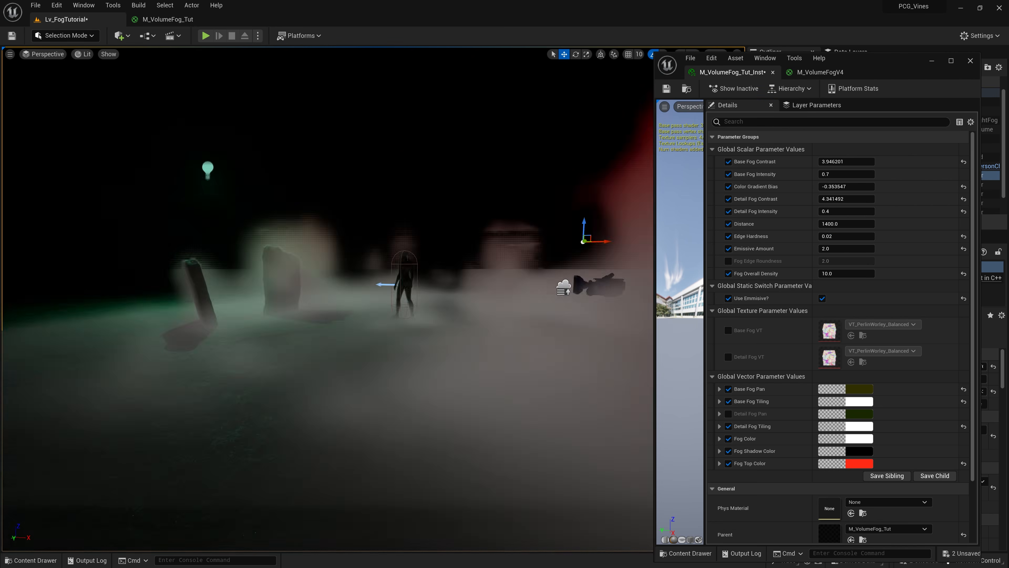
- Return the Emissive Amount to 0.1, check the fog in the dark, and rotate the sun back to daylight
{"action": "key", "text": "alt+p"}
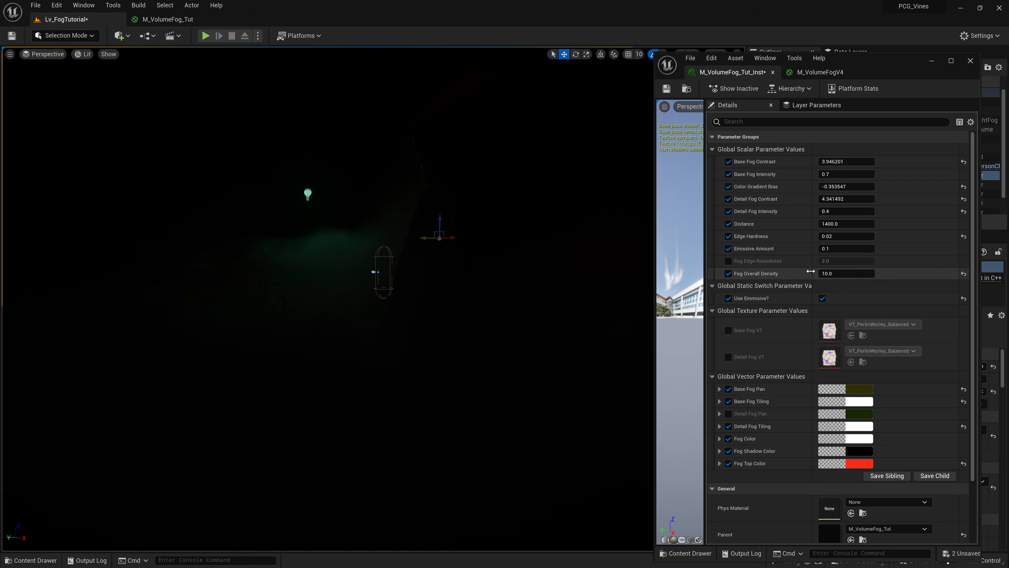
{"action": "key", "text": "w"}
{"action": "right_click_drag", "start_coordinate": [418, 255], "coordinate": [455, 260]}
{"action": "key", "text": "s"}
{"action": "key", "text": "ctrl+l"}
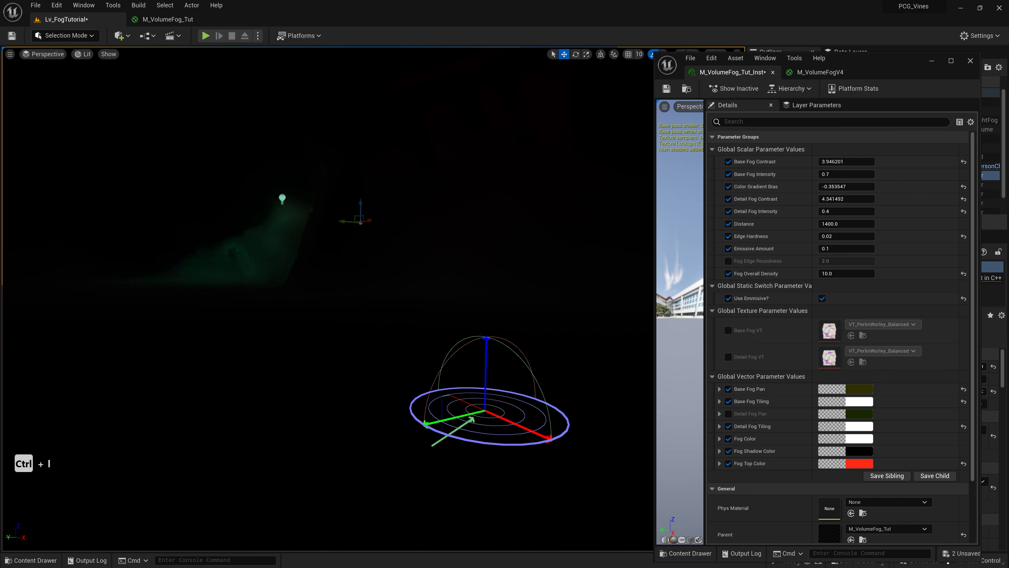
{"action": "key", "text": "ctrl+l"}
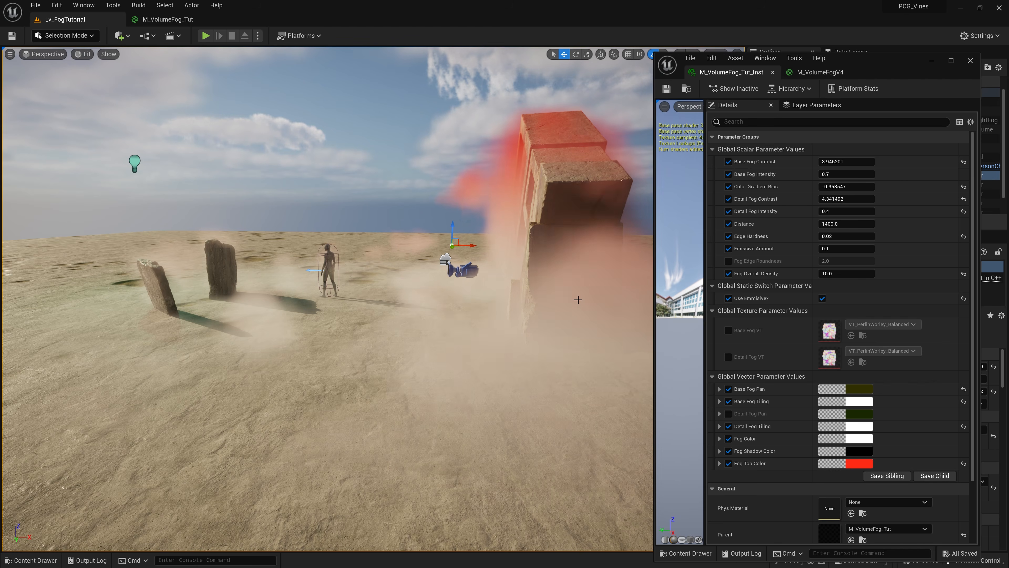
- Return to the M_VolumeFog_Tut material graph and search all project and engine content for "curl noise"
{"action": "left_click", "coordinate": [163, 20]}
{"action": "left_click", "coordinate": [932, 63]}
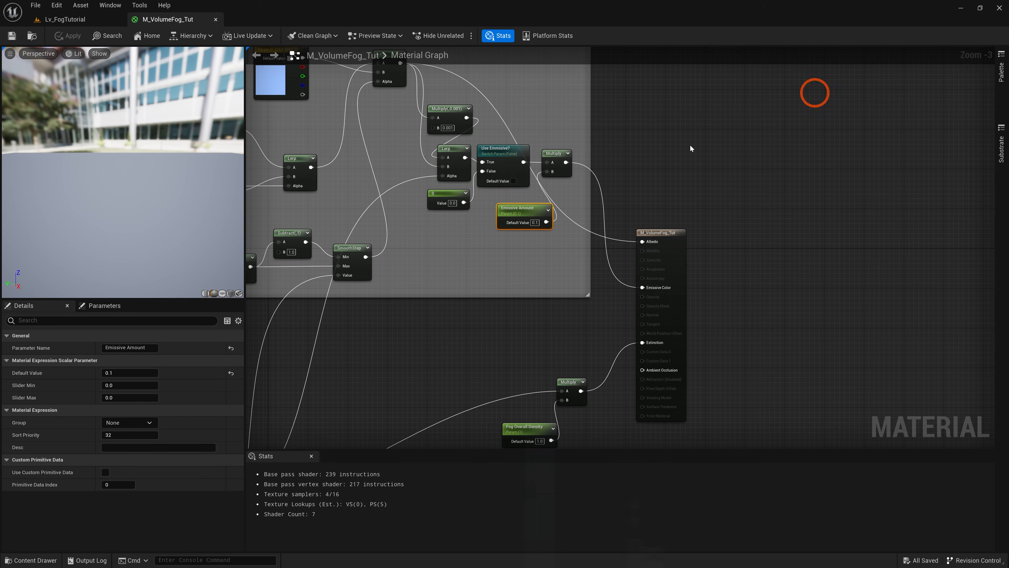
{"action": "scroll", "coordinate": [470, 347], "scroll_direction": "down", "scroll_amount": 2}
{"action": "right_click_drag", "start_coordinate": [503, 321], "coordinate": [596, 271]}
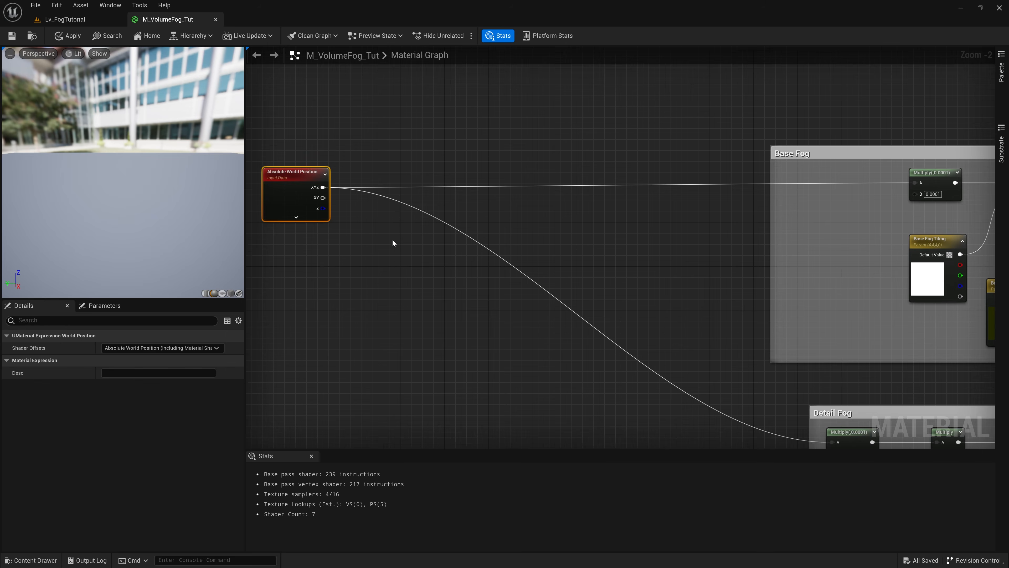
{"action": "right_click_drag", "start_coordinate": [392, 239], "coordinate": [456, 188]}
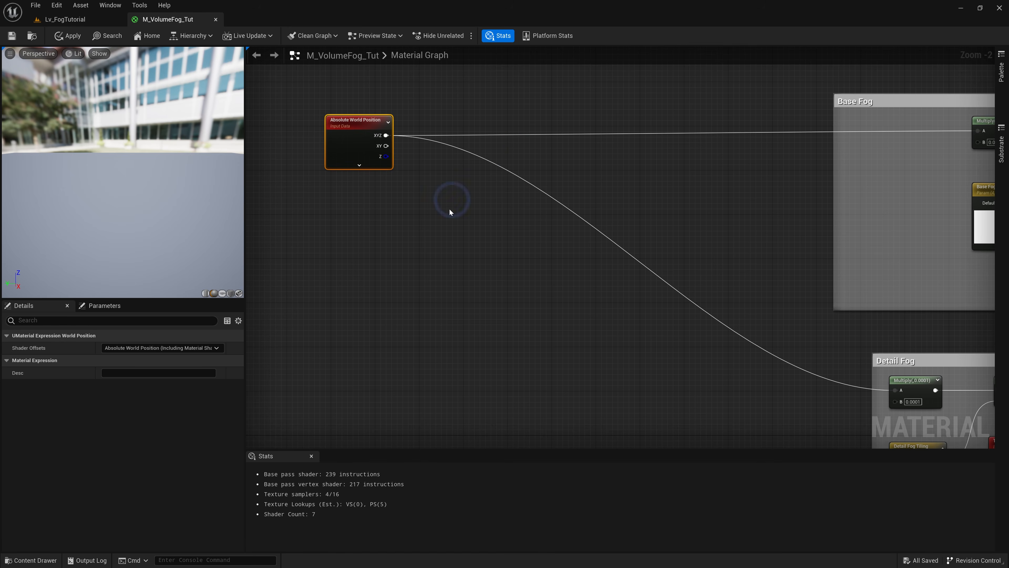
{"action": "key", "text": "ctrl+space"}
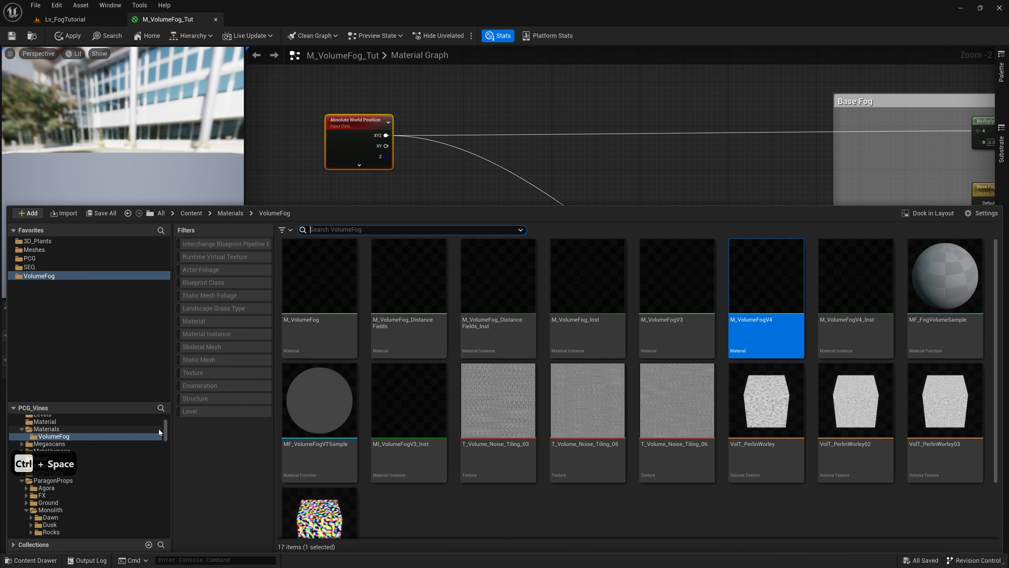
{"action": "left_click_drag", "start_coordinate": [166, 432], "coordinate": [166, 422]}
{"action": "left_click", "coordinate": [79, 421]}
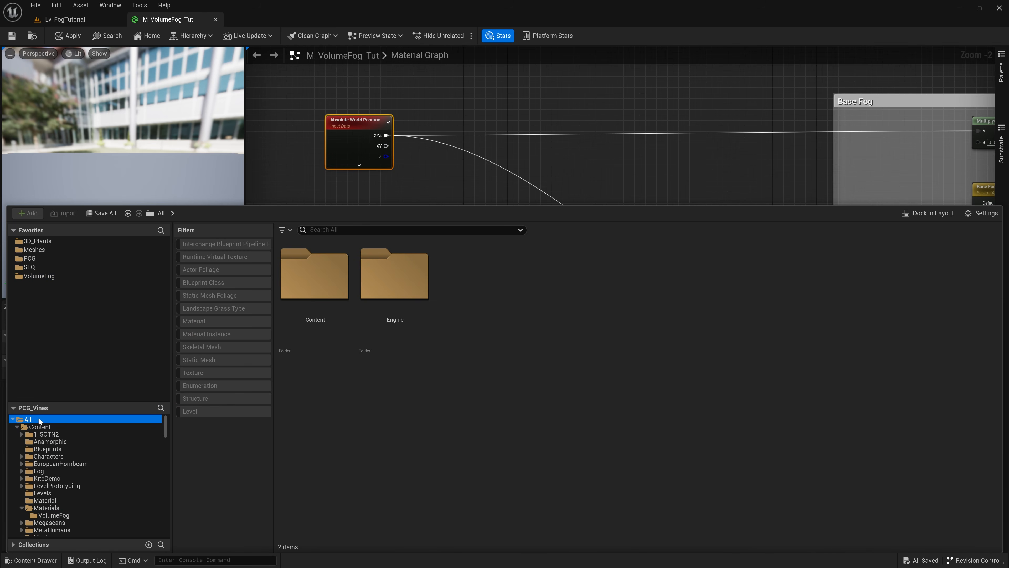
{"action": "type", "text": "curl noise"}
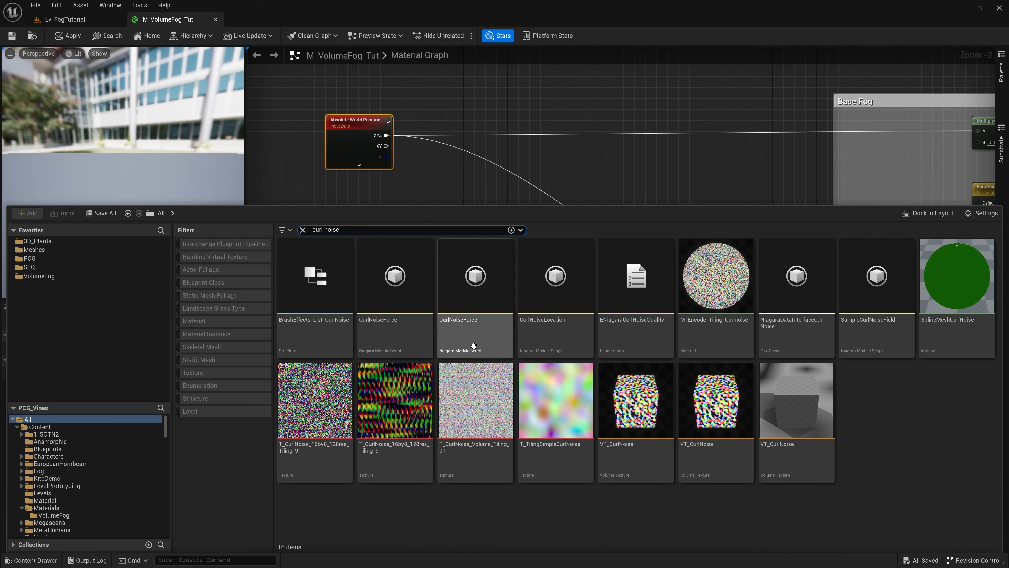
{"action": "mouse_move", "coordinate": [733, 425]}
- Copy the VT_CurlNoise volume texture into the Fog/VolumeFog_Tutorial folder and select the copy there
{"action": "left_click", "coordinate": [22, 308]}
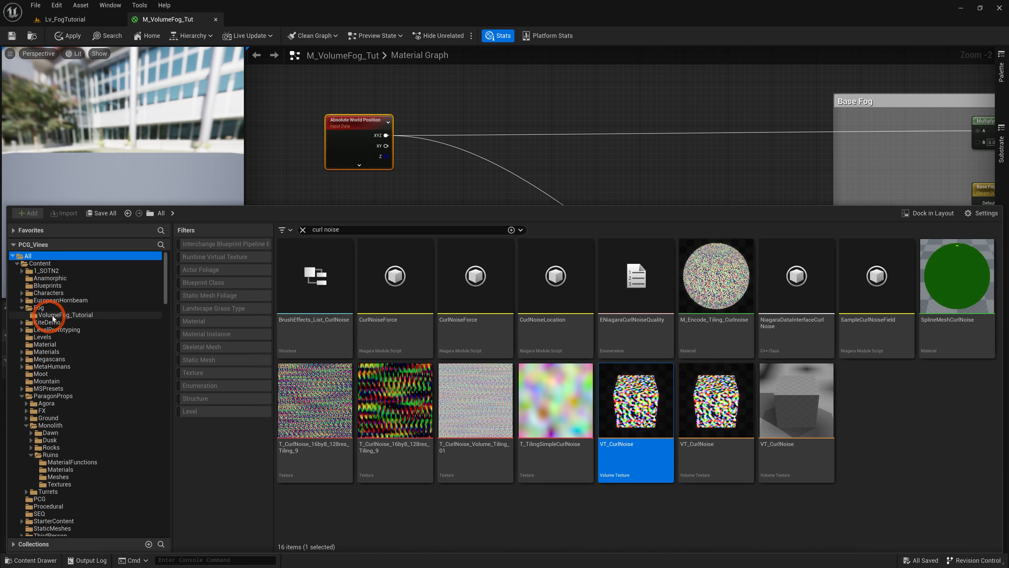
{"action": "left_click_drag", "start_coordinate": [636, 405], "coordinate": [72, 316]}
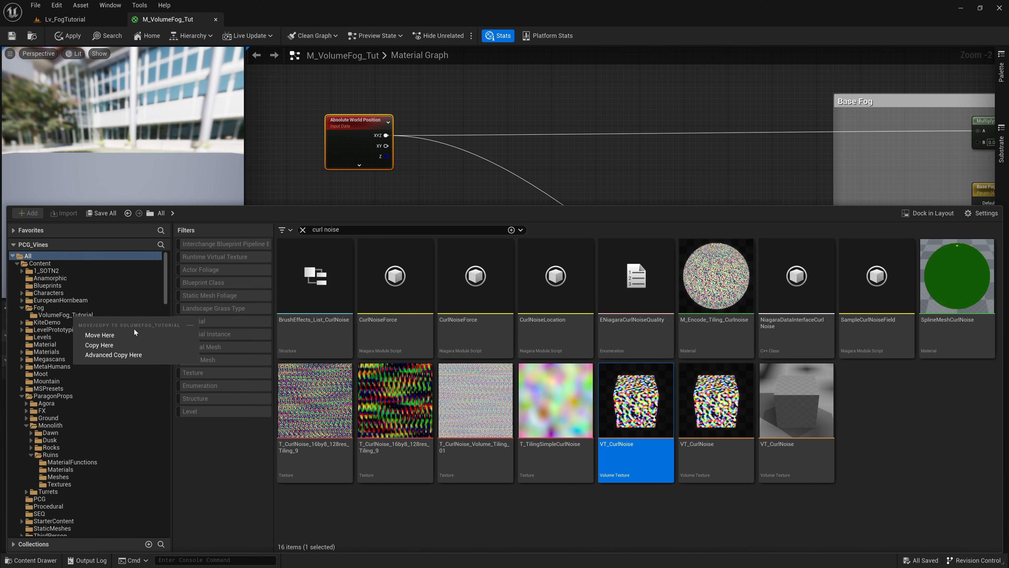
{"action": "left_click", "coordinate": [97, 344]}
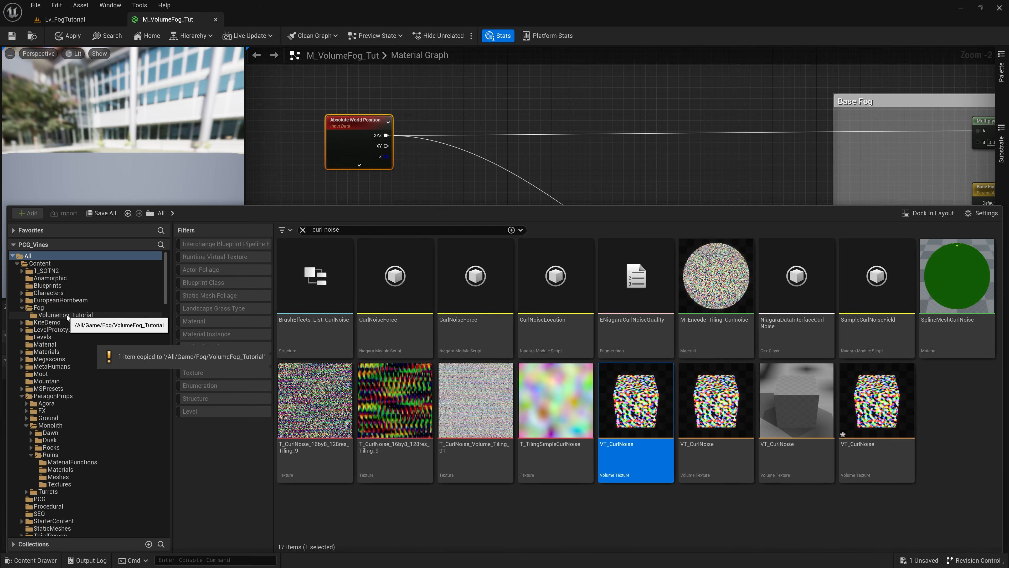
{"action": "left_click", "coordinate": [66, 315]}
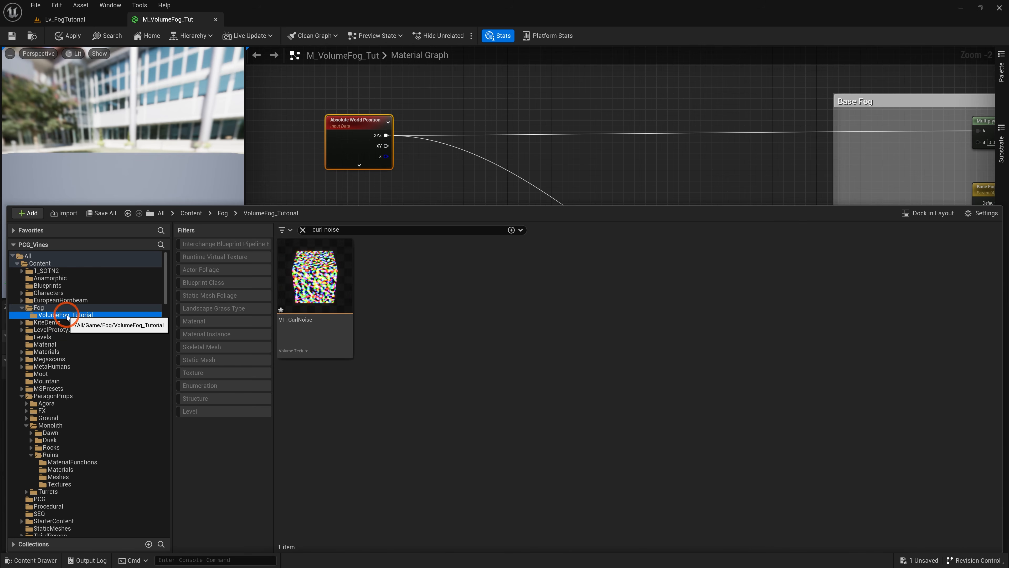
{"action": "left_click", "coordinate": [306, 293]}
{"action": "left_click", "coordinate": [421, 209]}
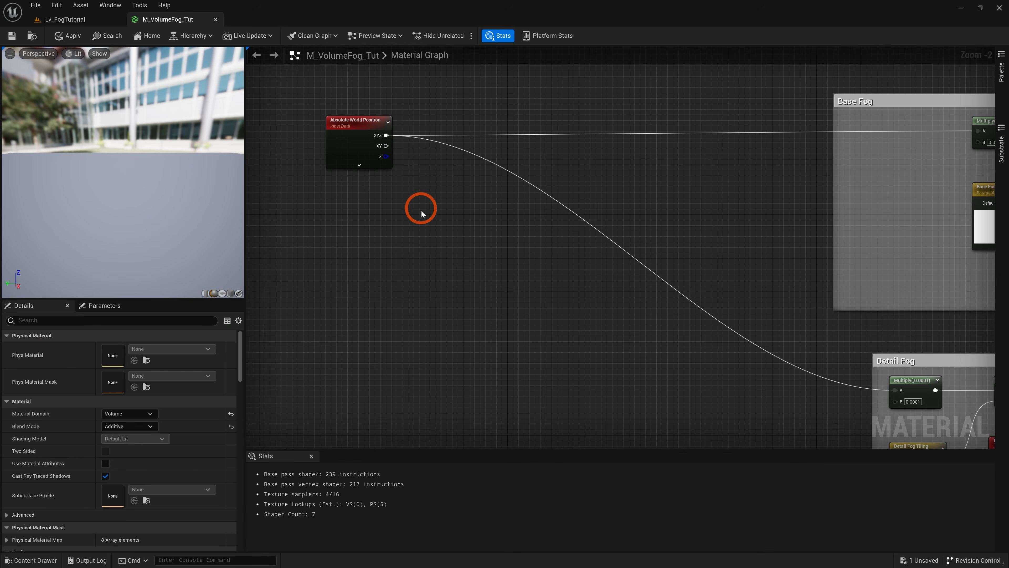
- Add a TextureSampleParameterVolume node named Curl Noise VT below Absolute World Position and assign VT_CurlNoise as its texture
{"action": "right_click", "coordinate": [422, 214]}
{"action": "type", "text": "volume "}
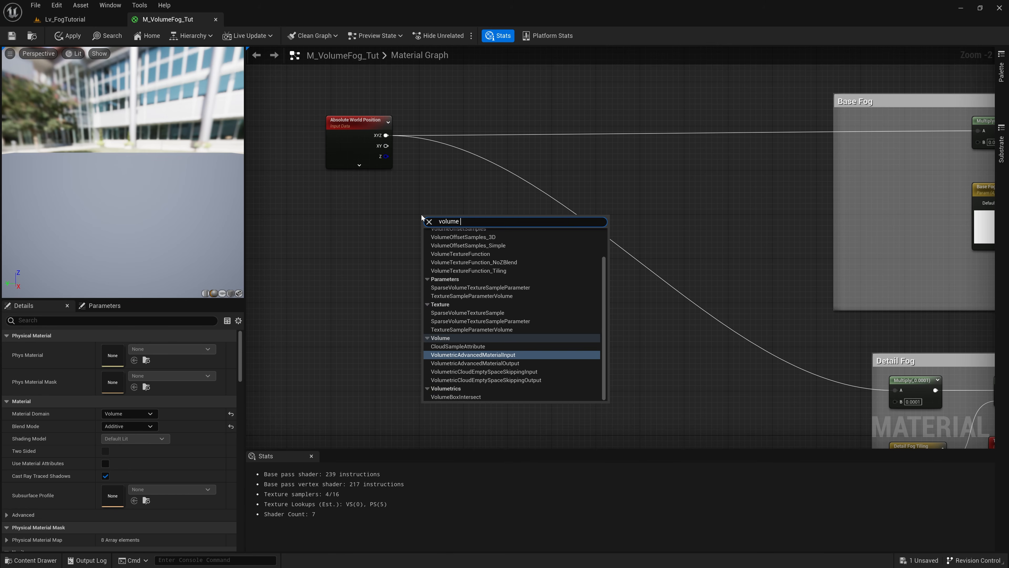
{"action": "type", "text": "texture"}
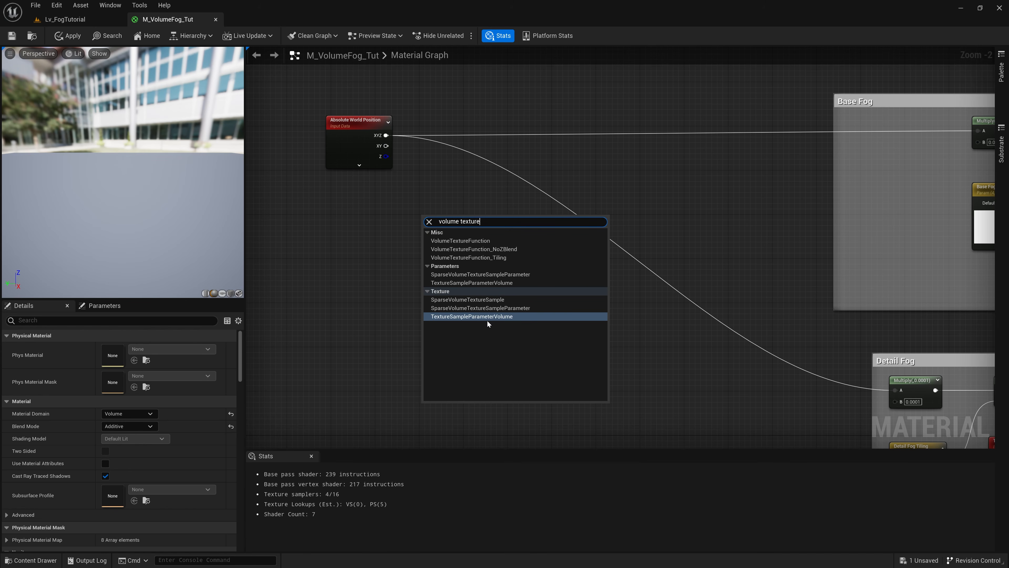
{"action": "left_click", "coordinate": [495, 319]}
{"action": "left_click", "coordinate": [454, 243]}
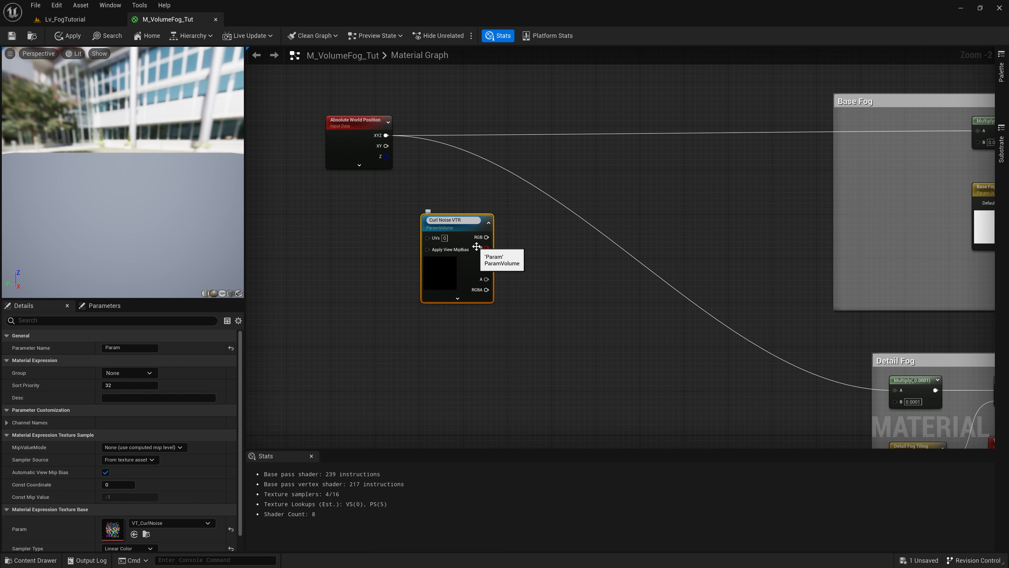
{"action": "key", "text": "ctrl+space"}
{"action": "left_click_drag", "start_coordinate": [320, 298], "coordinate": [369, 205]}
{"action": "right_click_drag", "start_coordinate": [406, 177], "coordinate": [412, 150]}
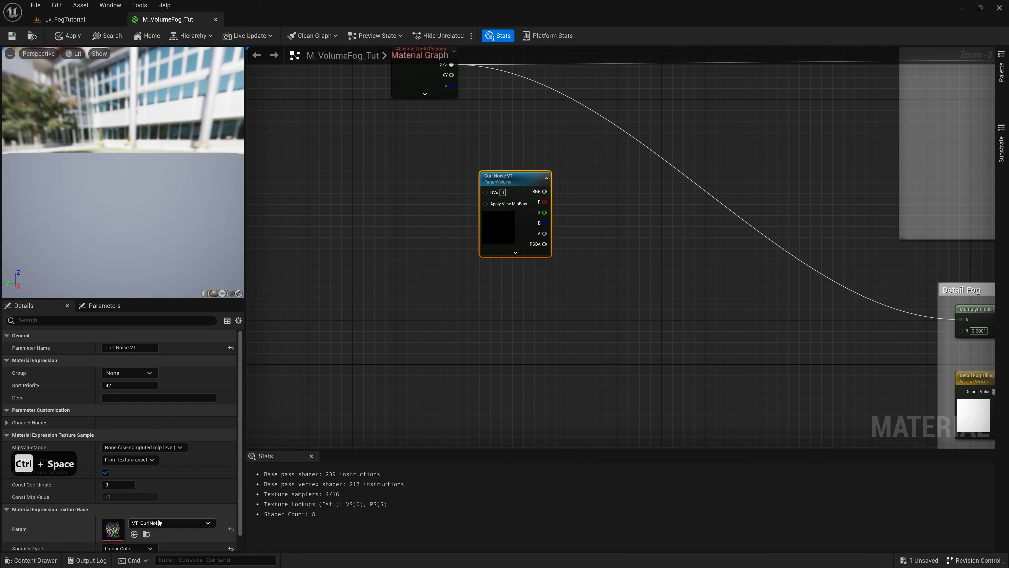
{"action": "left_click", "coordinate": [135, 536]}
{"action": "left_click", "coordinate": [411, 400]}
- Copy the tiling and panning nodes from the Base Fog group and paste them before the Curl Noise VT node
{"action": "right_click_drag", "start_coordinate": [411, 400], "coordinate": [412, 366]}
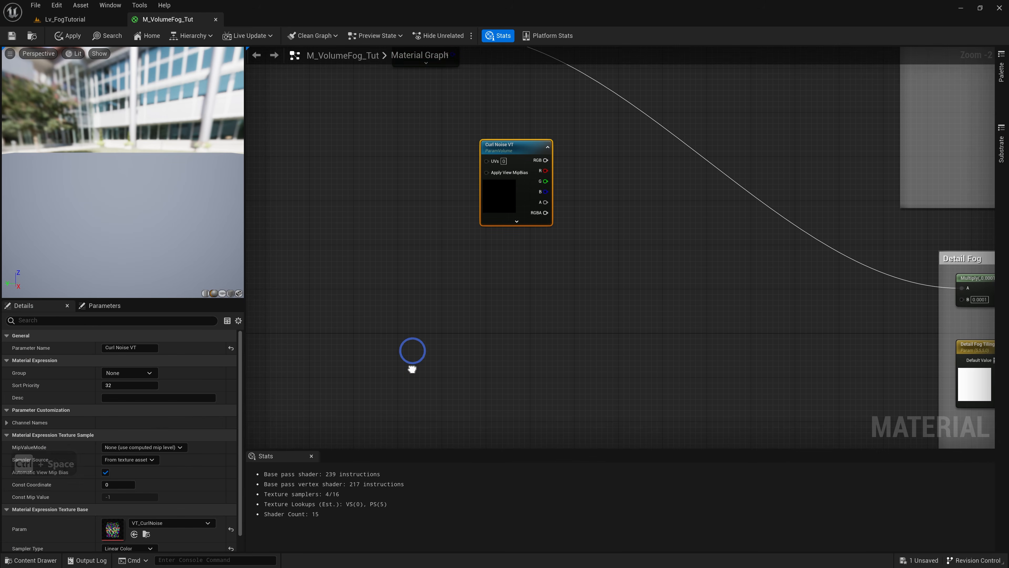
{"action": "left_click_drag", "start_coordinate": [668, 144], "coordinate": [800, 230]}
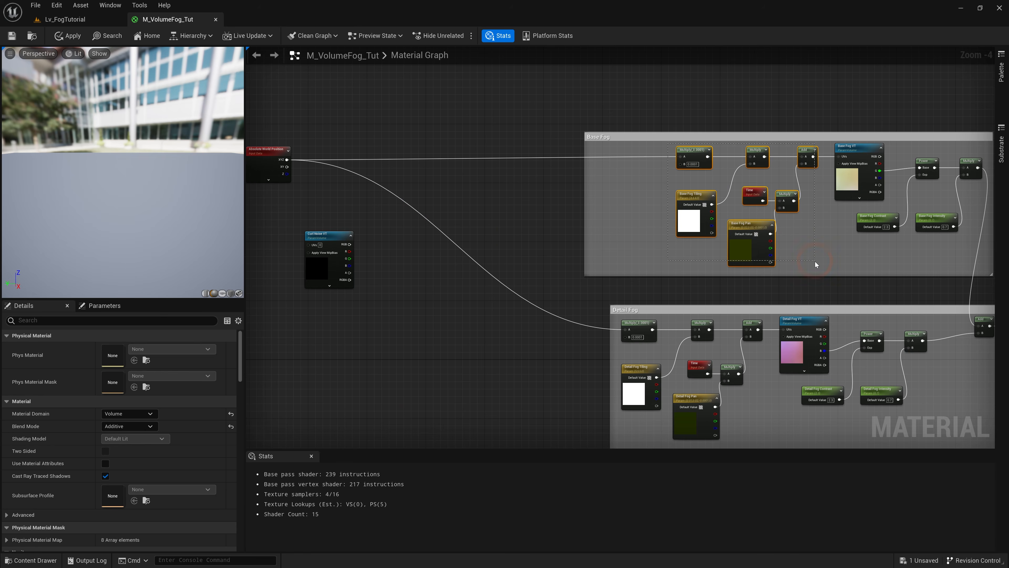
{"action": "left_click_drag", "start_coordinate": [816, 264], "coordinate": [817, 265]}
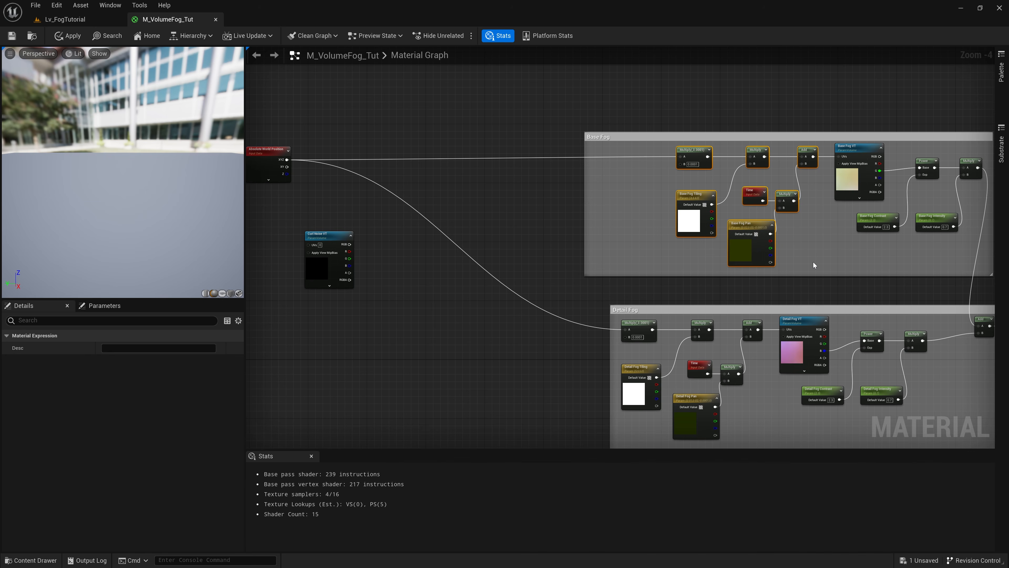
{"action": "right_click_drag", "start_coordinate": [431, 242], "coordinate": [601, 222]}
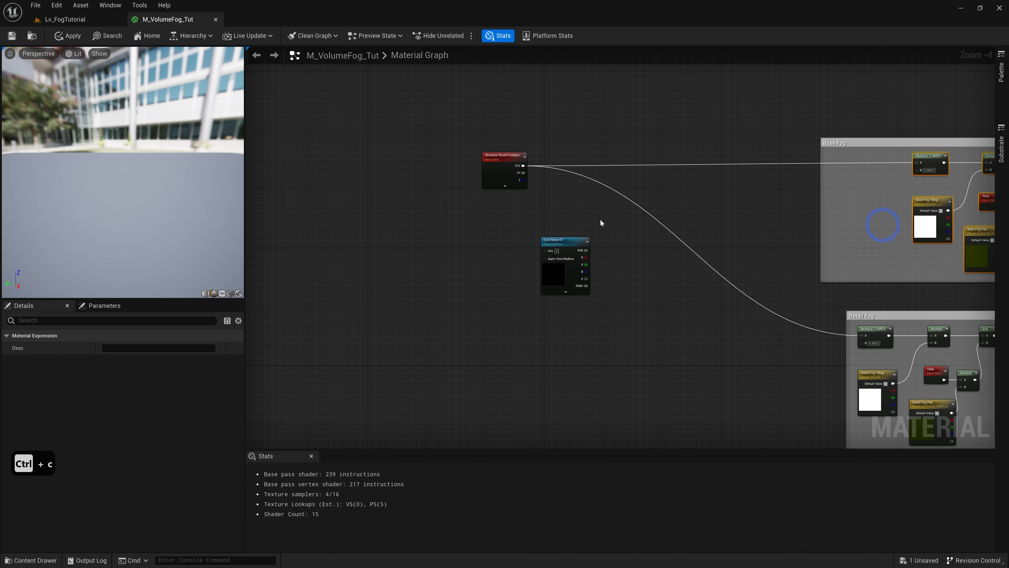
{"action": "key", "text": "ctrl+v"}
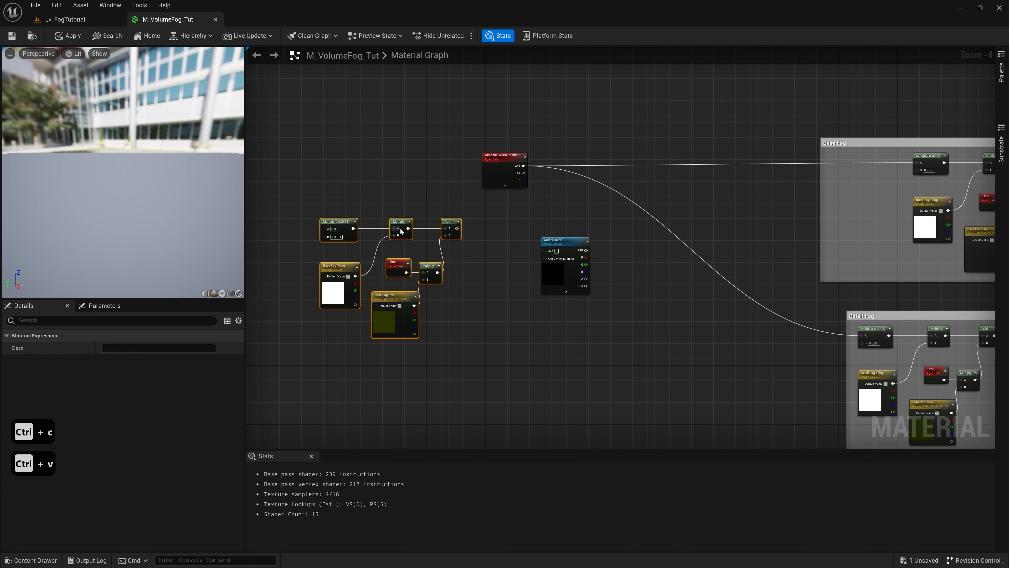
{"action": "left_click_drag", "start_coordinate": [402, 222], "coordinate": [451, 241]}
- Connect the Absolute World Position XYZ output to input A of the copied Multiply by 0.0001 node
{"action": "scroll", "coordinate": [457, 240], "scroll_direction": "up", "scroll_amount": 3}
{"action": "left_click_drag", "start_coordinate": [630, 106], "coordinate": [252, 103]}
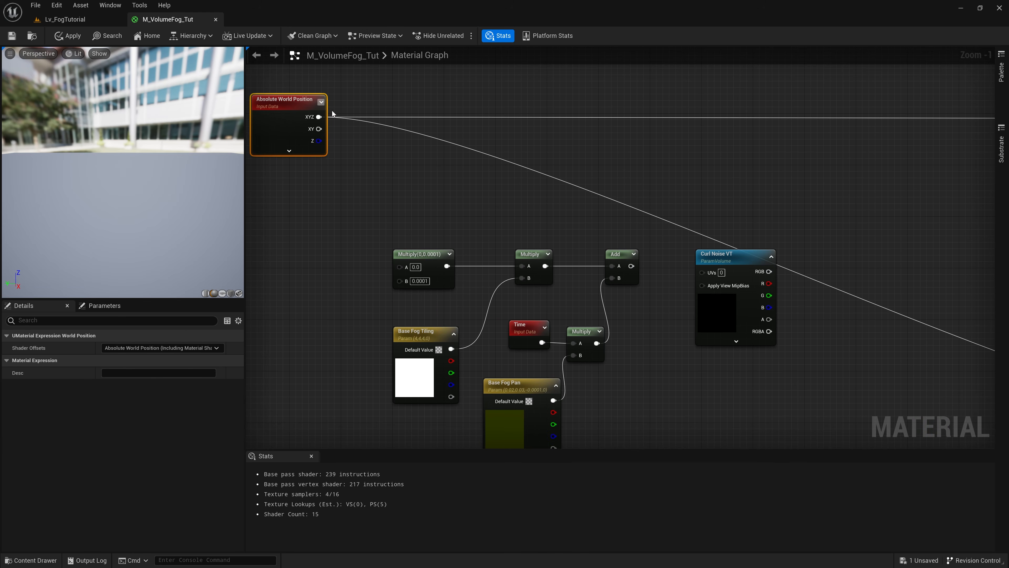
{"action": "left_click", "coordinate": [350, 164]}
{"action": "left_click_drag", "start_coordinate": [315, 116], "coordinate": [399, 266]}
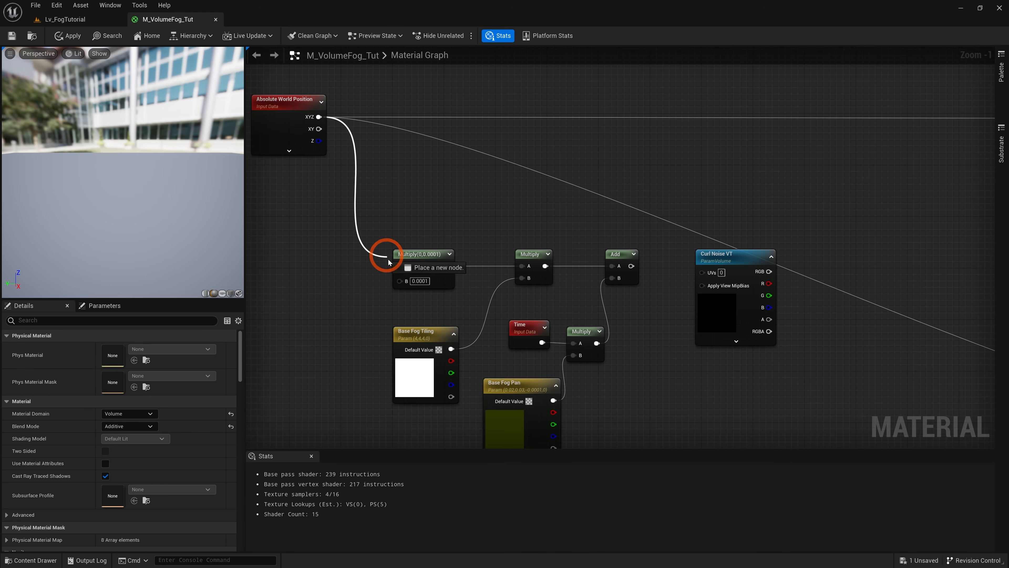
- Replace the copied Base Fog Tiling node with a scalar parameter named Curl Scale, default 0.15, feeding the second Multiply's B input
{"action": "right_click_drag", "start_coordinate": [412, 243], "coordinate": [436, 178]}
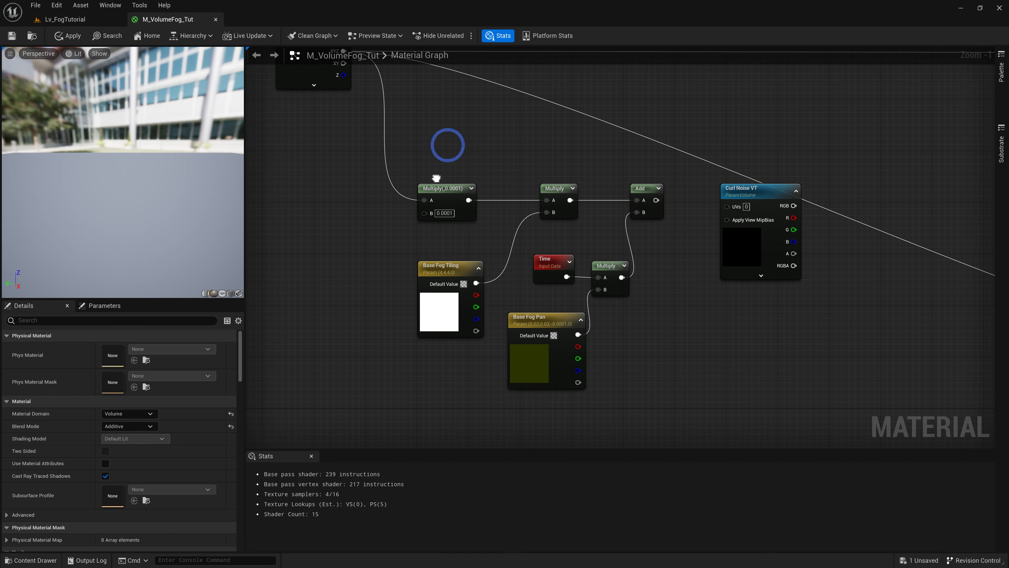
{"action": "right_click_drag", "start_coordinate": [536, 156], "coordinate": [532, 166]}
{"action": "right_click_drag", "start_coordinate": [467, 171], "coordinate": [526, 163]}
{"action": "left_click", "coordinate": [502, 264]}
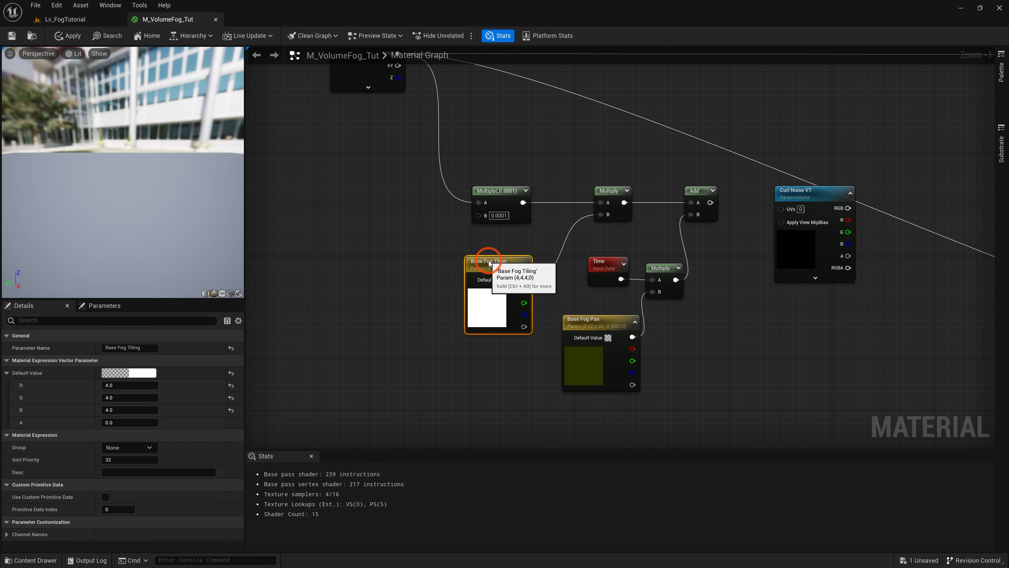
{"action": "key", "text": "Delete"}
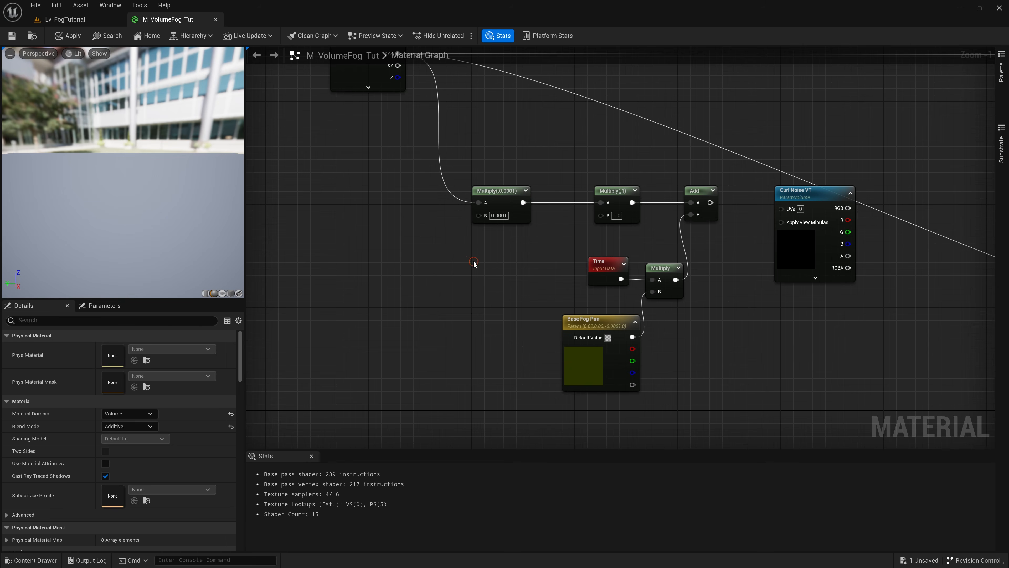
{"action": "left_click", "coordinate": [473, 262]}
{"action": "type", "text": "Curl"}
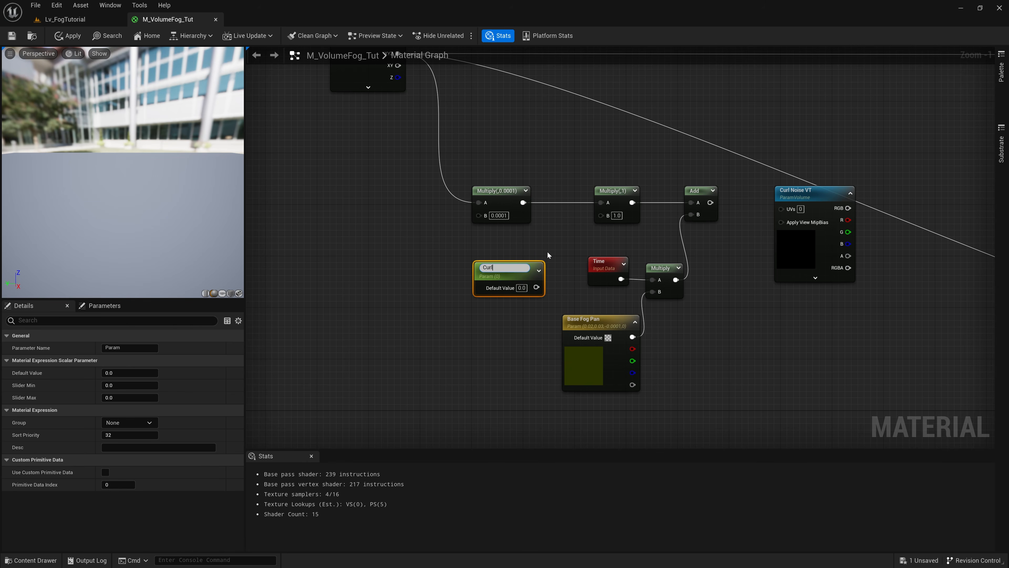
{"action": "type", "text": " Scale"}
{"action": "key", "text": "Return"}
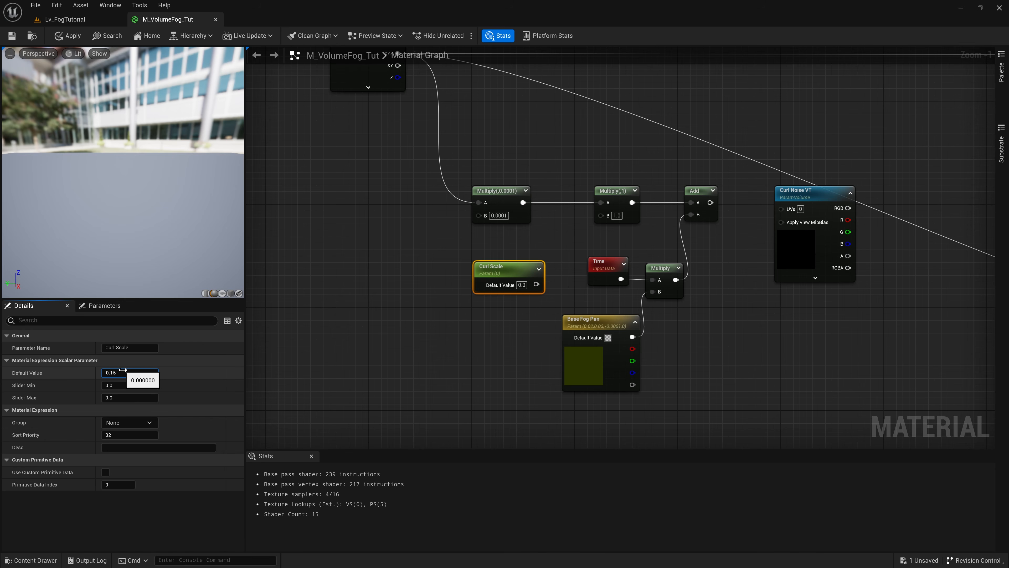
{"action": "left_click_drag", "start_coordinate": [539, 283], "coordinate": [599, 216]}
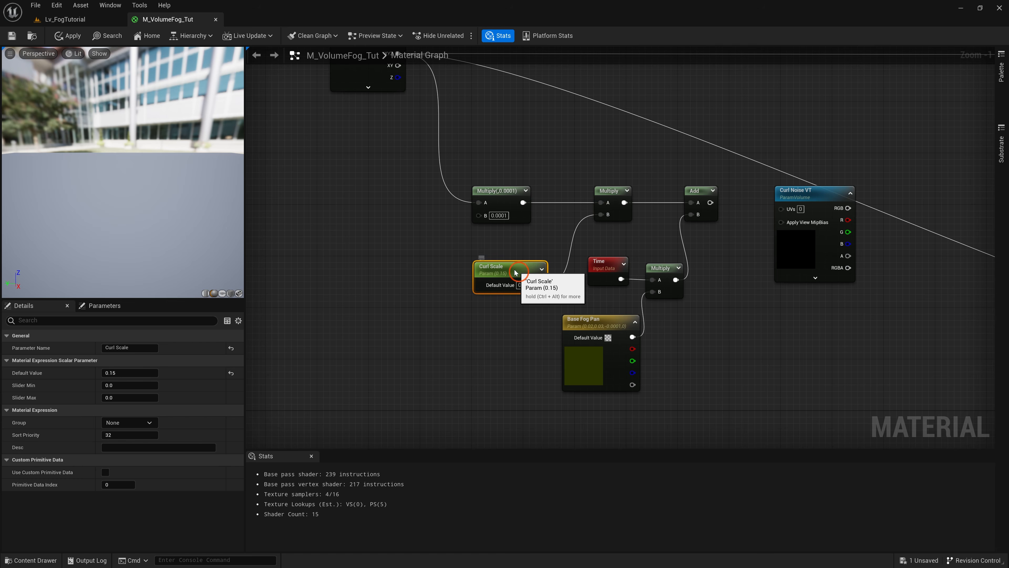
{"action": "left_click_drag", "start_coordinate": [516, 272], "coordinate": [501, 266]}
- Move the copied Time and pan nodes down and insert a Multiply with B set to 0.0001 between them and the Add node
{"action": "right_click_drag", "start_coordinate": [709, 281], "coordinate": [591, 279]}
{"action": "left_click_drag", "start_coordinate": [463, 253], "coordinate": [552, 343]}
{"action": "left_click_drag", "start_coordinate": [556, 268], "coordinate": [517, 294]}
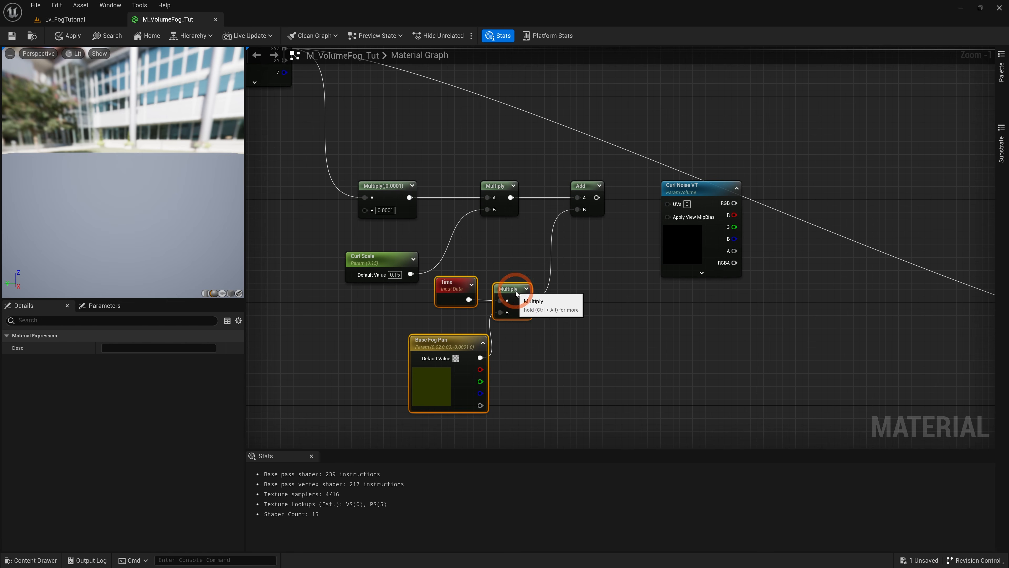
{"action": "left_click", "coordinate": [556, 266]}
{"action": "left_click", "coordinate": [565, 259]}
{"action": "left_click_drag", "start_coordinate": [564, 259], "coordinate": [557, 240]}
{"action": "left_click_drag", "start_coordinate": [524, 300], "coordinate": [580, 215]}
{"action": "left_click_drag", "start_coordinate": [571, 269], "coordinate": [558, 257]}
{"action": "left_click", "coordinate": [561, 256]}
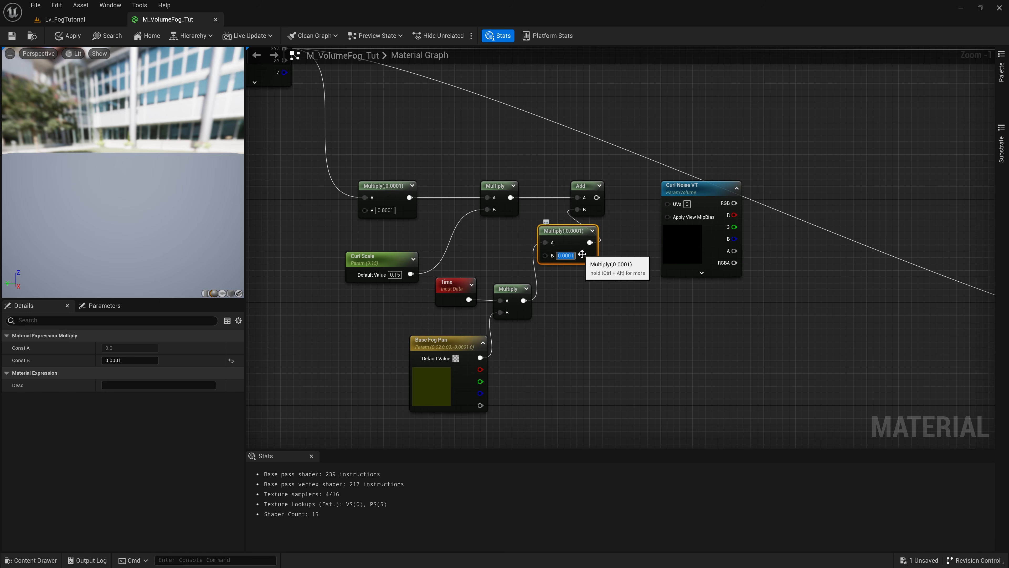
{"action": "left_click_drag", "start_coordinate": [583, 182], "coordinate": [614, 186]}
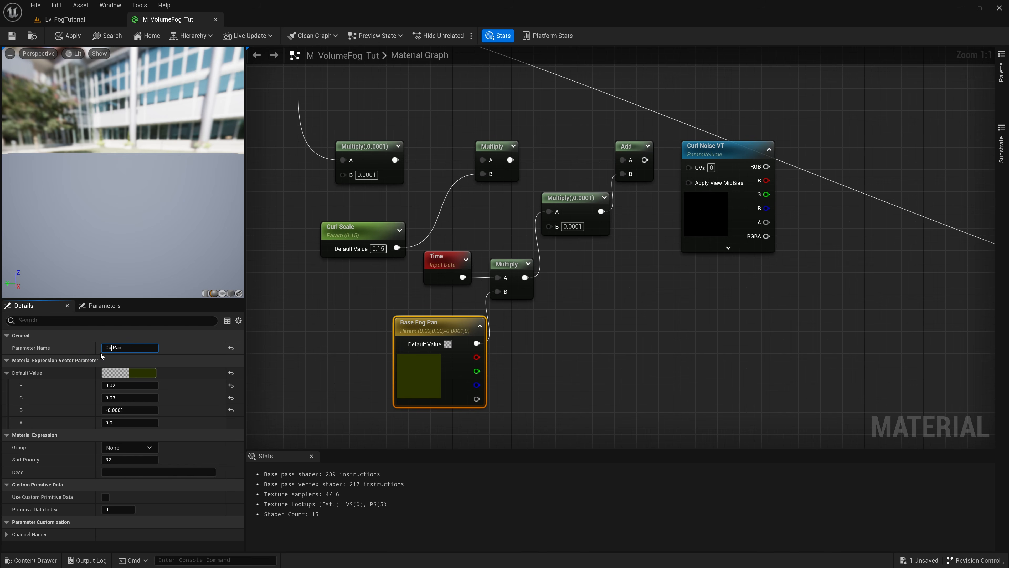
- Rename the copied Base Fog Pan parameter to Curl Pan and set its default to R 3, G 3, B 1
{"action": "left_click", "coordinate": [123, 385]}
{"action": "type", "text": "3"}
{"action": "left_click", "coordinate": [120, 397]}
{"action": "type", "text": "3"}
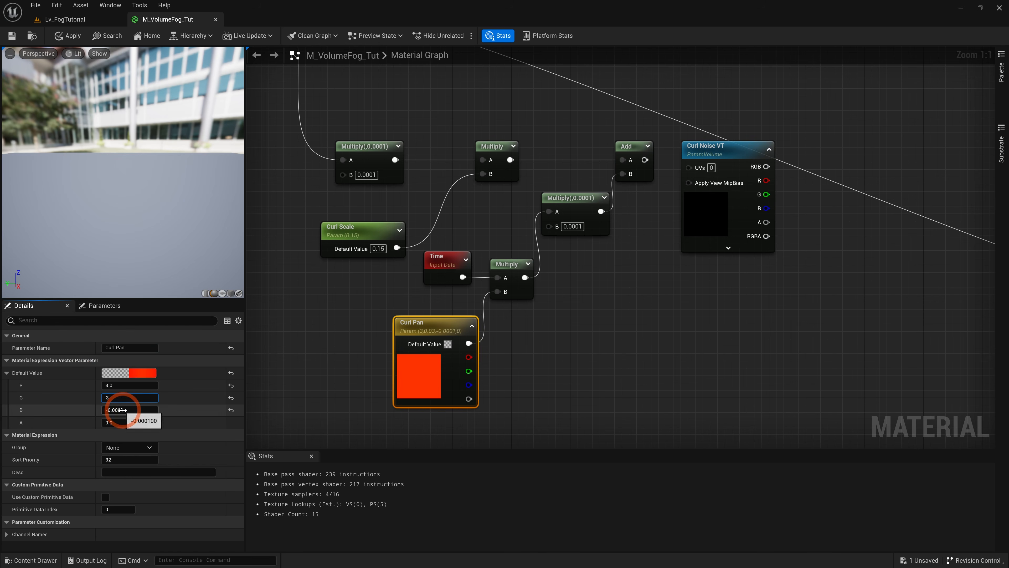
{"action": "left_click", "coordinate": [123, 410]}
{"action": "type", "text": "1"}
{"action": "left_click", "coordinate": [435, 350]}
- Connect the Add output to the UVs input of the Curl Noise VT node
{"action": "right_click_drag", "start_coordinate": [560, 339], "coordinate": [435, 366]}
{"action": "left_click_drag", "start_coordinate": [520, 186], "coordinate": [558, 194]}
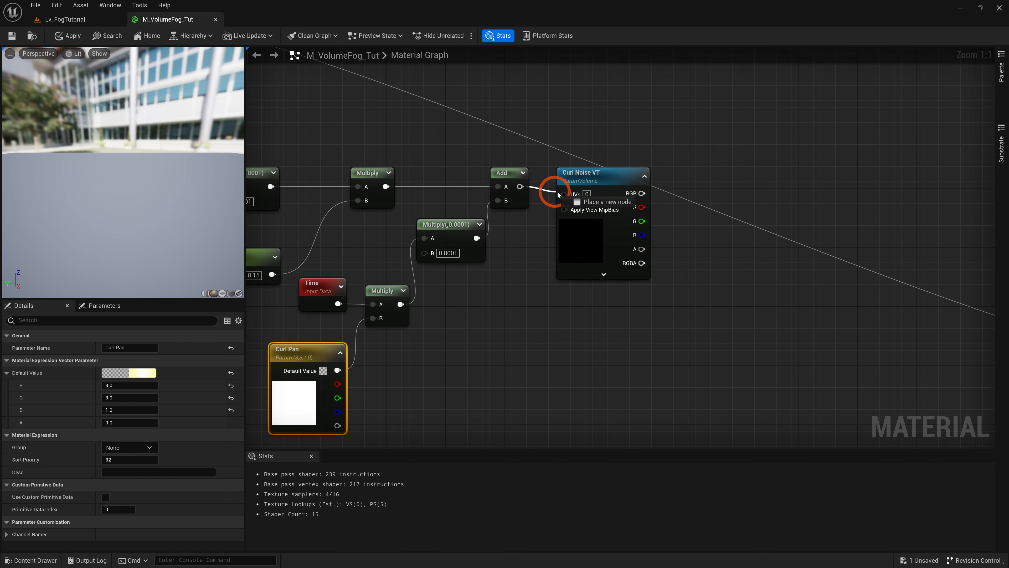
{"action": "right_click_drag", "start_coordinate": [694, 147], "coordinate": [531, 185]}
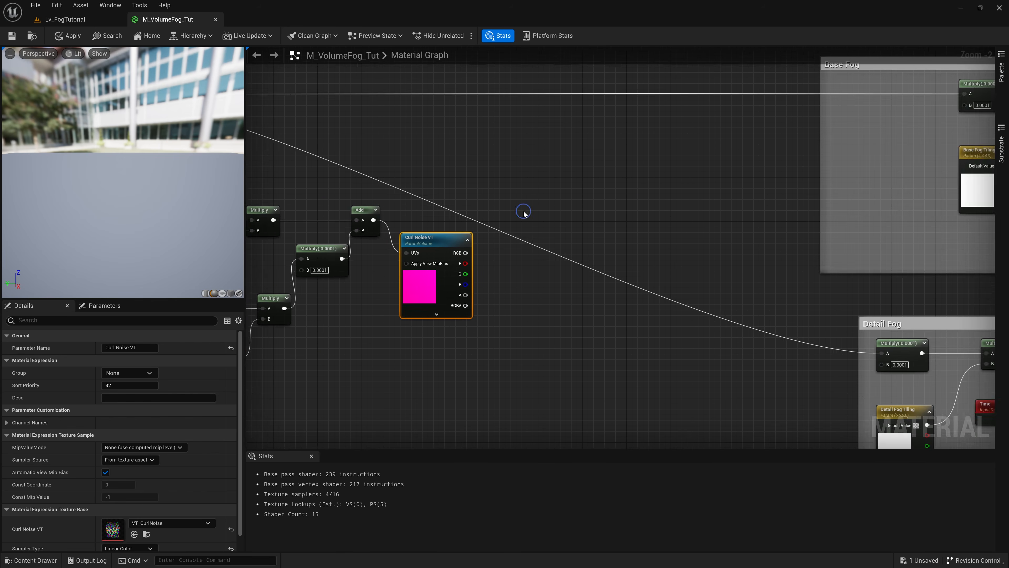
- Add a static switch parameter named "Use Curl?" and place it between Curl Noise VT and the fog groups
{"action": "right_click_drag", "start_coordinate": [523, 212], "coordinate": [569, 211]}
{"action": "right_click", "coordinate": [577, 274]}
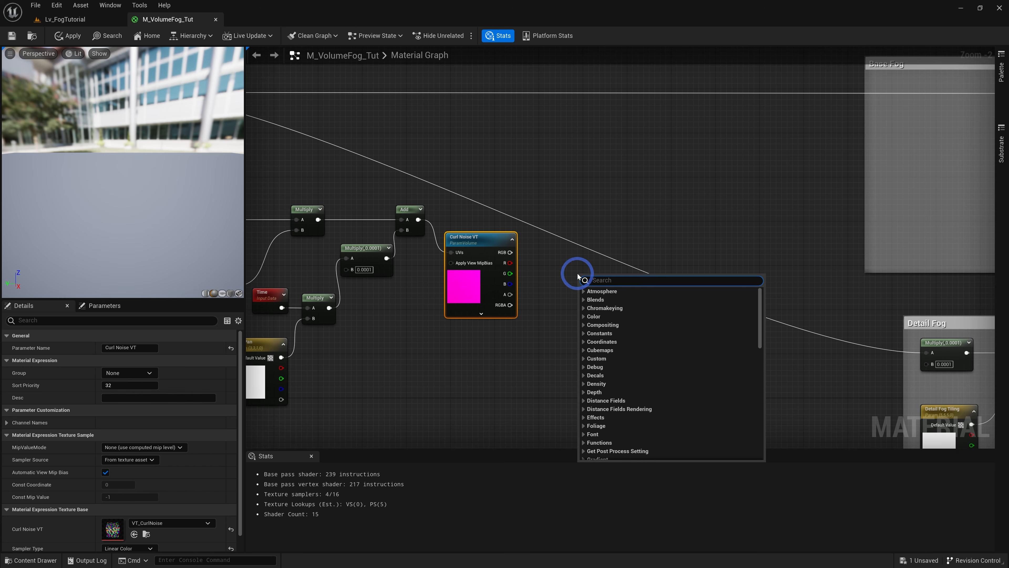
{"action": "type", "text": "static"}
{"action": "type", "text": "bool"}
{"action": "key", "text": "Down"}
{"action": "key", "text": "Return"}
{"action": "type", "text": "S"}
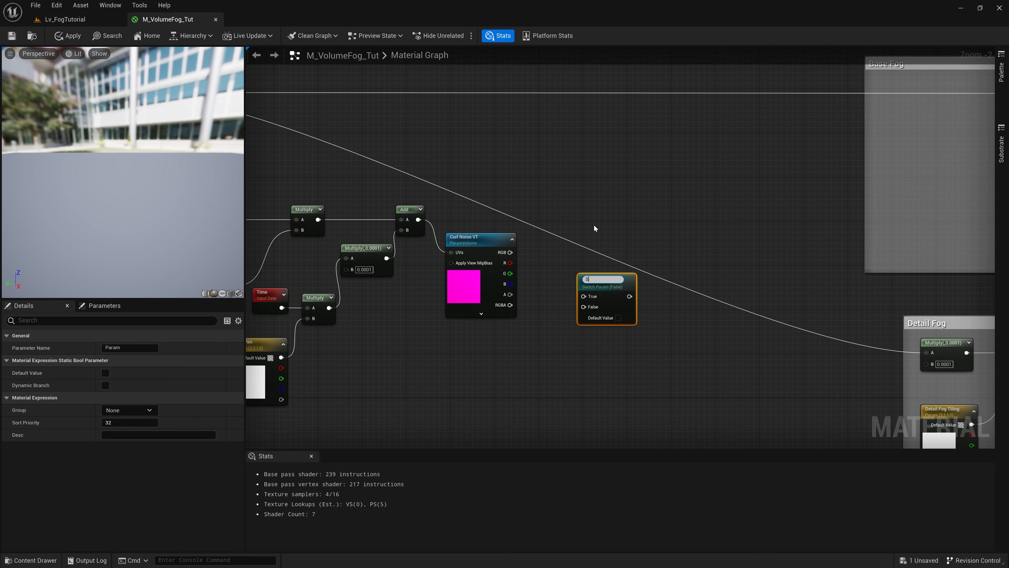
{"action": "type", "text": "se Curl No"}
{"action": "key", "text": "BackSpace"}
{"action": "key", "text": "BackSpace"}
{"action": "key", "text": "BackSpace"}
{"action": "type", "text": "?"}
{"action": "key", "text": "Return"}
{"action": "left_click_drag", "start_coordinate": [608, 279], "coordinate": [668, 243]}
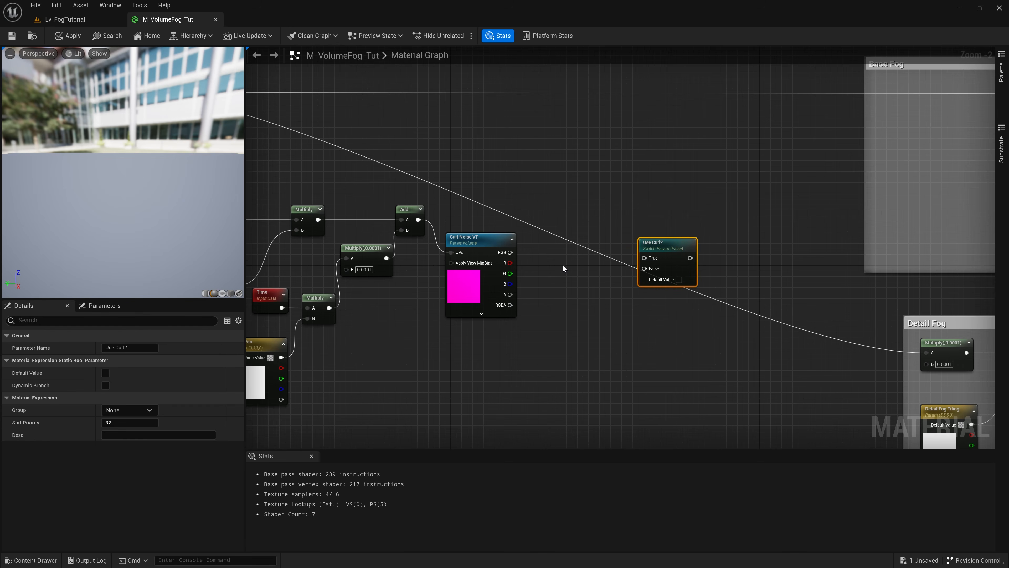
- Add a Multiply node taking Absolute World Position XYZ as input A and the Curl Noise VT RGB output as input B
{"action": "left_click", "coordinate": [565, 221]}
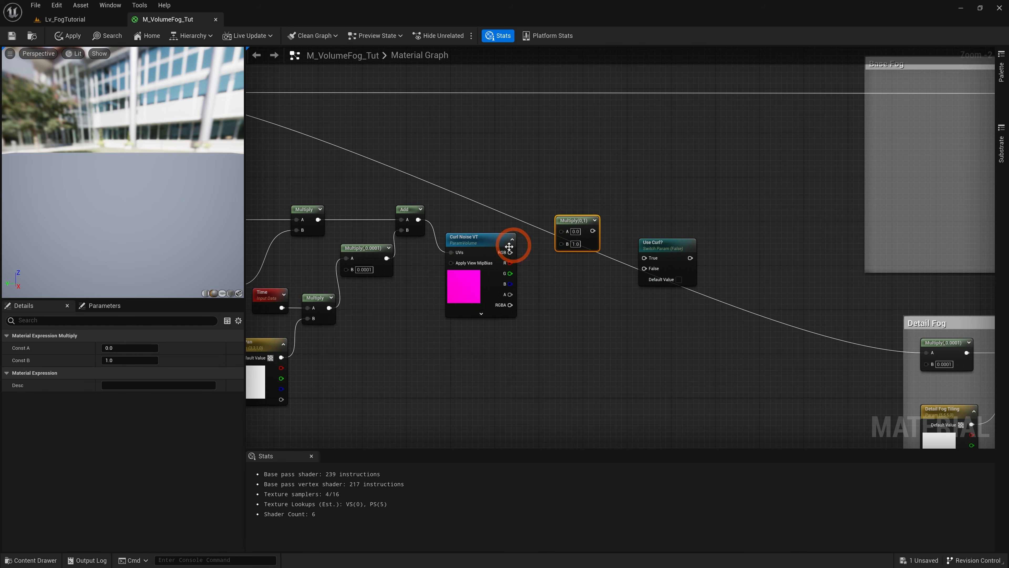
{"action": "left_click_drag", "start_coordinate": [510, 253], "coordinate": [535, 251]}
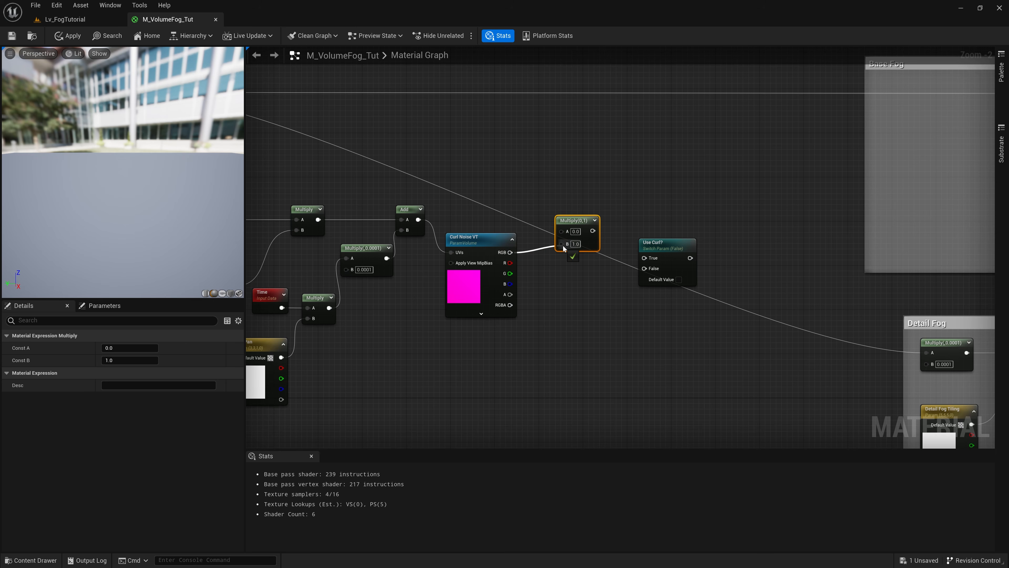
{"action": "left_click_drag", "start_coordinate": [563, 245], "coordinate": [563, 245]}
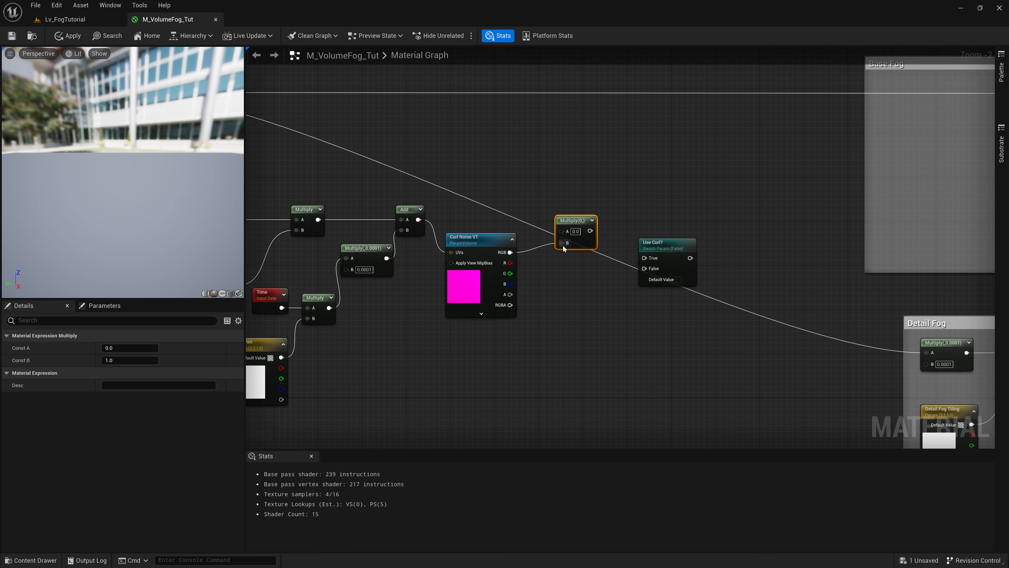
{"action": "scroll", "coordinate": [636, 254], "scroll_direction": "down", "scroll_amount": 2}
{"action": "right_click_drag", "start_coordinate": [690, 208], "coordinate": [610, 192]}
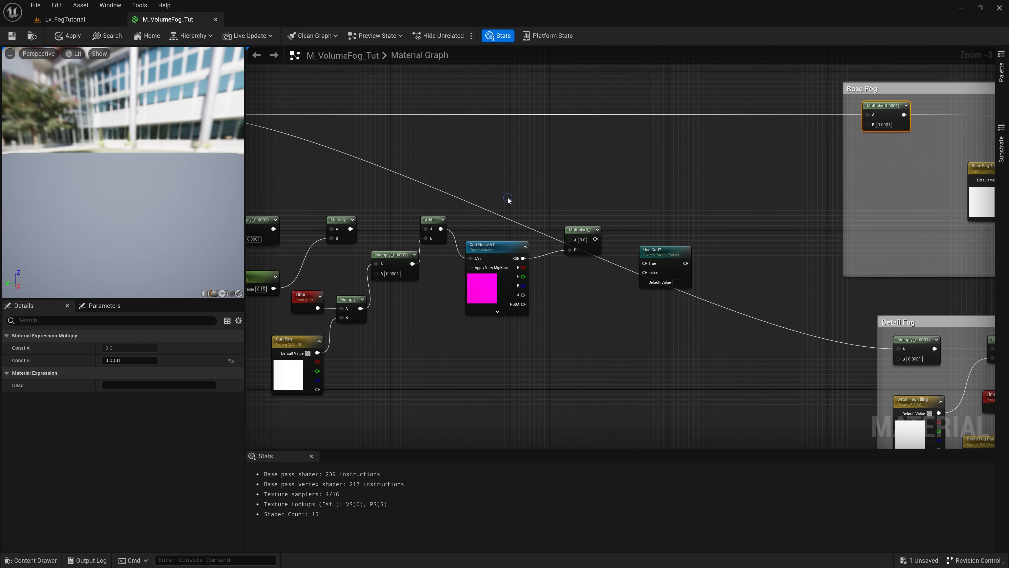
{"action": "right_click_drag", "start_coordinate": [509, 199], "coordinate": [674, 240]}
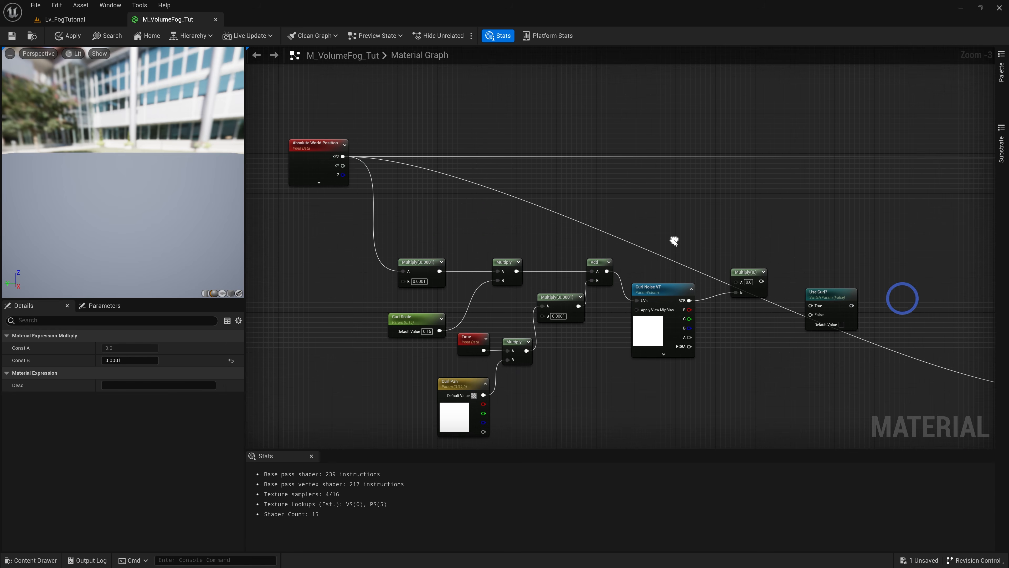
{"action": "left_click_drag", "start_coordinate": [343, 156], "coordinate": [734, 280]}
{"action": "right_click_drag", "start_coordinate": [770, 258], "coordinate": [640, 237]}
- Connect the new Multiply to the True input of "Use Curl?" and Absolute World Position XYZ to its False input
{"action": "left_click_drag", "start_coordinate": [584, 241], "coordinate": [647, 269]}
{"action": "right_click_drag", "start_coordinate": [591, 217], "coordinate": [584, 247]}
{"action": "scroll", "coordinate": [629, 213], "scroll_direction": "down", "scroll_amount": 1}
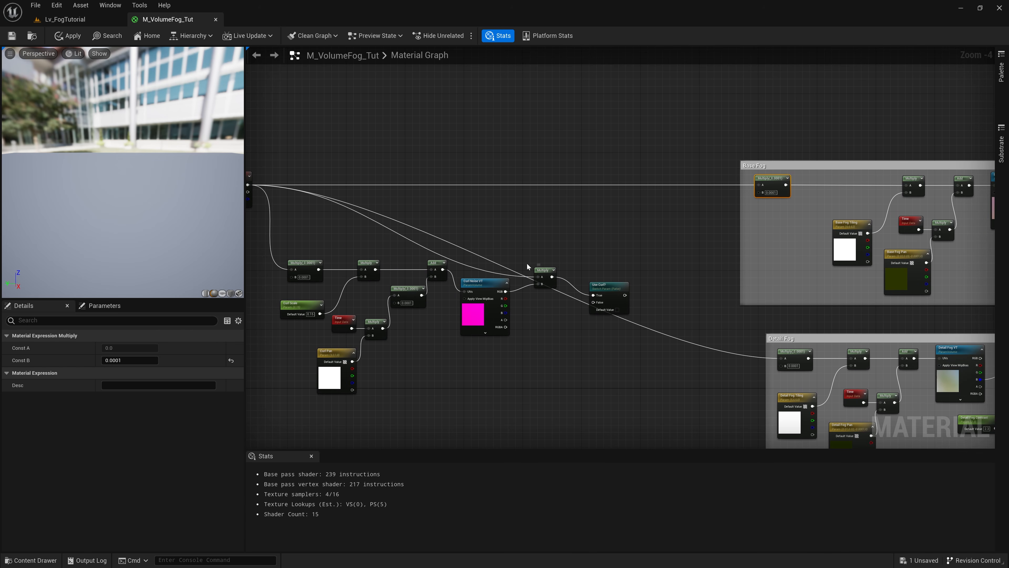
{"action": "right_click_drag", "start_coordinate": [392, 221], "coordinate": [416, 218]}
{"action": "left_click_drag", "start_coordinate": [268, 183], "coordinate": [642, 242]}
{"action": "right_click_drag", "start_coordinate": [642, 241], "coordinate": [524, 275]}
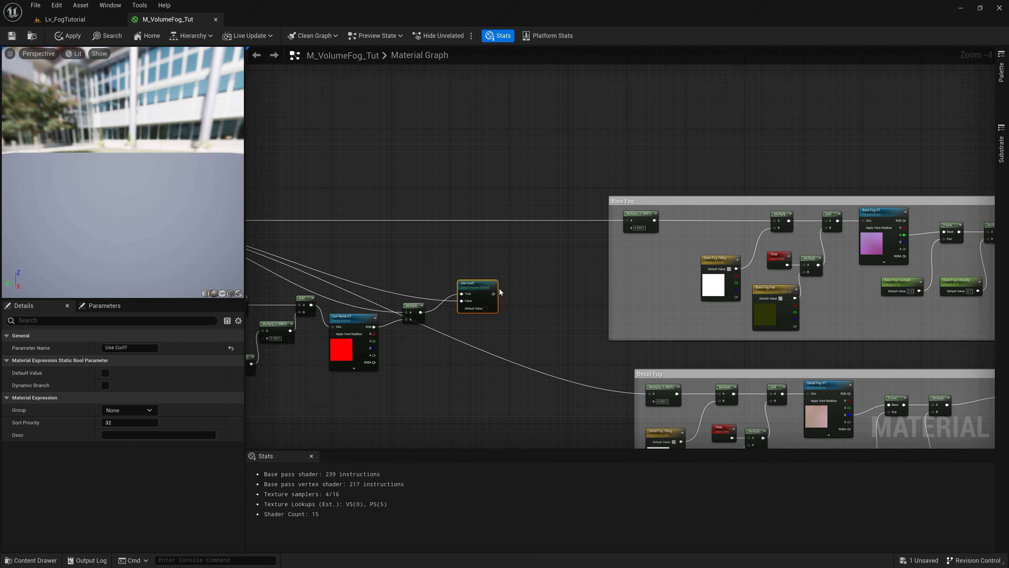
- Connect "Use Curl?" to the Base Fog 0.0001 Multiply, feed that Multiply into the Detail Fog tiling Multiply, and delete Detail Fog's own 0.0001 Multiply
{"action": "left_click_drag", "start_coordinate": [494, 293], "coordinate": [632, 221]}
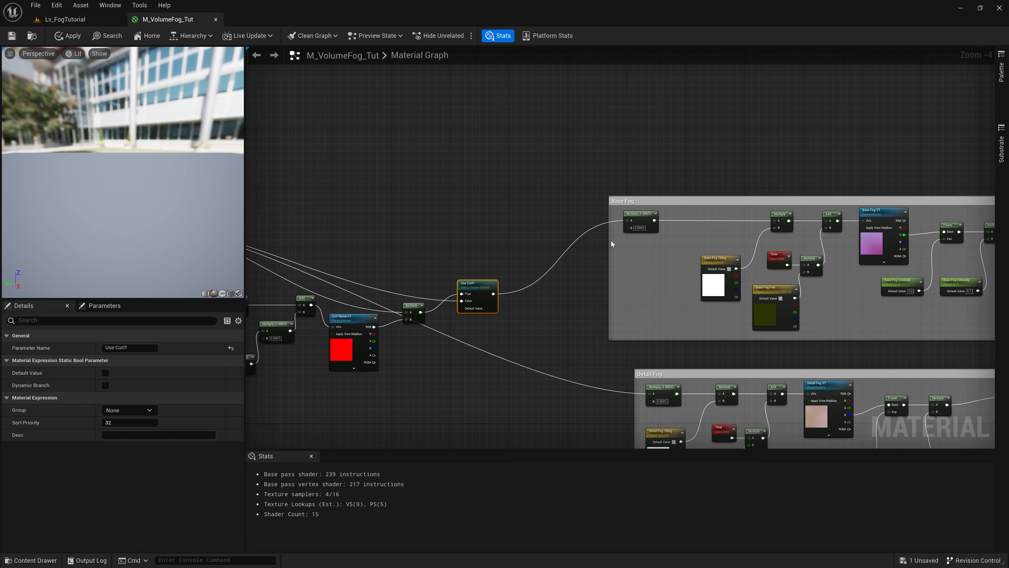
{"action": "right_click_drag", "start_coordinate": [555, 289], "coordinate": [494, 209]}
{"action": "left_click_drag", "start_coordinate": [589, 313], "coordinate": [595, 297], "text": "ctrl"}
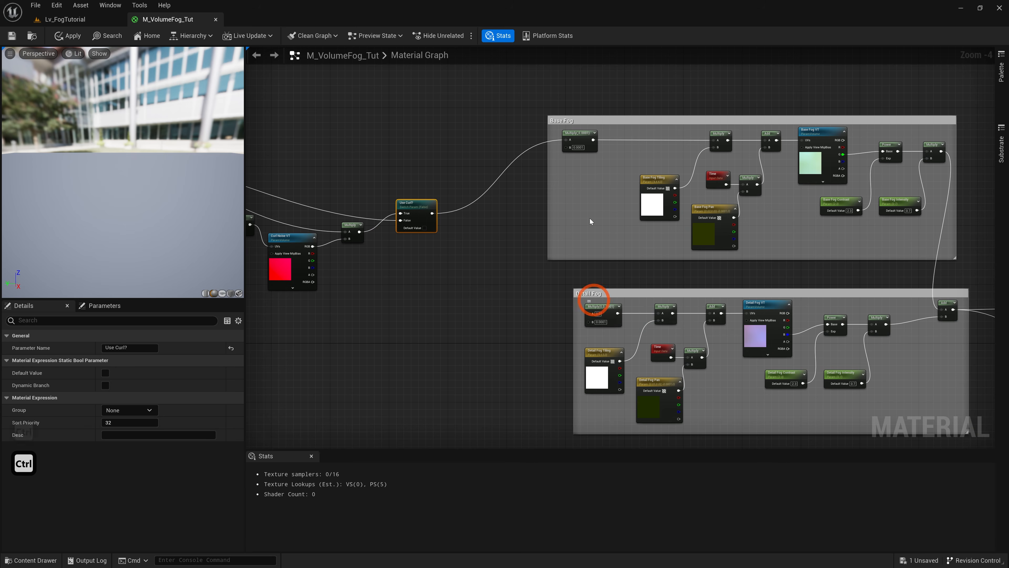
{"action": "left_click_drag", "start_coordinate": [592, 139], "coordinate": [657, 313]}
{"action": "left_click", "coordinate": [603, 307]}
{"action": "key", "text": "Delete"}
- Group the curl noise nodes and the "Use Curl?" switch in a titled comment box below Absolute World Position
{"action": "right_click_drag", "start_coordinate": [489, 252], "coordinate": [614, 255]}
{"action": "right_click_drag", "start_coordinate": [484, 171], "coordinate": [600, 164]}
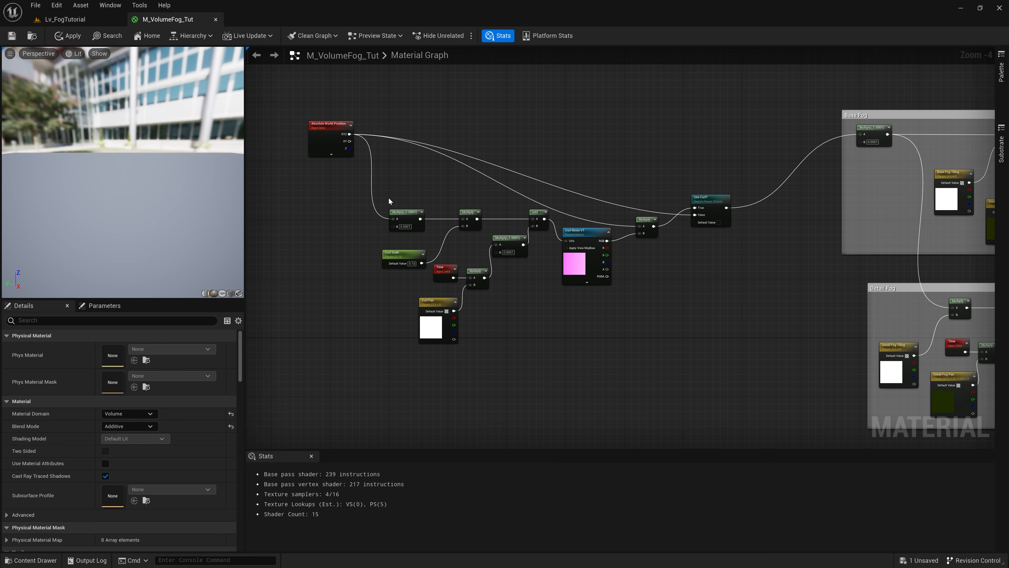
{"action": "left_click_drag", "start_coordinate": [435, 222], "coordinate": [729, 348]}
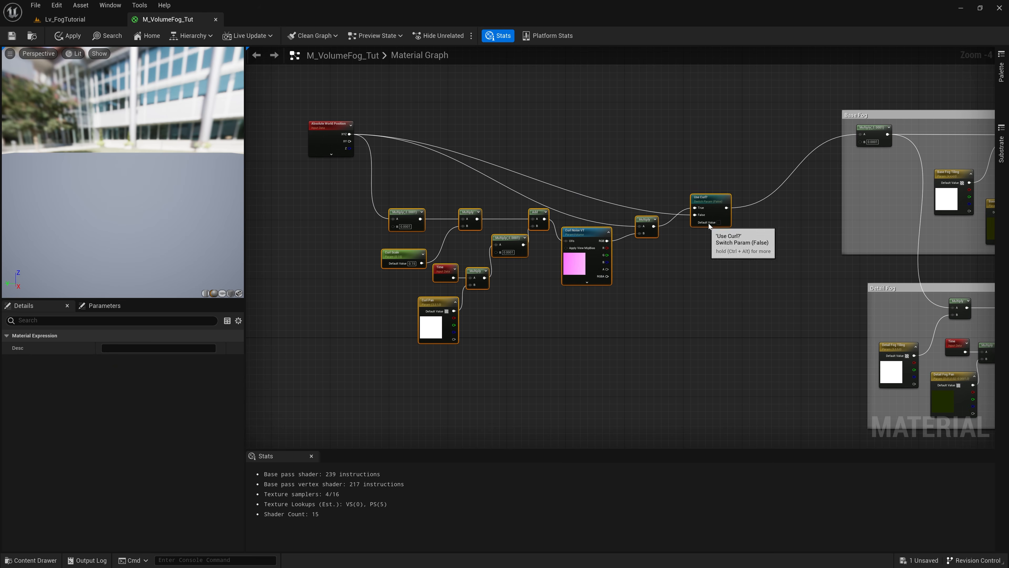
{"action": "left_click_drag", "start_coordinate": [709, 224], "coordinate": [734, 250]}
{"action": "key", "text": "c"}
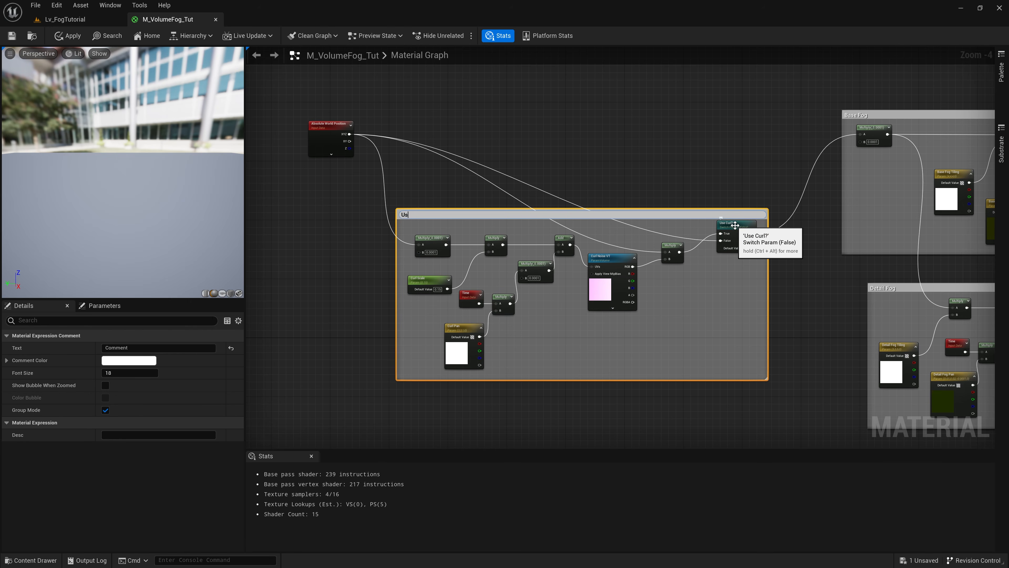
{"action": "key", "text": "Return"}
- Open the Cube's fog material instance from the Lv_FogTutorial level, set Distance to about 1790.6 and enable "Use Curl?"
{"action": "left_click", "coordinate": [66, 19]}
{"action": "right_click_drag", "start_coordinate": [493, 245], "coordinate": [513, 232]}
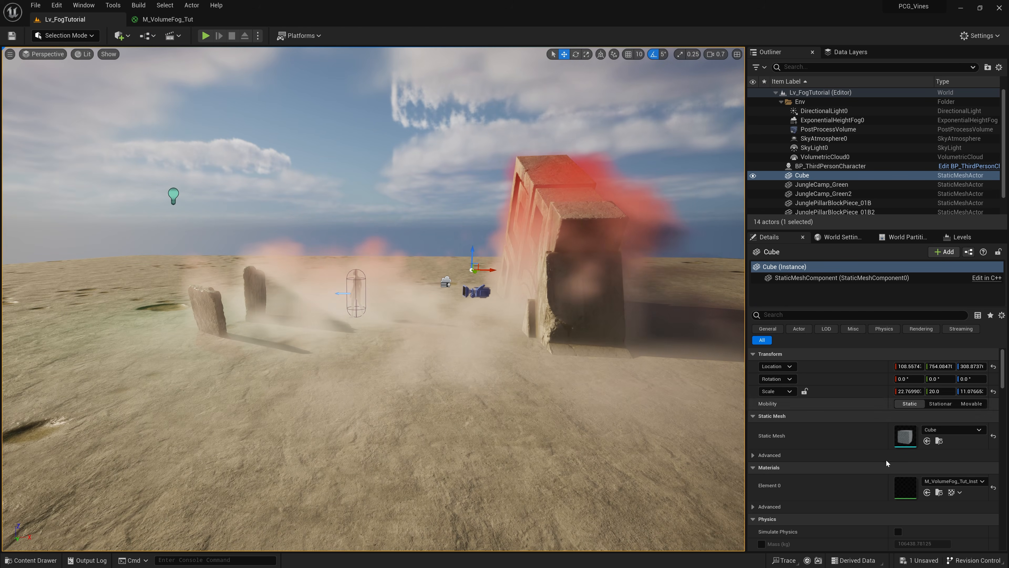
{"action": "double_click", "coordinate": [908, 486]}
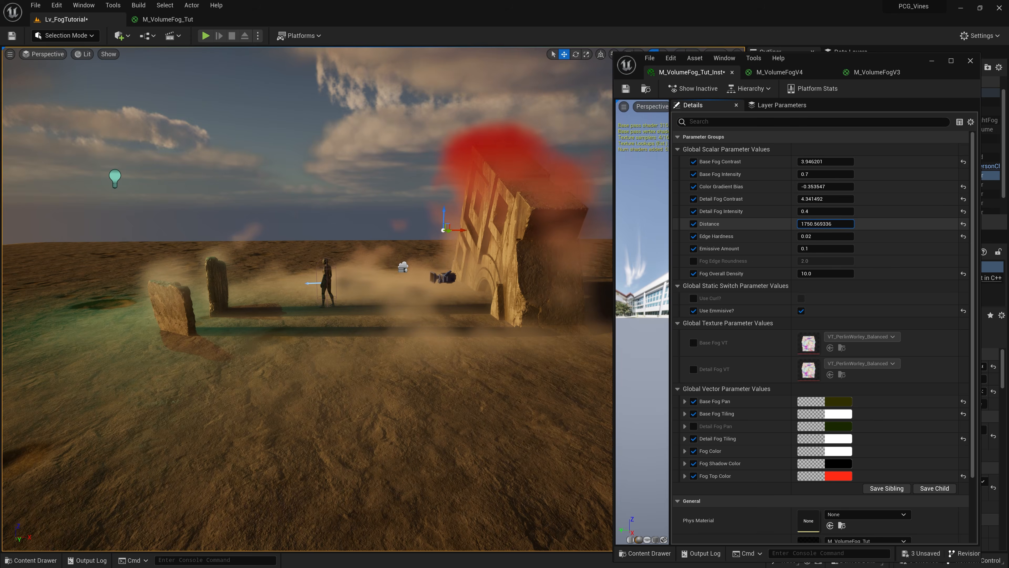
{"action": "left_click_drag", "start_coordinate": [826, 223], "coordinate": [832, 224]}
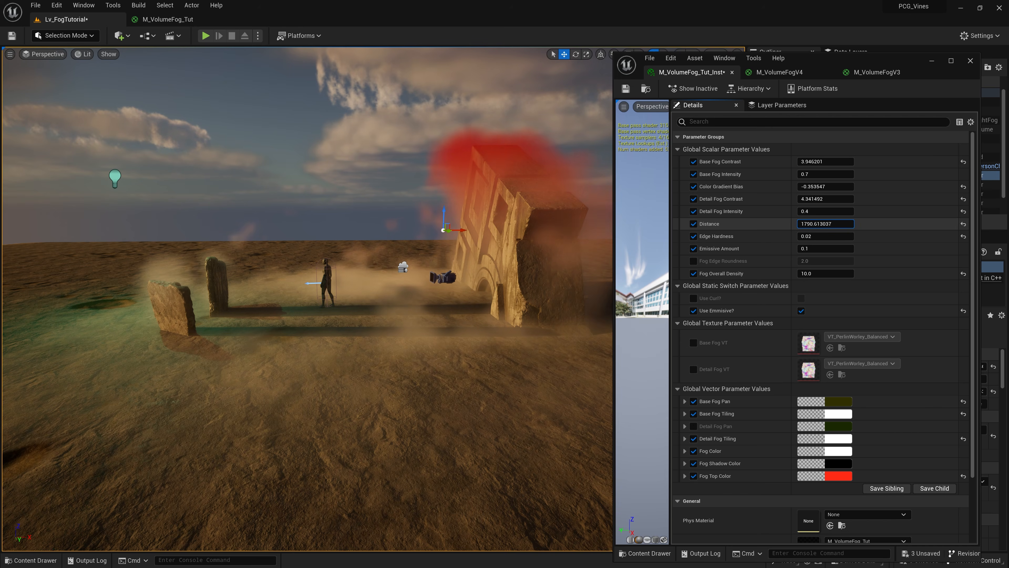
{"action": "left_click", "coordinate": [799, 298]}
{"action": "right_click_drag", "start_coordinate": [490, 254], "coordinate": [481, 231]}
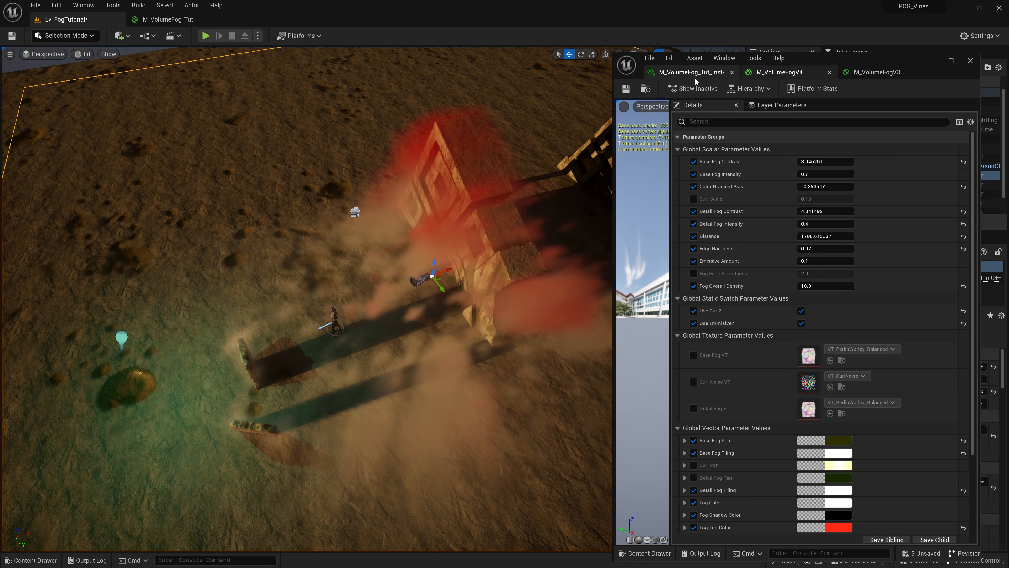
- In the M_VolumeFog_Tut graph, add a static switch parameter named "Use Distance Fields?" beside the Add node that ends the distance-field group
{"action": "left_click", "coordinate": [177, 19]}
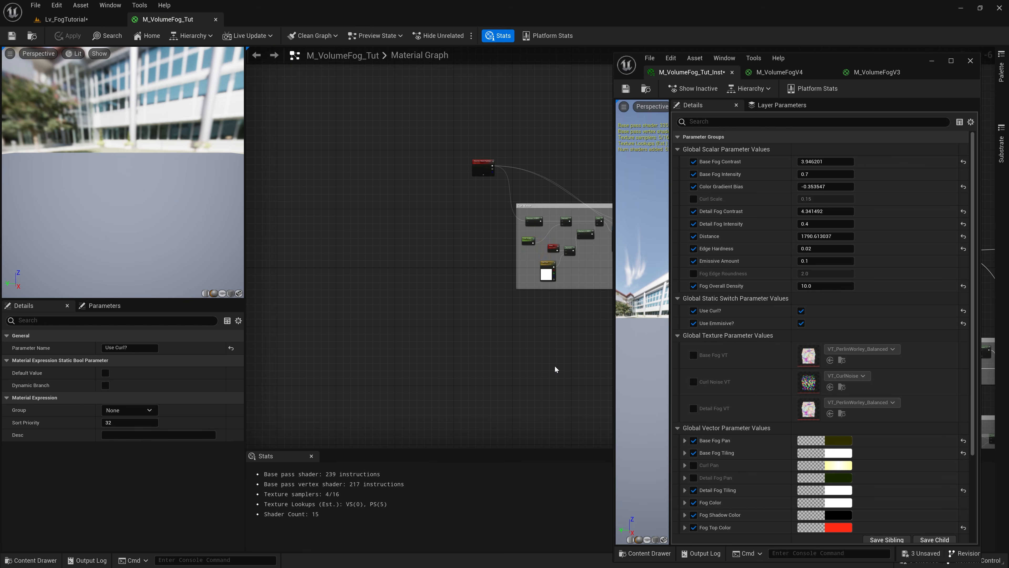
{"action": "right_click_drag", "start_coordinate": [556, 370], "coordinate": [335, 327]}
{"action": "right_click_drag", "start_coordinate": [512, 352], "coordinate": [359, 330]}
{"action": "right_click_drag", "start_coordinate": [525, 370], "coordinate": [376, 356]}
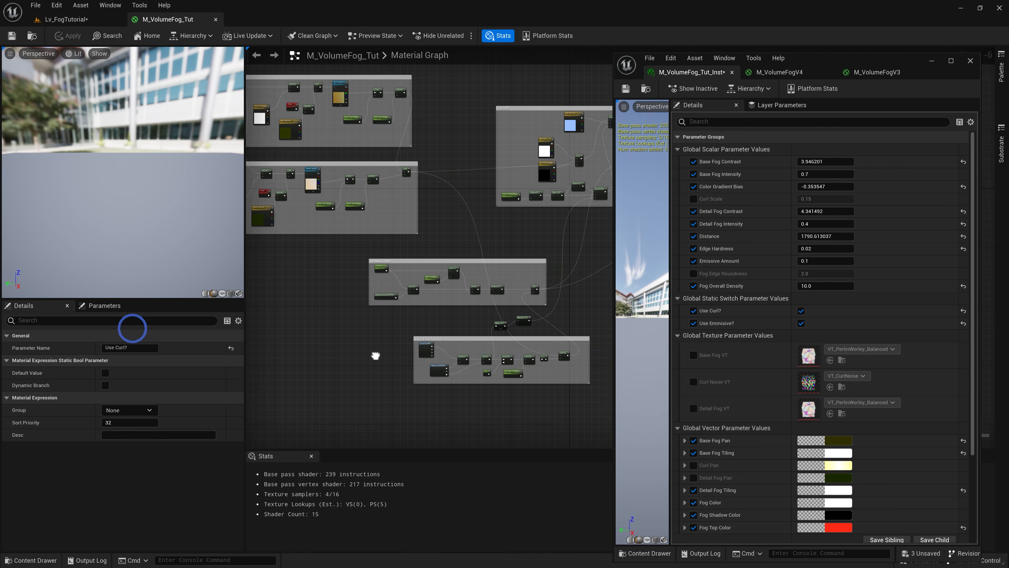
{"action": "right_click_drag", "start_coordinate": [584, 318], "coordinate": [470, 328]}
{"action": "scroll", "coordinate": [506, 320], "scroll_direction": "up", "scroll_amount": 2}
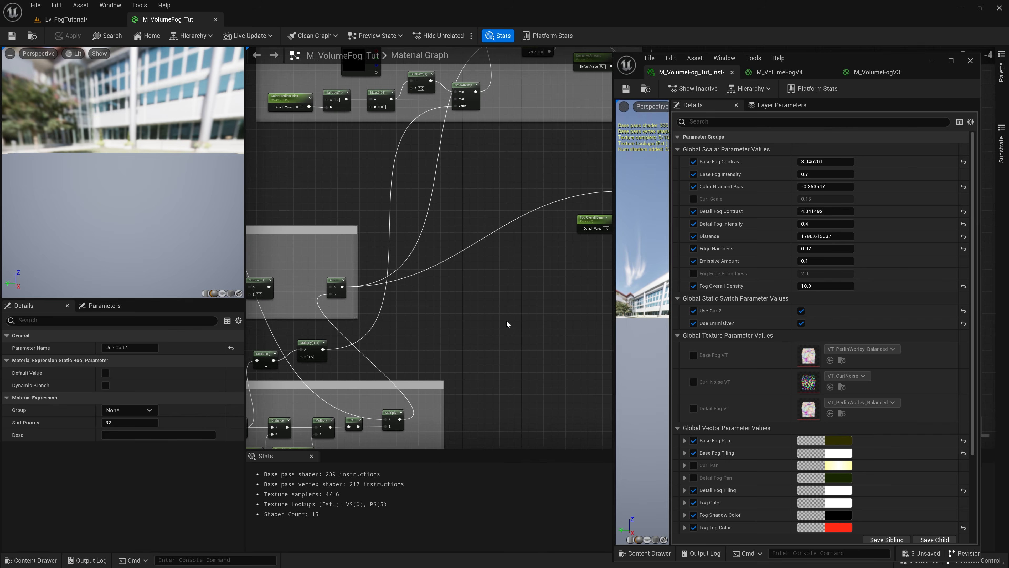
{"action": "scroll", "coordinate": [499, 322], "scroll_direction": "up", "scroll_amount": 1}
{"action": "key", "text": "ctrl+z"}
{"action": "right_click", "coordinate": [405, 274]}
{"action": "type", "text": "static switch"}
{"action": "key", "text": "Return"}
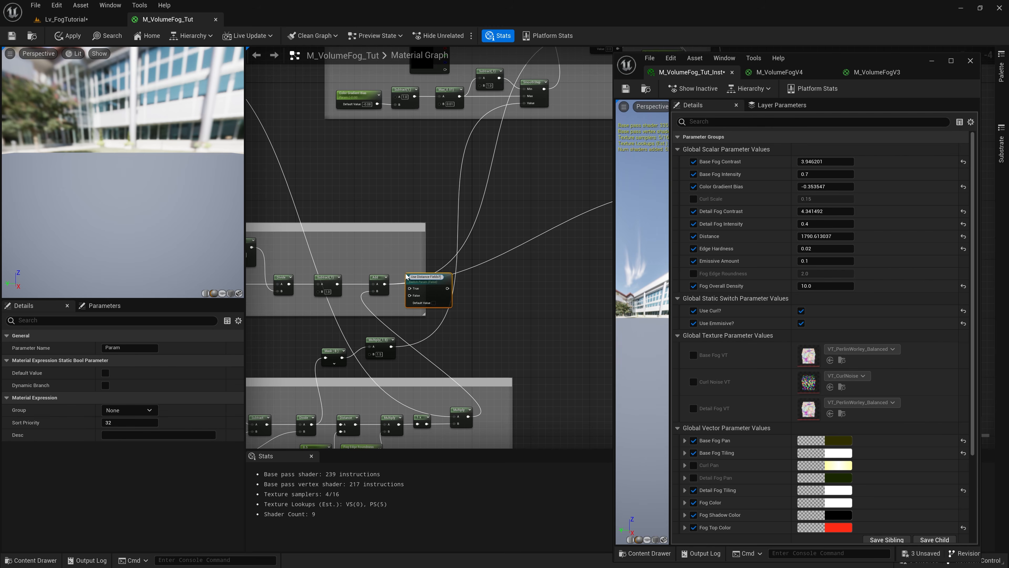
{"action": "scroll", "coordinate": [461, 302], "scroll_direction": "up", "scroll_amount": 2}
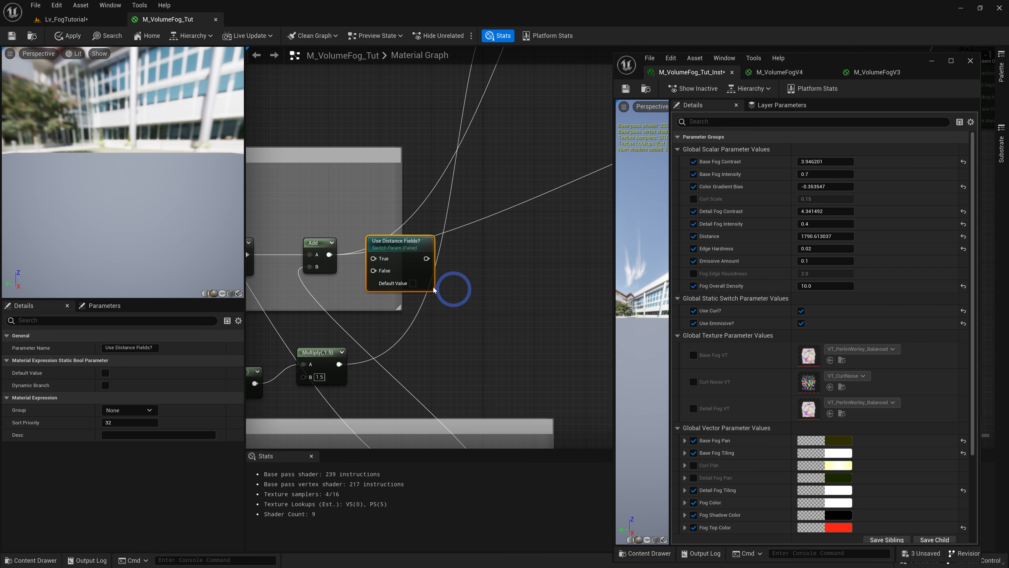
- Connect the Add output to the True input of "Use Distance Fields?" and the switch output to the Multiply with Fog Overall Density
{"action": "left_click_drag", "start_coordinate": [329, 254], "coordinate": [374, 259]}
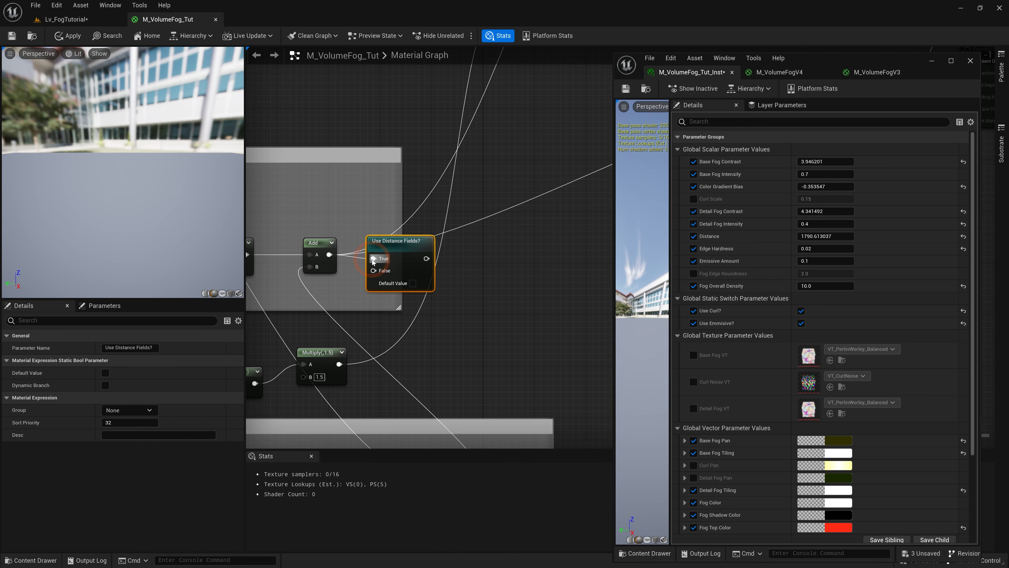
{"action": "right_click_drag", "start_coordinate": [486, 266], "coordinate": [471, 268]}
{"action": "scroll", "coordinate": [470, 268], "scroll_direction": "down", "scroll_amount": 5}
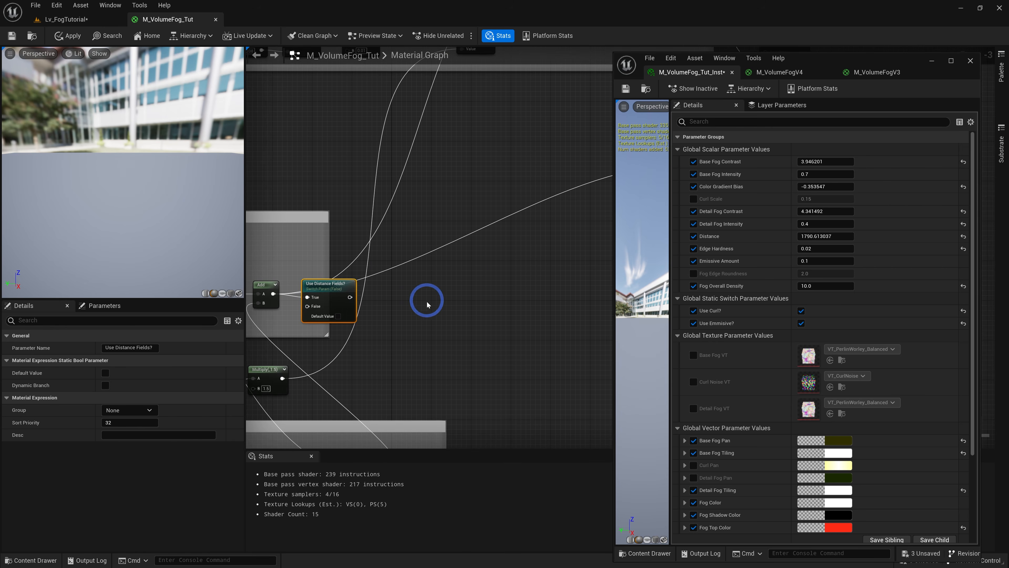
{"action": "right_click_drag", "start_coordinate": [439, 311], "coordinate": [435, 311]}
{"action": "left_click_drag", "start_coordinate": [370, 304], "coordinate": [557, 233]}
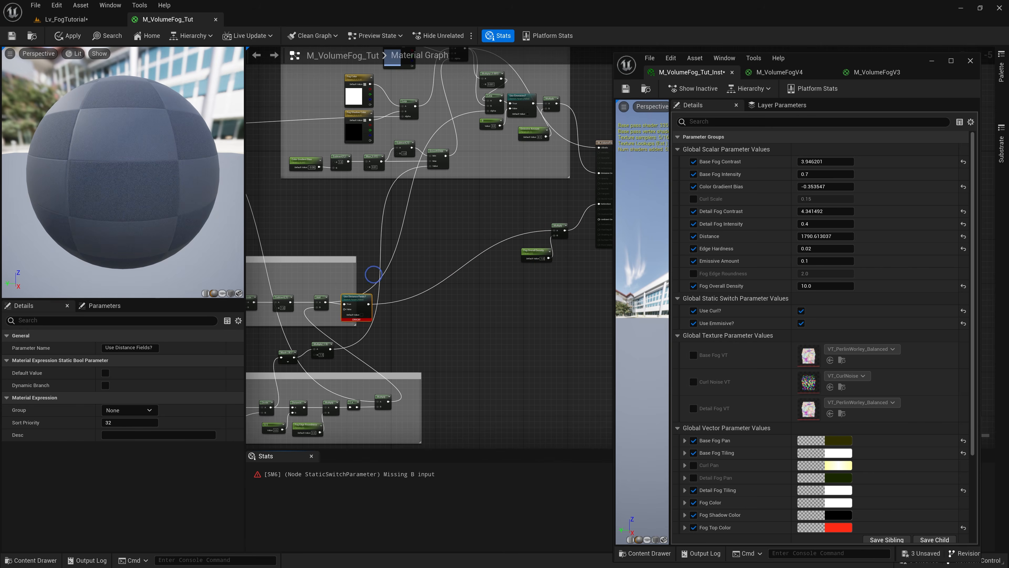
- Connect the final Multiply of the Fog Edge Roundness group to the switch's False input, set its default value to true, and save the material
{"action": "scroll", "coordinate": [480, 274], "scroll_direction": "up", "scroll_amount": 4}
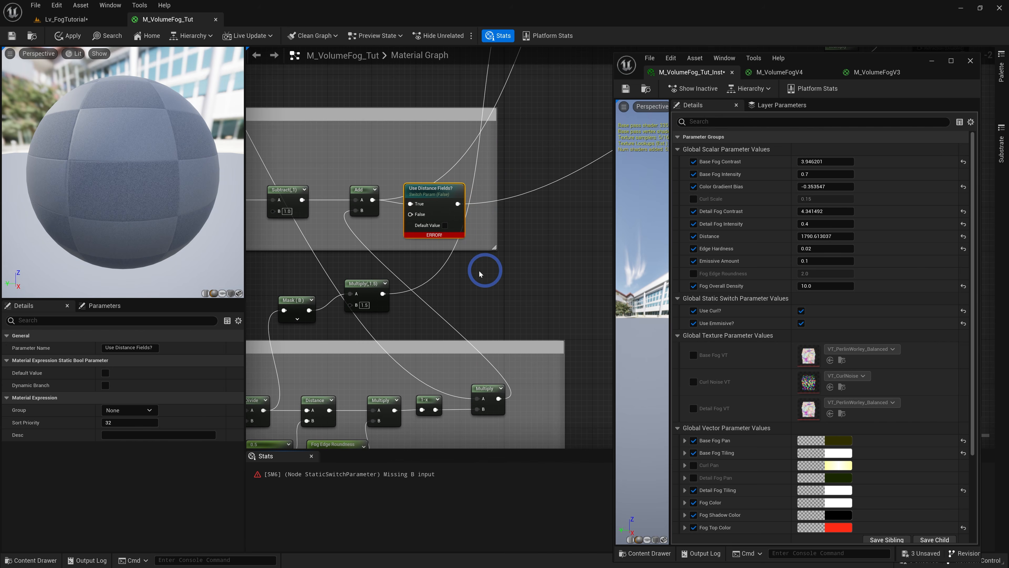
{"action": "left_click_drag", "start_coordinate": [428, 192], "coordinate": [450, 182]}
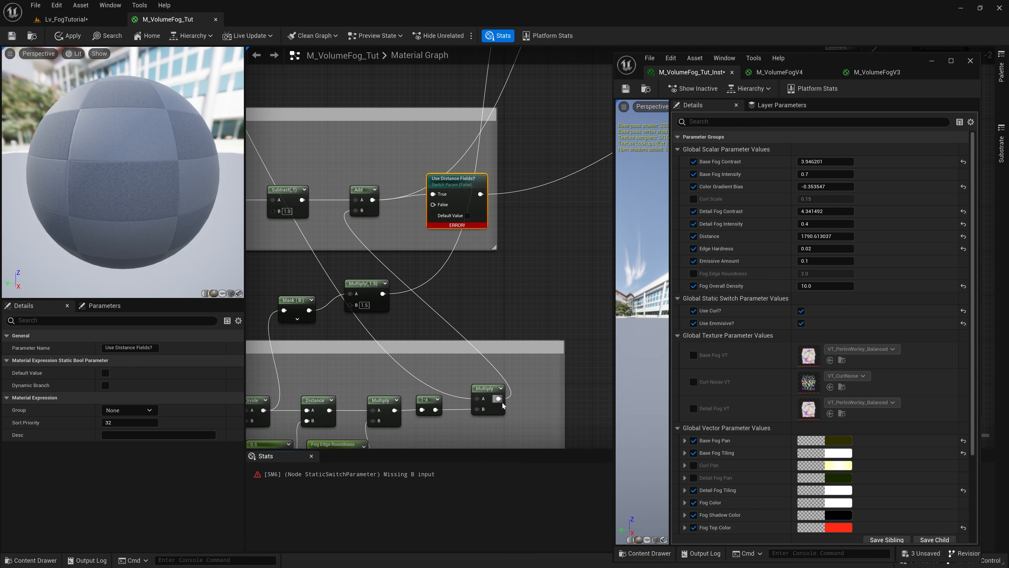
{"action": "left_click_drag", "start_coordinate": [498, 398], "coordinate": [433, 204]}
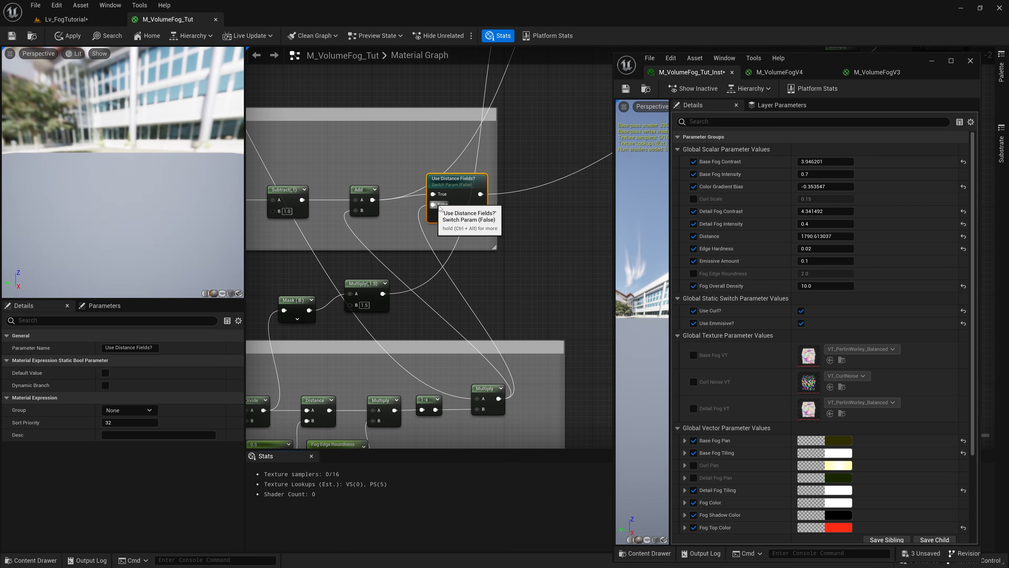
{"action": "left_click", "coordinate": [469, 215]}
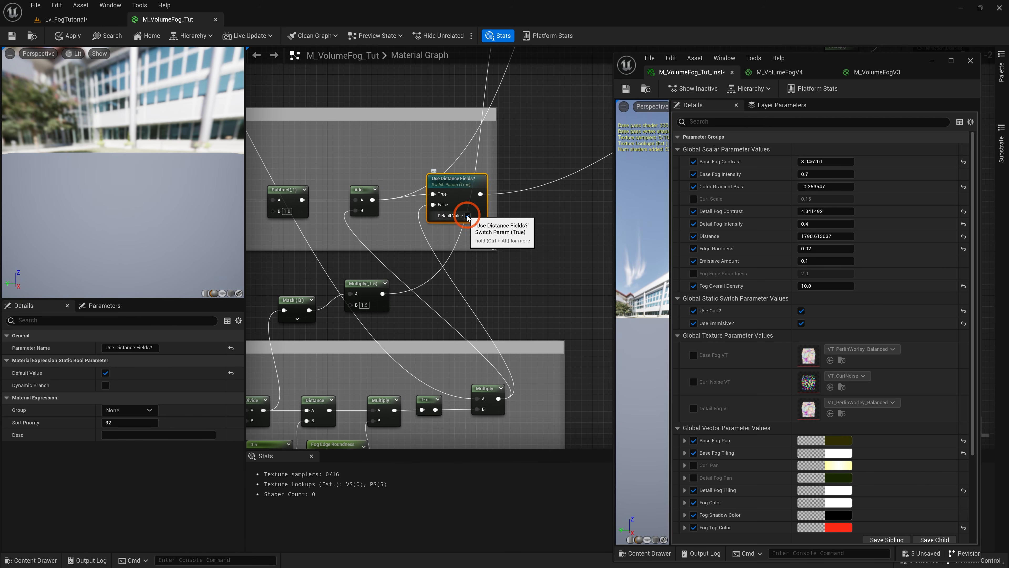
{"action": "left_click_drag", "start_coordinate": [464, 180], "coordinate": [469, 186]}
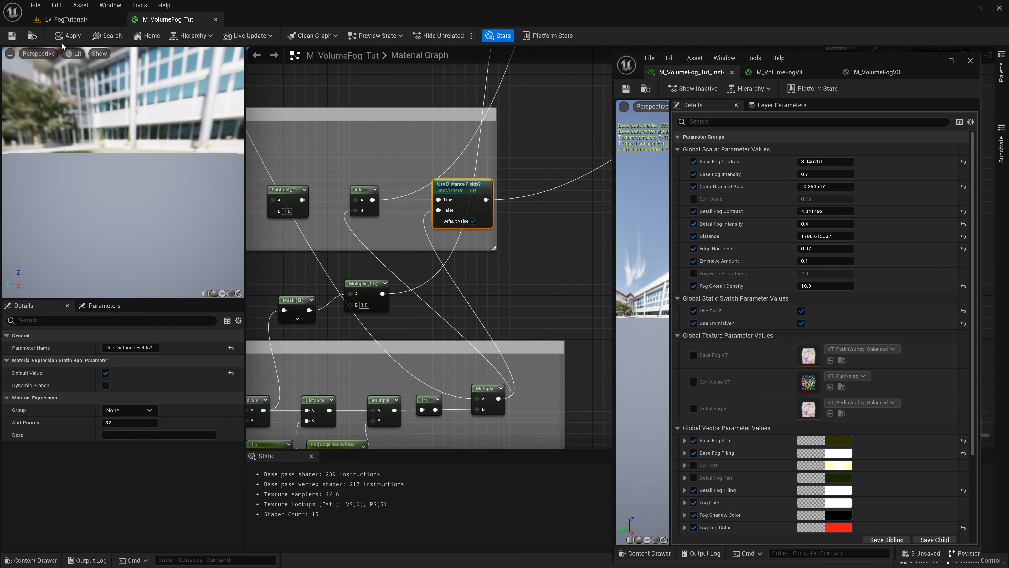
{"action": "left_click", "coordinate": [11, 36]}
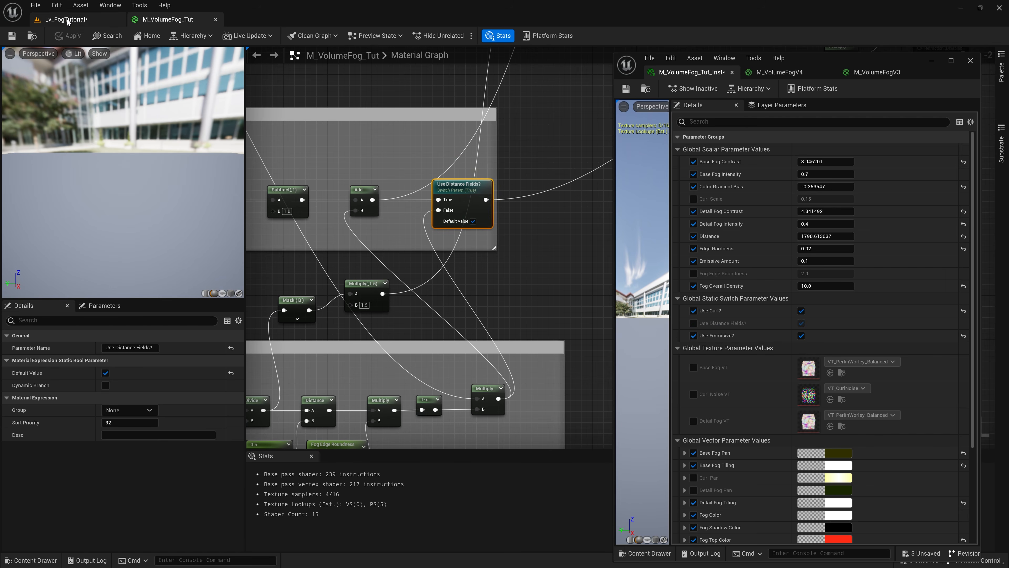
- Back in the level, turn off "Use Curl?" and "Use Distance Fields?" in the fog material instance and view the fog from above
{"action": "left_click", "coordinate": [62, 19]}
{"action": "mouse_move", "coordinate": [392, 219]}
{"action": "left_mouse_down"}
{"action": "mouse_move", "coordinate": [387, 90]}
{"action": "mouse_move", "coordinate": [397, 226]}
{"action": "left_mouse_up"}
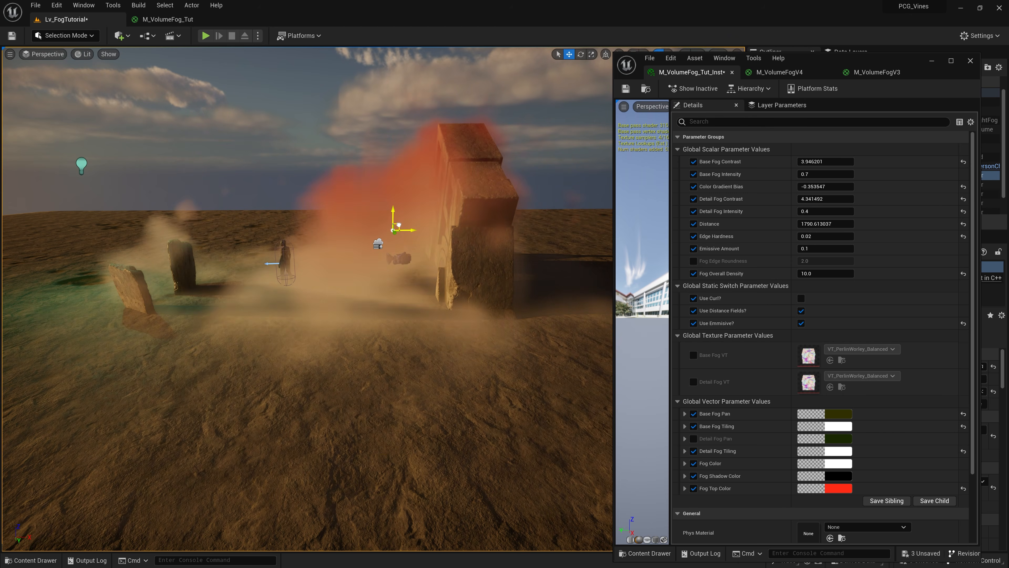
{"action": "left_click", "coordinate": [801, 311]}
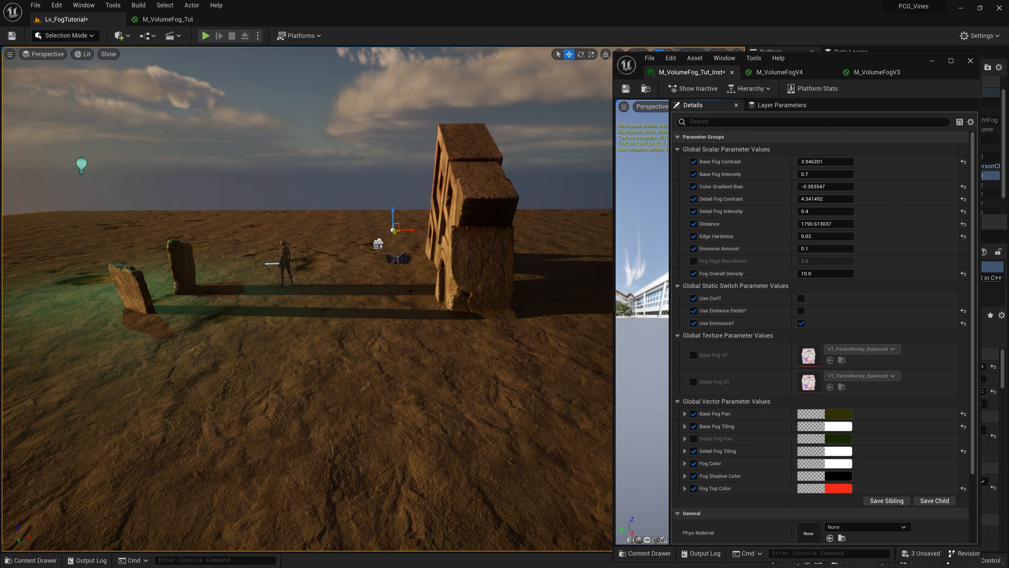
{"action": "right_click_drag", "start_coordinate": [410, 291], "coordinate": [458, 345]}
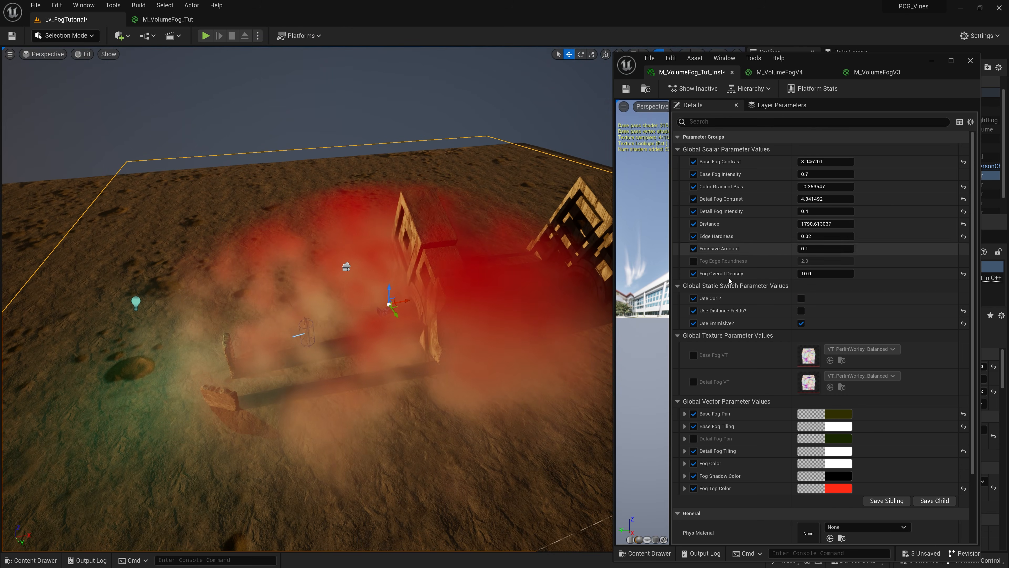
- Enable "Use Curl?" again in the fog material instance, then override and adjust the Curl Scale parameter
{"action": "left_click", "coordinate": [801, 298]}
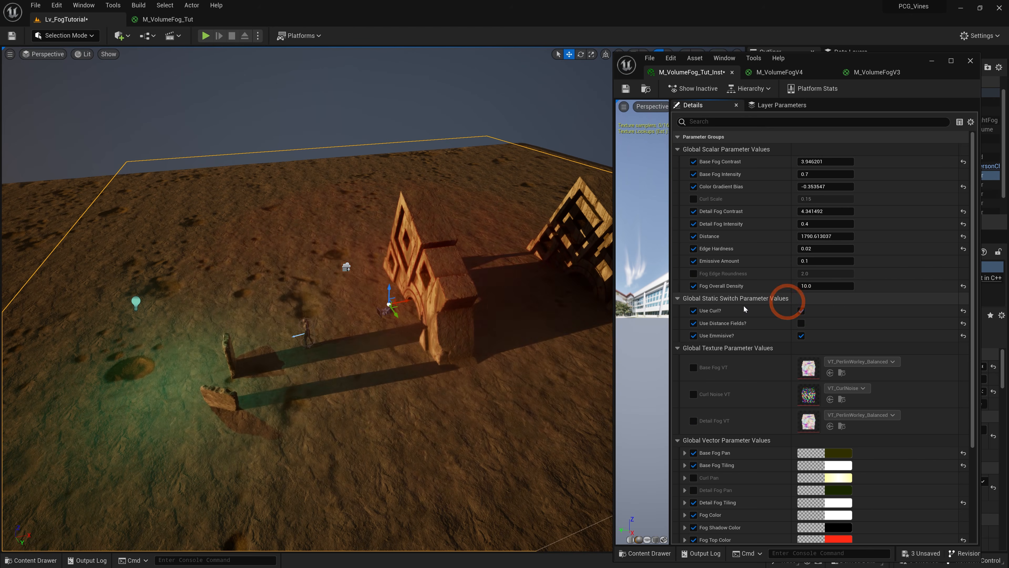
{"action": "right_click_drag", "start_coordinate": [449, 322], "coordinate": [450, 297]}
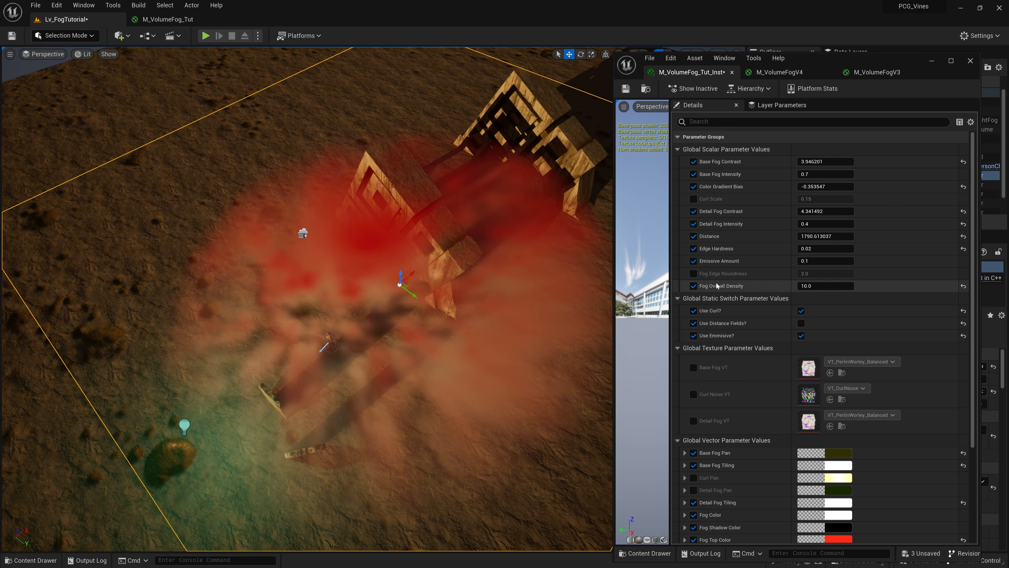
{"action": "left_click", "coordinate": [693, 199]}
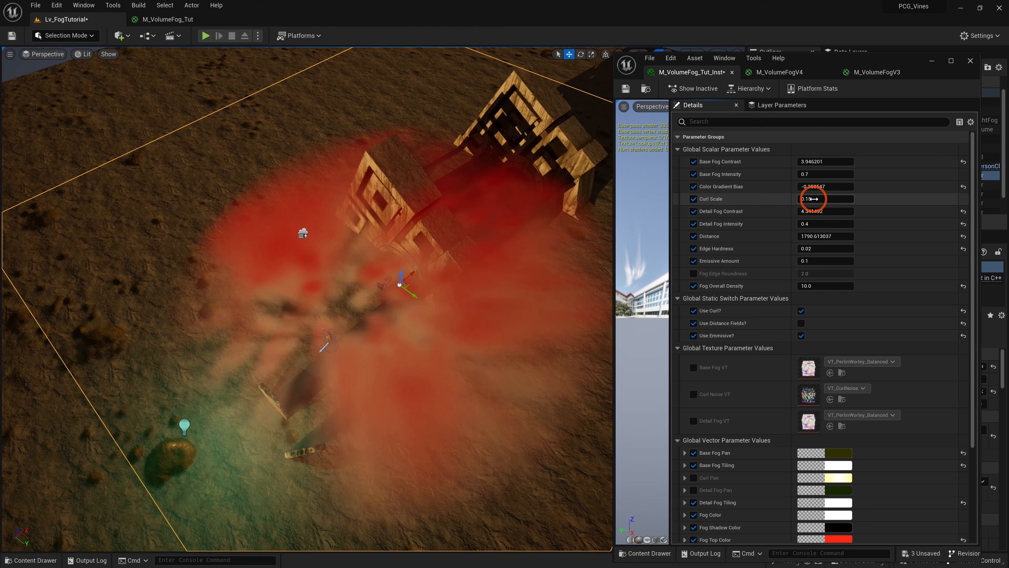
{"action": "mouse_move", "coordinate": [825, 199]}
{"action": "left_mouse_down"}
{"action": "mouse_move", "coordinate": [839, 199]}
{"action": "mouse_move", "coordinate": [806, 199]}
{"action": "left_mouse_up"}
{"action": "right_click_drag", "start_coordinate": [455, 260], "coordinate": [474, 271]}
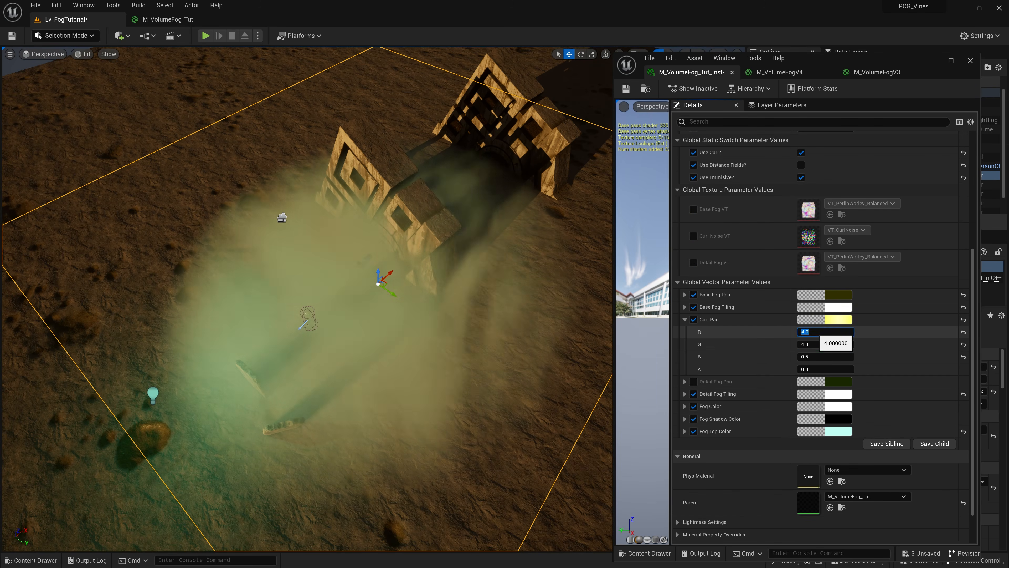
- Set the Curl Pan vector in the fog material instance to R 3, G 2 and B 1
{"action": "left_click", "coordinate": [808, 333]}
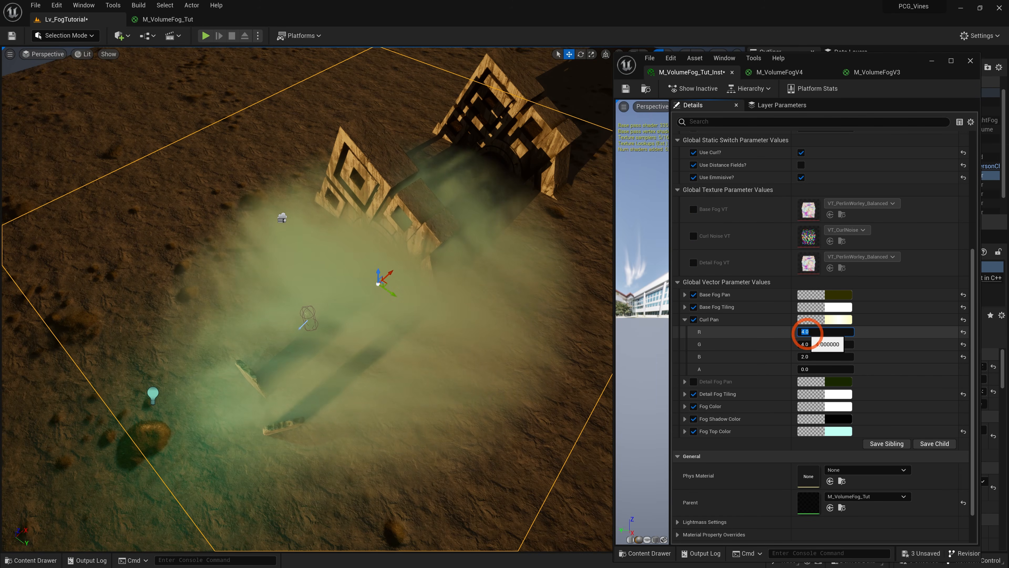
{"action": "key", "text": "Return"}
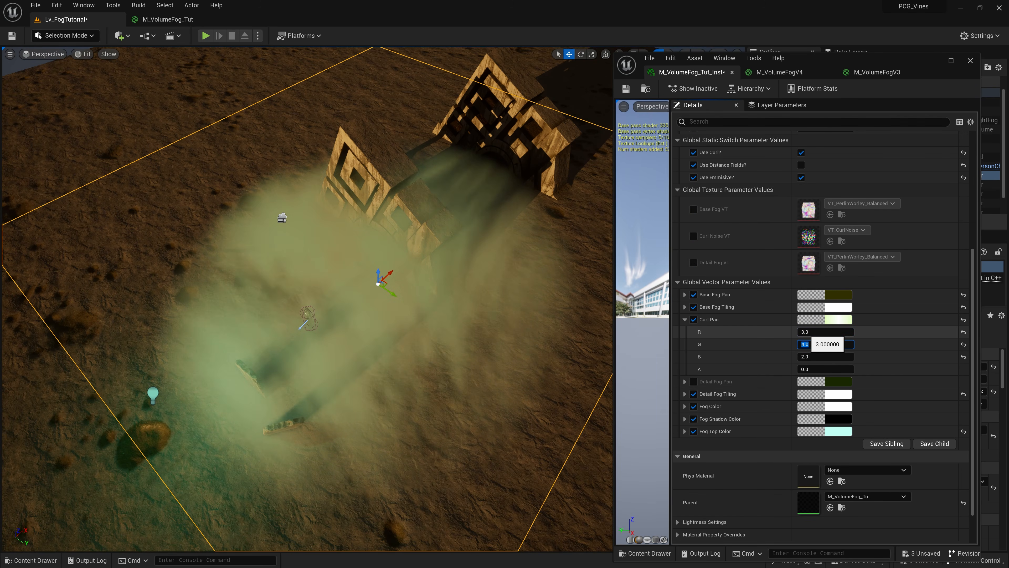
{"action": "type", "text": "1"}
{"action": "key", "text": "Tab"}
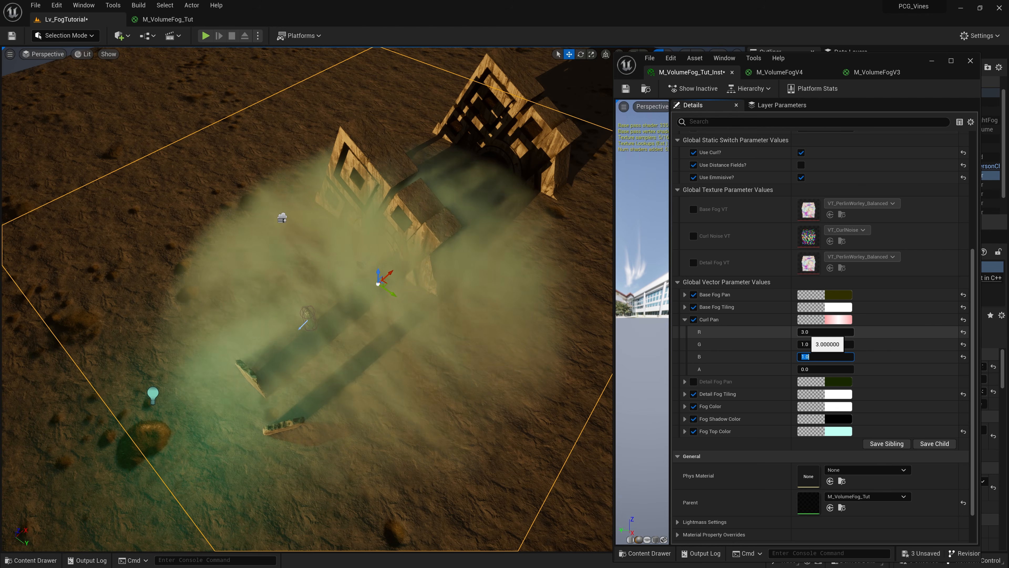
{"action": "type", "text": "1"}
{"action": "key", "text": "Return"}
{"action": "left_click", "coordinate": [818, 345]}
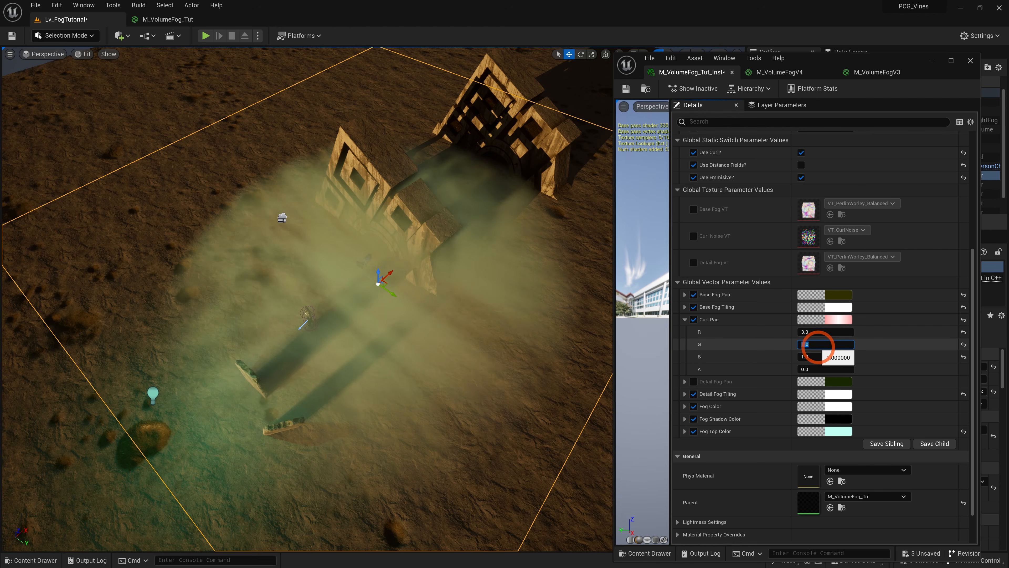
{"action": "type", "text": "2"}
{"action": "key", "text": "Return"}
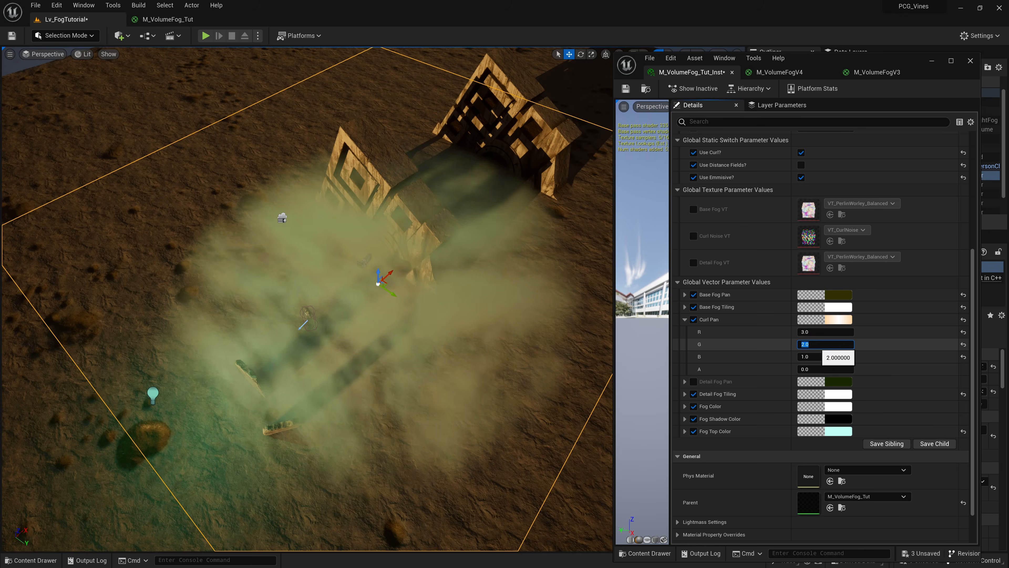
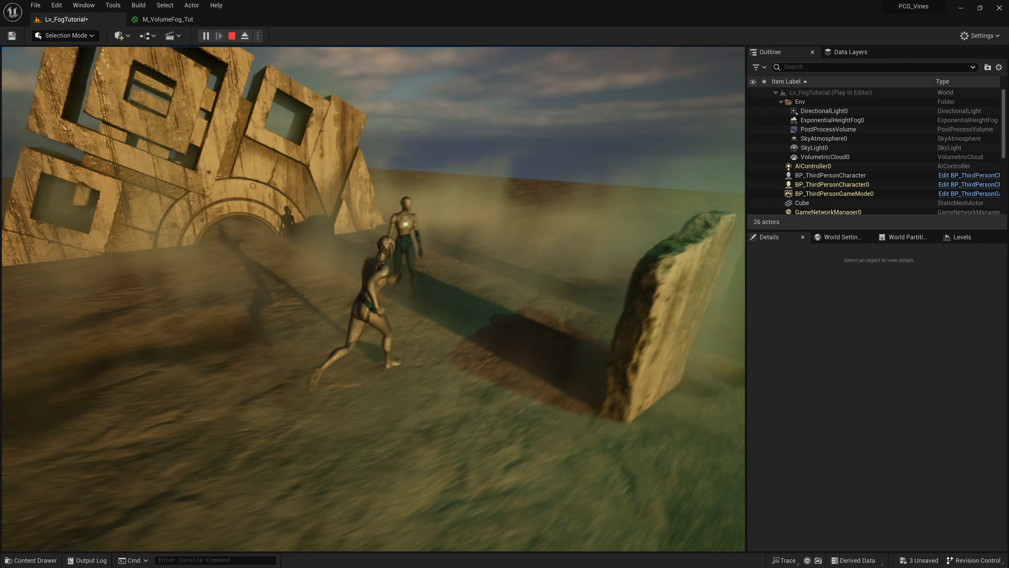
- Stop the running play session and raise the fog cube to a Z location of about 418
{"action": "key", "text": "s"}
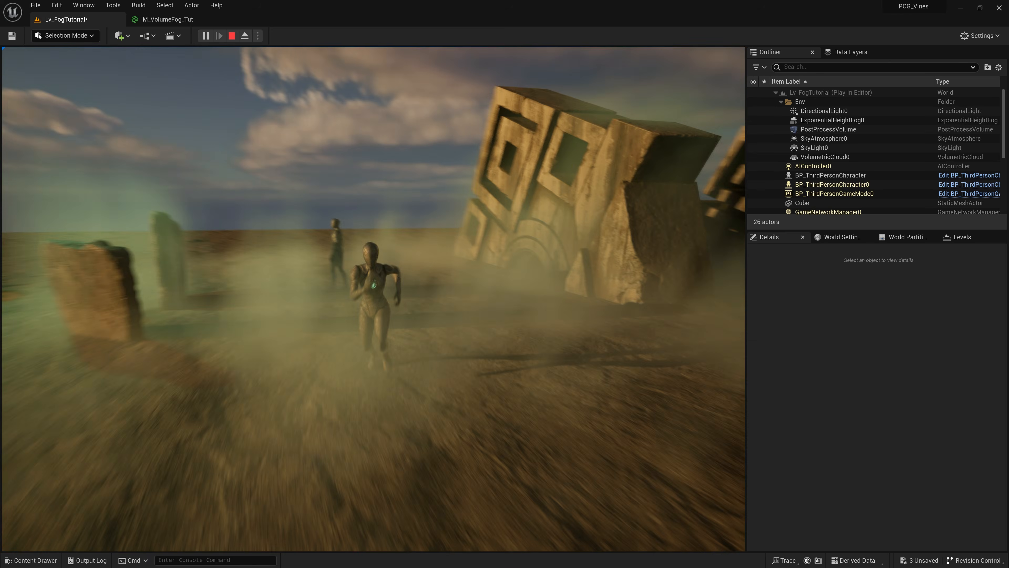
{"action": "key", "text": "Escape"}
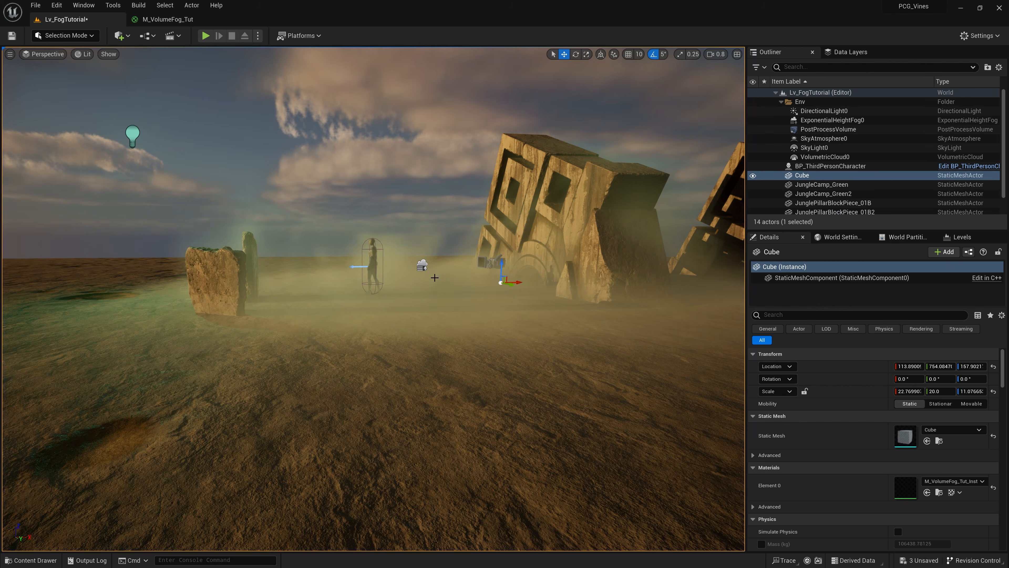
{"action": "left_click_drag", "start_coordinate": [503, 227], "coordinate": [501, 187]}
{"action": "right_click_drag", "start_coordinate": [477, 209], "coordinate": [537, 189]}
{"action": "key", "text": "w"}
{"action": "key", "text": "a"}
- Play the level, run the character through the fog around the ruins, and end the play session
{"action": "left_click", "coordinate": [204, 36]}
{"action": "key", "text": "w"}
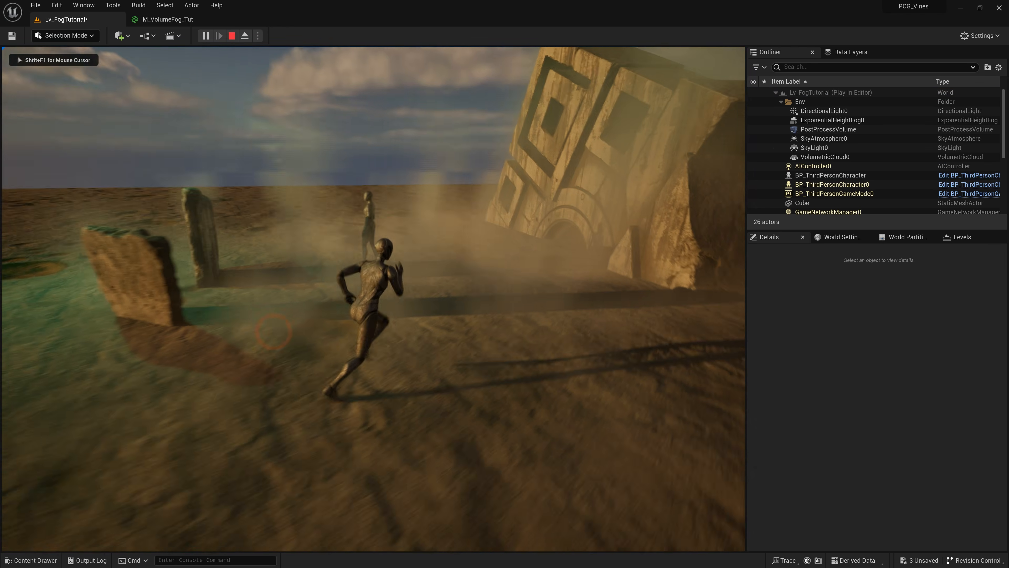
{"action": "key", "text": "d"}
{"action": "key", "text": "d"}
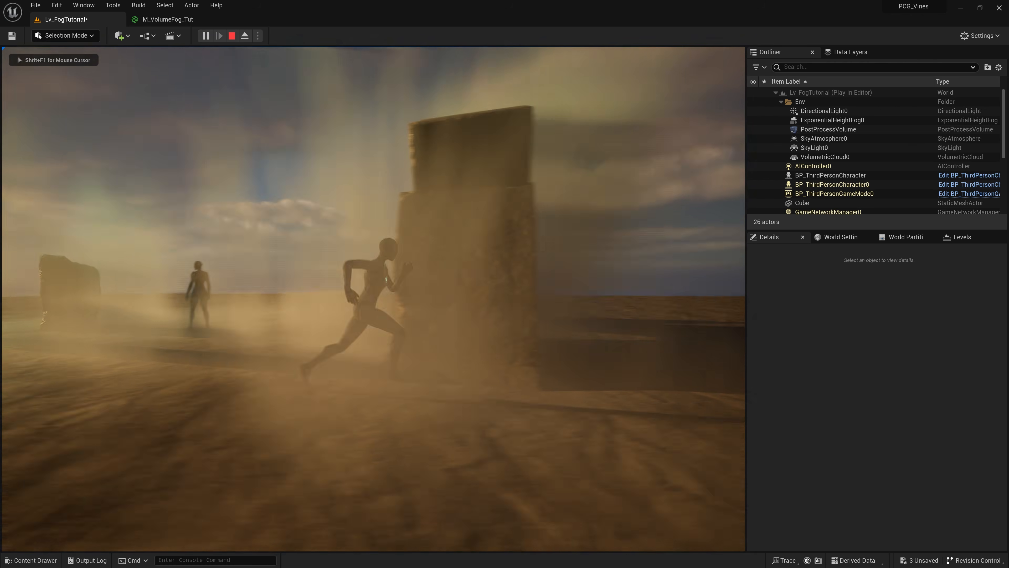
{"action": "key", "text": "a"}
{"action": "key", "text": "s"}
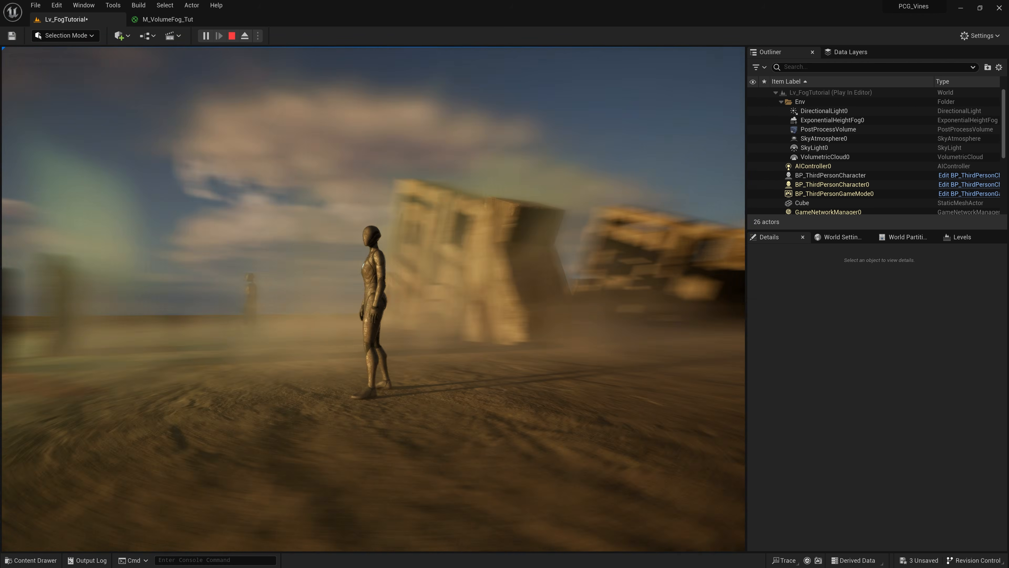
{"action": "key", "text": "Escape"}
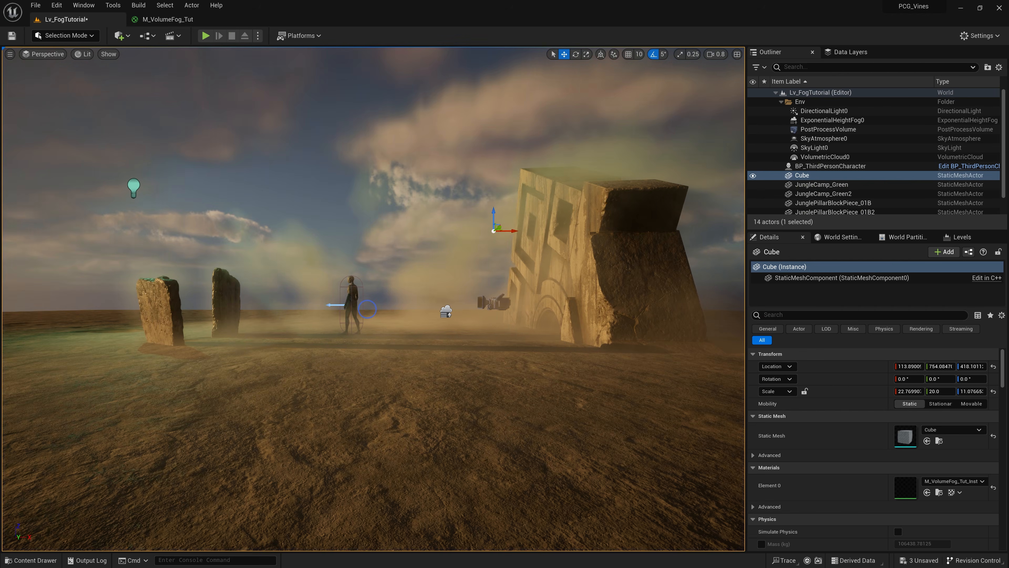
- Lower the Curl Scale parameter in the M_VolumeFog_Tut_Inst material instance and view the fog in the level
{"action": "key", "text": "alt+Tab"}
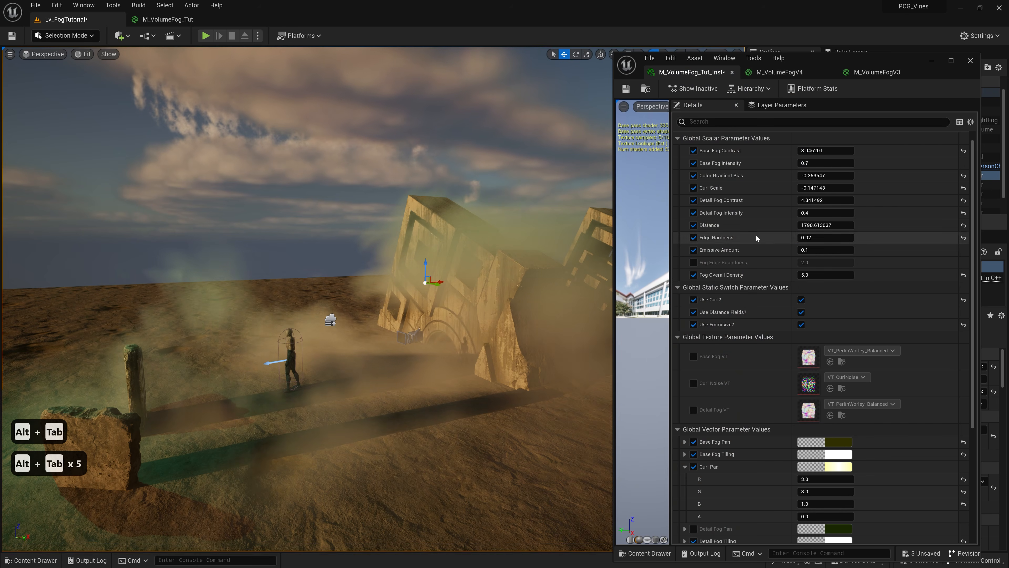
{"action": "left_click_drag", "start_coordinate": [822, 189], "coordinate": [812, 190]}
{"action": "mouse_move", "coordinate": [392, 344]}
{"action": "right_mouse_down"}
{"action": "mouse_move", "coordinate": [414, 408]}
{"action": "mouse_move", "coordinate": [409, 344]}
{"action": "right_mouse_up"}
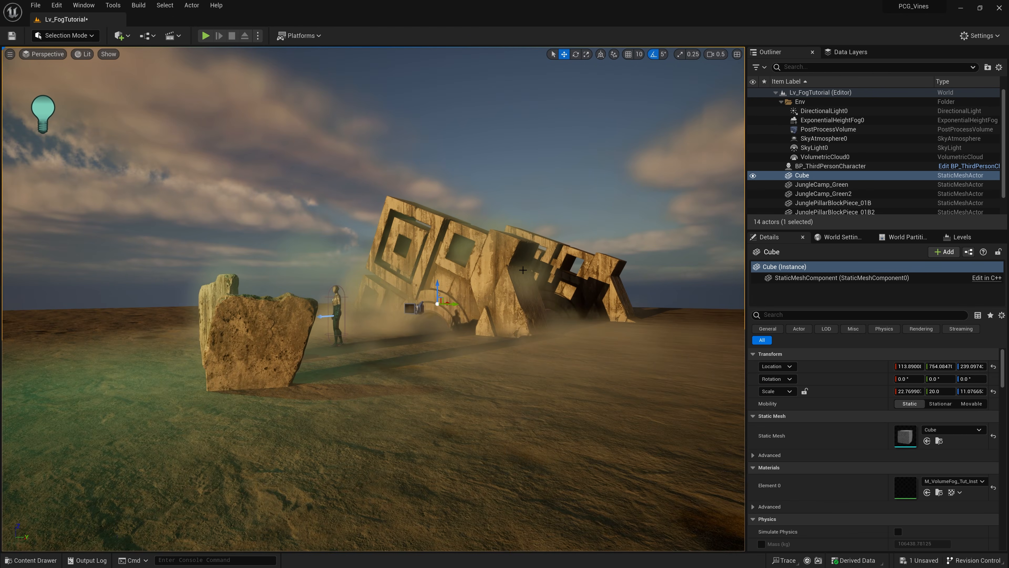
- Create an Actor Blueprint class named BP_VolumeFog in the Fog/VolumeFog_Tutorial folder
{"action": "key", "text": "ctrl+space"}
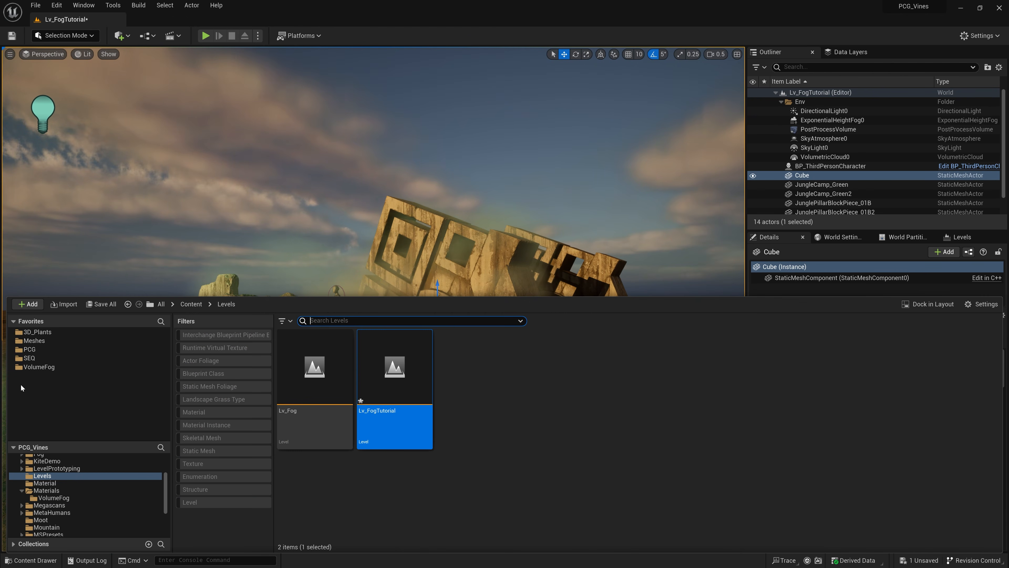
{"action": "scroll", "coordinate": [72, 477], "scroll_direction": "up", "scroll_amount": 3}
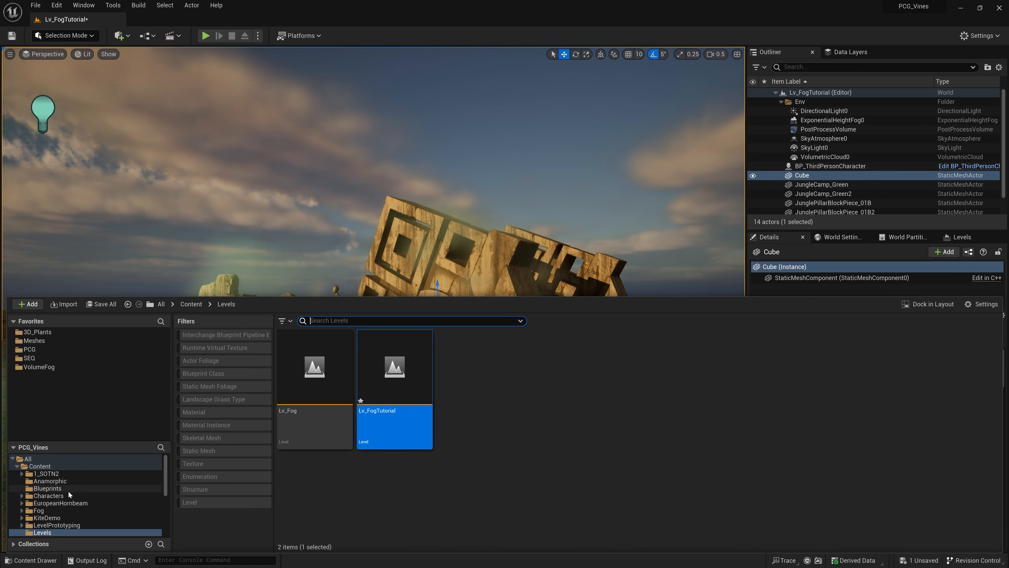
{"action": "left_click", "coordinate": [47, 511]}
{"action": "double_click", "coordinate": [314, 369]}
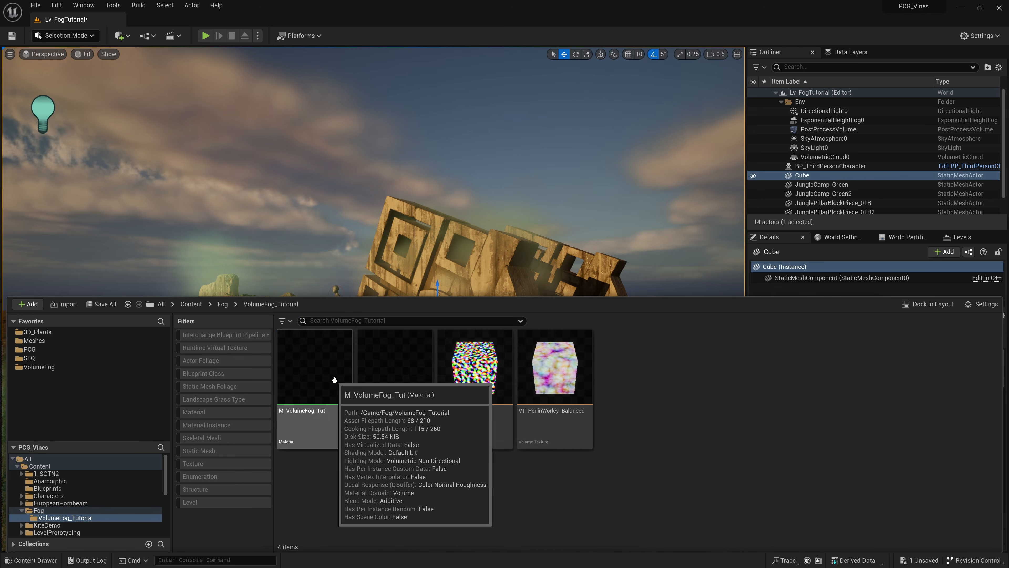
{"action": "right_click", "coordinate": [654, 437]}
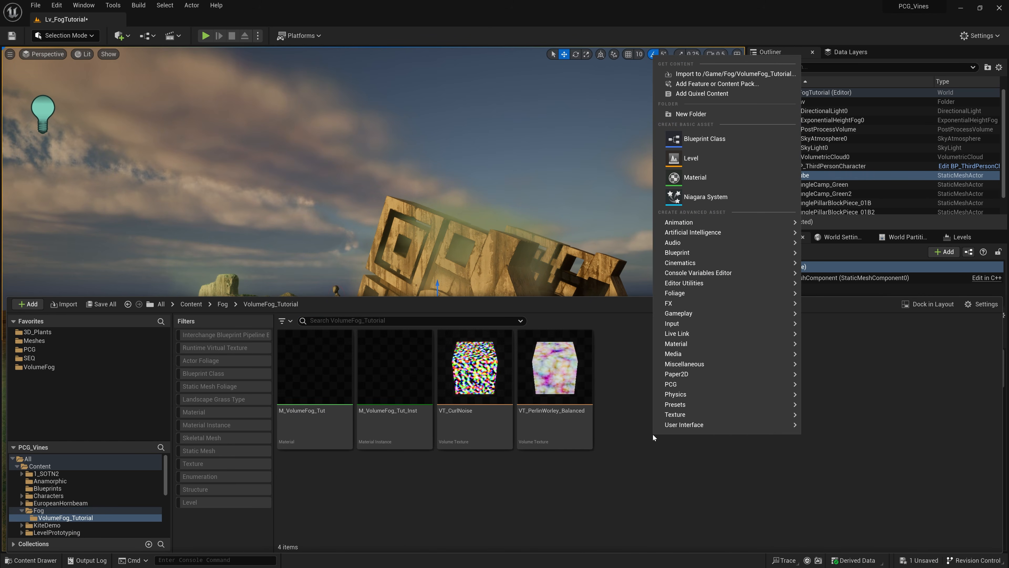
{"action": "left_click", "coordinate": [754, 139]}
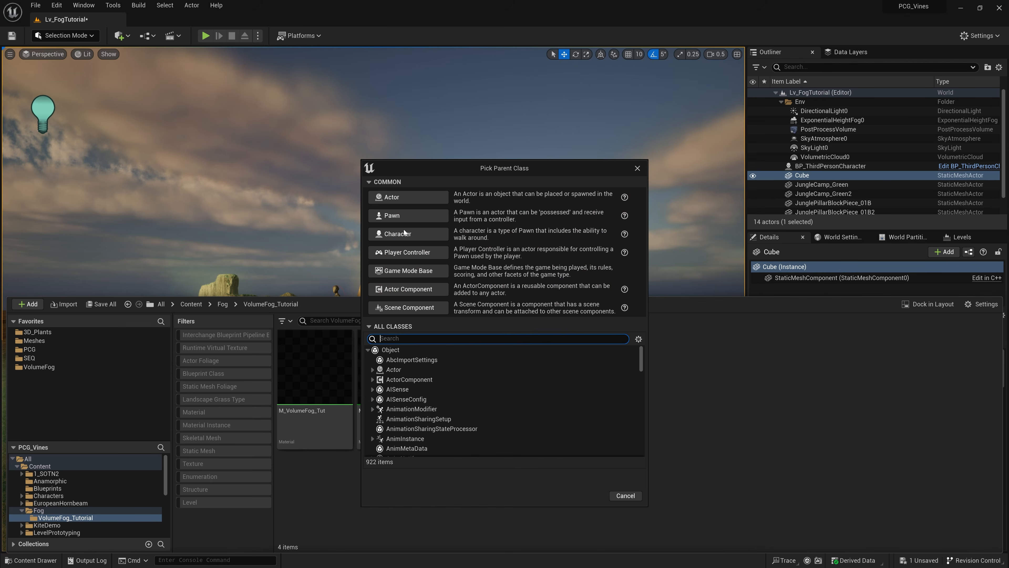
{"action": "left_click", "coordinate": [399, 198]}
{"action": "type", "text": "BP_VolumeFog"}
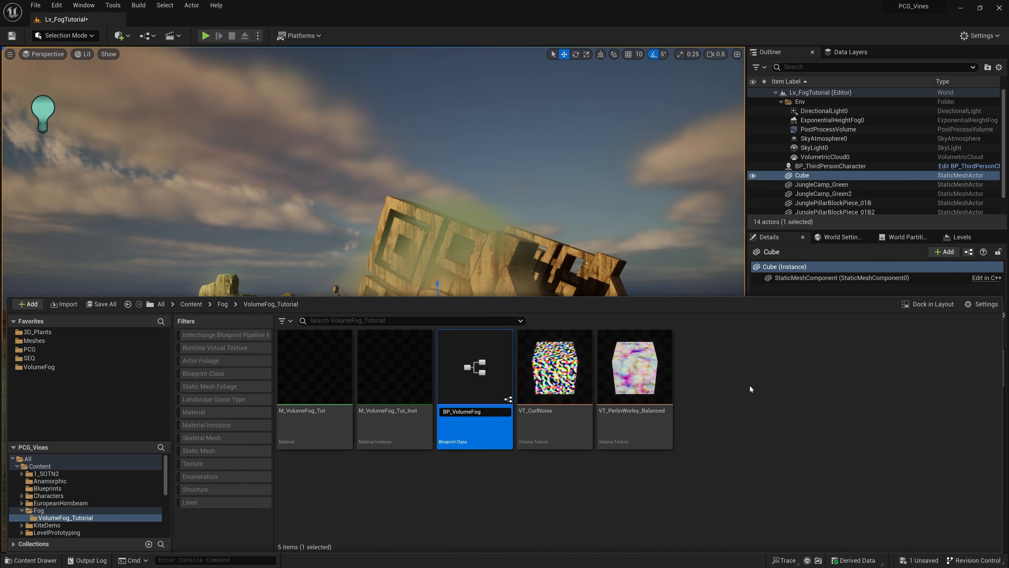
{"action": "key", "text": "Return"}
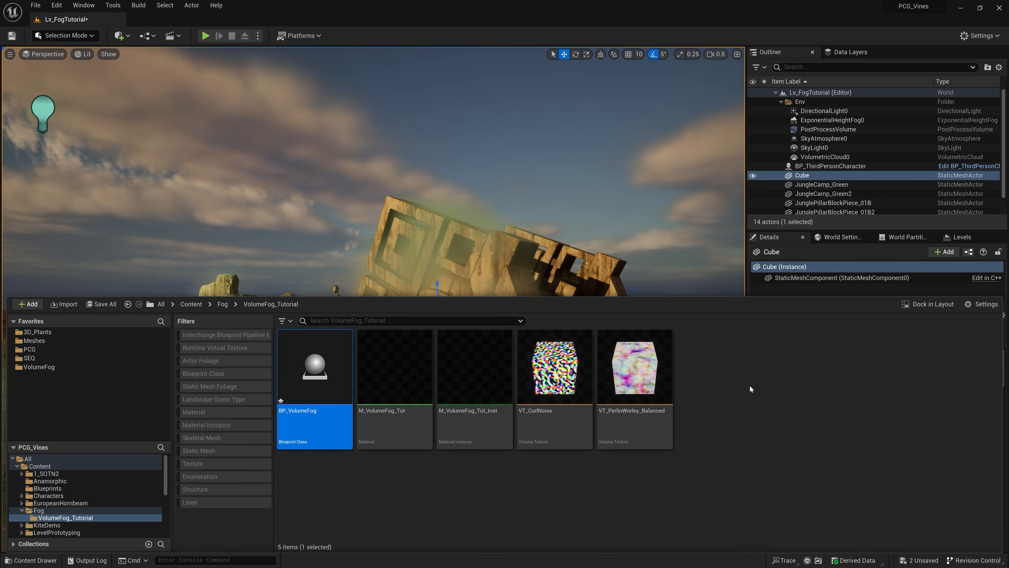
- Open BP_VolumeFog full size and add a Static Mesh component under its DefaultSceneRoot, keeping the default name
{"action": "double_click", "coordinate": [334, 390]}
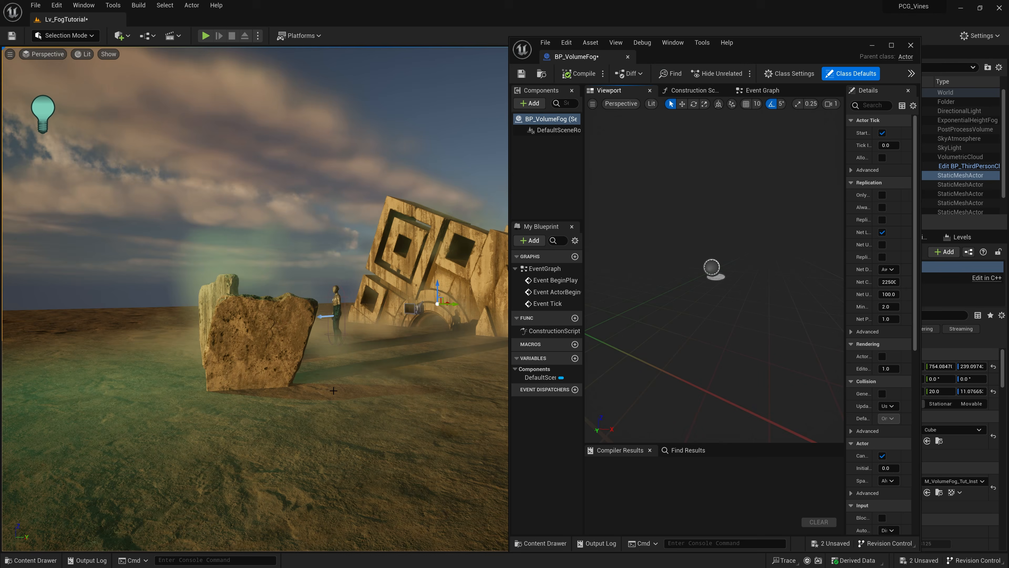
{"action": "double_click", "coordinate": [755, 45]}
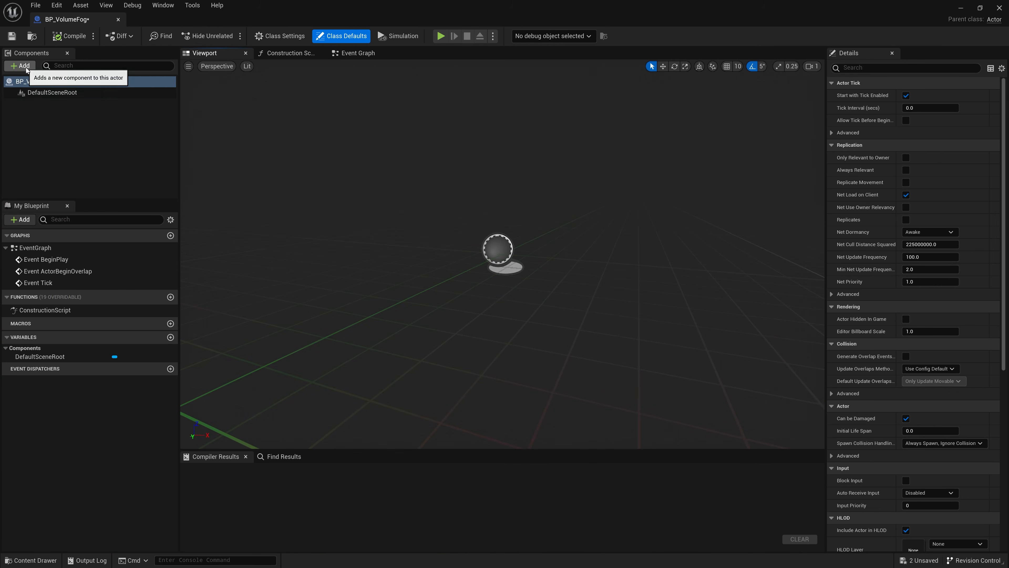
{"action": "left_click", "coordinate": [26, 68]}
{"action": "type", "text": "static mesh"}
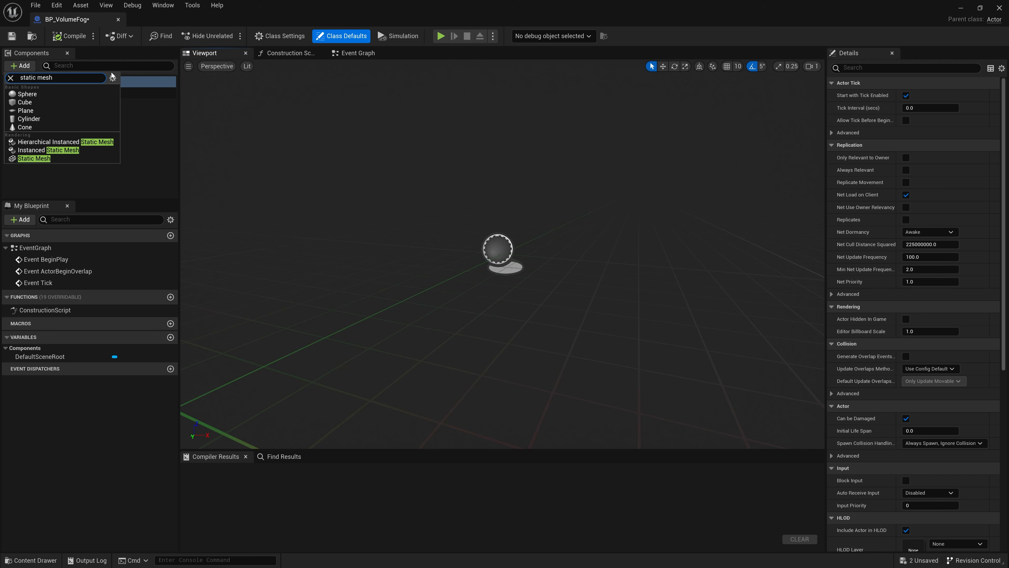
{"action": "left_click", "coordinate": [48, 158]}
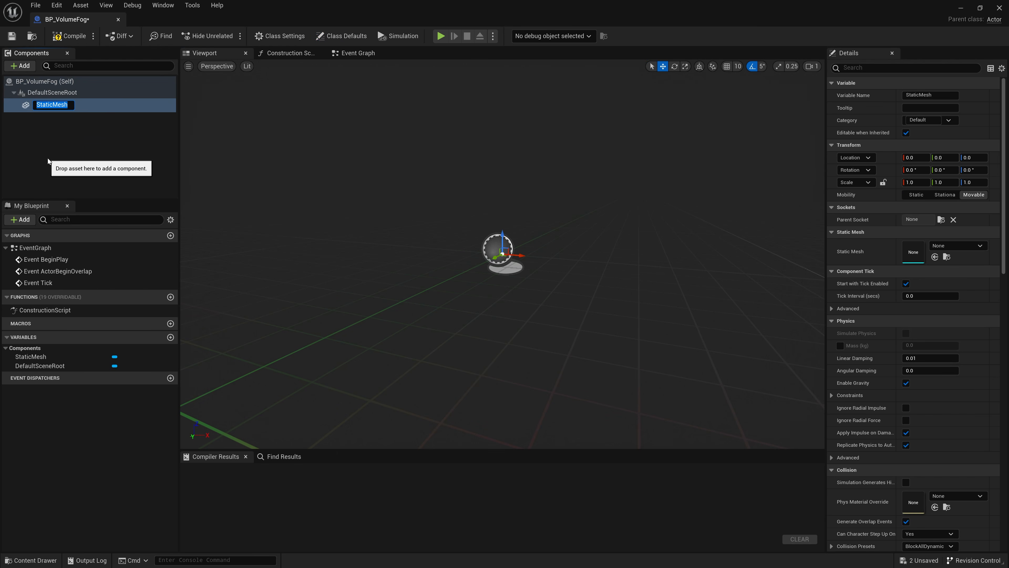
{"action": "left_click", "coordinate": [75, 136]}
{"action": "left_click", "coordinate": [38, 103]}
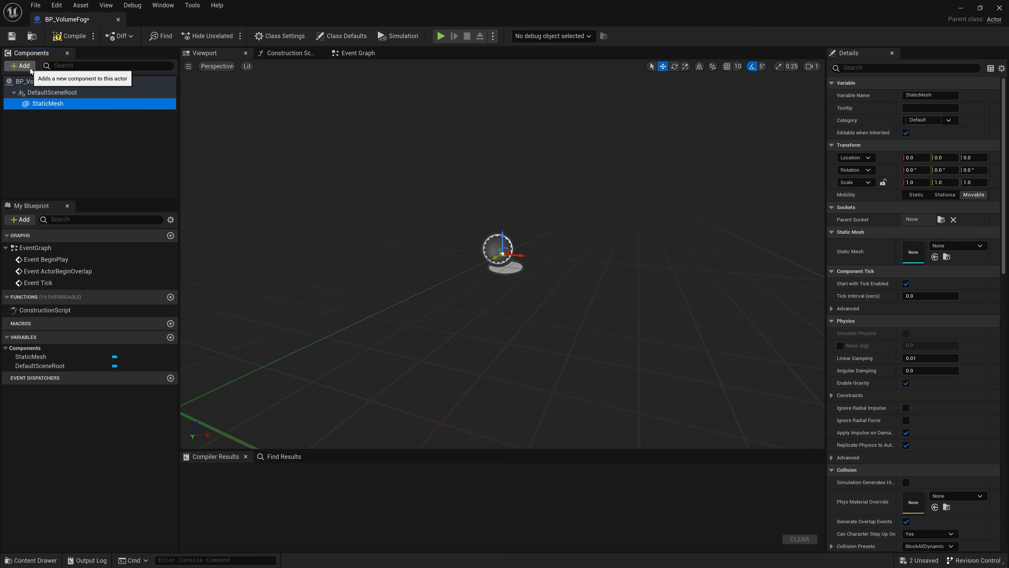
{"action": "right_click_drag", "start_coordinate": [559, 281], "coordinate": [559, 294]}
{"action": "key", "text": "q"}
{"action": "scroll", "coordinate": [559, 282], "scroll_direction": "down", "scroll_amount": 2}
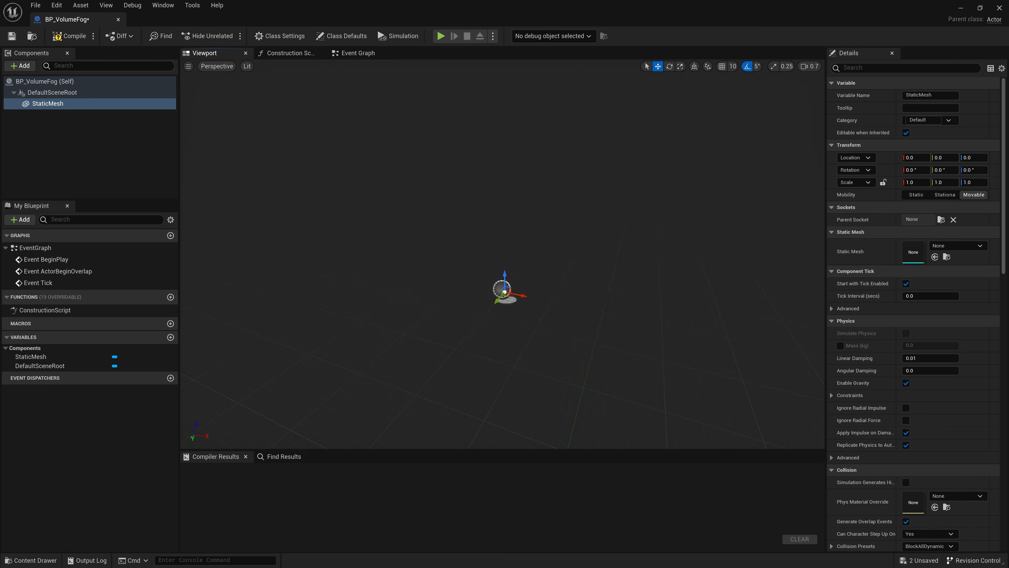
- Back in the level, create a 100 × 100 × 100 box on the ground in Modeling mode, accept it, and return to Selection mode
{"action": "left_click", "coordinate": [963, 8]}
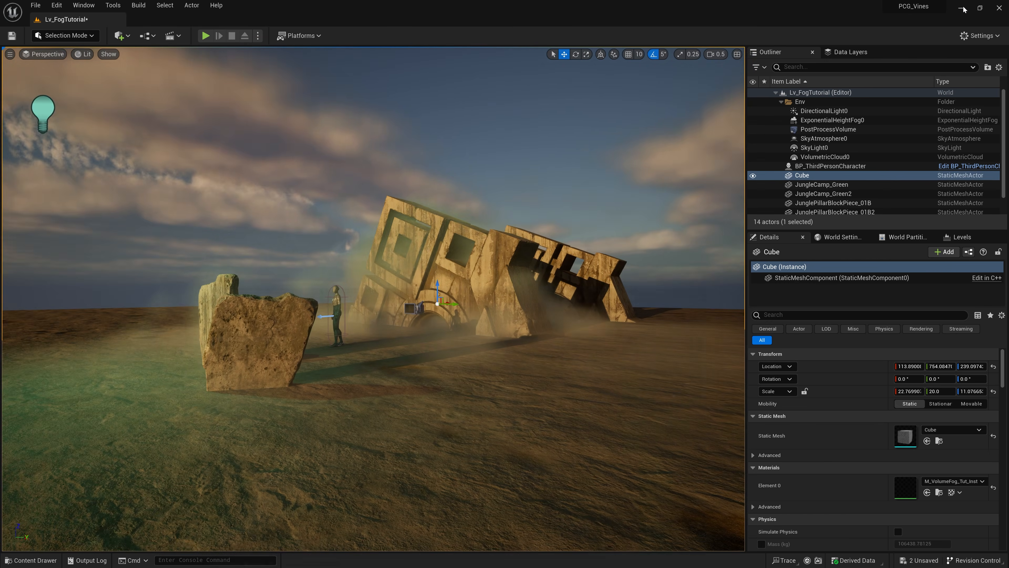
{"action": "key", "text": "d"}
{"action": "right_click_drag", "start_coordinate": [520, 291], "coordinate": [521, 297]}
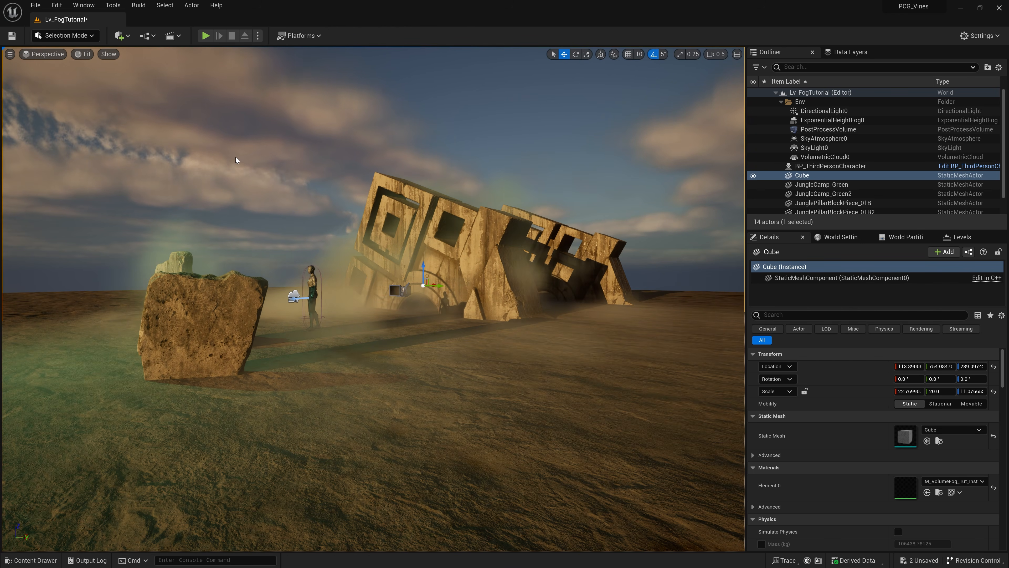
{"action": "left_click", "coordinate": [94, 37]}
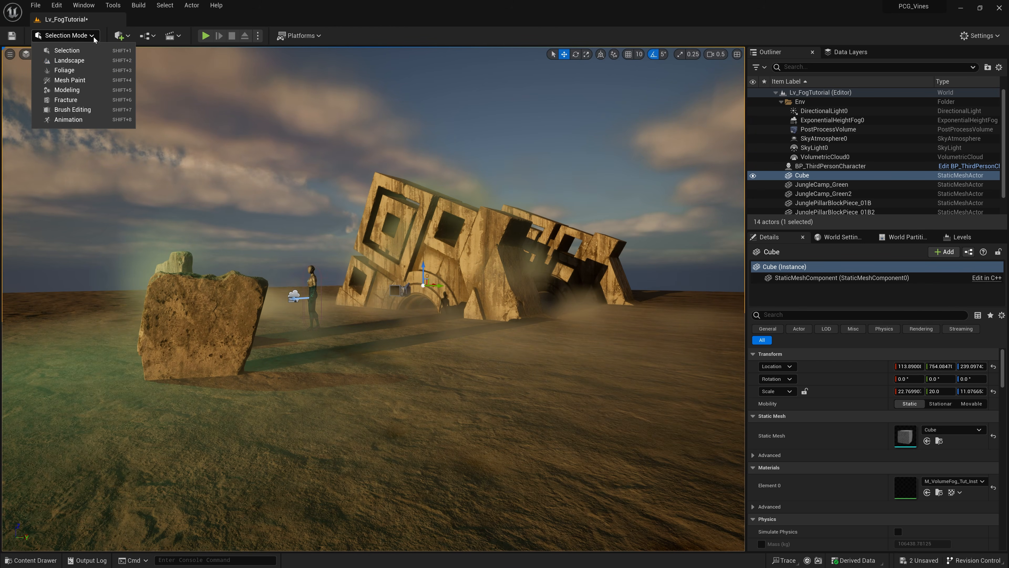
{"action": "left_click", "coordinate": [74, 91]}
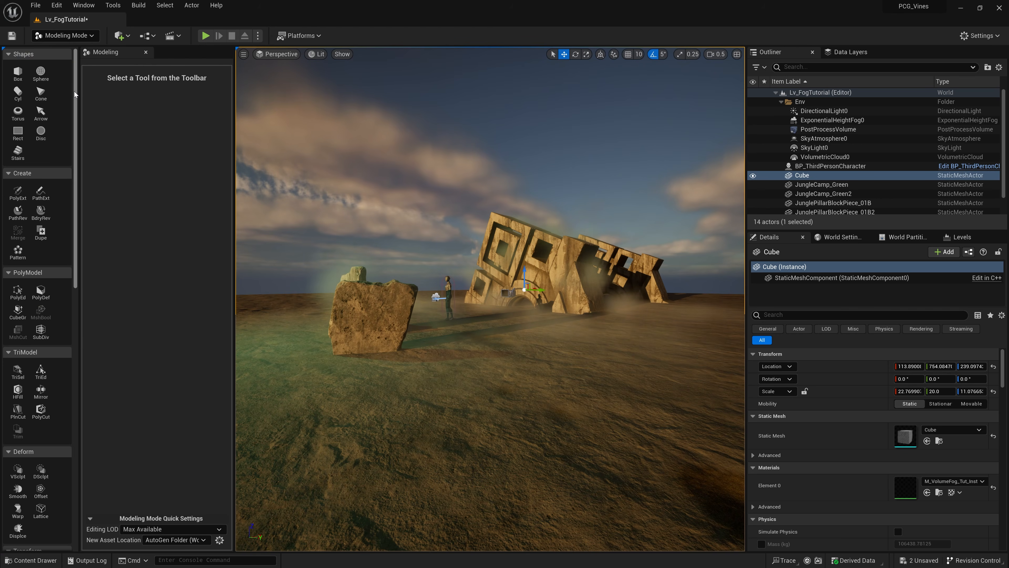
{"action": "left_click", "coordinate": [18, 74]}
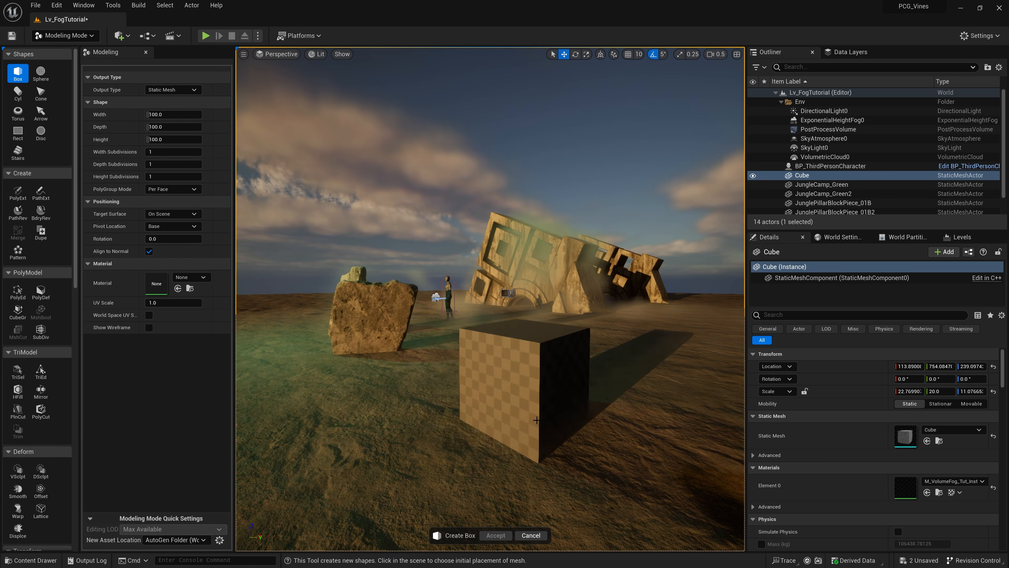
{"action": "left_click", "coordinate": [499, 410]}
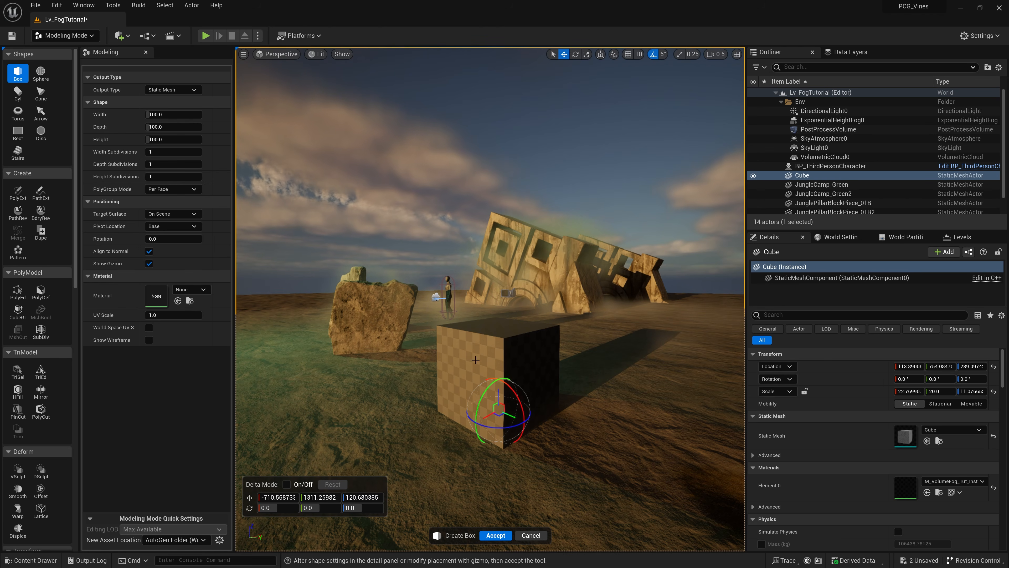
{"action": "left_click", "coordinate": [495, 536]}
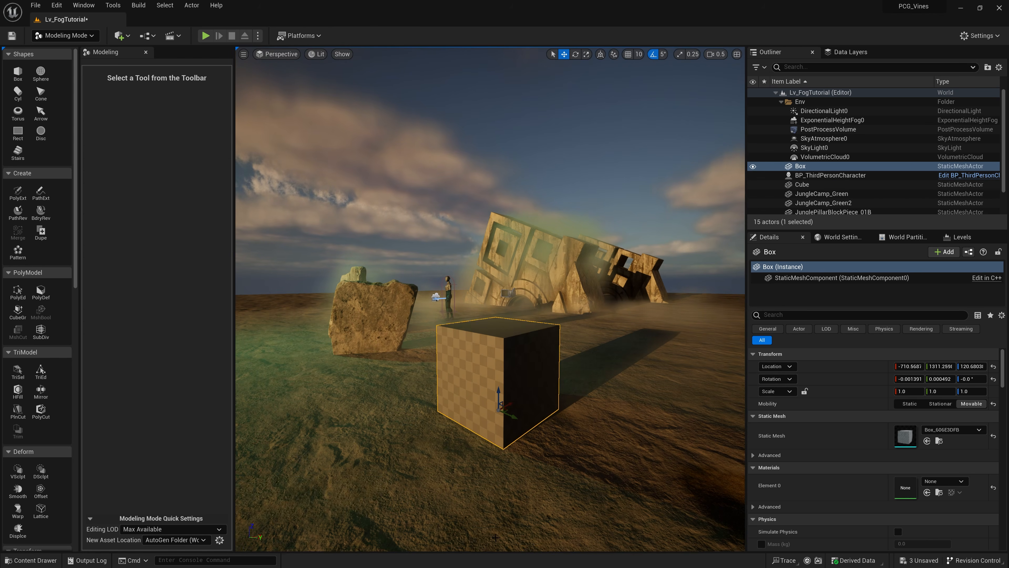
{"action": "right_click_drag", "start_coordinate": [517, 413], "coordinate": [517, 427]}
{"action": "key", "text": "shift+1"}
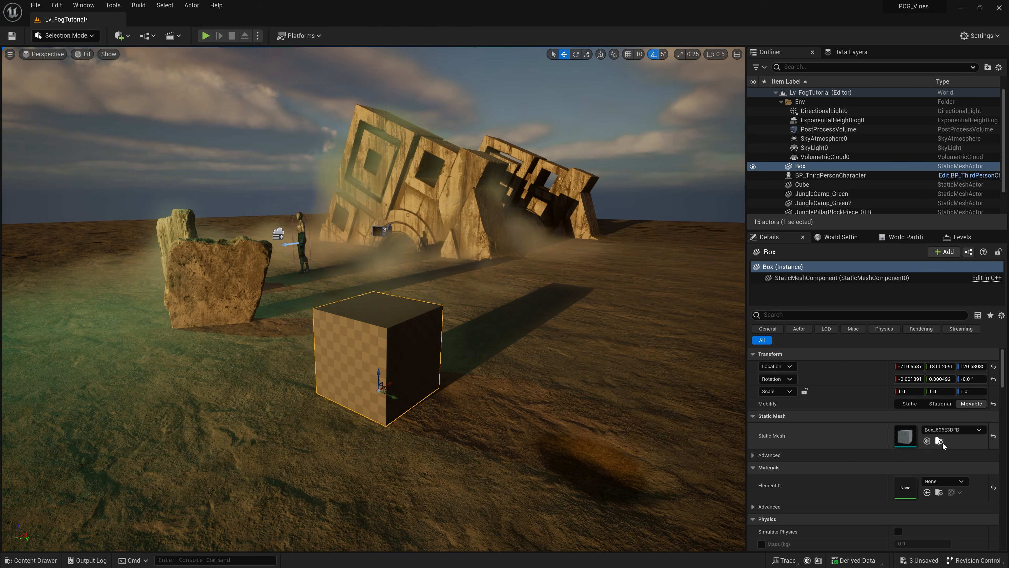
- Locate the new box's static mesh asset in the content folders and move it into Fog/VolumeFog_Tutorial
{"action": "left_click", "coordinate": [939, 441]}
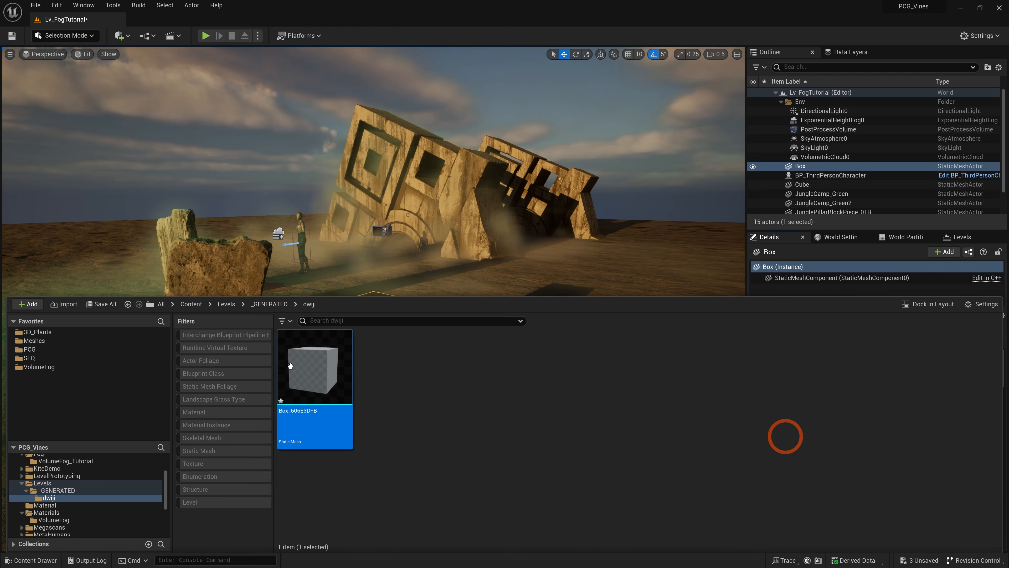
{"action": "left_click_drag", "start_coordinate": [291, 366], "coordinate": [76, 490]}
{"action": "scroll", "coordinate": [60, 492], "scroll_direction": "up", "scroll_amount": 3}
{"action": "scroll", "coordinate": [66, 497], "scroll_direction": "down", "scroll_amount": 2}
{"action": "left_click", "coordinate": [101, 508]}
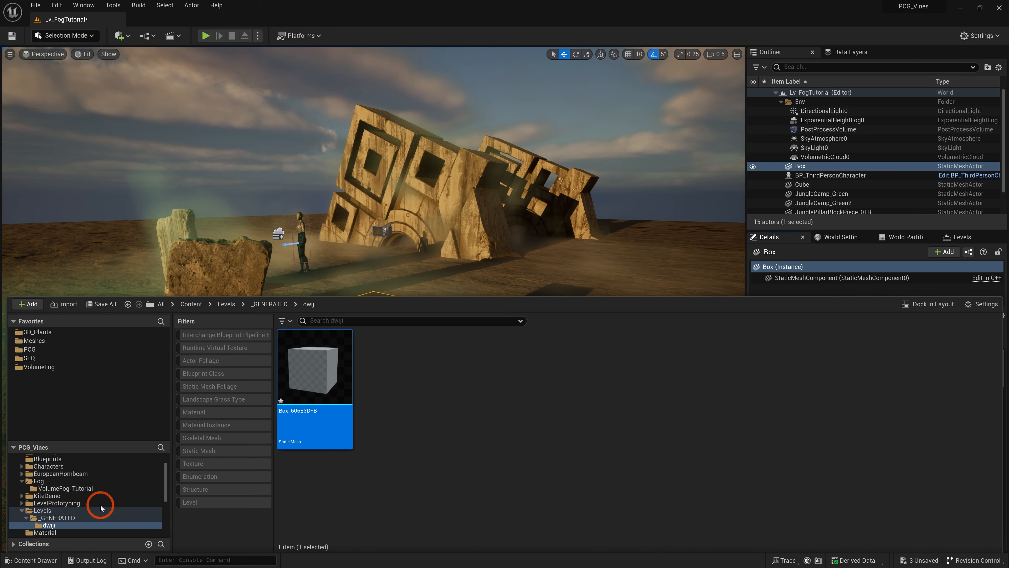
{"action": "left_click", "coordinate": [78, 488]}
- Reopen BP_VolumeFog from its folder, dock its editor beside the level tab, and compile the Blueprint
{"action": "right_click_drag", "start_coordinate": [507, 223], "coordinate": [491, 264]}
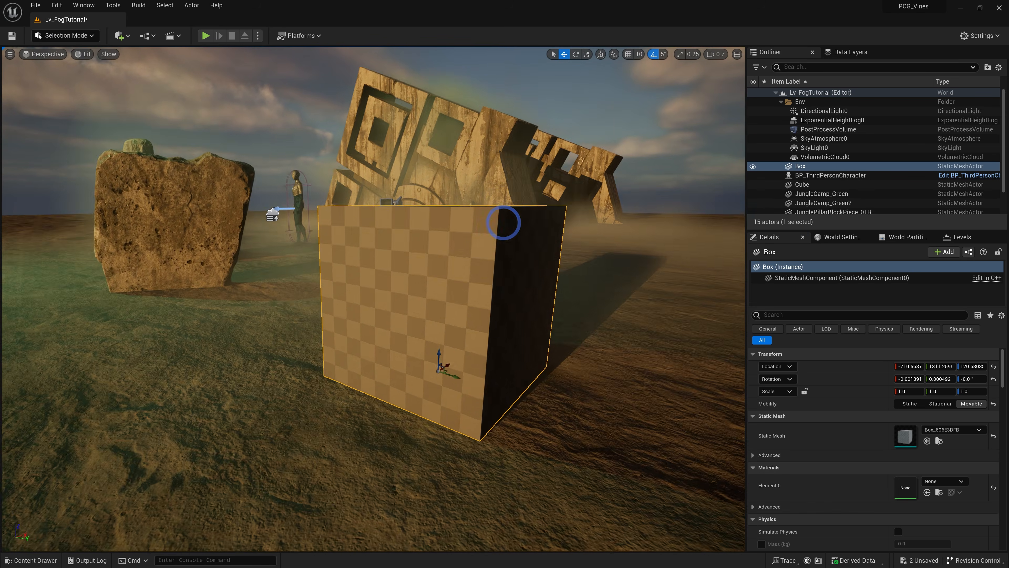
{"action": "key", "text": "ctrl+space"}
{"action": "double_click", "coordinate": [394, 372]}
{"action": "left_click_drag", "start_coordinate": [95, 22], "coordinate": [177, 19]}
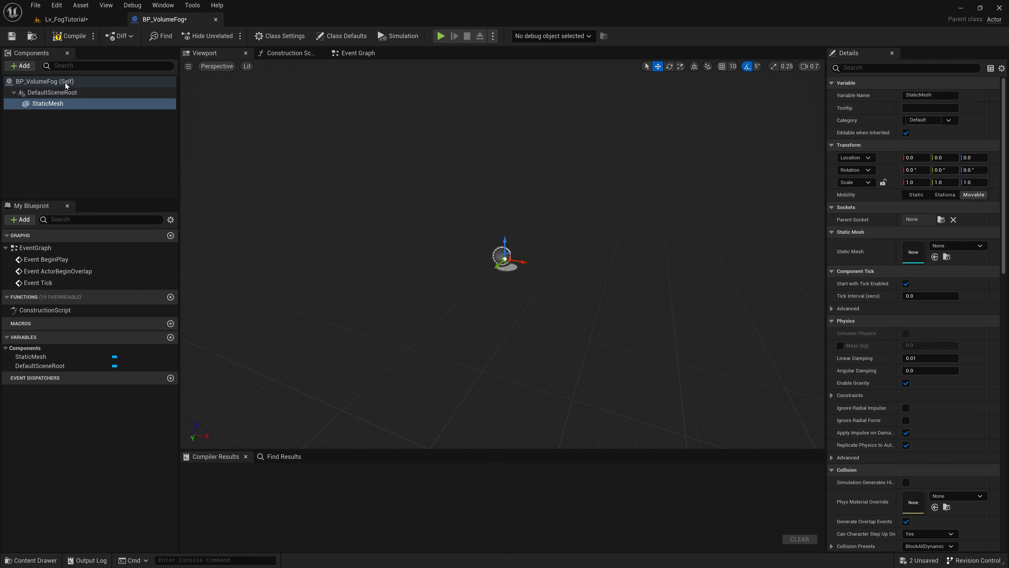
{"action": "left_click", "coordinate": [66, 42]}
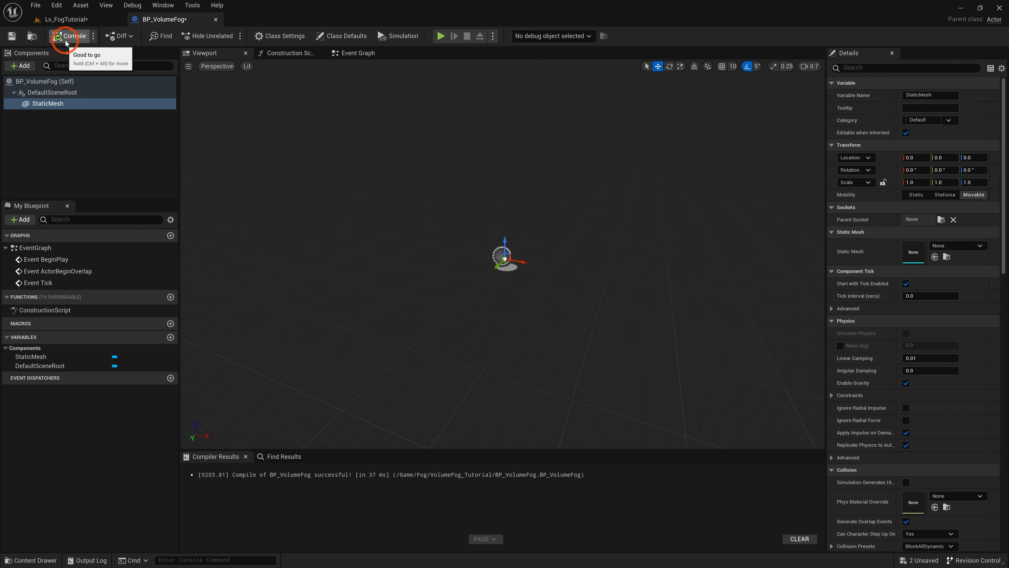
- Save BP_VolumeFog and assign the custom box mesh from Fog/VolumeFog_Tutorial to its StaticMesh component
{"action": "left_click", "coordinate": [16, 38]}
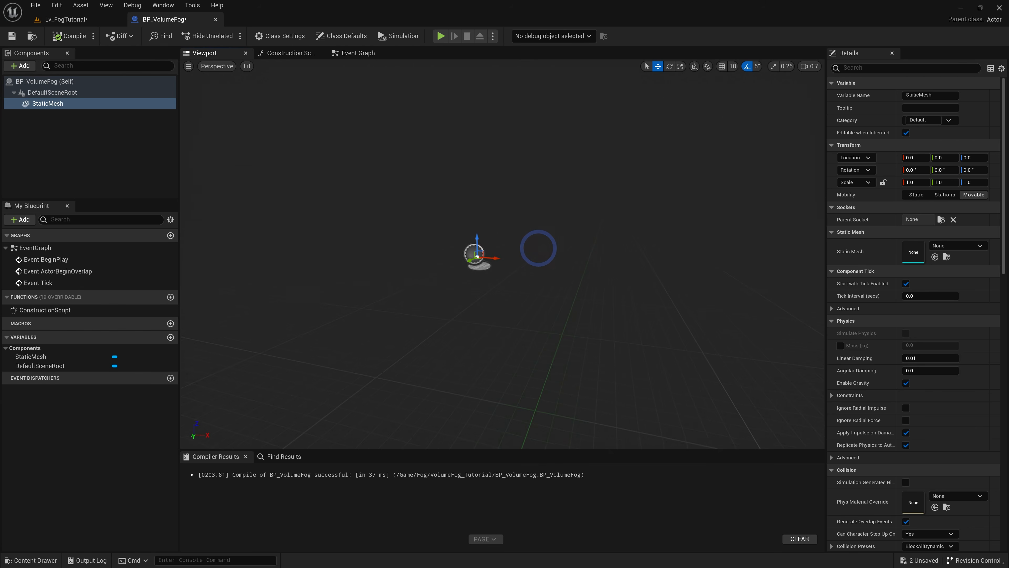
{"action": "key", "text": "ctrl+space"}
{"action": "left_click", "coordinate": [296, 457]}
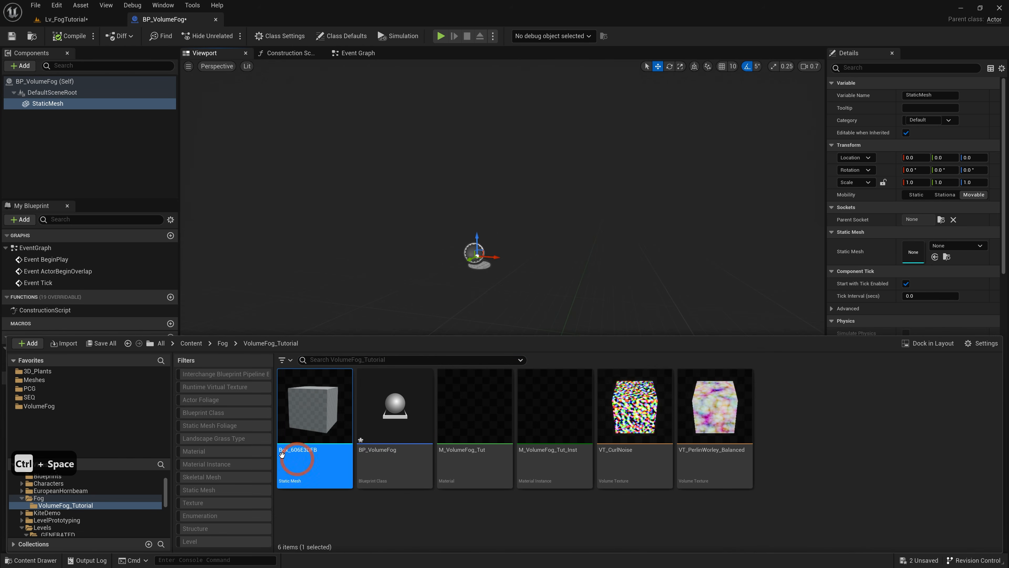
{"action": "left_click", "coordinate": [483, 296]}
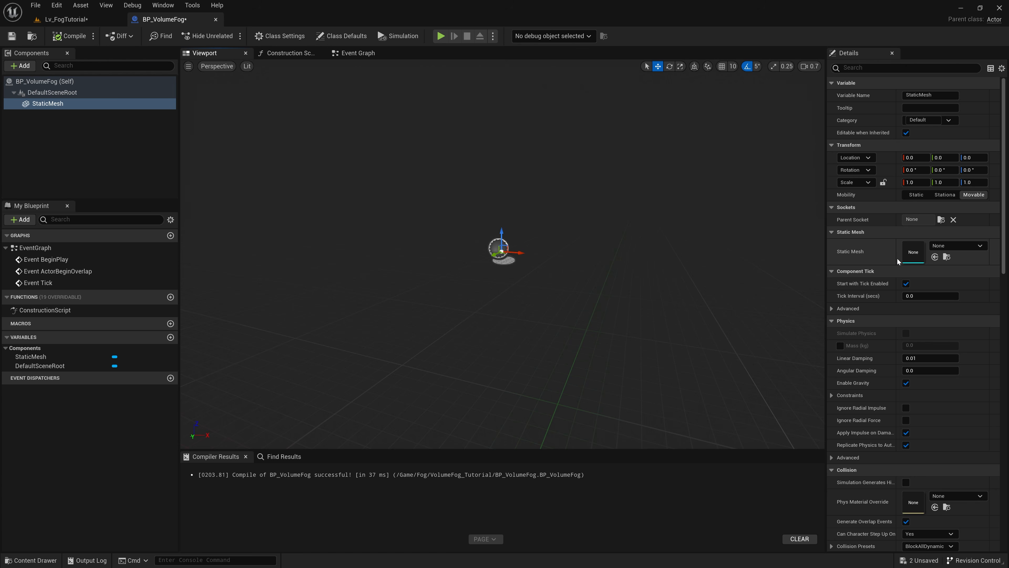
{"action": "left_click", "coordinate": [935, 257]}
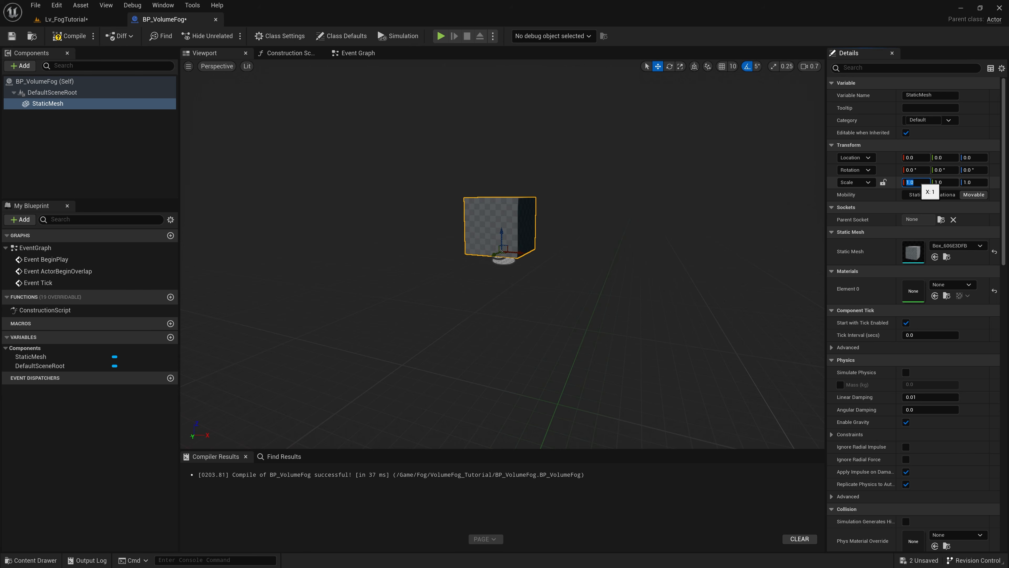
- Set the StaticMesh component's scale to 20 in X, 20 in Y and 10 in Z
{"action": "key", "text": "Tab"}
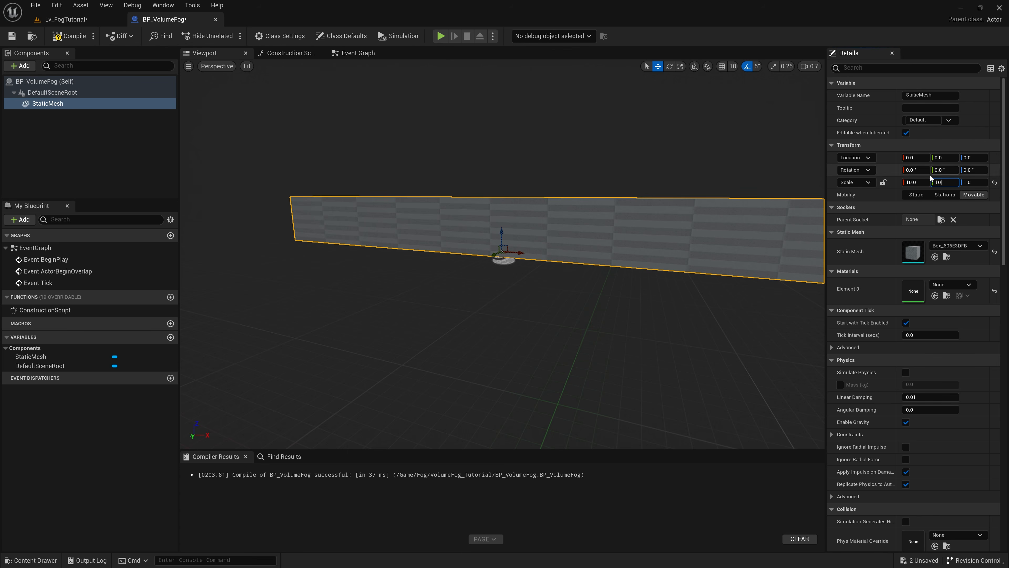
{"action": "left_click", "coordinate": [920, 181]}
{"action": "type", "text": "20"}
{"action": "key", "text": "Tab"}
{"action": "type", "text": "20"}
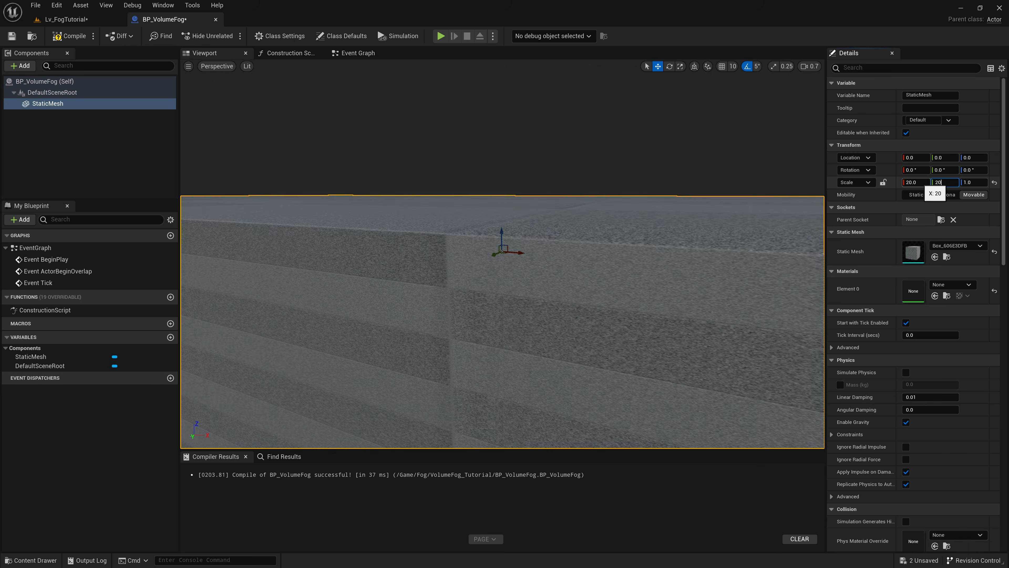
{"action": "key", "text": "Tab"}
{"action": "type", "text": "10"}
{"action": "key", "text": "Return"}
{"action": "right_click_drag", "start_coordinate": [577, 251], "coordinate": [609, 252]}
{"action": "key", "text": "s"}
- Return to the level and open the M_VolumeFog_Tut material from the Fog/VolumeFog_Tutorial folder
{"action": "left_click", "coordinate": [78, 20]}
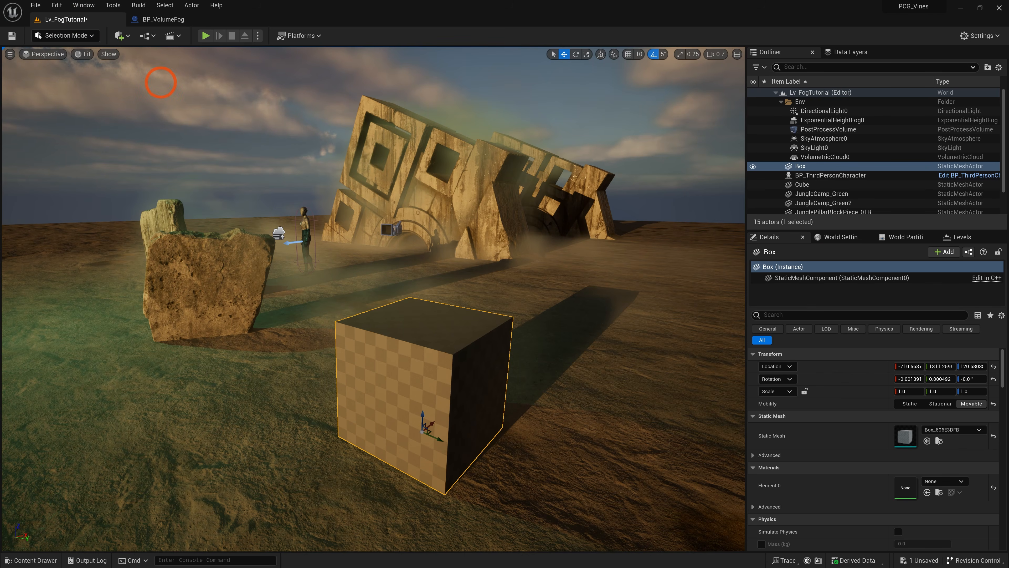
{"action": "right_click_drag", "start_coordinate": [161, 82], "coordinate": [124, 76]}
{"action": "key", "text": "d"}
{"action": "left_click", "coordinate": [428, 343]}
{"action": "right_click_drag", "start_coordinate": [526, 337], "coordinate": [549, 358]}
{"action": "key", "text": "ctrl+space"}
{"action": "left_click", "coordinate": [557, 403]}
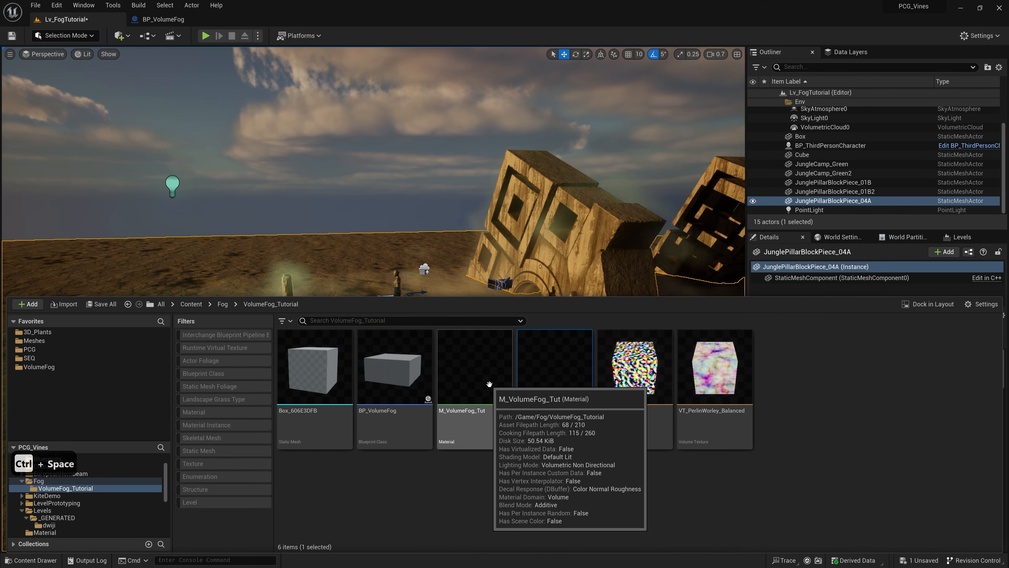
{"action": "double_click", "coordinate": [480, 377]}
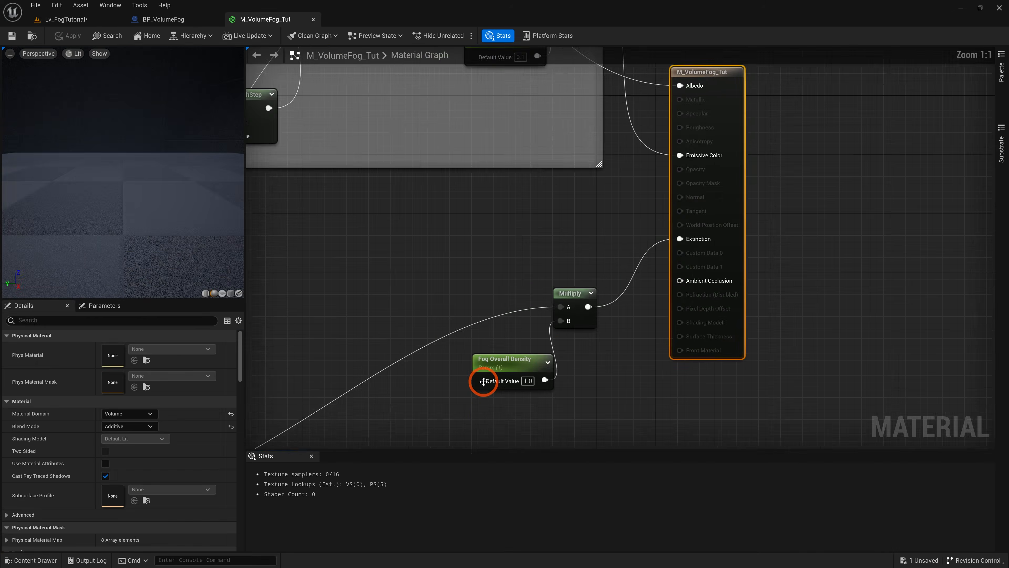
- Examine the Use Emmisive?, Use Distance Fields? and Use Curl? static switch parameters in the M_VolumeFog_Tut graph
{"action": "right_click_drag", "start_coordinate": [404, 297], "coordinate": [524, 291]}
{"action": "right_click_drag", "start_coordinate": [503, 236], "coordinate": [532, 354]}
{"action": "left_click", "coordinate": [573, 207]}
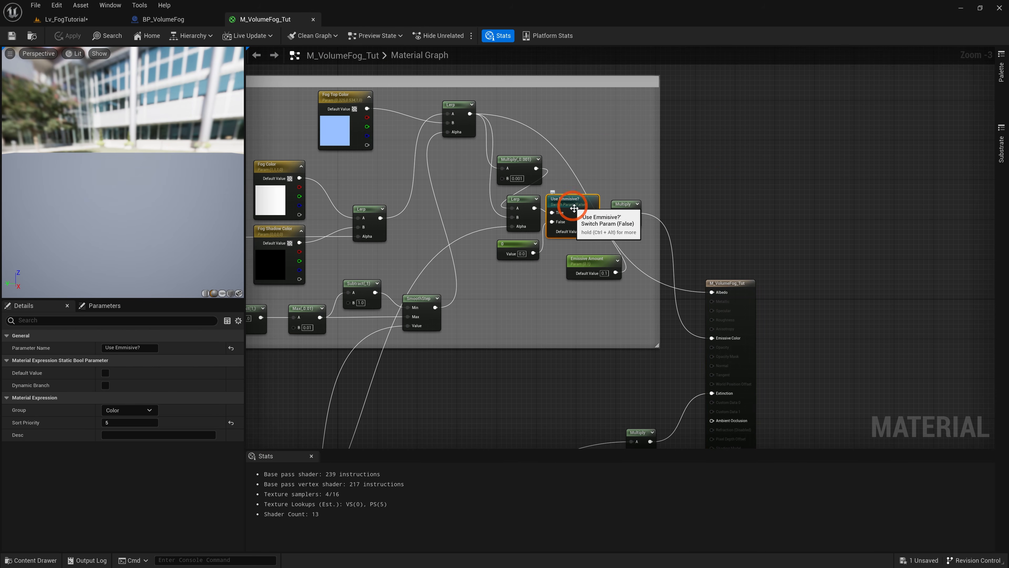
{"action": "right_click_drag", "start_coordinate": [465, 377], "coordinate": [595, 335]}
{"action": "scroll", "coordinate": [561, 357], "scroll_direction": "down", "scroll_amount": 4}
{"action": "right_click_drag", "start_coordinate": [433, 377], "coordinate": [521, 254]}
{"action": "scroll", "coordinate": [631, 277], "scroll_direction": "up", "scroll_amount": 6}
{"action": "left_click", "coordinate": [499, 296]}
{"action": "scroll", "coordinate": [500, 297], "scroll_direction": "down", "scroll_amount": 6}
{"action": "right_click_drag", "start_coordinate": [364, 165], "coordinate": [455, 200]}
{"action": "scroll", "coordinate": [500, 234], "scroll_direction": "up", "scroll_amount": 5}
{"action": "right_click_drag", "start_coordinate": [505, 295], "coordinate": [654, 272]}
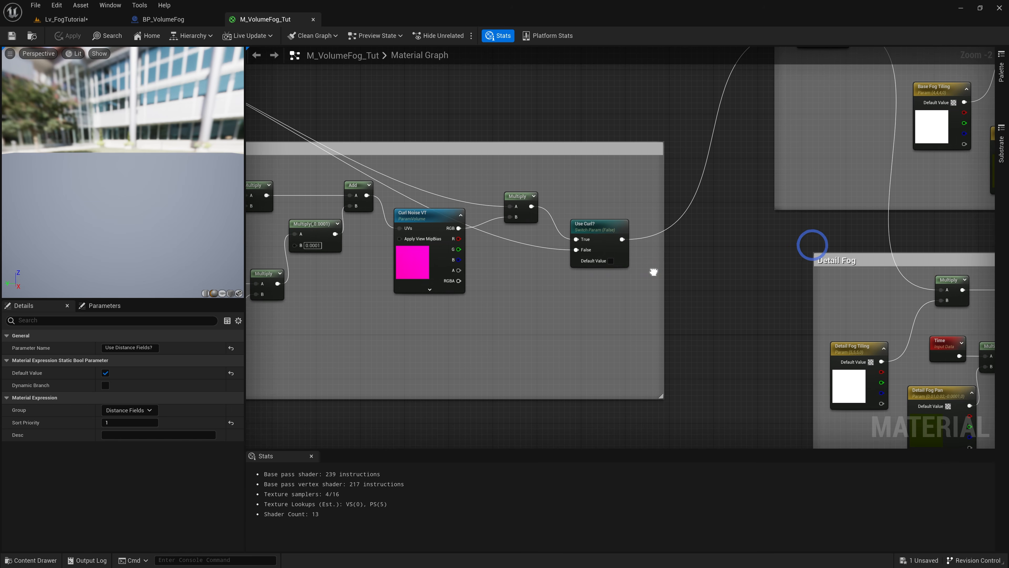
{"action": "left_click", "coordinate": [602, 245]}
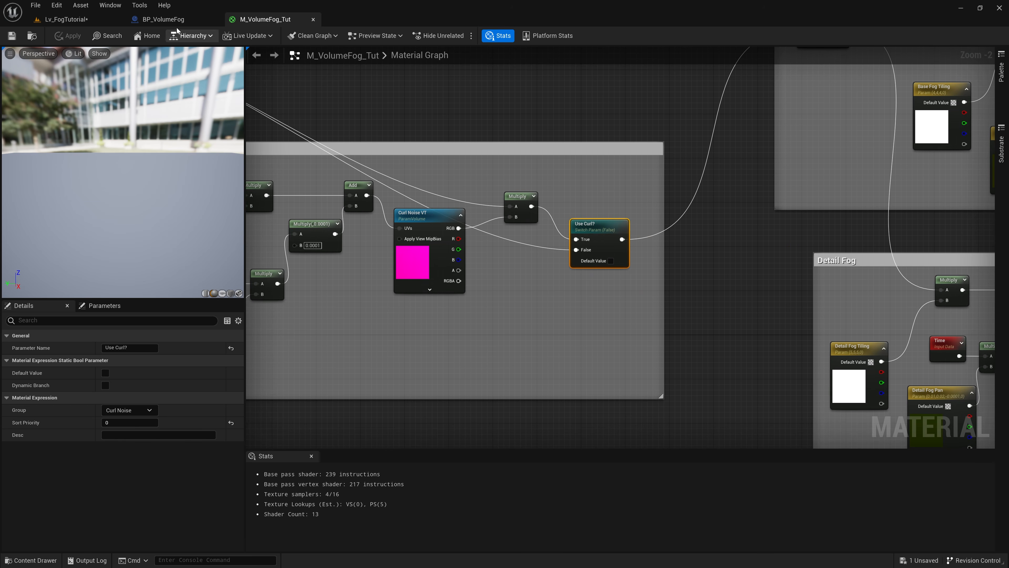
- From the level, create a folder named VolumeFogMat_ForBP inside Fog/VolumeFog_Tutorial
{"action": "left_click", "coordinate": [64, 19]}
{"action": "key", "text": "ctrl+space"}
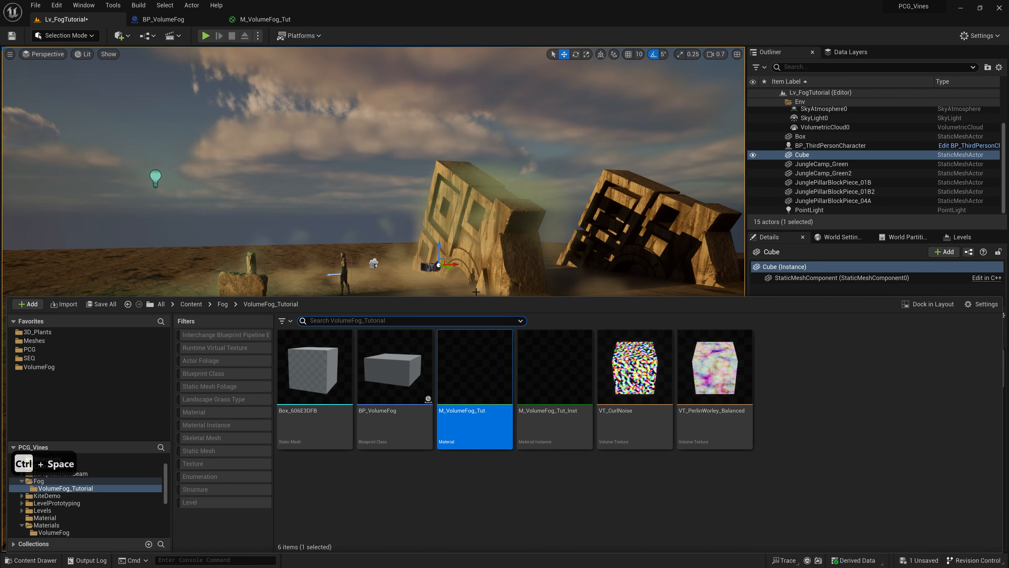
{"action": "right_click", "coordinate": [530, 476]}
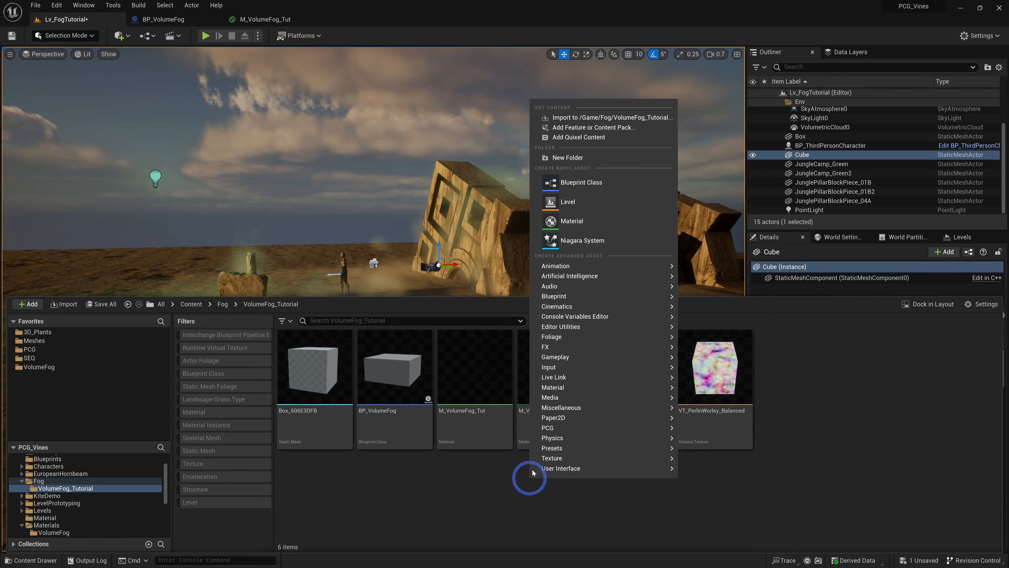
{"action": "left_click", "coordinate": [609, 161]}
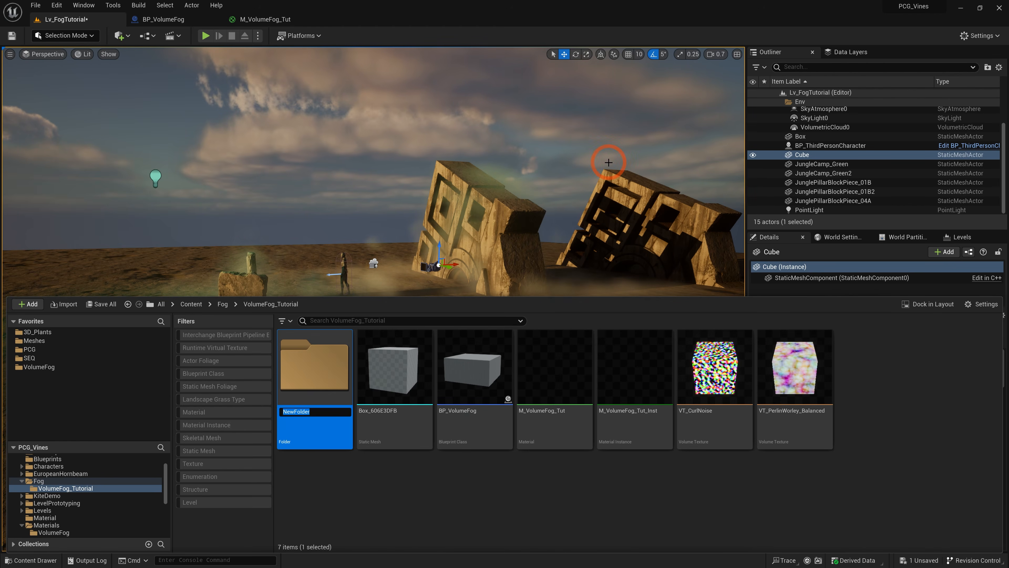
{"action": "type", "text": "VOlu"}
{"action": "key", "text": "BackSpace"}
{"action": "key", "text": "BackSpace"}
{"action": "key", "text": "BackSpace"}
{"action": "type", "text": "olumeFogMat_Fo"}
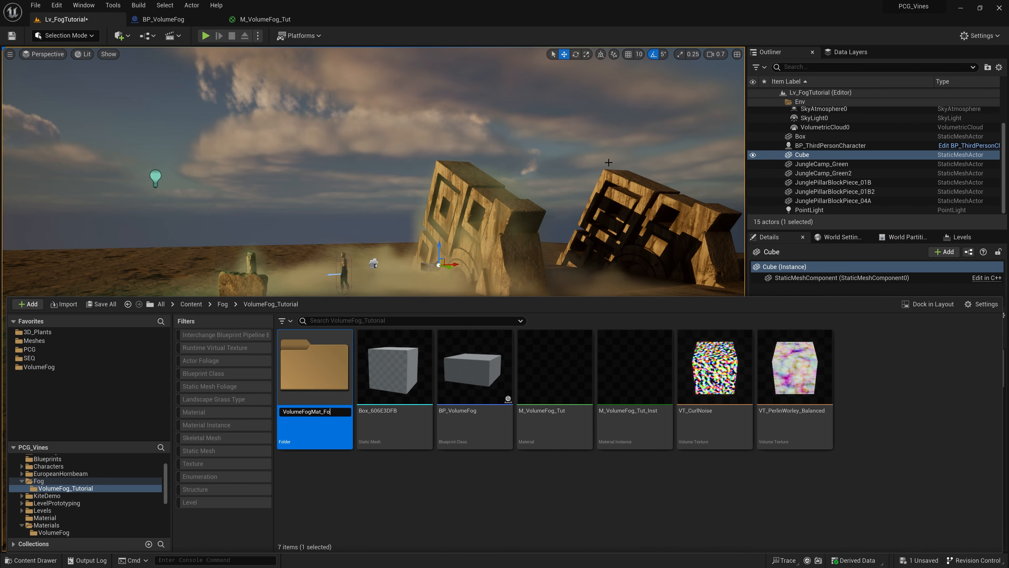
{"action": "type", "text": "rBP"}
{"action": "key", "text": "Return"}
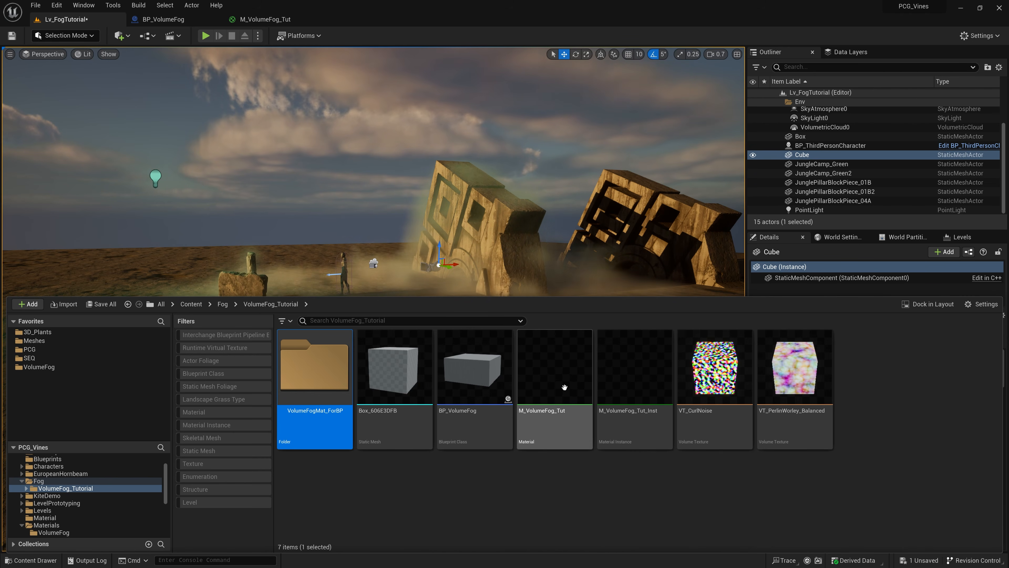
- Copy the M_VolumeFog_Tut material into the VolumeFogMat_ForBP folder and open that folder
{"action": "left_click_drag", "start_coordinate": [565, 387], "coordinate": [326, 378]}
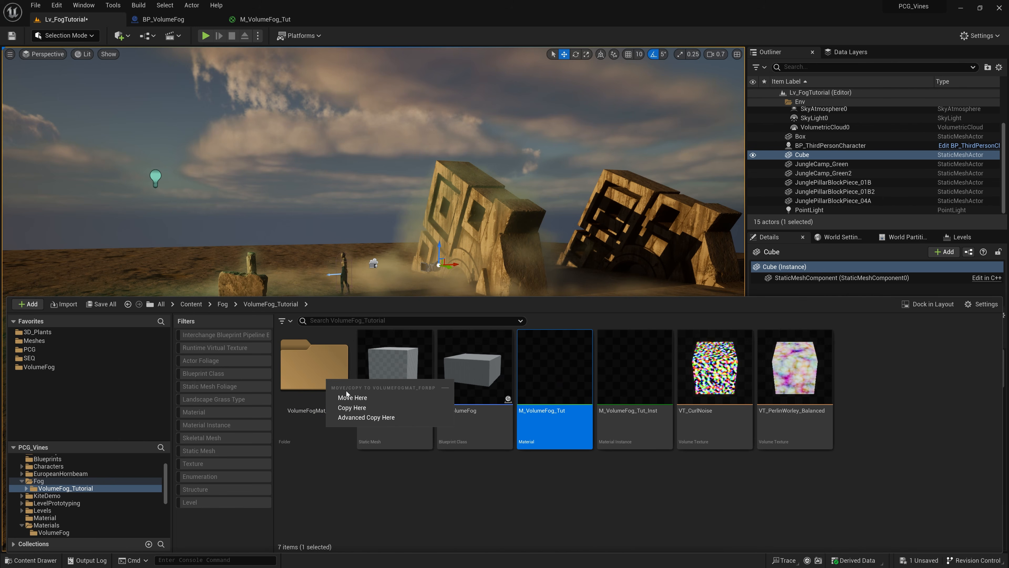
{"action": "left_click", "coordinate": [352, 407]}
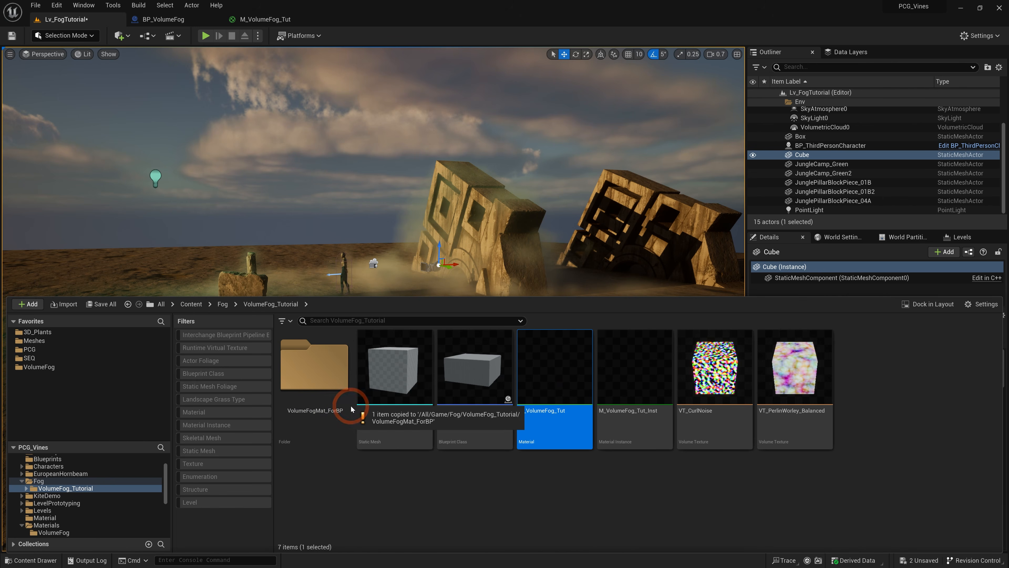
{"action": "double_click", "coordinate": [352, 408]}
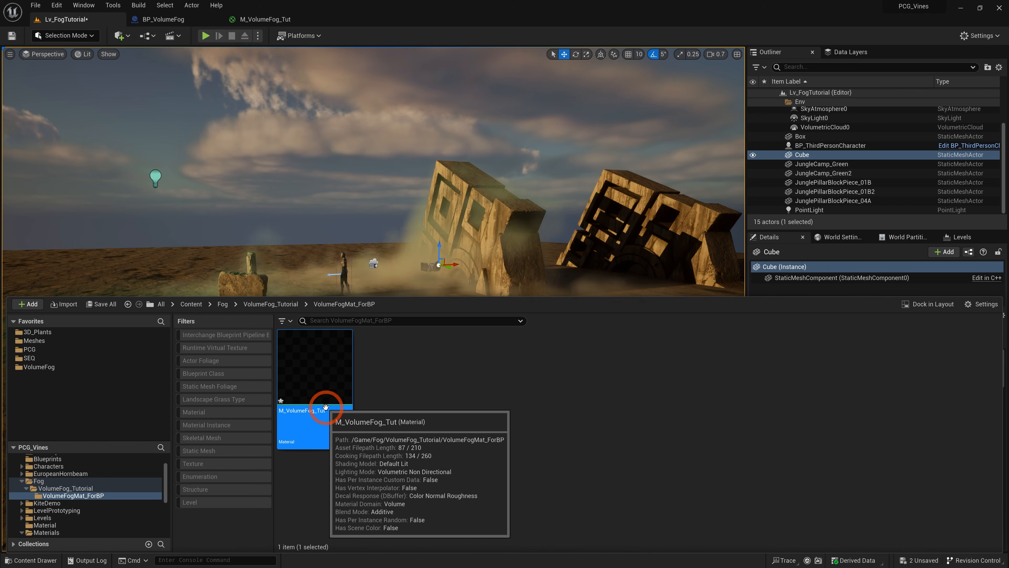
- Rename the copied material in VolumeFogMat_ForBP as M_VF01_Base
{"action": "key", "text": "F2"}
{"action": "key", "text": "Right"}
{"action": "key", "text": "BackSpace"}
{"action": "key", "text": "BackSpace"}
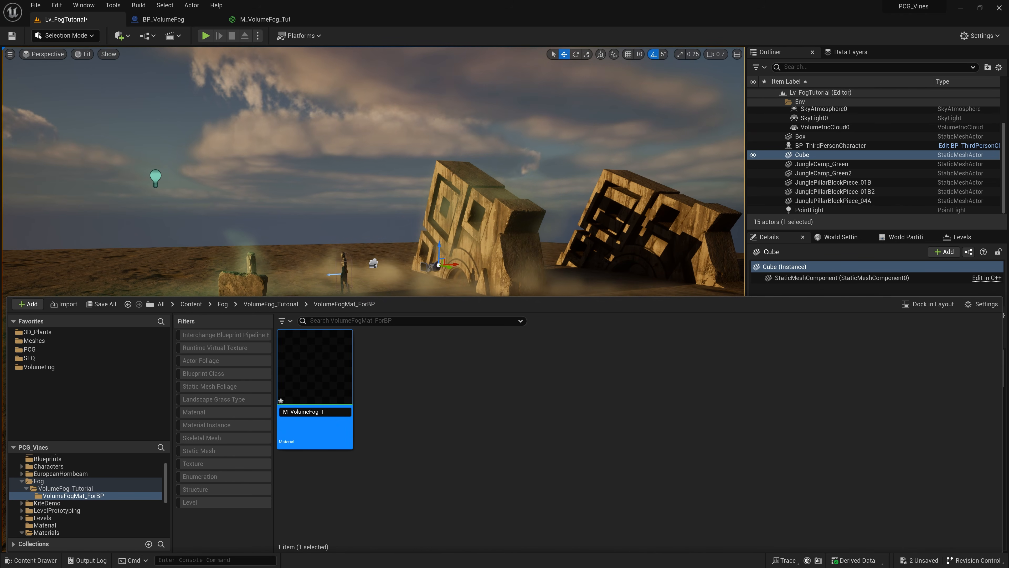
{"action": "key", "text": "BackSpace"}
{"action": "key", "text": "BackSpace"}
{"action": "key", "text": "BackSpace"}
{"action": "key", "text": "BackSpace"}
{"action": "key", "text": "BackSpace"}
{"action": "key", "text": "BackSpace"}
{"action": "key", "text": "BackSpace"}
{"action": "key", "text": "BackSpace"}
{"action": "key", "text": "BackSpace"}
{"action": "key", "text": "BackSpace"}
{"action": "type", "text": "F_Base"}
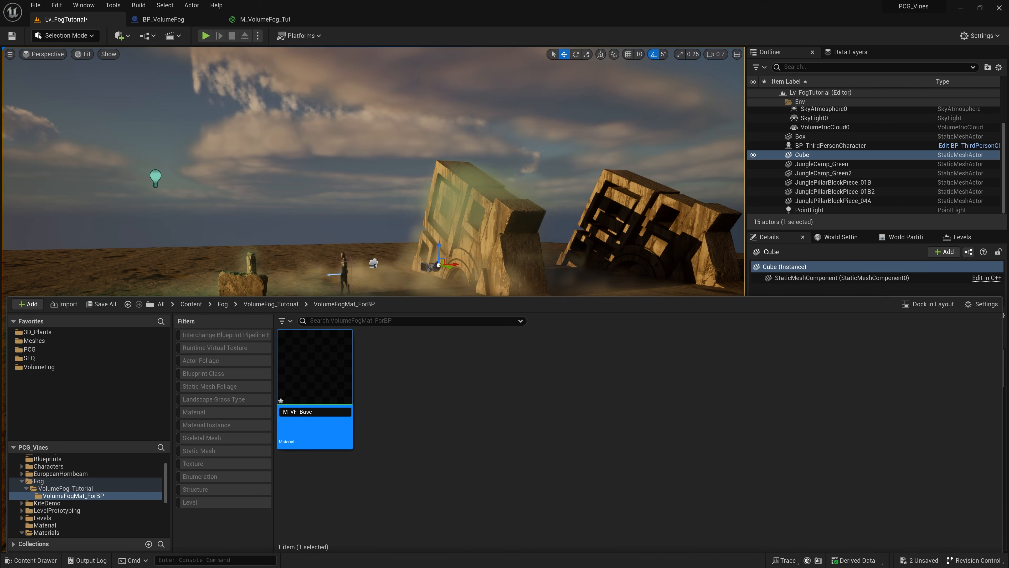
{"action": "key", "text": "Left"}
{"action": "key", "text": "Left"}
{"action": "key", "text": "Left"}
{"action": "key", "text": "Left"}
{"action": "key", "text": "Left"}
{"action": "type", "text": "01"}
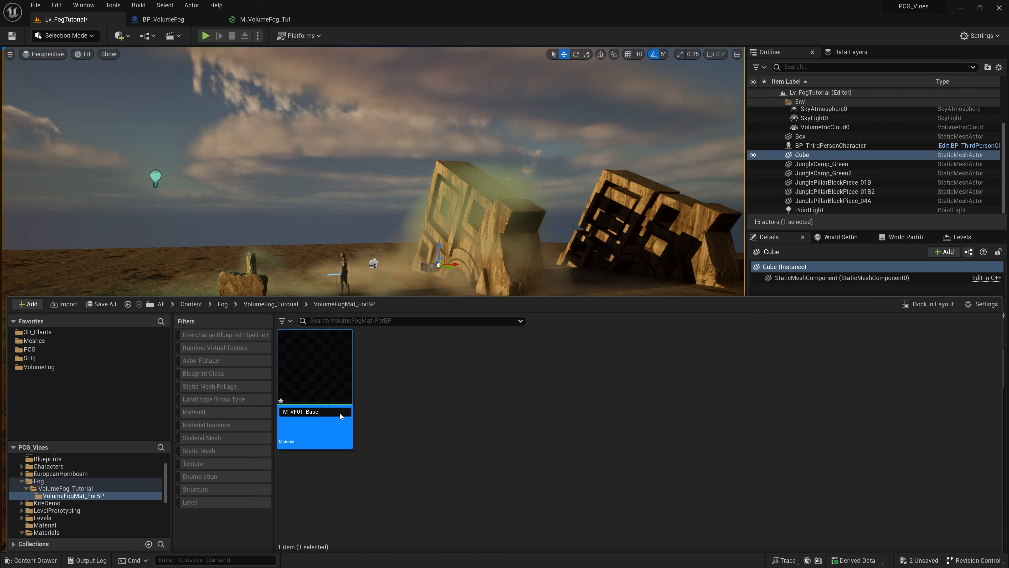
{"action": "key", "text": "Return"}
- Open M_VF01_Base and check the default states of its Use Curl? and Use Distance Fields? switches
{"action": "double_click", "coordinate": [332, 384]}
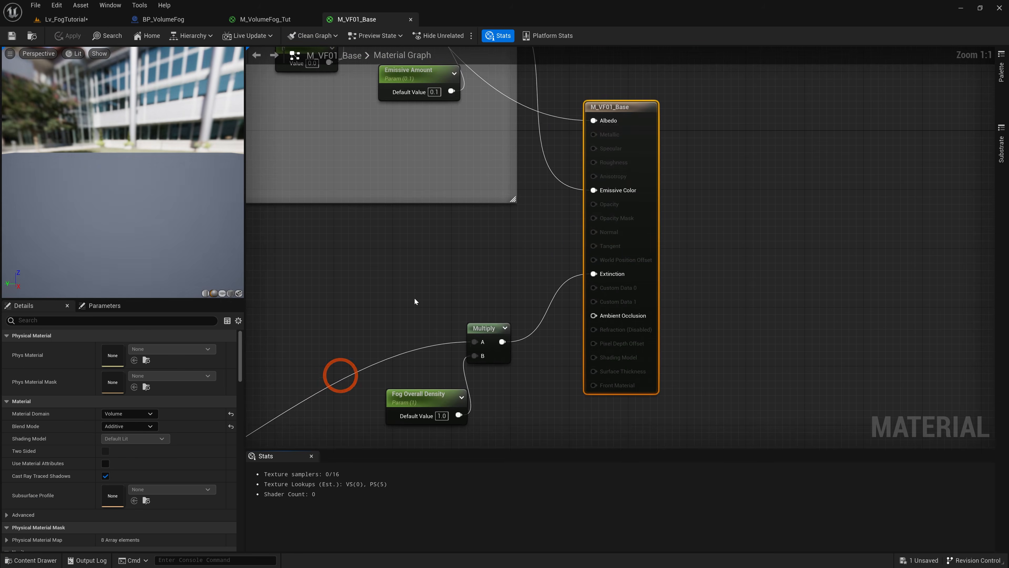
{"action": "scroll", "coordinate": [440, 229], "scroll_direction": "down", "scroll_amount": 3}
{"action": "right_click_drag", "start_coordinate": [373, 231], "coordinate": [488, 277]}
{"action": "scroll", "coordinate": [489, 278], "scroll_direction": "down", "scroll_amount": 3}
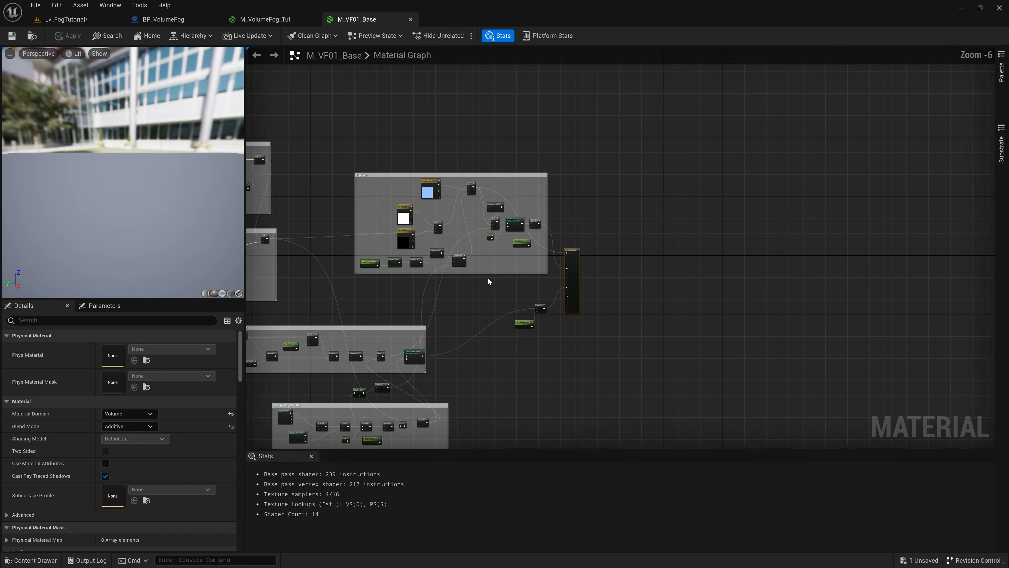
{"action": "right_click_drag", "start_coordinate": [335, 239], "coordinate": [623, 241]}
{"action": "scroll", "coordinate": [289, 223], "scroll_direction": "up", "scroll_amount": 6}
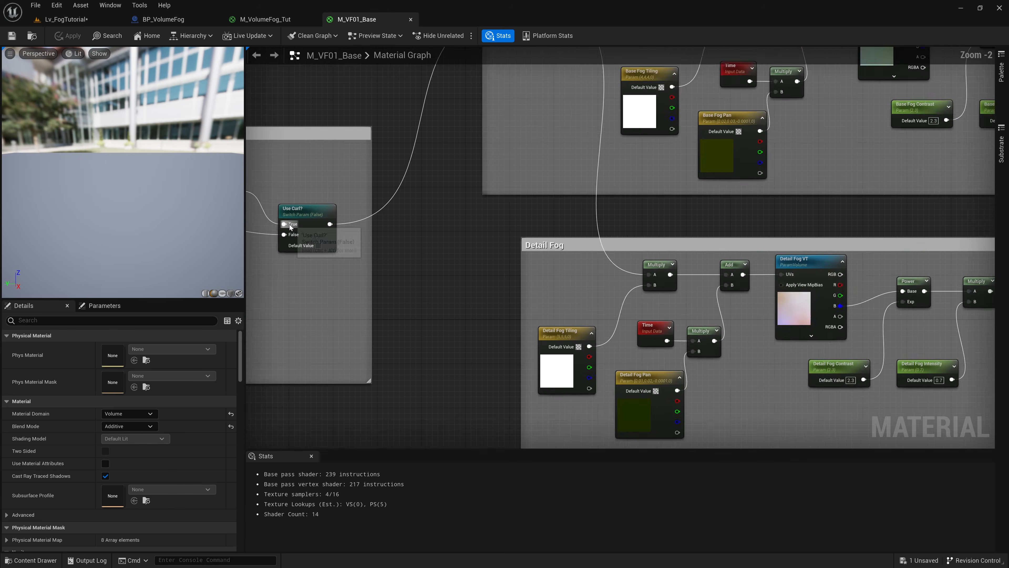
{"action": "right_click_drag", "start_coordinate": [332, 256], "coordinate": [405, 250]}
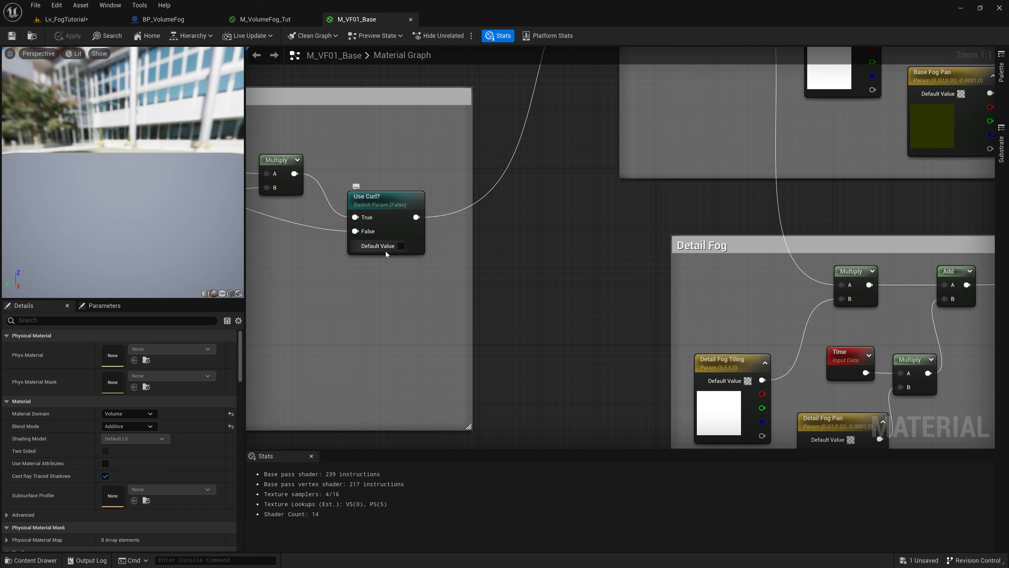
{"action": "scroll", "coordinate": [535, 293], "scroll_direction": "down", "scroll_amount": 5}
{"action": "right_click_drag", "start_coordinate": [890, 328], "coordinate": [463, 254]}
{"action": "right_click_drag", "start_coordinate": [766, 304], "coordinate": [645, 254]}
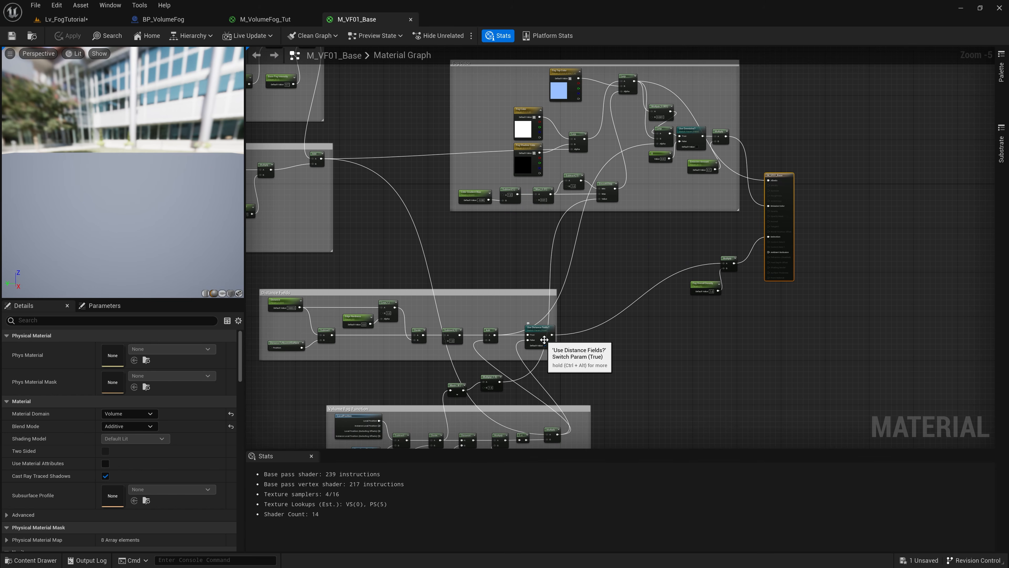
- Close the M_VF01_Base and M_VolumeFog_Tut material editors and return to the level
{"action": "left_click", "coordinate": [411, 19]}
{"action": "left_click", "coordinate": [163, 19]}
{"action": "left_click", "coordinate": [84, 20]}
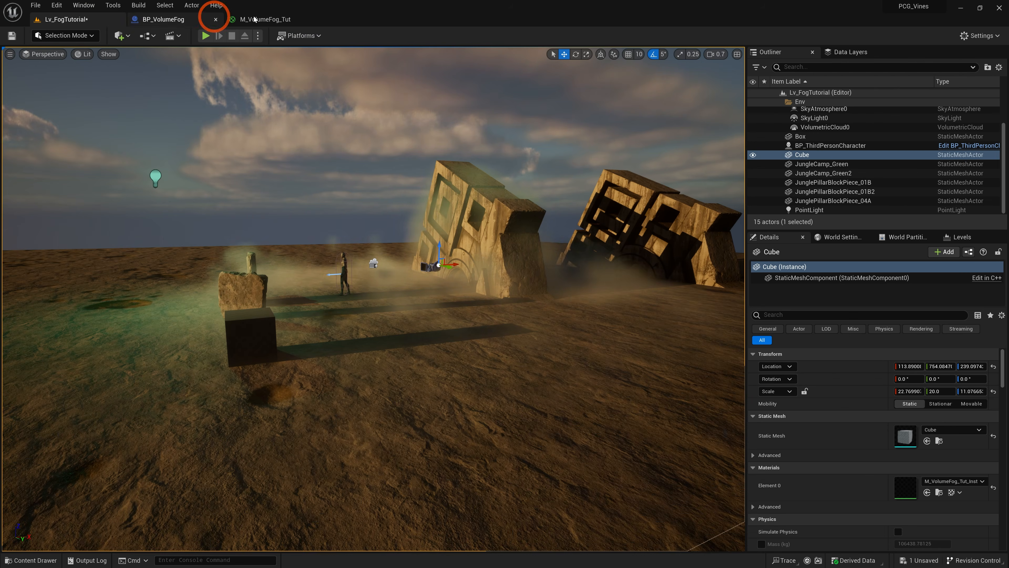
{"action": "left_click", "coordinate": [313, 20]}
- Duplicate M_VF01_Base in the VolumeFogMat_ForBP folder and name the copy M_VF02_Emissive
{"action": "key", "text": "ctrl+space"}
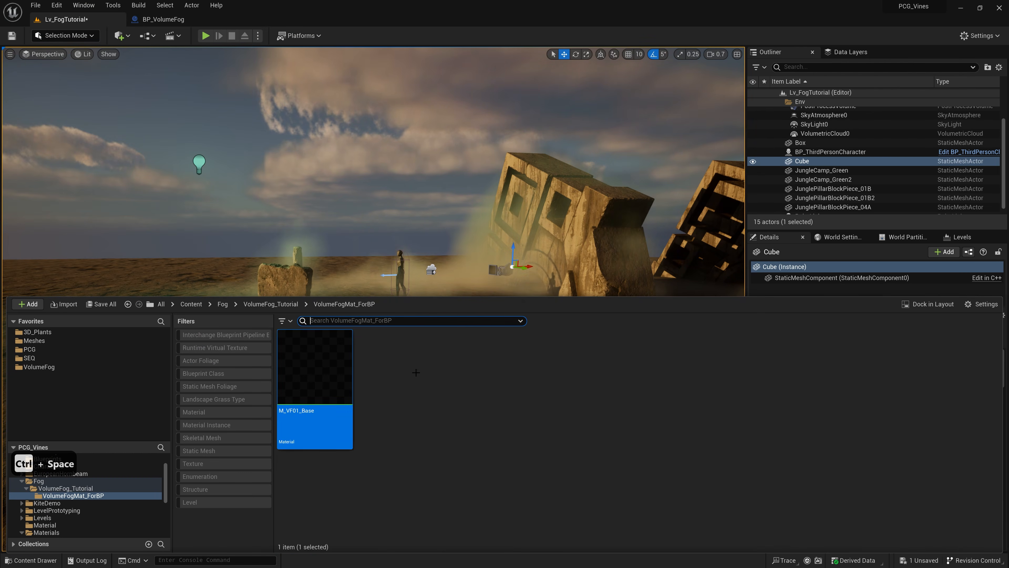
{"action": "right_click", "coordinate": [322, 376]}
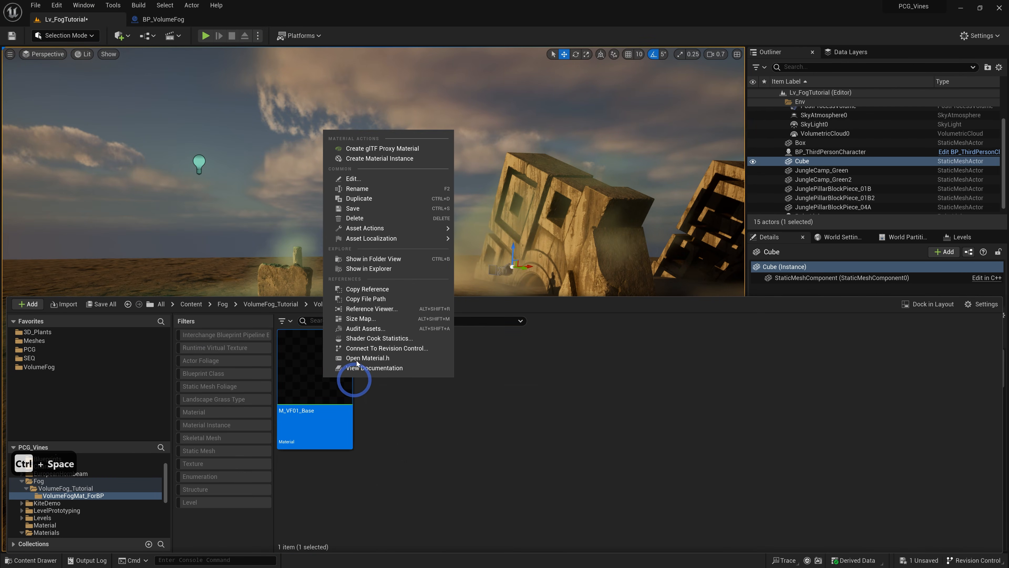
{"action": "left_click", "coordinate": [380, 198]}
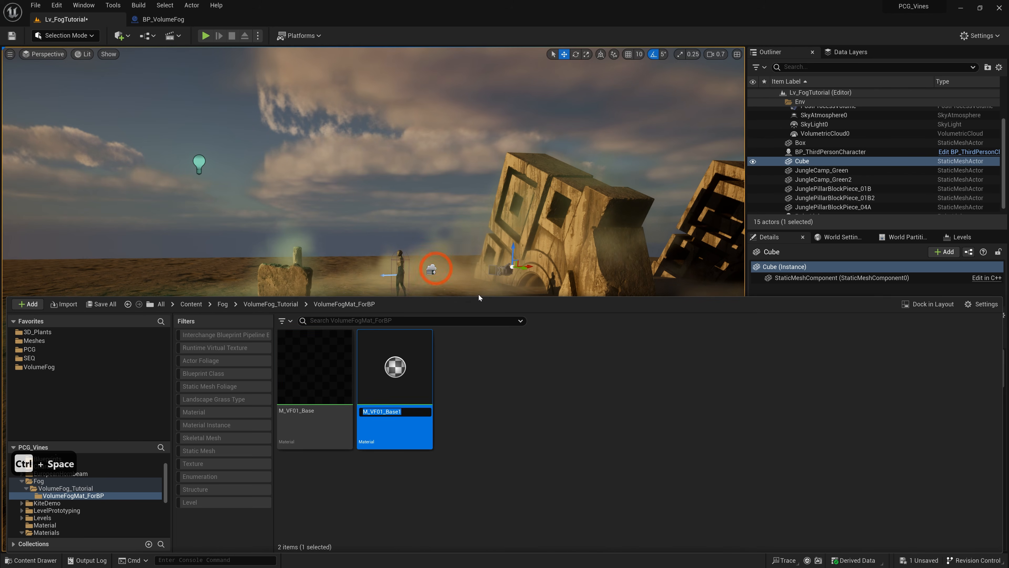
{"action": "key", "text": "BackSpace"}
{"action": "key", "text": "BackSpace"}
{"action": "key", "text": "BackSpace"}
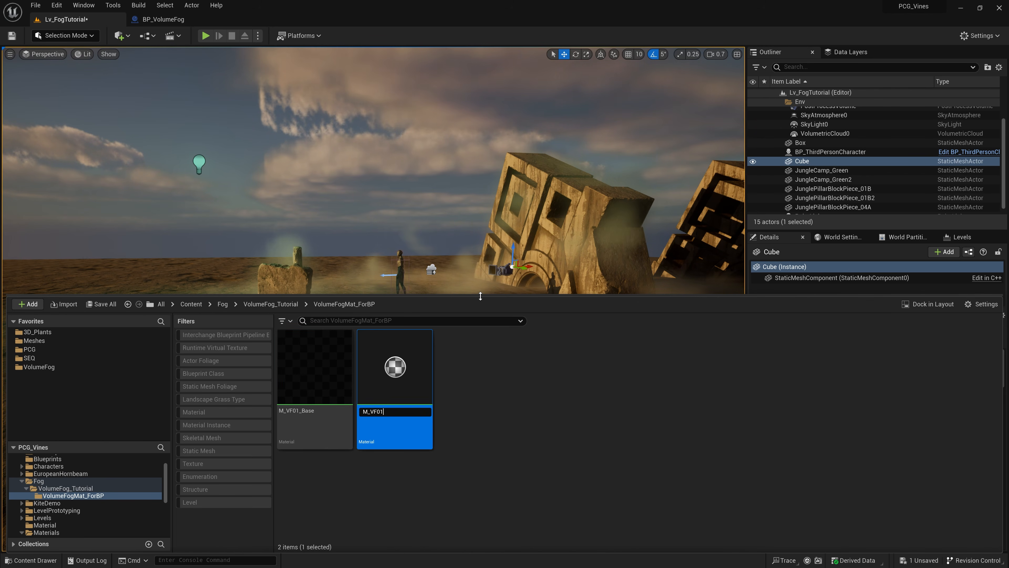
{"action": "key", "text": "BackSpace"}
{"action": "type", "text": "2_"}
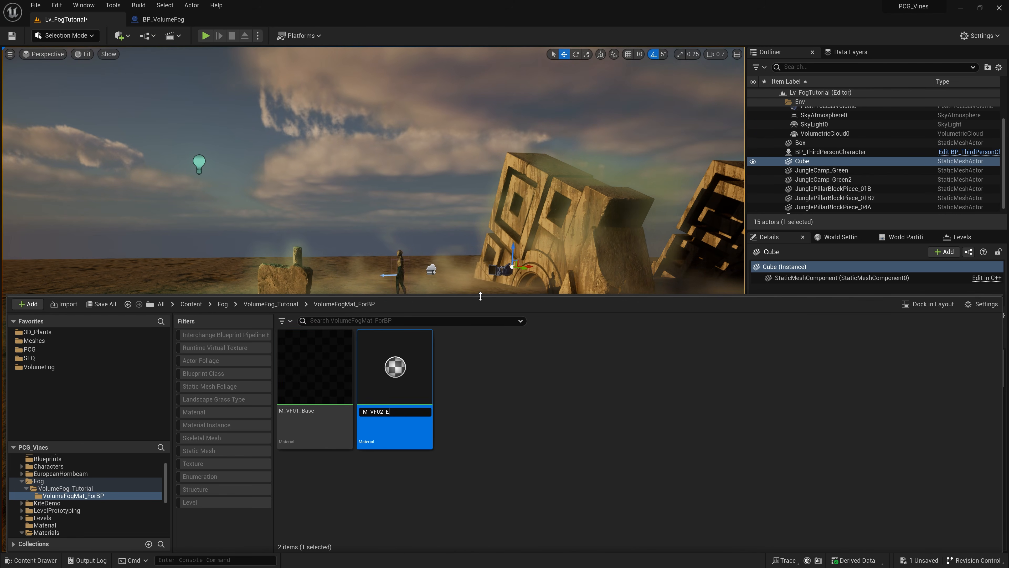
{"action": "type", "text": "Emissive"}
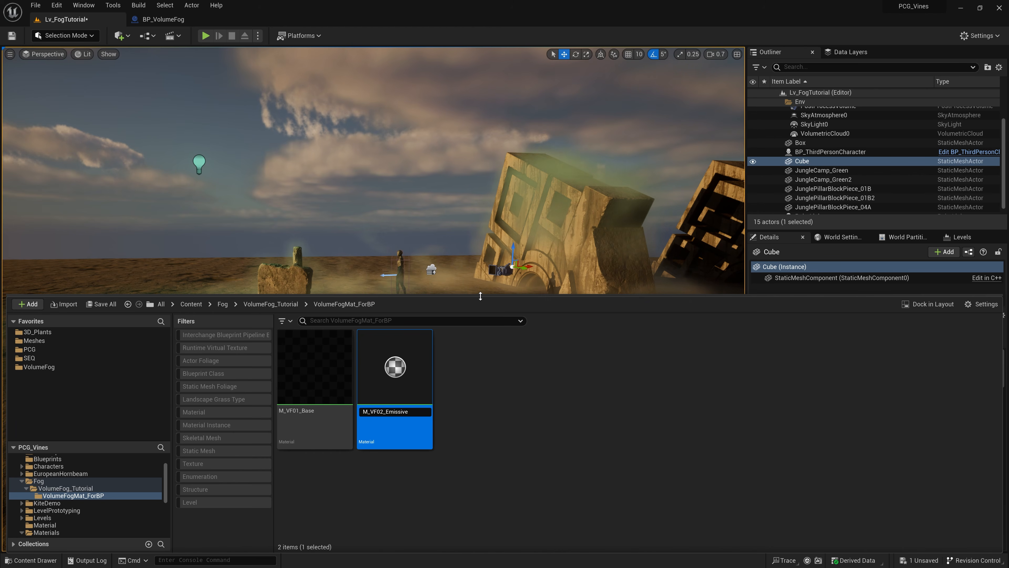
{"action": "key", "text": "Return"}
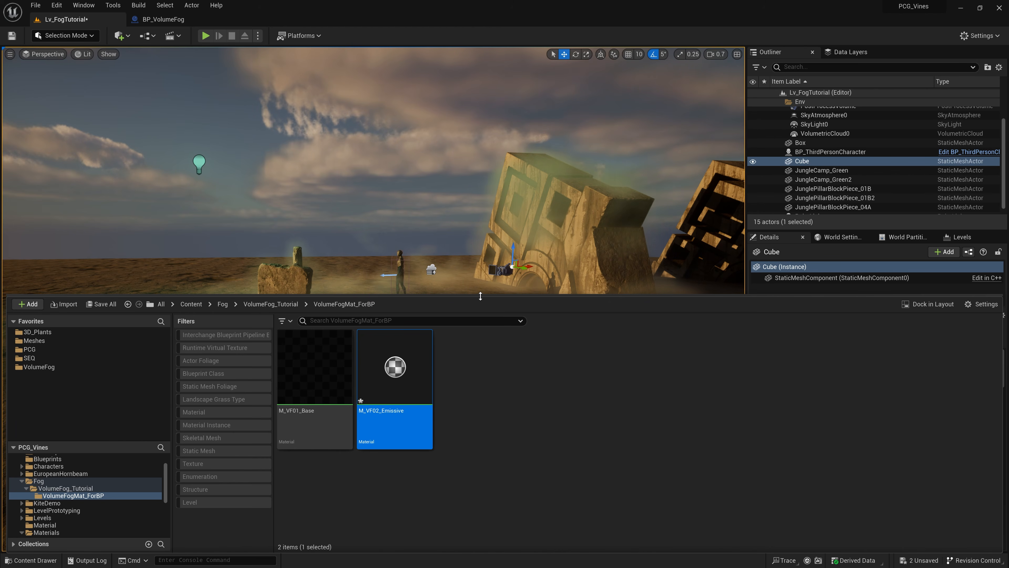
- Open M_VF02_Emissive, enable the default value of its Use Emmisive? switch, and save the material
{"action": "double_click", "coordinate": [408, 375]}
{"action": "right_click_drag", "start_coordinate": [446, 257], "coordinate": [518, 337]}
{"action": "right_click_drag", "start_coordinate": [408, 197], "coordinate": [438, 257]}
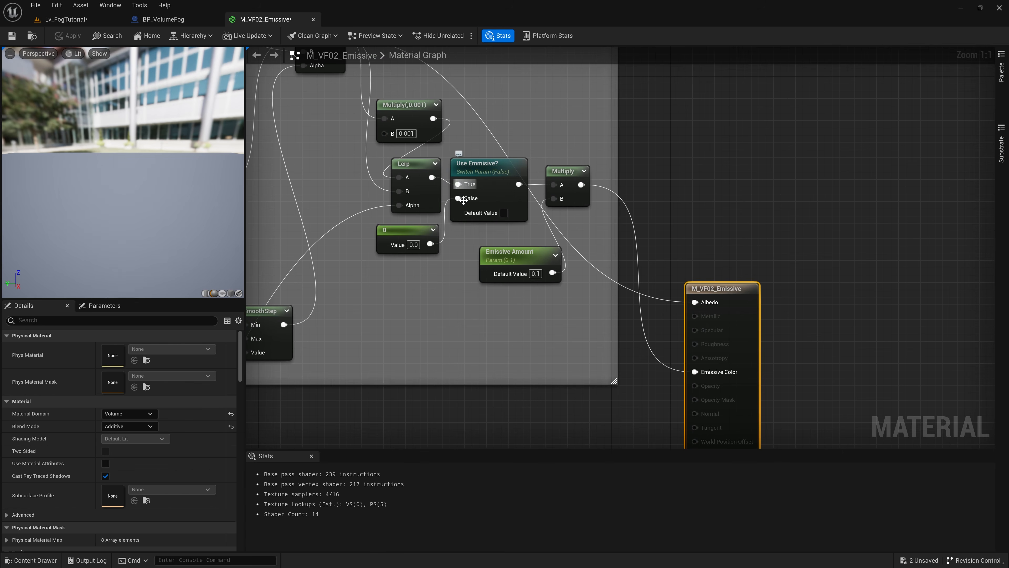
{"action": "left_click", "coordinate": [504, 213]}
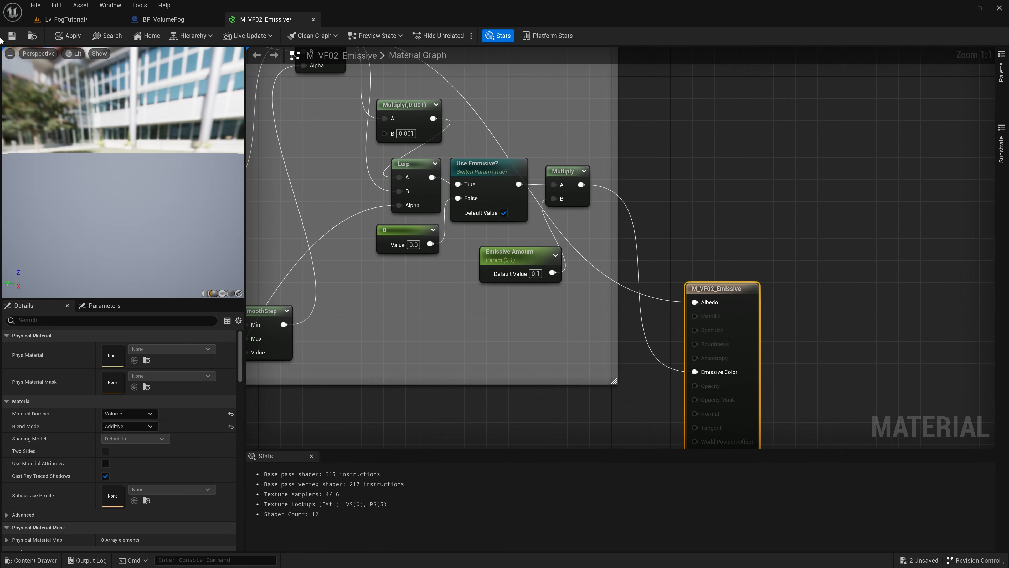
{"action": "left_click", "coordinate": [12, 36]}
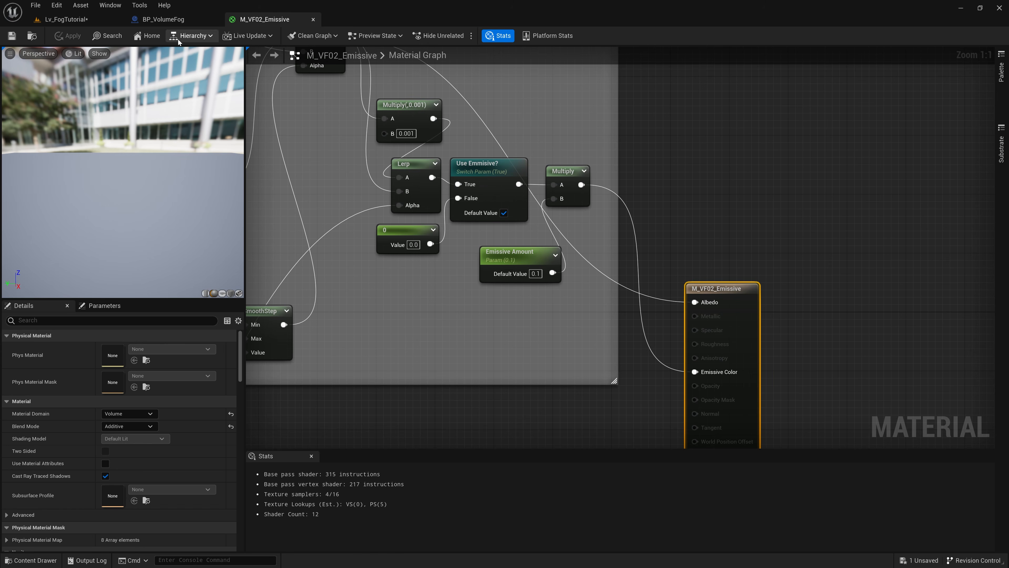
- Return to the level, duplicate M_VF01_Base in VolumeFogMat_ForBP, and name the copy M_VF03_Curly
{"action": "left_click", "coordinate": [106, 19]}
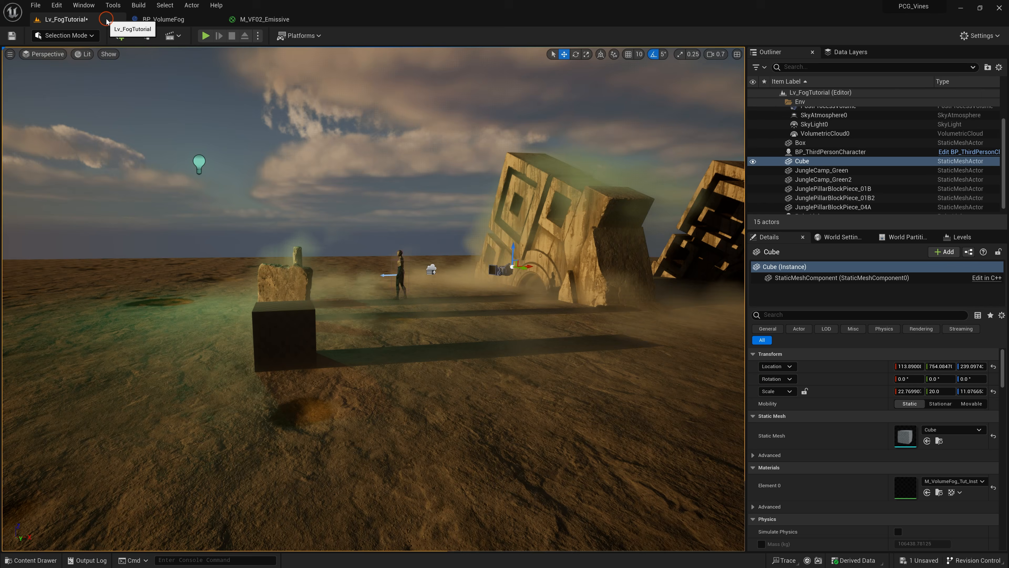
{"action": "key", "text": "ctrl+space"}
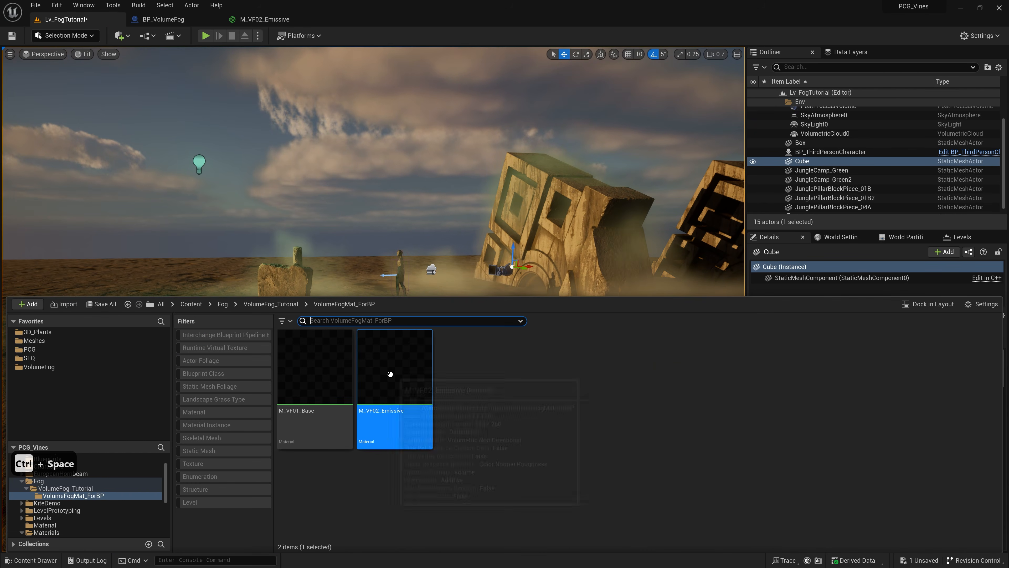
{"action": "left_click", "coordinate": [325, 385]}
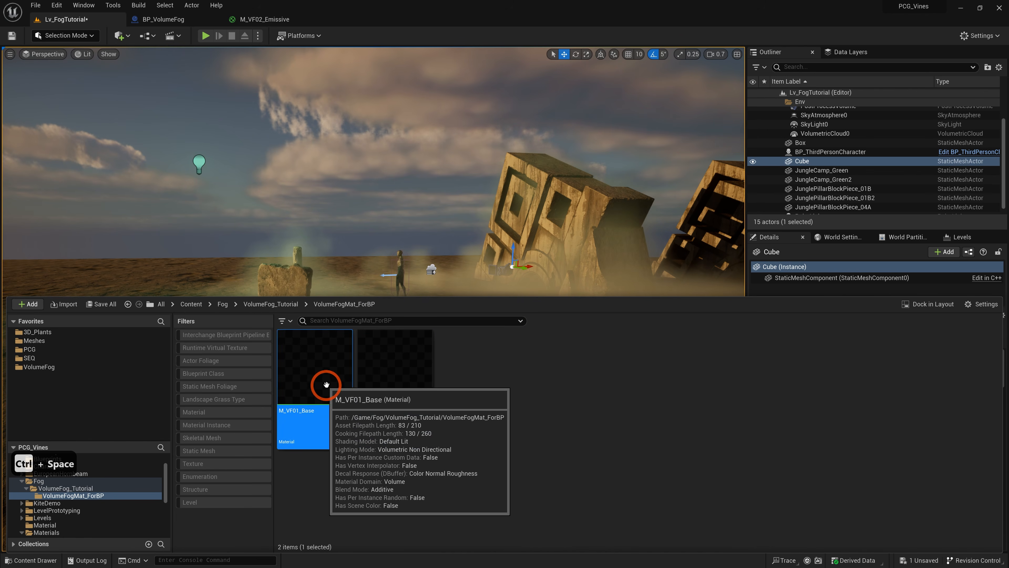
{"action": "key", "text": "ctrl+d"}
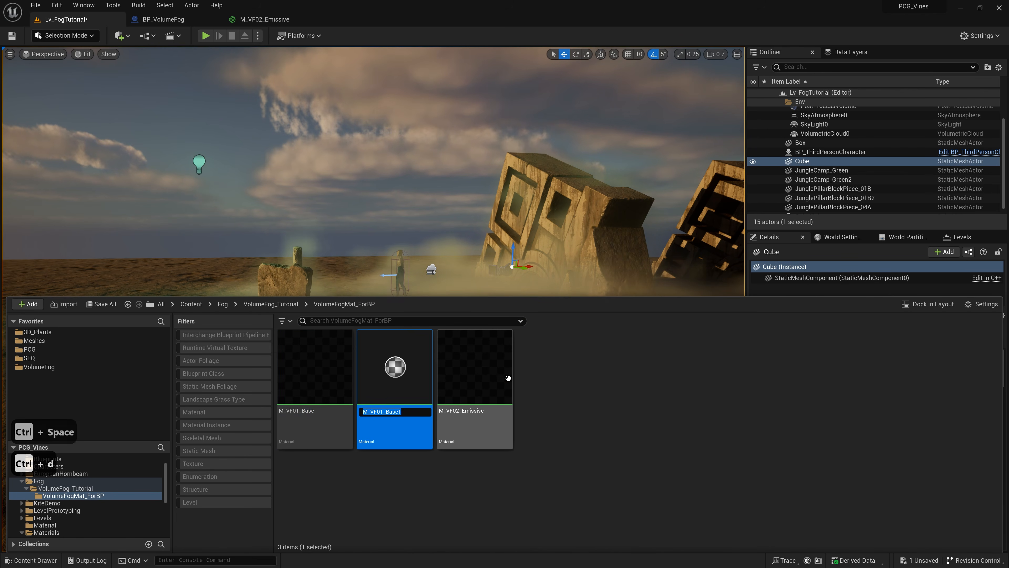
{"action": "key", "text": "BackSpace"}
{"action": "key", "text": "BackSpace"}
{"action": "key", "text": "BackSpace"}
{"action": "key", "text": "BackSpace"}
{"action": "key", "text": "BackSpace"}
{"action": "key", "text": "BackSpace"}
{"action": "key", "text": "BackSpace"}
{"action": "type", "text": "3"}
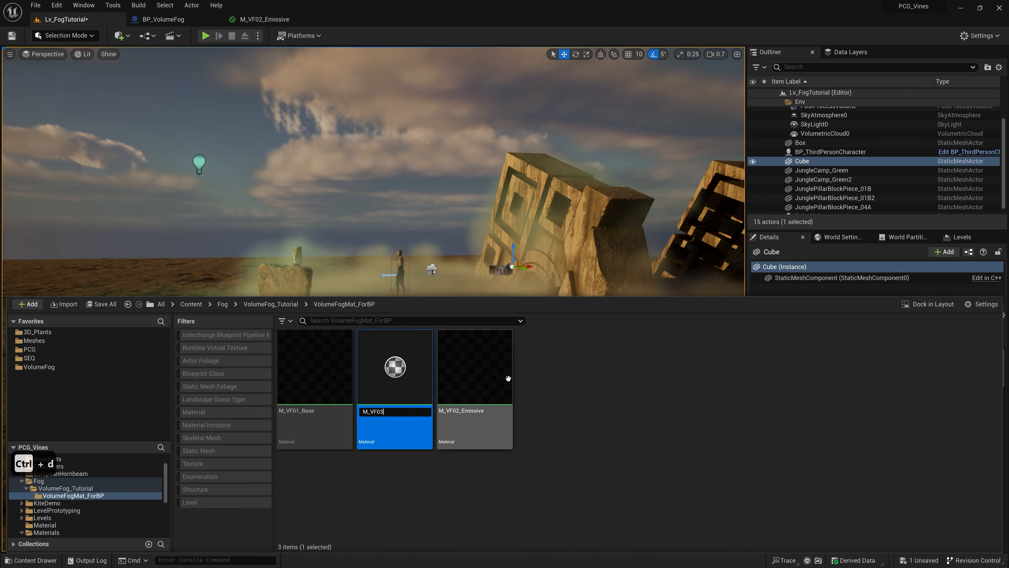
{"action": "type", "text": "_Curly"}
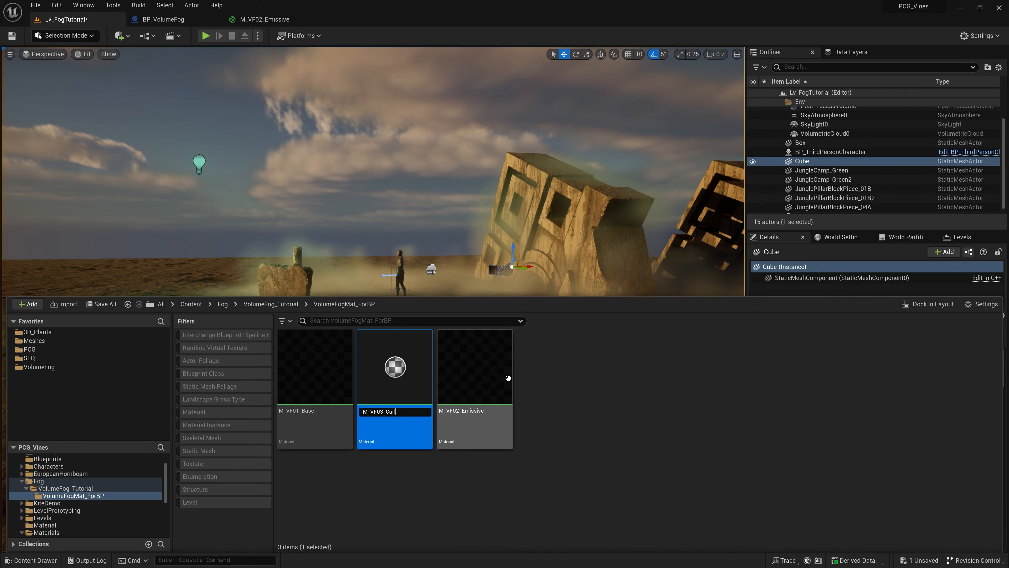
{"action": "key", "text": "Return"}
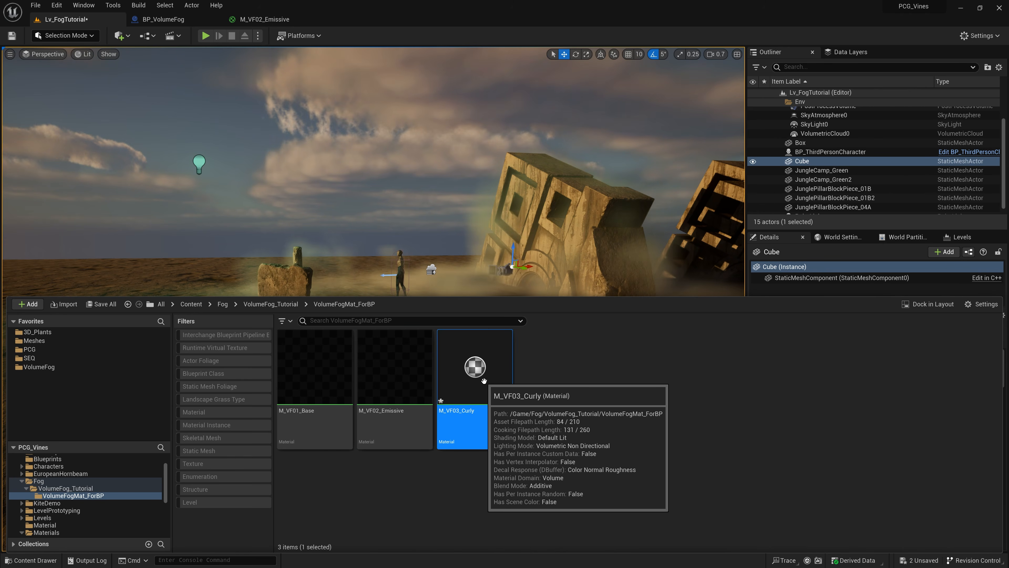
- Open M_VF03_Curly, enable the default value of its Use Curl? switch, and save the material
{"action": "double_click", "coordinate": [480, 378]}
{"action": "scroll", "coordinate": [393, 285], "scroll_direction": "down", "scroll_amount": 2}
{"action": "right_click_drag", "start_coordinate": [344, 284], "coordinate": [496, 325]}
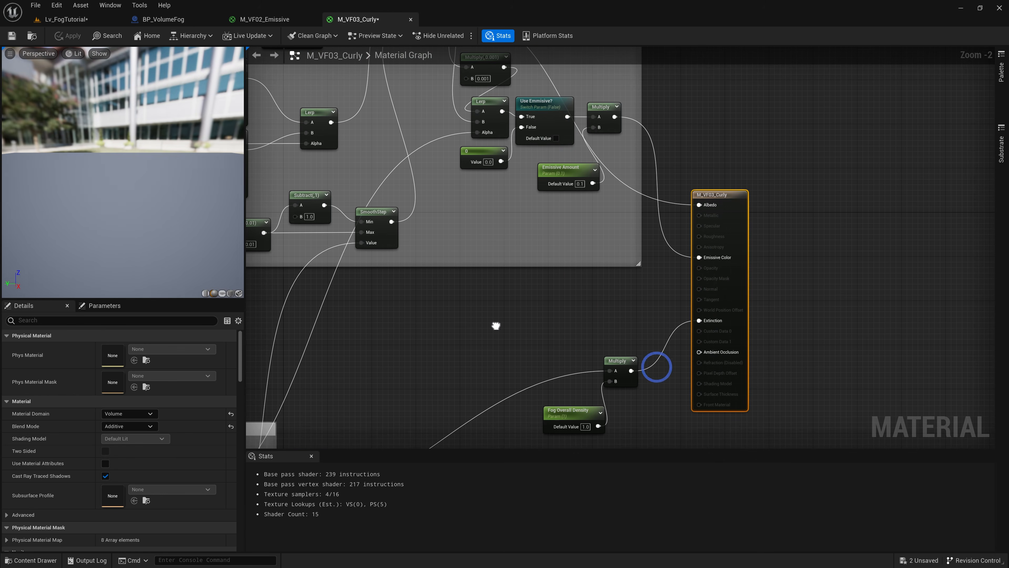
{"action": "scroll", "coordinate": [299, 208], "scroll_direction": "down", "scroll_amount": 3}
{"action": "right_click_drag", "start_coordinate": [299, 203], "coordinate": [594, 211]}
{"action": "right_click_drag", "start_coordinate": [384, 152], "coordinate": [543, 208]}
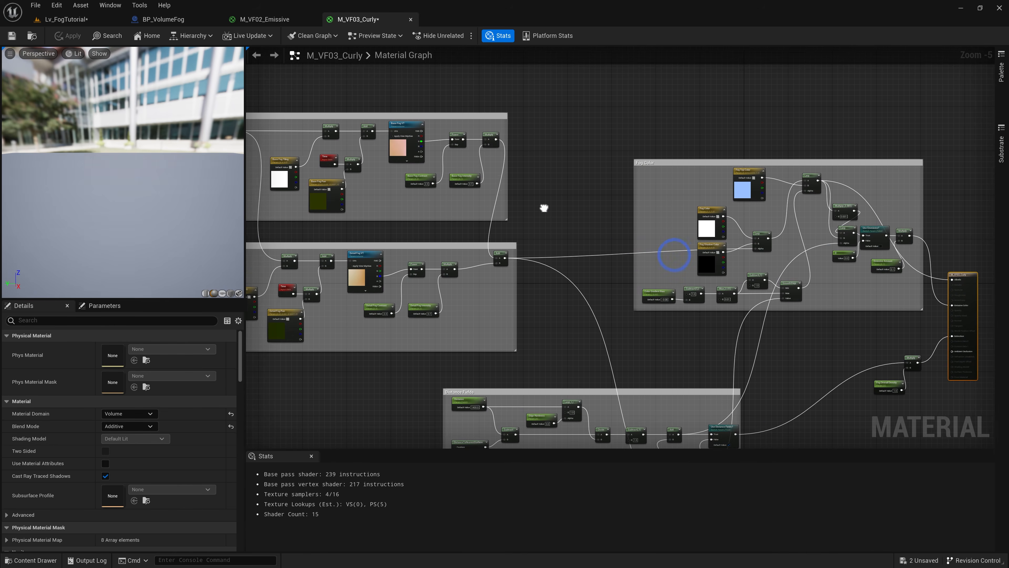
{"action": "right_click_drag", "start_coordinate": [344, 315], "coordinate": [554, 310]}
{"action": "scroll", "coordinate": [358, 274], "scroll_direction": "up", "scroll_amount": 5}
{"action": "right_click_drag", "start_coordinate": [350, 266], "coordinate": [540, 276]}
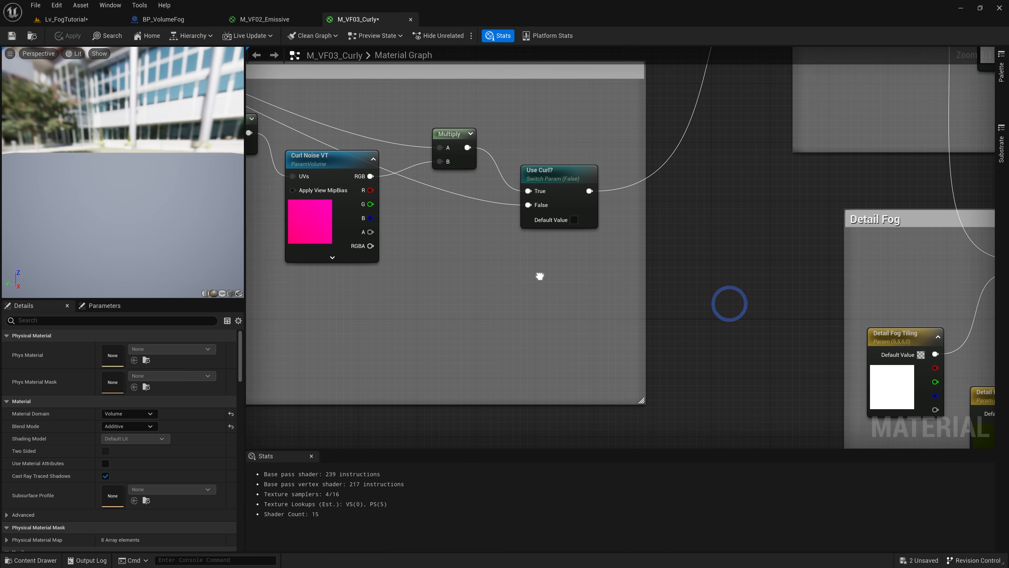
{"action": "left_click", "coordinate": [569, 191]}
{"action": "left_click", "coordinate": [575, 220]}
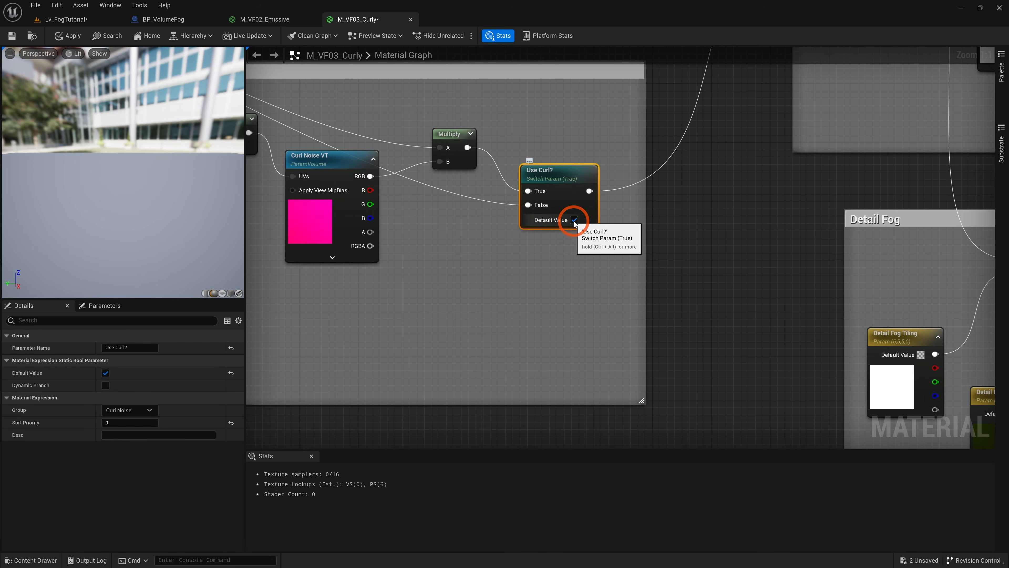
{"action": "left_click", "coordinate": [10, 36]}
- Duplicate M_VF03_Curly in the VolumeFogMat_ForBP folder and name the copy M_VF04_CurlyEmissive
{"action": "key", "text": "ctrl+space"}
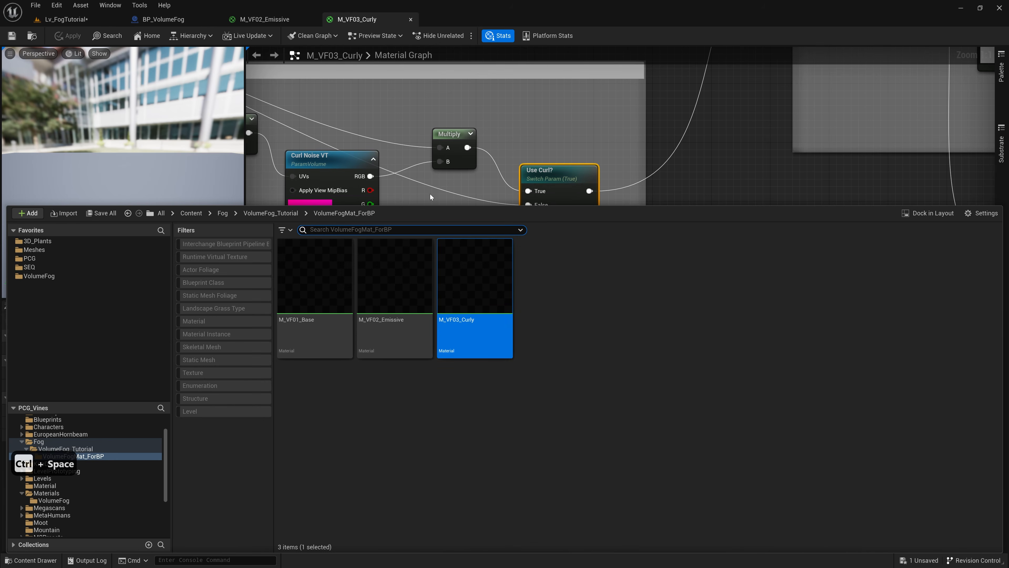
{"action": "left_click", "coordinate": [318, 300]}
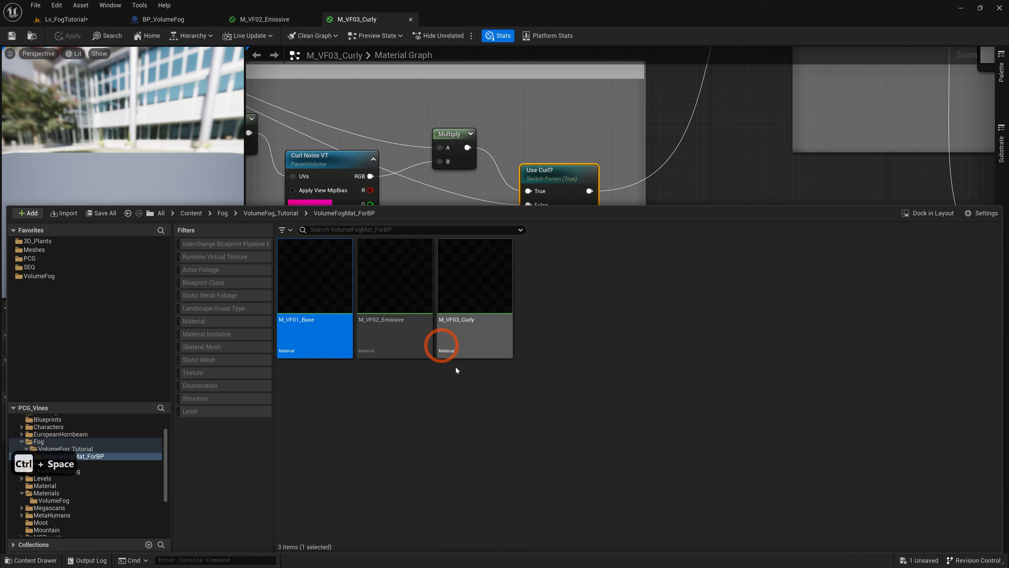
{"action": "left_click", "coordinate": [457, 301]}
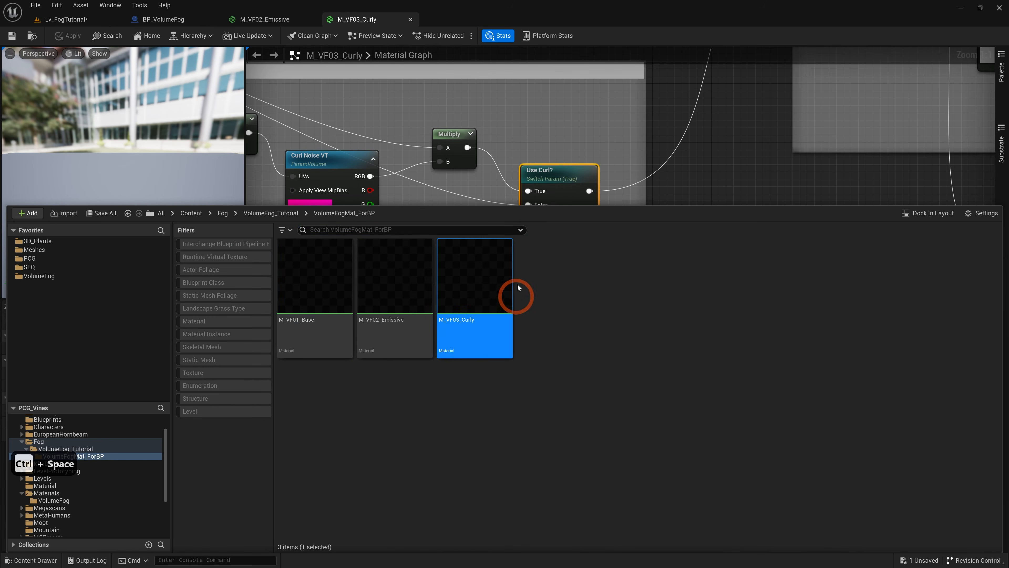
{"action": "key", "text": "ctrl+d"}
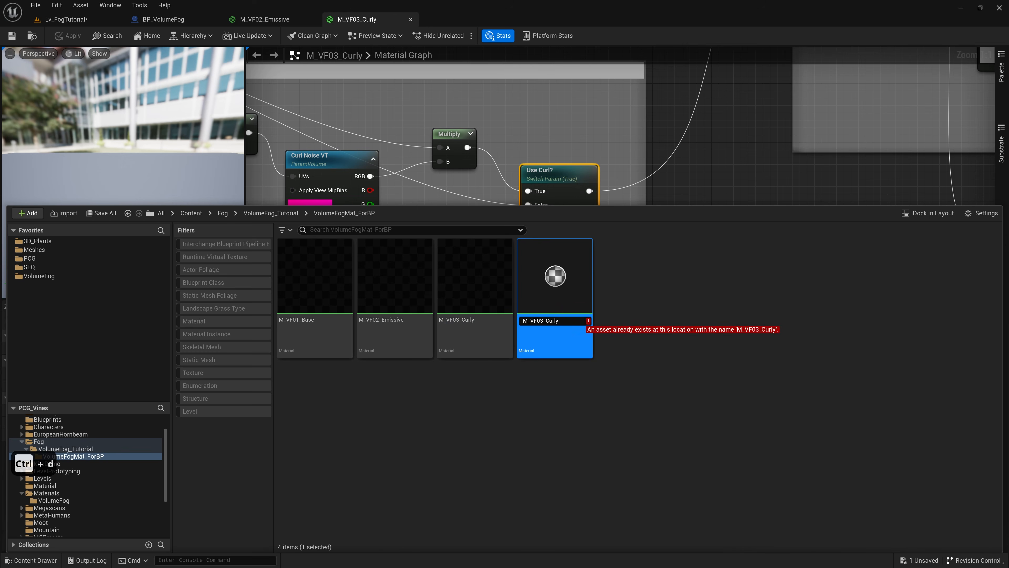
{"action": "type", "text": "Emissive"}
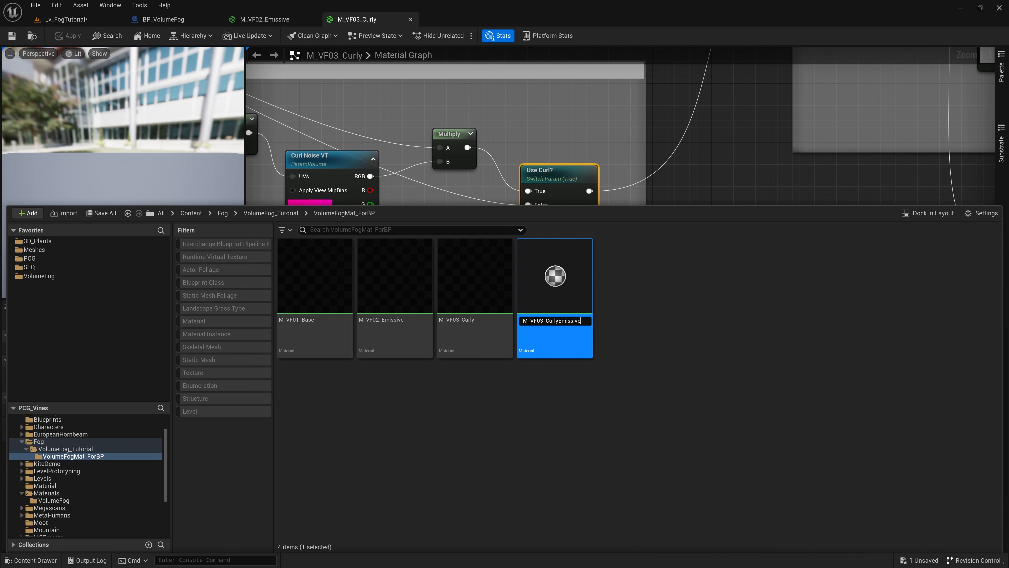
{"action": "key", "text": "Return"}
{"action": "key", "text": "F2"}
{"action": "left_click", "coordinate": [545, 321]}
{"action": "key", "text": "BackSpace"}
{"action": "type", "text": "5"}
{"action": "key", "text": "Return"}
- Open M_VF04_CurlyEmissive and enable the default value of its Use Emmisive? switch
{"action": "double_click", "coordinate": [561, 281]}
{"action": "right_click_drag", "start_coordinate": [480, 214], "coordinate": [517, 343]}
{"action": "scroll", "coordinate": [384, 215], "scroll_direction": "down", "scroll_amount": 4}
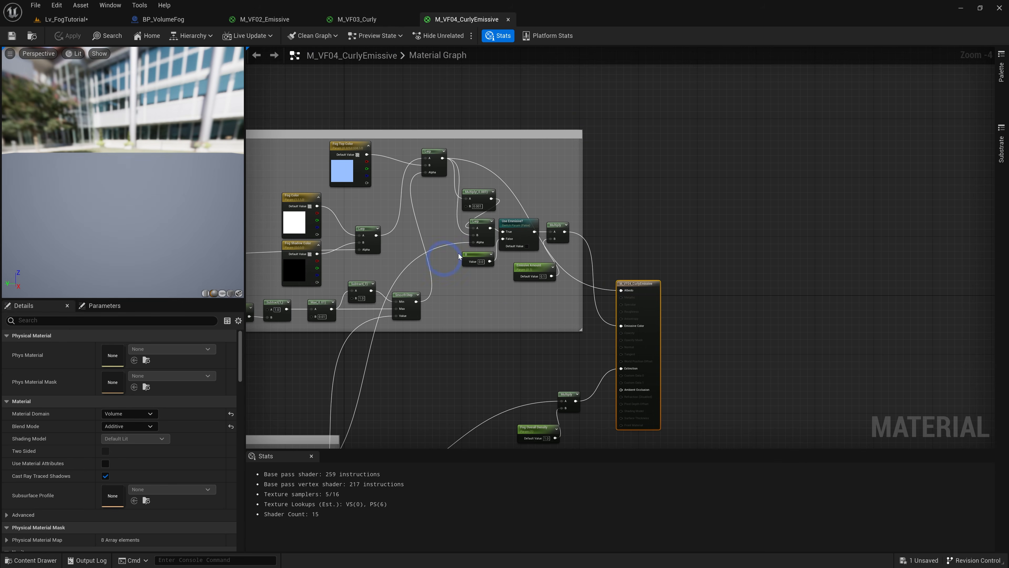
{"action": "scroll", "coordinate": [526, 251], "scroll_direction": "up", "scroll_amount": 4}
{"action": "left_click", "coordinate": [526, 246]}
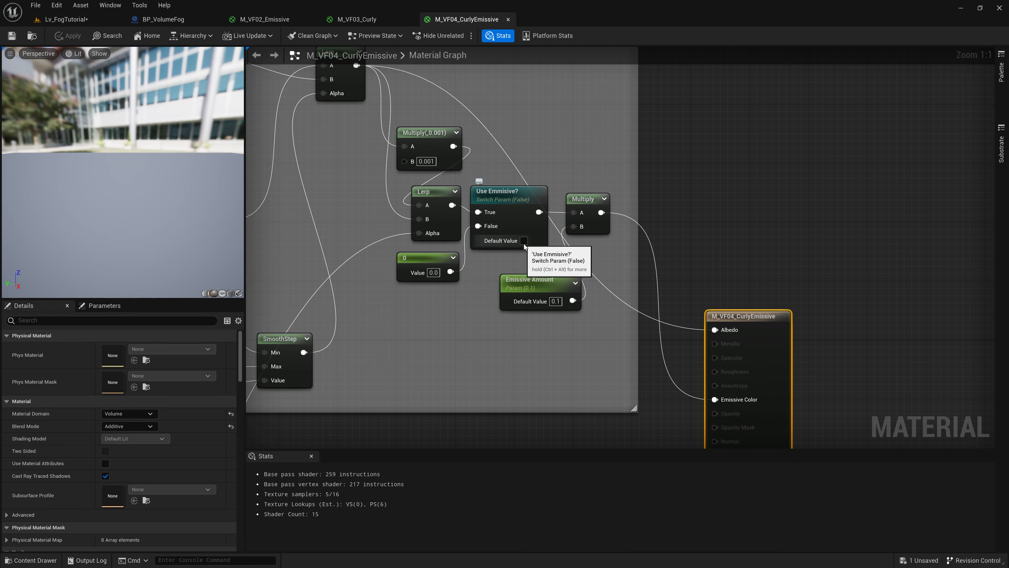
- Check the Use Curl? switch's default state in M_VF04_CurlyEmissive and save the material
{"action": "scroll", "coordinate": [525, 249], "scroll_direction": "down", "scroll_amount": 3}
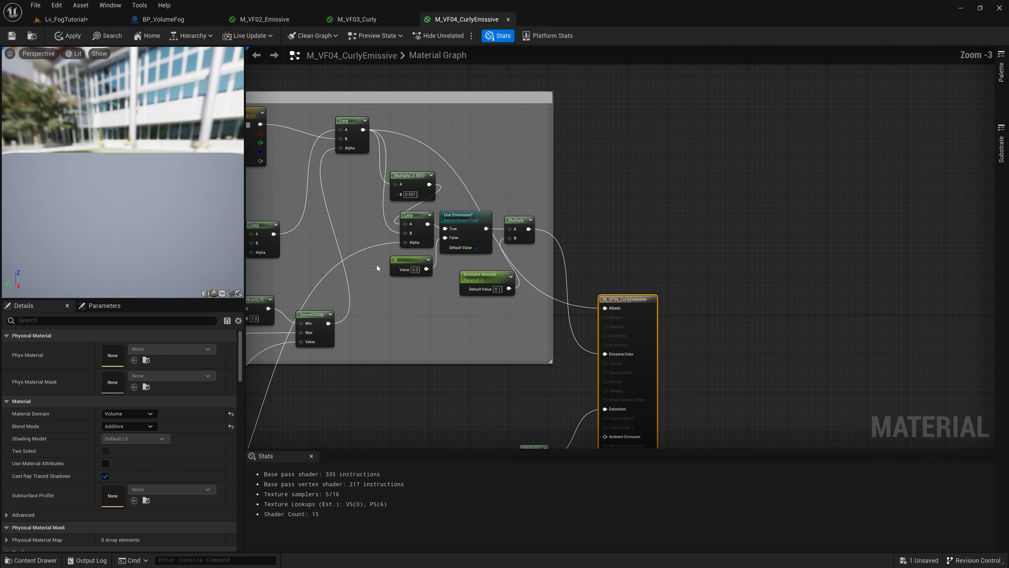
{"action": "right_click_drag", "start_coordinate": [288, 227], "coordinate": [550, 214]}
{"action": "scroll", "coordinate": [449, 219], "scroll_direction": "down", "scroll_amount": 3}
{"action": "right_click_drag", "start_coordinate": [449, 219], "coordinate": [493, 214]}
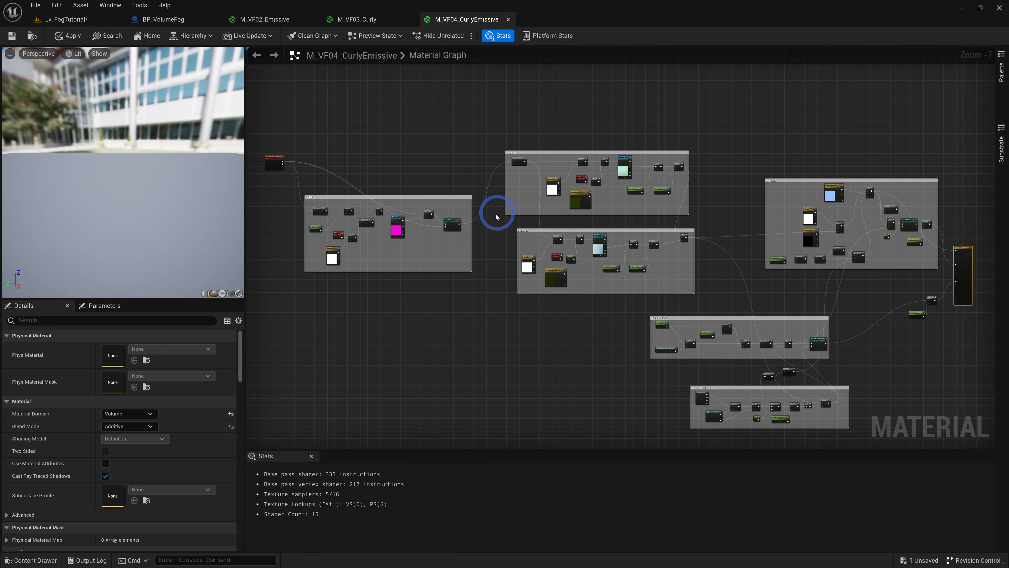
{"action": "scroll", "coordinate": [440, 226], "scroll_direction": "up", "scroll_amount": 5}
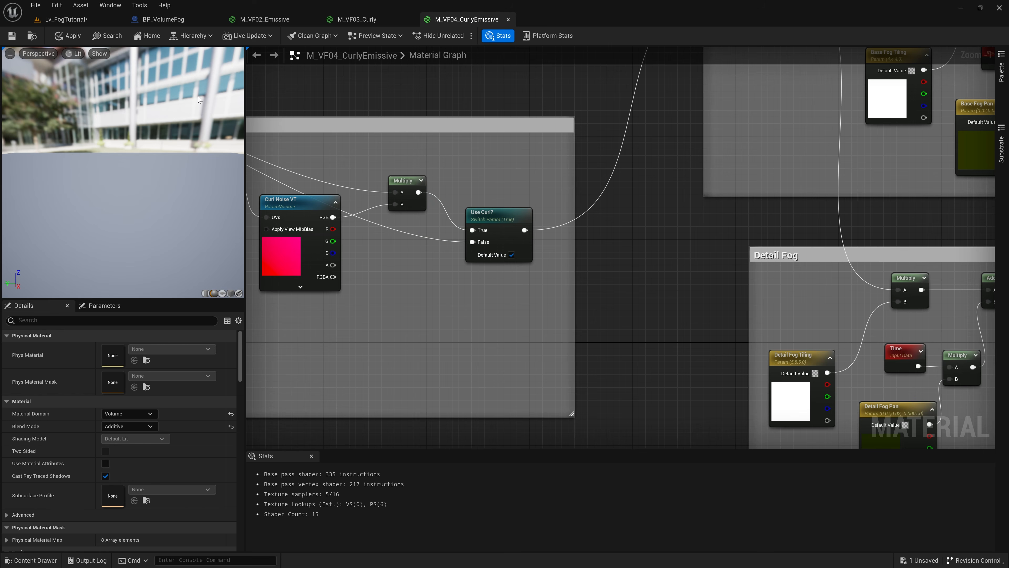
{"action": "left_click", "coordinate": [12, 36]}
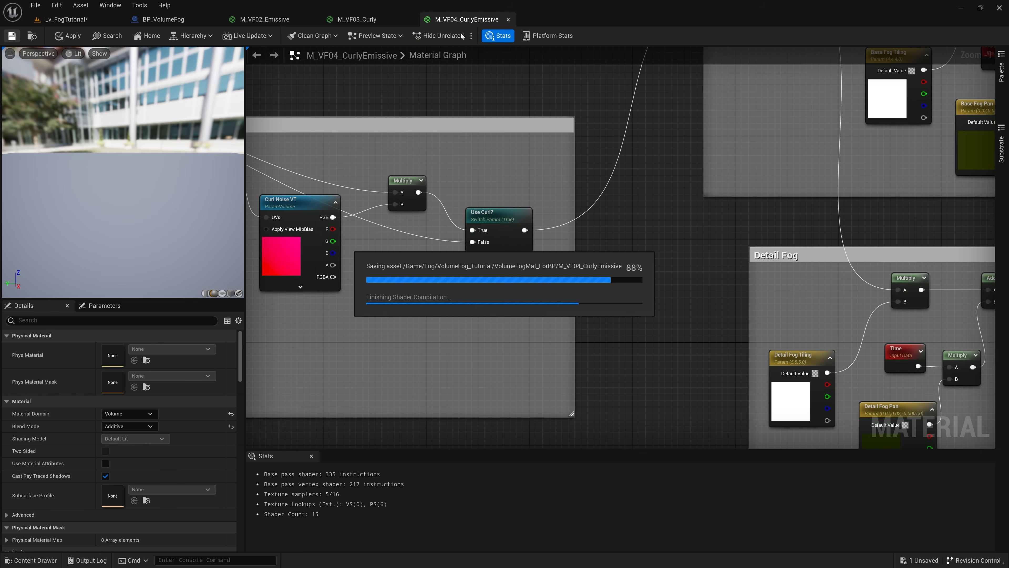
- Switch to the BP_VolumeFog Blueprint and browse through VolumeFog_Tutorial to the variant materials in VolumeFogMat_ForBP
{"action": "left_click", "coordinate": [392, 18]}
{"action": "key", "text": "ctrl+space"}
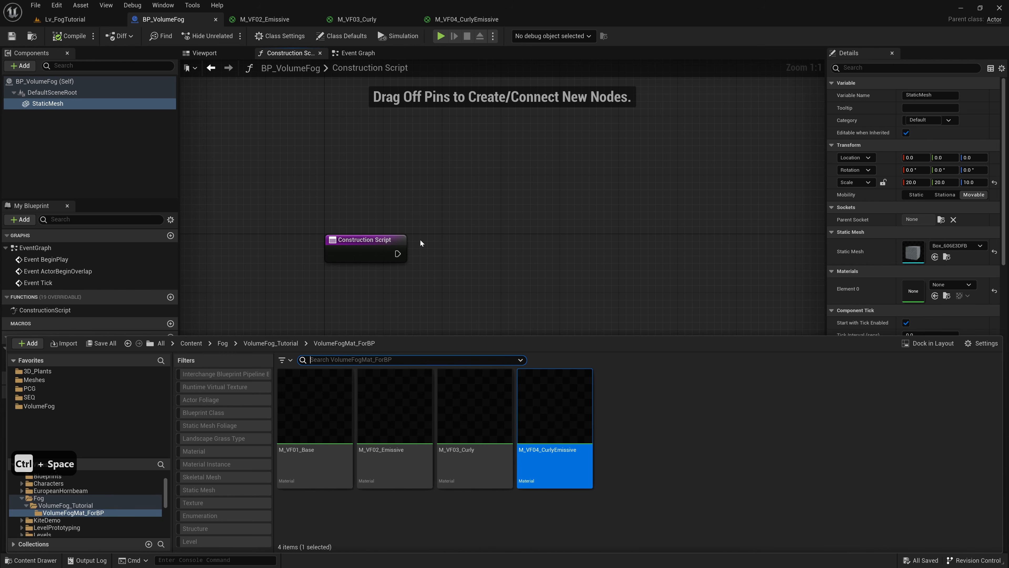
{"action": "left_click", "coordinate": [271, 343]}
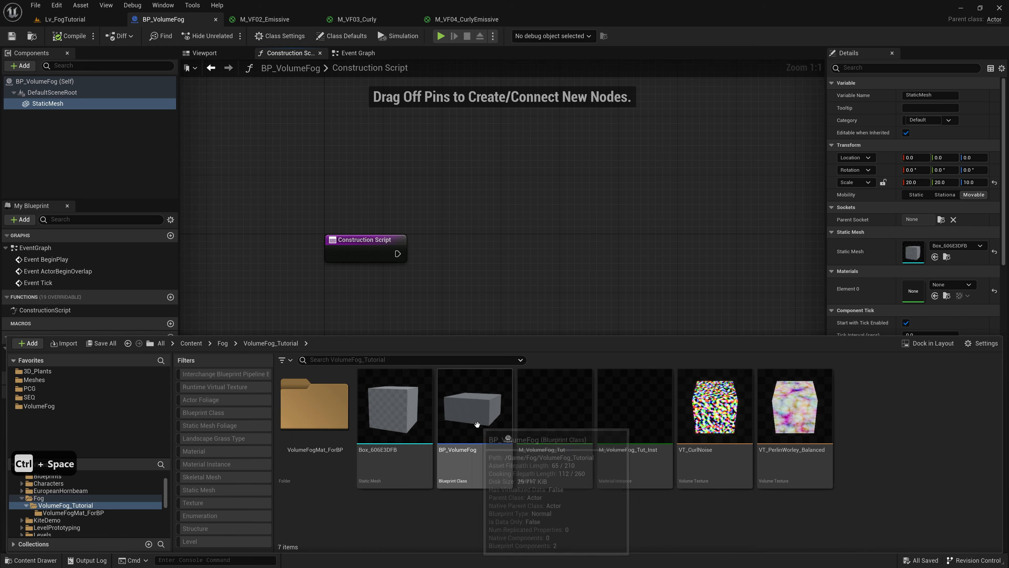
{"action": "double_click", "coordinate": [327, 428]}
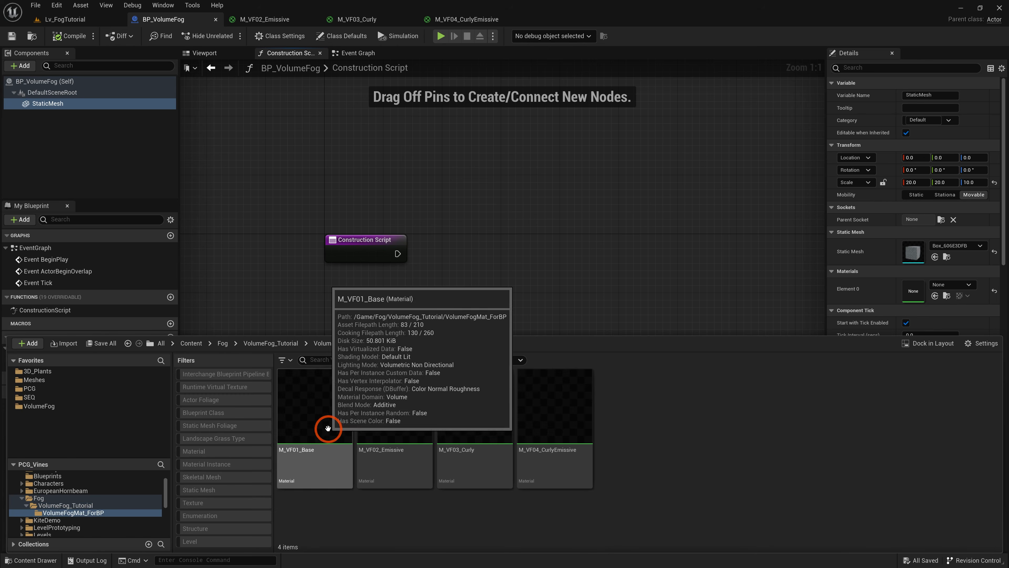
- Create an Enumeration asset named Enum_VF_Mat in the VolumeFogMat_ForBP folder
{"action": "right_click", "coordinate": [659, 446]}
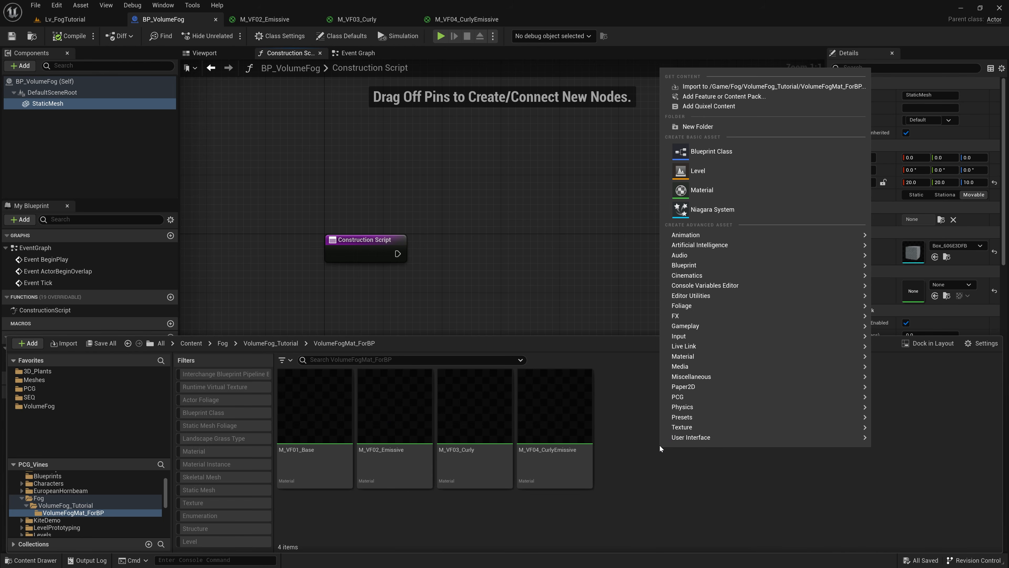
{"action": "type", "text": "e"}
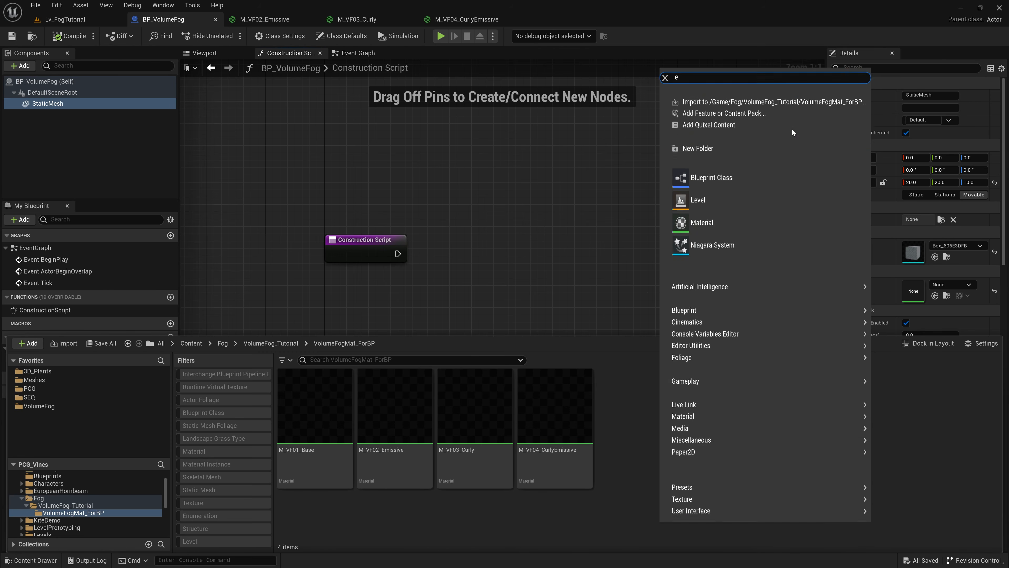
{"action": "type", "text": "num"}
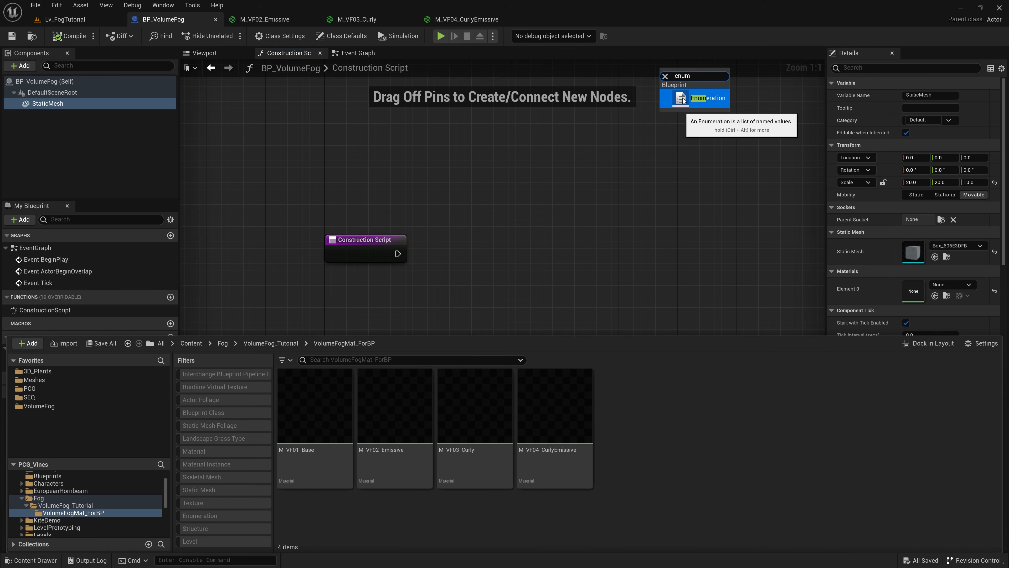
{"action": "left_click", "coordinate": [705, 100]}
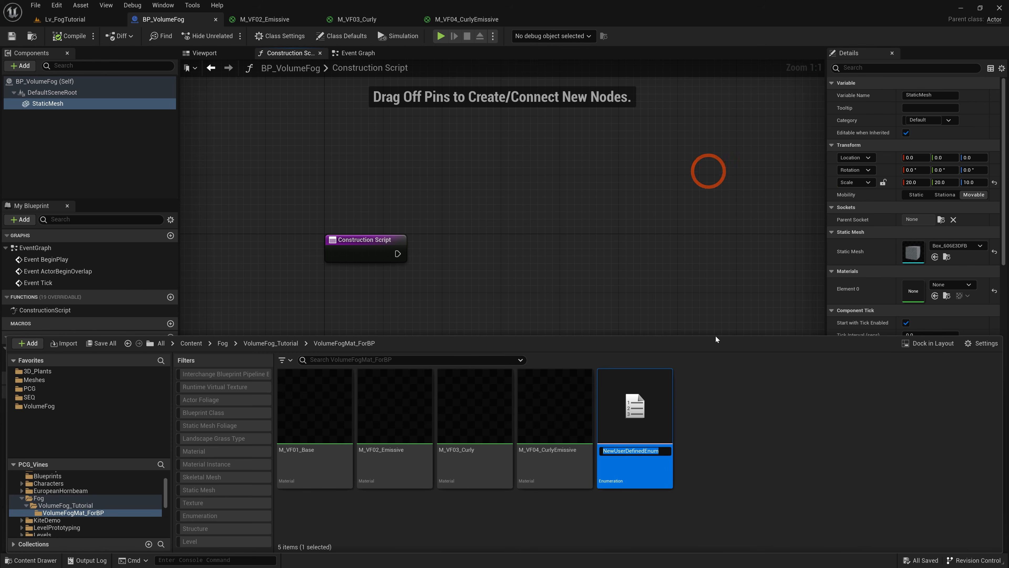
{"action": "type", "text": "Enum_V"}
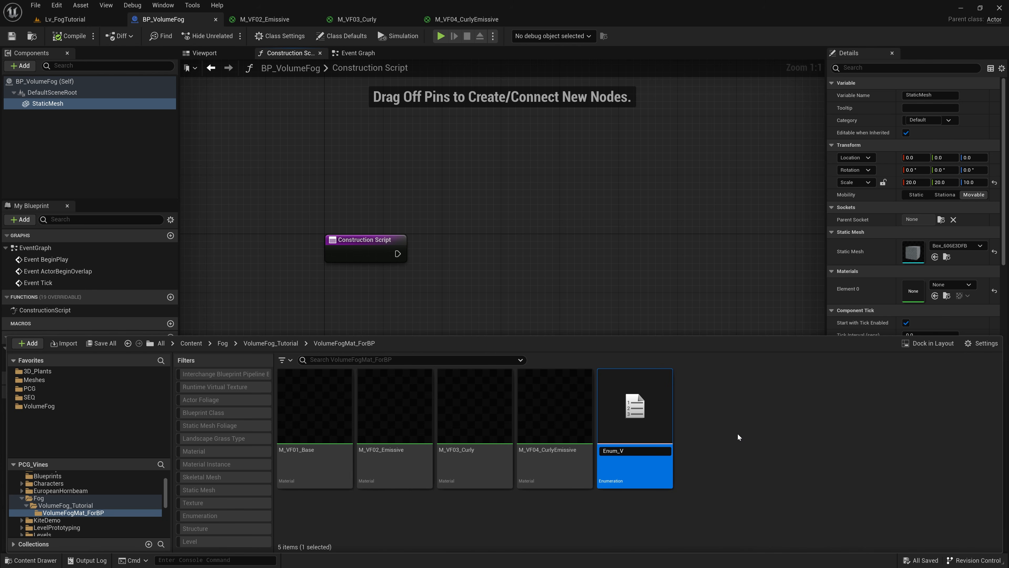
{"action": "type", "text": "F_Mat"}
{"action": "key", "text": "Return"}
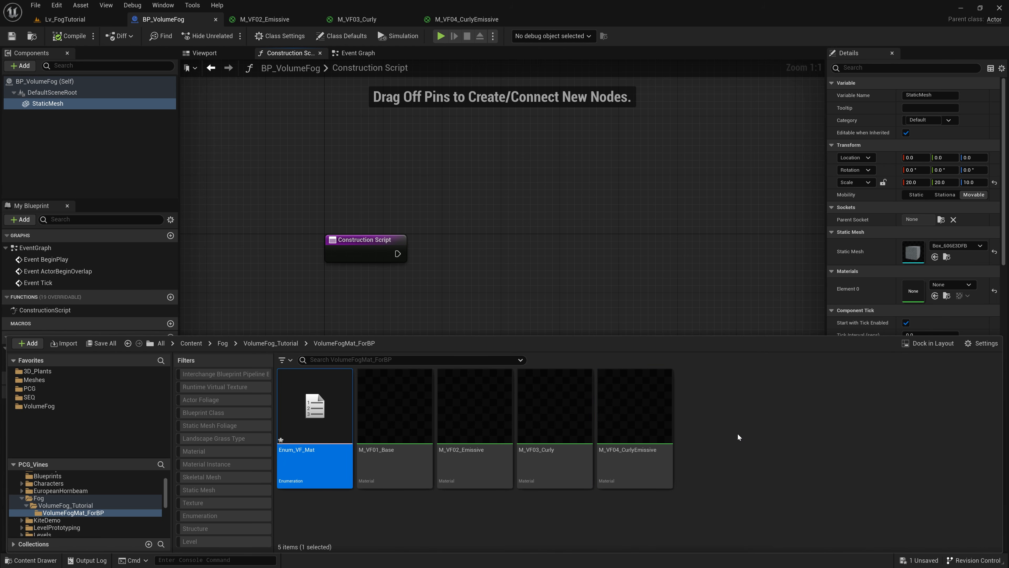
- Open Enum_VF_Mat and detach its editor into a separate floating window
{"action": "double_click", "coordinate": [311, 402]}
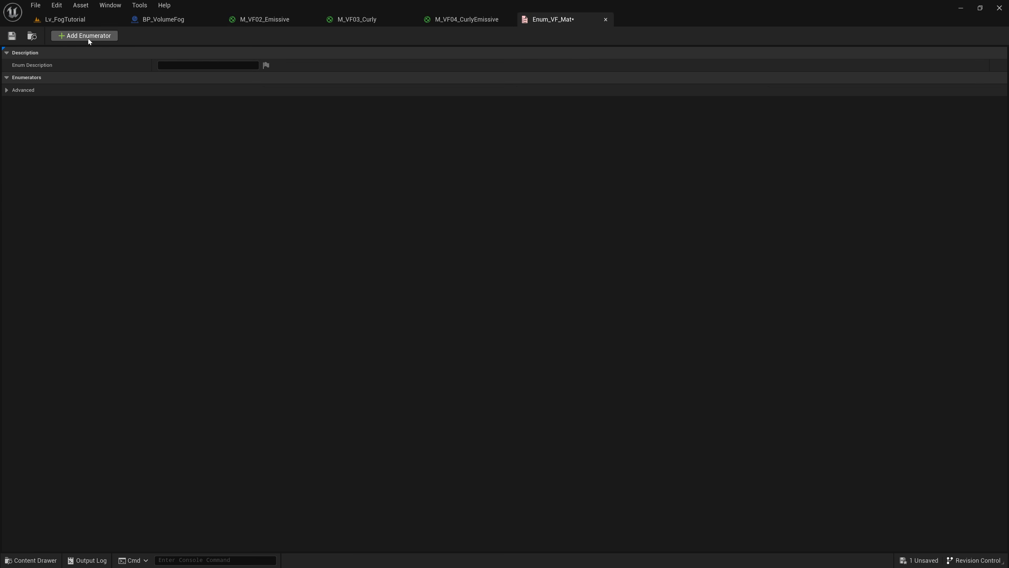
{"action": "left_click_drag", "start_coordinate": [556, 20], "coordinate": [598, 273]}
{"action": "left_click_drag", "start_coordinate": [529, 253], "coordinate": [451, 147]}
{"action": "left_click_drag", "start_coordinate": [629, 170], "coordinate": [548, 160]}
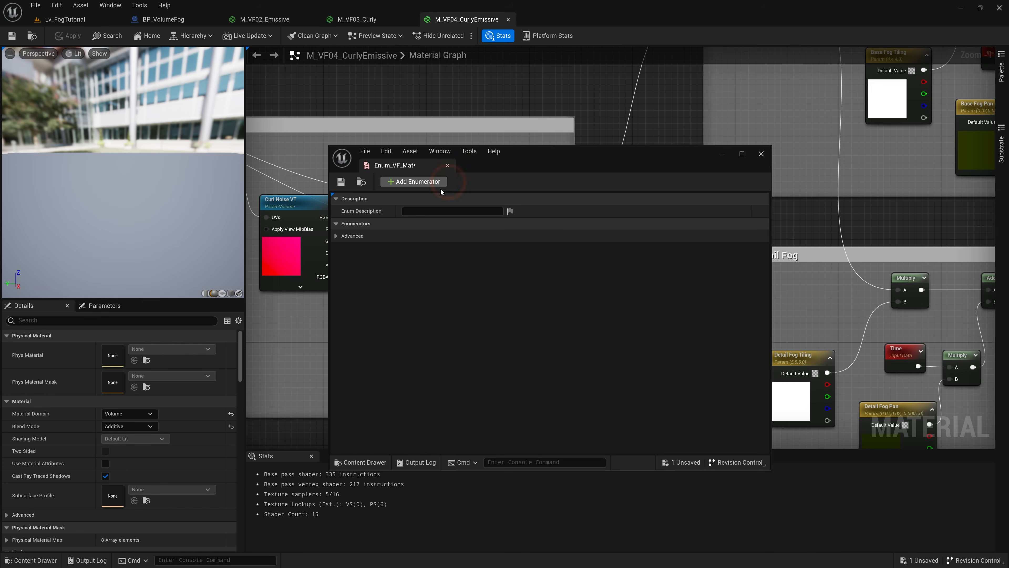
- Add an enumerator with display name Base Fog and description "Base Fog without Emissive or Curl"
{"action": "left_click", "coordinate": [422, 185]}
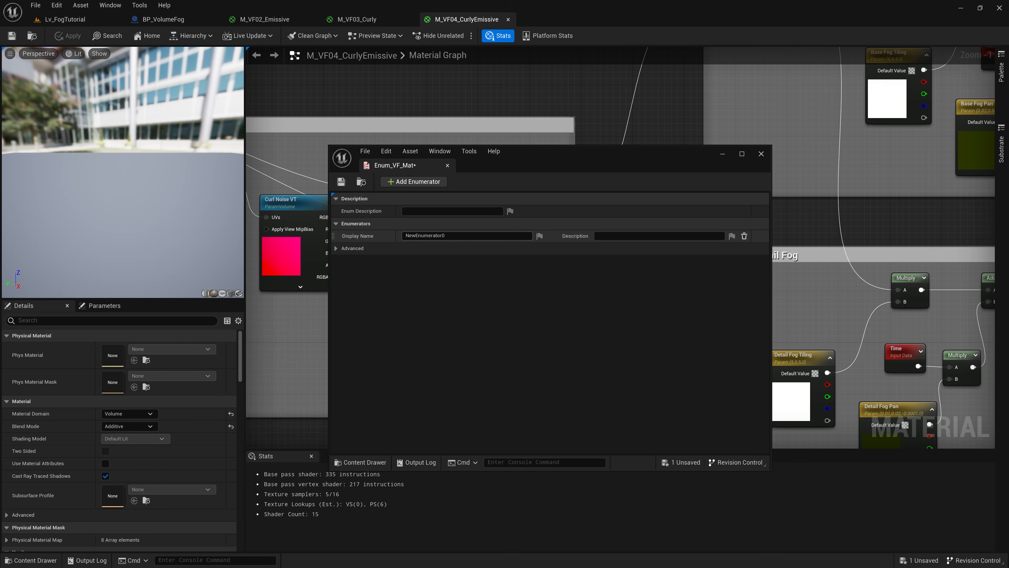
{"action": "key", "text": "ctrl+space"}
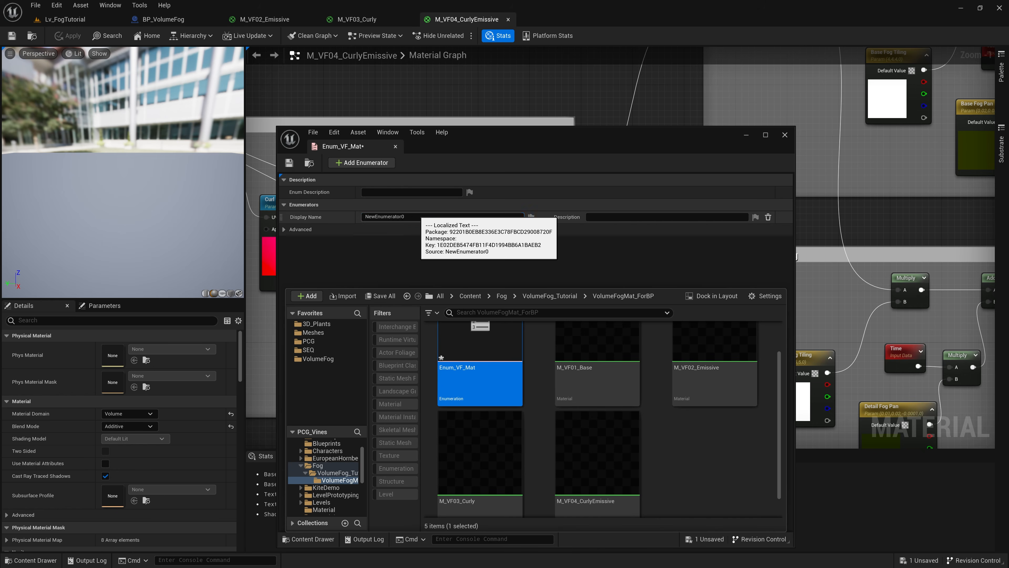
{"action": "left_click", "coordinate": [428, 218]}
{"action": "type", "text": "Base Fog"}
{"action": "key", "text": "Return"}
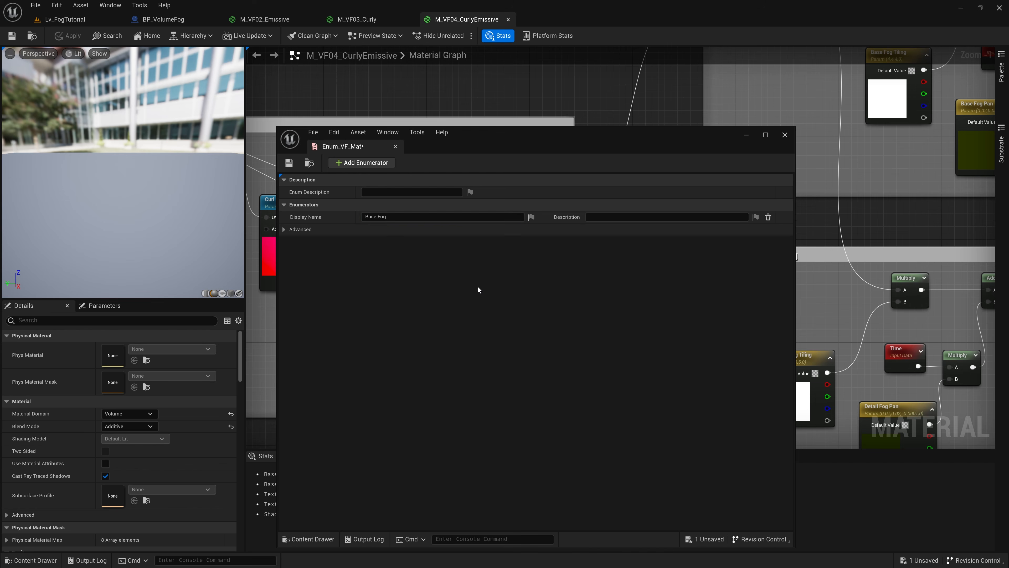
{"action": "left_click", "coordinate": [603, 216]}
{"action": "type", "text": "Base Fog without Emissive or Curl"}
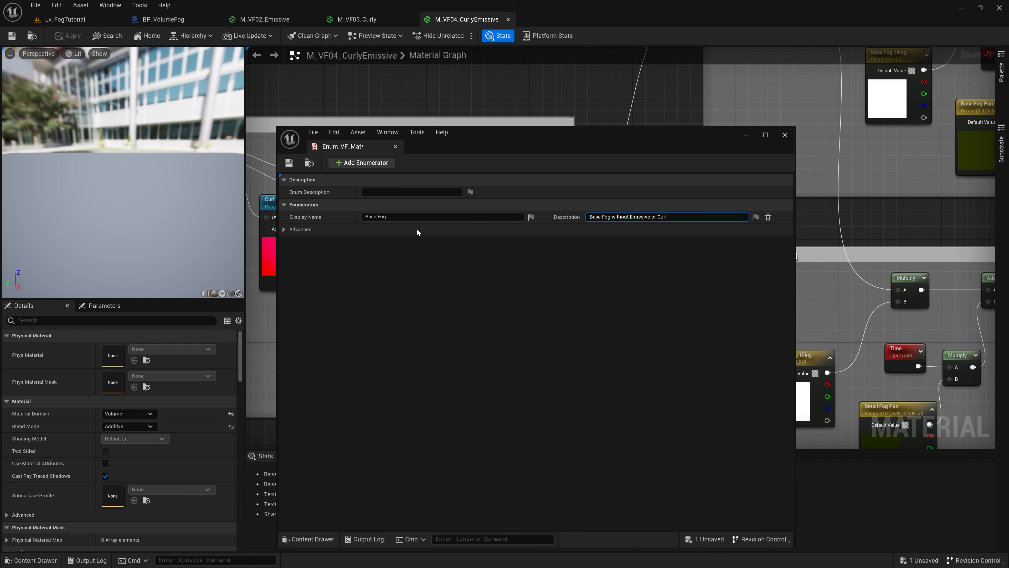
- Add a second enumerator with display name Emissive Fog and description "Emissive Channel Activated"
{"action": "left_click", "coordinate": [358, 163]}
{"action": "left_click", "coordinate": [423, 229]}
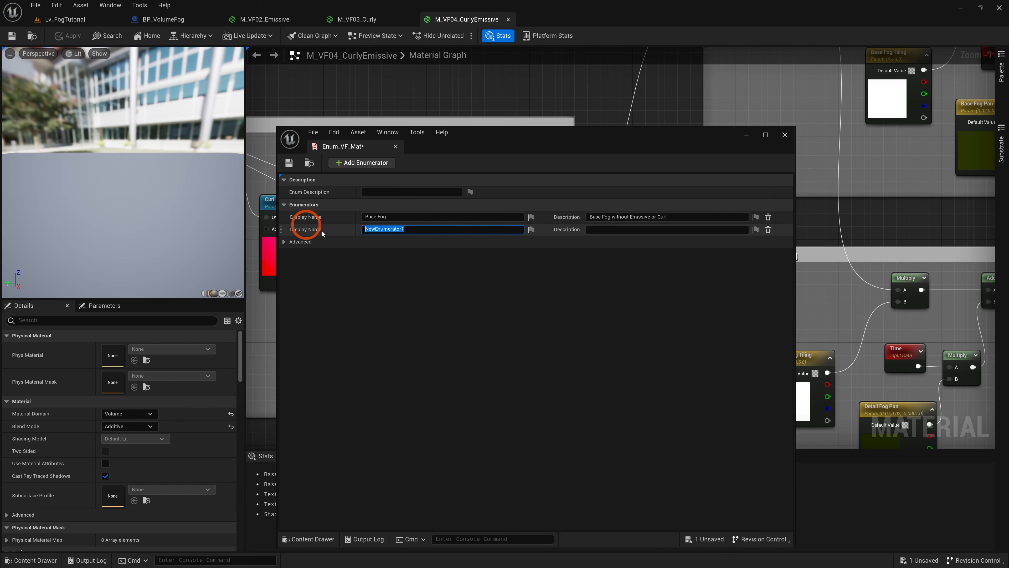
{"action": "type", "text": "Emissive Fog"}
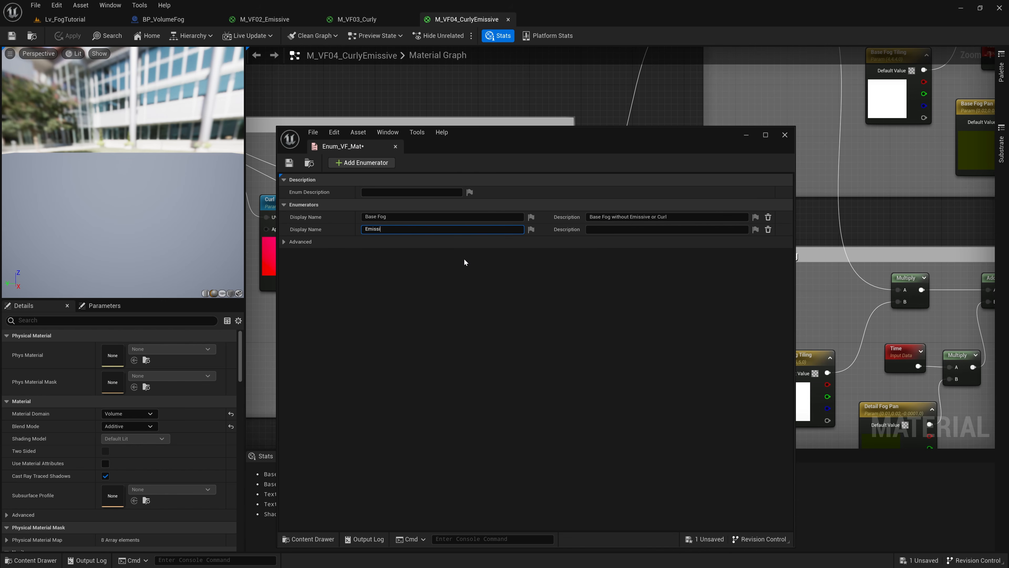
{"action": "key", "text": "Return"}
{"action": "left_click", "coordinate": [631, 229]}
{"action": "type", "text": "Emissive Cha"}
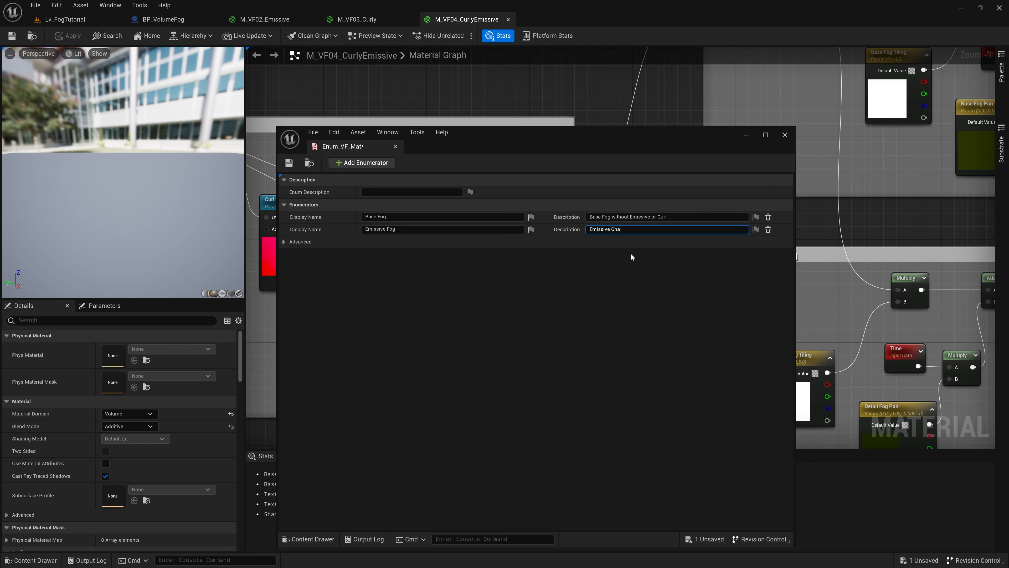
{"action": "type", "text": "nnel Activated"}
- Add a third enumerator with display name Curly Fog and description "Curl applied, not emissive"
{"action": "left_click", "coordinate": [350, 163]}
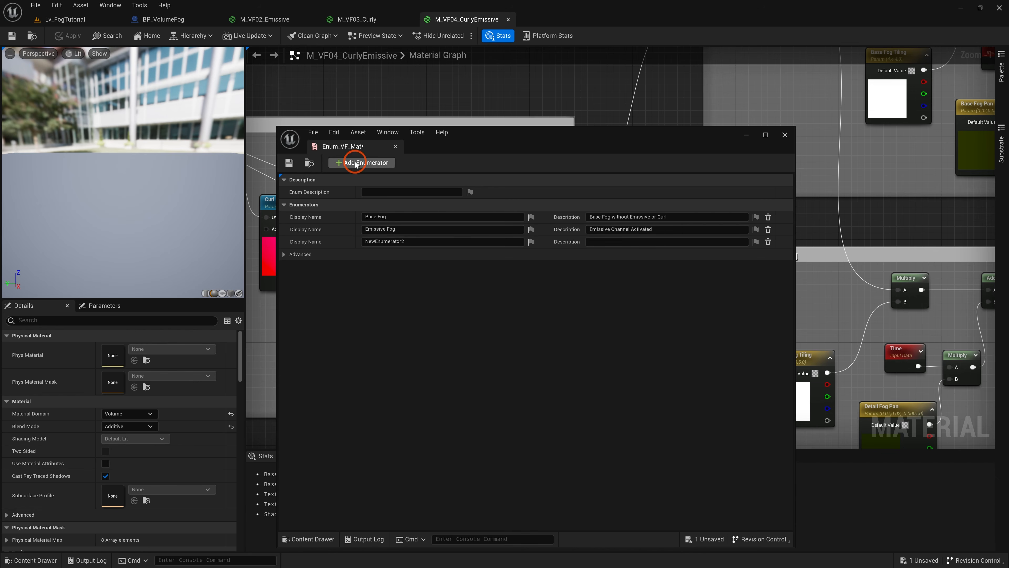
{"action": "left_click", "coordinate": [437, 241]}
{"action": "type", "text": "Curly Fog"}
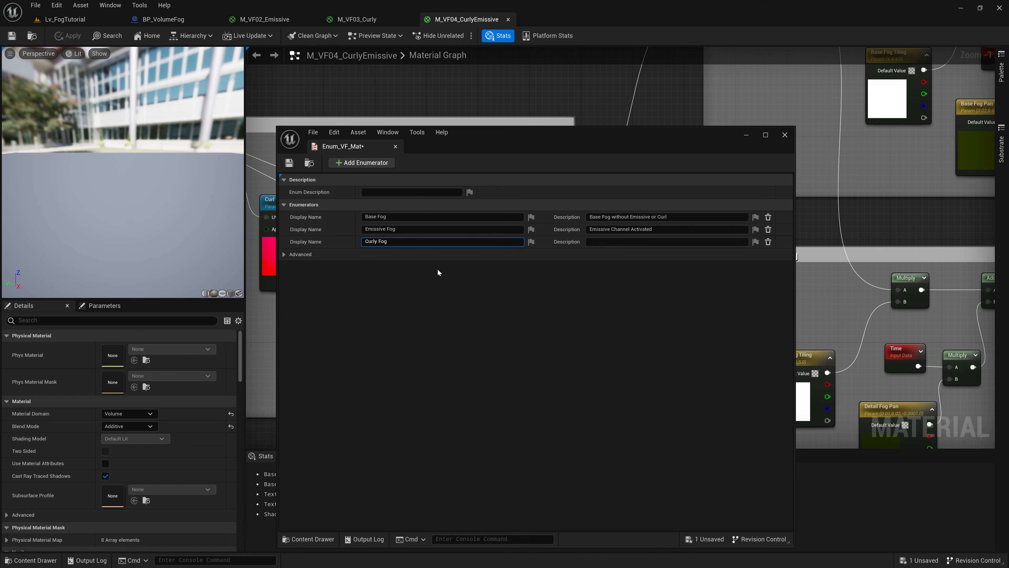
{"action": "left_click", "coordinate": [607, 245]}
{"action": "type", "text": "Curl applied"}
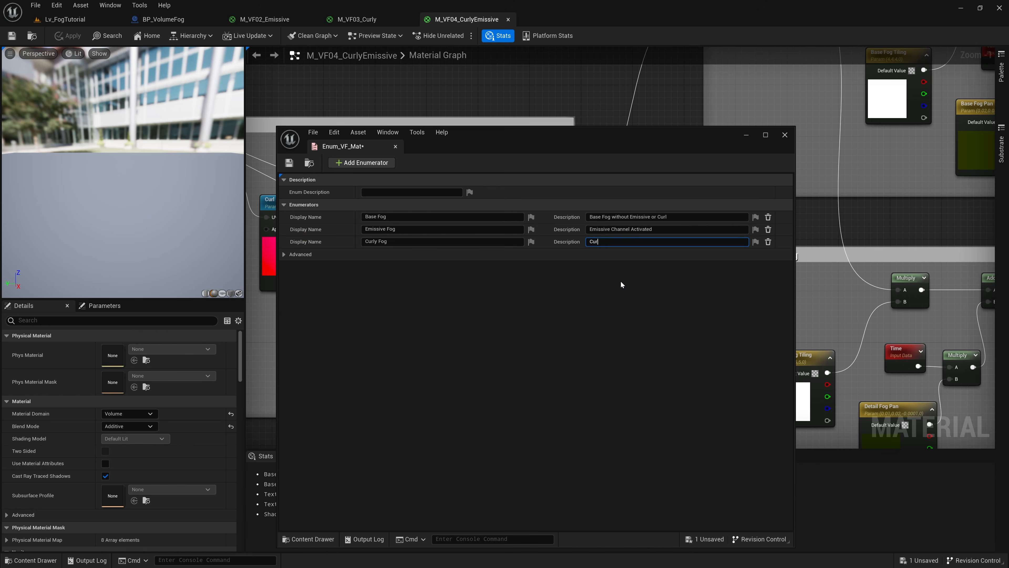
{"action": "type", "text": "emissi"}
- Add a fourth enumerator with display name Curly Emissive Fog and description "Curl applied AND emissive"
{"action": "left_click", "coordinate": [361, 163]}
{"action": "left_click", "coordinate": [370, 254]}
{"action": "type", "text": "Curly Emissive Fog"}
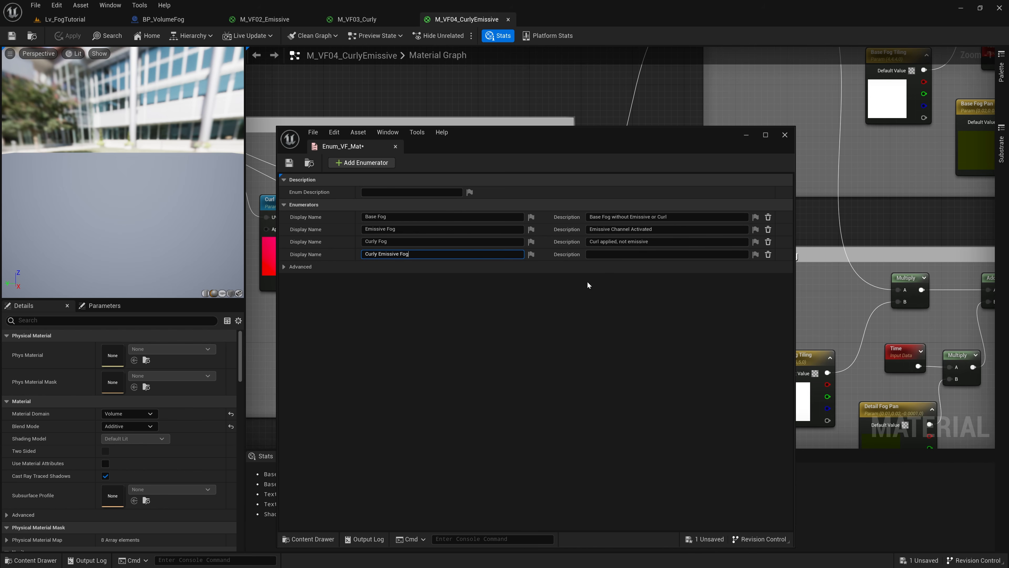
{"action": "key", "text": "Tab"}
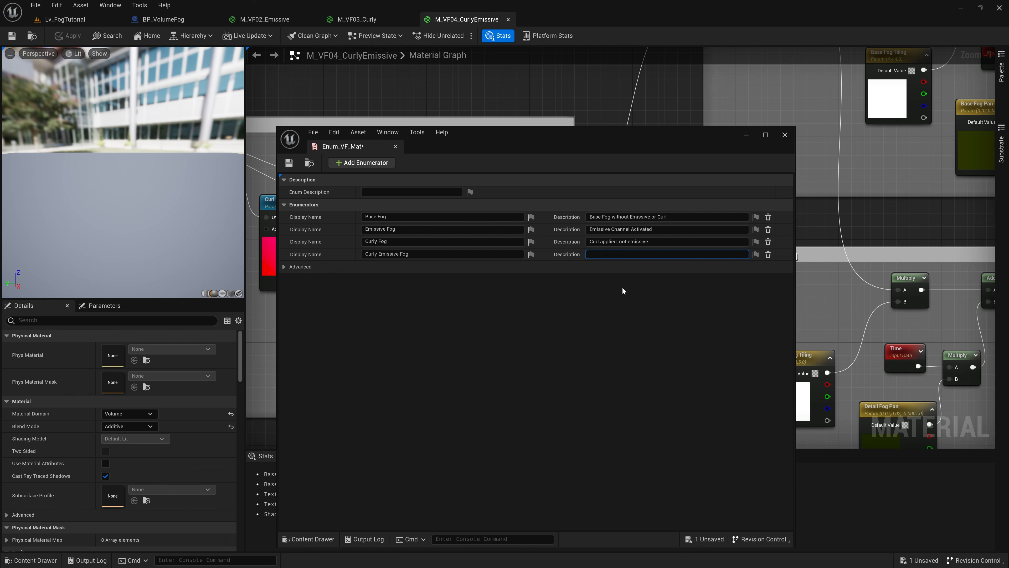
{"action": "type", "text": "Curl applied AND"}
{"action": "left_click", "coordinate": [378, 235]}
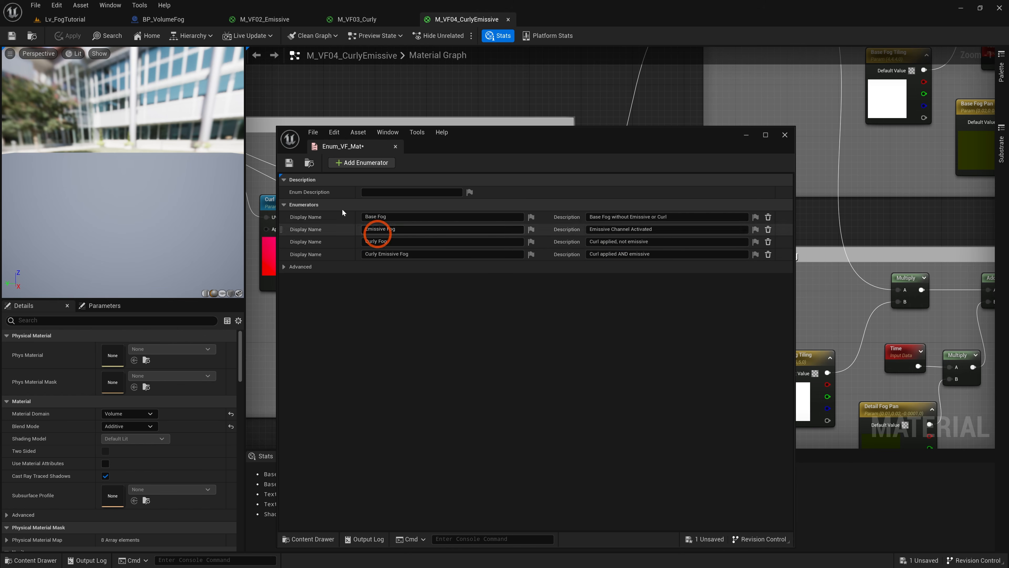
- Save and close Enum_VF_Mat, and return to the BP_VolumeFog Construction Script
{"action": "left_click", "coordinate": [288, 163]}
{"action": "left_click", "coordinate": [396, 147]}
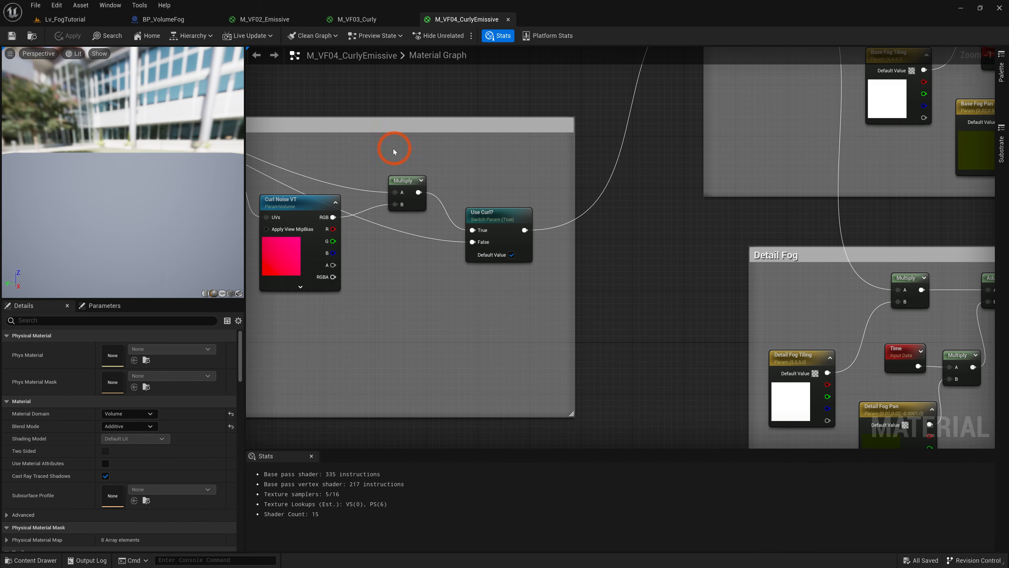
{"action": "left_click", "coordinate": [163, 19]}
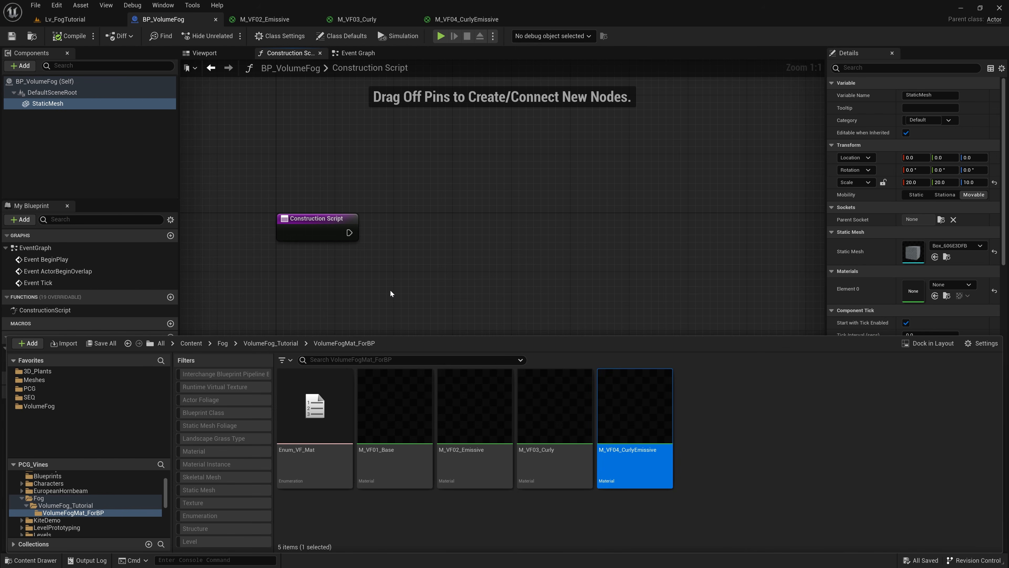
{"action": "left_click", "coordinate": [392, 293]}
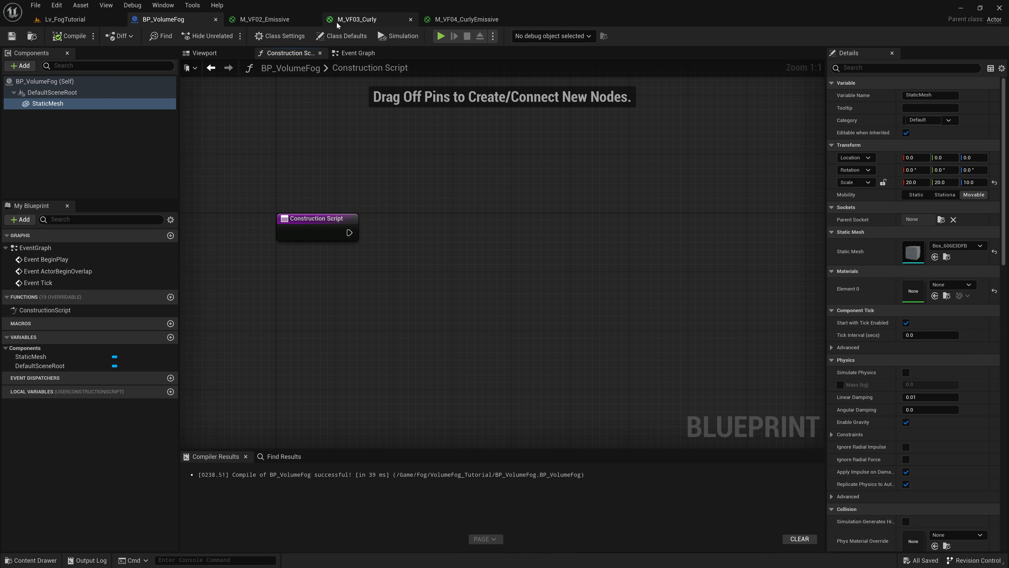
- Open M_VolumeFog_Tut_Inst from the VolumeFog_Tutorial folder and detach its editor into a floating window
{"action": "key", "text": "ctrl+space"}
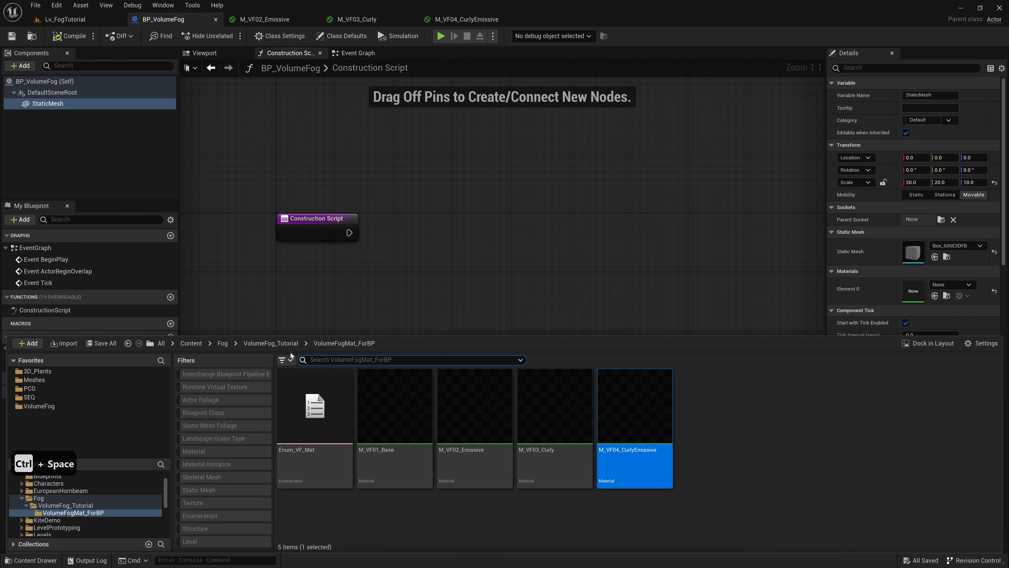
{"action": "left_click", "coordinate": [283, 344]}
{"action": "left_click", "coordinate": [574, 414]}
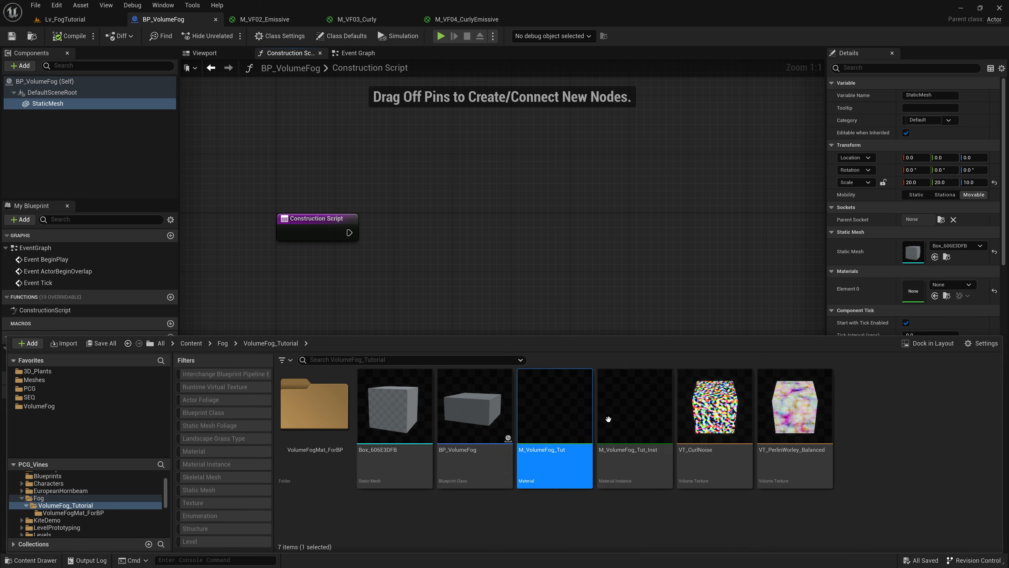
{"action": "double_click", "coordinate": [625, 416]}
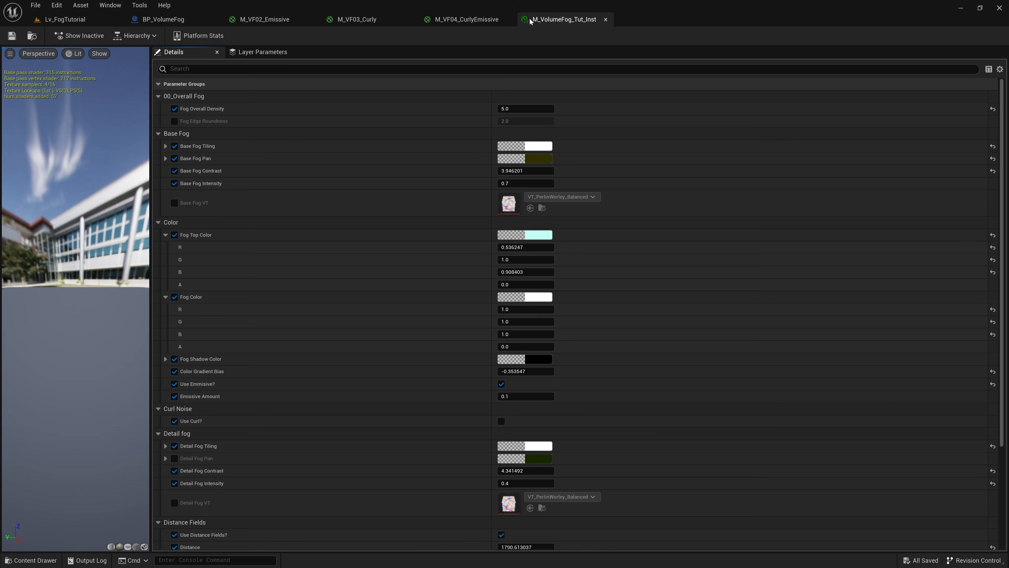
{"action": "left_click_drag", "start_coordinate": [546, 21], "coordinate": [336, 259]}
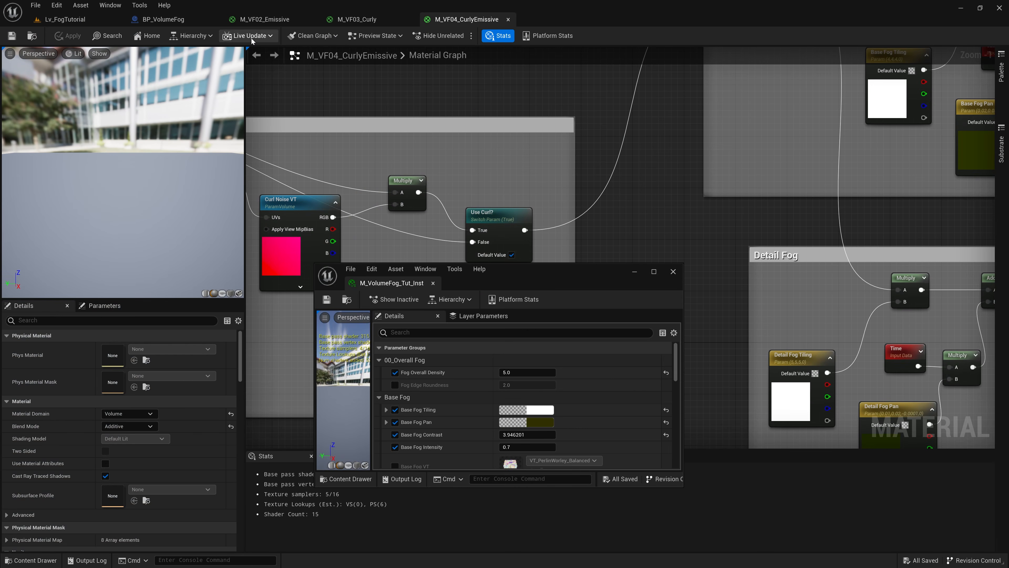
- Switch to BP_VolumeFog and close the M_VF02_Emissive, M_VF03_Curly and M_VF04_CurlyEmissive material editors
{"action": "left_click", "coordinate": [171, 19]}
{"action": "left_click", "coordinate": [313, 20]}
{"action": "left_click", "coordinate": [313, 19]}
{"action": "left_click", "coordinate": [313, 20]}
- Enlarge the floating M_VolumeFog_Tut_Inst window over the BP_VolumeFog graph and look through its fog parameters
{"action": "left_click", "coordinate": [371, 250]}
{"action": "left_click_drag", "start_coordinate": [316, 265], "coordinate": [342, 33]}
{"action": "left_click_drag", "start_coordinate": [515, 45], "coordinate": [506, 36]}
{"action": "left_click", "coordinate": [509, 158]}
{"action": "scroll", "coordinate": [452, 230], "scroll_direction": "down", "scroll_amount": 4}
{"action": "scroll", "coordinate": [454, 235], "scroll_direction": "down", "scroll_amount": 5}
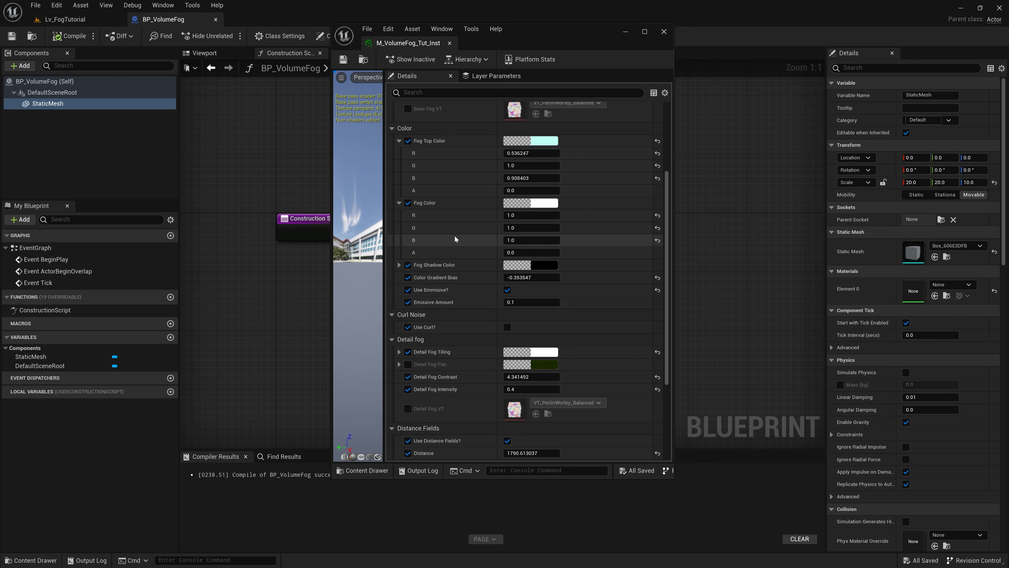
{"action": "scroll", "coordinate": [469, 240], "scroll_direction": "down", "scroll_amount": 1}
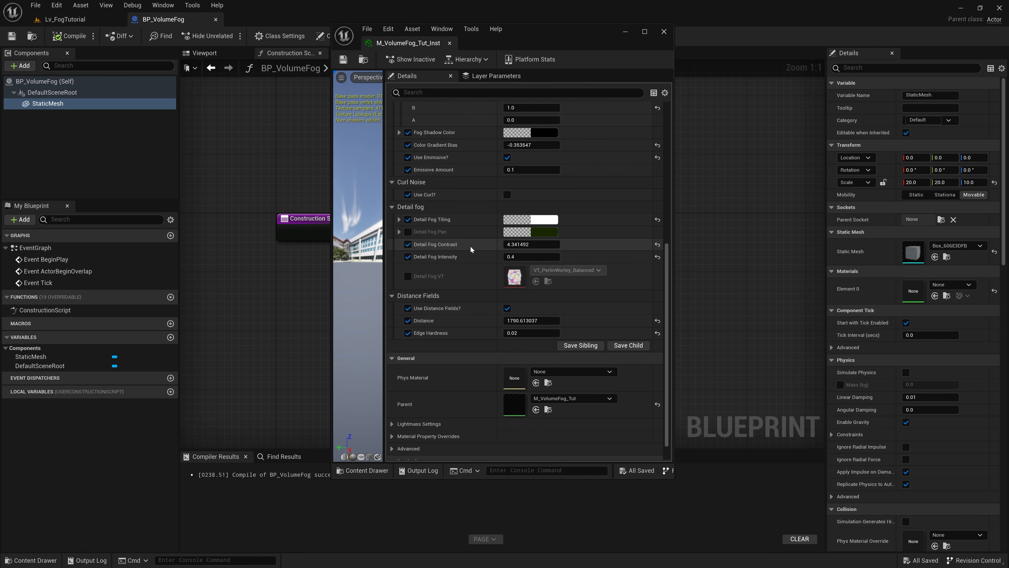
{"action": "scroll", "coordinate": [493, 345], "scroll_direction": "up", "scroll_amount": 6}
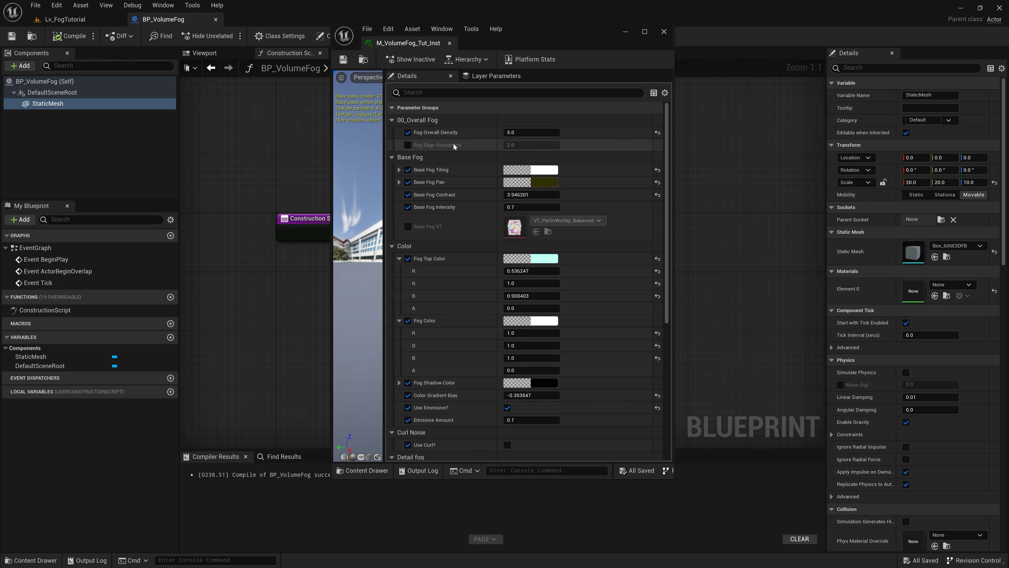
- Add a Blueprint variable named Fog Overall Density and set its type to Float
{"action": "left_click", "coordinate": [170, 338]}
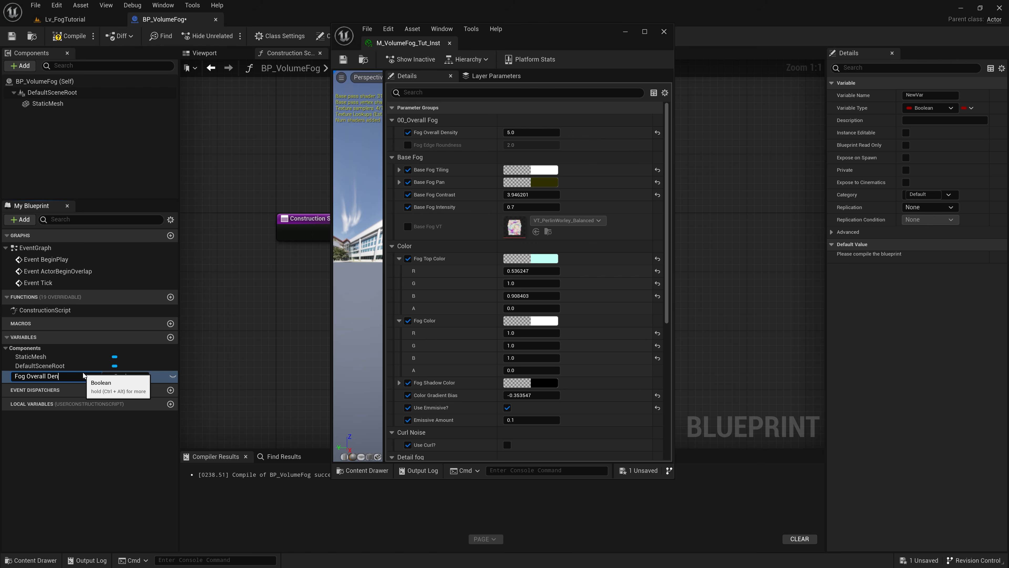
{"action": "key", "text": "Return"}
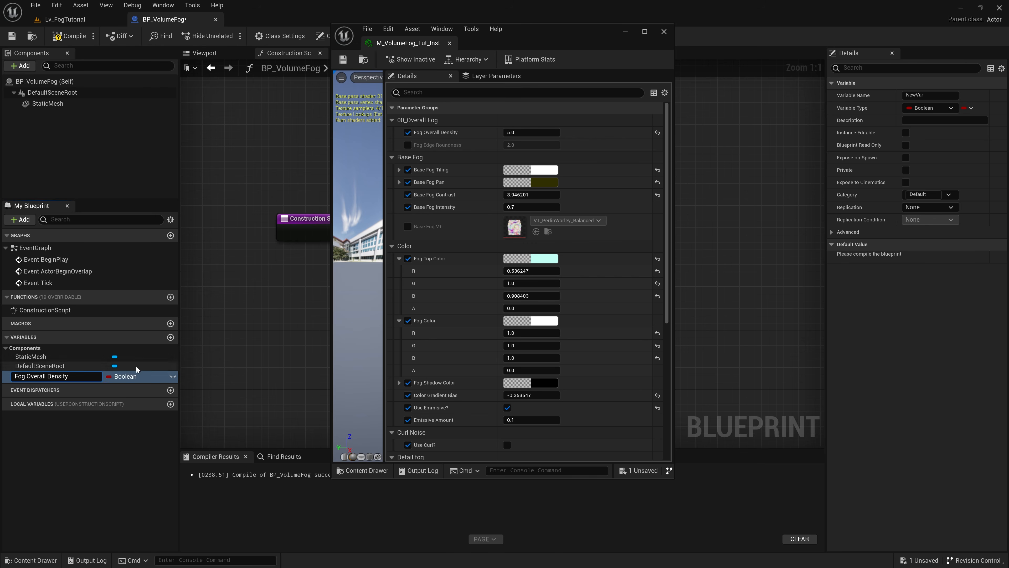
{"action": "left_click", "coordinate": [135, 376]}
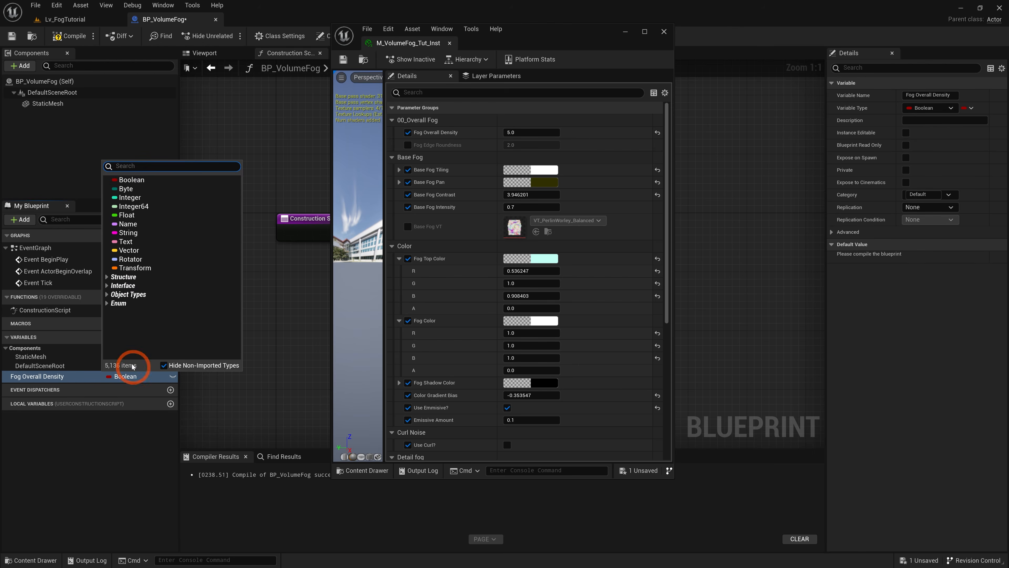
{"action": "left_click", "coordinate": [131, 215]}
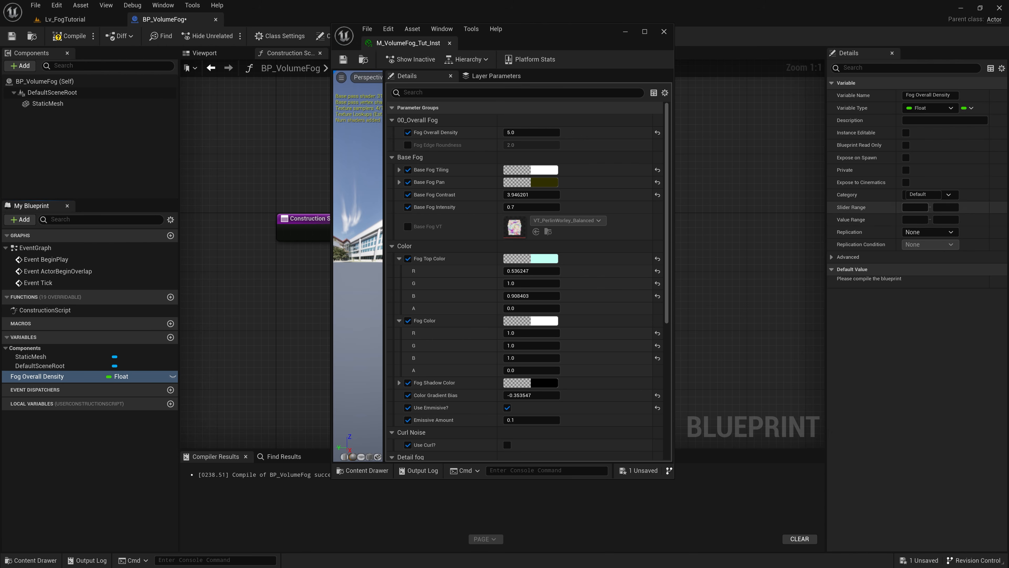
- Assign the Fog Overall Density variable to a new category named Overall Fog
{"action": "left_click", "coordinate": [915, 207]}
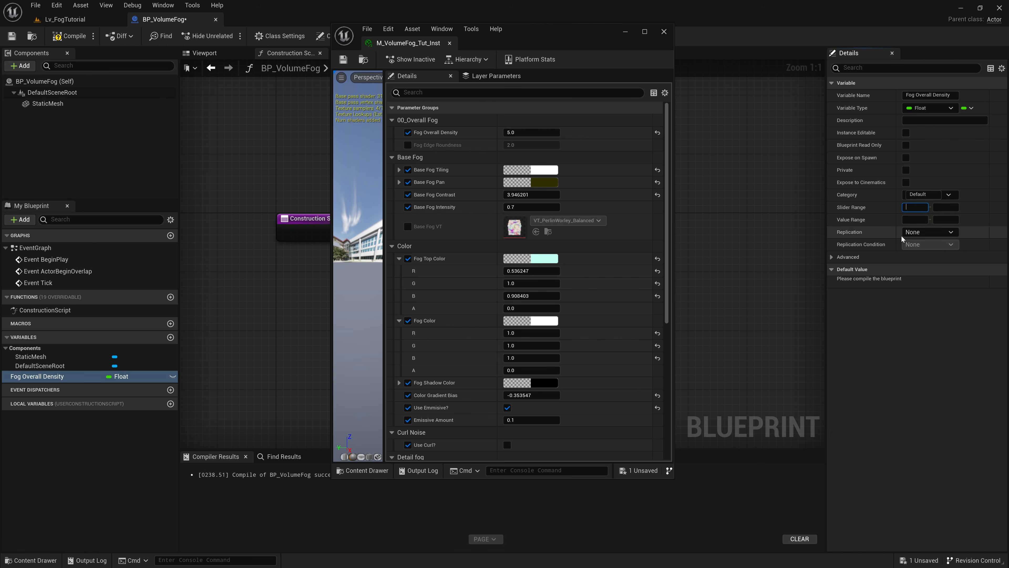
{"action": "left_click", "coordinate": [918, 195]}
{"action": "left_click", "coordinate": [914, 194]}
{"action": "type", "text": "OVer"}
{"action": "key", "text": "BackSpace"}
{"action": "key", "text": "BackSpace"}
{"action": "key", "text": "BackSpace"}
{"action": "type", "text": "verall Fog"}
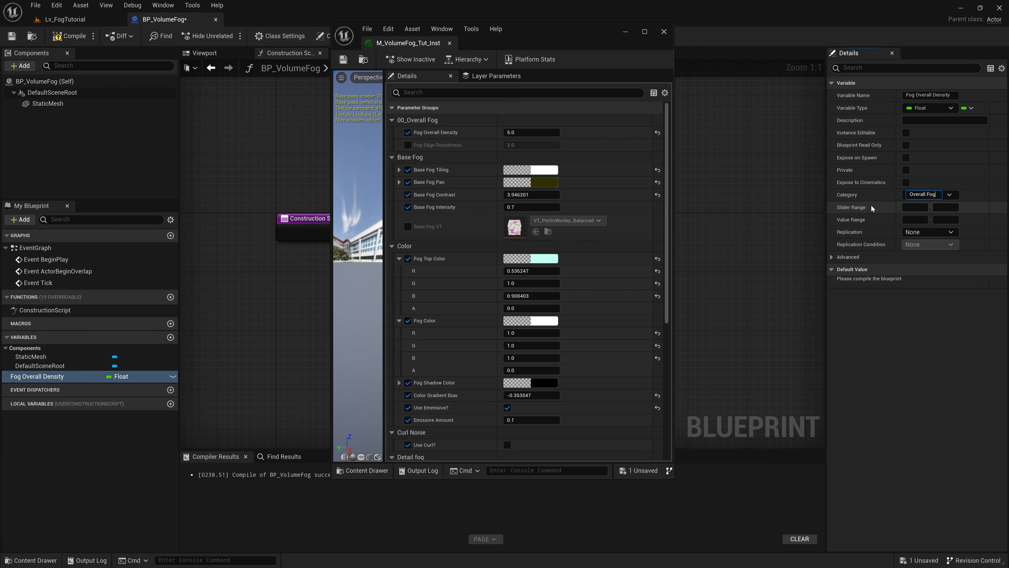
- Set the slider range of the Fog Overall Density variable from 0 to 10
{"action": "left_click", "coordinate": [919, 207]}
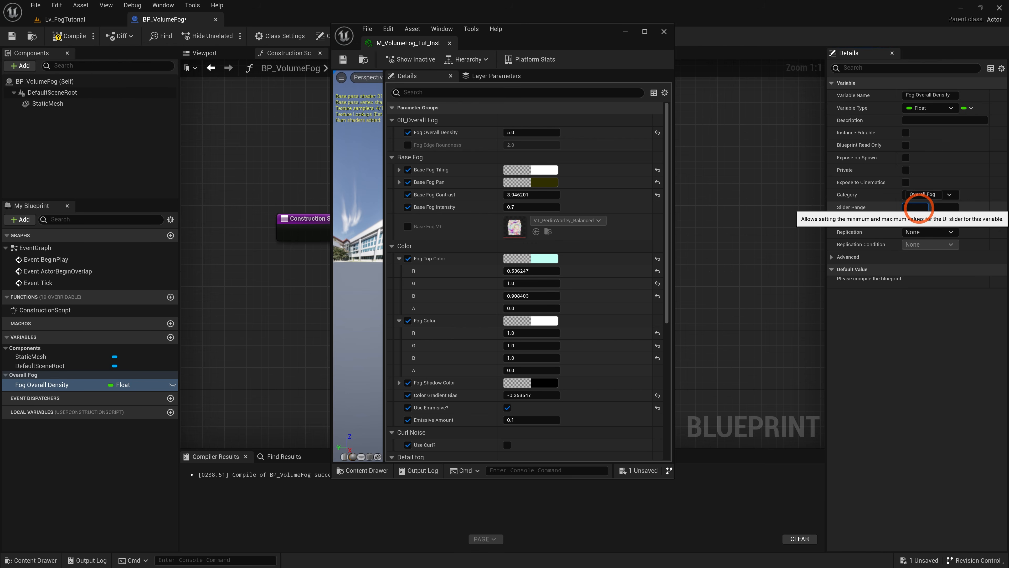
{"action": "type", "text": "0"}
{"action": "left_click", "coordinate": [951, 206]}
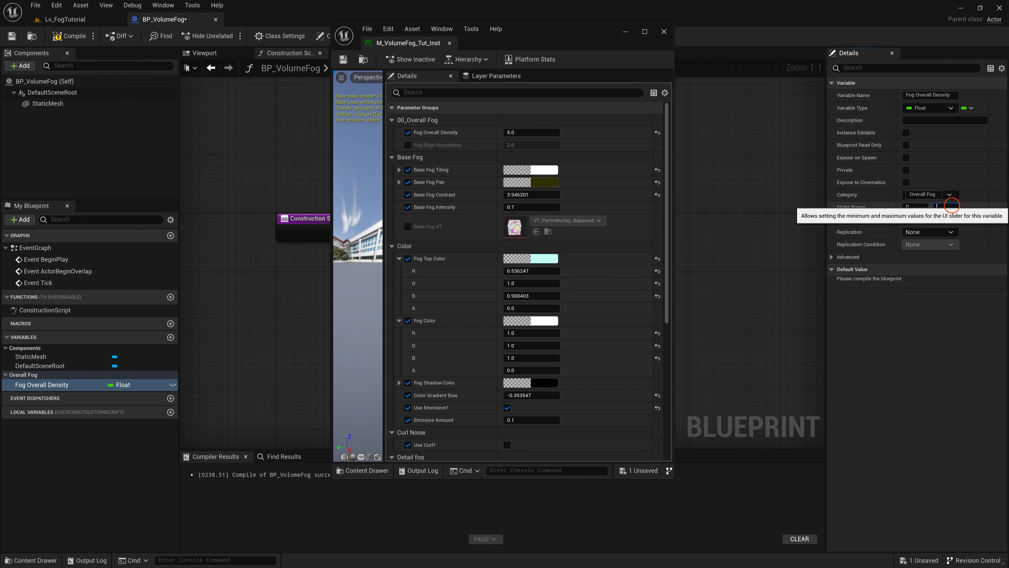
{"action": "type", "text": "10"}
{"action": "key", "text": "Return"}
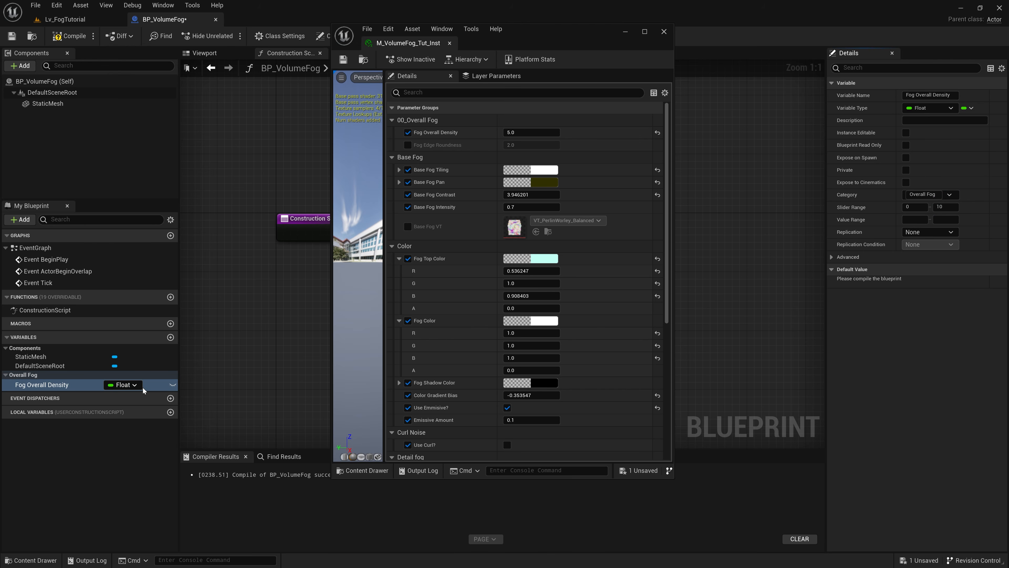
- Add a float variable named Fog Edge Roundness and assign it to the Overall Fog category
{"action": "left_click", "coordinate": [171, 336]}
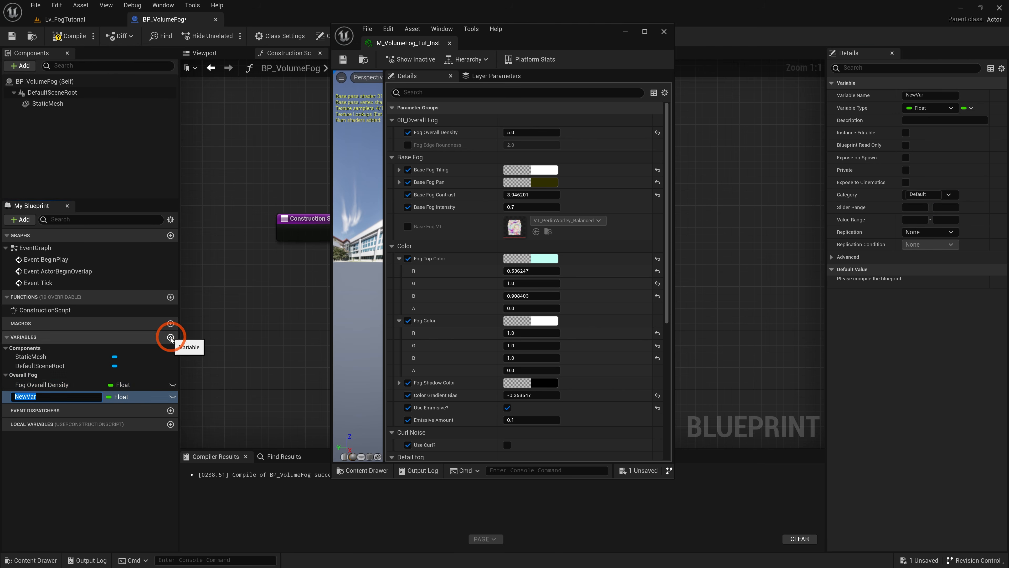
{"action": "type", "text": "F"}
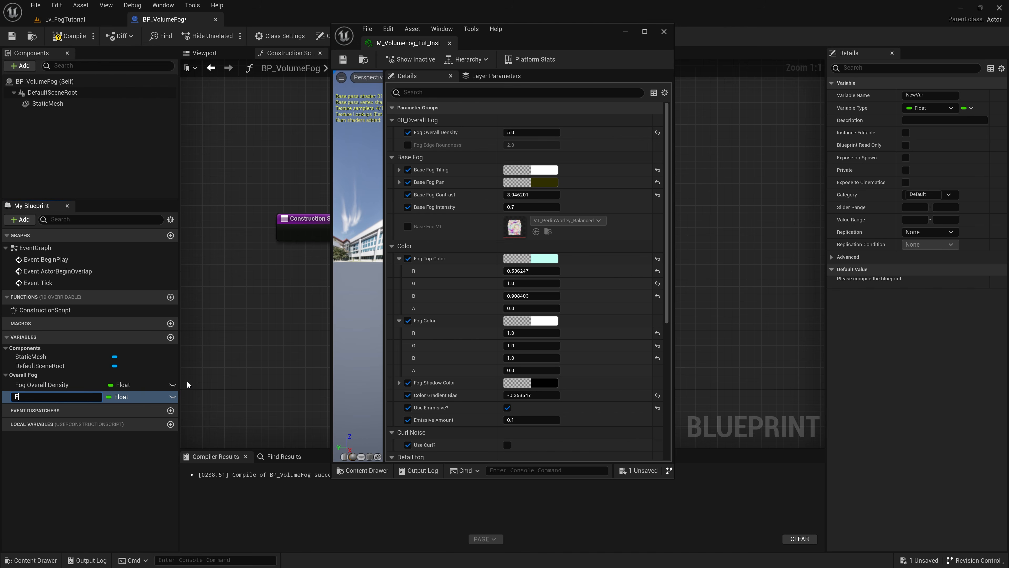
{"action": "type", "text": "og Edge Roundness"}
{"action": "key", "text": "Return"}
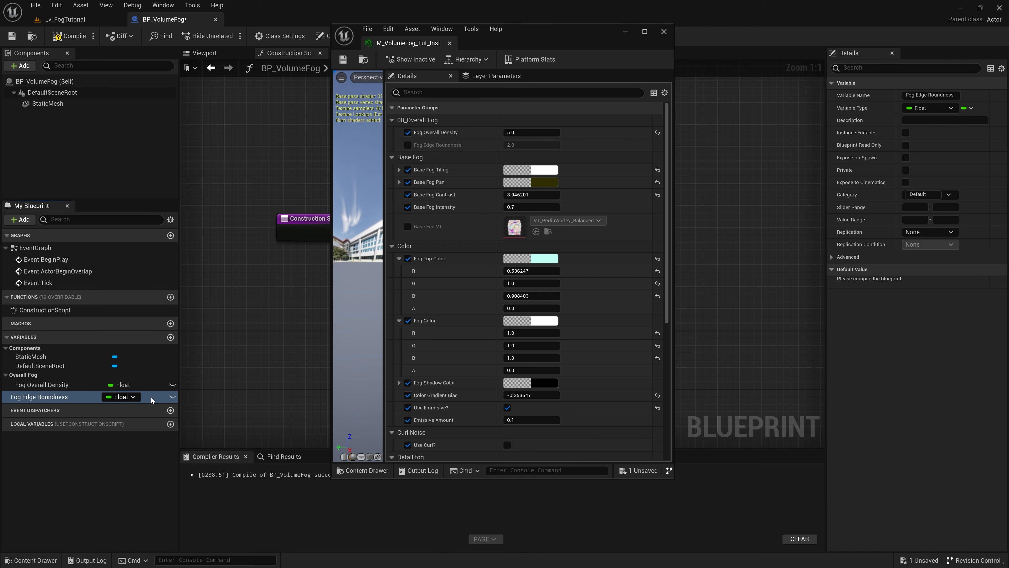
{"action": "left_click", "coordinate": [948, 197]}
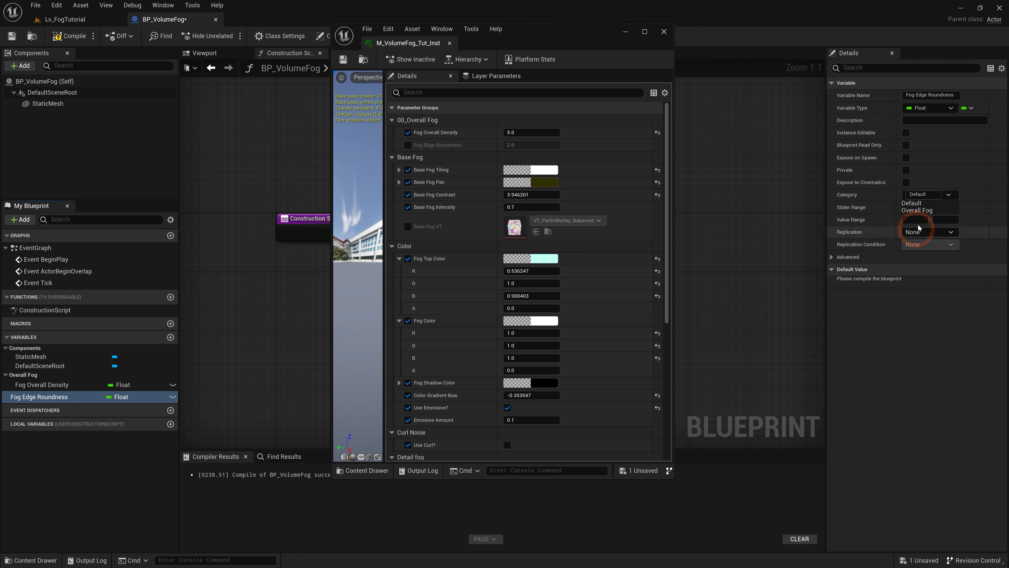
{"action": "left_click", "coordinate": [913, 211]}
- Set the slider range of Fog Edge Roundness from 0 to 2 and compile the blueprint
{"action": "left_click", "coordinate": [887, 216]}
{"action": "type", "text": "0"}
{"action": "left_click", "coordinate": [951, 206]}
{"action": "left_click", "coordinate": [962, 273]}
{"action": "left_click", "coordinate": [970, 196]}
{"action": "left_click", "coordinate": [957, 206]}
{"action": "type", "text": "2"}
{"action": "left_click", "coordinate": [948, 309]}
{"action": "left_click", "coordinate": [80, 35]}
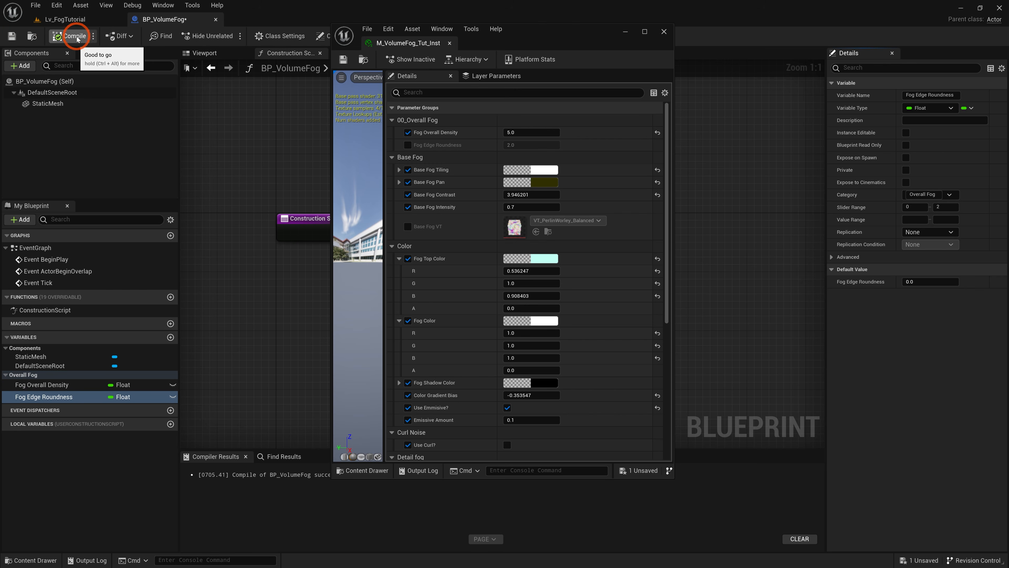
- Set the default value of the Fog Overall Density variable to 5.0
{"action": "left_click", "coordinate": [56, 385]}
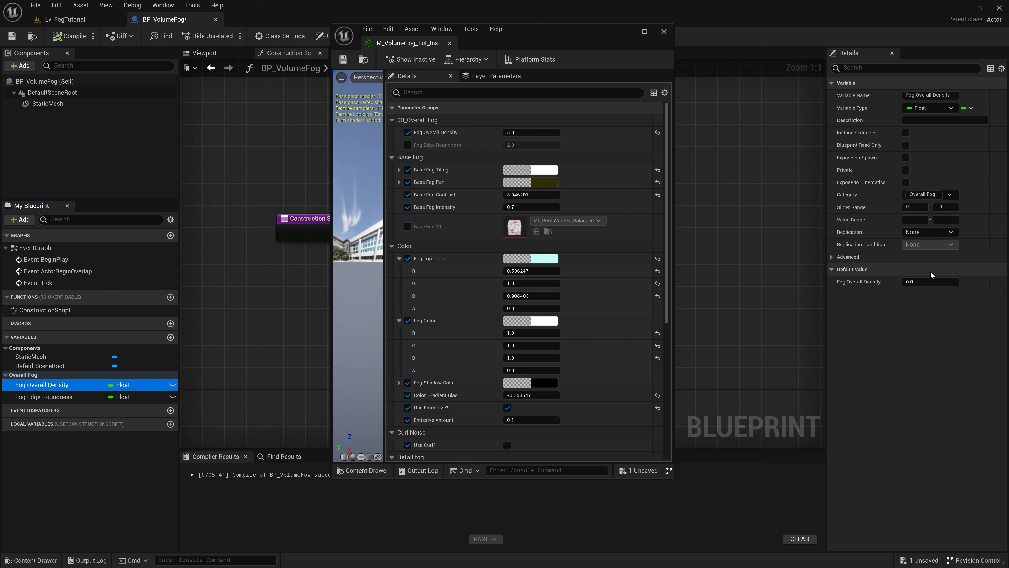
{"action": "left_click", "coordinate": [922, 281]}
{"action": "type", "text": "5"}
{"action": "left_click", "coordinate": [924, 309]}
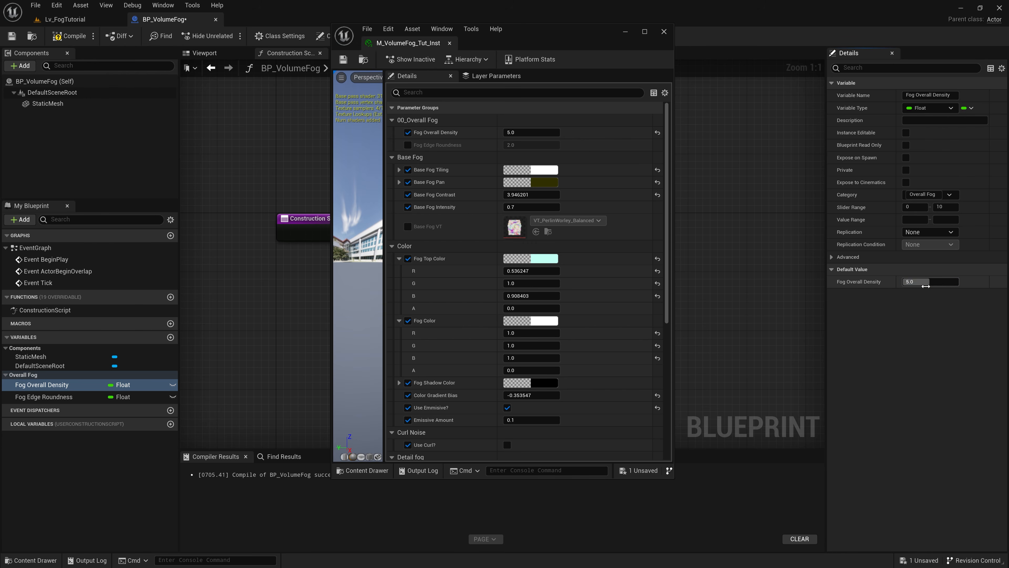
- Set the default value of Fog Edge Roundness to 2.0, and compile and save the blueprint
{"action": "left_click", "coordinate": [43, 397]}
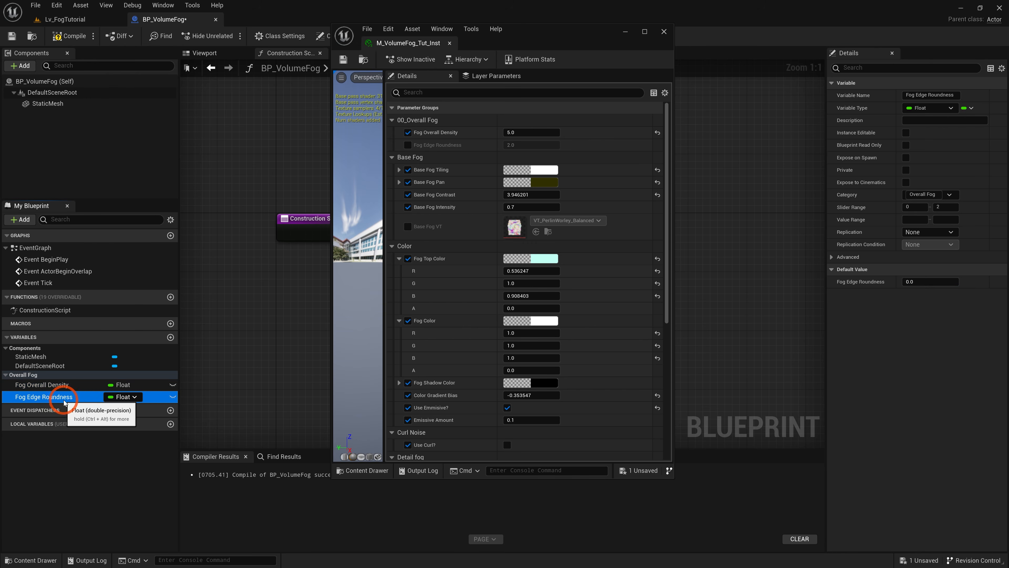
{"action": "left_click", "coordinate": [503, 147]}
{"action": "left_click_drag", "start_coordinate": [912, 282], "coordinate": [926, 314]}
{"action": "left_click", "coordinate": [61, 37]}
{"action": "left_click", "coordinate": [12, 35]}
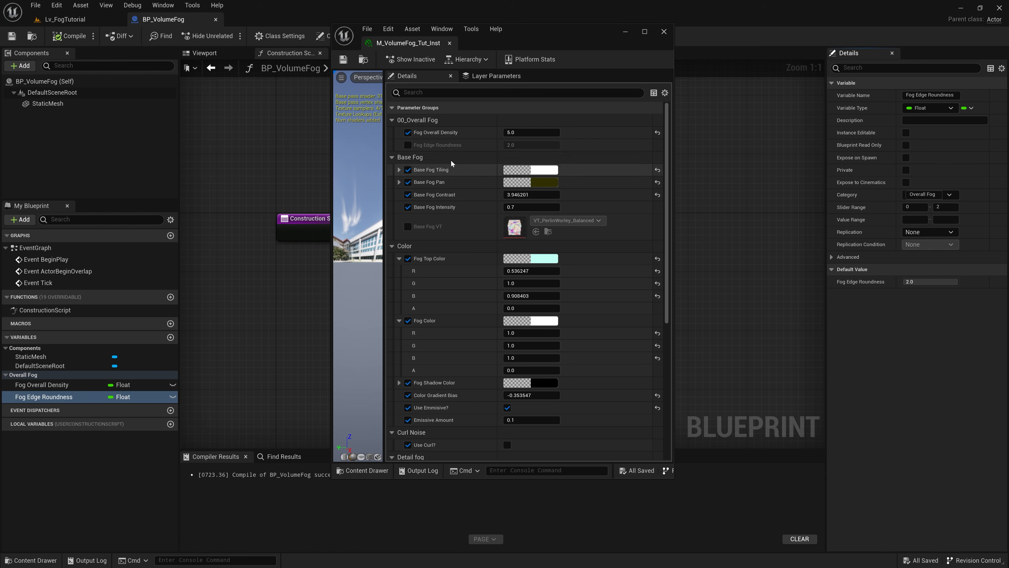
- Add a variable named Base Fog Tiling and change its type to Vector
{"action": "left_click", "coordinate": [171, 337]}
{"action": "type", "text": "Base"}
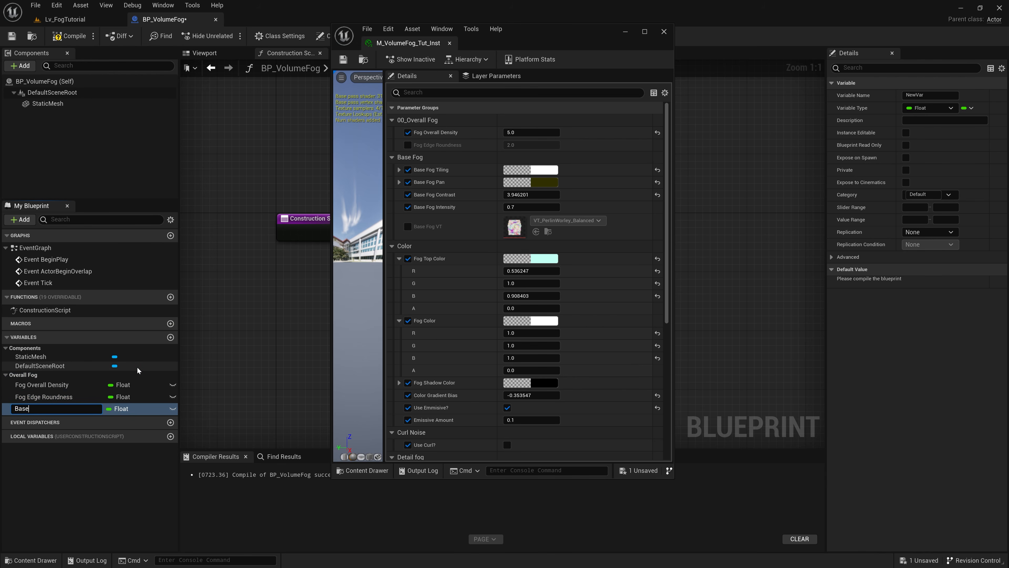
{"action": "type", "text": " Fog Tiling"}
{"action": "key", "text": "Return"}
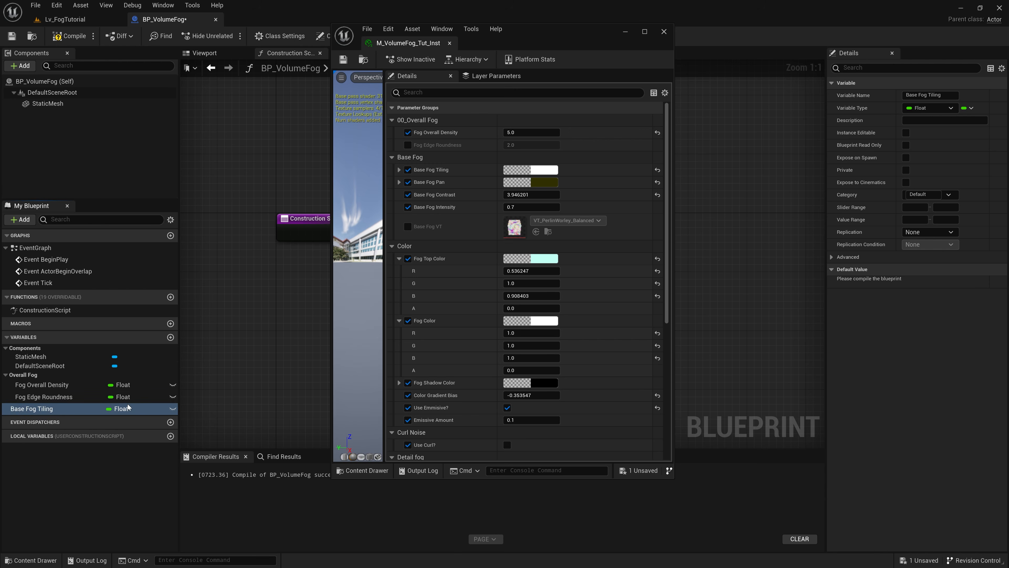
{"action": "left_click", "coordinate": [128, 413]}
{"action": "left_click", "coordinate": [129, 282]}
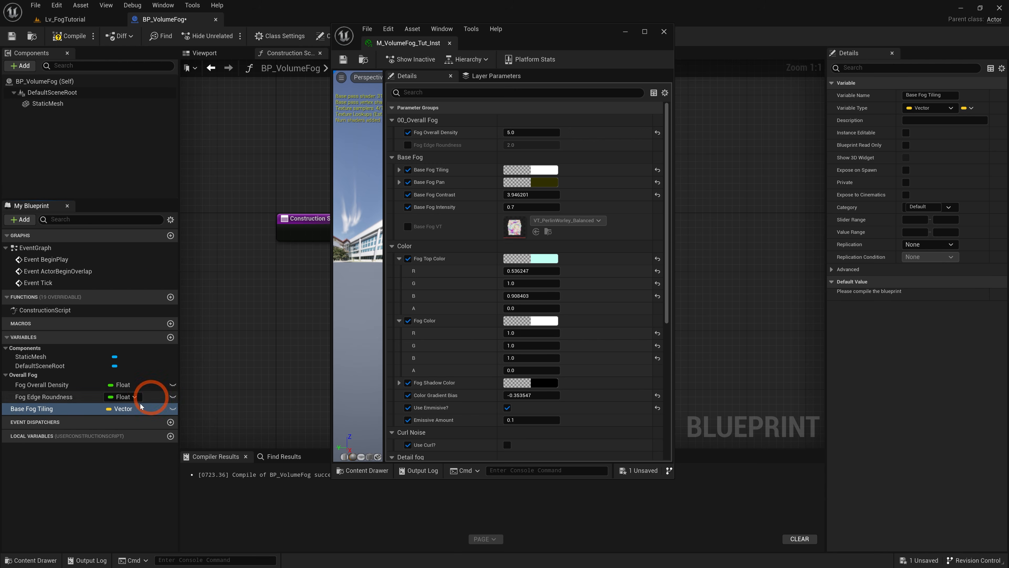
- Add another Vector variable named Base Fog Pan
{"action": "left_click", "coordinate": [170, 337]}
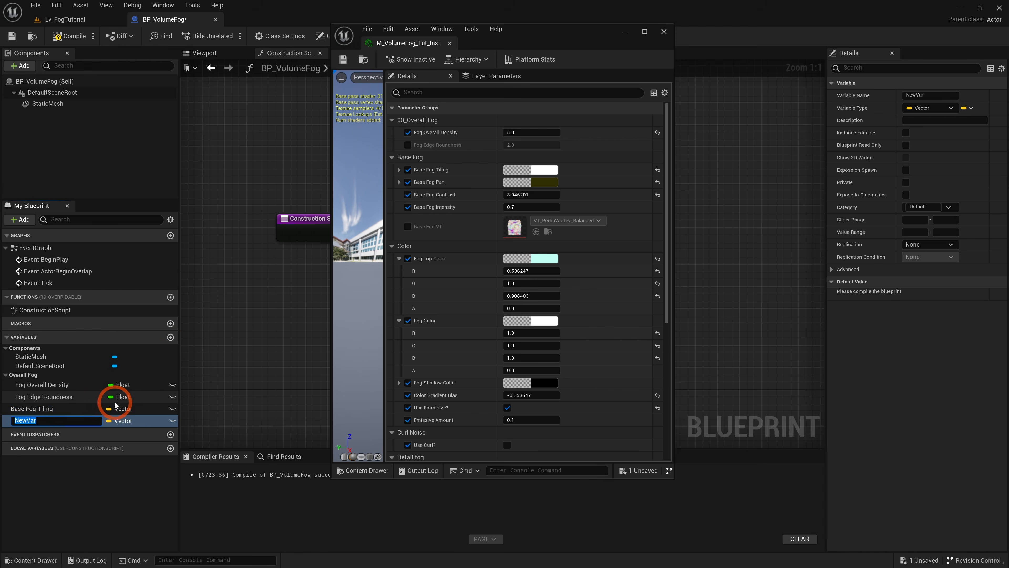
{"action": "type", "text": "Base Fog Pan"}
{"action": "key", "text": "Return"}
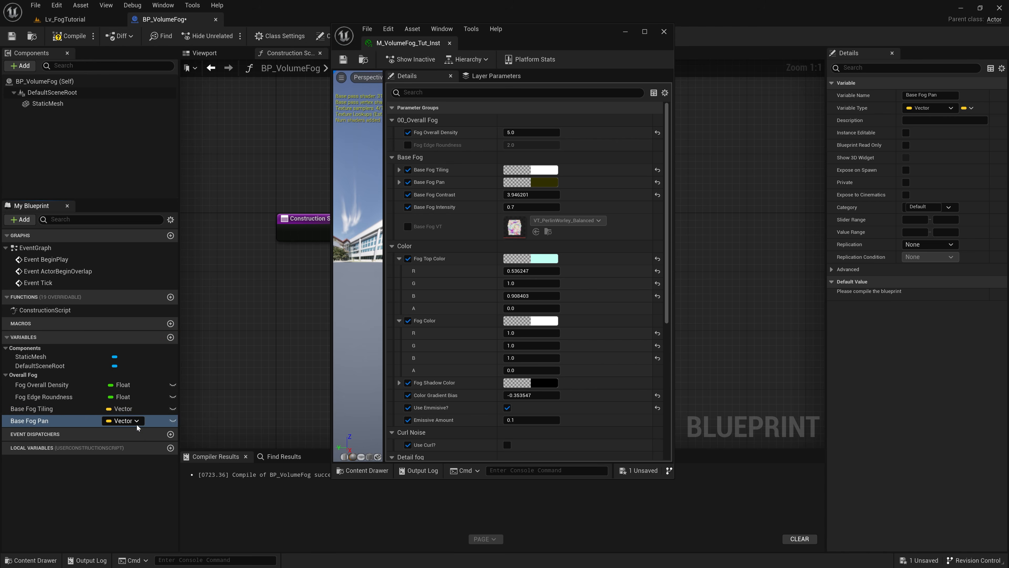
{"action": "left_click", "coordinate": [136, 422]}
- Compile the blueprint and set the default value of Base Fog Tiling to 2.0, 2.0, 2.0, matching the material instance
{"action": "left_click", "coordinate": [32, 408]}
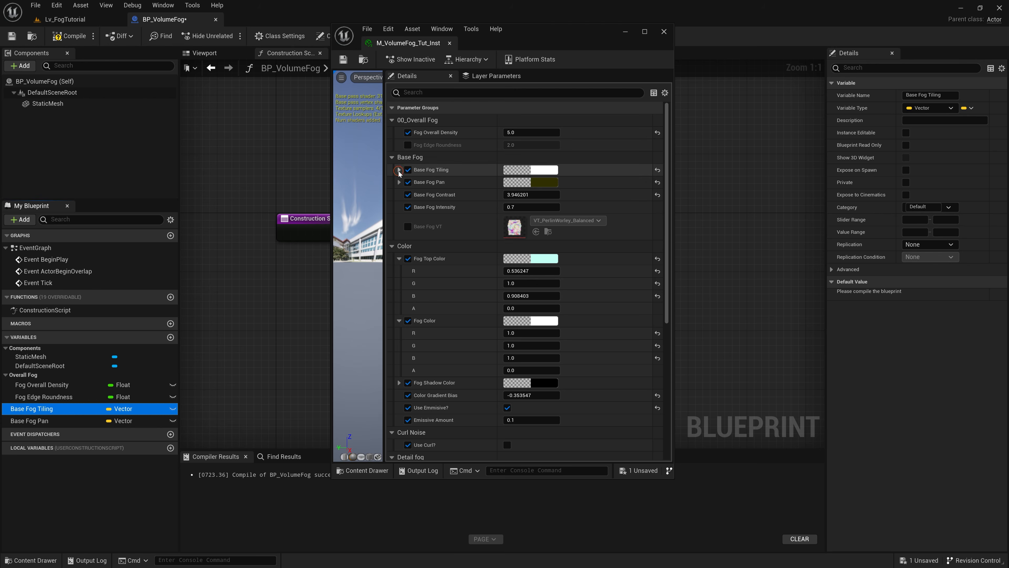
{"action": "left_click", "coordinate": [399, 170]}
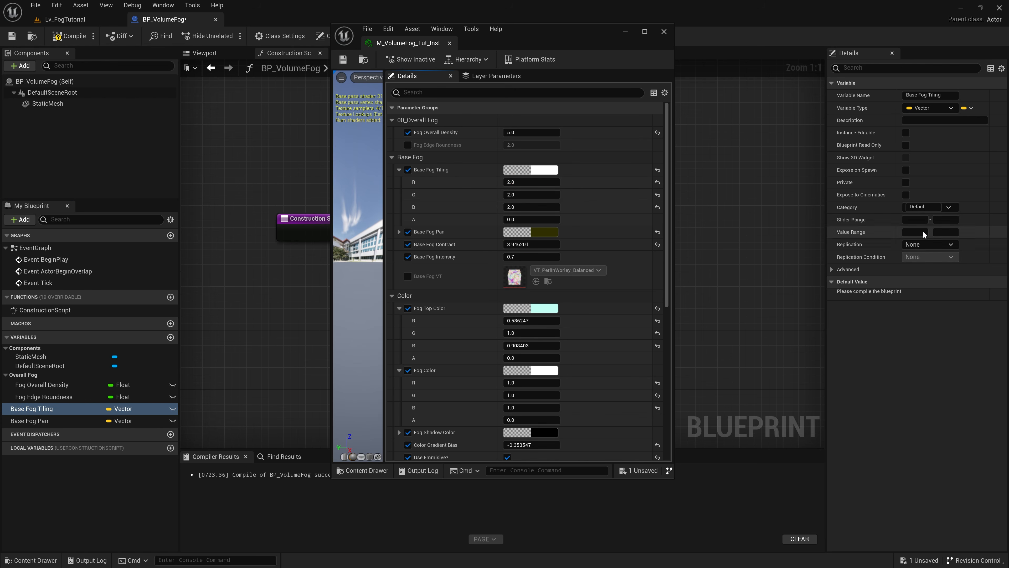
{"action": "left_click", "coordinate": [82, 37]}
{"action": "left_click", "coordinate": [1003, 218]}
{"action": "type", "text": "2"}
{"action": "left_click", "coordinate": [950, 294]}
{"action": "type", "text": "2"}
{"action": "key", "text": "Return"}
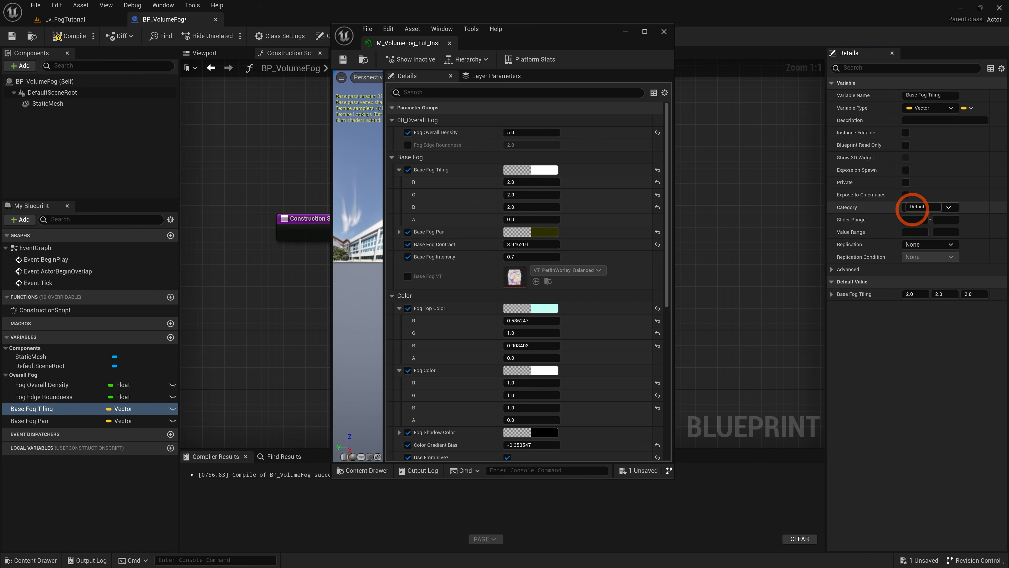
- Put Base Fog Tiling in a new category named Base Fog and move Base Fog Pan into the same category
{"action": "left_click", "coordinate": [939, 207]}
{"action": "type", "text": "Base Fog"}
{"action": "key", "text": "Return"}
{"action": "left_click_drag", "start_coordinate": [29, 434], "coordinate": [28, 411]}
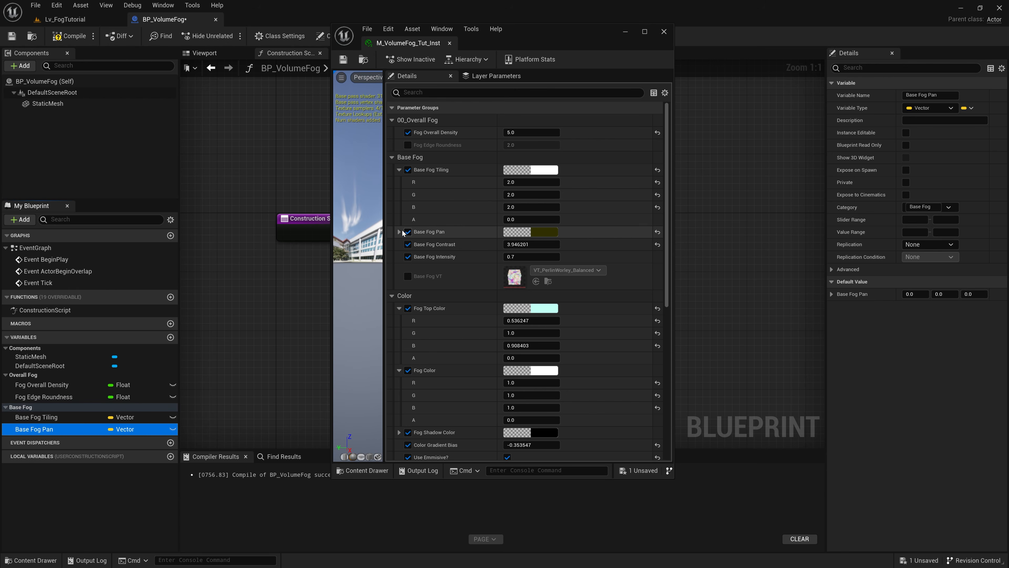
- Set the default value of Base Fog Pan to 0.03, 0.03, -0.001, and compile and save the blueprint
{"action": "left_click", "coordinate": [399, 232]}
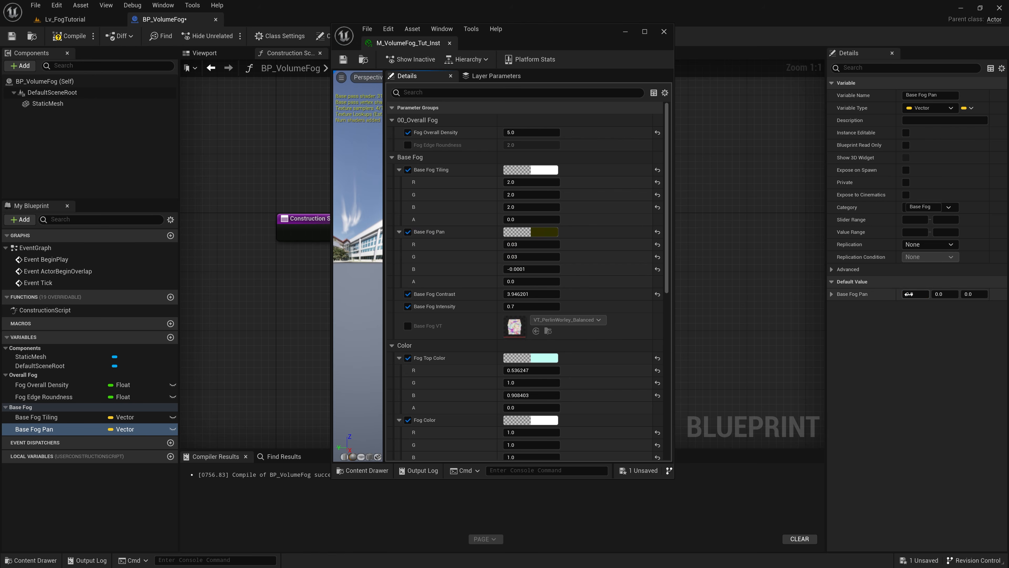
{"action": "type", "text": "0.0"}
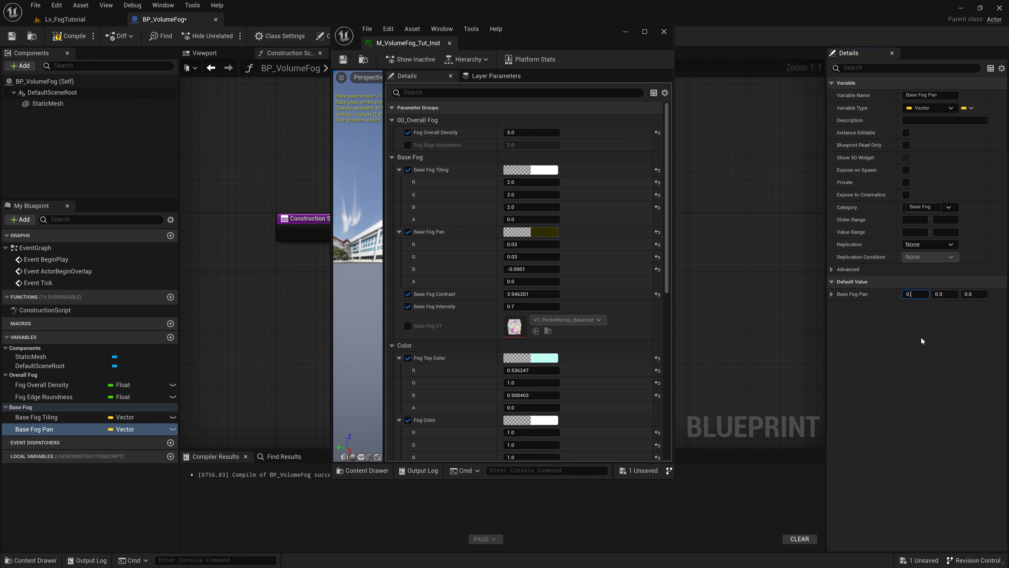
{"action": "type", "text": "3"}
{"action": "key", "text": "Tab"}
{"action": "type", "text": "0.03"}
{"action": "key", "text": "Tab"}
{"action": "type", "text": "-0.001"}
{"action": "key", "text": "Return"}
{"action": "left_click", "coordinate": [68, 36]}
{"action": "left_click", "coordinate": [11, 35]}
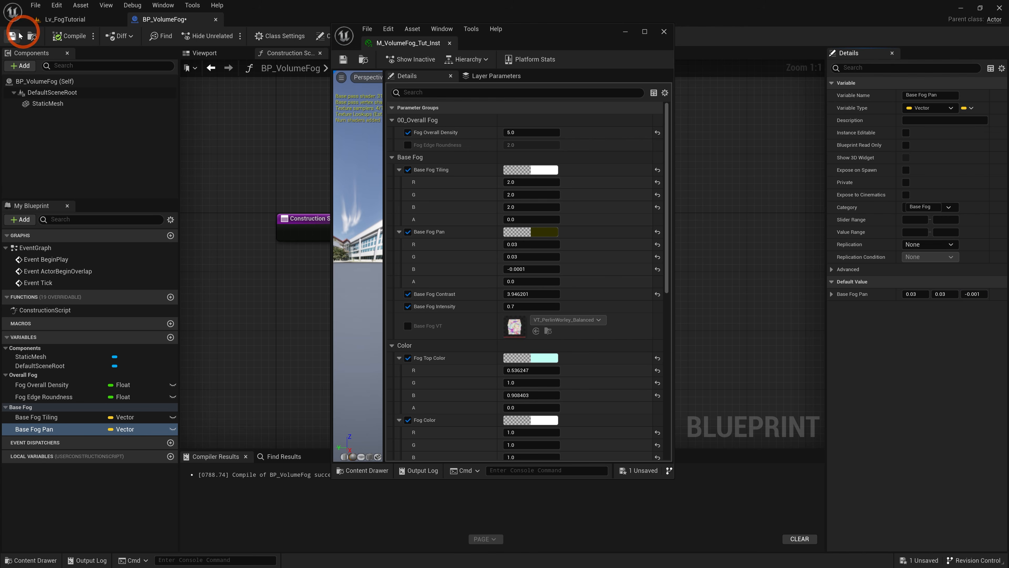
{"action": "left_click", "coordinate": [479, 267]}
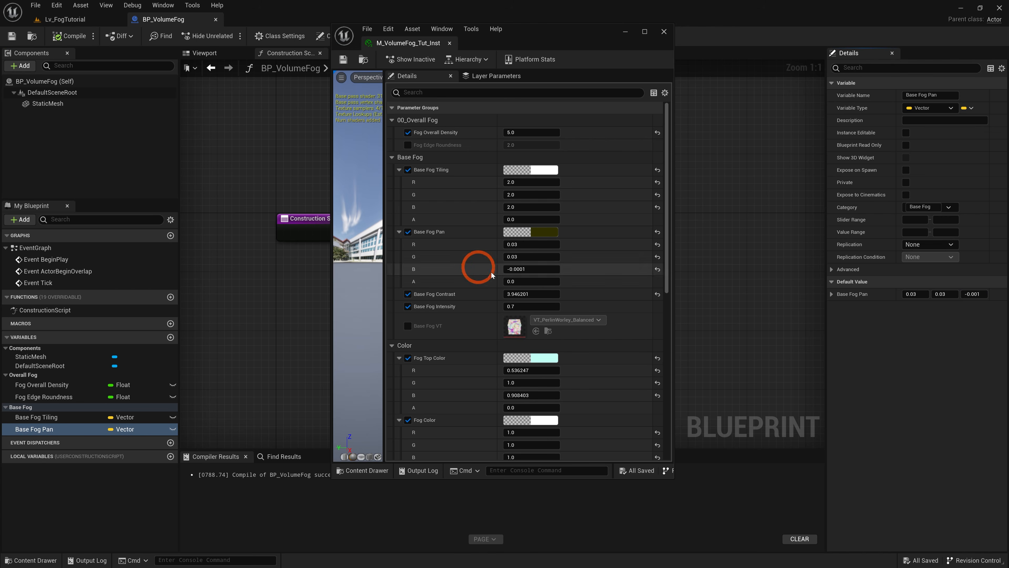
- Add a variable named Base Fog Contrast and change its type to Float
{"action": "left_click", "coordinate": [170, 337]}
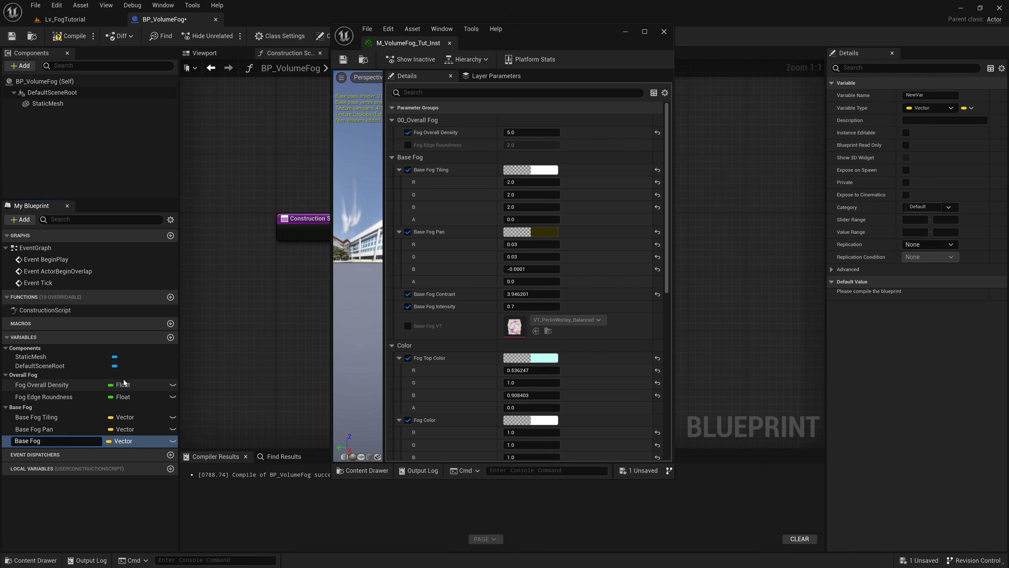
{"action": "type", "text": "Base Fog Contrast"}
{"action": "key", "text": "Return"}
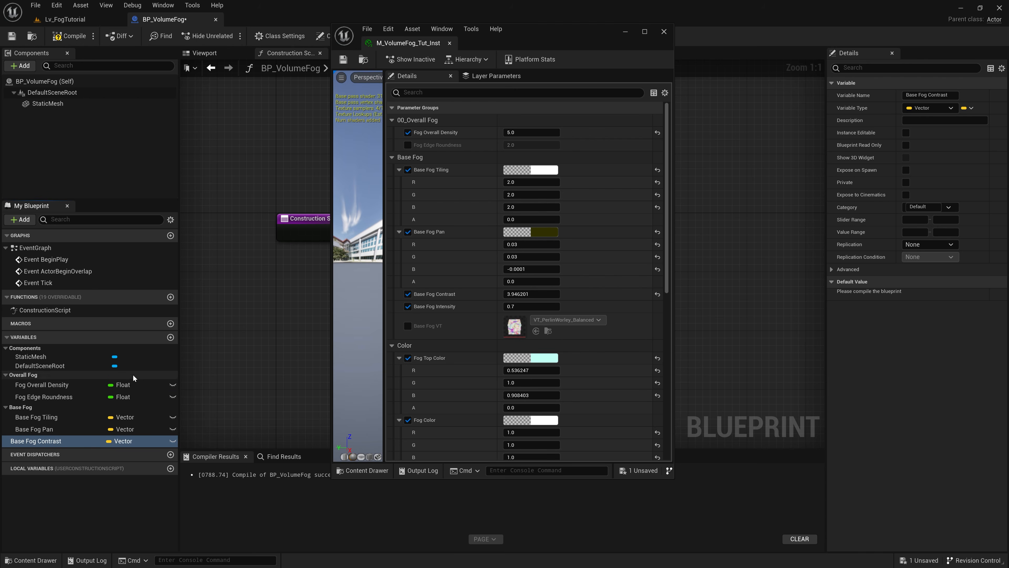
{"action": "left_click", "coordinate": [120, 441]}
{"action": "left_click", "coordinate": [127, 280]}
- Add another Float variable named Base Fog Intensity
{"action": "left_click", "coordinate": [171, 337]}
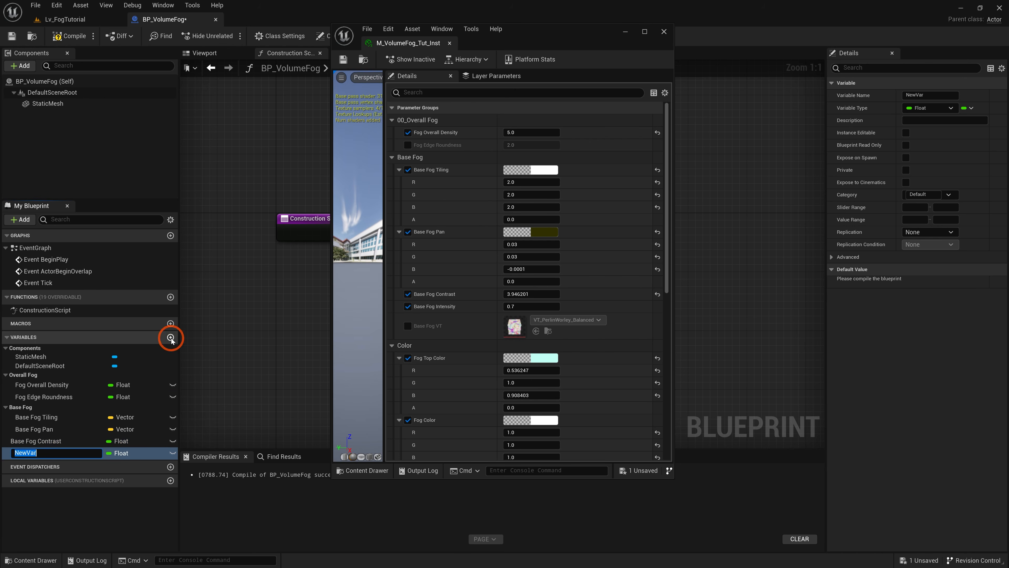
{"action": "type", "text": "Base Fog Intens"}
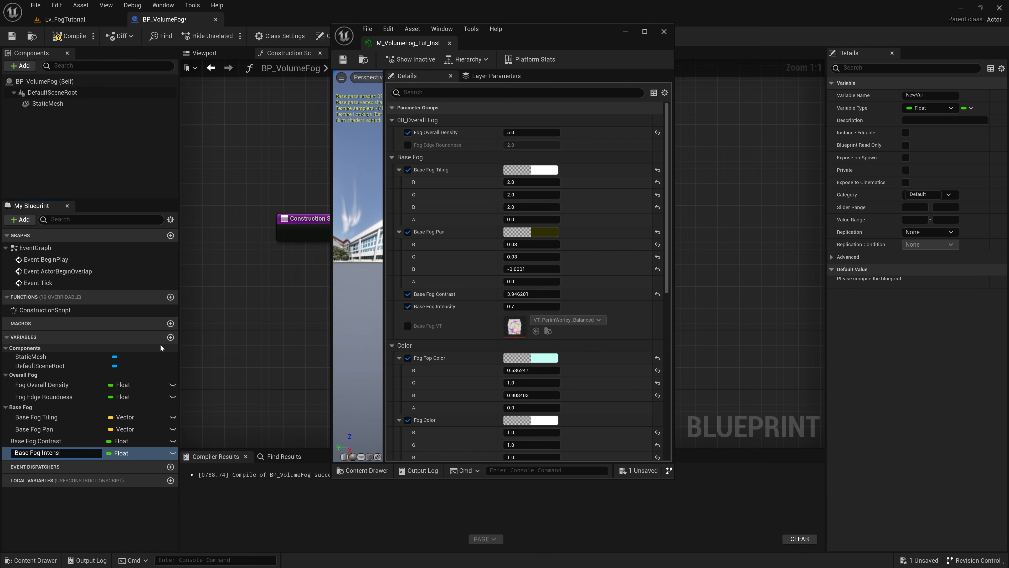
{"action": "type", "text": "ity"}
{"action": "key", "text": "Return"}
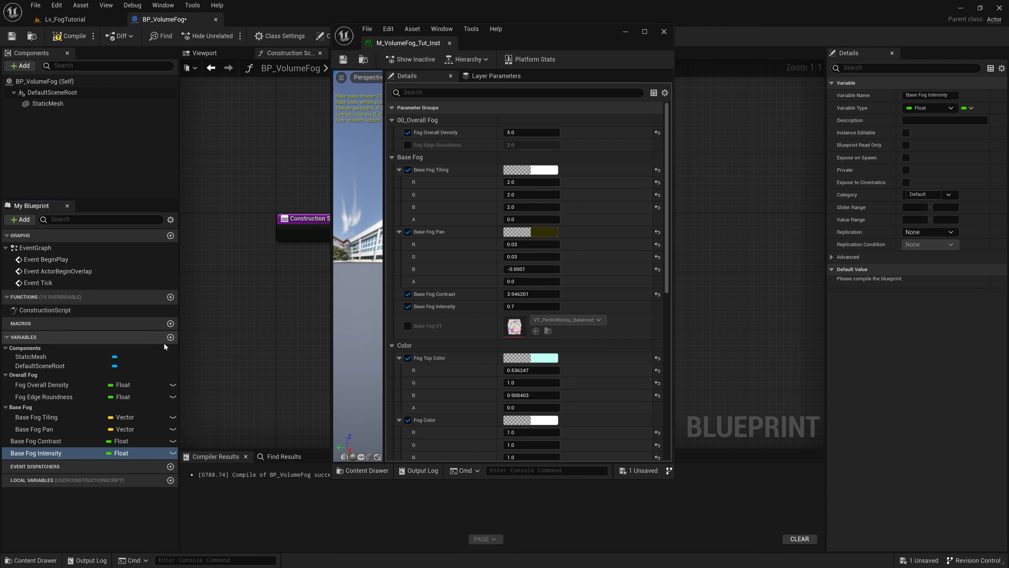
- Compile the blueprint and set the default value of Base Fog Contrast to 3.9
{"action": "left_click", "coordinate": [67, 39]}
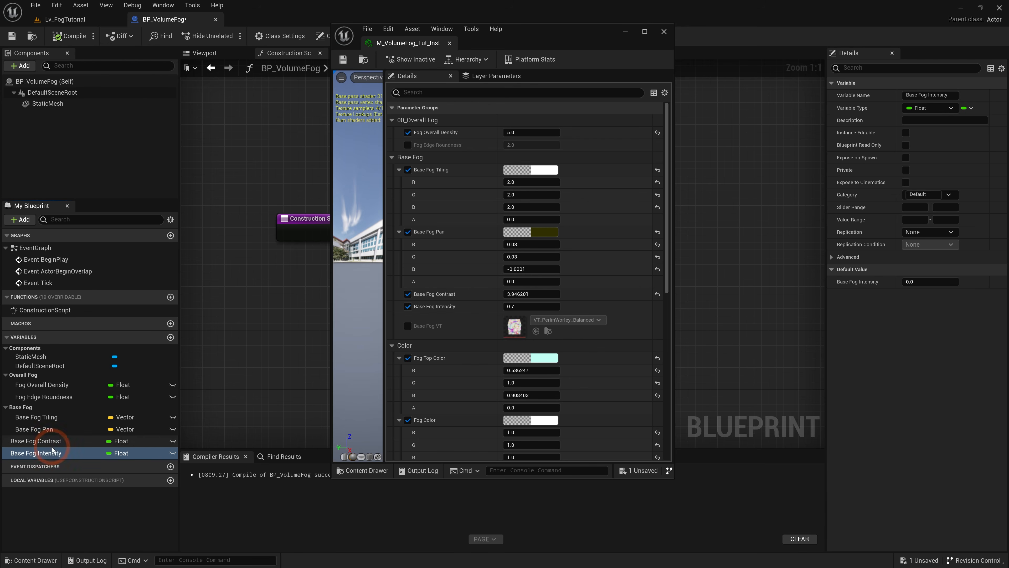
{"action": "left_click", "coordinate": [46, 441]}
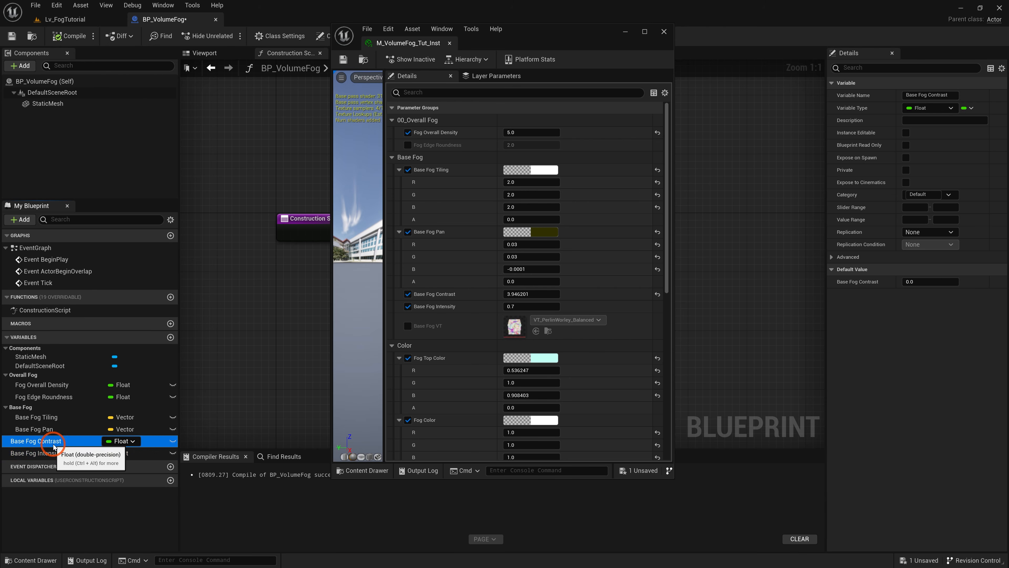
{"action": "left_click", "coordinate": [914, 282]}
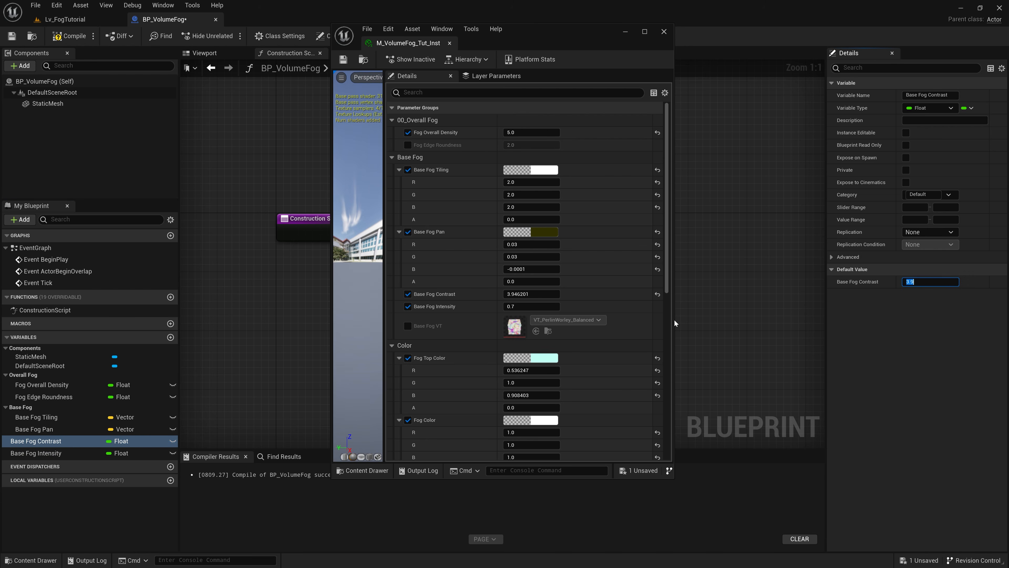
- Set the default value of the Base Fog Intensity variable to 0.7
{"action": "left_click", "coordinate": [38, 453]}
{"action": "left_click", "coordinate": [968, 276]}
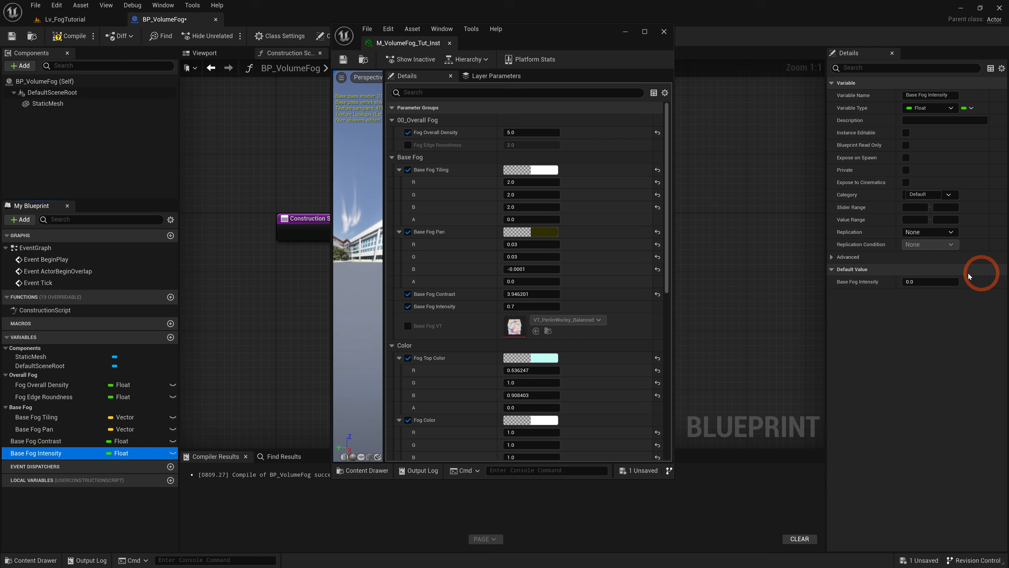
{"action": "left_click", "coordinate": [913, 281]}
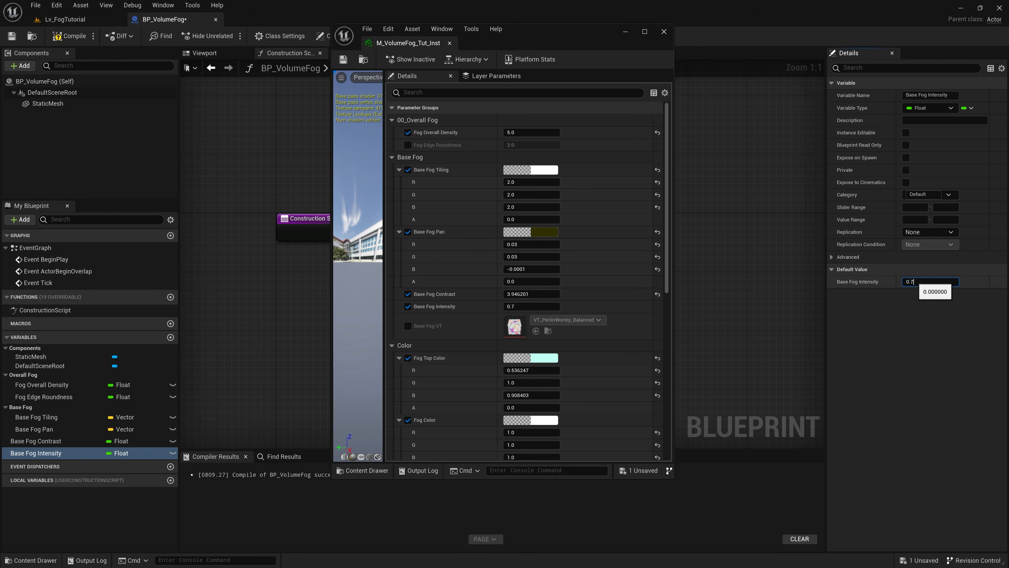
- Move Base Fog Contrast and Base Fog Intensity into the Base Fog category, and compile and save the blueprint
{"action": "left_click_drag", "start_coordinate": [36, 441], "coordinate": [27, 416]}
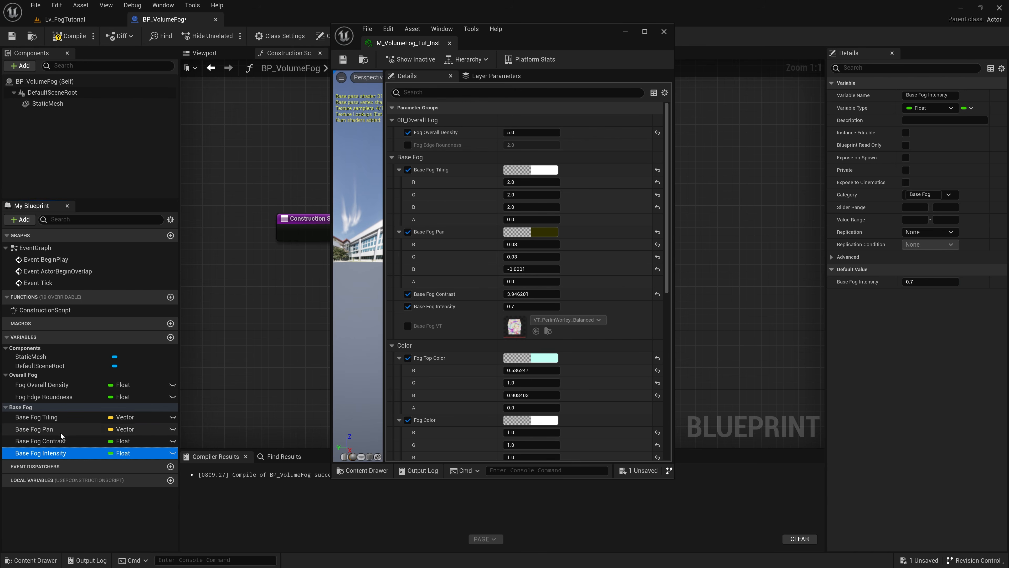
{"action": "left_click", "coordinate": [69, 37]}
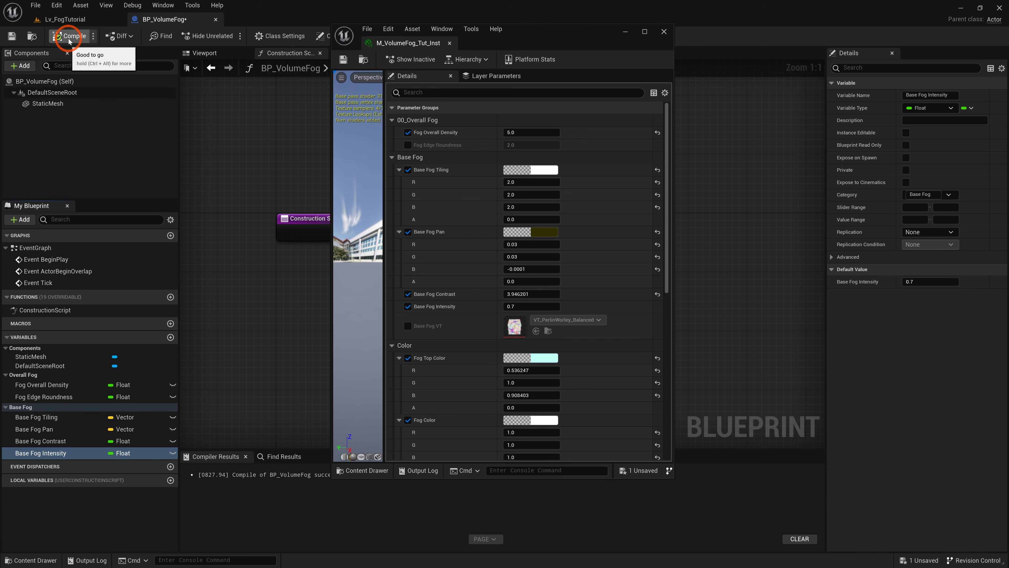
{"action": "left_click", "coordinate": [10, 38]}
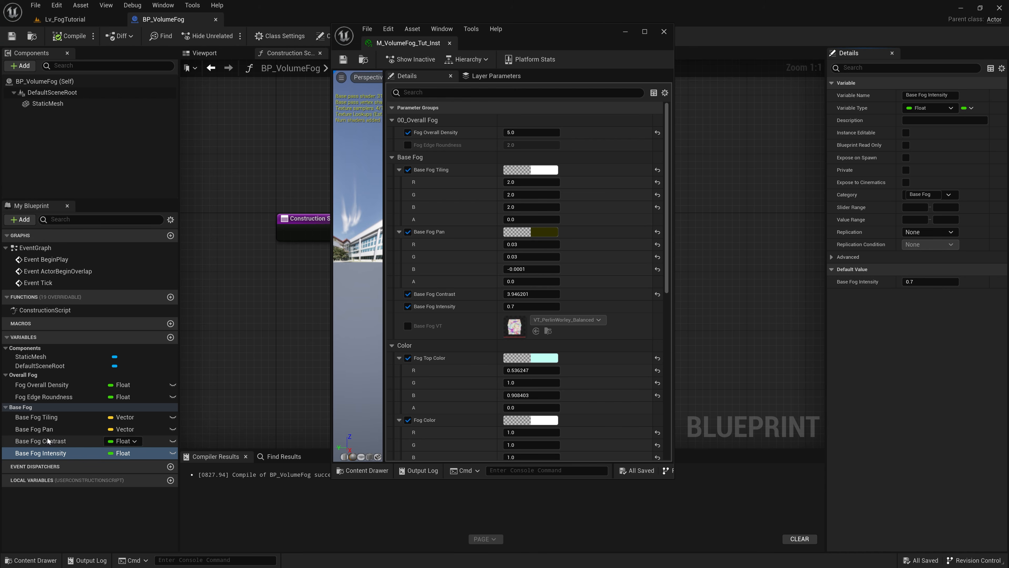
- Add a Vector variable named Fog Top Color to the blueprint
{"action": "scroll", "coordinate": [480, 298], "scroll_direction": "down", "scroll_amount": 3}
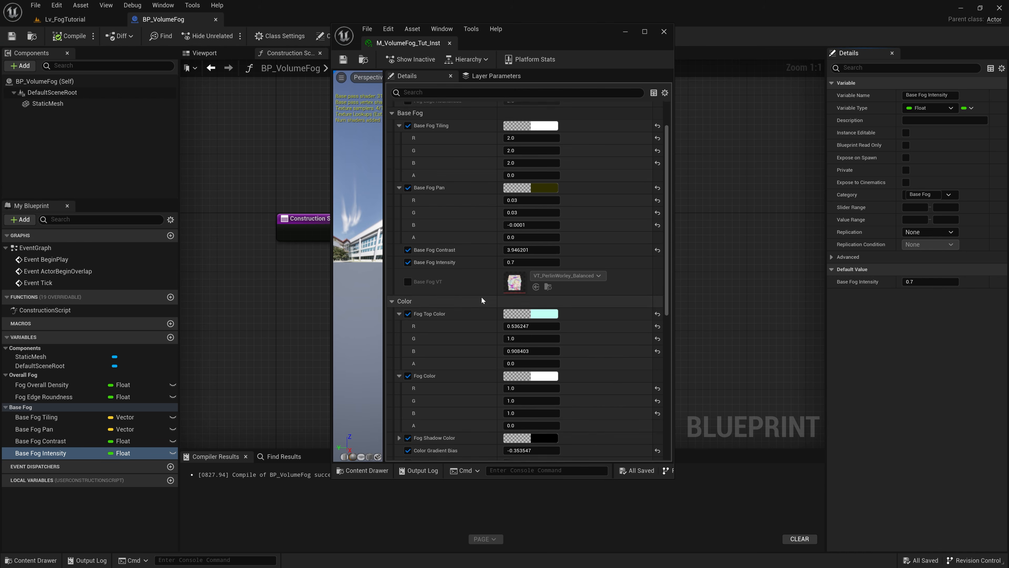
{"action": "scroll", "coordinate": [481, 297], "scroll_direction": "down", "scroll_amount": 1}
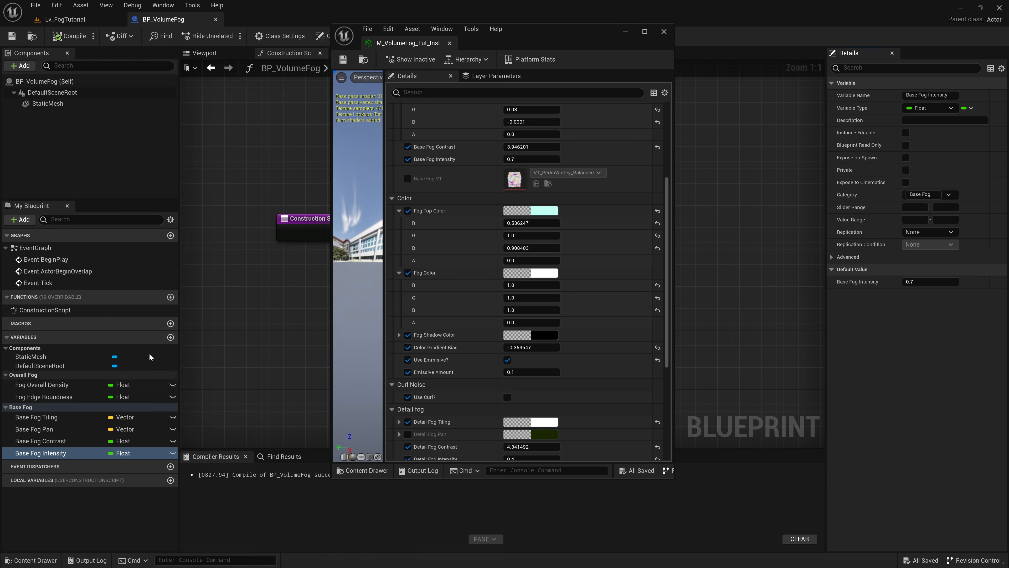
{"action": "left_click", "coordinate": [171, 338]}
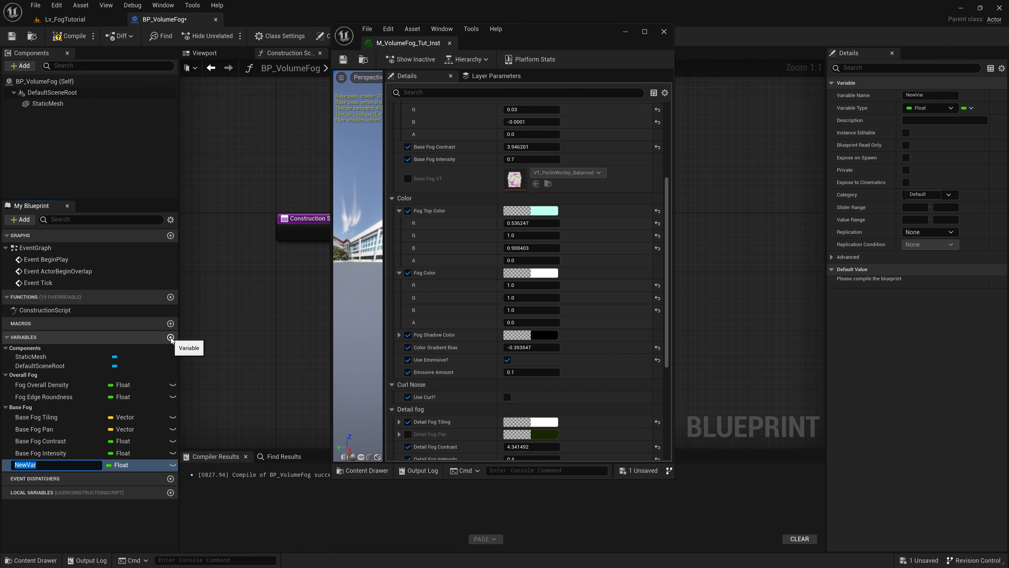
{"action": "type", "text": "Fog Top Color"}
{"action": "key", "text": "Return"}
{"action": "left_click", "coordinate": [119, 465]}
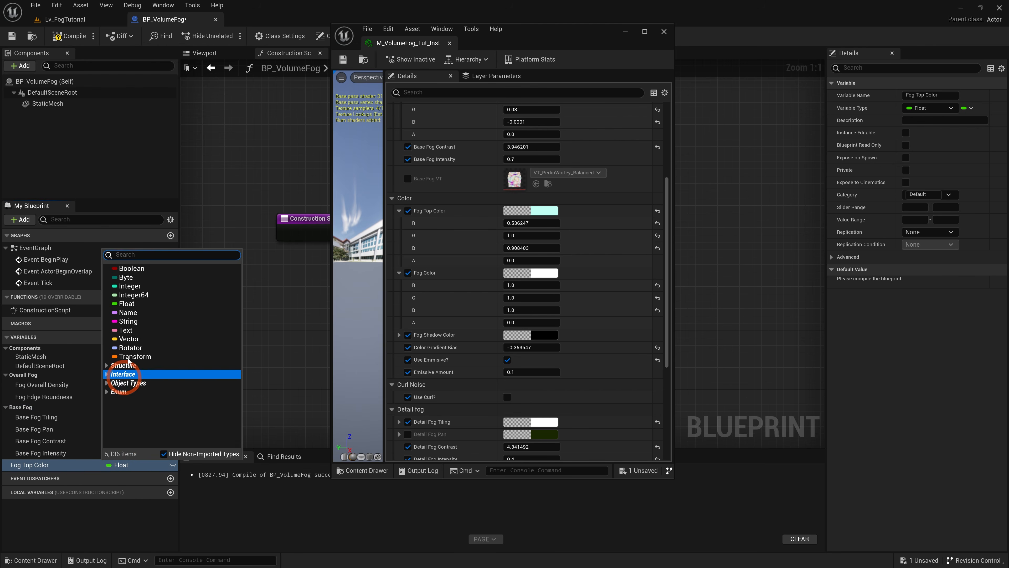
{"action": "left_click", "coordinate": [130, 339]}
- Add two more Vector variables named Fog Color and Fog Shadow Color
{"action": "left_click", "coordinate": [170, 337]}
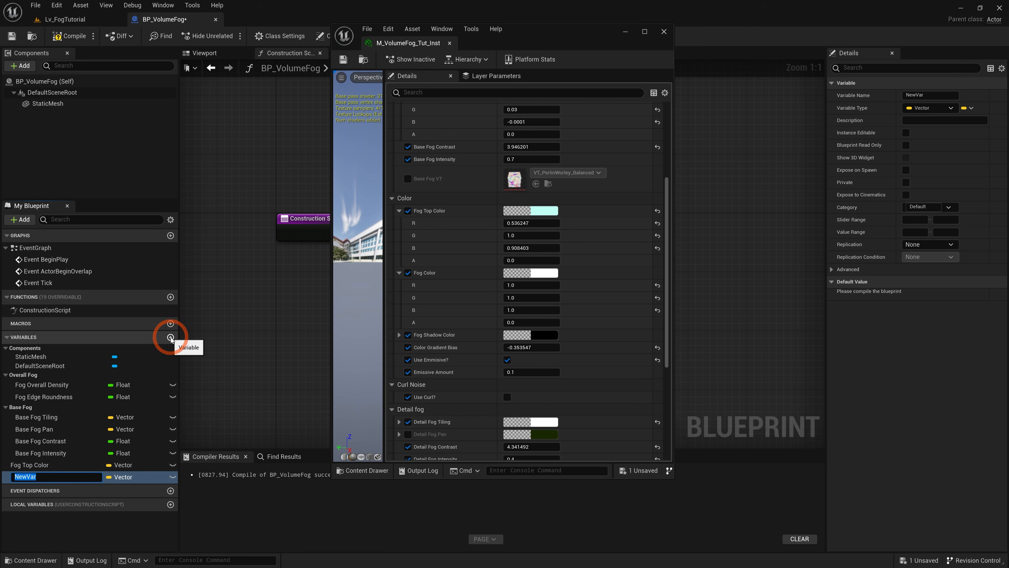
{"action": "type", "text": "Fog Color"}
{"action": "key", "text": "Return"}
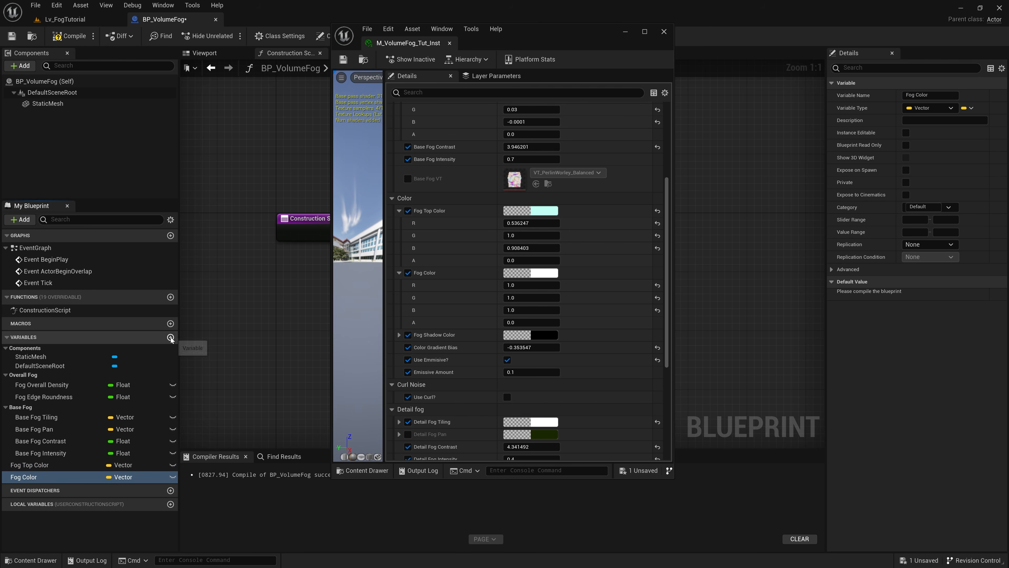
{"action": "left_click", "coordinate": [171, 337]}
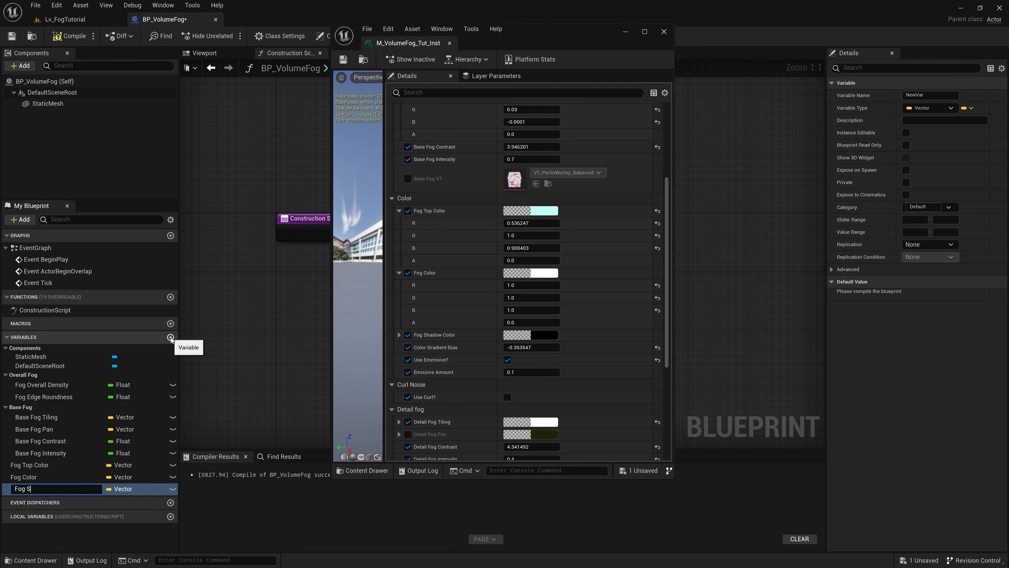
{"action": "type", "text": "Fog Shadow Color"}
{"action": "key", "text": "Return"}
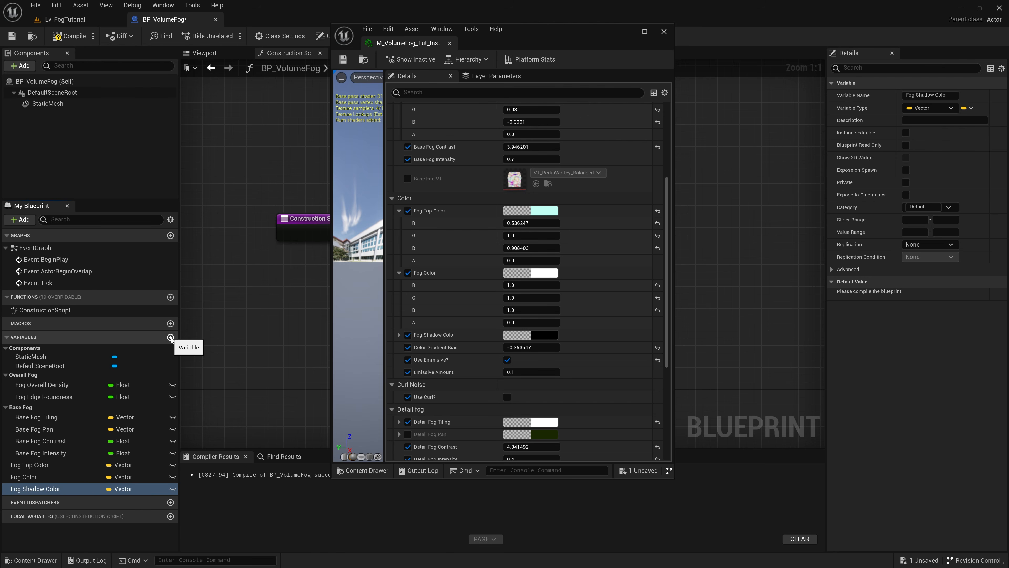
- Add two Float variables named Color Gradient Bias and Emissive Amount
{"action": "left_click", "coordinate": [170, 337]}
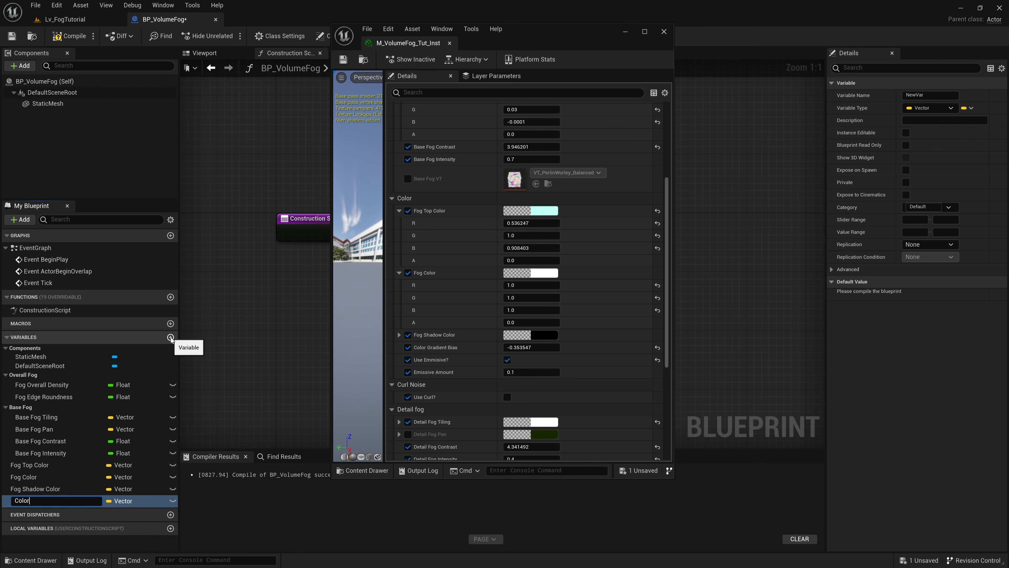
{"action": "type", "text": "Color Gradient Bias"}
{"action": "key", "text": "Return"}
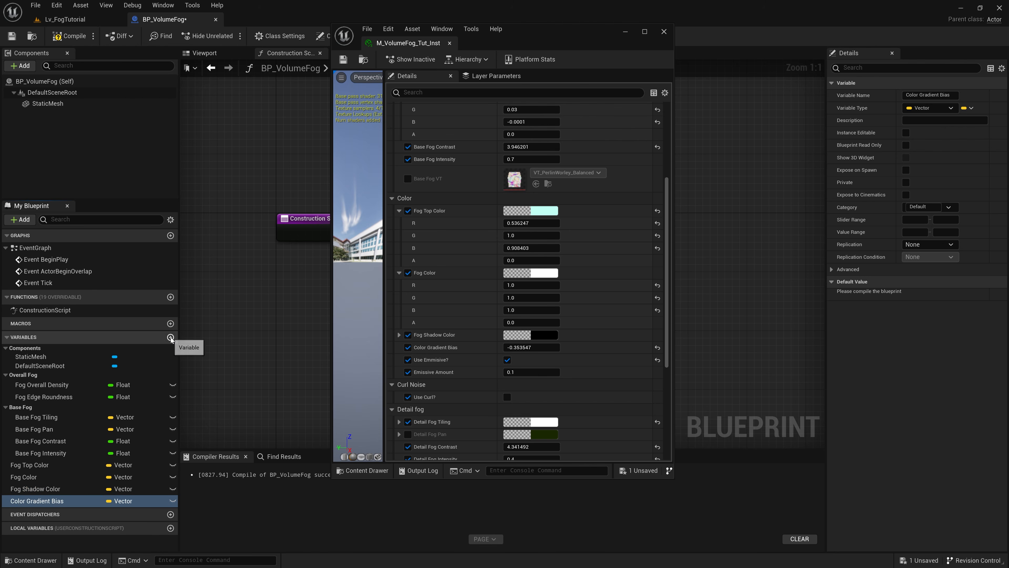
{"action": "left_click", "coordinate": [121, 500]}
{"action": "left_click", "coordinate": [143, 345]}
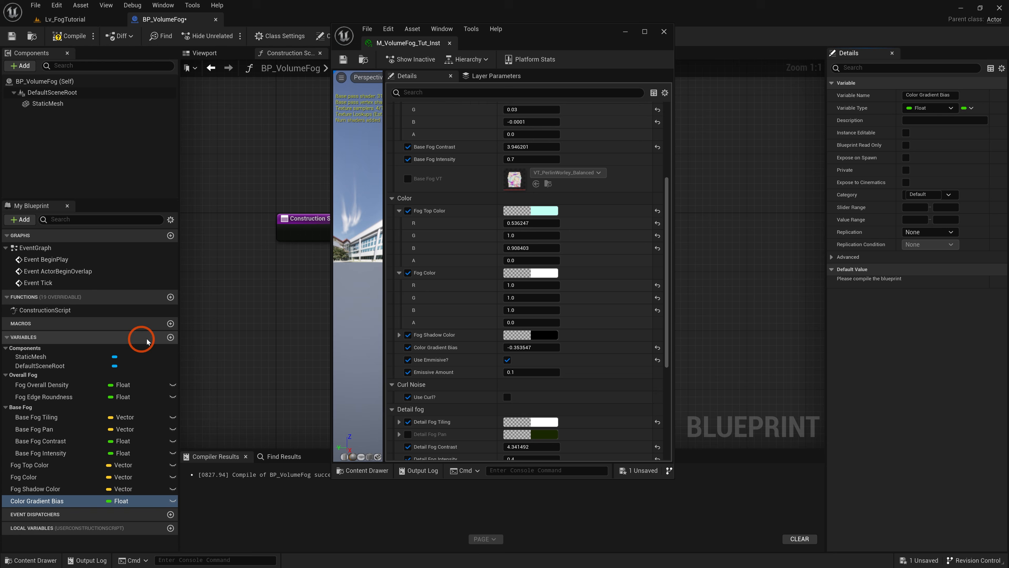
{"action": "left_click", "coordinate": [171, 337]}
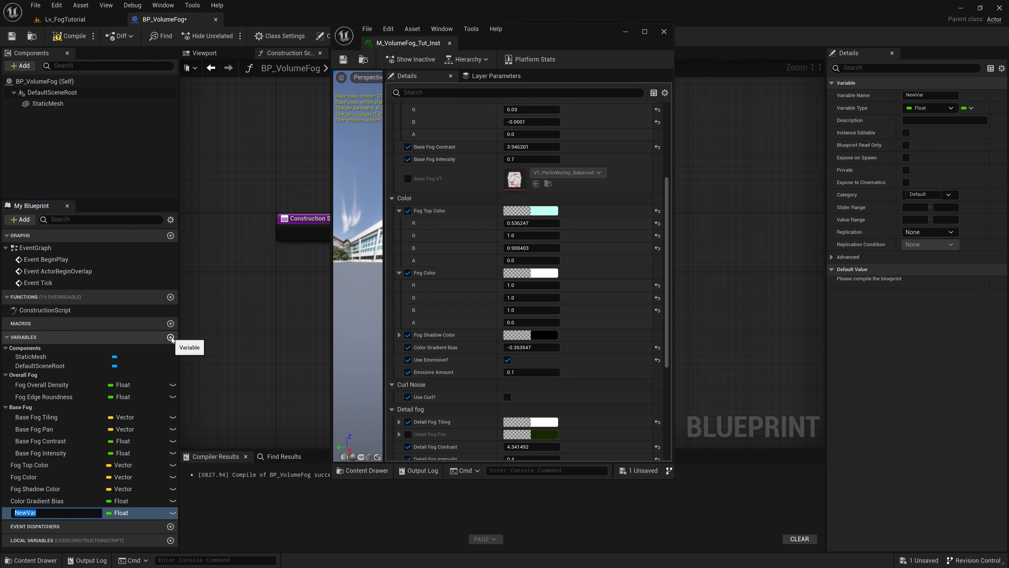
{"action": "type", "text": "Emissive Amount"}
{"action": "key", "text": "Return"}
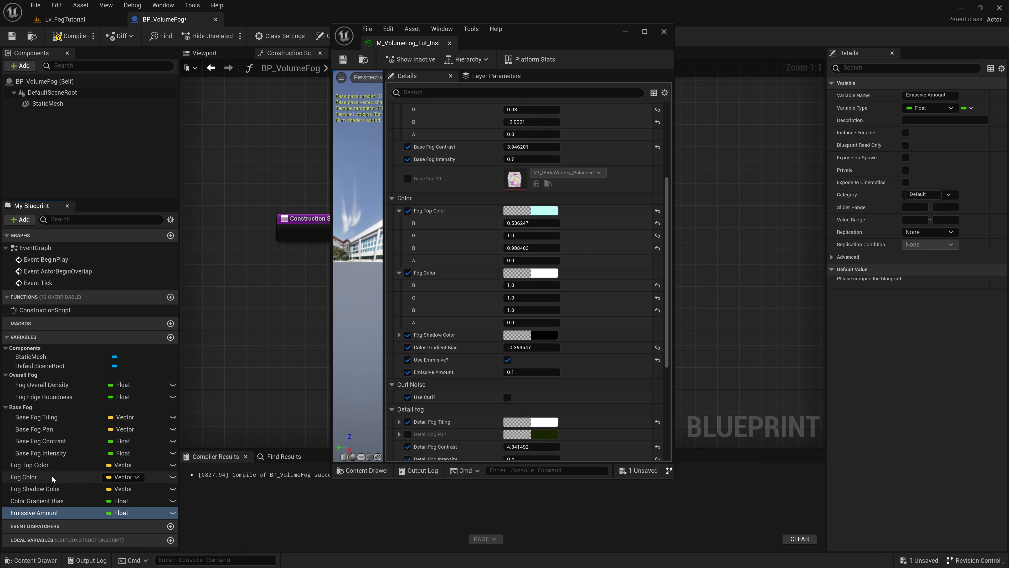
- Assign the Fog Top Color variable to a new category named Color
{"action": "left_click", "coordinate": [49, 468]}
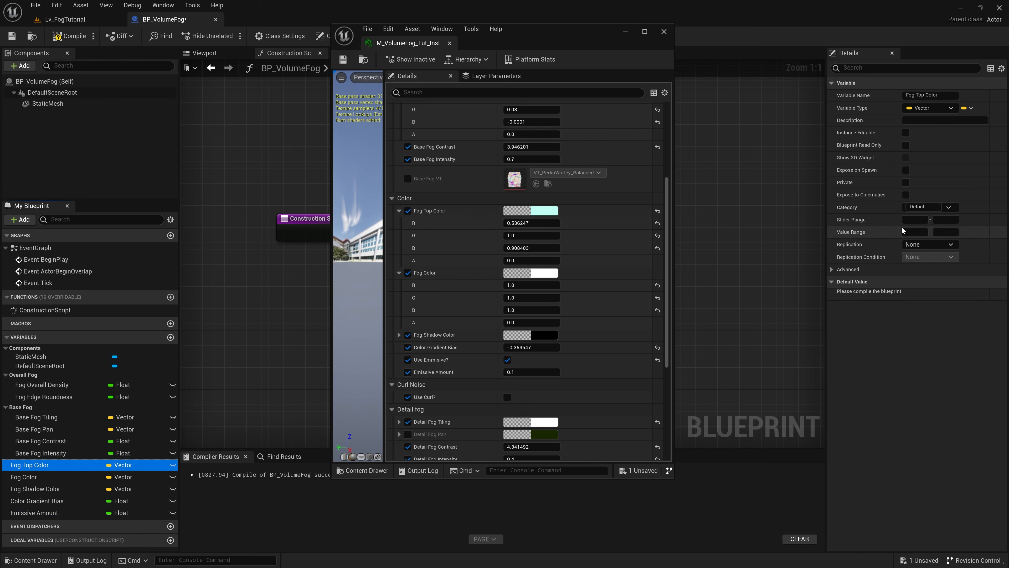
{"action": "left_click", "coordinate": [937, 206]}
{"action": "left_click", "coordinate": [948, 305]}
{"action": "type", "text": "Color"}
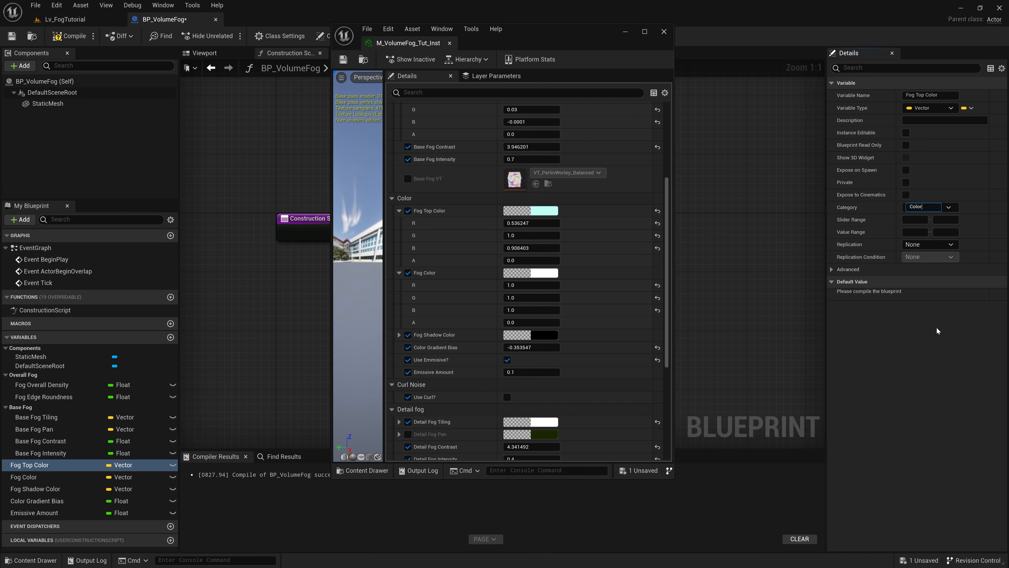
{"action": "key", "text": "Return"}
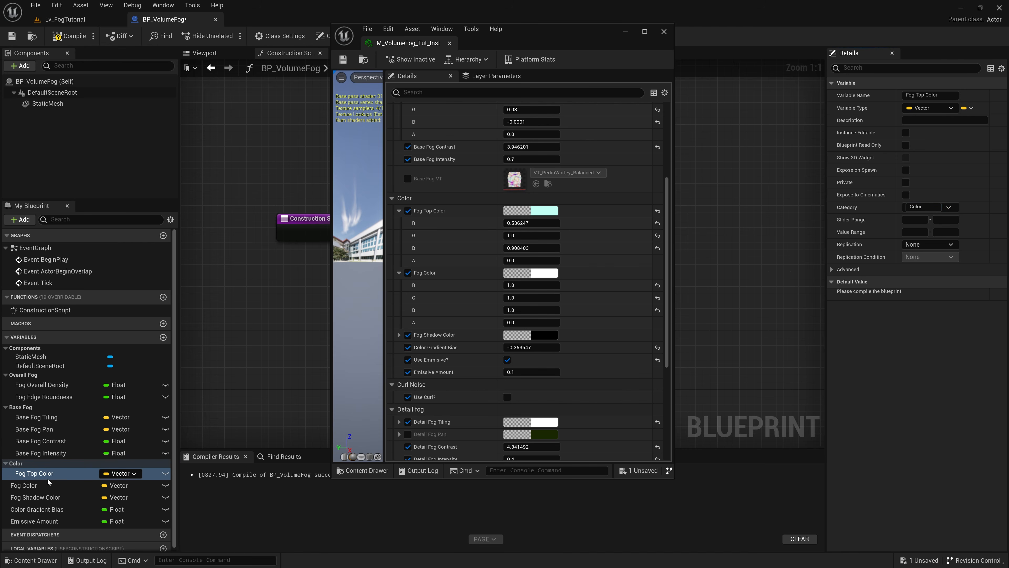
- Move Fog Color, Fog Shadow Color, Color Gradient Bias and Emissive Amount into the Color category, and compile and save the blueprint
{"action": "left_click_drag", "start_coordinate": [21, 486], "coordinate": [20, 466]}
{"action": "left_click", "coordinate": [36, 510]}
{"action": "left_click_drag", "start_coordinate": [35, 510], "coordinate": [24, 466]}
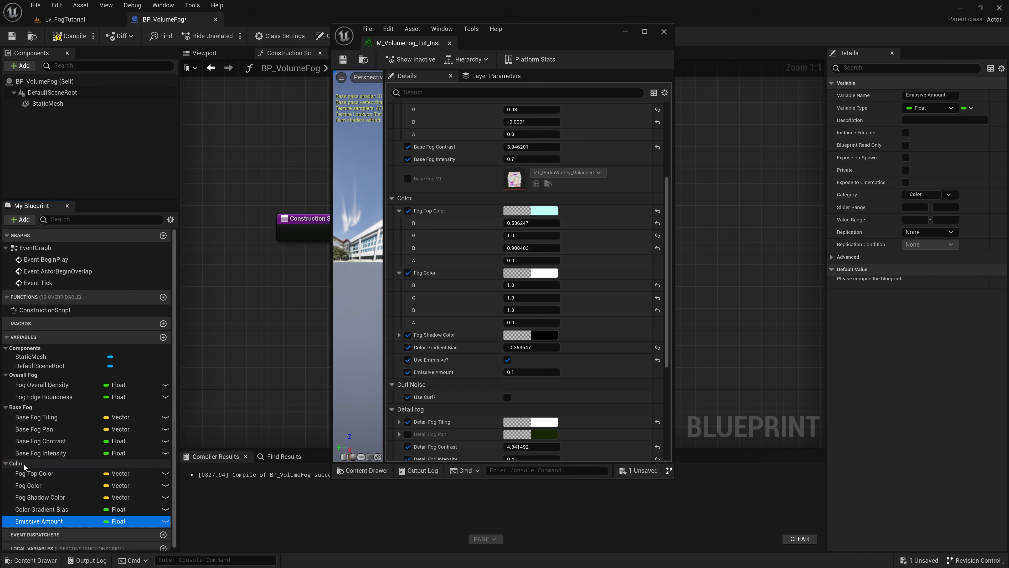
{"action": "left_click", "coordinate": [70, 36]}
{"action": "left_click", "coordinate": [12, 37]}
- Change the type of the Fog Top Color variable to Linear Color
{"action": "left_click", "coordinate": [34, 473]}
{"action": "left_click", "coordinate": [917, 294]}
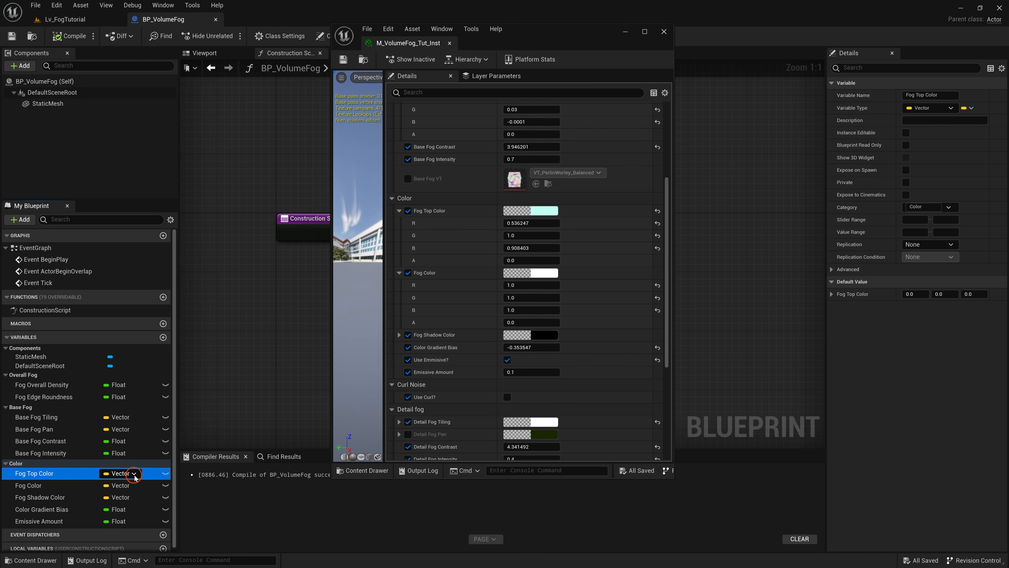
{"action": "left_click", "coordinate": [119, 473]}
{"action": "left_click", "coordinate": [196, 383]}
{"action": "type", "text": "linear color"}
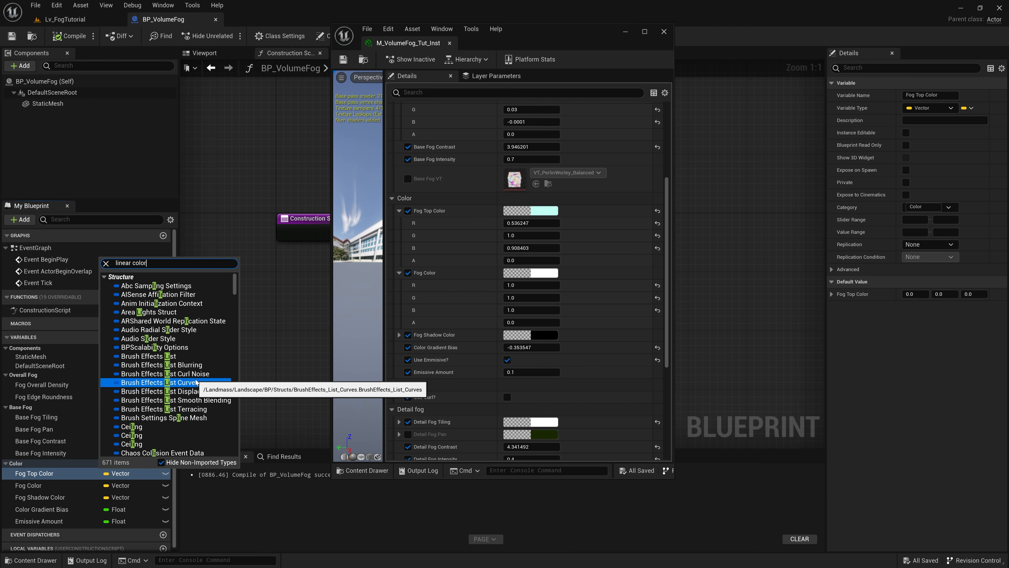
{"action": "left_click", "coordinate": [157, 304]}
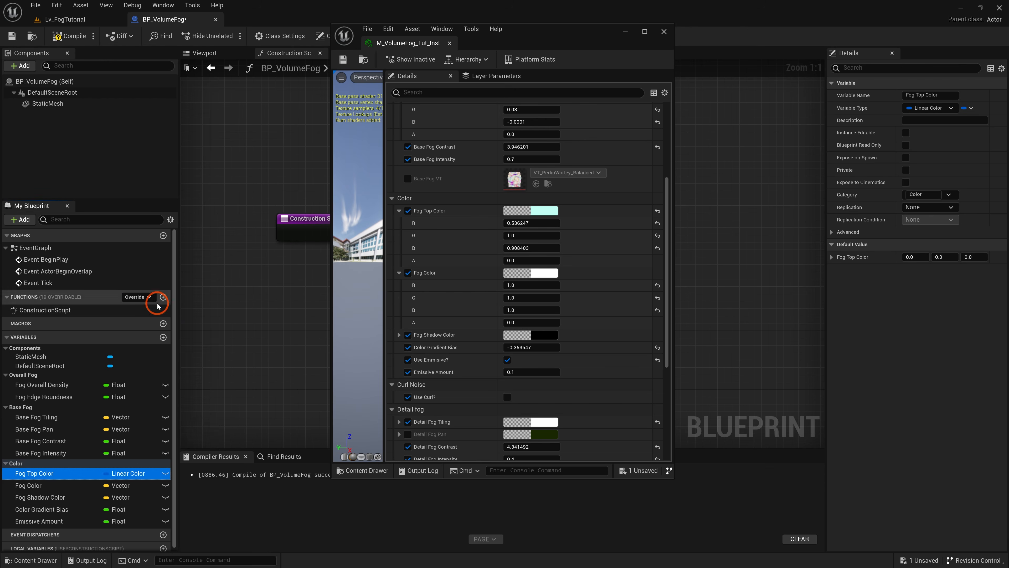
- Change the types of the Fog Color and Fog Shadow Color variables to Linear Color
{"action": "left_click", "coordinate": [75, 486]}
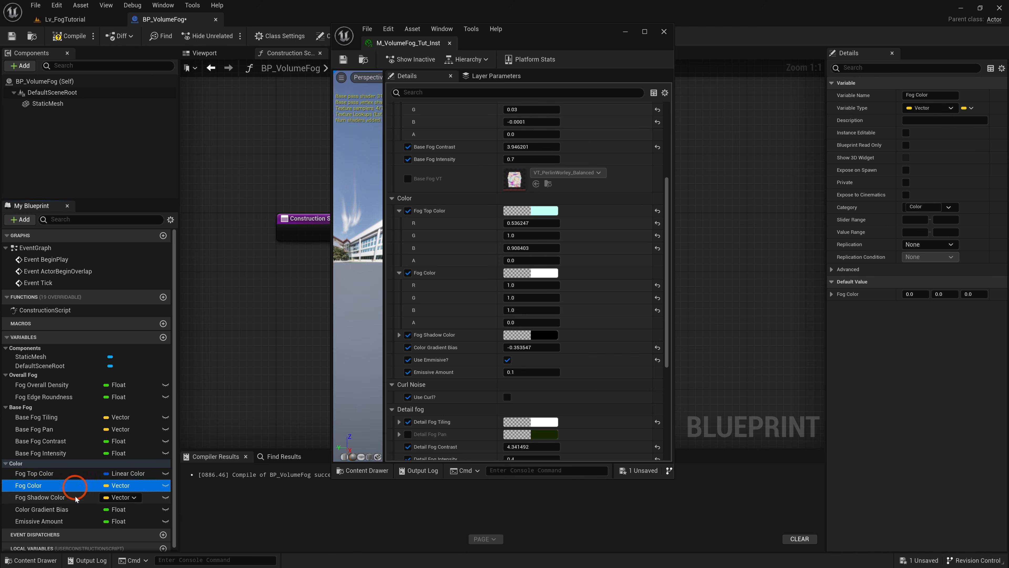
{"action": "left_click", "coordinate": [77, 499]}
{"action": "left_click", "coordinate": [130, 482]}
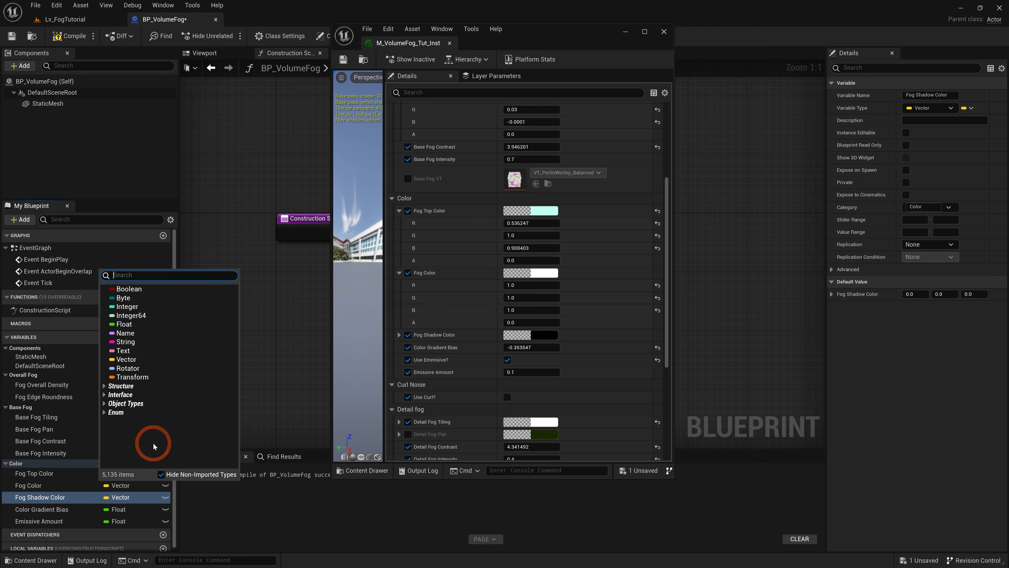
{"action": "type", "text": "linear"}
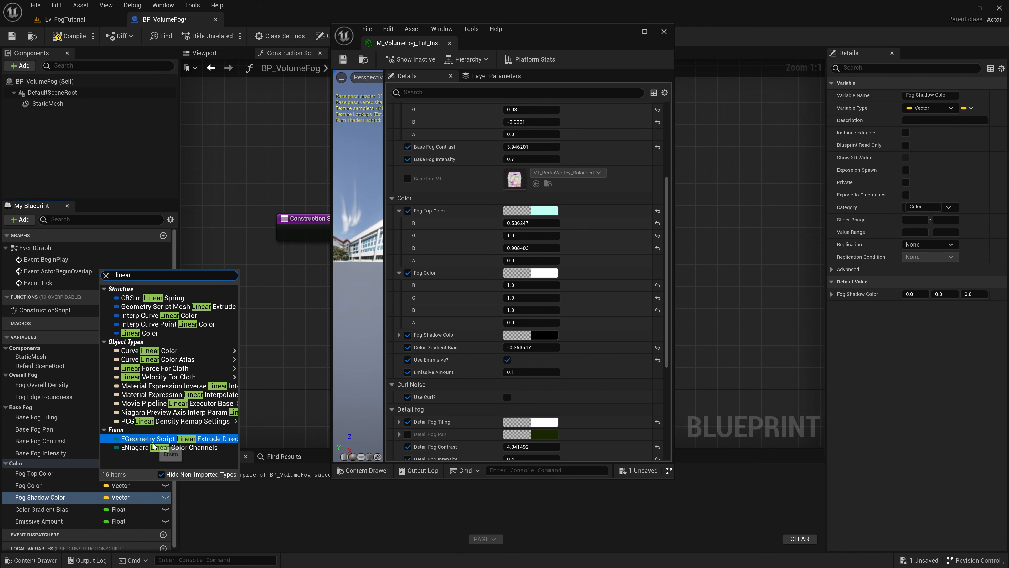
{"action": "left_click", "coordinate": [164, 337]}
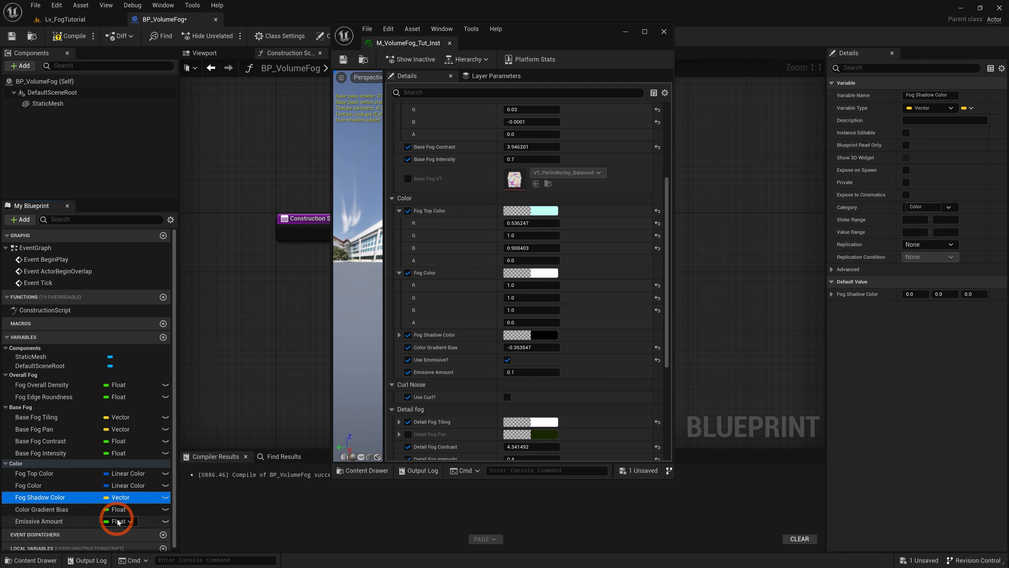
{"action": "left_click", "coordinate": [120, 498]}
{"action": "type", "text": "linear co"}
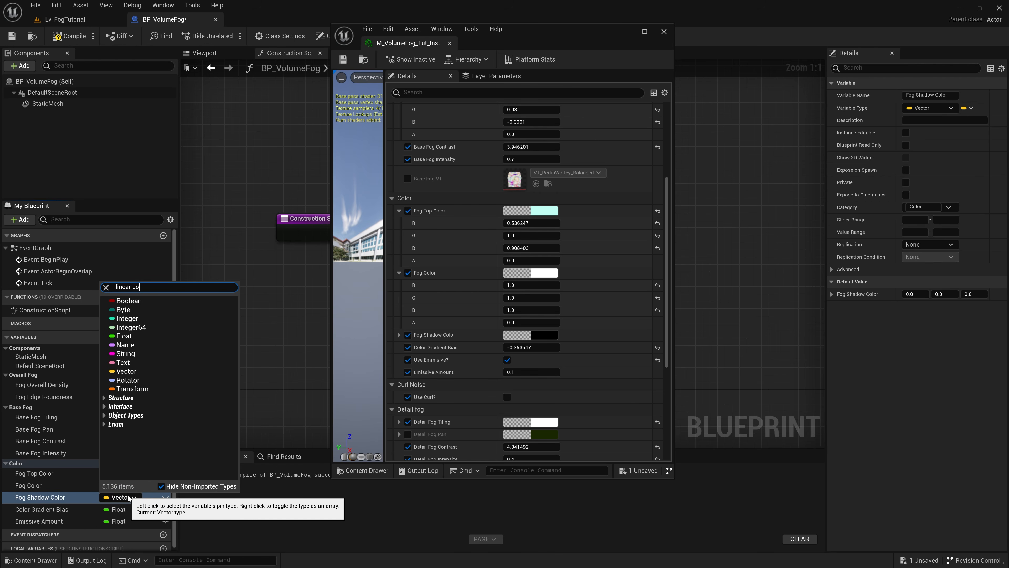
{"action": "type", "text": "lor"}
{"action": "left_click", "coordinate": [137, 327]}
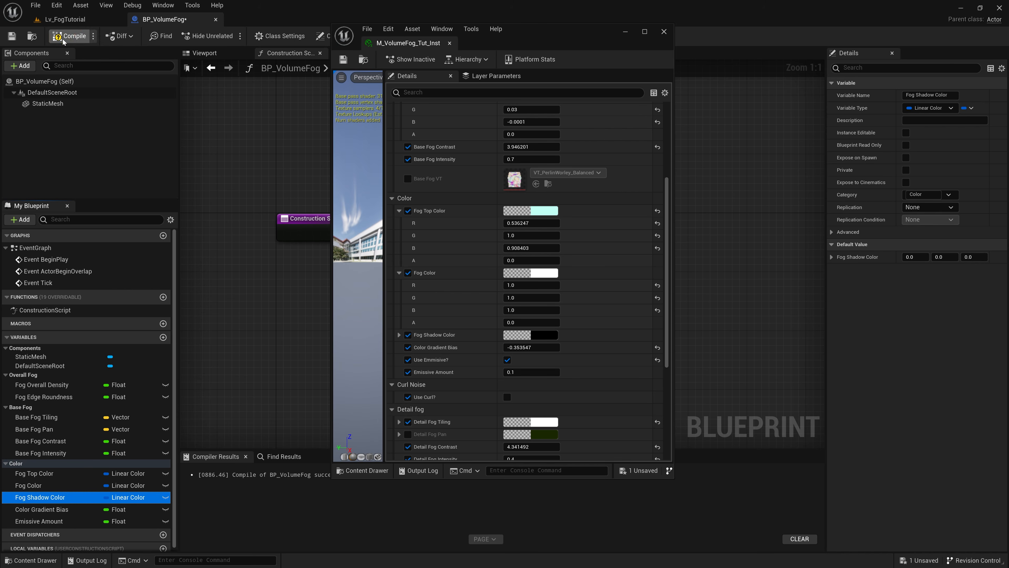
- Compile the blueprint and set the default value of Fog Top Color to a light blue
{"action": "left_click", "coordinate": [64, 40]}
{"action": "left_click", "coordinate": [34, 474]}
{"action": "left_click", "coordinate": [950, 257]}
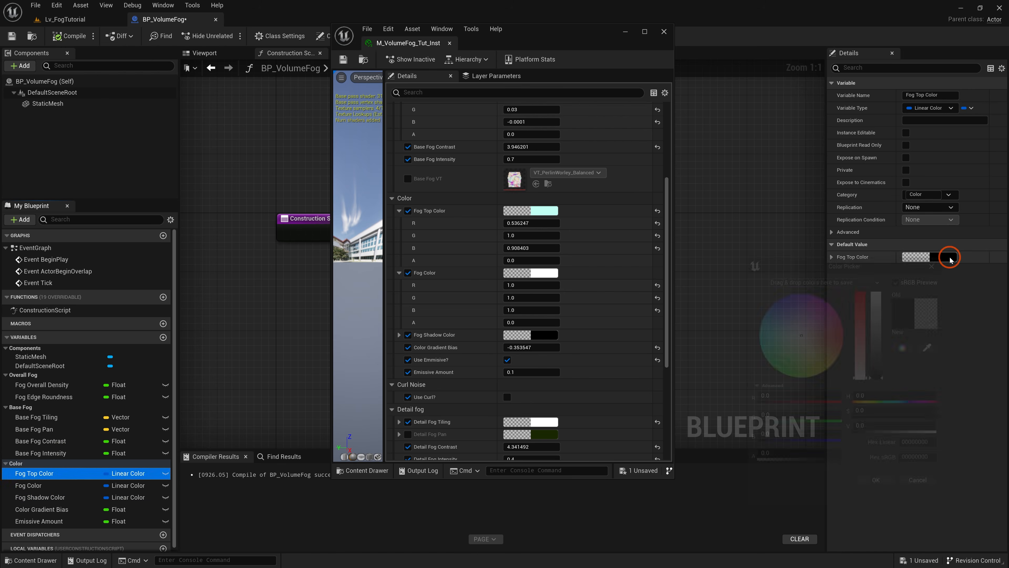
{"action": "left_click_drag", "start_coordinate": [775, 341], "coordinate": [778, 338]}
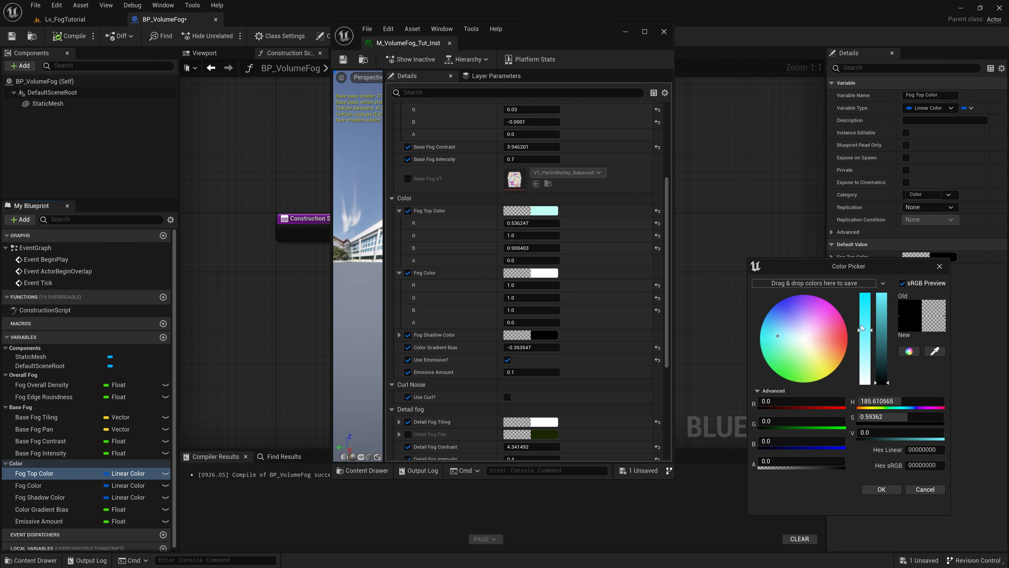
{"action": "left_click", "coordinate": [882, 330]}
{"action": "left_click_drag", "start_coordinate": [883, 330], "coordinate": [883, 327]}
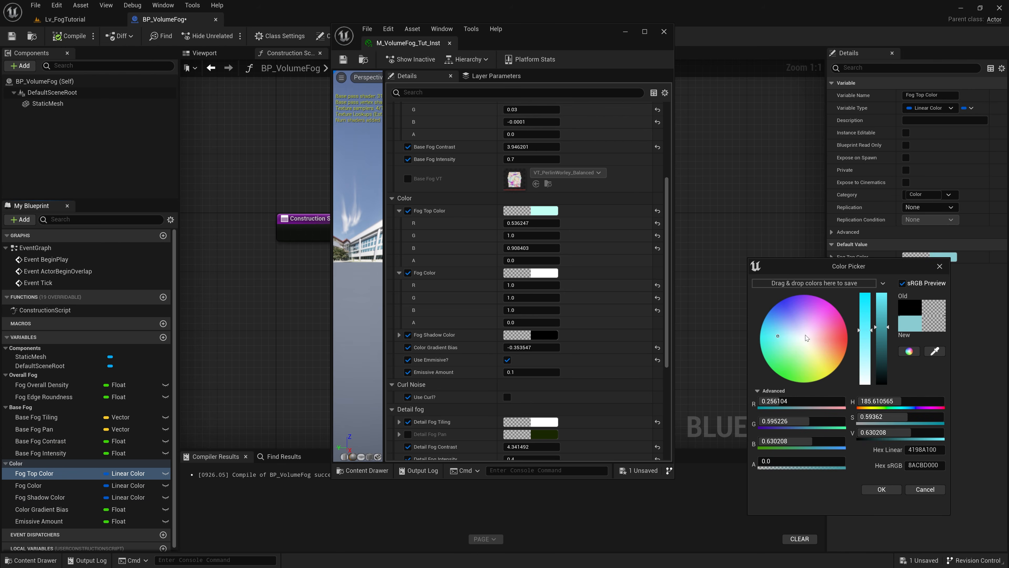
{"action": "left_click", "coordinate": [781, 329]}
{"action": "left_click", "coordinate": [882, 489]}
- Set the default value of Fog Color to white, and compile and save the blueprint
{"action": "left_click", "coordinate": [76, 484]}
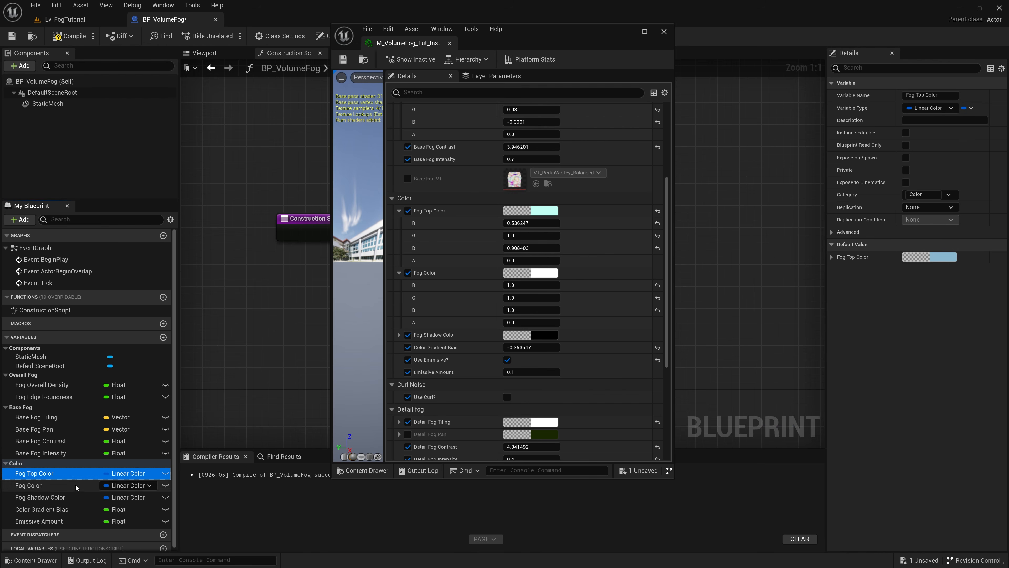
{"action": "left_click", "coordinate": [937, 257]}
{"action": "left_click_drag", "start_coordinate": [868, 316], "coordinate": [871, 278]}
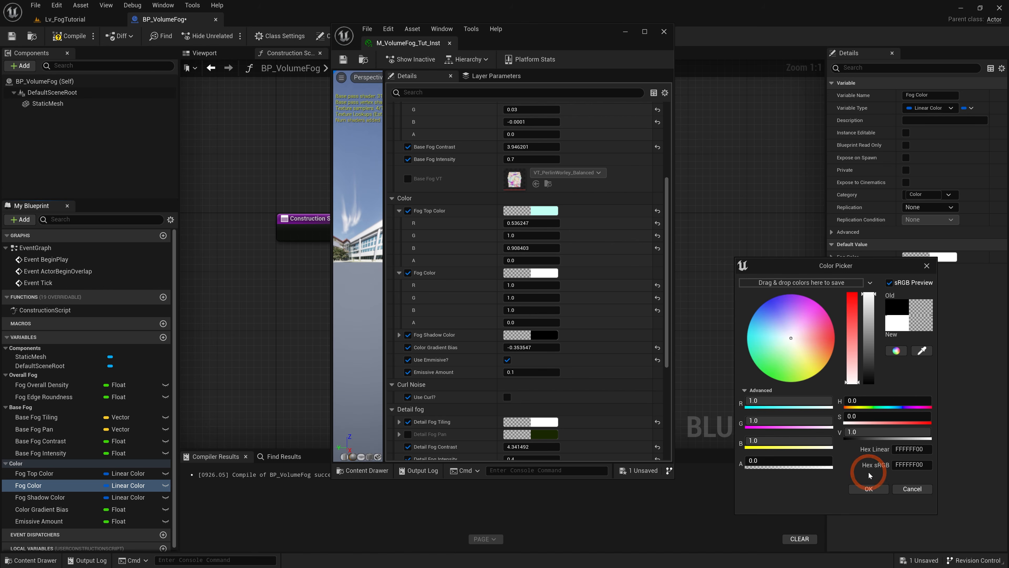
{"action": "left_click", "coordinate": [869, 489]}
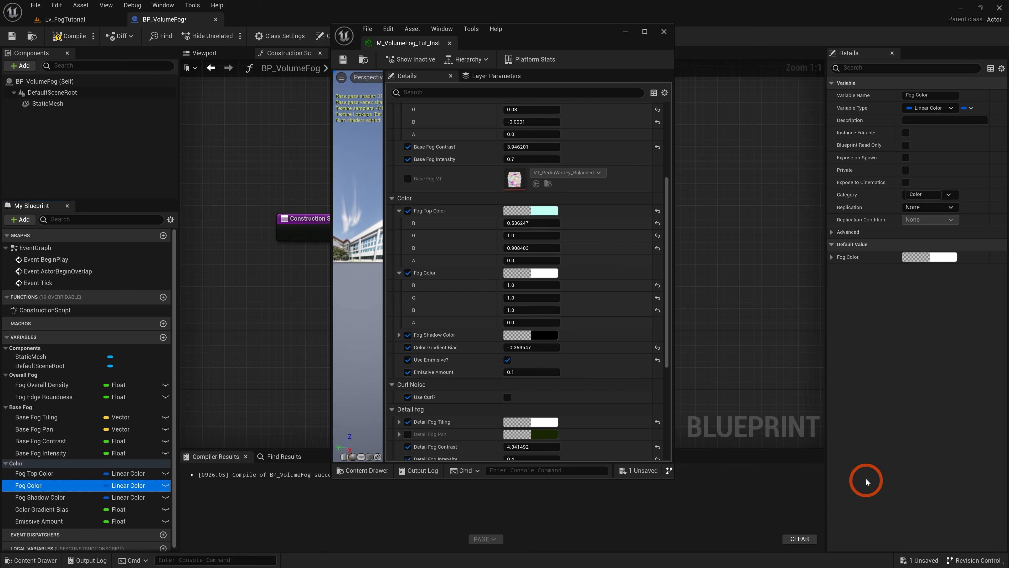
{"action": "left_click", "coordinate": [61, 498]}
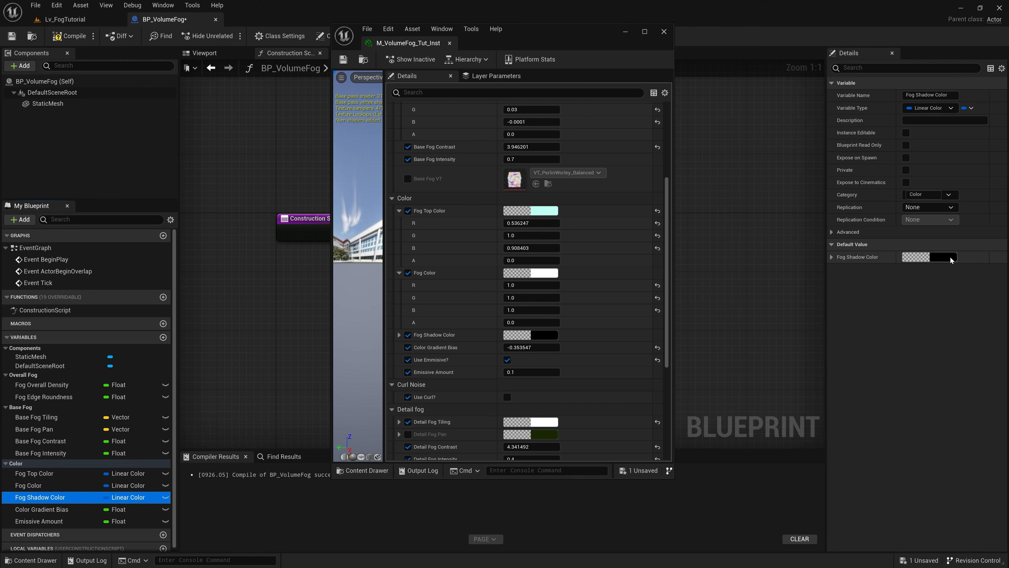
{"action": "left_click", "coordinate": [67, 36]}
{"action": "left_click", "coordinate": [12, 37]}
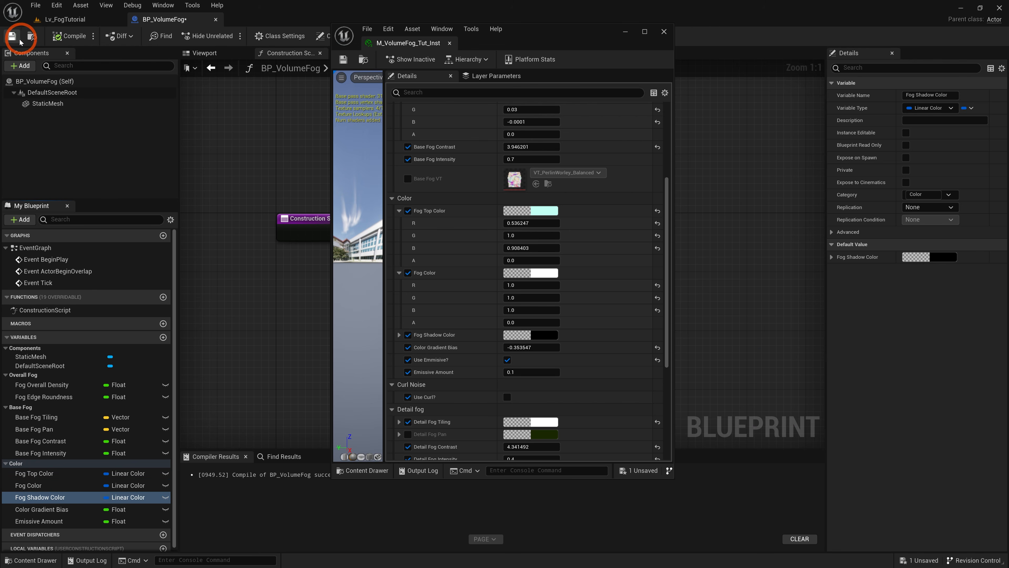
- Set the default value of the Color Gradient Bias variable to -0.3
{"action": "left_click", "coordinate": [108, 510]}
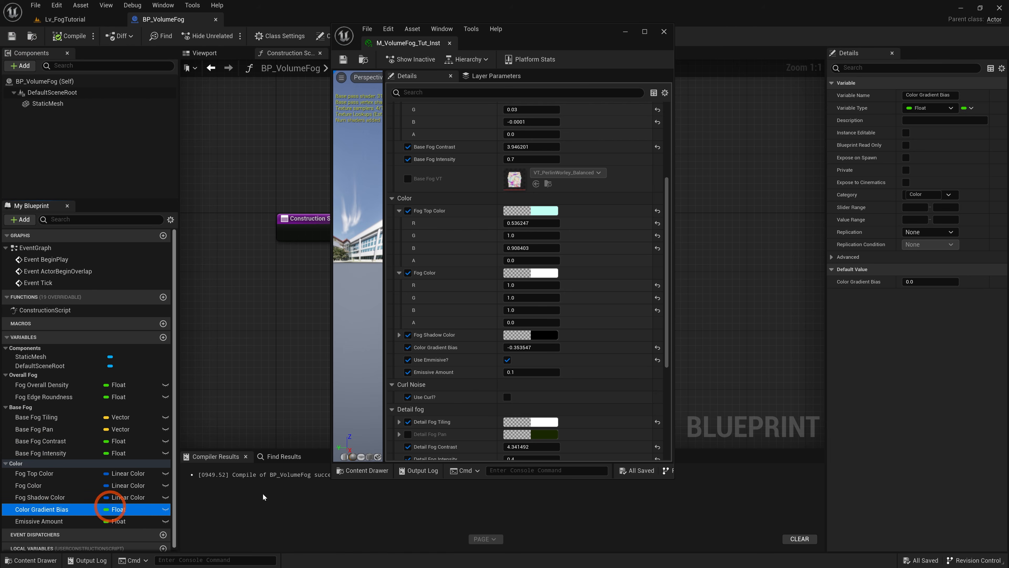
{"action": "left_click", "coordinate": [921, 282]}
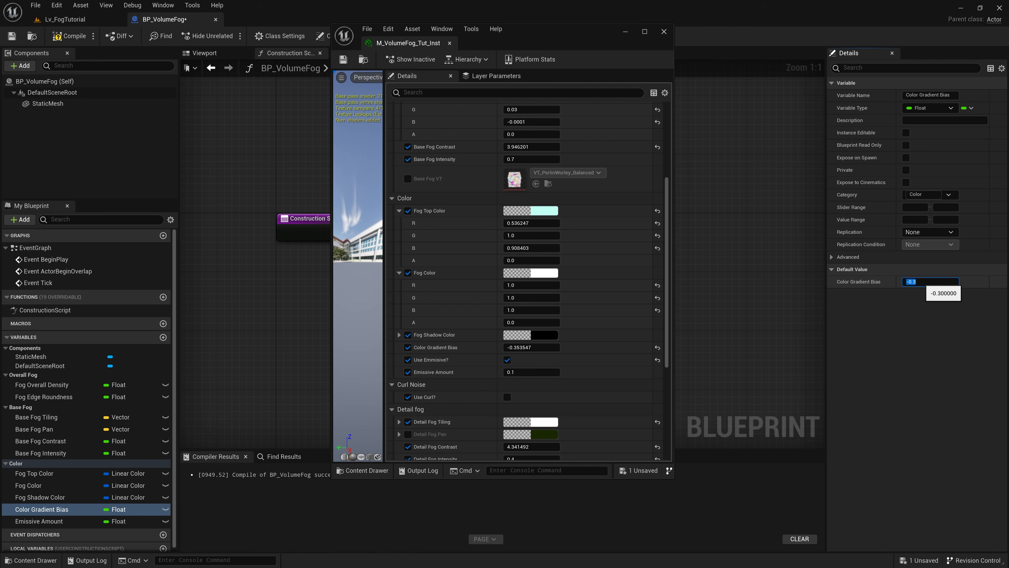
{"action": "left_click", "coordinate": [913, 213]}
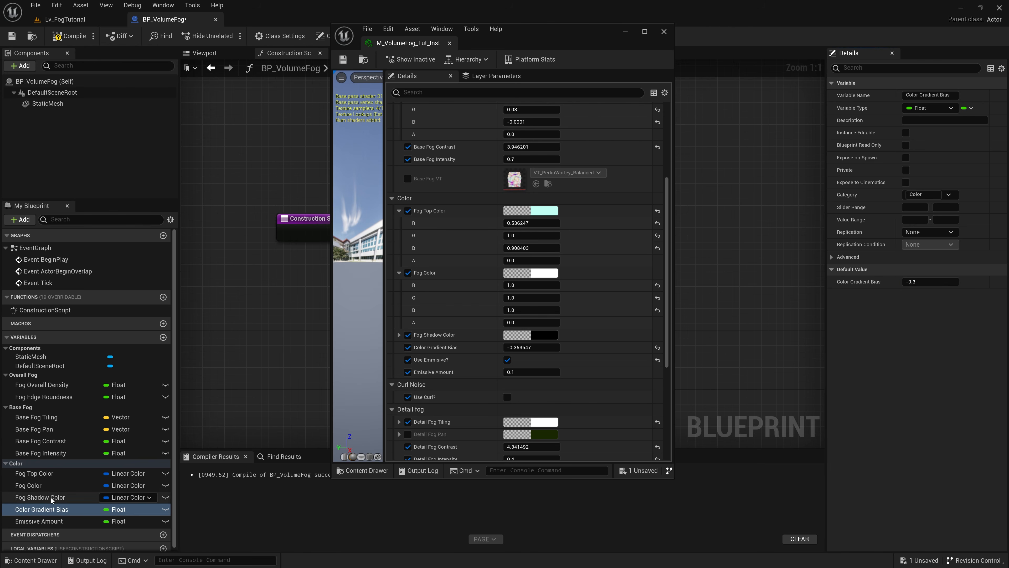
- Set the default value of the Emissive Amount variable to 0.1, and compile and save the blueprint
{"action": "left_click", "coordinate": [32, 525]}
{"action": "left_click", "coordinate": [921, 282]}
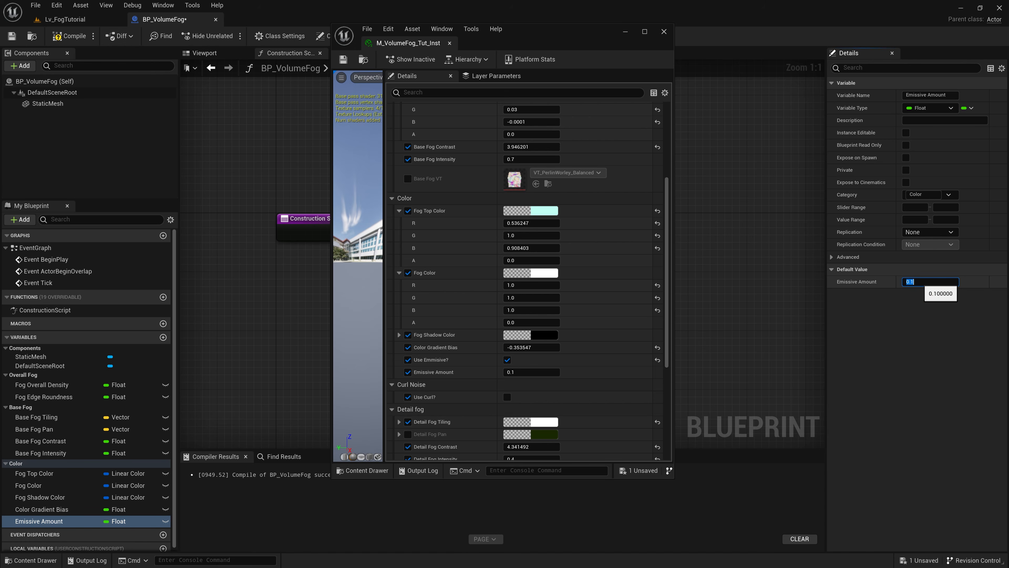
{"action": "key", "text": "Return"}
{"action": "left_click", "coordinate": [69, 36]}
{"action": "left_click", "coordinate": [13, 36]}
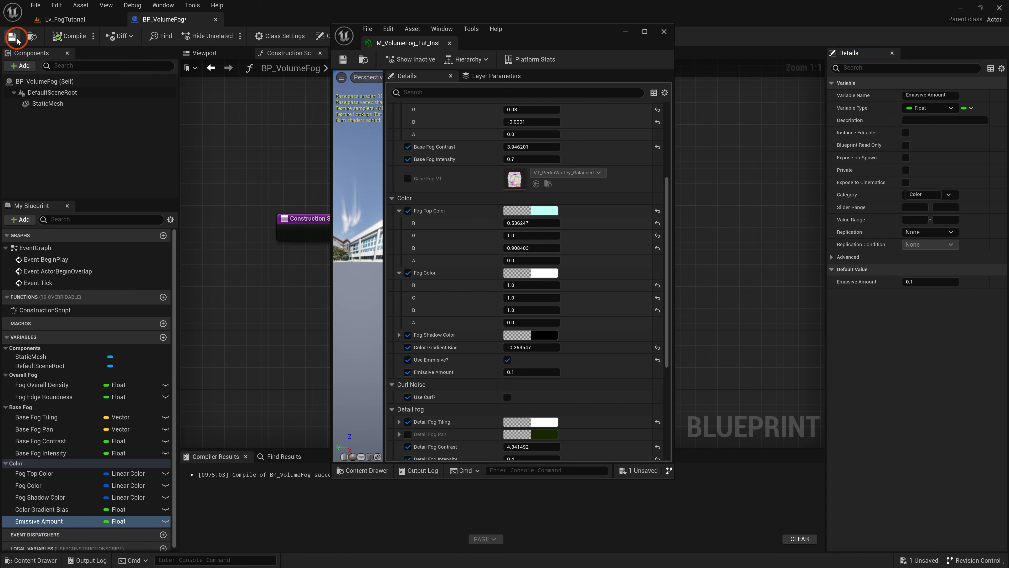
- Add a new variable named Curl Pan to the blueprint and set its type to Vector
{"action": "left_click", "coordinate": [24, 348]}
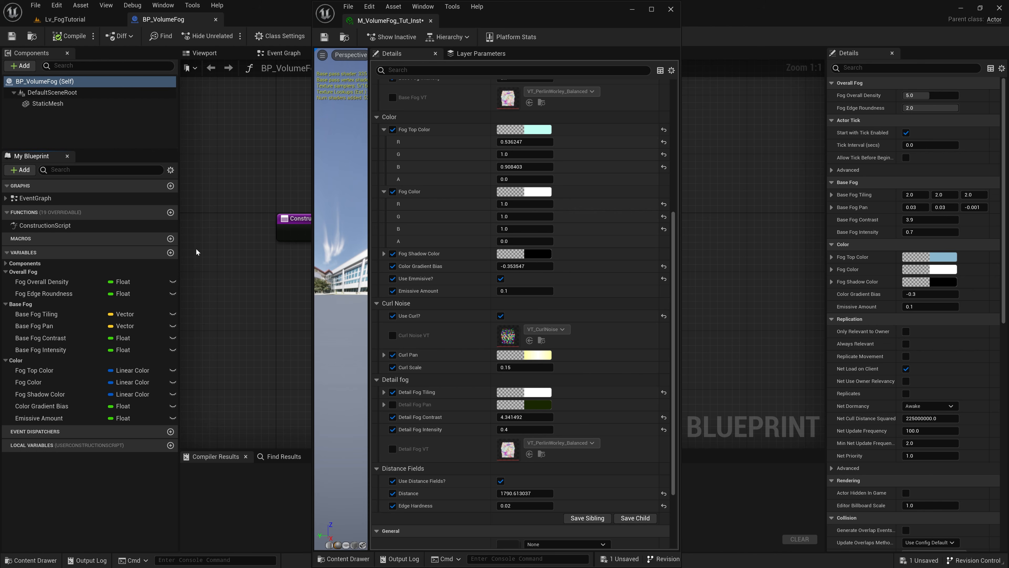
{"action": "left_click", "coordinate": [171, 252]}
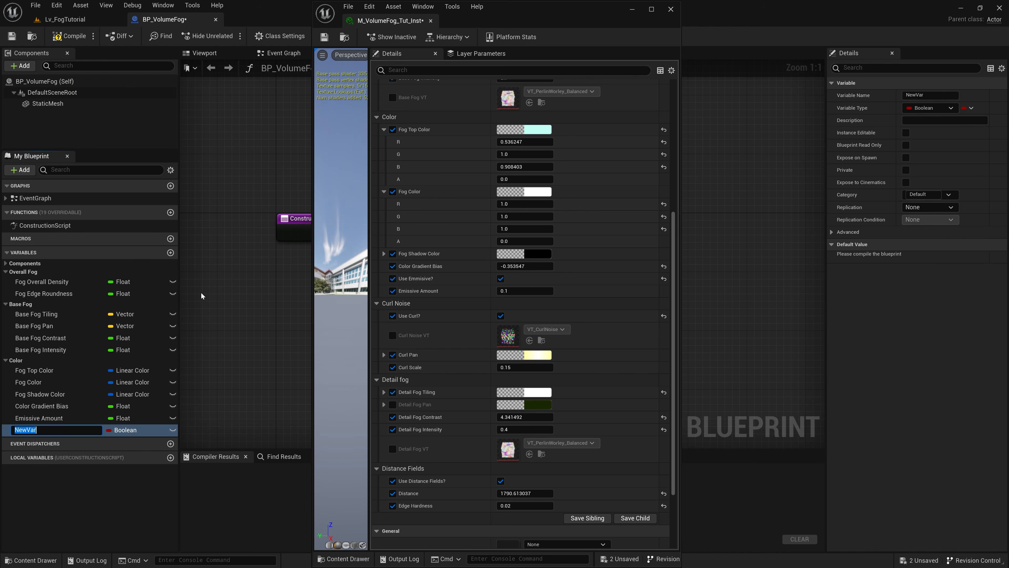
{"action": "type", "text": "Curl Pan"}
{"action": "key", "text": "Return"}
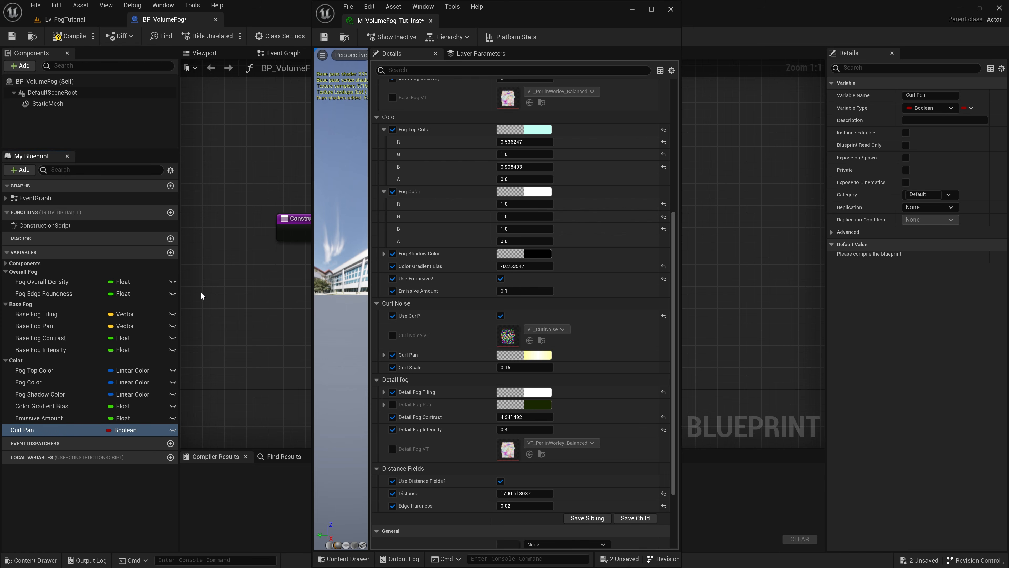
{"action": "left_click", "coordinate": [134, 432]}
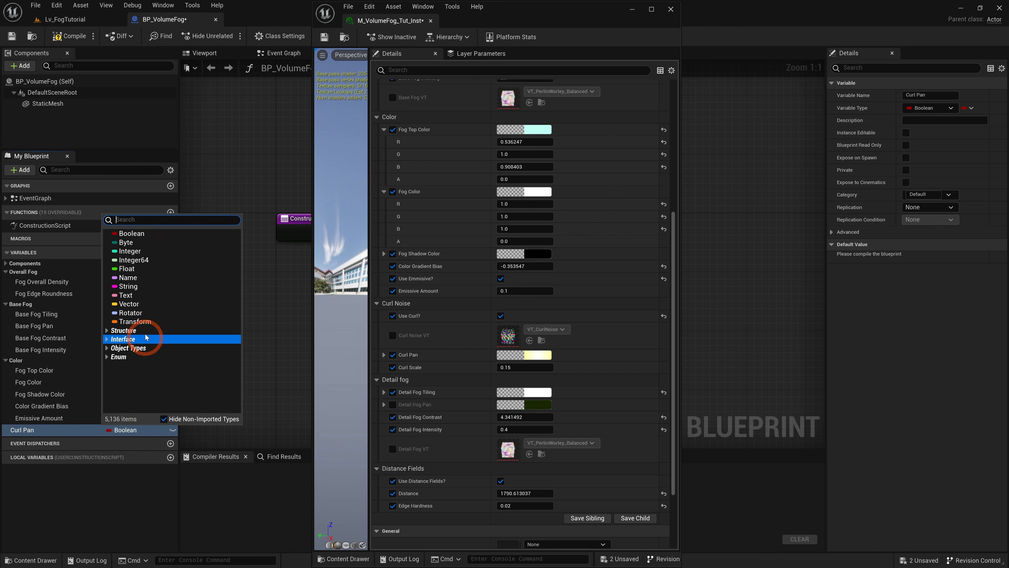
{"action": "left_click", "coordinate": [137, 304]}
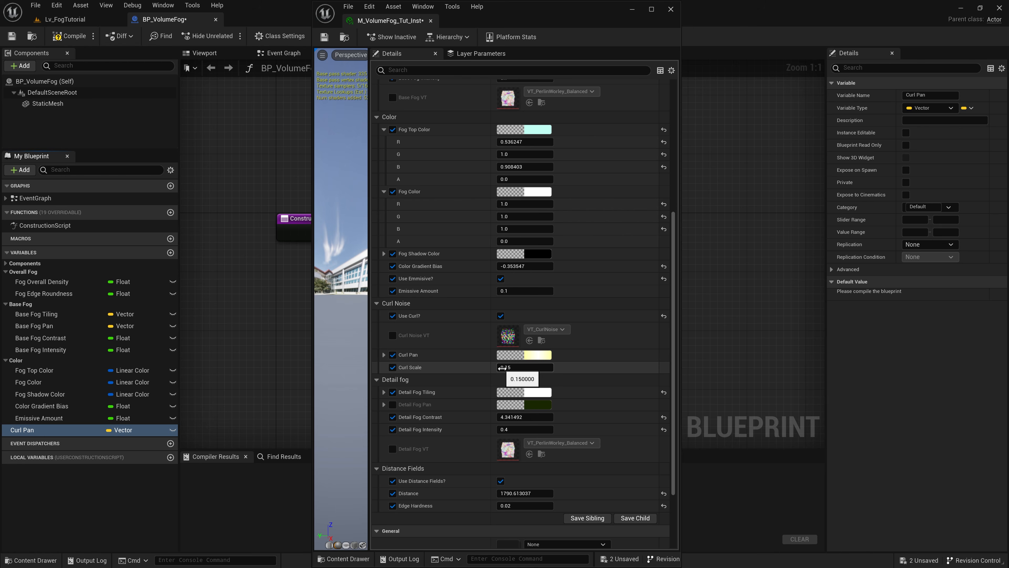
- Add a new variable named Curl Scale and set its type to Float
{"action": "left_click", "coordinate": [171, 253]}
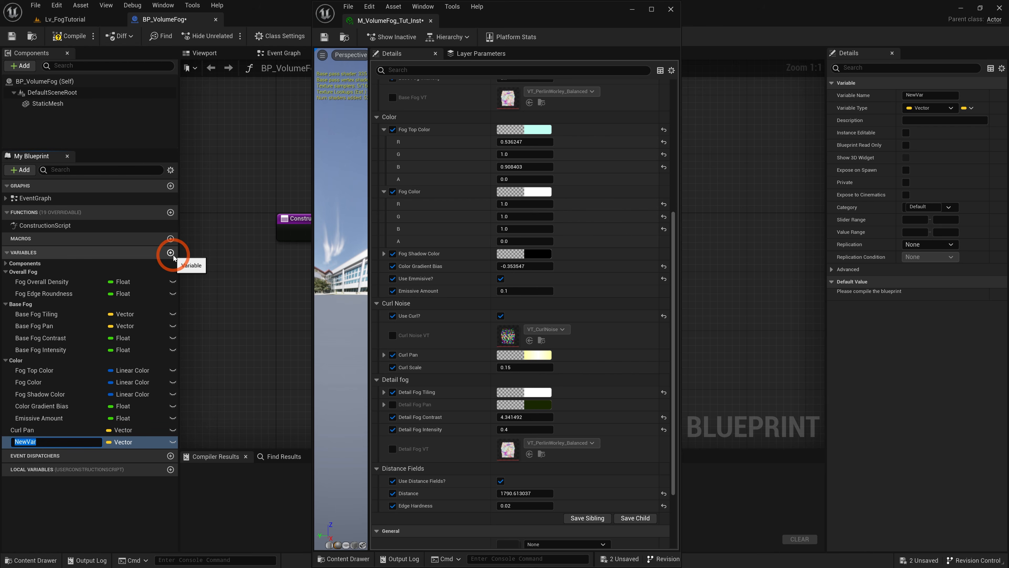
{"action": "type", "text": "Curl Scale"}
{"action": "key", "text": "Return"}
{"action": "left_click", "coordinate": [122, 442]}
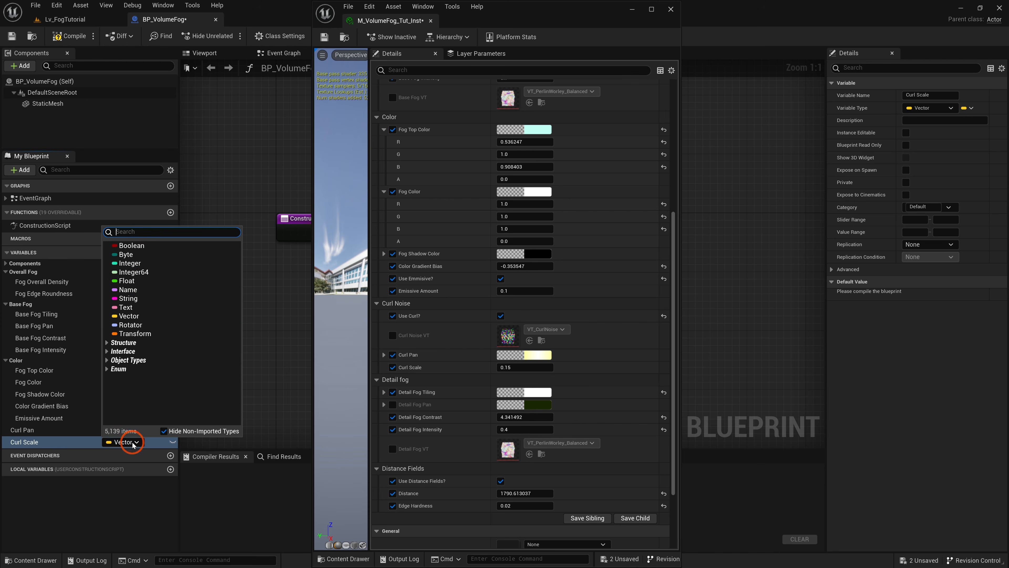
{"action": "left_click", "coordinate": [145, 283]}
- Compile the blueprint and set the default values of Curl Pan to 3, 3, 1 and Curl Scale to 0.15
{"action": "left_click", "coordinate": [111, 430]}
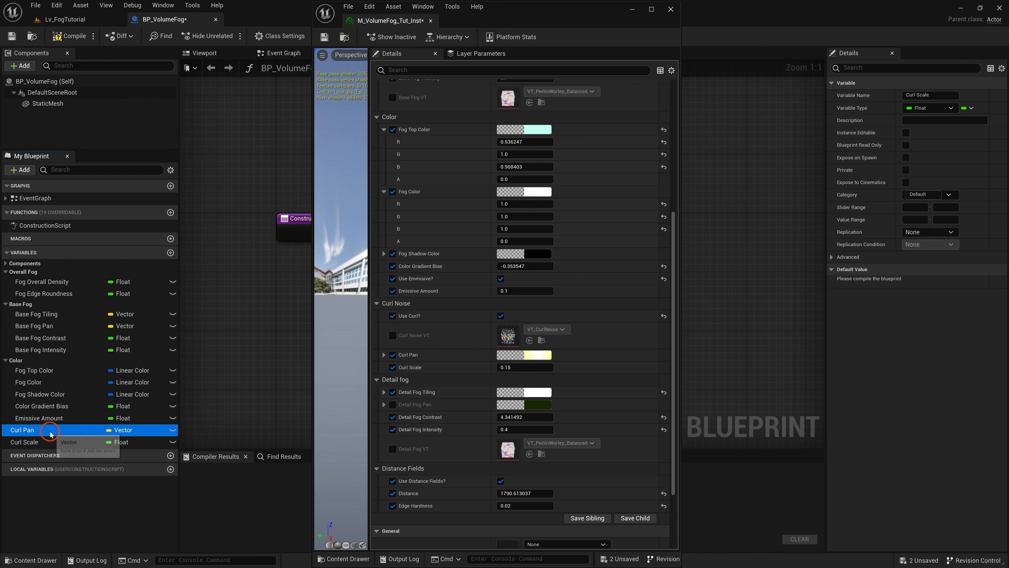
{"action": "left_click", "coordinate": [59, 36]}
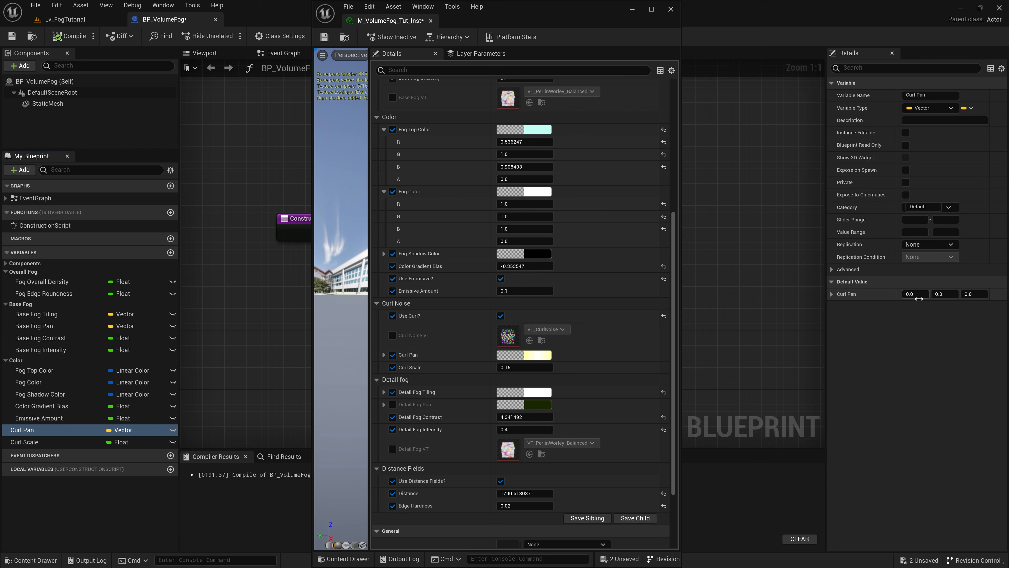
{"action": "left_click", "coordinate": [384, 355]}
{"action": "left_click", "coordinate": [945, 295]}
{"action": "type", "text": "3"}
{"action": "left_click", "coordinate": [973, 295]}
{"action": "type", "text": "1"}
{"action": "left_click", "coordinate": [947, 332]}
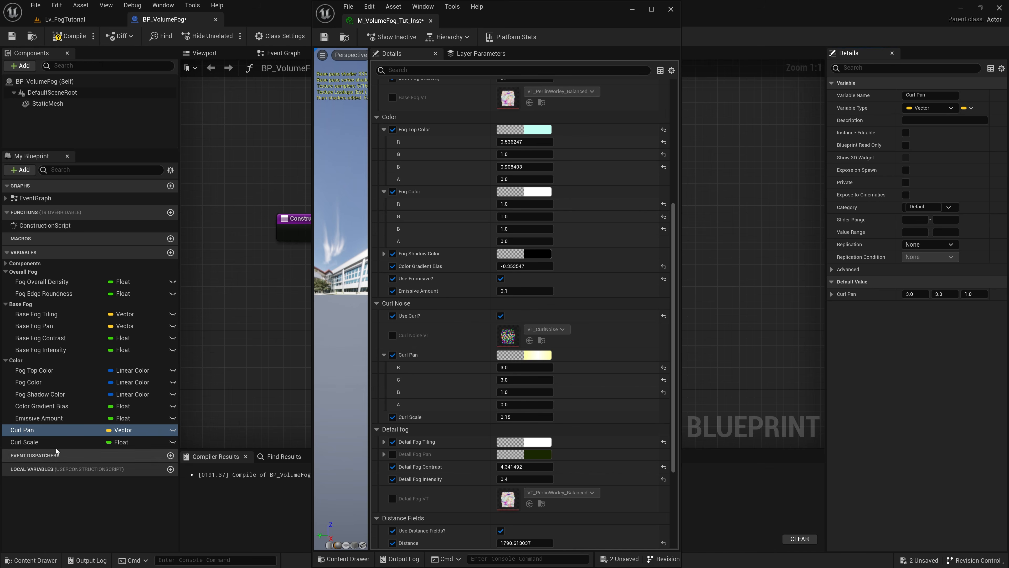
{"action": "left_click", "coordinate": [47, 442]}
{"action": "left_click", "coordinate": [921, 280]}
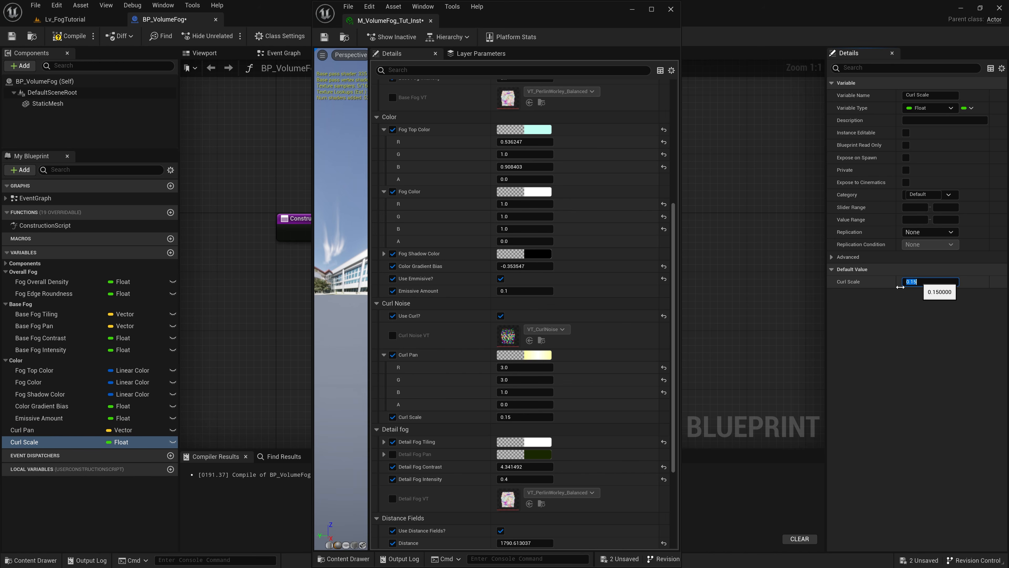
- Put the Curl Pan and Curl Scale variables into a new category named Curl Noise
{"action": "left_click", "coordinate": [33, 430]}
{"action": "left_click", "coordinate": [932, 207]}
{"action": "left_click", "coordinate": [939, 208]}
{"action": "left_click_drag", "start_coordinate": [936, 206], "coordinate": [876, 206]}
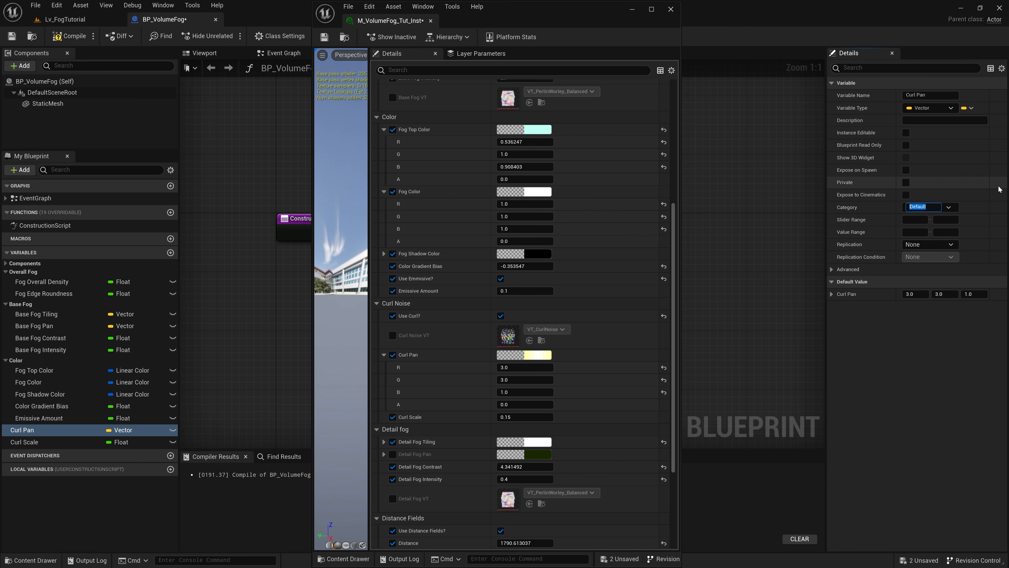
{"action": "type", "text": "Curl Noise"}
{"action": "key", "text": "Return"}
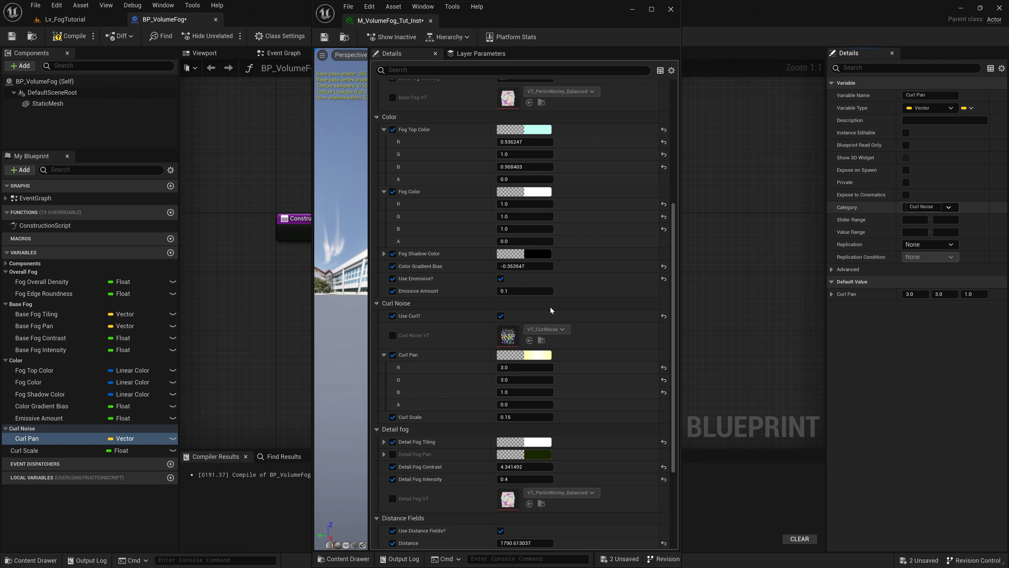
{"action": "left_click_drag", "start_coordinate": [28, 452], "coordinate": [26, 429]}
- Add two new variables named Detail Fog Tiling and Detail Fog Pan
{"action": "scroll", "coordinate": [423, 286], "scroll_direction": "down", "scroll_amount": 3}
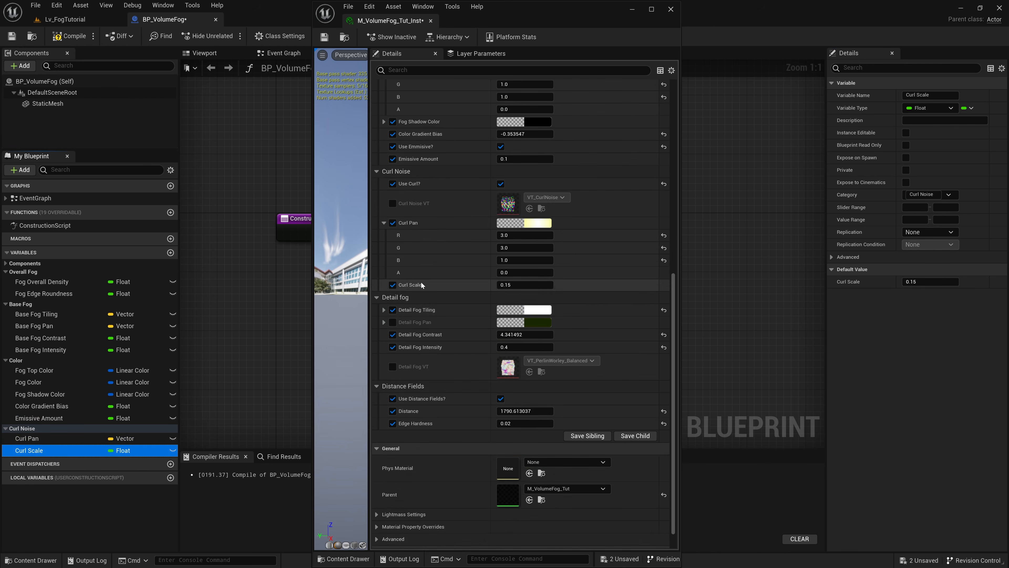
{"action": "scroll", "coordinate": [416, 297], "scroll_direction": "down", "scroll_amount": 1}
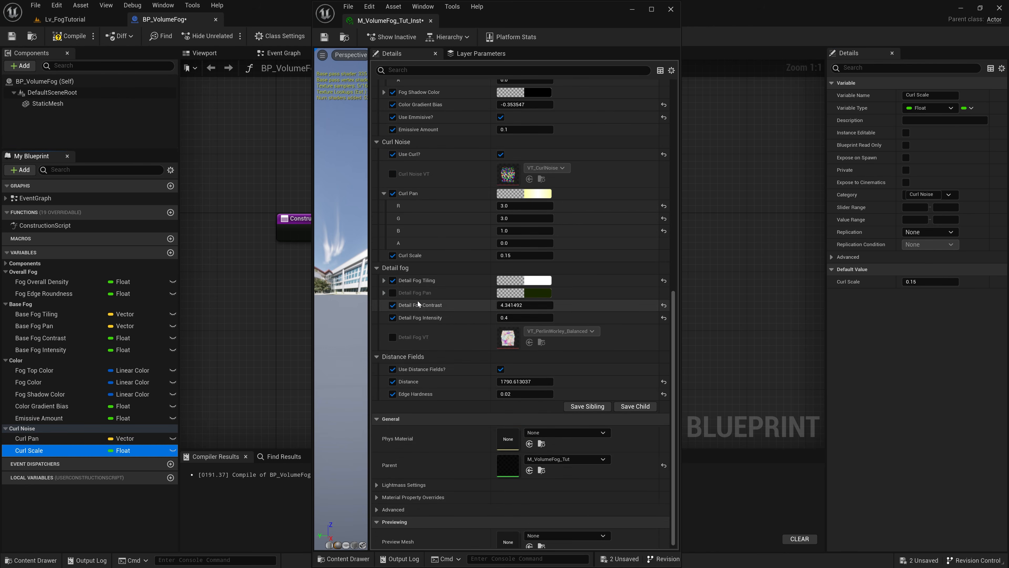
{"action": "left_click", "coordinate": [170, 253]}
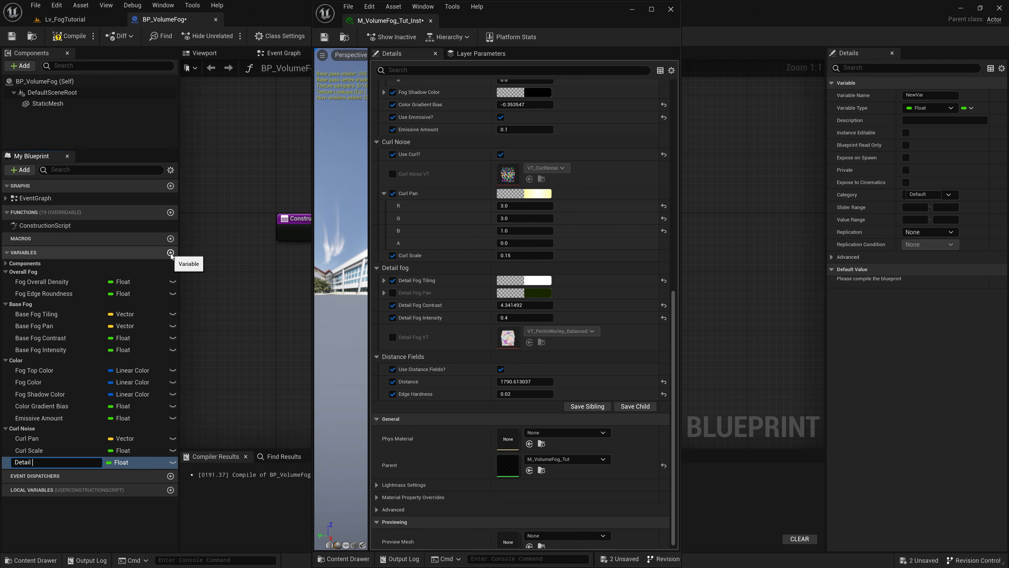
{"action": "type", "text": "Detail Fog Tiling"}
{"action": "key", "text": "Return"}
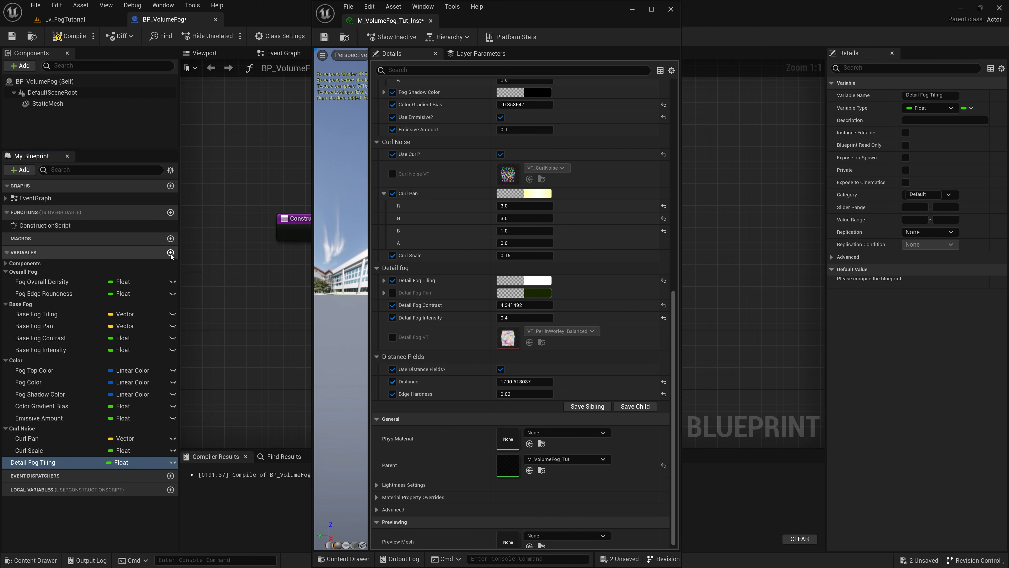
{"action": "left_click", "coordinate": [171, 253]}
{"action": "type", "text": "Deta"}
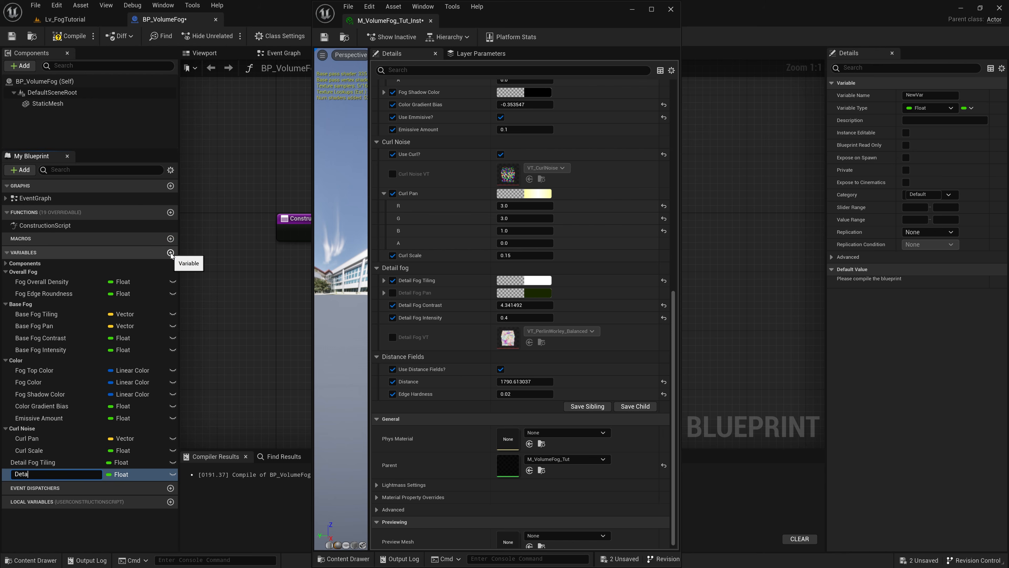
{"action": "type", "text": "il Fog Pan"}
{"action": "key", "text": "Return"}
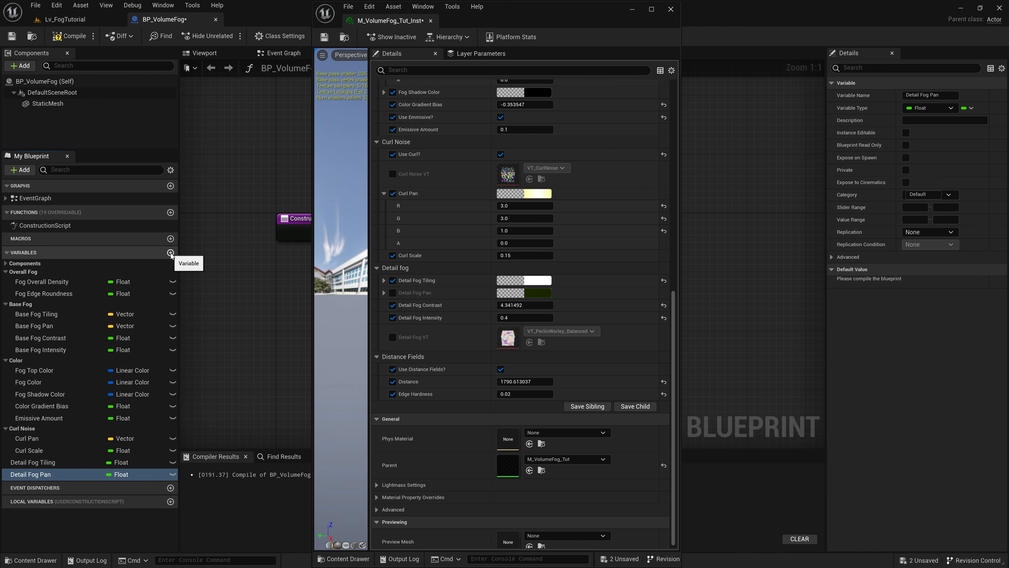
- Add two new Float variables named Detail Fog Contrast and Detail Fog Intensity
{"action": "left_click", "coordinate": [171, 253]}
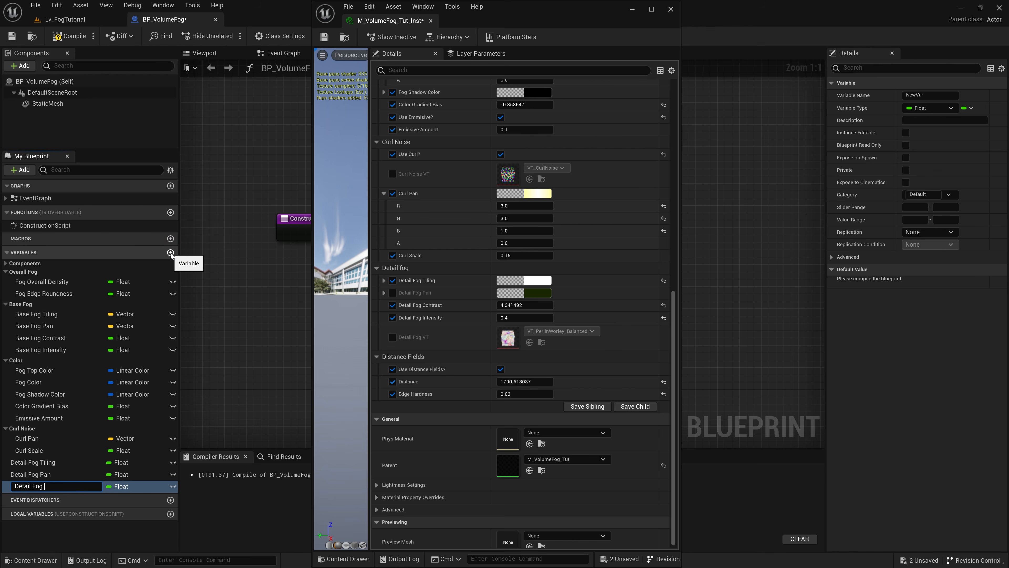
{"action": "type", "text": "Detail Fog Contrast"}
{"action": "key", "text": "Return"}
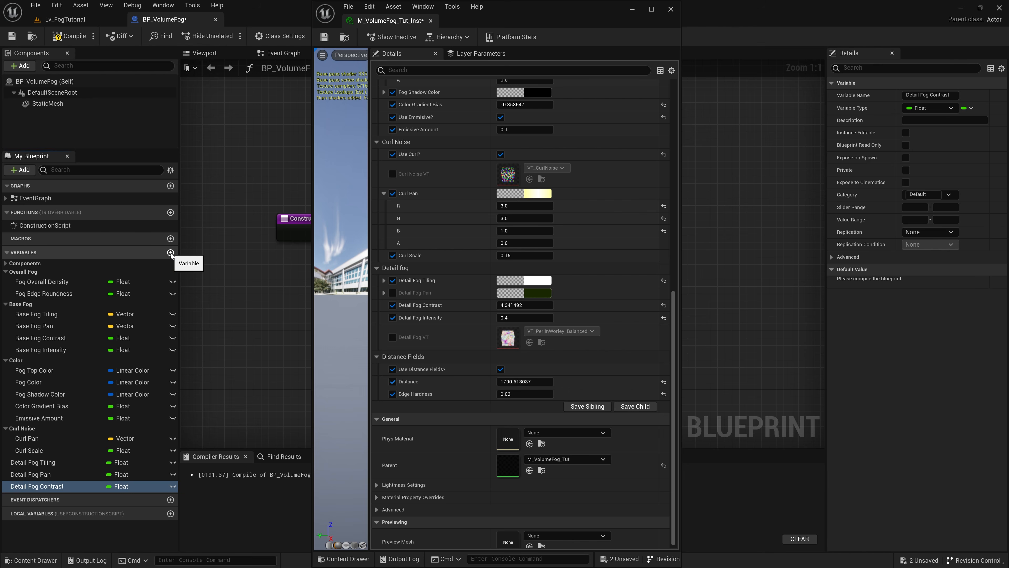
{"action": "left_click", "coordinate": [171, 253]}
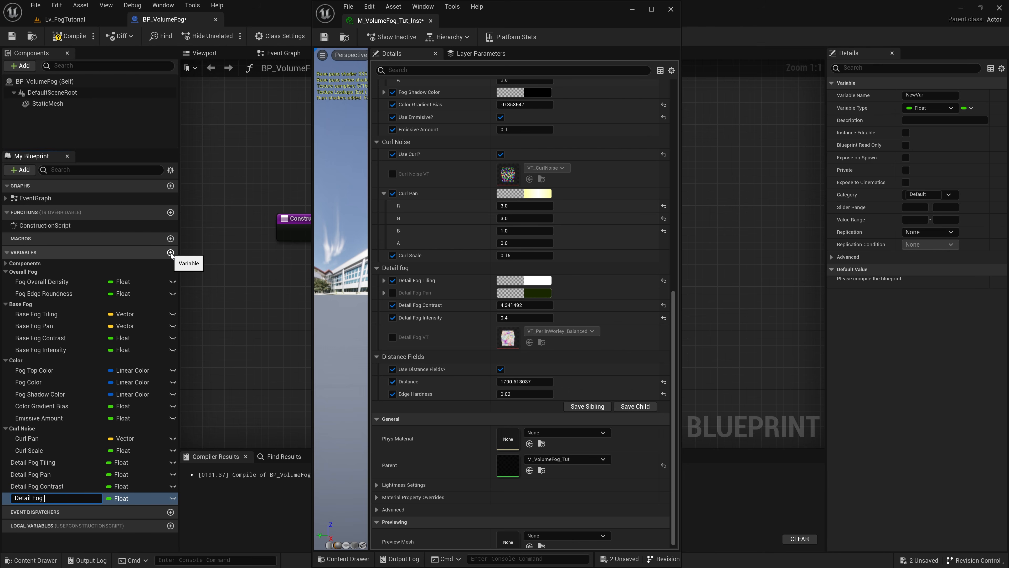
{"action": "type", "text": "Detail Fog Intensity"}
{"action": "key", "text": "Return"}
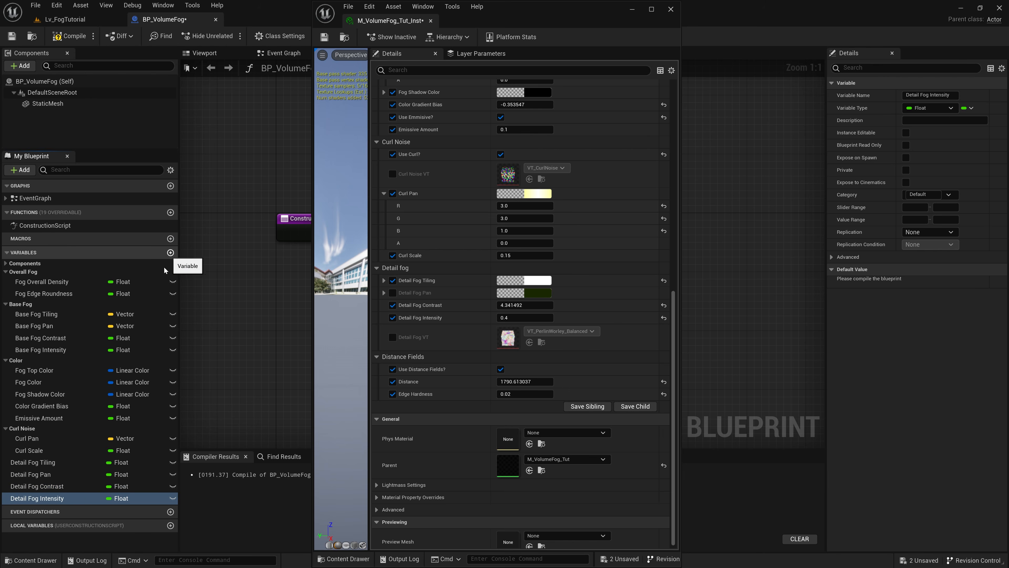
- Change the types of the Detail Fog Tiling and Detail Fog Pan variables to Vector
{"action": "left_click", "coordinate": [131, 462]}
{"action": "left_click", "coordinate": [129, 336]}
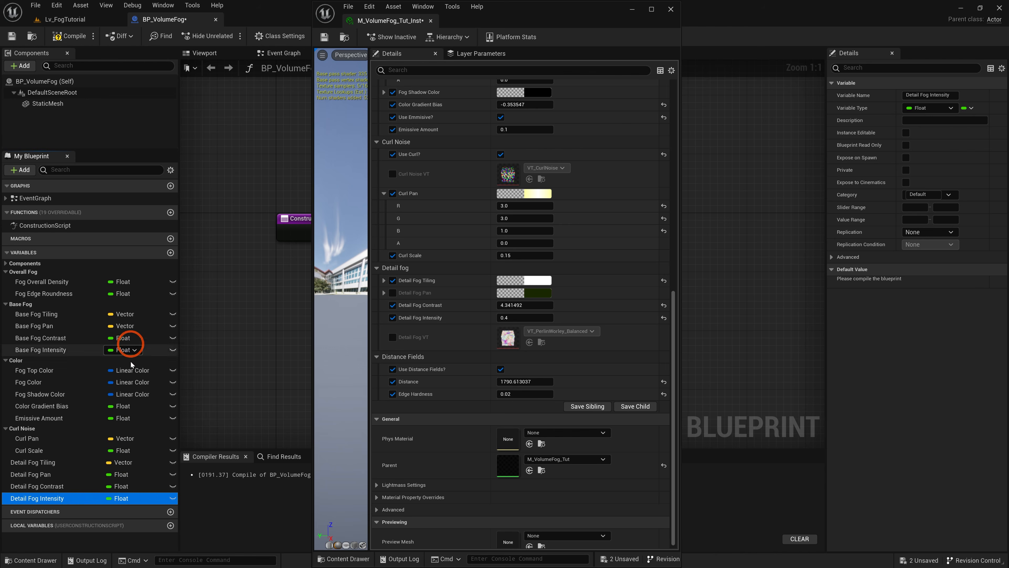
{"action": "left_click", "coordinate": [131, 474]}
{"action": "left_click", "coordinate": [129, 349]}
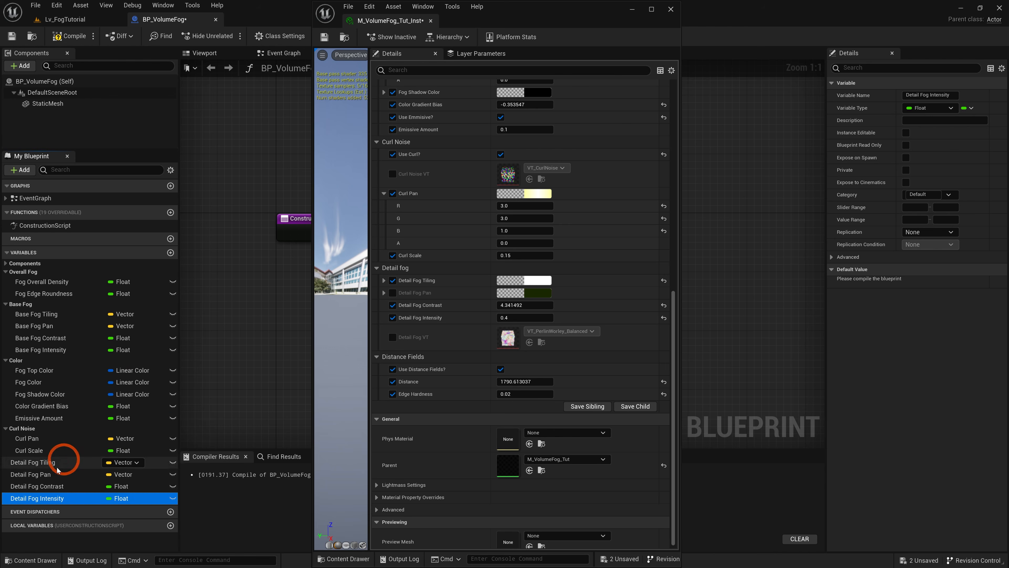
- Group the four Detail Fog variables in a new category named Detail Fog, and compile and save the blueprint
{"action": "left_click", "coordinate": [52, 462]}
{"action": "left_click", "coordinate": [923, 207]}
{"action": "type", "text": "Detail Fog"}
{"action": "key", "text": "Return"}
{"action": "left_click_drag", "start_coordinate": [24, 482], "coordinate": [23, 461]}
{"action": "left_click_drag", "start_coordinate": [47, 507], "coordinate": [23, 461]}
{"action": "left_click", "coordinate": [68, 35]}
{"action": "left_click", "coordinate": [12, 36]}
- Set the default value of the Detail Fog Tiling variable to 4, 4, 4, matching the material instance's expanded values
{"action": "left_click", "coordinate": [54, 471]}
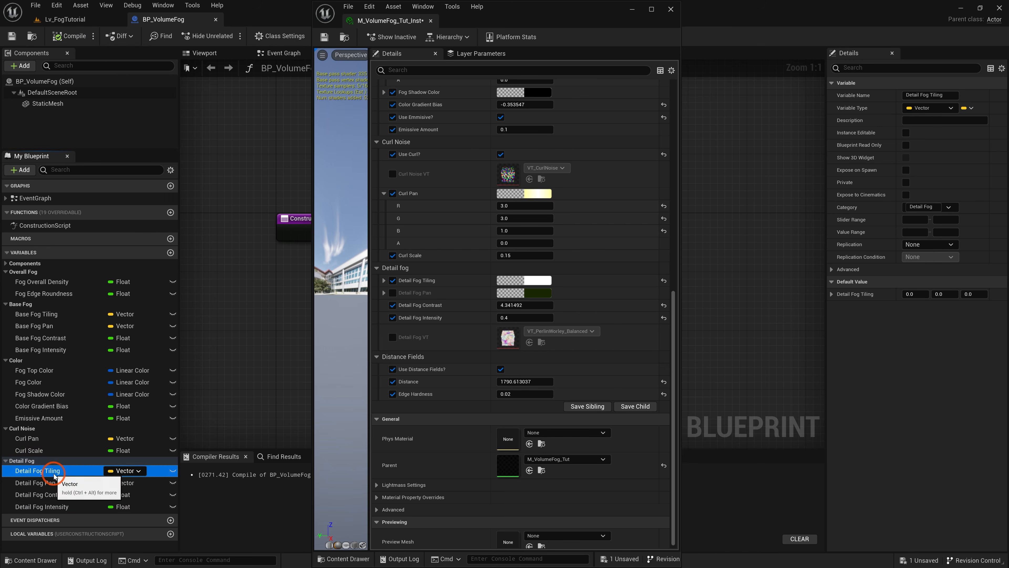
{"action": "left_click", "coordinate": [383, 280]}
{"action": "left_click", "coordinate": [384, 342]}
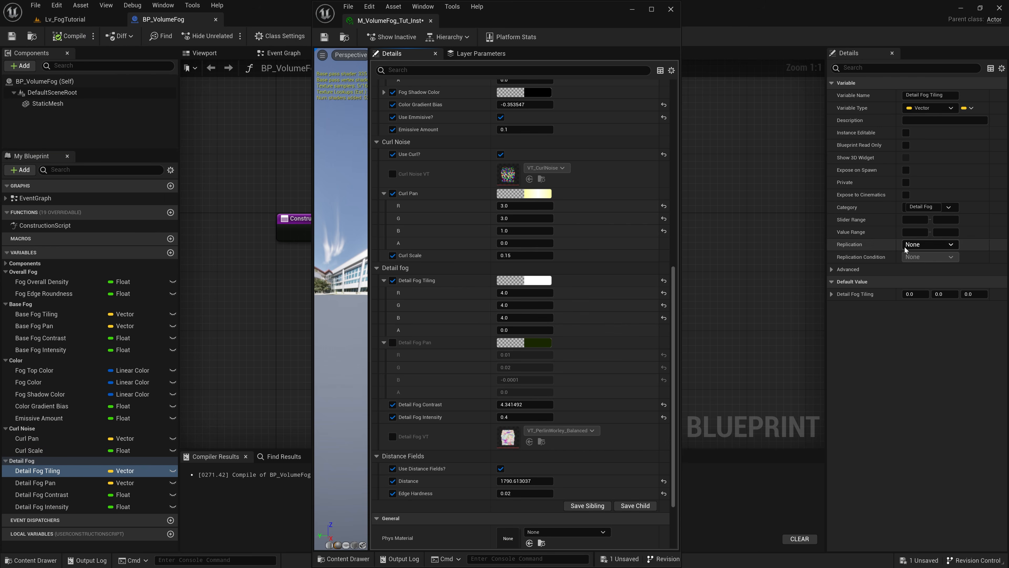
{"action": "left_click", "coordinate": [911, 295]}
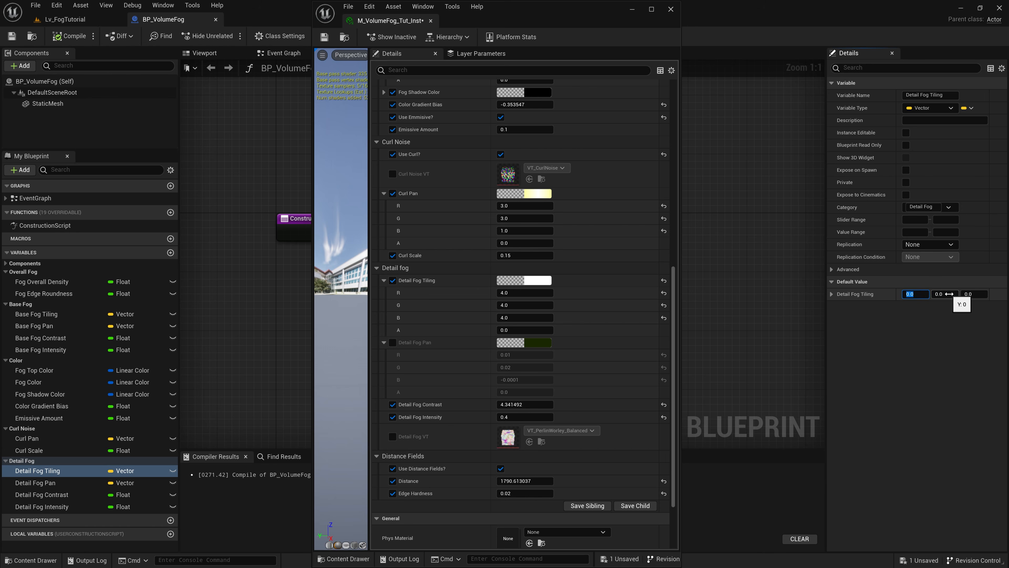
{"action": "left_click", "coordinate": [949, 294]}
{"action": "type", "text": "4"}
{"action": "left_click", "coordinate": [970, 295]}
{"action": "type", "text": "4"}
{"action": "left_click", "coordinate": [962, 332]}
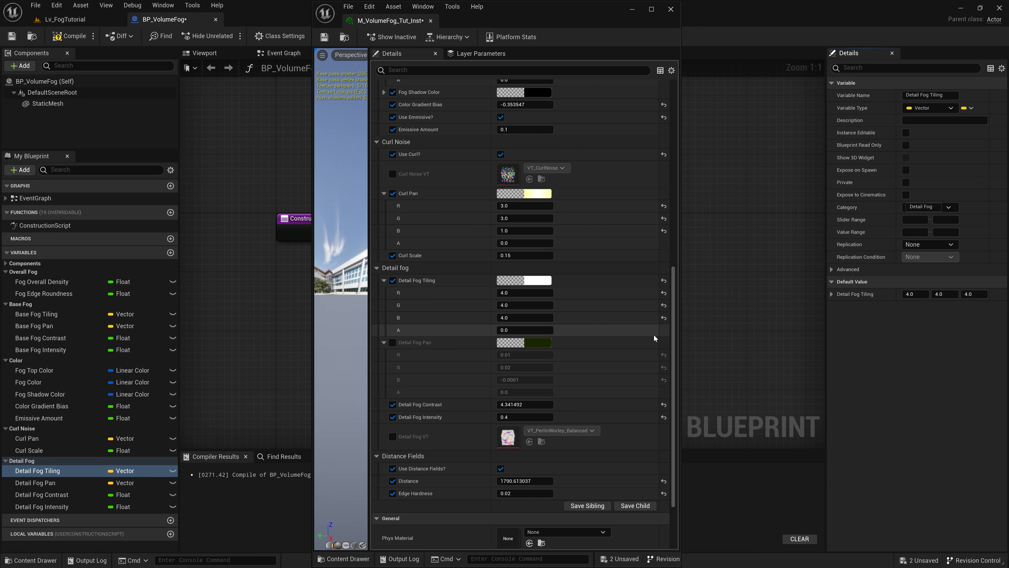
- Set the default value of the Detail Fog Pan variable to 0.01, 0.02, -0.001
{"action": "scroll", "coordinate": [512, 376], "scroll_direction": "down", "scroll_amount": 2}
{"action": "left_click", "coordinate": [48, 482]}
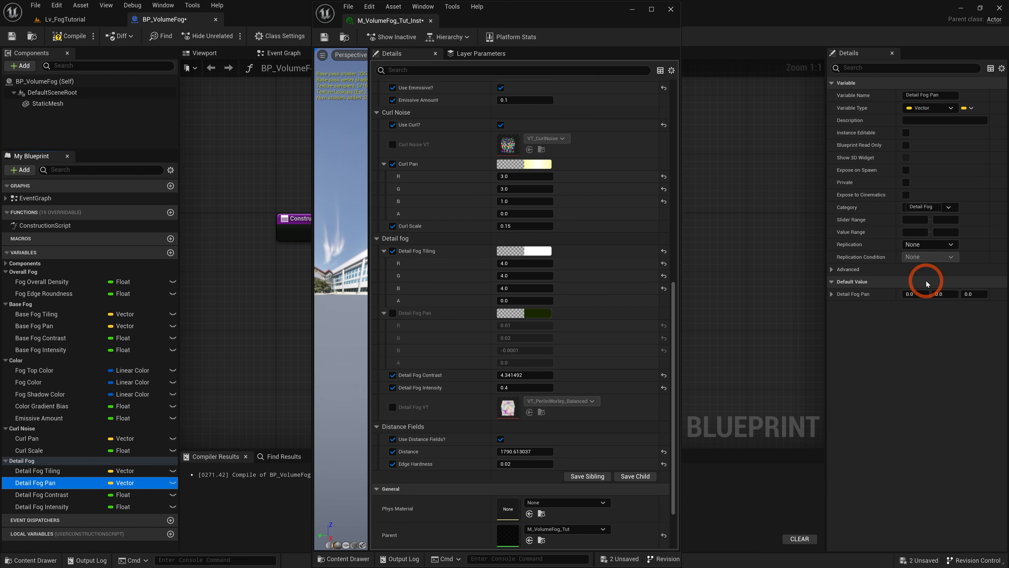
{"action": "left_click", "coordinate": [912, 294]}
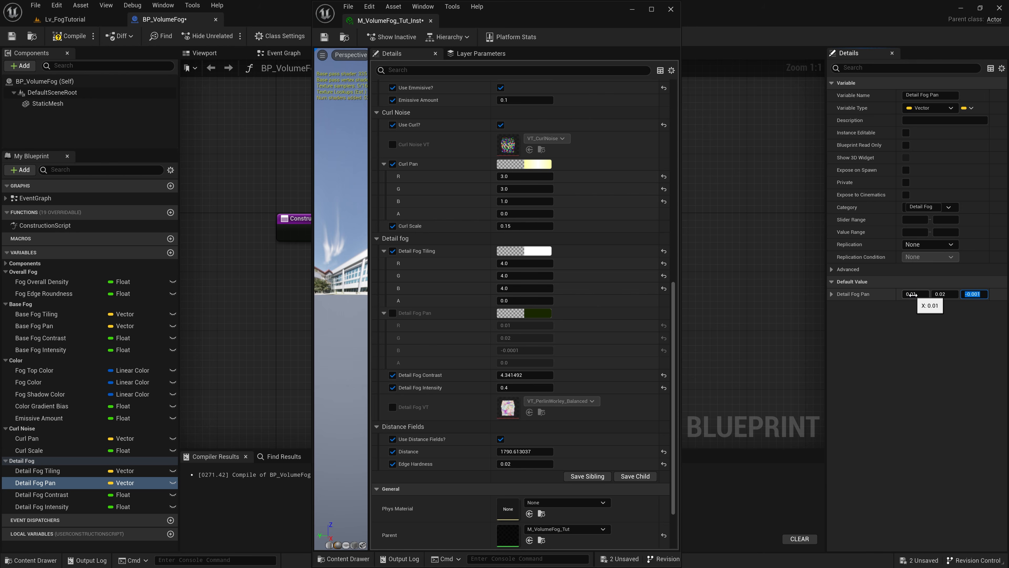
- Set the defaults of Detail Fog Contrast to 4.3 and Detail Fog Intensity to 0.4, and compile and save the blueprint
{"action": "left_click", "coordinate": [42, 494]}
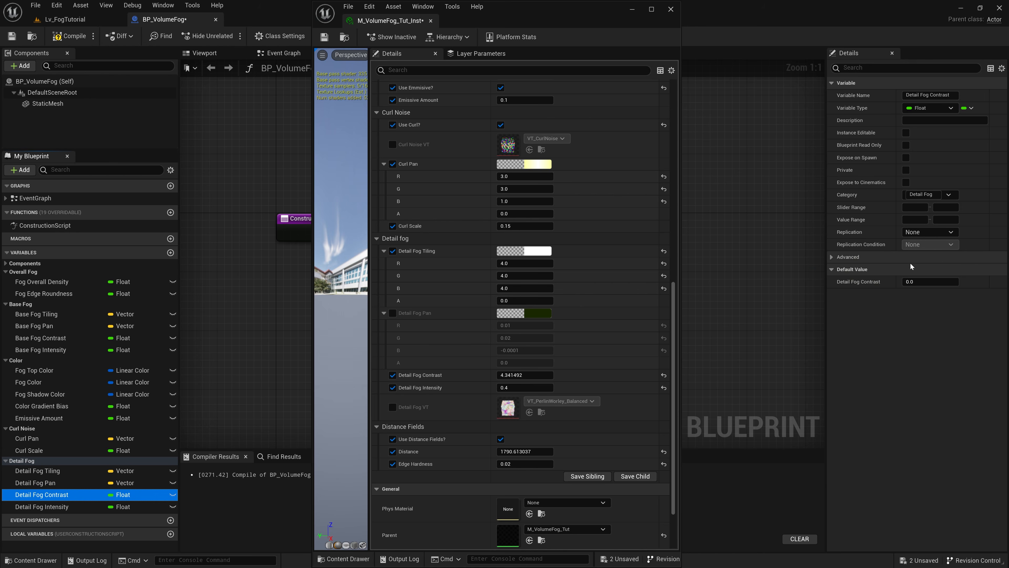
{"action": "left_click", "coordinate": [910, 282]}
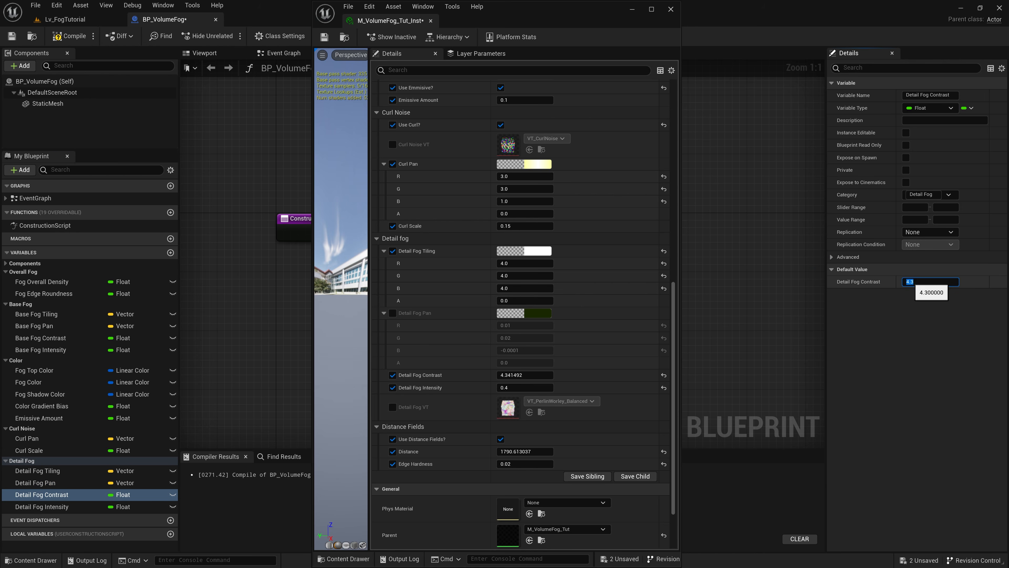
{"action": "left_click", "coordinate": [42, 507]}
{"action": "left_click", "coordinate": [912, 282]}
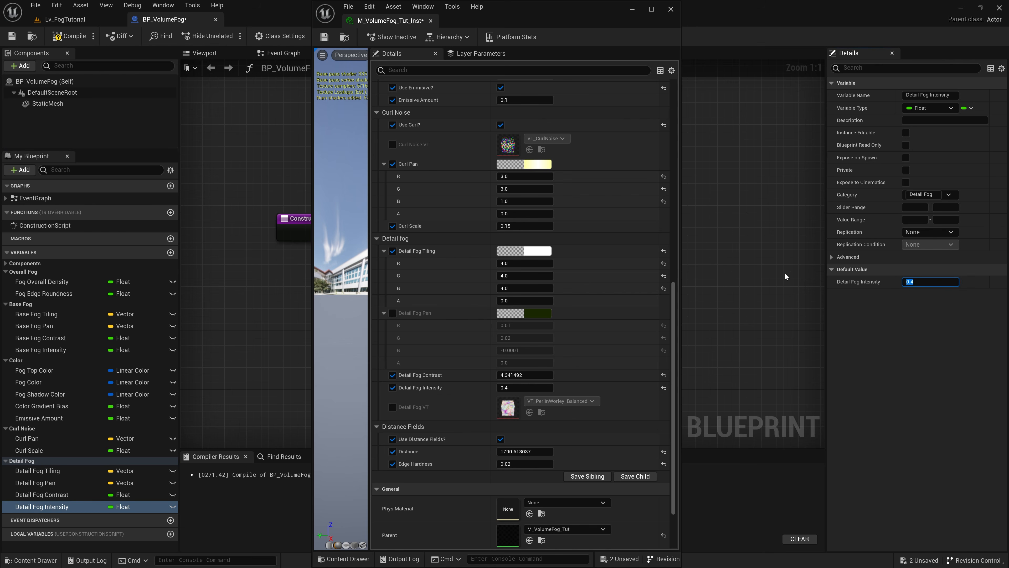
{"action": "left_click", "coordinate": [70, 36]}
{"action": "left_click", "coordinate": [11, 36]}
- Add a new variable named Distance and change its type to Float
{"action": "left_click", "coordinate": [170, 253]}
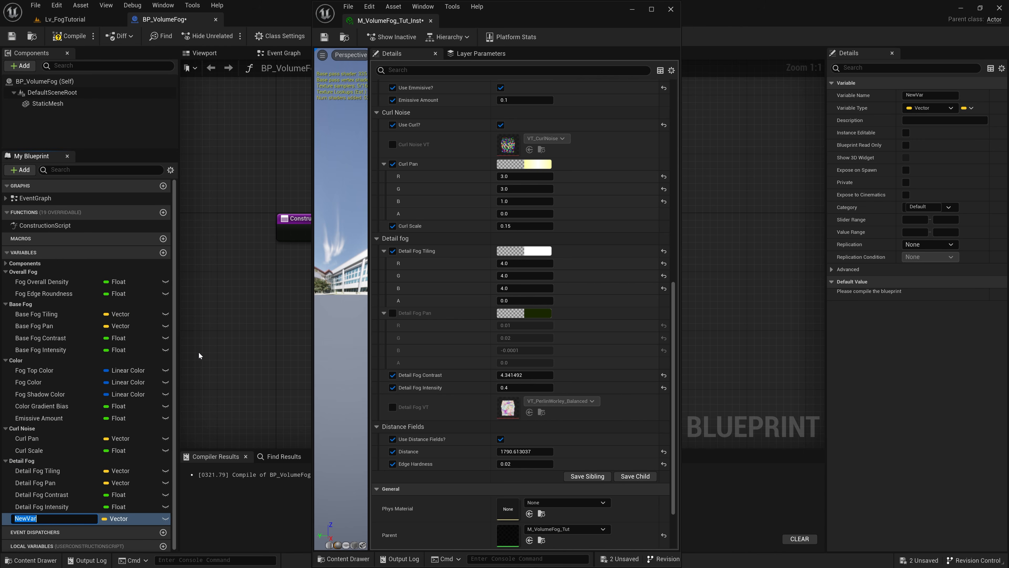
{"action": "type", "text": "Distance"}
{"action": "key", "text": "Return"}
{"action": "left_click", "coordinate": [121, 518]}
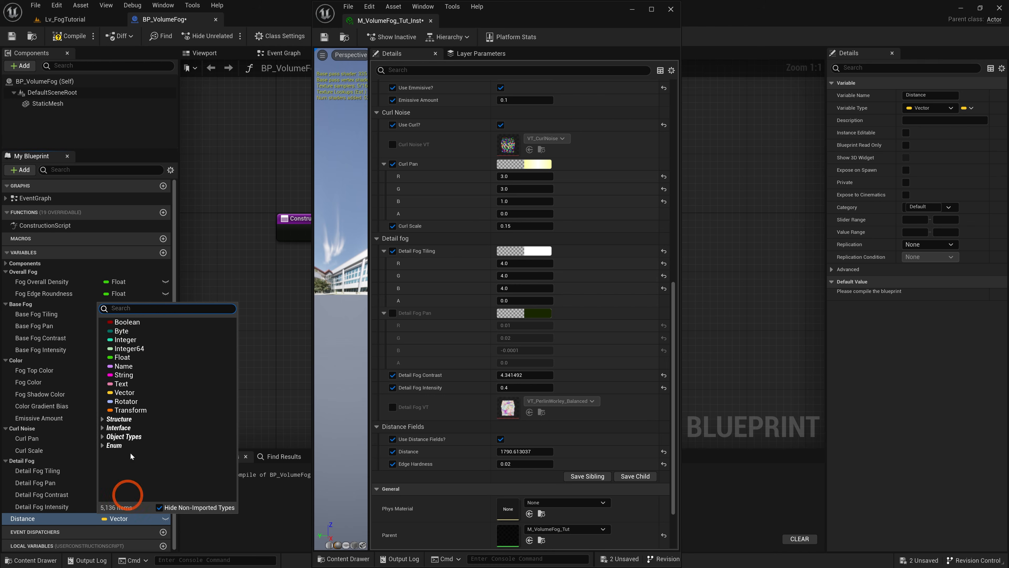
{"action": "left_click", "coordinate": [122, 357]}
- Add a Float variable named Edge Hardness, correcting its spelling, and compile and save the blueprint
{"action": "left_click", "coordinate": [163, 253]}
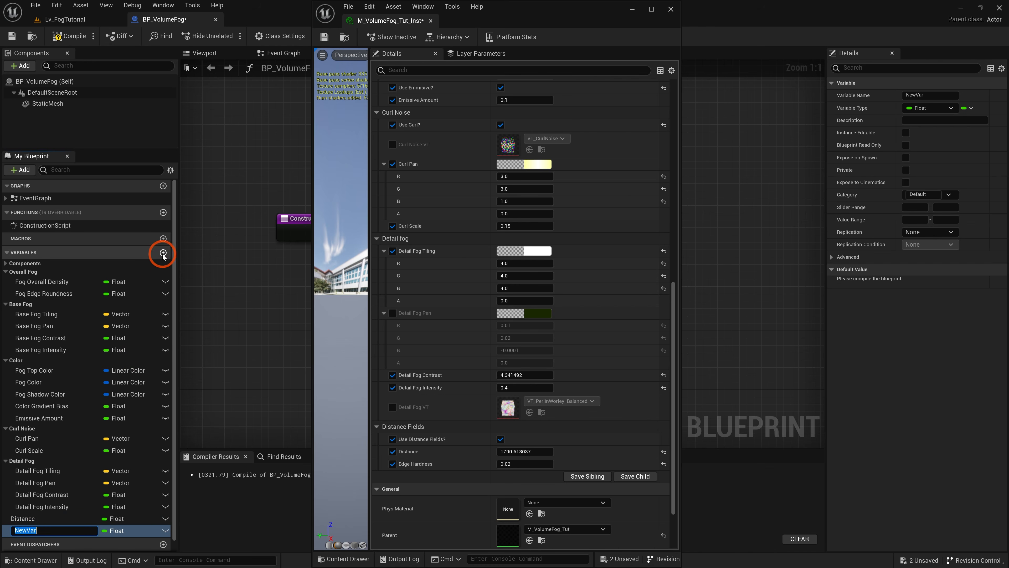
{"action": "type", "text": "Edge Harness"}
{"action": "key", "text": "Return"}
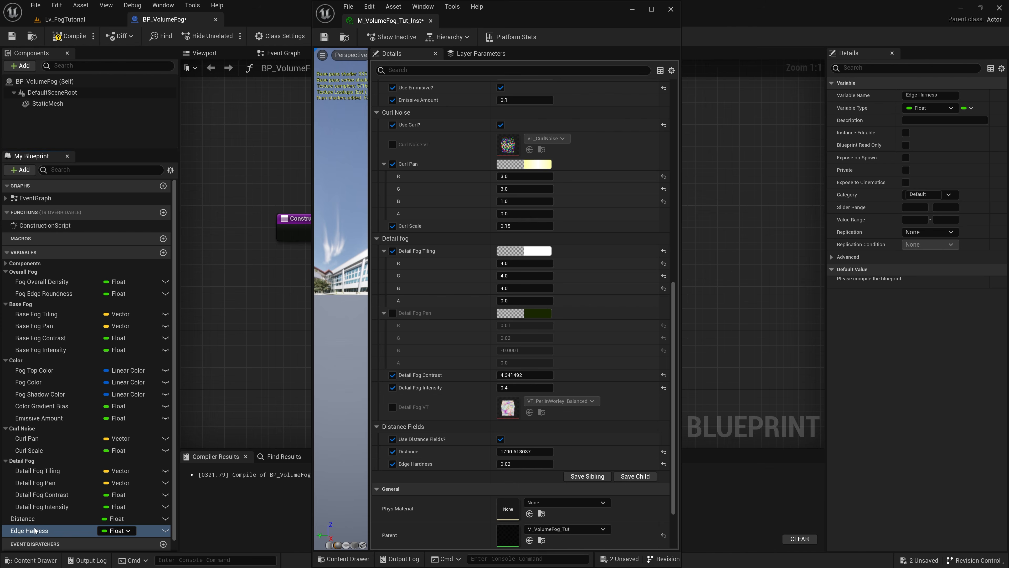
{"action": "left_click", "coordinate": [62, 530]}
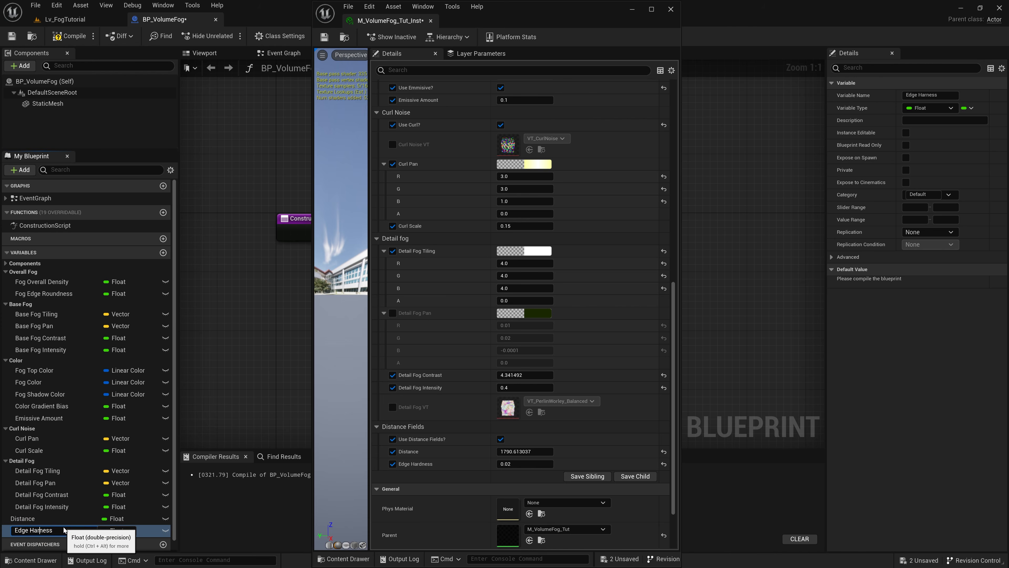
{"action": "left_click", "coordinate": [50, 518]}
{"action": "left_click", "coordinate": [90, 35]}
{"action": "left_click", "coordinate": [11, 36]}
- Assign the Distance variable to a new category named Distance Fields and open its default value for editing
{"action": "left_click", "coordinate": [28, 521]}
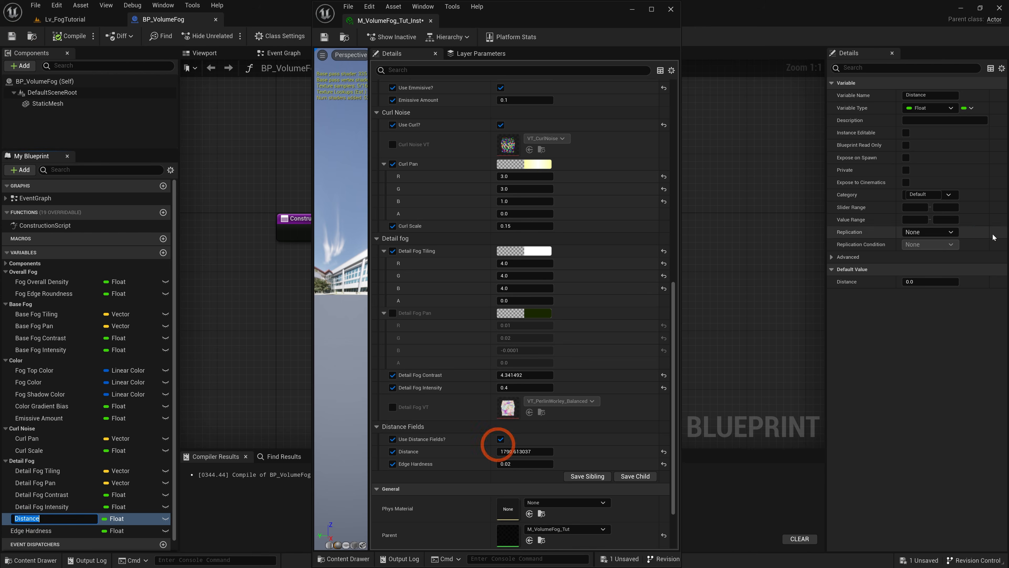
{"action": "left_click", "coordinate": [898, 236]}
{"action": "type", "text": "Distance"}
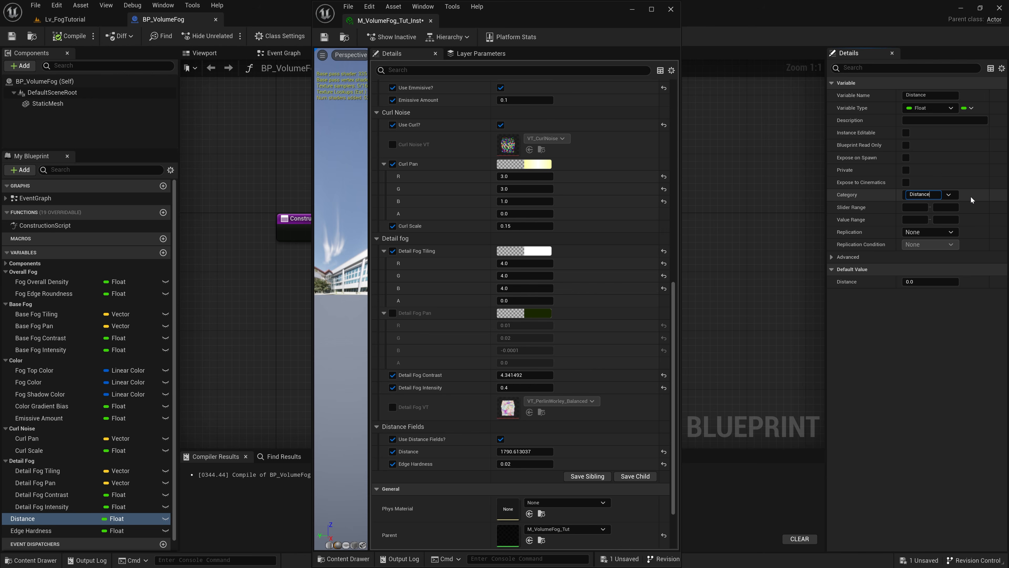
{"action": "type", "text": " Fields"}
{"action": "key", "text": "Return"}
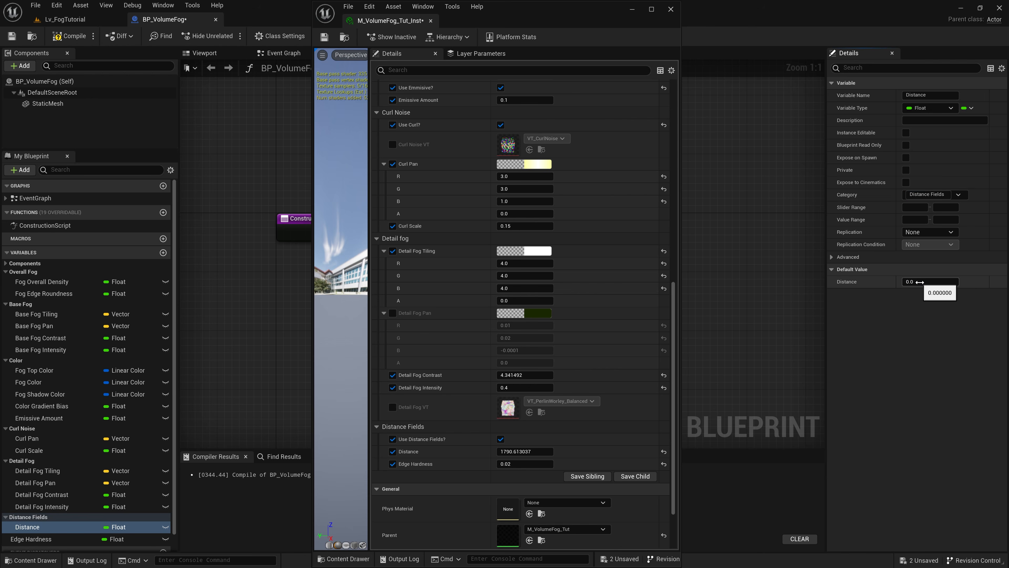
{"action": "left_click", "coordinate": [919, 282]}
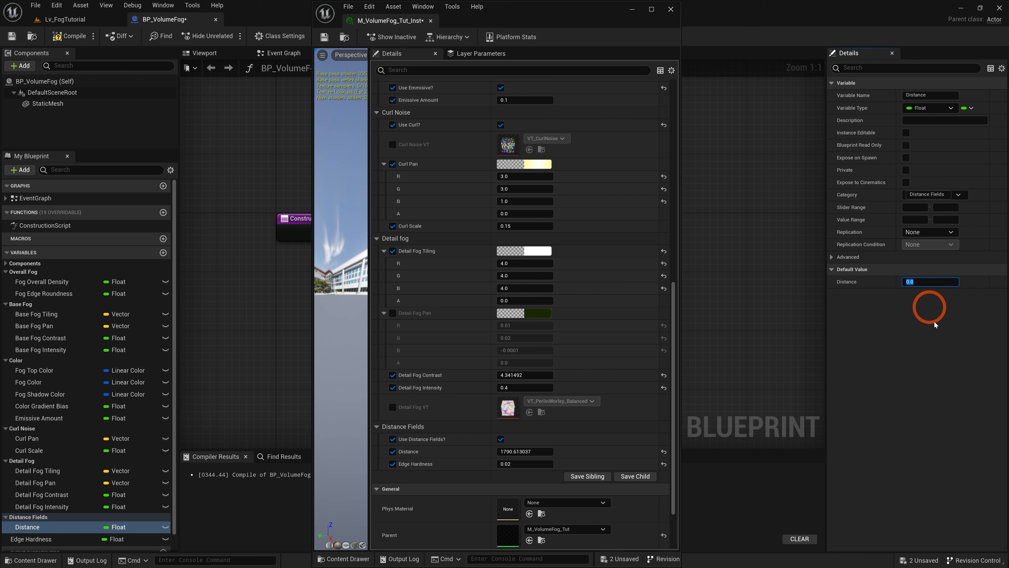
- Move Edge Hardness into the Distance Fields category with a default value of 0.01, and compile and save the blueprint
{"action": "left_click", "coordinate": [39, 540]}
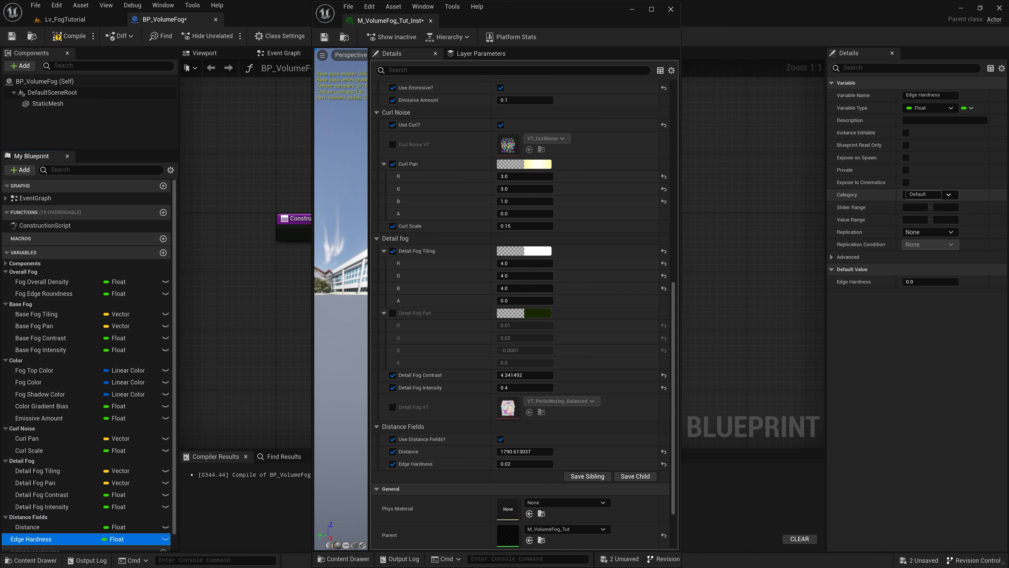
{"action": "left_click", "coordinate": [946, 195]}
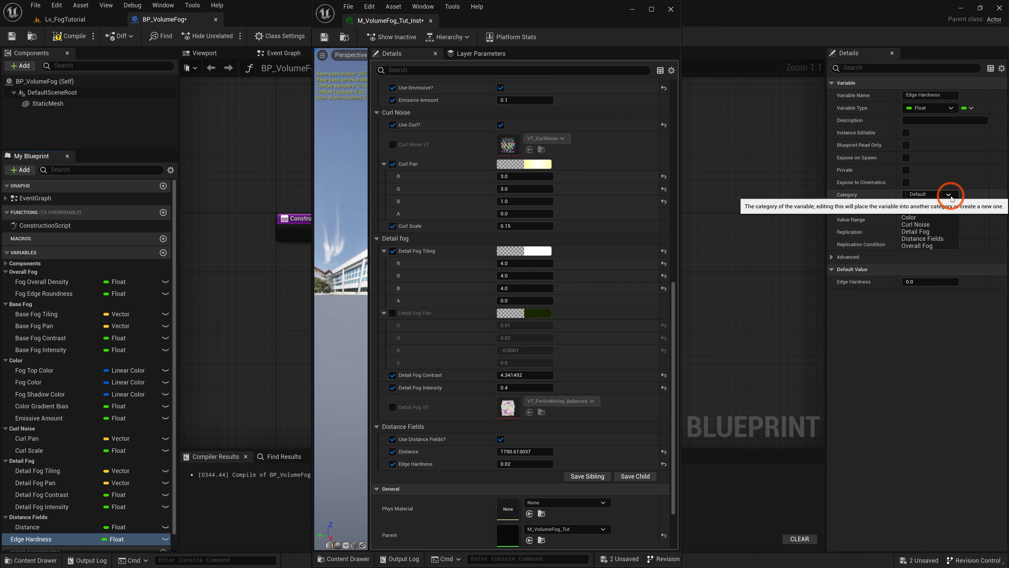
{"action": "left_click", "coordinate": [923, 239]}
{"action": "left_click", "coordinate": [906, 288]}
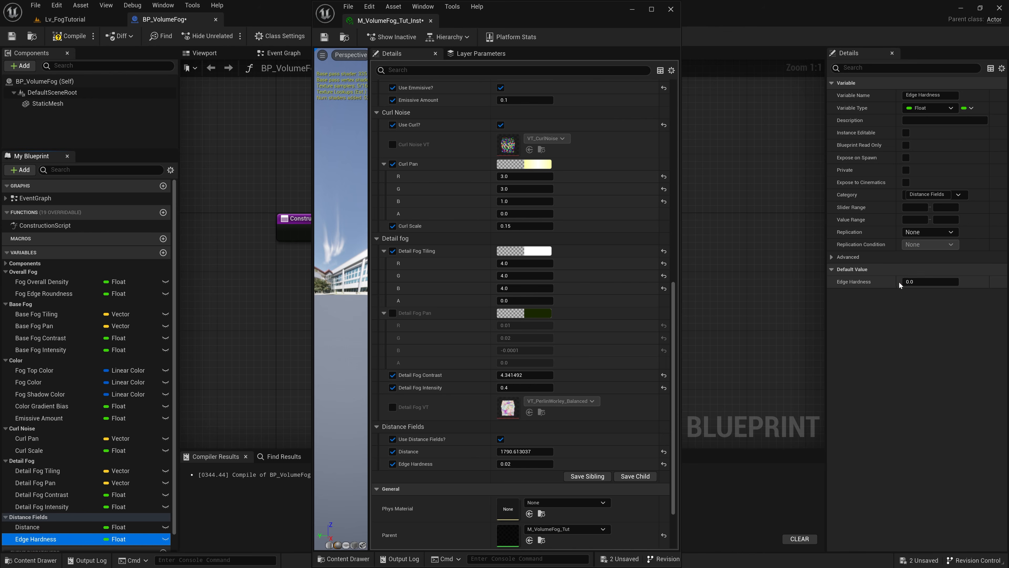
{"action": "left_click", "coordinate": [914, 282]}
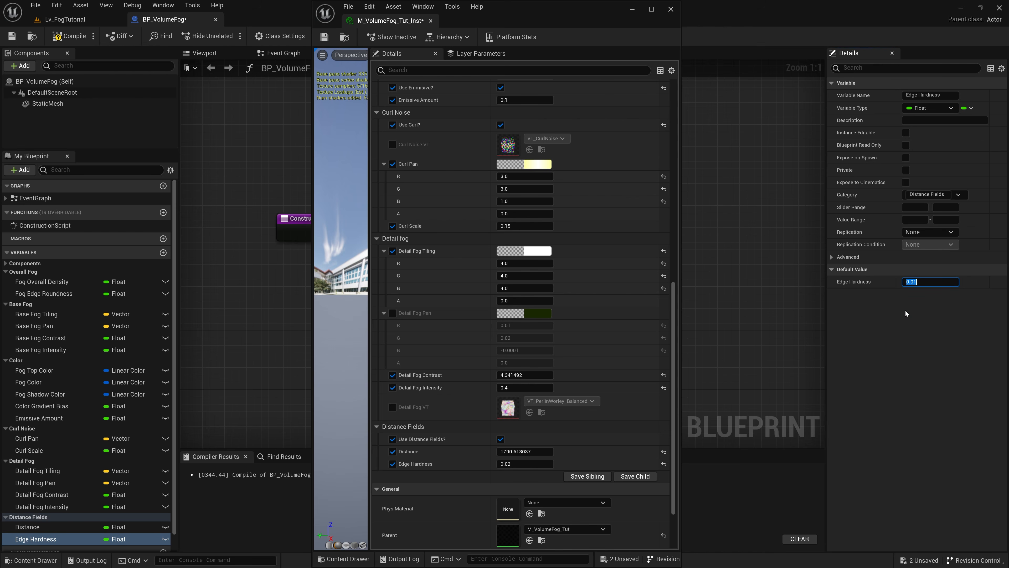
{"action": "left_click", "coordinate": [69, 35]}
{"action": "left_click", "coordinate": [11, 36]}
- Dock the M_VolumeFog_Tut_Inst editor into the main window and return to the BP_VolumeFog blueprint
{"action": "left_click", "coordinate": [271, 35]}
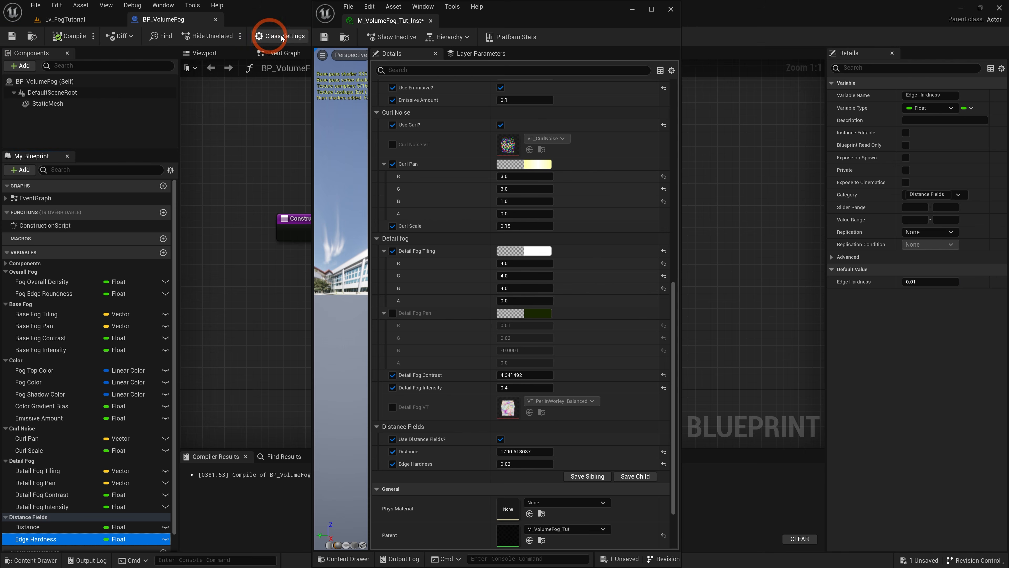
{"action": "left_click_drag", "start_coordinate": [412, 19], "coordinate": [296, 19]}
{"action": "left_click", "coordinate": [180, 20]}
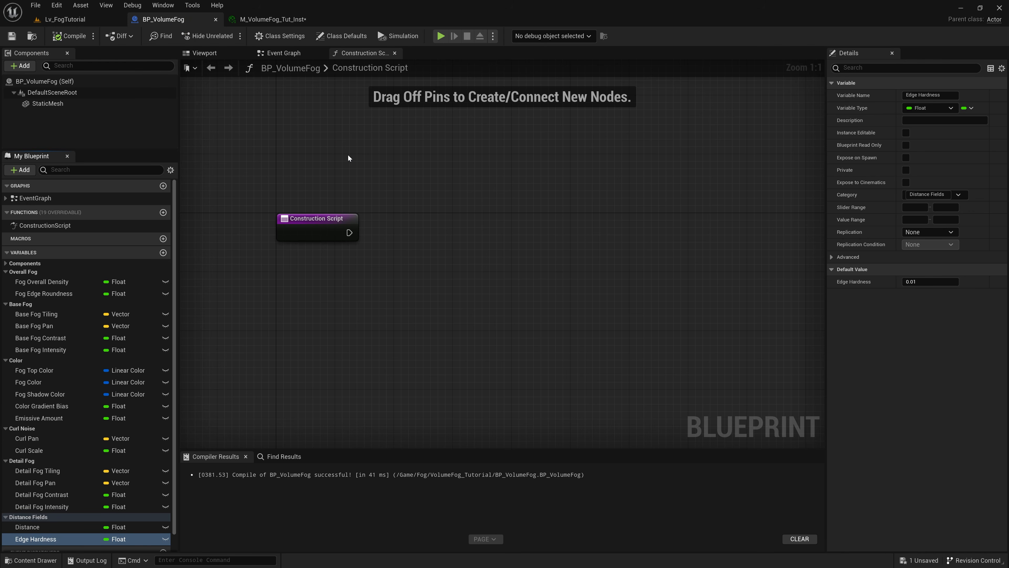
- Try to place the Enum_VF_Mat enumeration from the VolumeFogMat_ForBP folder in the construction script graph
{"action": "key", "text": "ctrl+space"}
{"action": "left_click", "coordinate": [314, 405]}
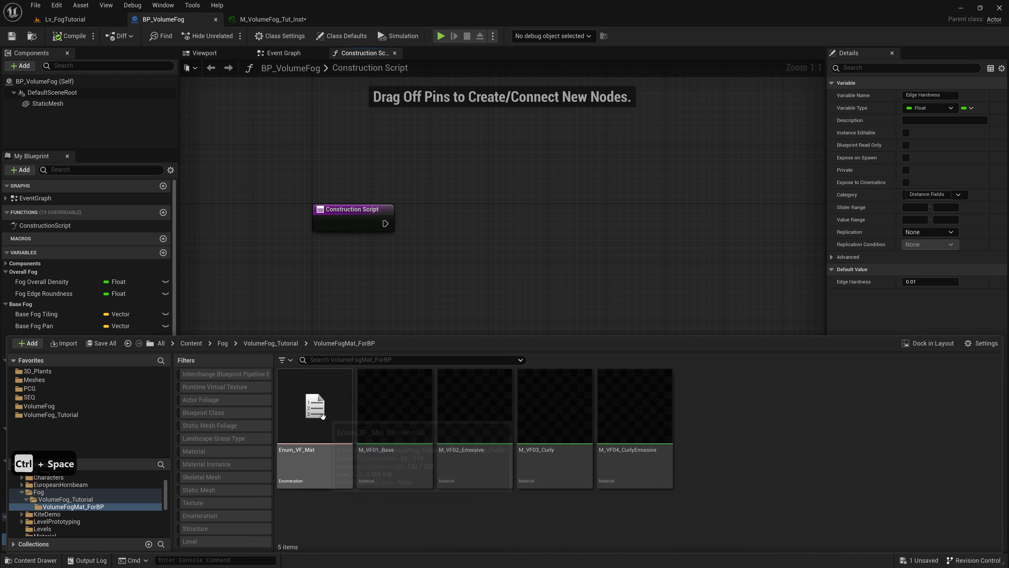
{"action": "left_click_drag", "start_coordinate": [315, 398], "coordinate": [432, 235]}
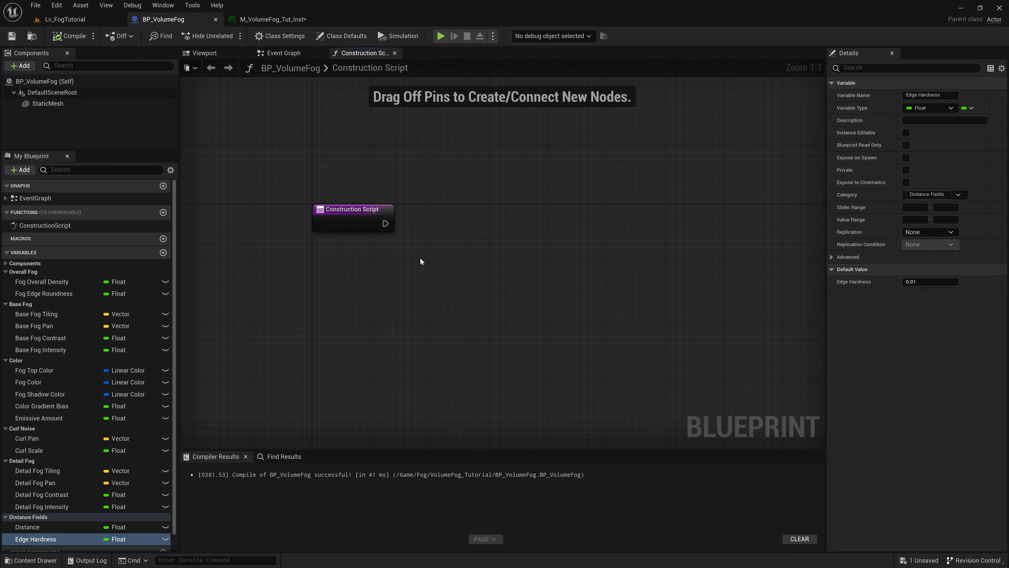
{"action": "key", "text": "ctrl+space"}
- Add a new variable named Fog Types to the blueprint
{"action": "left_click", "coordinate": [65, 275]}
{"action": "scroll", "coordinate": [64, 275], "scroll_direction": "down", "scroll_amount": 1}
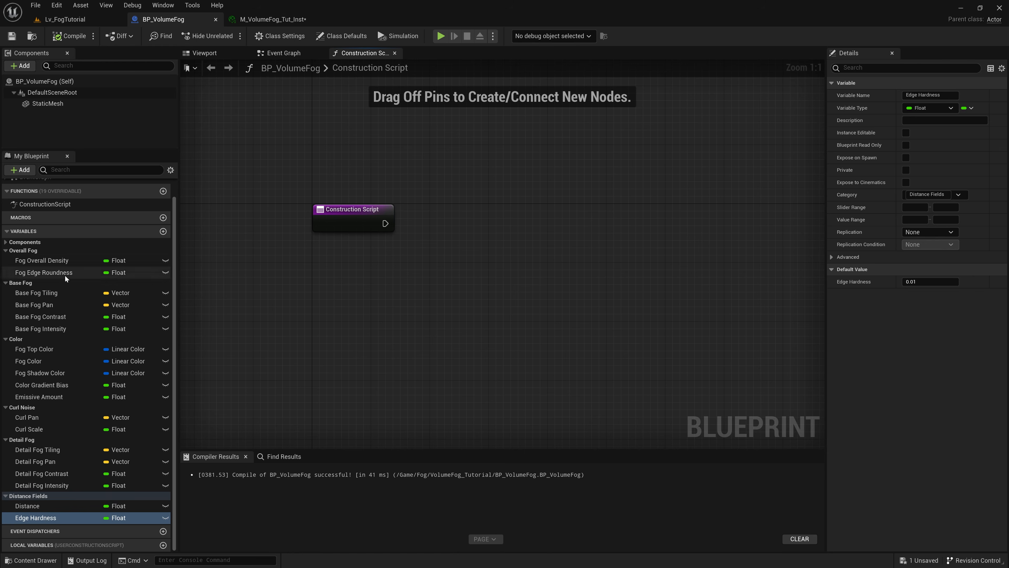
{"action": "left_click", "coordinate": [163, 231]}
{"action": "scroll", "coordinate": [125, 394], "scroll_direction": "down", "scroll_amount": 1}
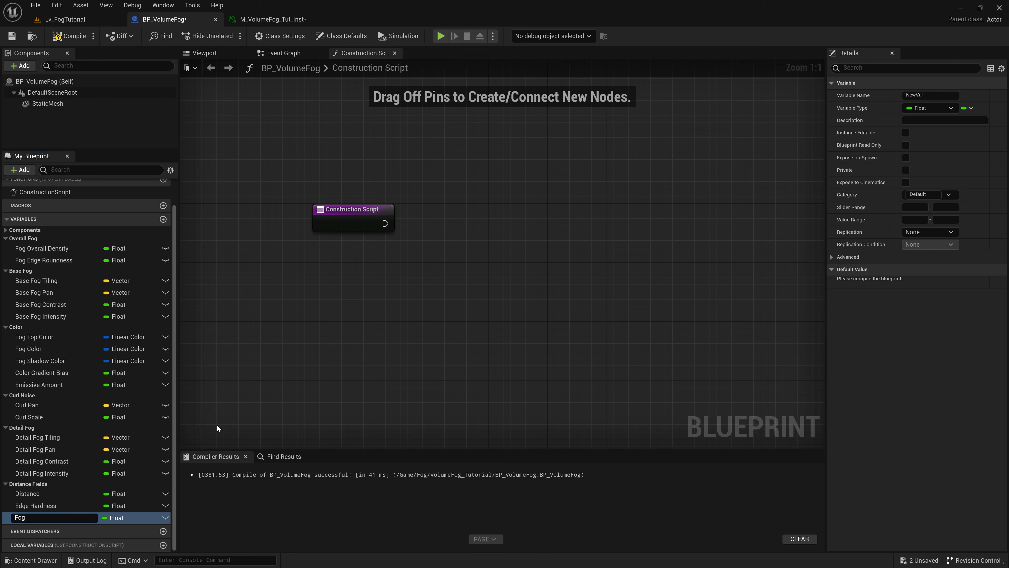
{"action": "type", "text": "Fog Types"}
{"action": "key", "text": "Return"}
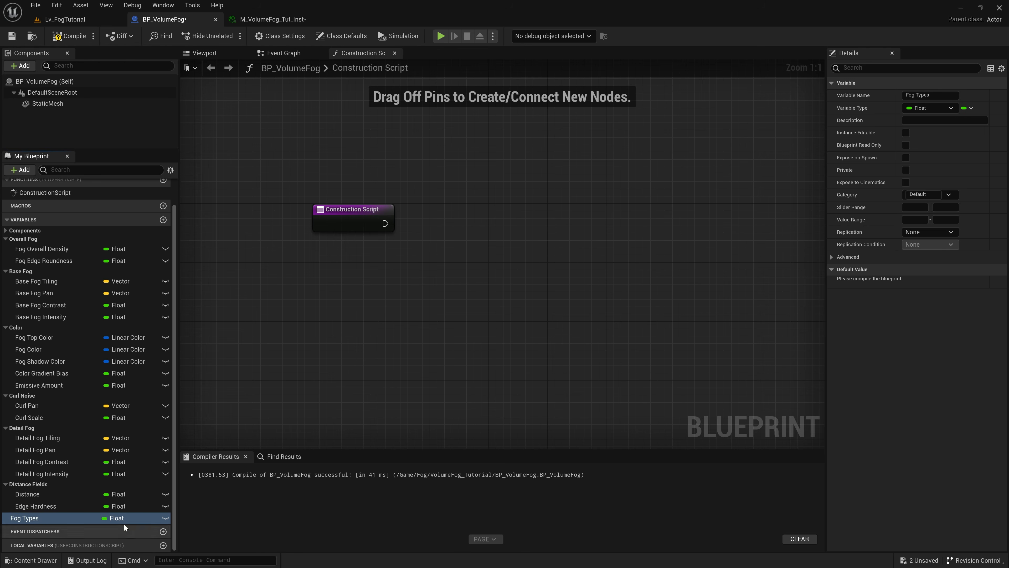
- Find the Enum VF Mat enumeration among the variable types and assign it to the Fog Types variable
{"action": "left_click", "coordinate": [115, 517]}
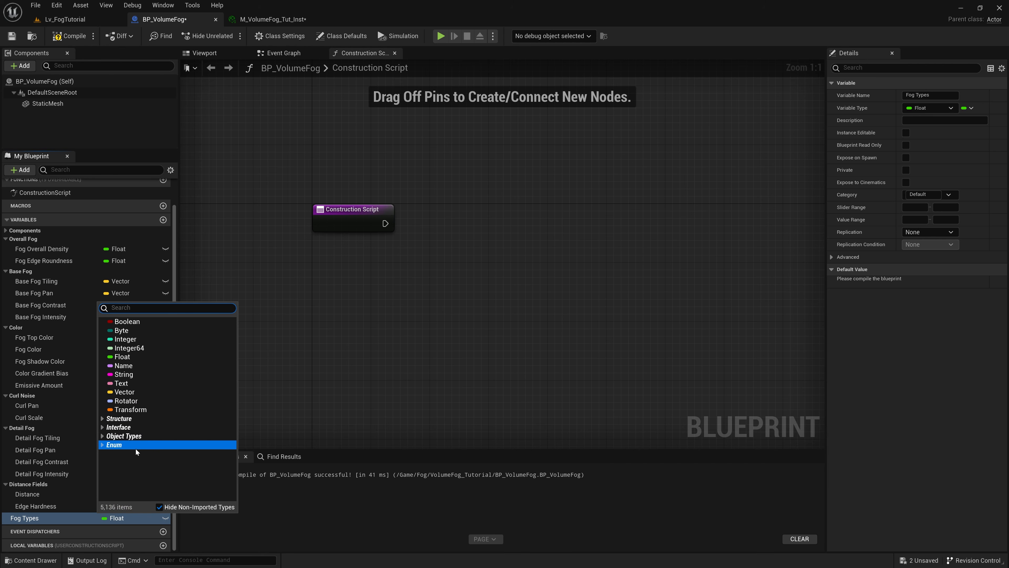
{"action": "left_click", "coordinate": [103, 445]}
{"action": "scroll", "coordinate": [184, 458], "scroll_direction": "down", "scroll_amount": 10}
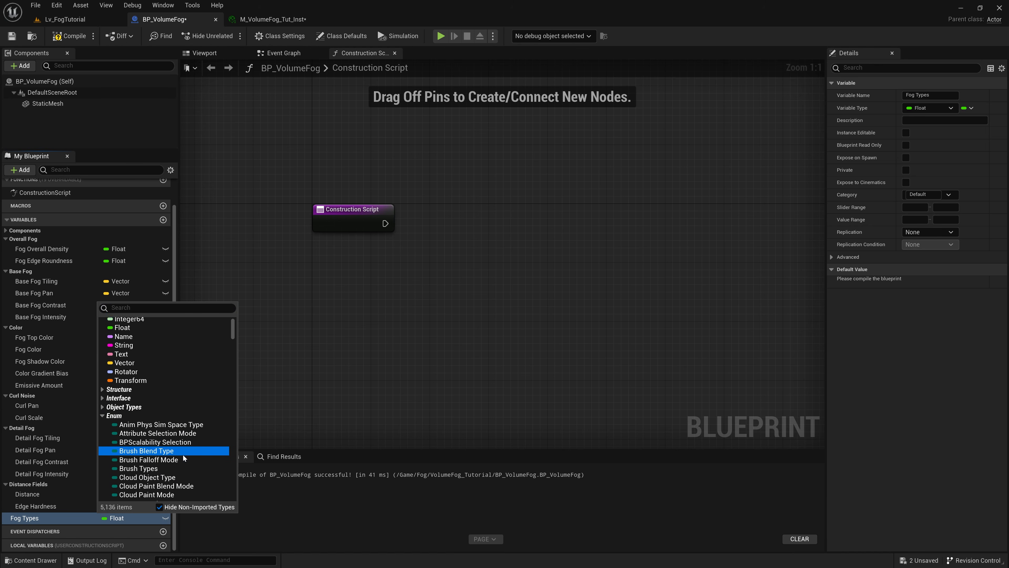
{"action": "scroll", "coordinate": [184, 458], "scroll_direction": "down", "scroll_amount": 3}
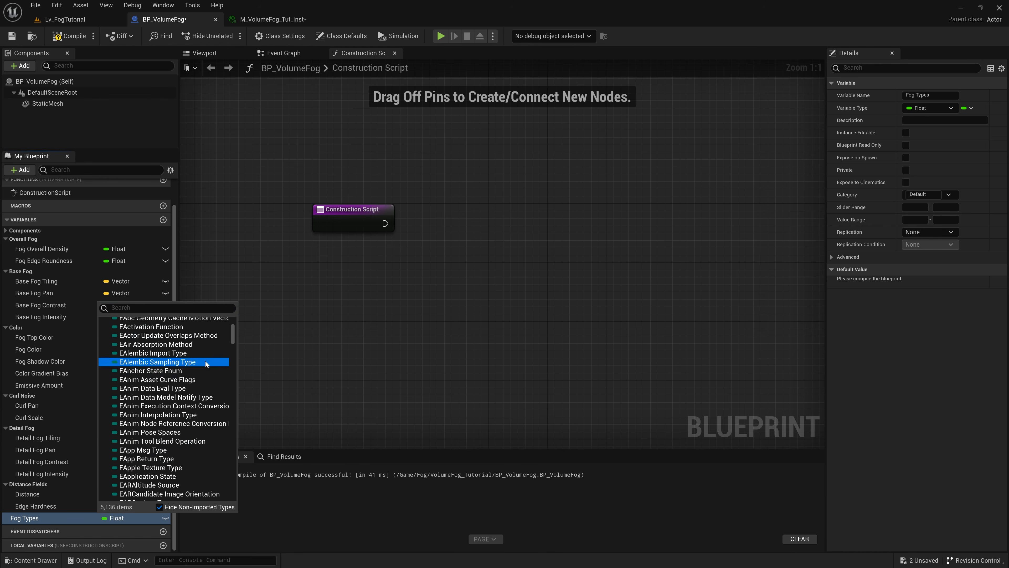
{"action": "type", "text": "enum"}
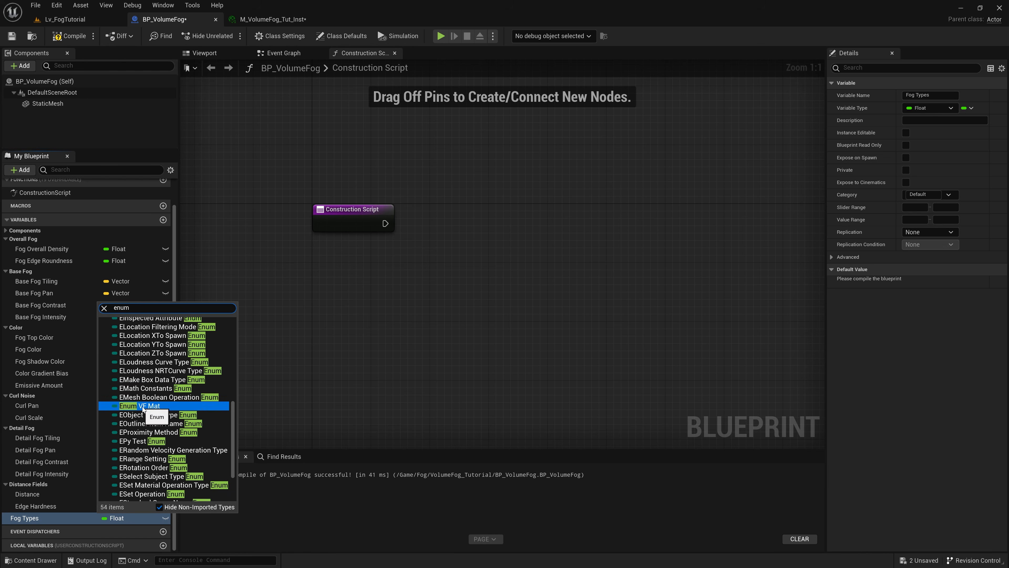
{"action": "left_click", "coordinate": [144, 405]}
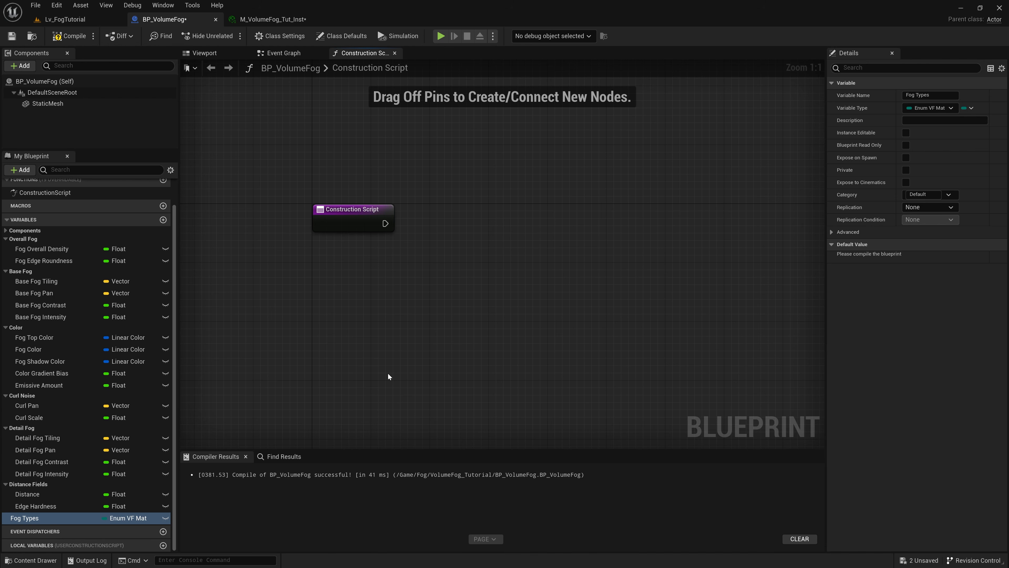
- Open the Enum_VF_Mat enumeration, set its enum description to "Types of different volume fog materials", and save the asset
{"action": "key", "text": "ctrl+space"}
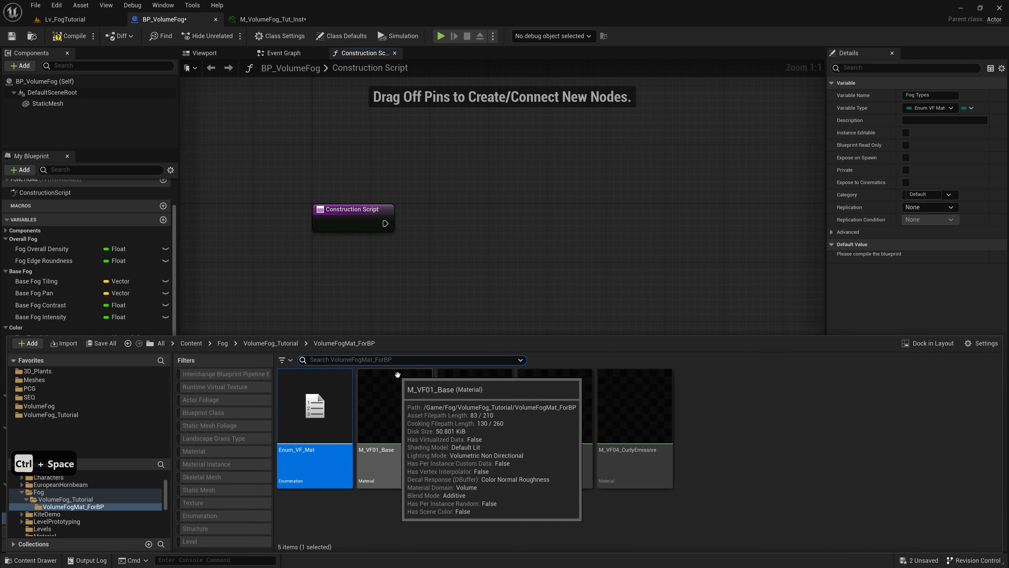
{"action": "double_click", "coordinate": [311, 428]}
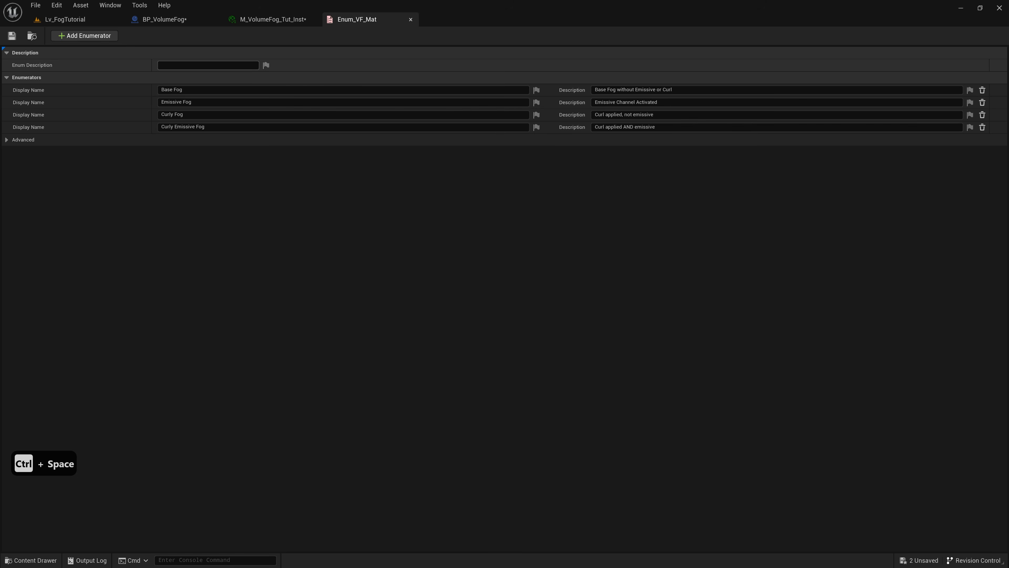
{"action": "left_click", "coordinate": [256, 65]}
{"action": "type", "text": "Types of different volume fog materials"}
{"action": "left_click", "coordinate": [9, 37]}
- Add a Switch on Enum_VF_Mat node to the BP_VolumeFog construction script and place it beside the Construction Script node
{"action": "left_click", "coordinate": [289, 21]}
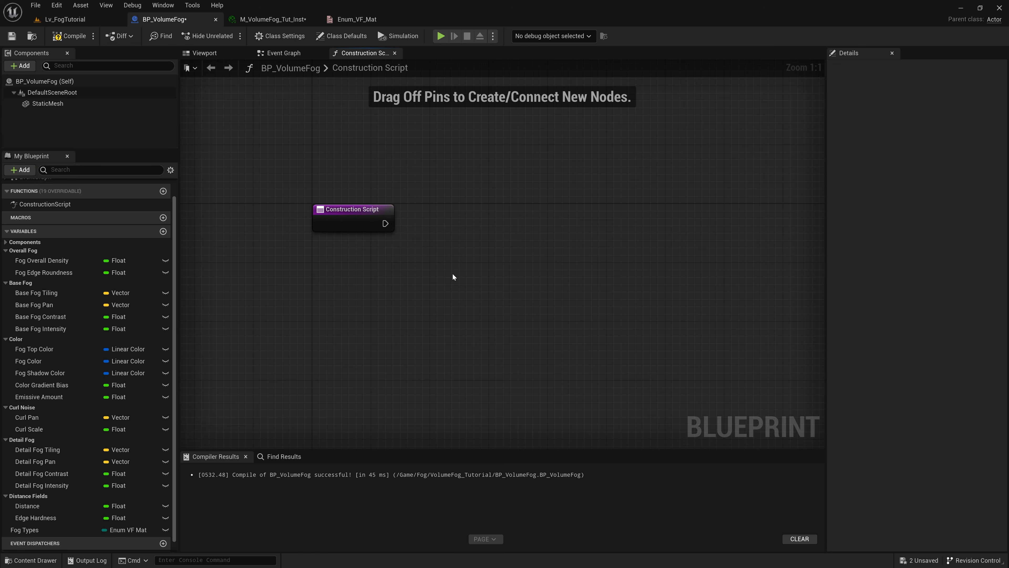
{"action": "right_click", "coordinate": [437, 261]}
{"action": "right_click", "coordinate": [442, 241]}
{"action": "type", "text": "switch "}
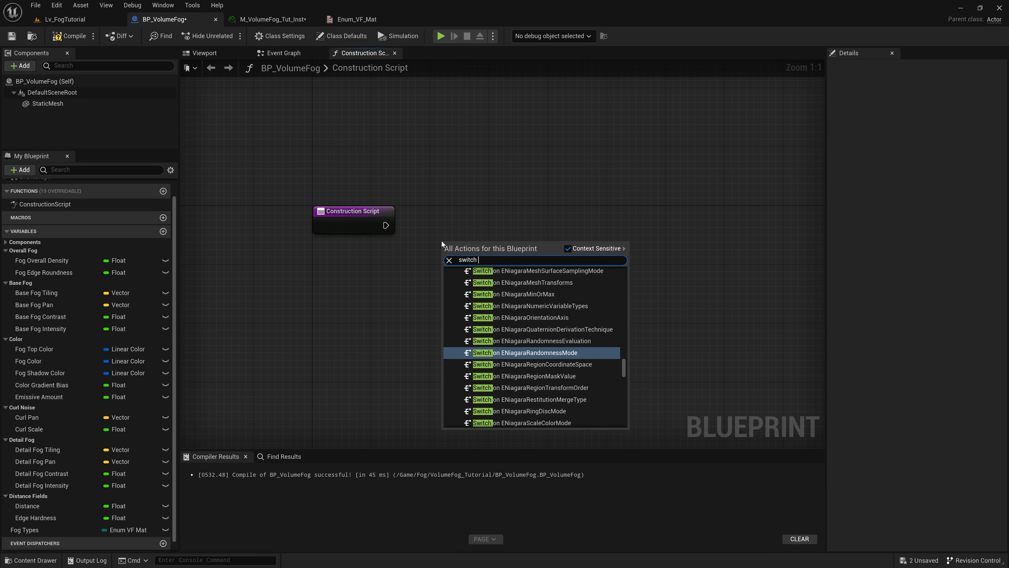
{"action": "type", "text": "on enum"}
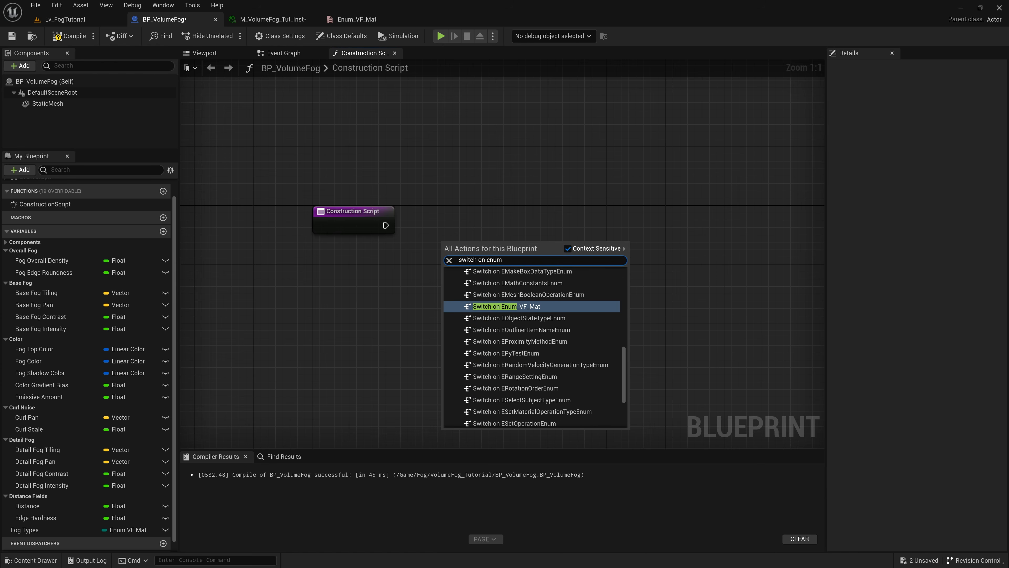
{"action": "left_click", "coordinate": [546, 308]}
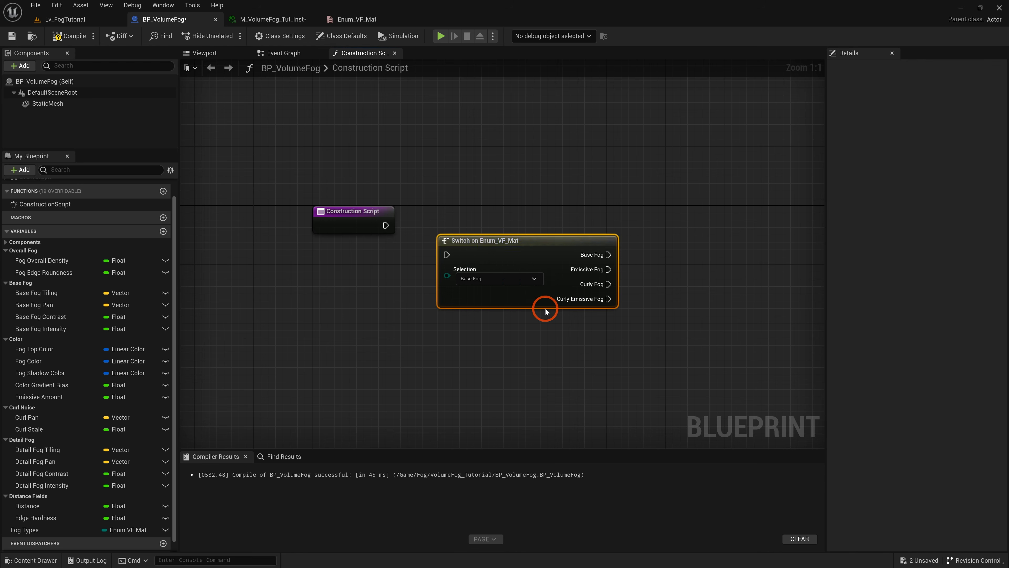
{"action": "left_click_drag", "start_coordinate": [524, 238], "coordinate": [509, 208]}
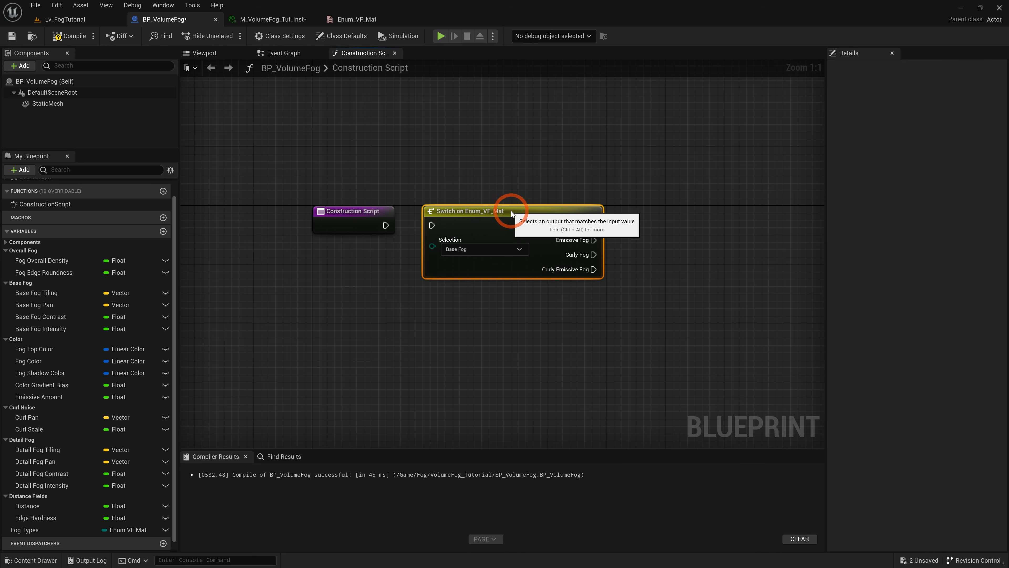
- Place a getter for the Fog Types variable, feed it into the switch's Selection input, and wire the Construction Script node to the switch
{"action": "left_click", "coordinate": [515, 252]}
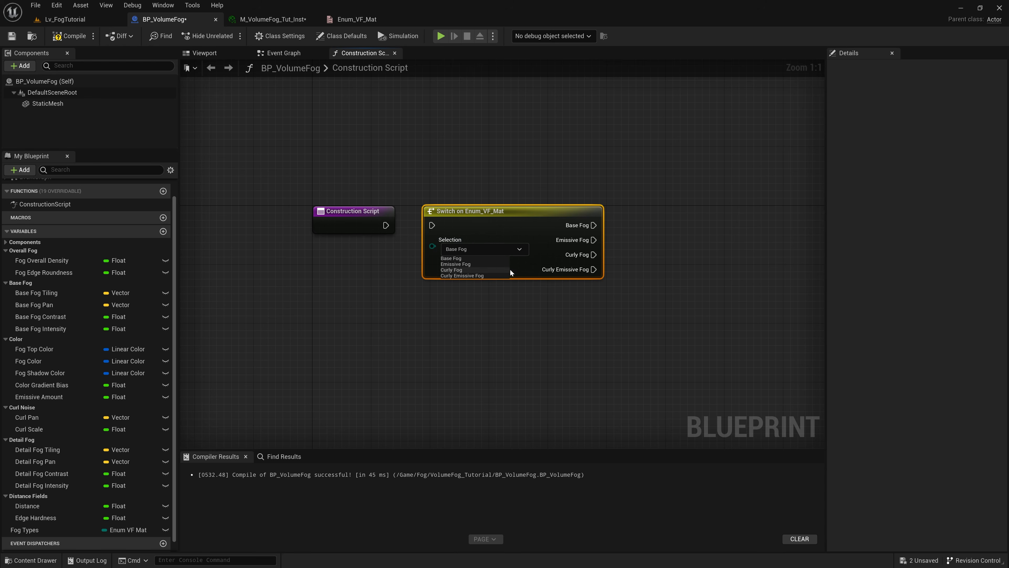
{"action": "left_click", "coordinate": [530, 233]}
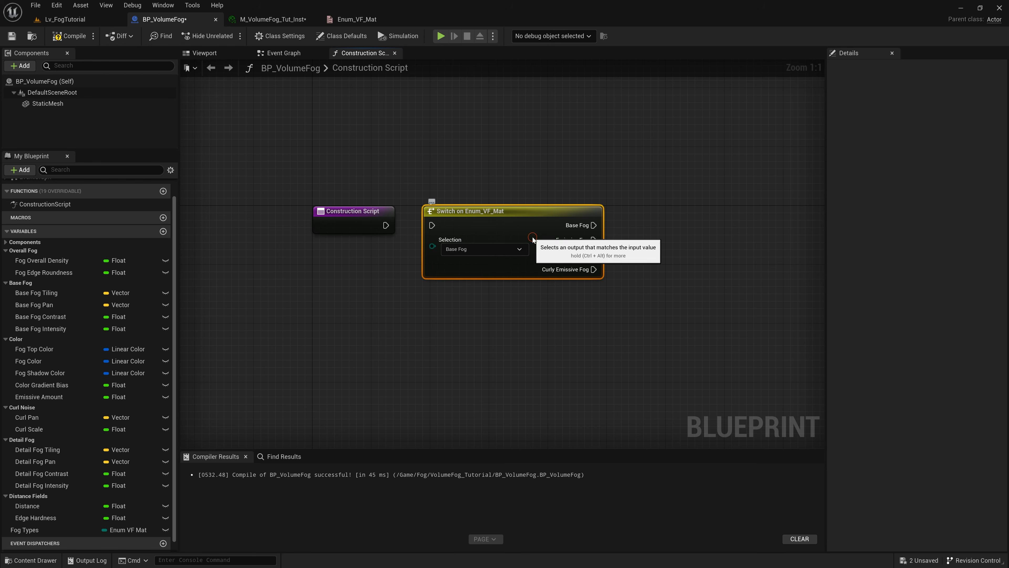
{"action": "left_click", "coordinate": [24, 530]}
{"action": "left_click_drag", "start_coordinate": [23, 532], "coordinate": [350, 258]}
{"action": "left_click", "coordinate": [370, 278]}
{"action": "right_click_drag", "start_coordinate": [467, 193], "coordinate": [502, 213]}
{"action": "left_click_drag", "start_coordinate": [421, 245], "coordinate": [467, 245]}
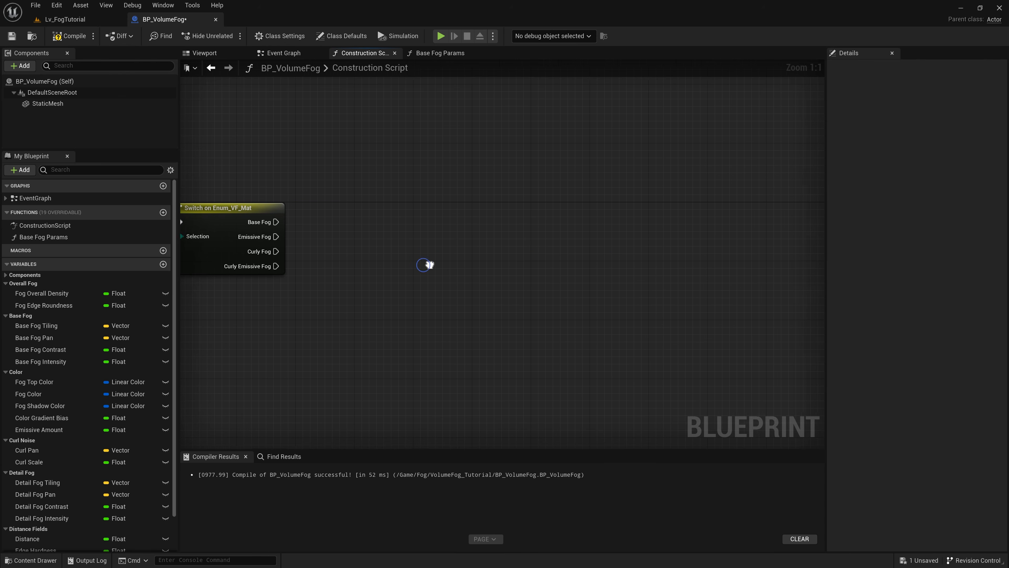
- Add a Set Material (StaticMesh) node from the switch's Base Fog output and arrange it with its Static Mesh reference above the switch
{"action": "right_click_drag", "start_coordinate": [428, 263], "coordinate": [462, 241]}
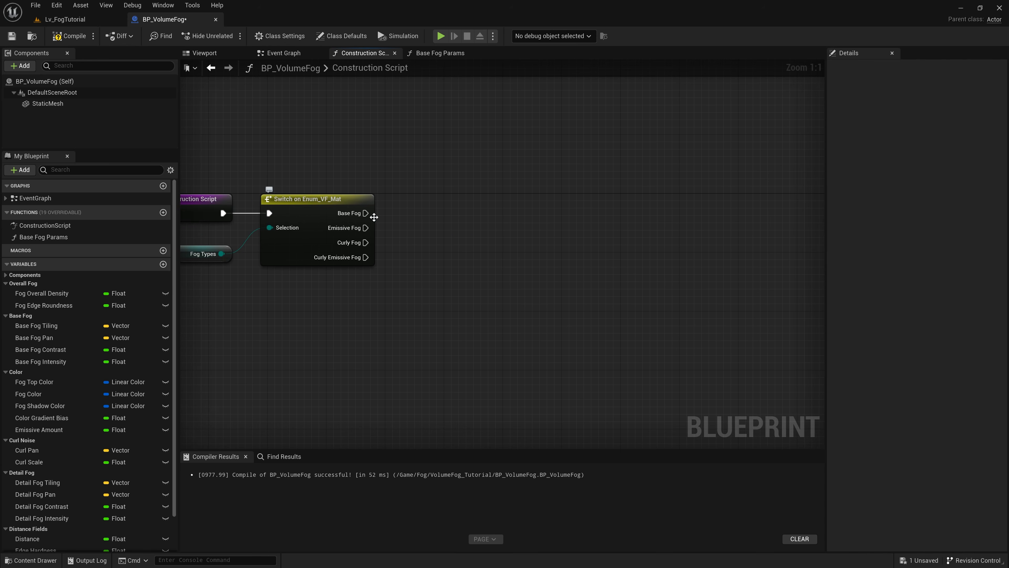
{"action": "left_click_drag", "start_coordinate": [369, 216], "coordinate": [474, 114]}
{"action": "type", "text": "set ma"}
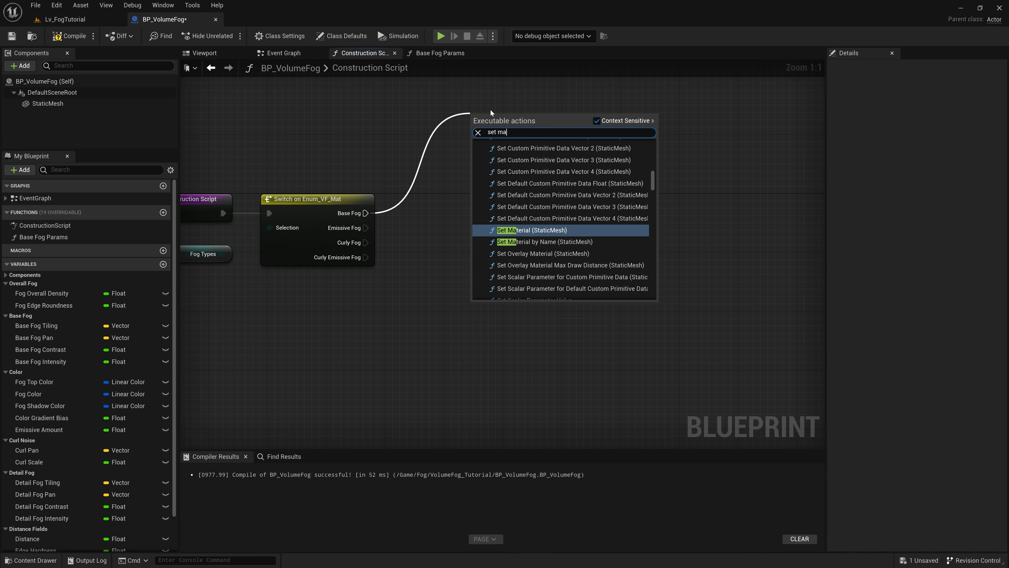
{"action": "type", "text": "terial"}
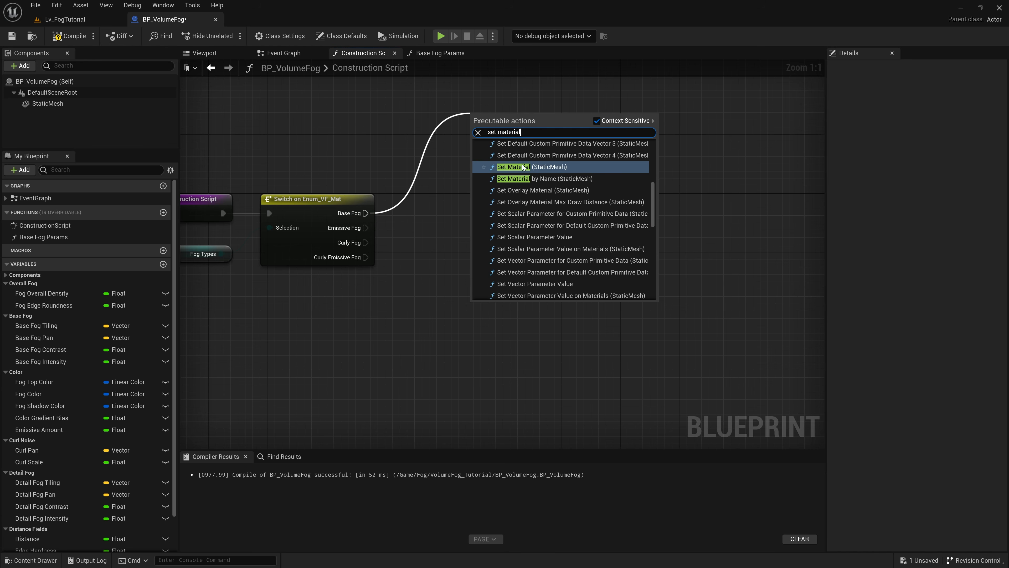
{"action": "left_click", "coordinate": [565, 167]}
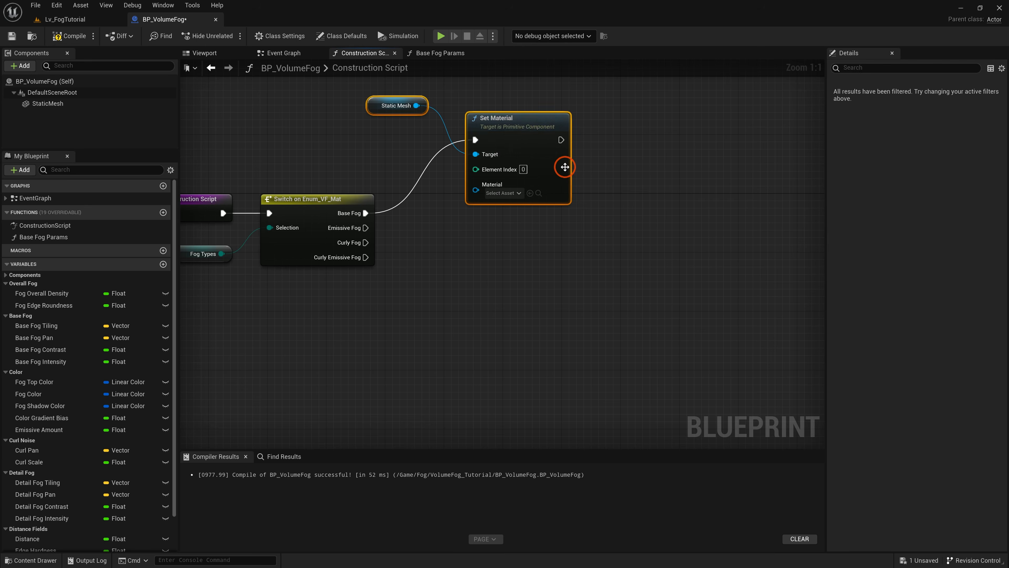
{"action": "right_click_drag", "start_coordinate": [573, 162], "coordinate": [480, 188]}
{"action": "left_click_drag", "start_coordinate": [455, 195], "coordinate": [490, 159]}
{"action": "left_click", "coordinate": [385, 145]}
{"action": "left_click_drag", "start_coordinate": [329, 151], "coordinate": [478, 117]}
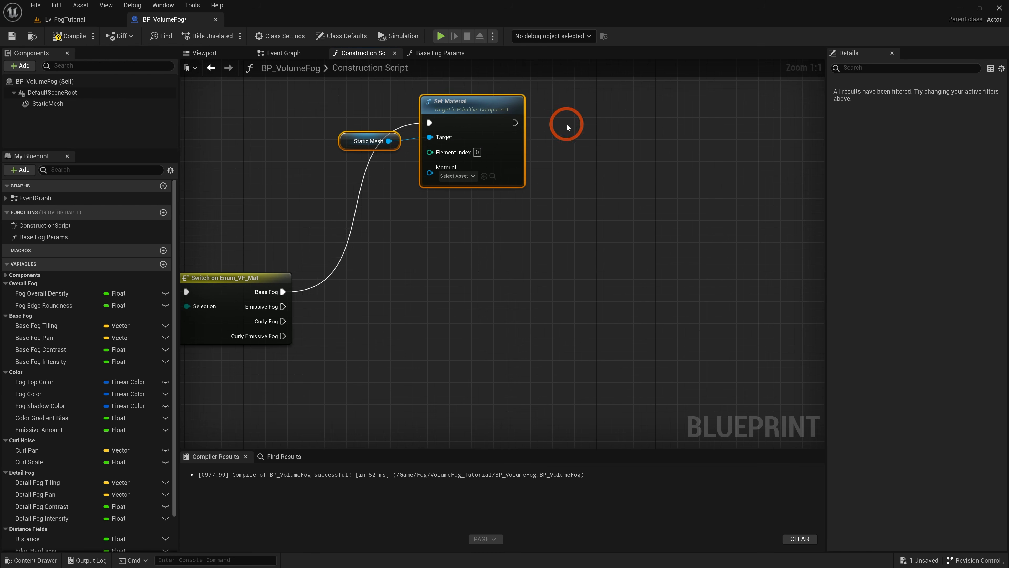
{"action": "right_click_drag", "start_coordinate": [567, 125], "coordinate": [551, 210]}
{"action": "left_click_drag", "start_coordinate": [455, 185], "coordinate": [456, 149]}
{"action": "left_click", "coordinate": [543, 215]}
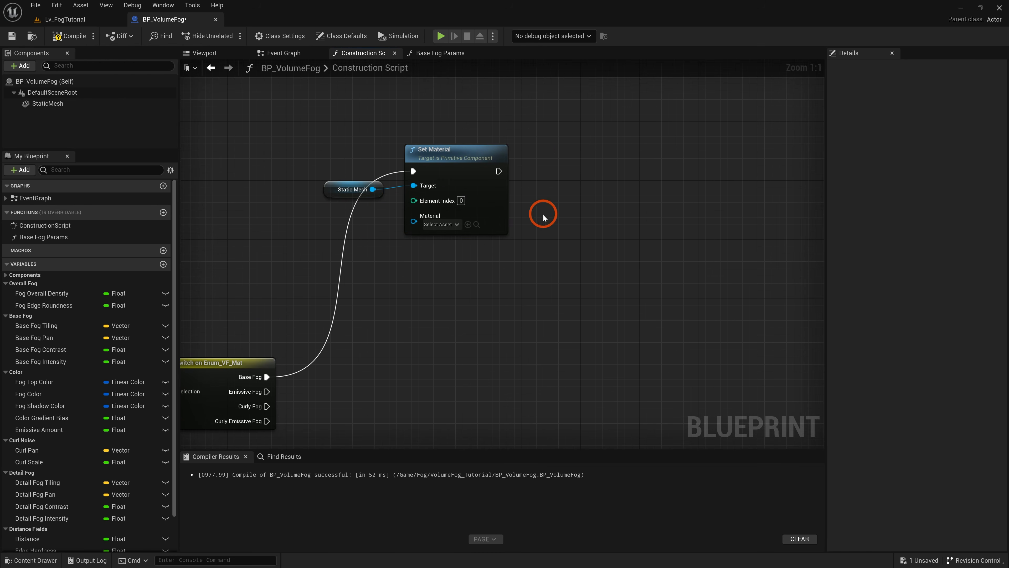
- Assign the M_VF01_Base material from the VolumeFogMat_ForBP folder to the Base Fog branch's Set Material node
{"action": "key", "text": "ctrl+space"}
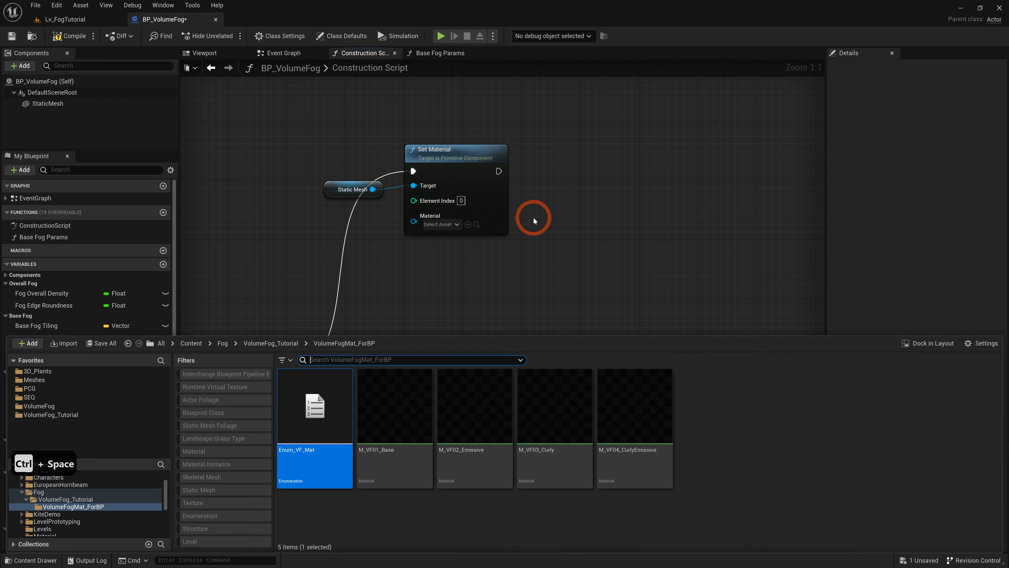
{"action": "left_click", "coordinate": [396, 428]}
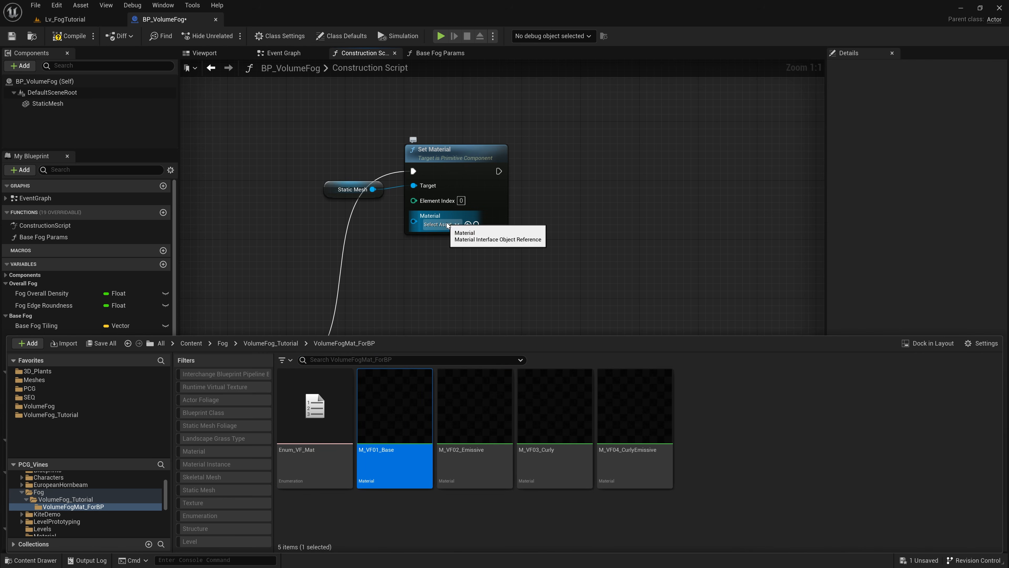
{"action": "left_click", "coordinate": [468, 225]}
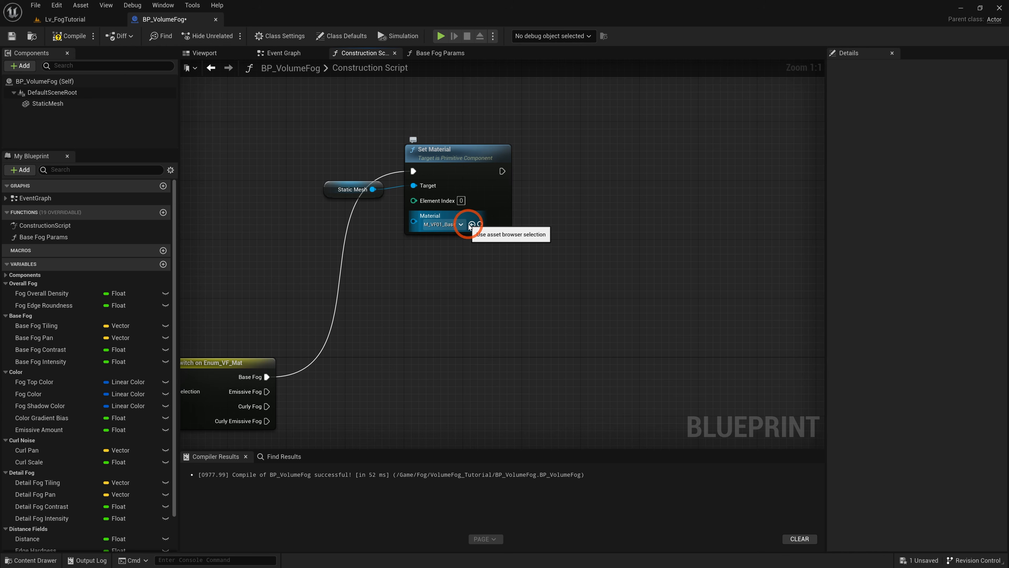
{"action": "left_click", "coordinate": [441, 226]}
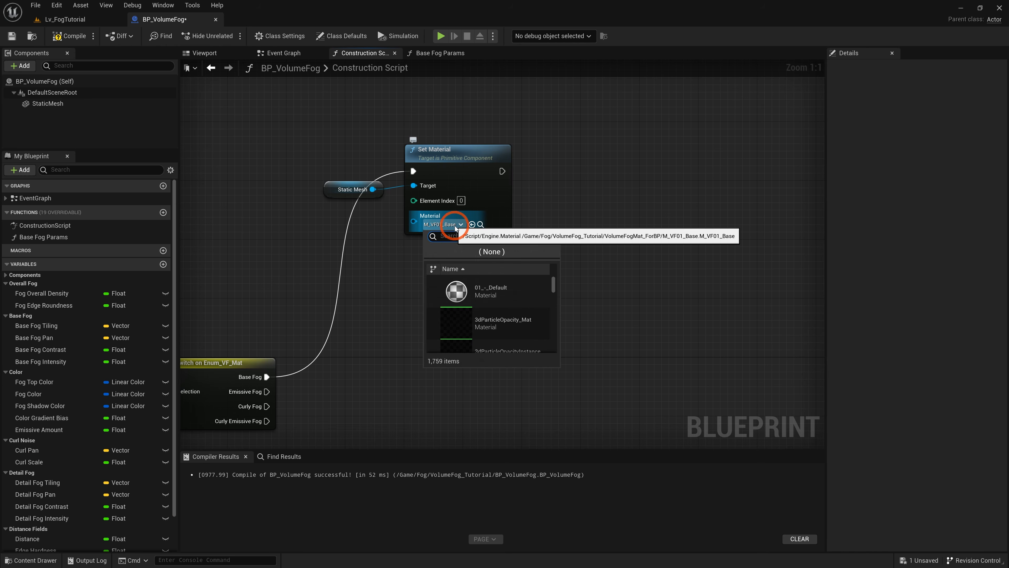
{"action": "left_click", "coordinate": [501, 215]}
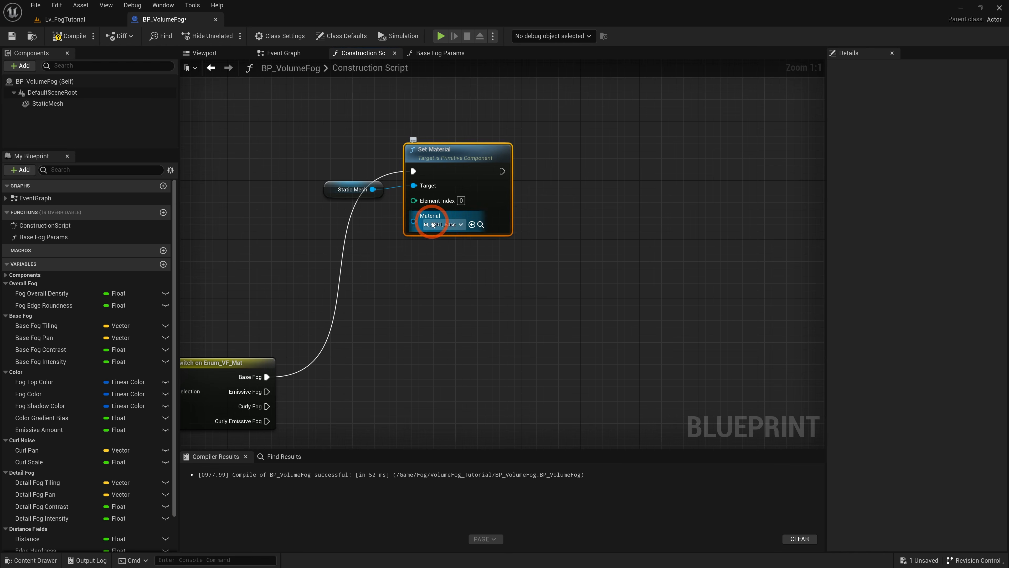
- Add a second Set Material (StaticMesh) node from the switch's Emissive Fog output, below the first one
{"action": "scroll", "coordinate": [433, 222], "scroll_direction": "down", "scroll_amount": 1}
{"action": "right_click_drag", "start_coordinate": [561, 225], "coordinate": [593, 165]}
{"action": "right_click_drag", "start_coordinate": [465, 235], "coordinate": [525, 239]}
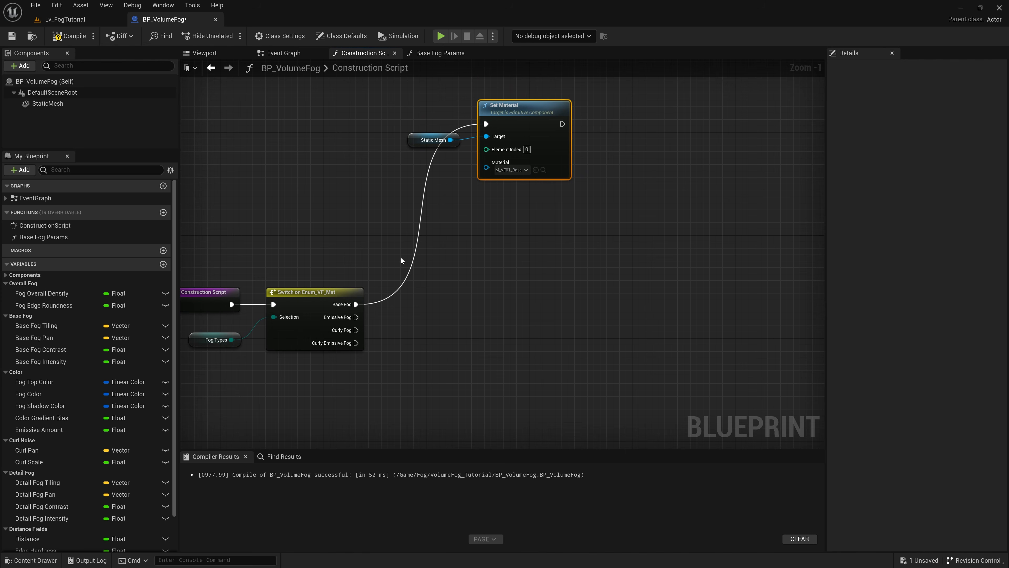
{"action": "left_click_drag", "start_coordinate": [355, 318], "coordinate": [467, 228]}
{"action": "type", "text": "set mat"}
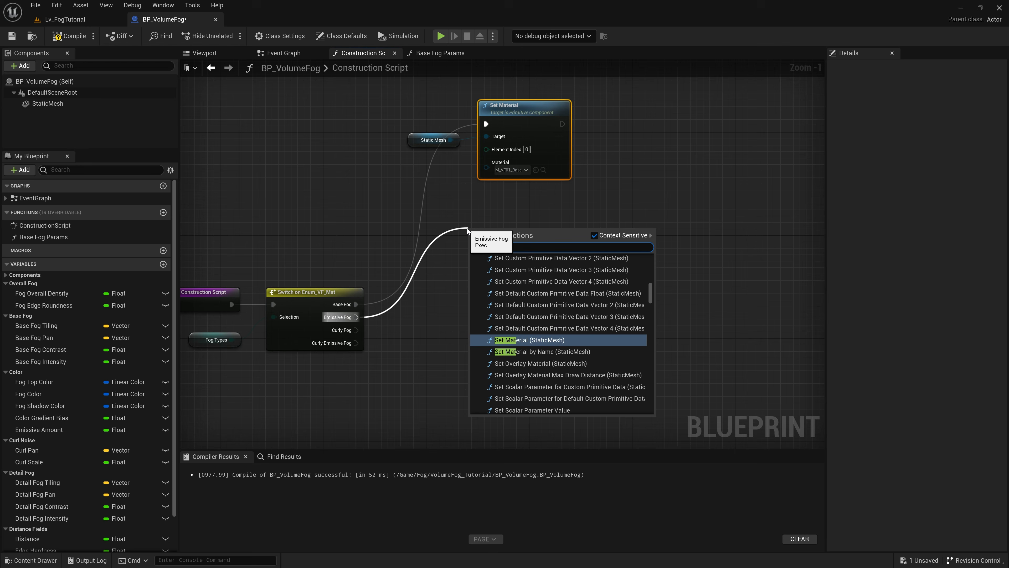
{"action": "left_click", "coordinate": [559, 340]}
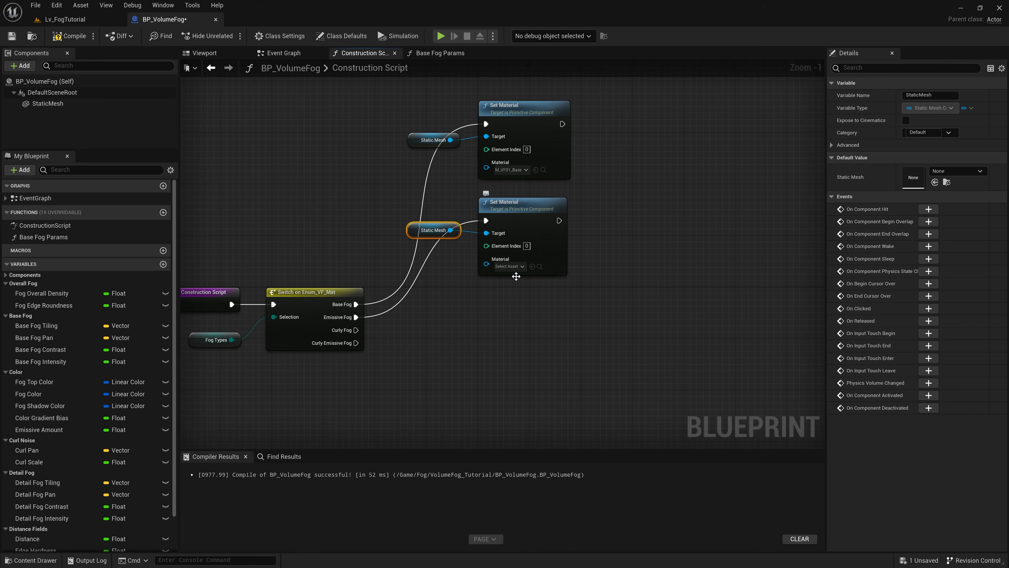
- Assign the M_VF02_Emissive material to the Emissive Fog branch's Set Material node
{"action": "key", "text": "ctrl+space"}
{"action": "left_click_drag", "start_coordinate": [473, 432], "coordinate": [469, 299]}
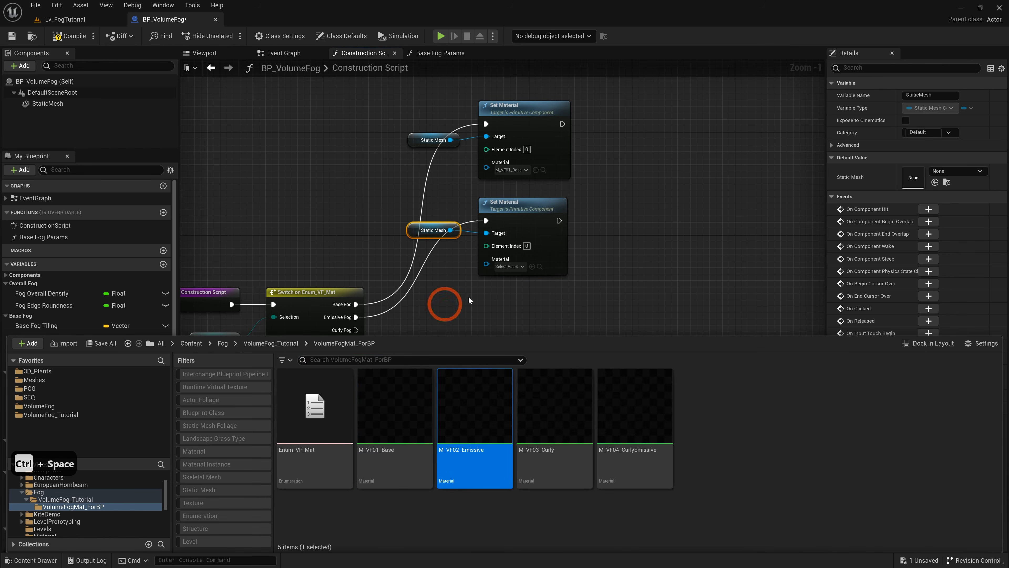
{"action": "left_click_drag", "start_coordinate": [522, 269], "coordinate": [532, 268]}
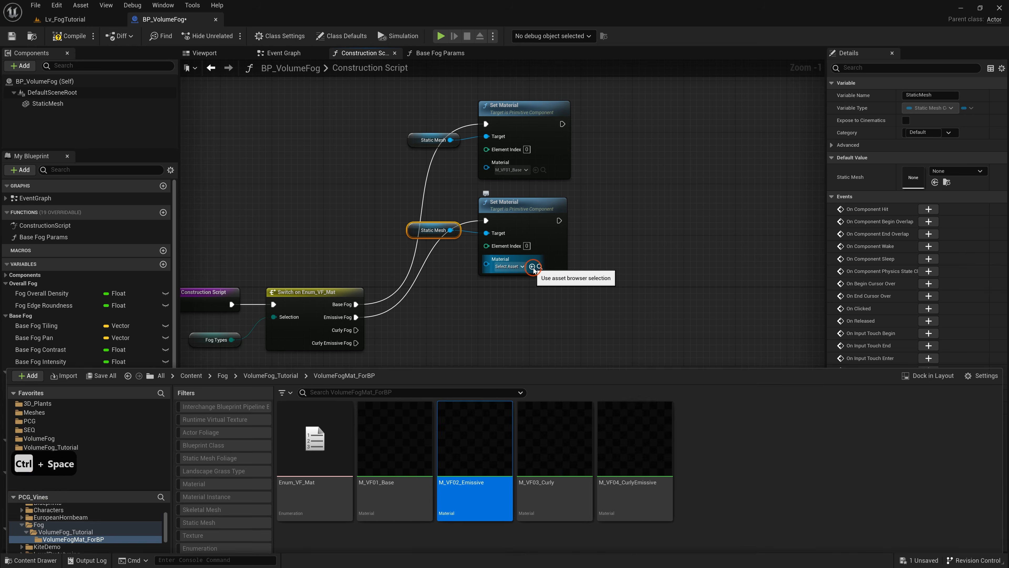
- Duplicate the Emissive Fog branch's Set Material and Static Mesh nodes, place the copies below, and connect them to the Curly Fog output
{"action": "right_click_drag", "start_coordinate": [534, 338], "coordinate": [525, 243]}
{"action": "left_click_drag", "start_coordinate": [532, 215], "coordinate": [433, 139]}
{"action": "key", "text": "ctrl+d"}
{"action": "left_click_drag", "start_coordinate": [503, 138], "coordinate": [507, 204]}
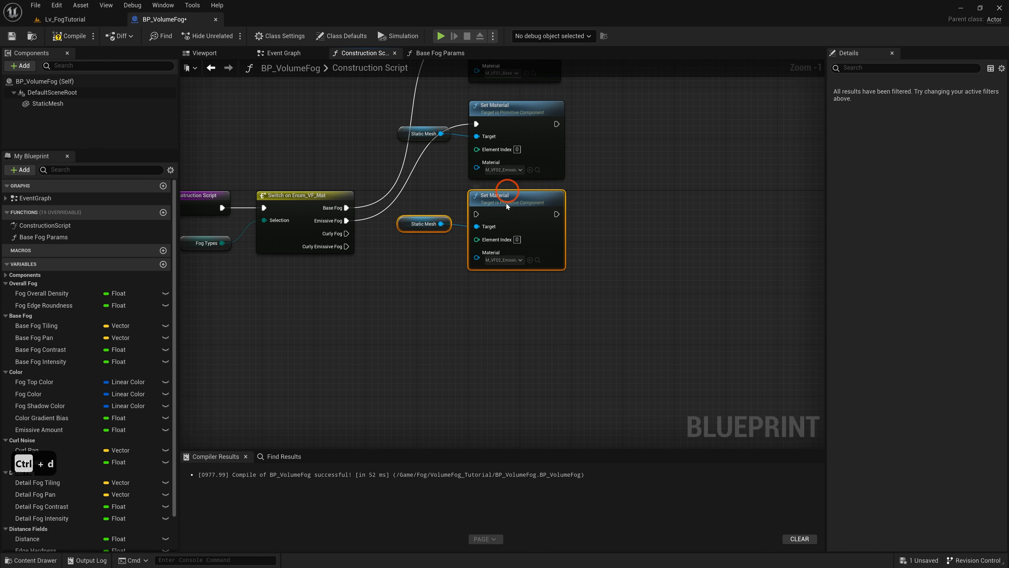
{"action": "left_click", "coordinate": [354, 233]}
{"action": "left_click_drag", "start_coordinate": [354, 233], "coordinate": [477, 214]}
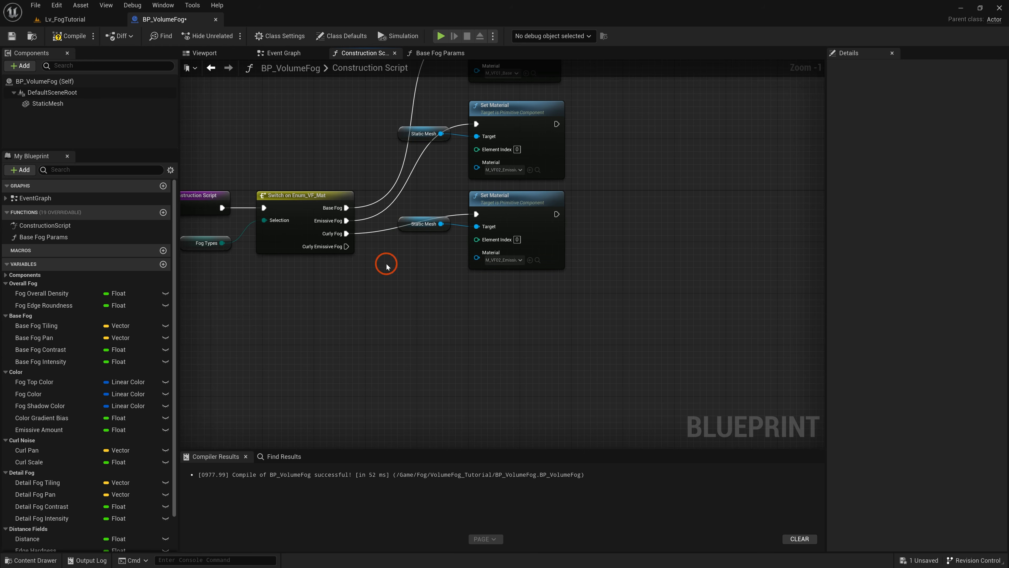
{"action": "left_click_drag", "start_coordinate": [409, 220], "coordinate": [490, 243]}
{"action": "left_click_drag", "start_coordinate": [490, 242], "coordinate": [491, 261]}
{"action": "left_click", "coordinate": [514, 305]}
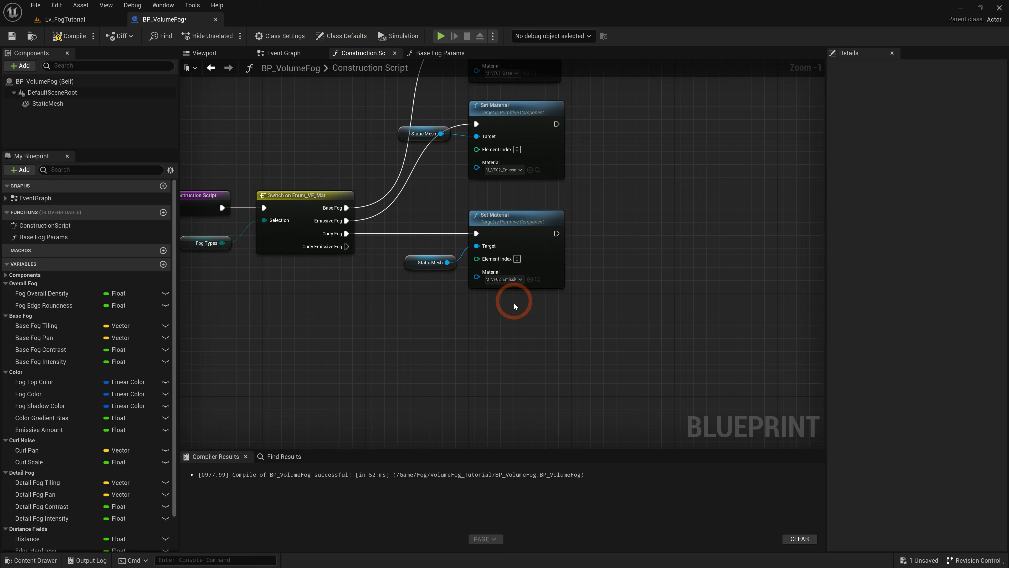
- Assign the M_VF03_Curly material to the Curly Fog branch's Set Material node
{"action": "key", "text": "ctrl+space"}
{"action": "left_click", "coordinate": [570, 413]}
{"action": "left_click", "coordinate": [435, 246]}
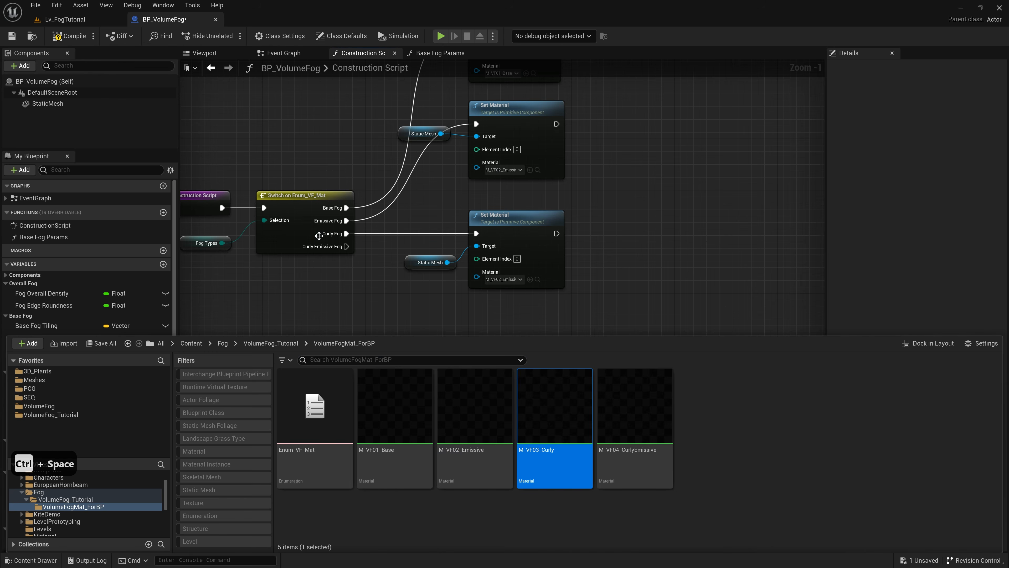
{"action": "left_click", "coordinate": [530, 279]}
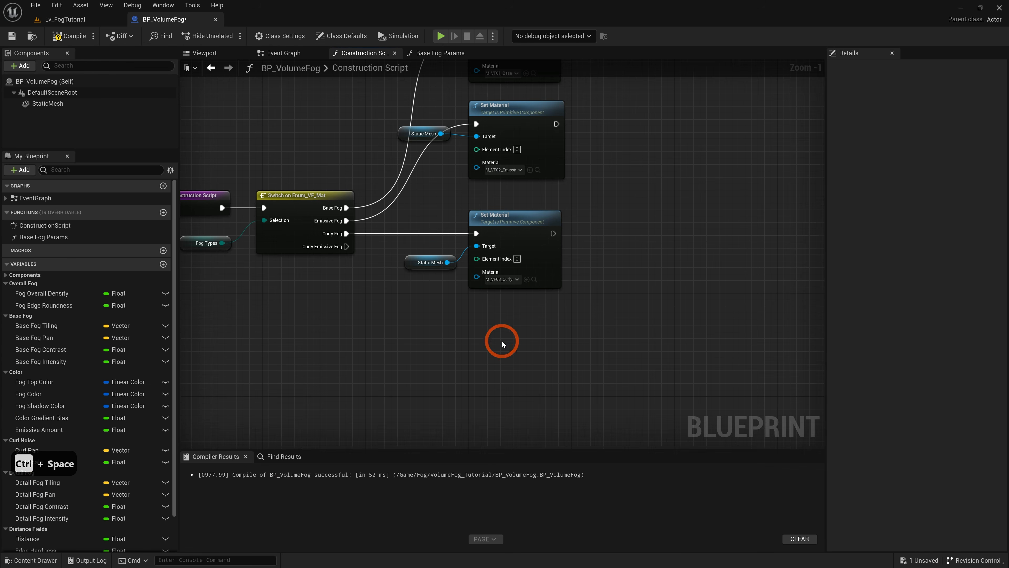
- Duplicate the Curly Fog branch's Set Material and Static Mesh nodes, place the copies below, and connect them to the Curly Emissive Fog output
{"action": "right_click_drag", "start_coordinate": [500, 338], "coordinate": [465, 265]}
{"action": "left_click_drag", "start_coordinate": [434, 187], "coordinate": [529, 241]}
{"action": "key", "text": "ctrl+d"}
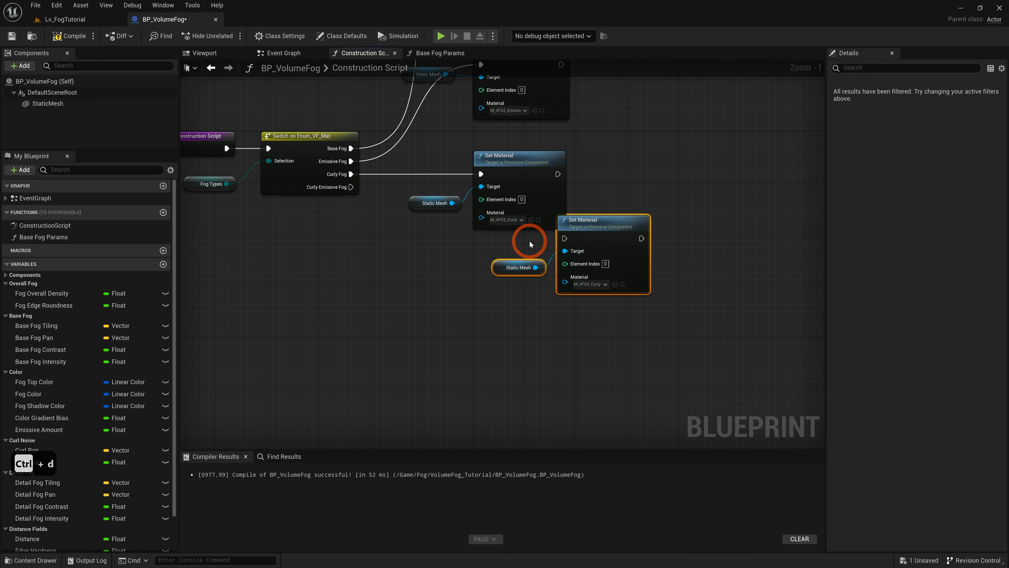
{"action": "left_click_drag", "start_coordinate": [614, 224], "coordinate": [527, 268]}
{"action": "left_click", "coordinate": [398, 243]}
{"action": "left_click_drag", "start_coordinate": [352, 187], "coordinate": [492, 279]}
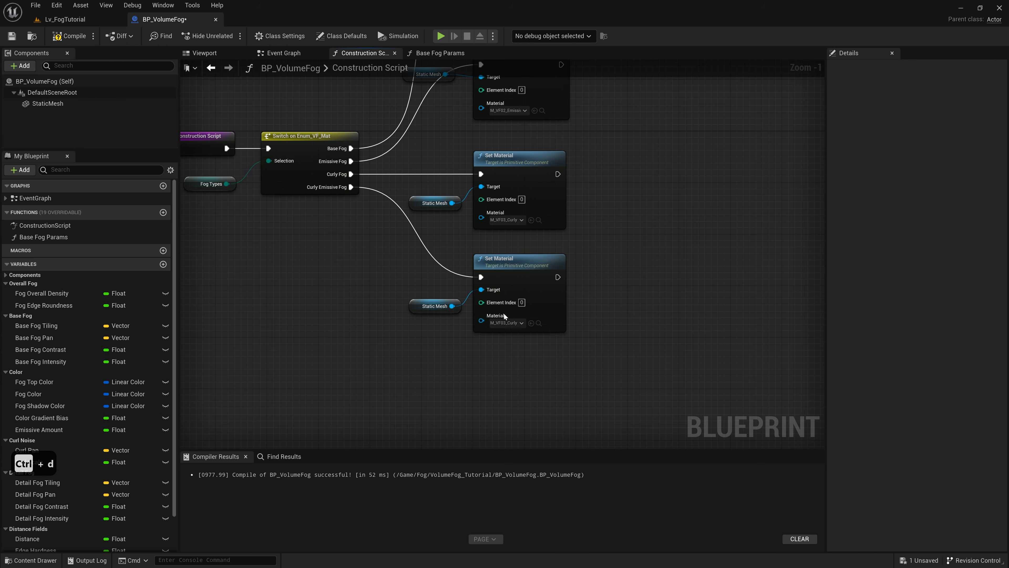
- Assign the M_VF04_CurlyEmissive material to the Curly Emissive Fog branch's Set Material node
{"action": "key", "text": "ctrl+space"}
{"action": "left_click_drag", "start_coordinate": [630, 391], "coordinate": [517, 285]}
{"action": "left_click", "coordinate": [521, 280]}
{"action": "right_click_drag", "start_coordinate": [587, 225], "coordinate": [563, 262]}
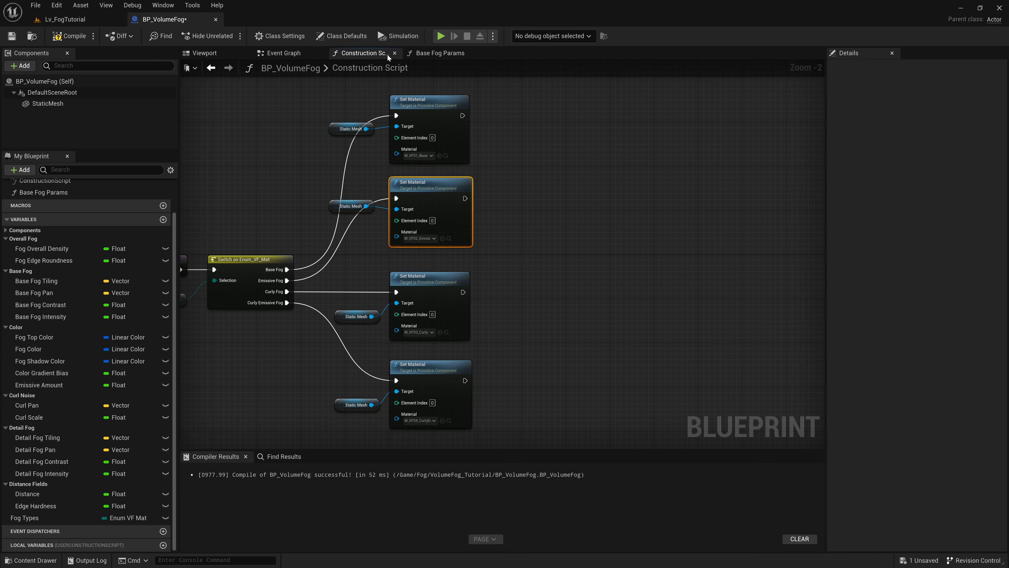
- Open the M_VolumeFog_Tut_Inst material instance from the VolumeFog_Tutorial folder in a separate window beside the blueprint
{"action": "key", "text": "ctrl+space"}
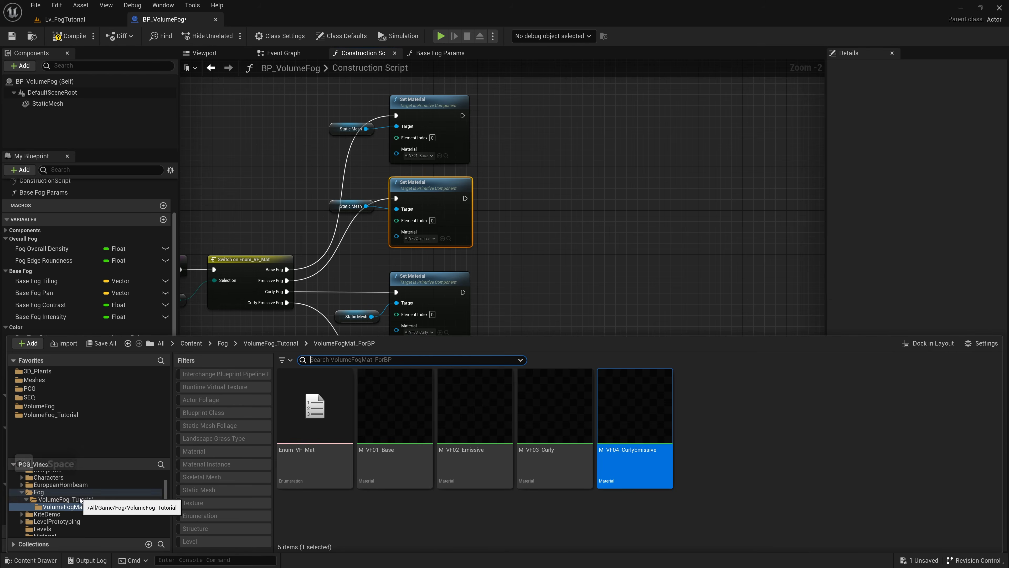
{"action": "left_click", "coordinate": [65, 498]}
{"action": "left_click", "coordinate": [650, 434]}
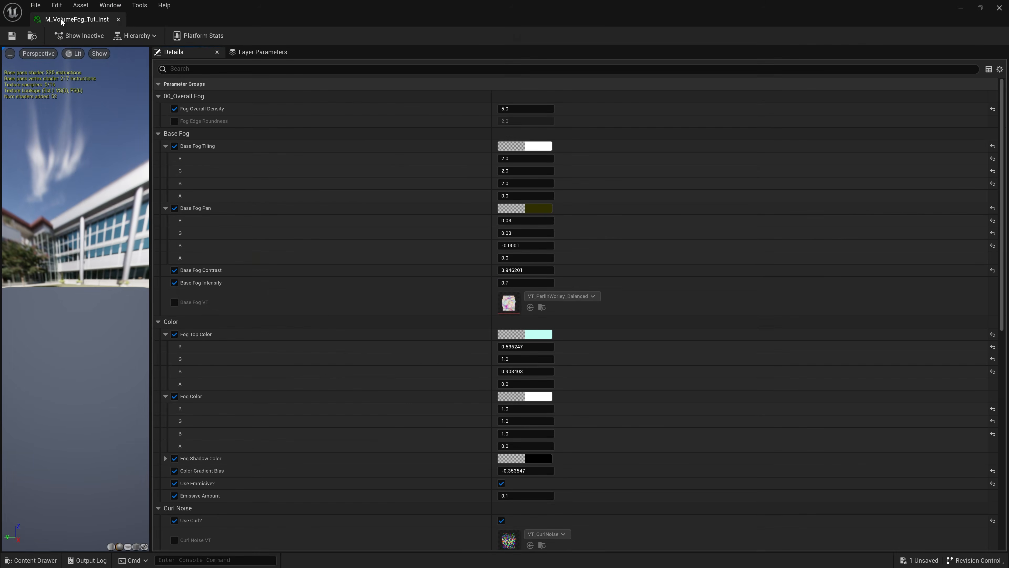
{"action": "left_click_drag", "start_coordinate": [100, 19], "coordinate": [505, 119]}
{"action": "scroll", "coordinate": [620, 191], "scroll_direction": "down", "scroll_amount": 3}
{"action": "scroll", "coordinate": [630, 216], "scroll_direction": "up", "scroll_amount": 3}
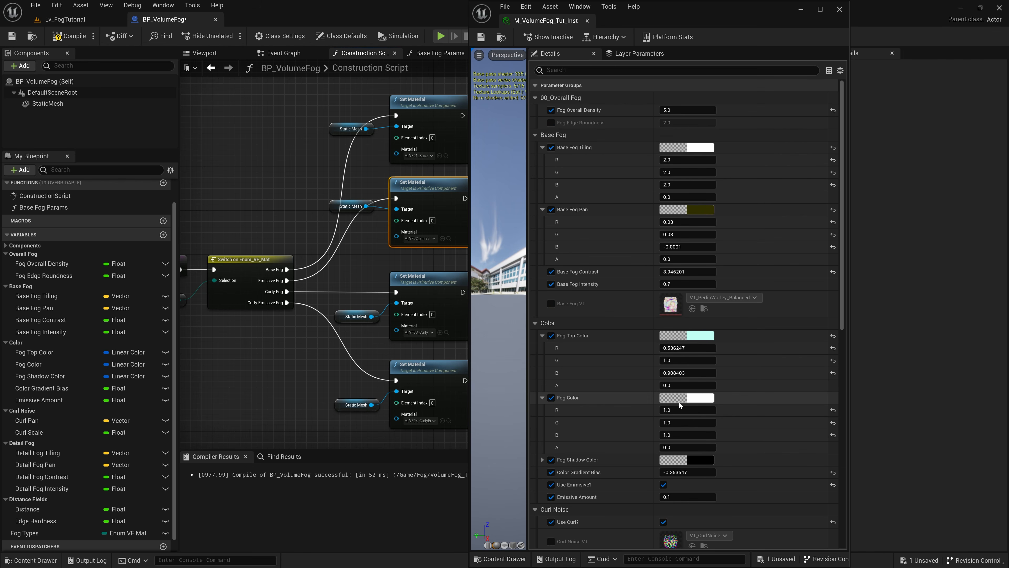
- Review the Color, Curl Noise and Detail Fog parameters of the fog material instance, and close its window
{"action": "scroll", "coordinate": [681, 405], "scroll_direction": "down", "scroll_amount": 5}
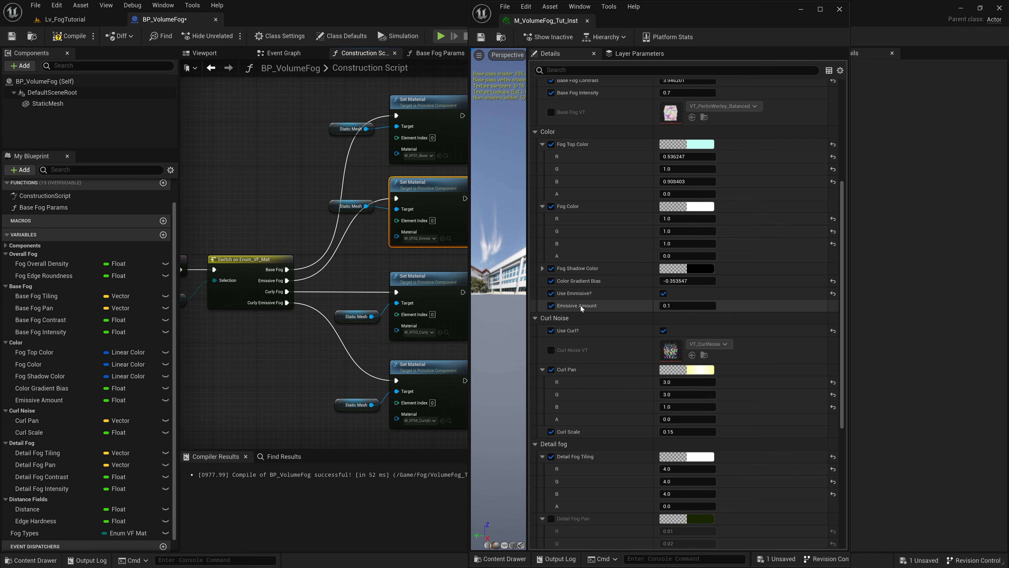
{"action": "scroll", "coordinate": [616, 366], "scroll_direction": "down", "scroll_amount": 3}
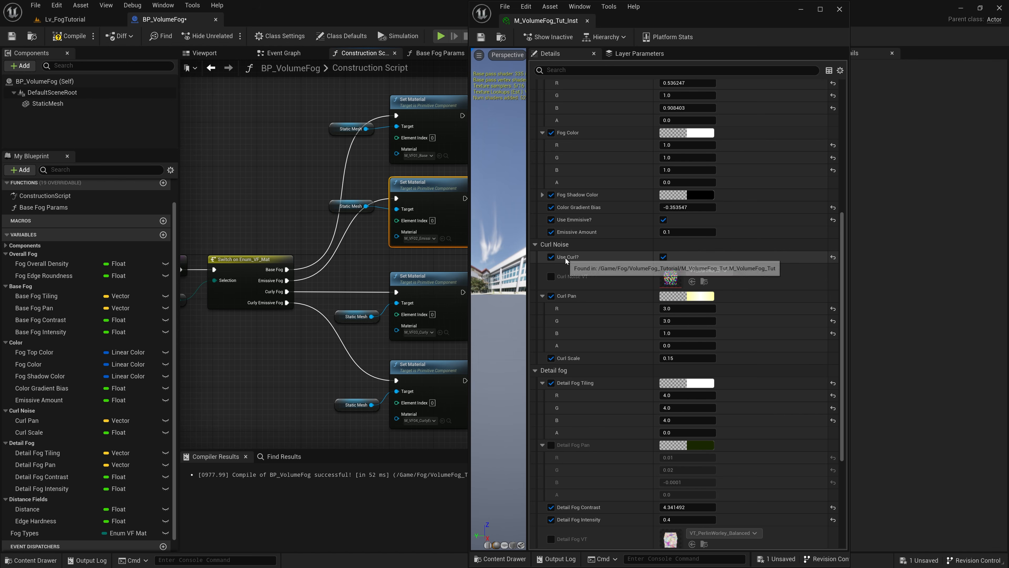
{"action": "left_click", "coordinate": [587, 20]}
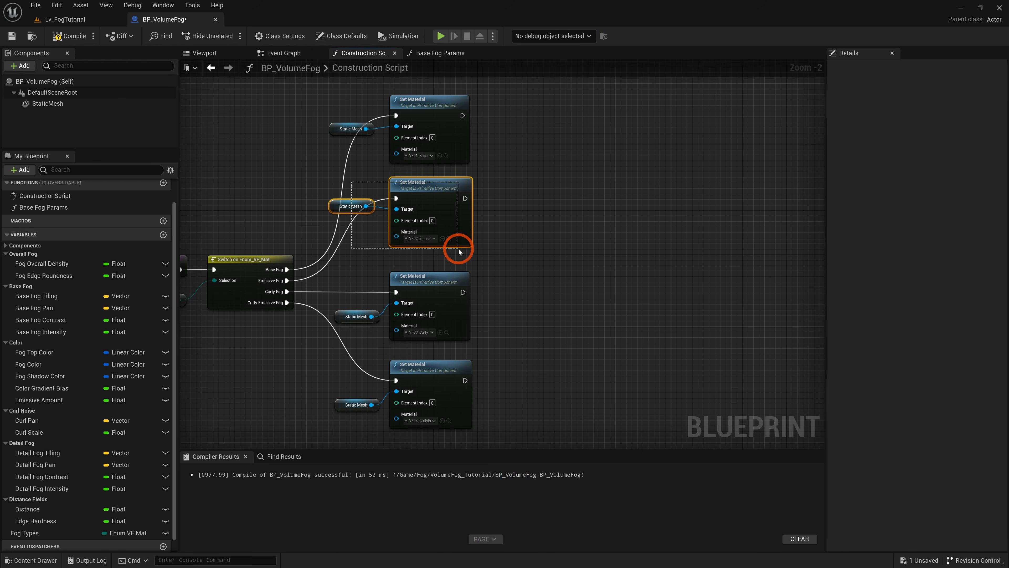
- Add a Set Scalar Parameter Value on Materials node after the Emissive Fog branch's Set Material node
{"action": "left_click_drag", "start_coordinate": [459, 250], "coordinate": [459, 250]}
{"action": "right_click_drag", "start_coordinate": [495, 214], "coordinate": [466, 215]}
{"action": "left_click", "coordinate": [463, 215]}
{"action": "left_click_drag", "start_coordinate": [429, 203], "coordinate": [478, 204]}
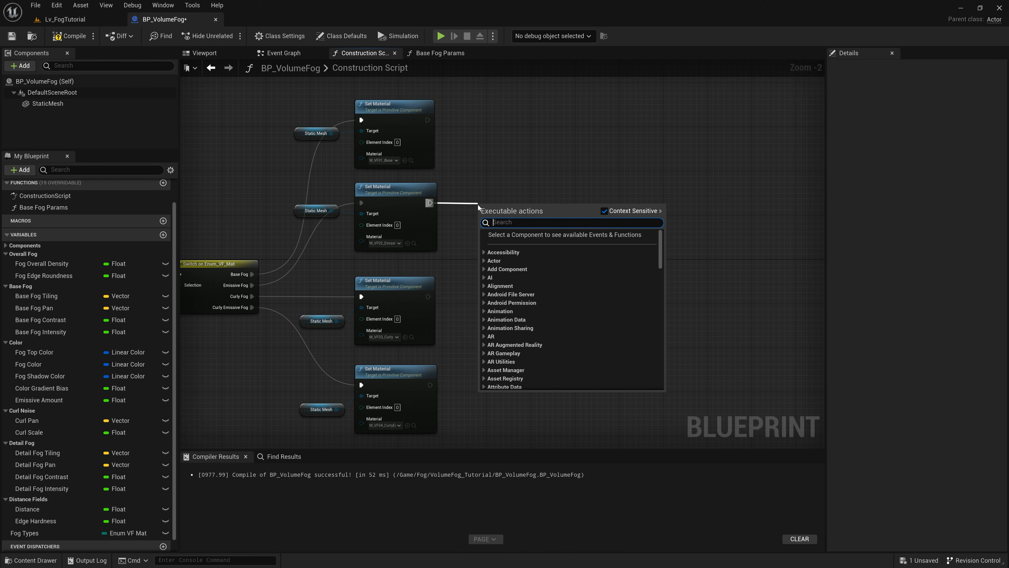
{"action": "type", "text": "set sca"}
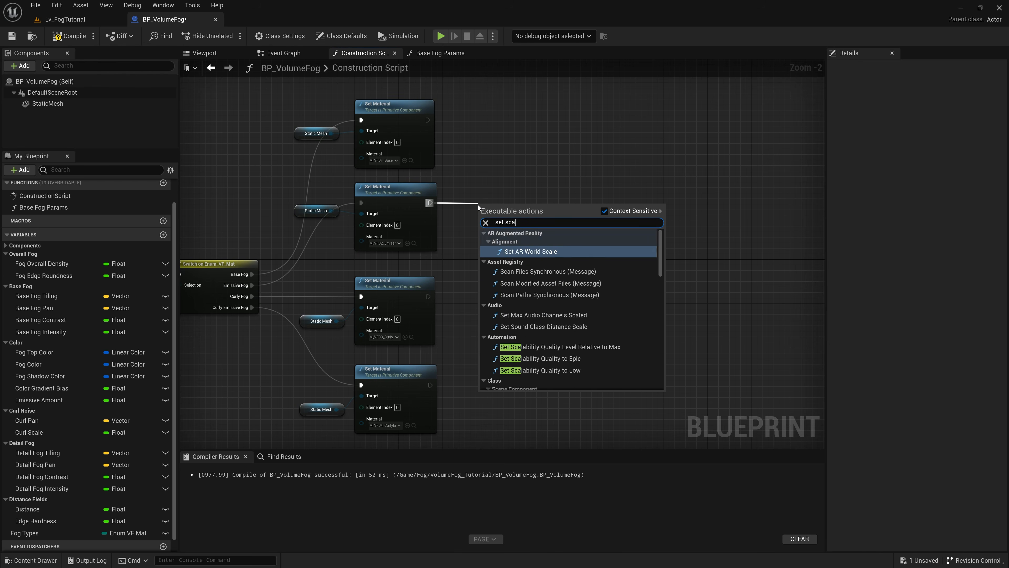
{"action": "type", "text": "lar"}
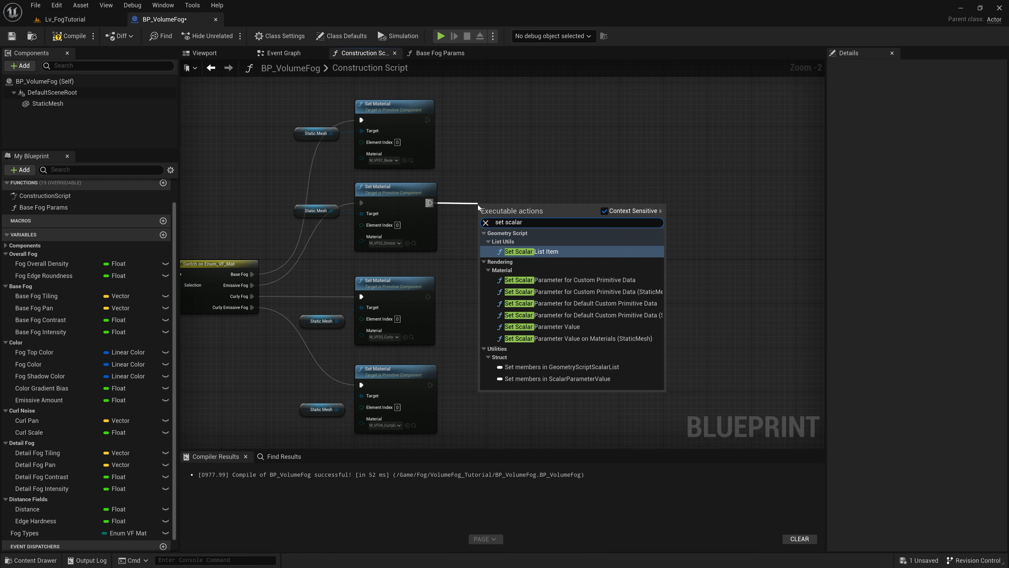
{"action": "type", "text": " par"}
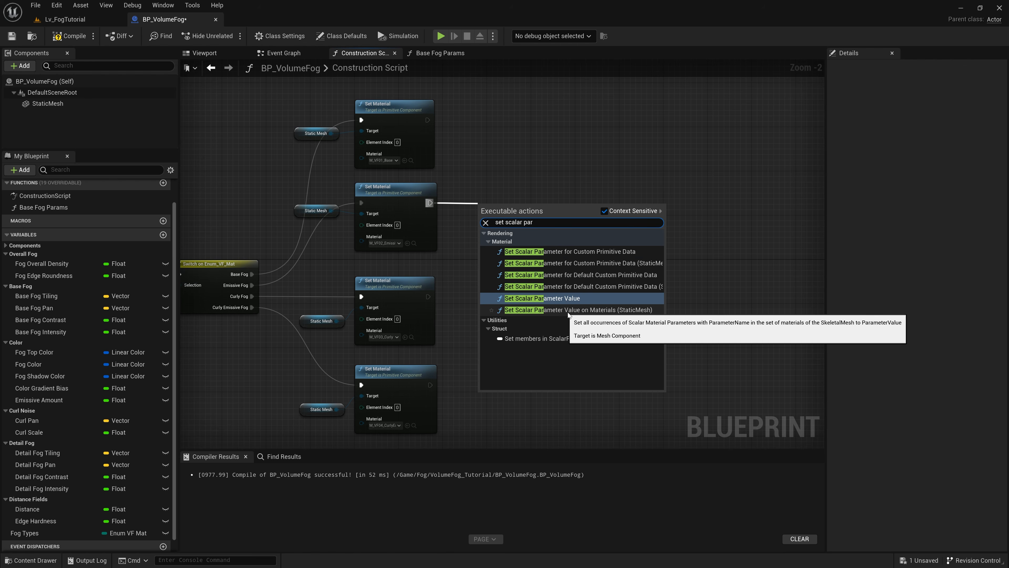
{"action": "left_click", "coordinate": [517, 309]}
{"action": "left_click_drag", "start_coordinate": [534, 201], "coordinate": [563, 190]}
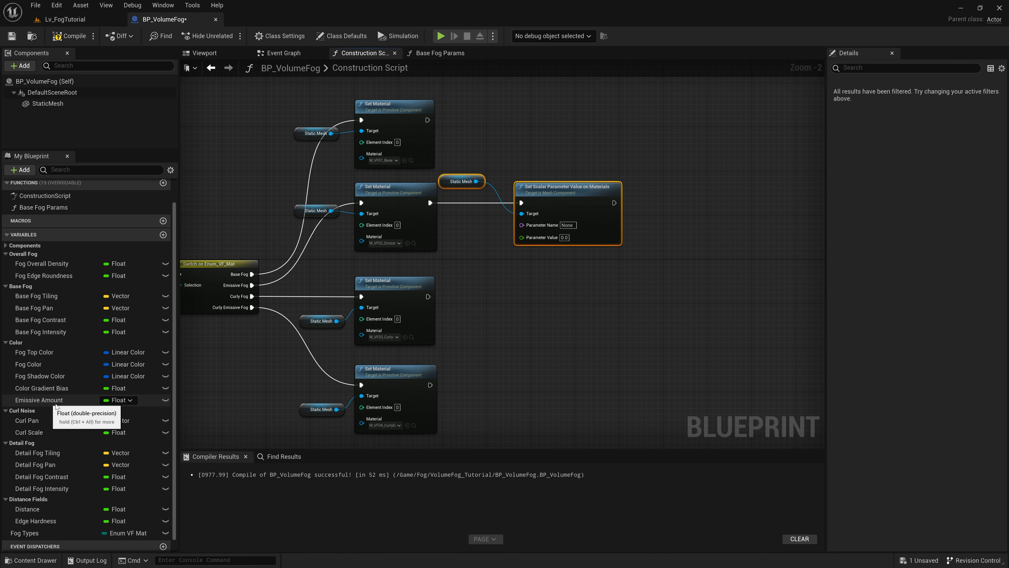
- Feed the Emissive Amount variable into the scalar node's Parameter Value, name its parameter Emissive Amount, and tidy the Static Mesh node
{"action": "left_click_drag", "start_coordinate": [48, 400], "coordinate": [474, 238]}
{"action": "left_click", "coordinate": [489, 261]}
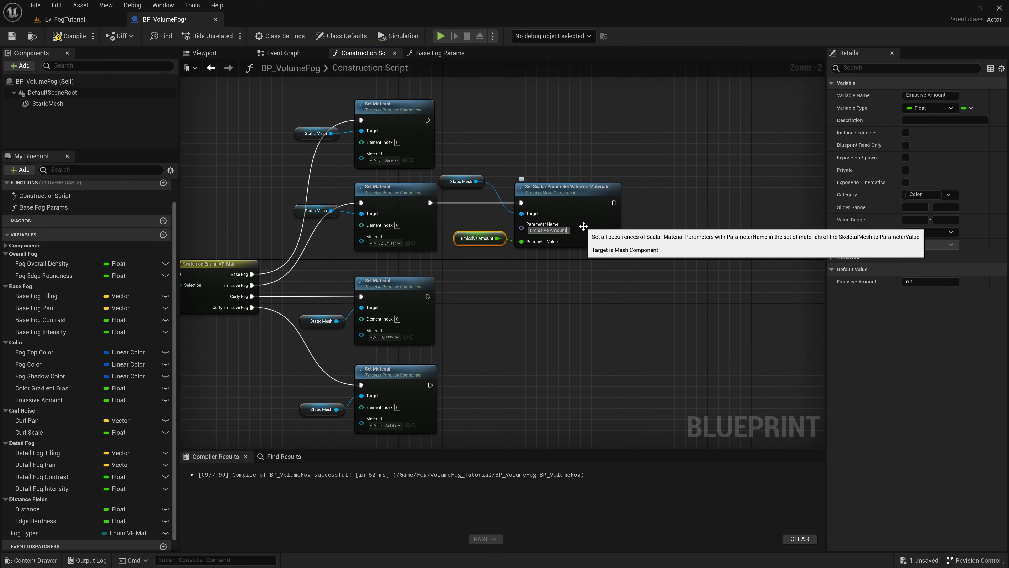
{"action": "left_click_drag", "start_coordinate": [461, 179], "coordinate": [480, 214]}
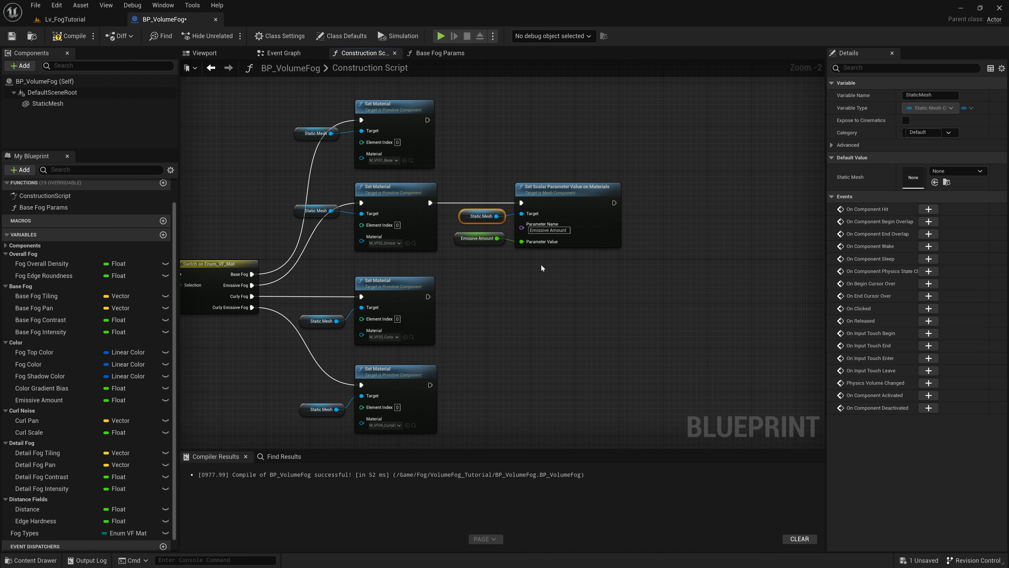
{"action": "left_click", "coordinate": [545, 273]}
{"action": "left_click_drag", "start_coordinate": [634, 277], "coordinate": [287, 178]}
{"action": "left_click", "coordinate": [577, 261]}
- Add a Set Vector Parameter Value on Materials node after the Curly Fog branch's Set Material node and align it with the branch
{"action": "mouse_move", "coordinate": [558, 239]}
{"action": "right_mouse_down"}
{"action": "mouse_move", "coordinate": [532, 264]}
{"action": "mouse_move", "coordinate": [567, 235]}
{"action": "right_mouse_up"}
{"action": "scroll", "coordinate": [53, 411], "scroll_direction": "down", "scroll_amount": 1}
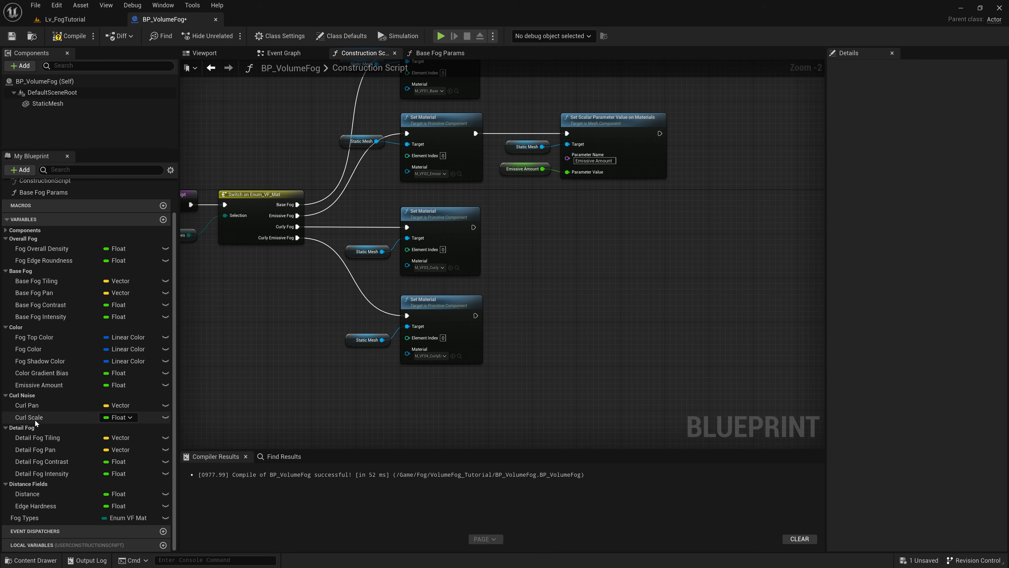
{"action": "left_click_drag", "start_coordinate": [473, 227], "coordinate": [563, 228]}
{"action": "type", "text": "set vector param"}
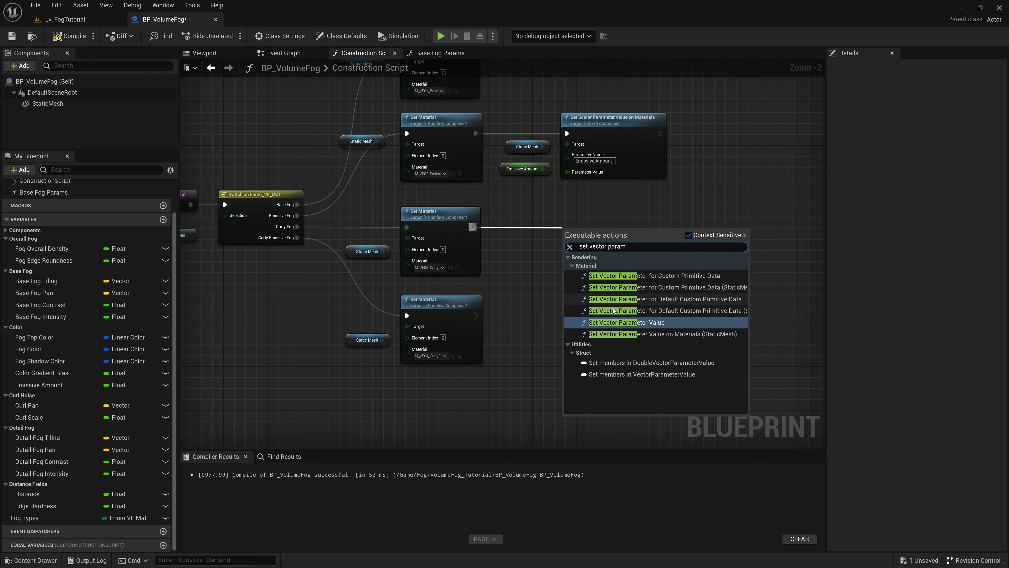
{"action": "left_click", "coordinate": [716, 338]}
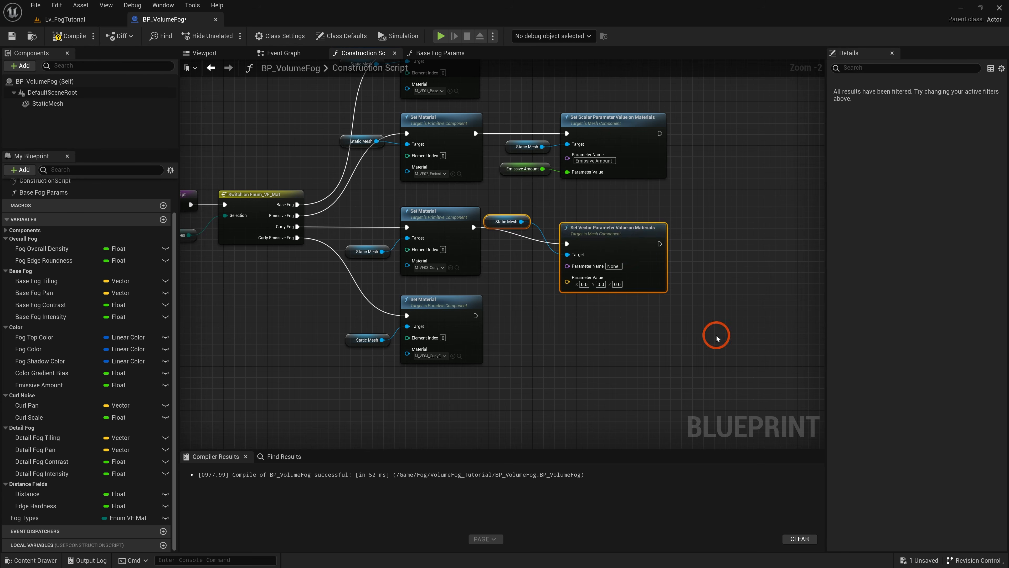
{"action": "left_click_drag", "start_coordinate": [621, 234], "coordinate": [621, 218]}
{"action": "left_click_drag", "start_coordinate": [488, 202], "coordinate": [497, 240]}
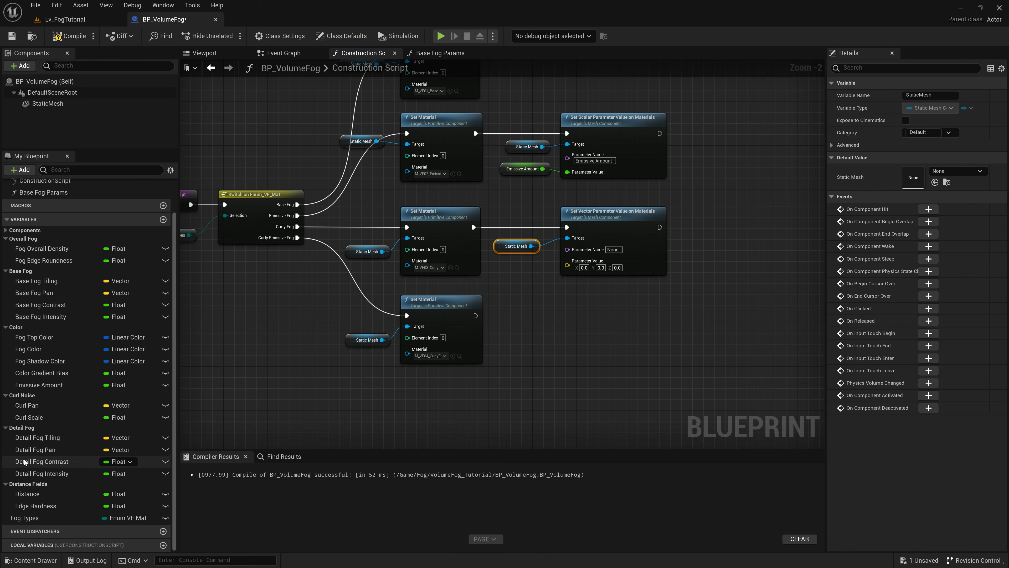
- Connect the Curl Pan variable to the vector node's Parameter Value, name its parameter Curl Pan, and compile and save the blueprint
{"action": "left_click_drag", "start_coordinate": [27, 405], "coordinate": [570, 267]}
{"action": "left_click", "coordinate": [537, 286]}
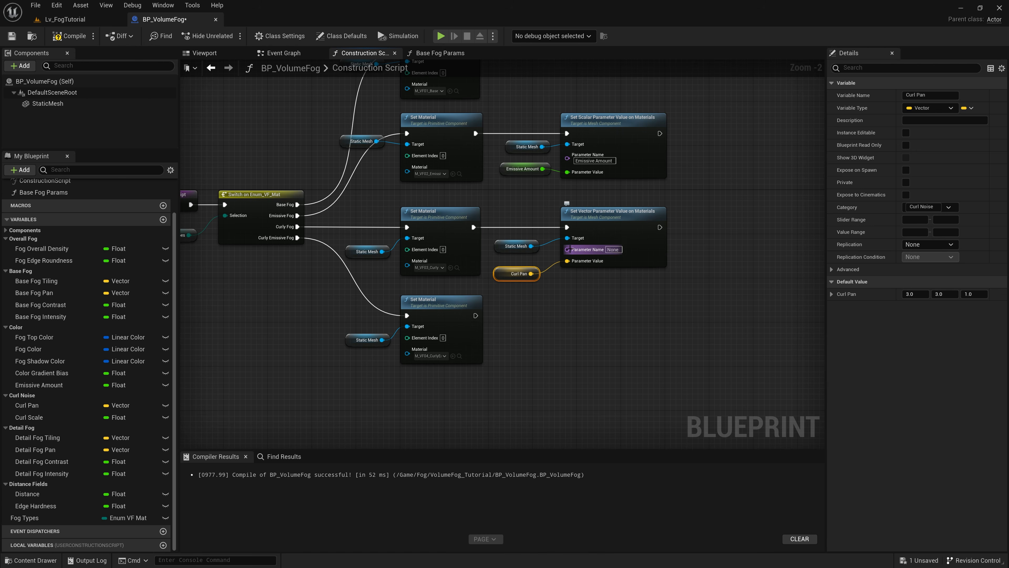
{"action": "left_click", "coordinate": [613, 249]}
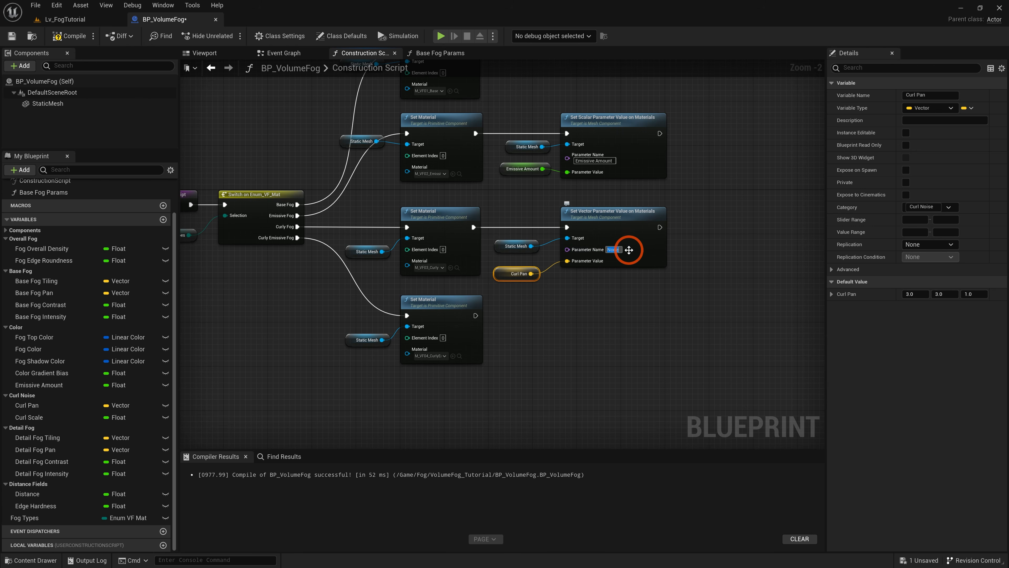
{"action": "type", "text": "Curl"}
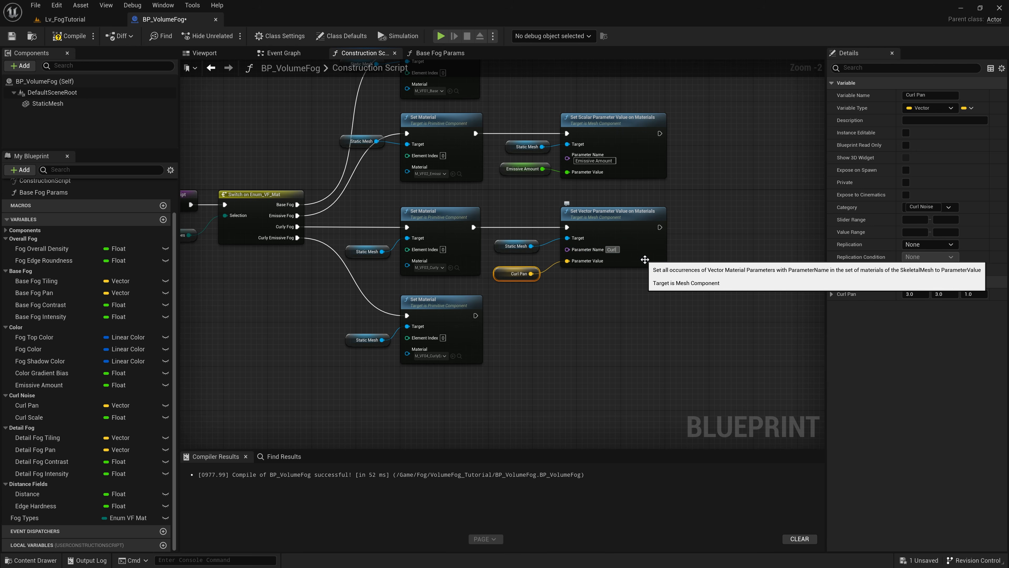
{"action": "type", "text": " Pan"}
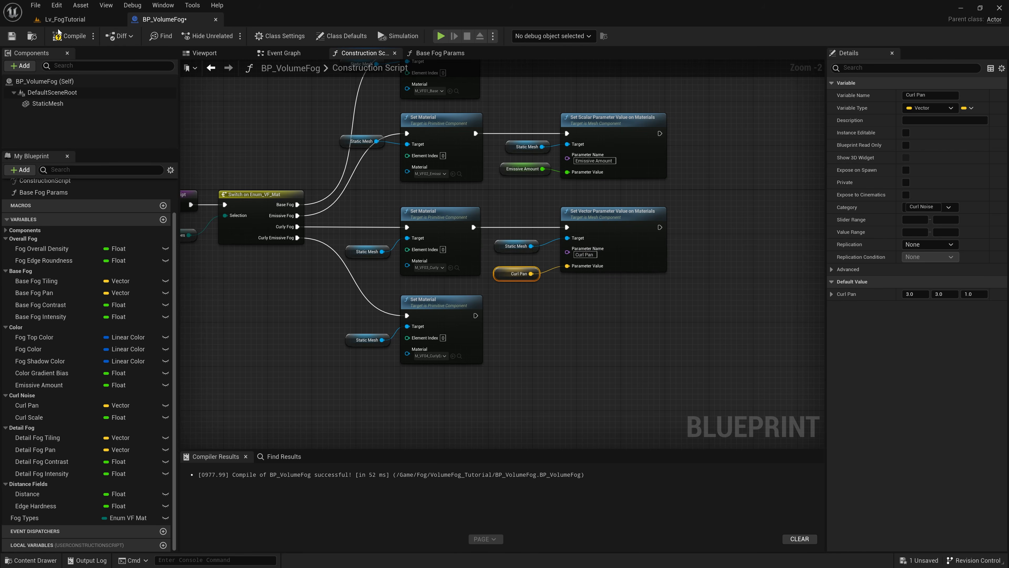
{"action": "left_click", "coordinate": [63, 36]}
{"action": "left_click", "coordinate": [11, 36]}
- Add a Set Scalar Parameter Value on Materials node after the Curly Fog branch's Curl Pan node and connect their execution pins
{"action": "right_click_drag", "start_coordinate": [643, 320], "coordinate": [500, 294]}
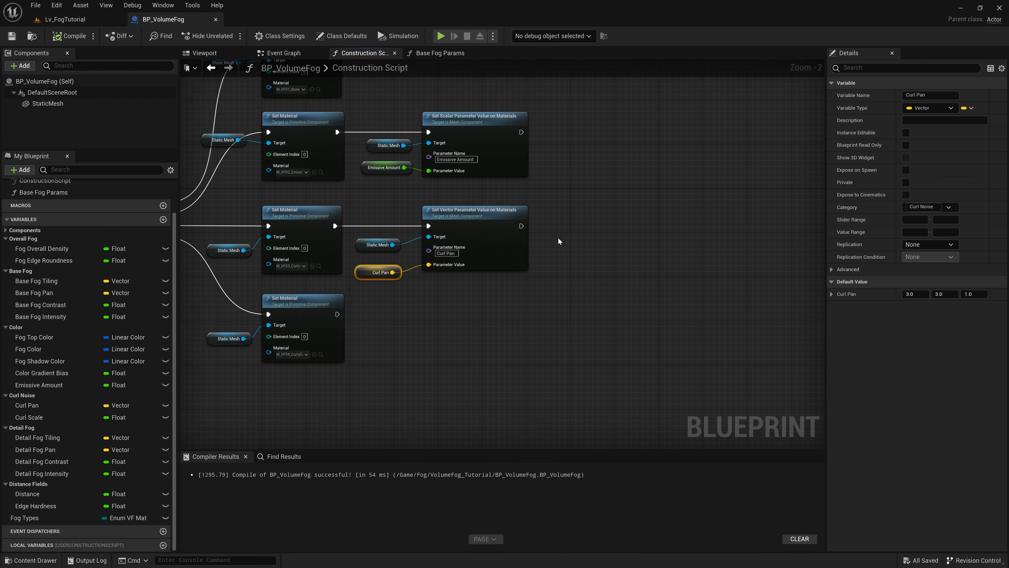
{"action": "right_click", "coordinate": [550, 223]}
{"action": "type", "text": "set scalar"}
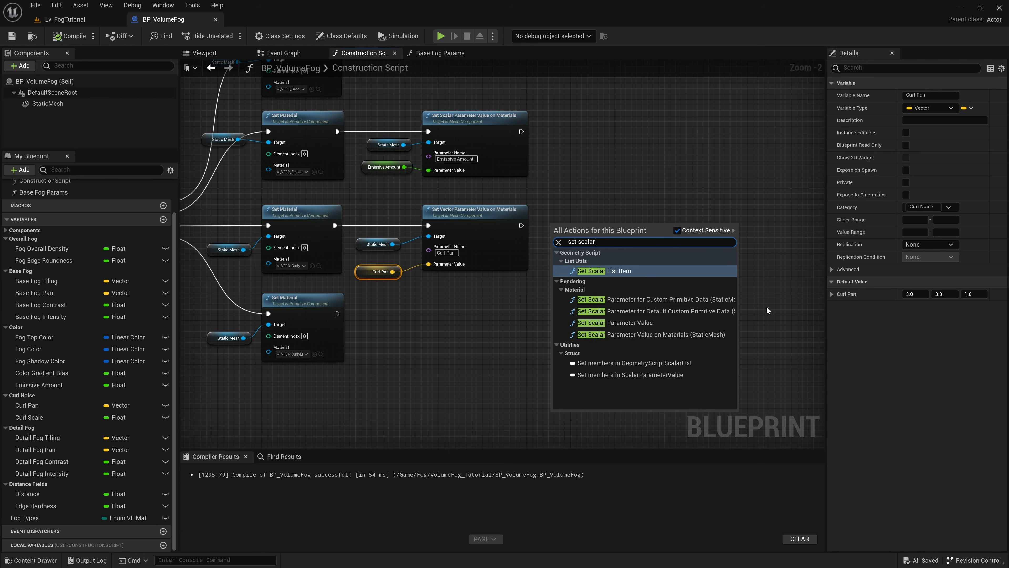
{"action": "left_click", "coordinate": [662, 334]}
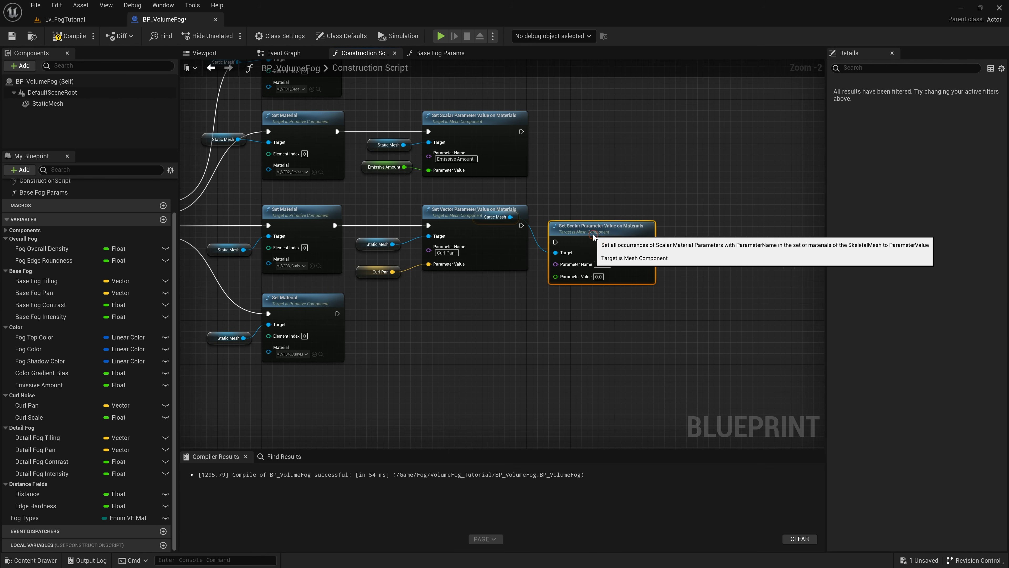
{"action": "left_click", "coordinate": [543, 248]}
{"action": "left_click_drag", "start_coordinate": [523, 225], "coordinate": [583, 226]}
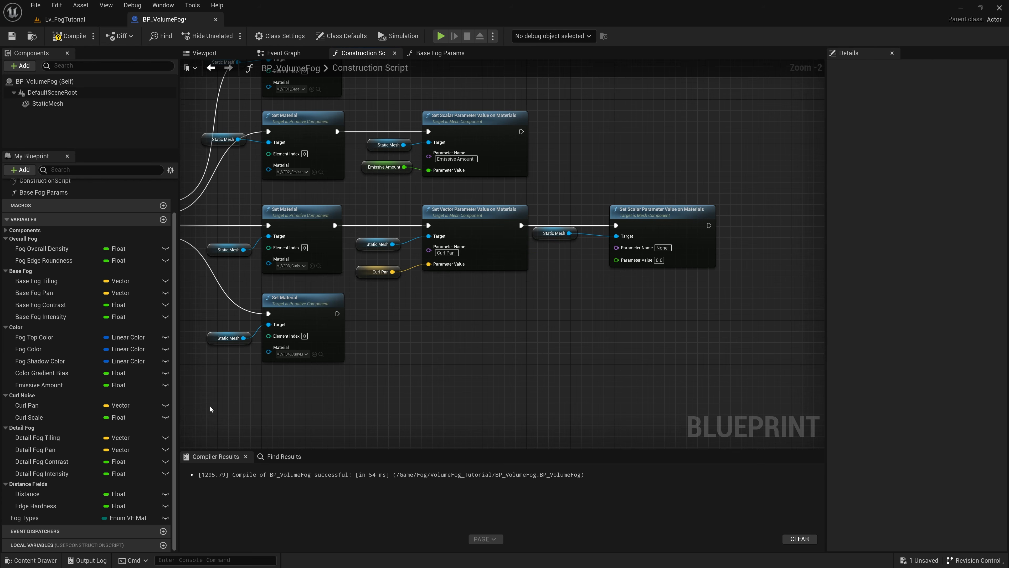
- Connect the Curl Scale variable to the Curly Fog scalar node's Parameter Value and name its parameter Curl Scale
{"action": "left_click_drag", "start_coordinate": [30, 418], "coordinate": [618, 262]}
{"action": "left_click", "coordinate": [575, 274]}
{"action": "left_click_drag", "start_coordinate": [552, 262], "coordinate": [546, 263]}
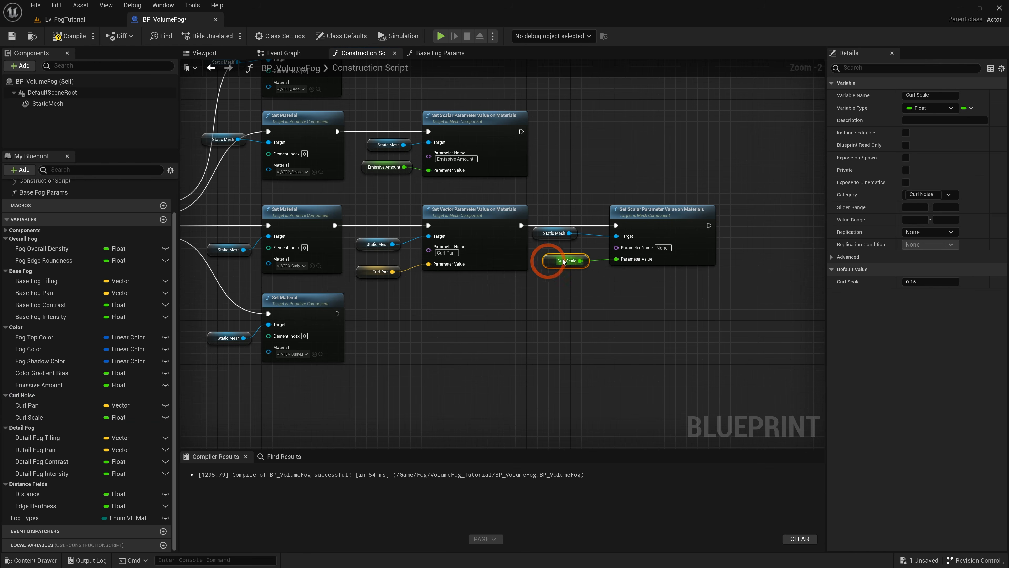
{"action": "left_click", "coordinate": [661, 248]}
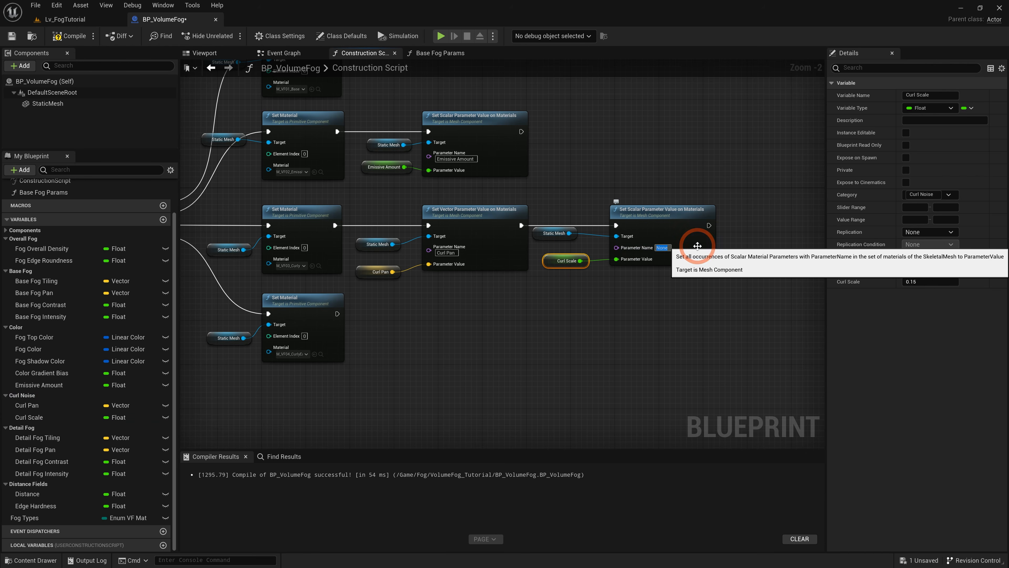
{"action": "type", "text": "Curl Scale"}
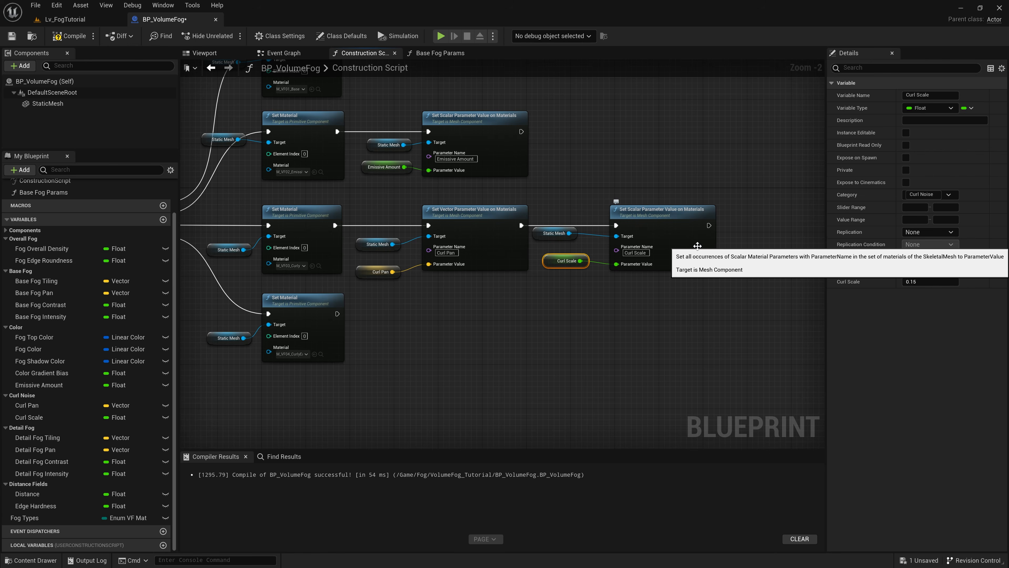
- Duplicate the Emissive Amount, Curl Pan and Curl Scale parameter nodes with their inputs and line the copies up in the Curly Emissive Fog row
{"action": "right_click_drag", "start_coordinate": [508, 129], "coordinate": [525, 148]}
{"action": "left_click_drag", "start_coordinate": [391, 116], "coordinate": [726, 317]}
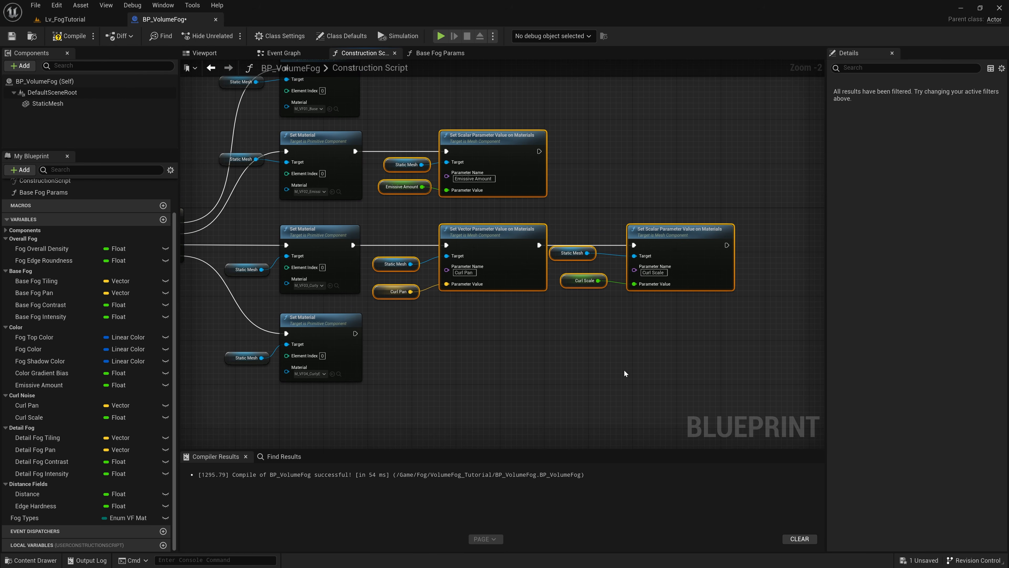
{"action": "right_click_drag", "start_coordinate": [590, 371], "coordinate": [537, 328]}
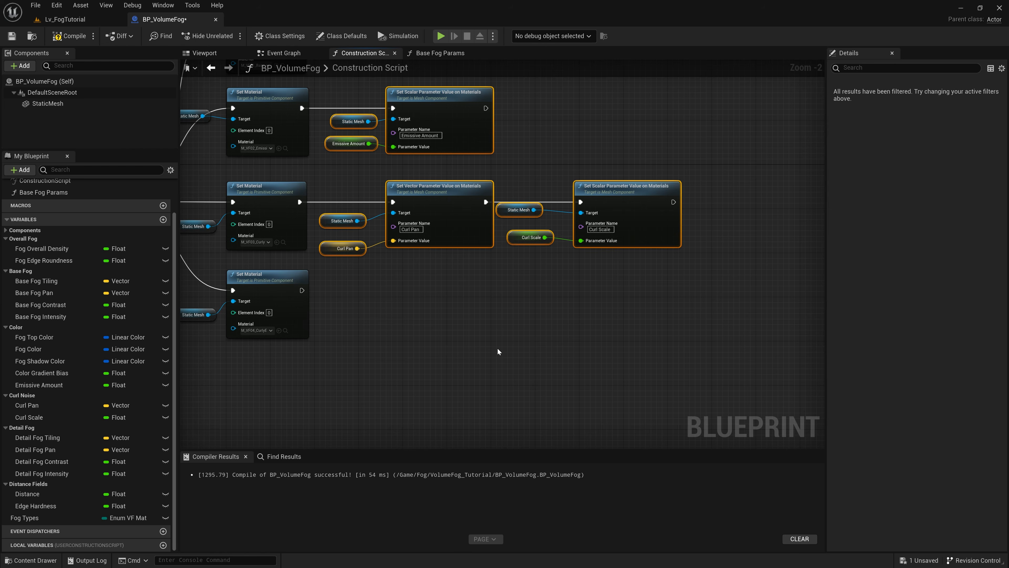
{"action": "key", "text": "ctrl+d"}
{"action": "left_click_drag", "start_coordinate": [530, 266], "coordinate": [450, 282]}
{"action": "right_click_drag", "start_coordinate": [542, 337], "coordinate": [545, 288]}
{"action": "left_click_drag", "start_coordinate": [318, 308], "coordinate": [692, 401]}
{"action": "left_click_drag", "start_coordinate": [454, 324], "coordinate": [636, 230]}
- Connect execution from the Curly Emissive Fog branch's Set Material through the Emissive Amount node to the Curl Pan node
{"action": "left_click", "coordinate": [330, 237]}
{"action": "left_click_drag", "start_coordinate": [304, 241], "coordinate": [401, 242]}
{"action": "left_click_drag", "start_coordinate": [494, 241], "coordinate": [585, 244]}
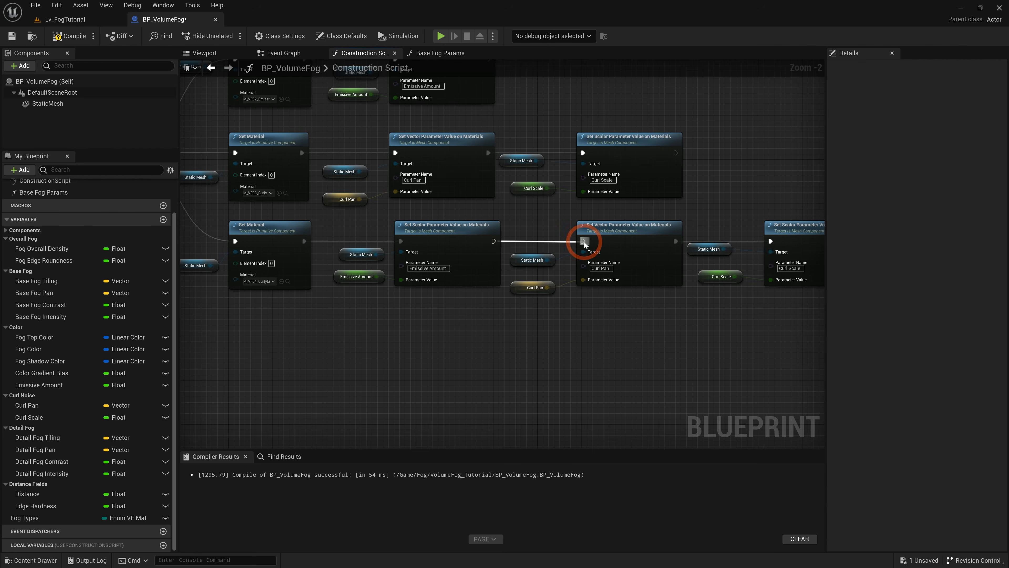
- Space the four fog branches' node rows farther apart vertically beside the Switch on Enum node
{"action": "right_click_drag", "start_coordinate": [730, 225], "coordinate": [584, 256]}
{"action": "scroll", "coordinate": [583, 257], "scroll_direction": "down", "scroll_amount": 2}
{"action": "right_click_drag", "start_coordinate": [305, 164], "coordinate": [365, 194]}
{"action": "left_click_drag", "start_coordinate": [258, 94], "coordinate": [342, 137]}
{"action": "right_click_drag", "start_coordinate": [378, 123], "coordinate": [471, 235]}
{"action": "left_click_drag", "start_coordinate": [427, 222], "coordinate": [428, 124]}
{"action": "left_click_drag", "start_coordinate": [345, 258], "coordinate": [536, 306]}
{"action": "left_click_drag", "start_coordinate": [526, 281], "coordinate": [526, 218]}
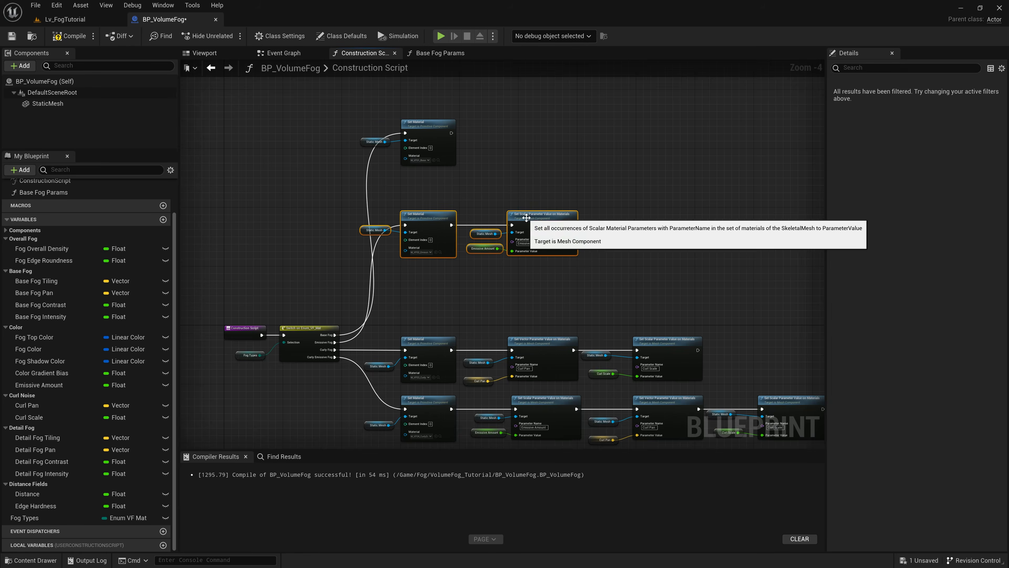
{"action": "right_click_drag", "start_coordinate": [473, 314], "coordinate": [469, 219]}
{"action": "left_click_drag", "start_coordinate": [351, 295], "coordinate": [638, 258]}
{"action": "left_click_drag", "start_coordinate": [558, 248], "coordinate": [557, 216]}
{"action": "left_click", "coordinate": [471, 253]}
{"action": "left_click_drag", "start_coordinate": [352, 358], "coordinate": [779, 318]}
{"action": "left_click_drag", "start_coordinate": [652, 306], "coordinate": [641, 329]}
- Wrap the Emissive Fog branch's nodes in a comment box titled Emissive Fog
{"action": "right_click_drag", "start_coordinate": [530, 287], "coordinate": [539, 410]}
{"action": "left_click_drag", "start_coordinate": [382, 233], "coordinate": [546, 287]}
{"action": "key", "text": "c"}
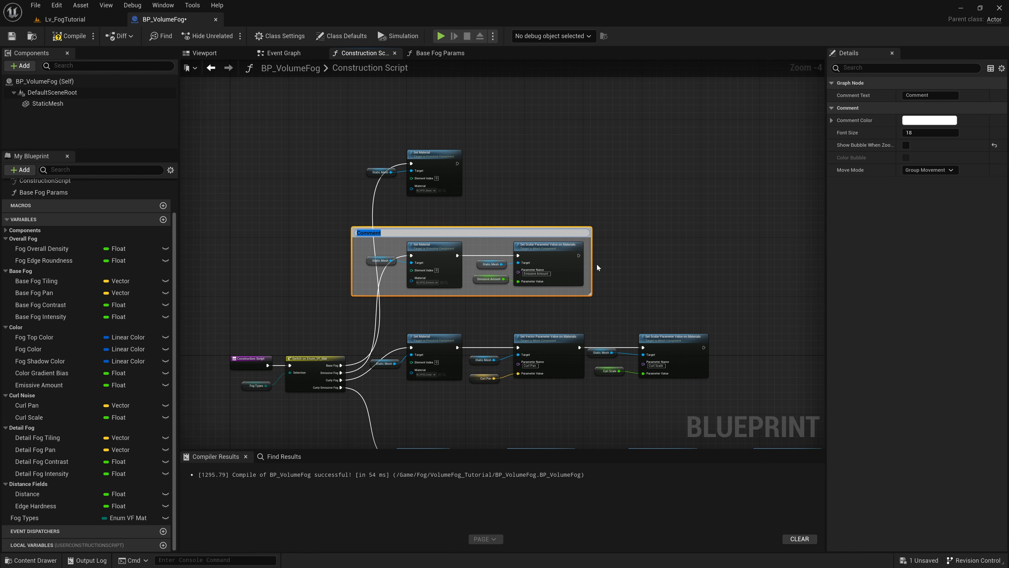
{"action": "type", "text": "Emissive Fog"}
{"action": "key", "text": "Return"}
- Wrap the Curly Fog branch's nodes in a comment box titled Curly Fog
{"action": "right_click_drag", "start_coordinate": [594, 266], "coordinate": [610, 180]}
{"action": "left_click_drag", "start_coordinate": [413, 191], "coordinate": [731, 268]}
{"action": "key", "text": "c"}
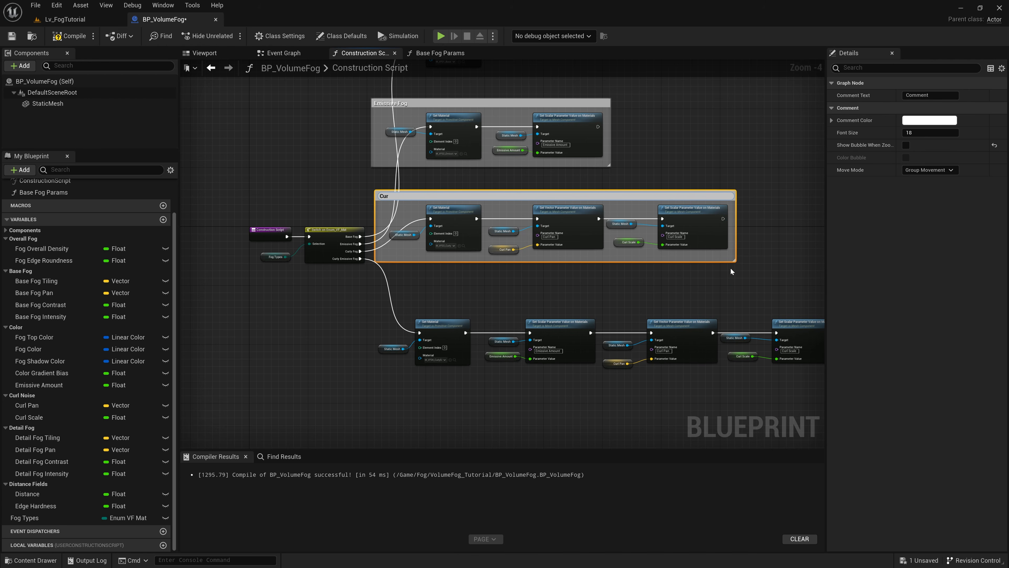
{"action": "type", "text": "Curly Fog"}
{"action": "key", "text": "Return"}
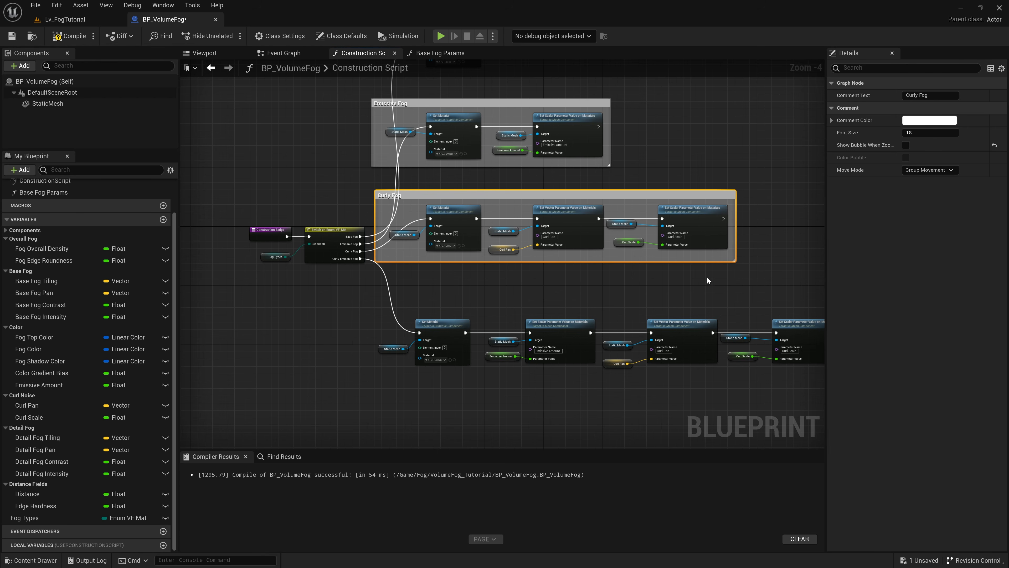
- Wrap the lowest branch's nodes in a comment box titled Curly Emissive Fog
{"action": "left_click_drag", "start_coordinate": [358, 307], "coordinate": [788, 413]}
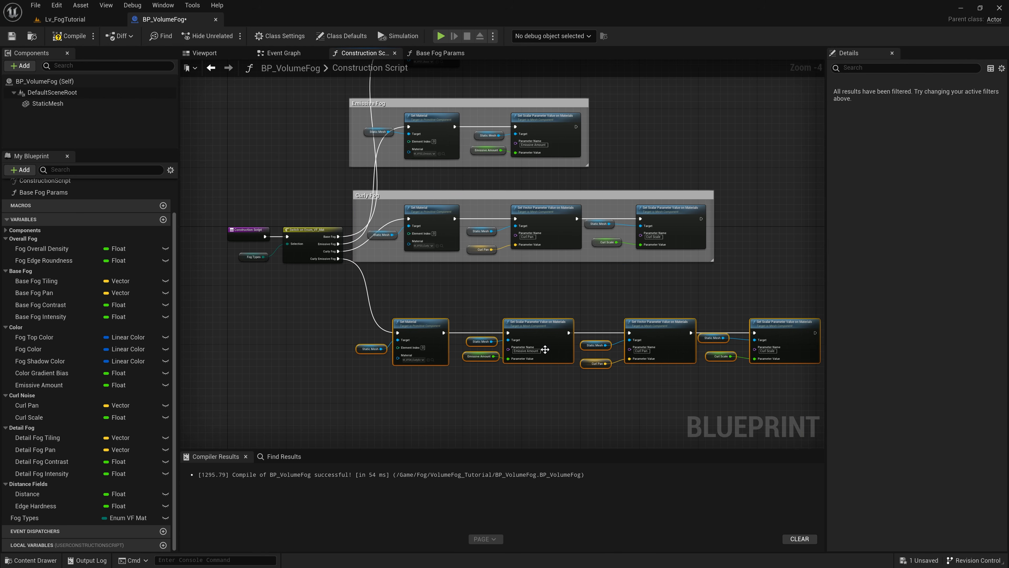
{"action": "type", "text": "c"}
{"action": "type", "text": "Cur"}
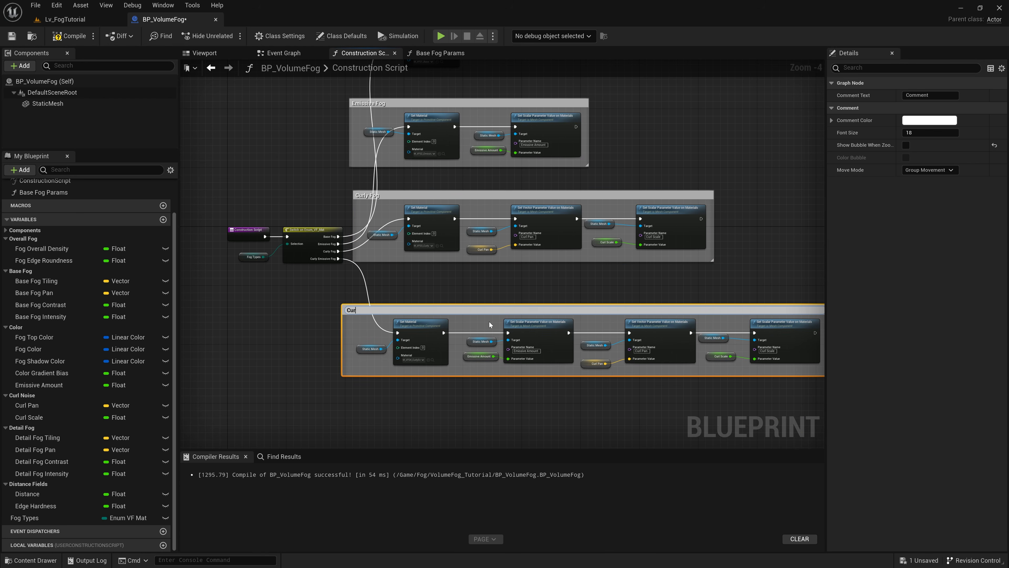
{"action": "type", "text": "ly Emissiv e Fog"}
{"action": "key", "text": "Return"}
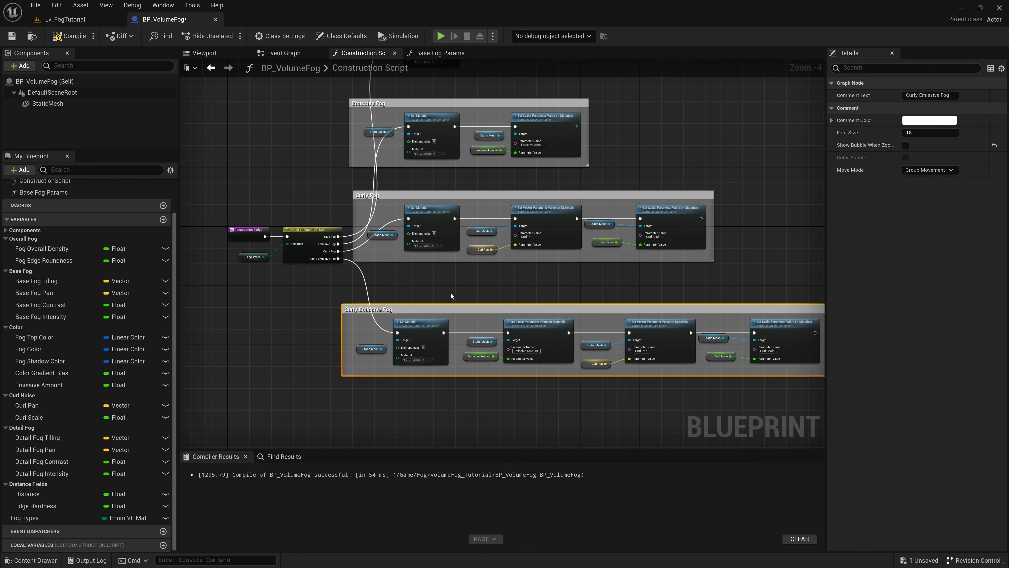
- Move the Construction Script, Fog Types and Switch on Enum nodes farther away from the four fog branches
{"action": "right_click_drag", "start_coordinate": [451, 293], "coordinate": [580, 353]}
{"action": "left_click_drag", "start_coordinate": [360, 251], "coordinate": [445, 322]}
{"action": "left_click_drag", "start_coordinate": [441, 289], "coordinate": [366, 290]}
- Add a reroute point to each of the four Switch on Enum output wires and line each up with its branch's Set Material node
{"action": "right_click_drag", "start_coordinate": [480, 131], "coordinate": [453, 192]}
{"action": "scroll", "coordinate": [453, 192], "scroll_direction": "up", "scroll_amount": 2}
{"action": "double_click", "coordinate": [453, 193]}
{"action": "left_click_drag", "start_coordinate": [453, 196], "coordinate": [427, 132]}
{"action": "right_click_drag", "start_coordinate": [423, 357], "coordinate": [464, 261]}
{"action": "double_click", "coordinate": [475, 262], "text": "ctrl"}
{"action": "left_click_drag", "start_coordinate": [475, 263], "coordinate": [471, 176]}
{"action": "right_click_drag", "start_coordinate": [469, 352], "coordinate": [483, 273]}
{"action": "double_click", "coordinate": [486, 272], "text": "ctrl"}
{"action": "left_click_drag", "start_coordinate": [485, 272], "coordinate": [491, 238]}
{"action": "right_click_drag", "start_coordinate": [467, 349], "coordinate": [455, 258]}
{"action": "double_click", "coordinate": [454, 255], "text": "ctrl"}
{"action": "left_click_drag", "start_coordinate": [454, 254], "coordinate": [451, 315]}
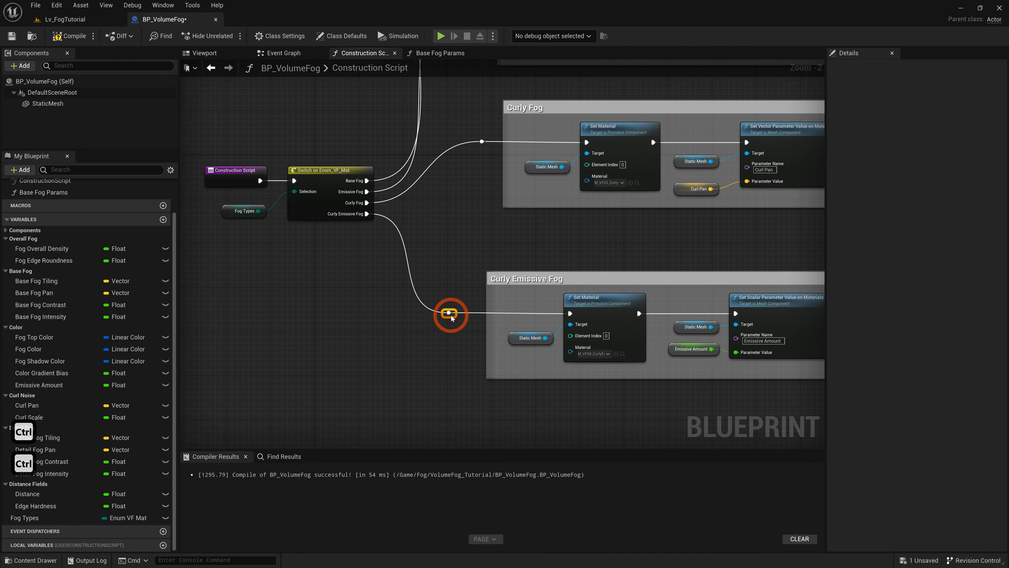
- Nudge the Base Fog wire's reroute point into line, and compile and save the blueprint
{"action": "scroll", "coordinate": [329, 375], "scroll_direction": "down", "scroll_amount": 3}
{"action": "left_click_drag", "start_coordinate": [400, 128], "coordinate": [398, 122]}
{"action": "left_click", "coordinate": [327, 185]}
{"action": "left_click", "coordinate": [69, 36]}
{"action": "left_click", "coordinate": [11, 36]}
- Review the construction script layout and the fog parameters listed in the M_VolumeFog_Tut_Inst material instance
{"action": "right_click_drag", "start_coordinate": [641, 199], "coordinate": [603, 199]}
{"action": "scroll", "coordinate": [278, 237], "scroll_direction": "up", "scroll_amount": 1}
{"action": "left_click_drag", "start_coordinate": [239, 260], "coordinate": [356, 315]}
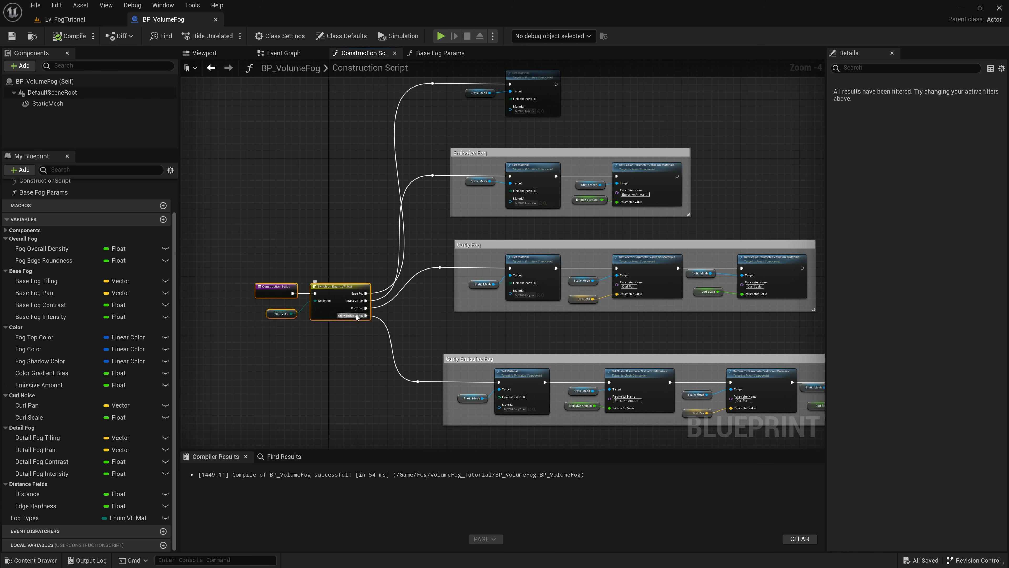
{"action": "right_click_drag", "start_coordinate": [351, 194], "coordinate": [309, 237]}
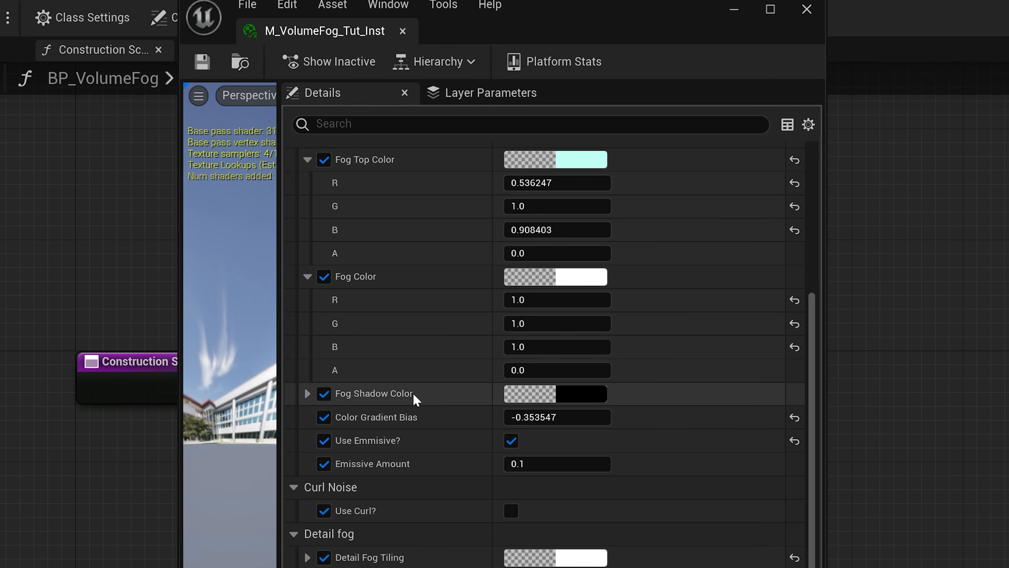
{"action": "scroll", "coordinate": [414, 398], "scroll_direction": "down", "scroll_amount": 6}
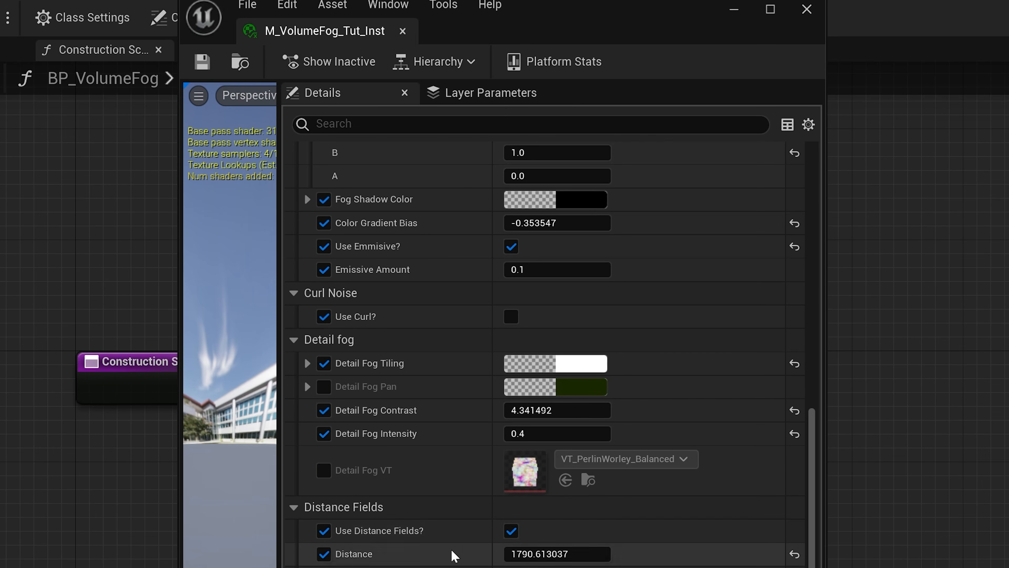
{"action": "scroll", "coordinate": [453, 548], "scroll_direction": "up", "scroll_amount": 8}
{"action": "scroll", "coordinate": [502, 498], "scroll_direction": "up", "scroll_amount": 3}
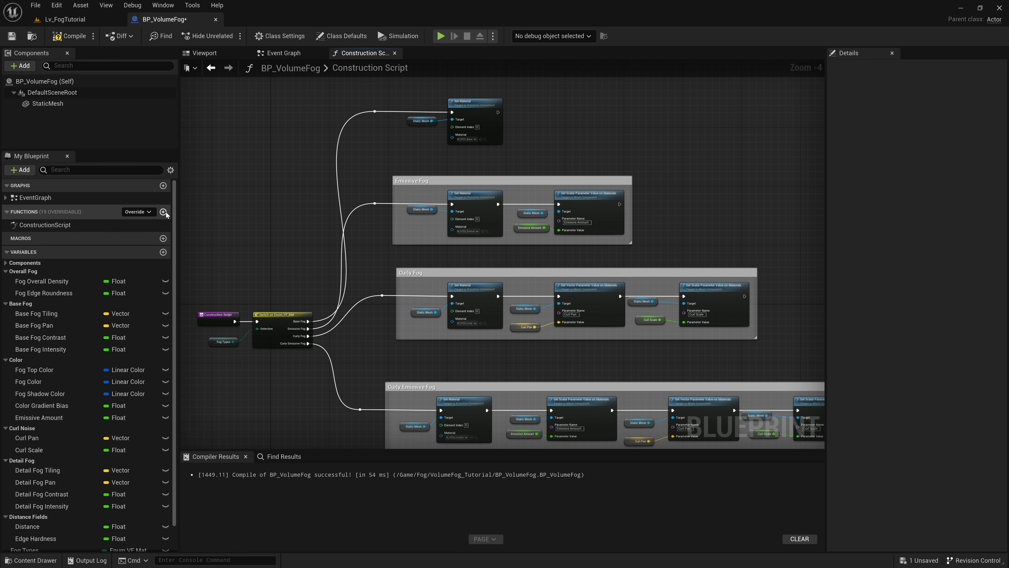
- Create a blueprint function named Base Fog Parameters
{"action": "left_click", "coordinate": [163, 211]}
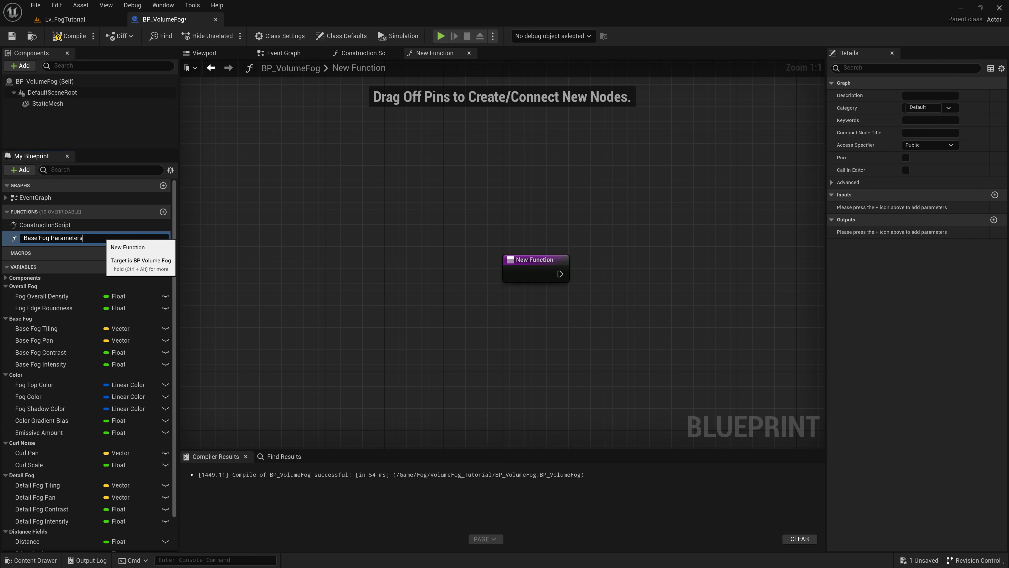
{"action": "key", "text": "Return"}
{"action": "left_click", "coordinate": [377, 54]}
{"action": "left_click", "coordinate": [429, 55]}
{"action": "left_click", "coordinate": [540, 237]}
- Add a Set Scalar and a Set Vector Parameter Value on Materials node, both targeting Static Mesh, to the Base Fog Parameters graph
{"action": "right_click_drag", "start_coordinate": [600, 241], "coordinate": [416, 196]}
{"action": "right_click_drag", "start_coordinate": [477, 215], "coordinate": [444, 210]}
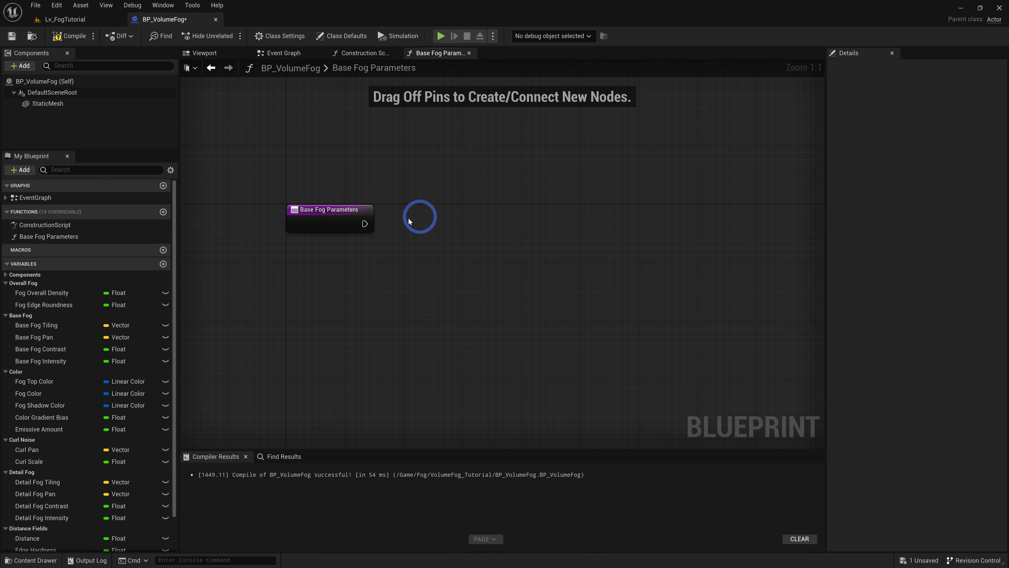
{"action": "left_click_drag", "start_coordinate": [364, 223], "coordinate": [425, 222]}
{"action": "type", "text": "set scalar"}
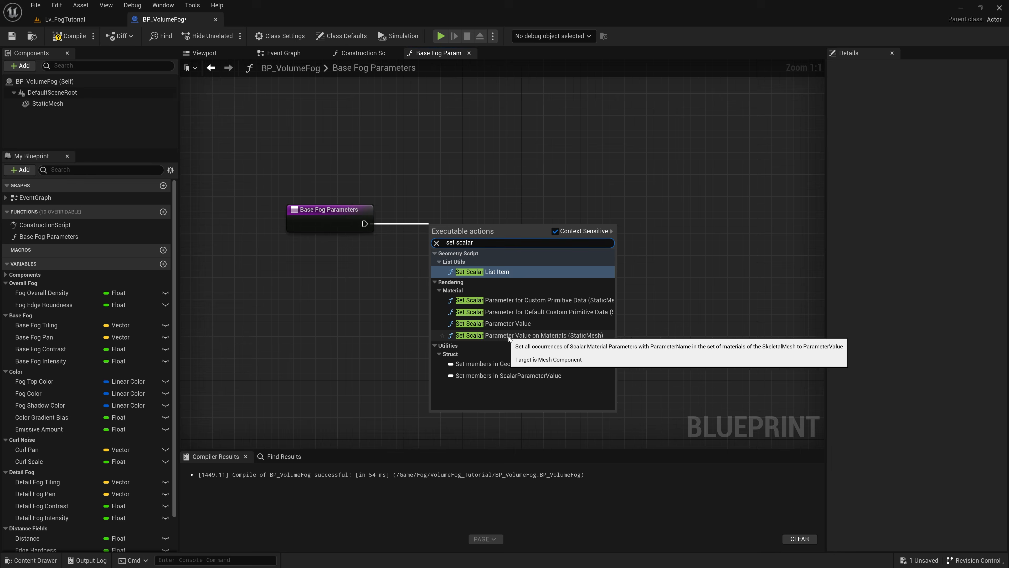
{"action": "left_click", "coordinate": [517, 333]}
{"action": "right_click_drag", "start_coordinate": [668, 184], "coordinate": [574, 229]}
{"action": "right_click", "coordinate": [591, 180]}
{"action": "type", "text": "set v"}
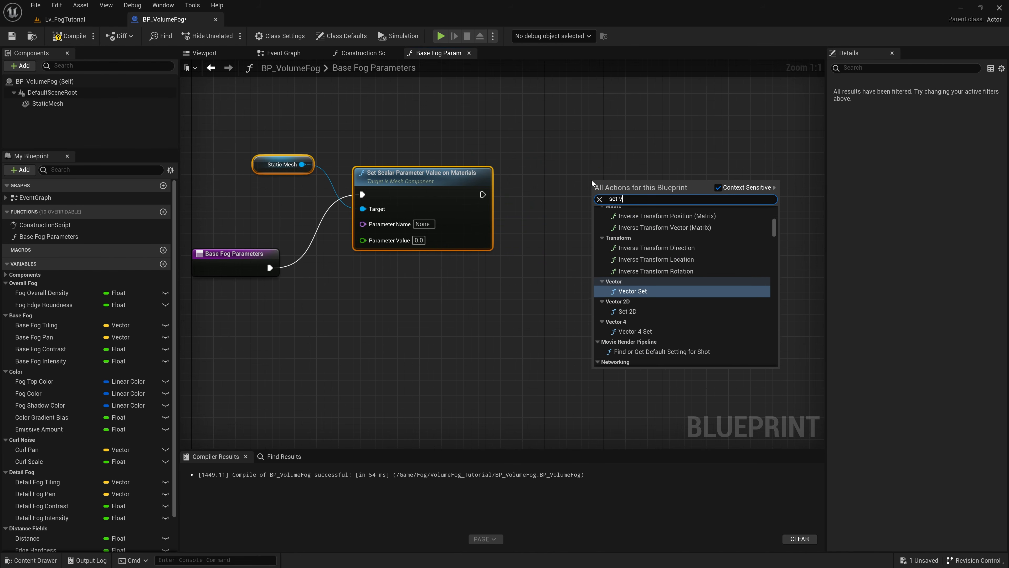
{"action": "type", "text": "ector param"}
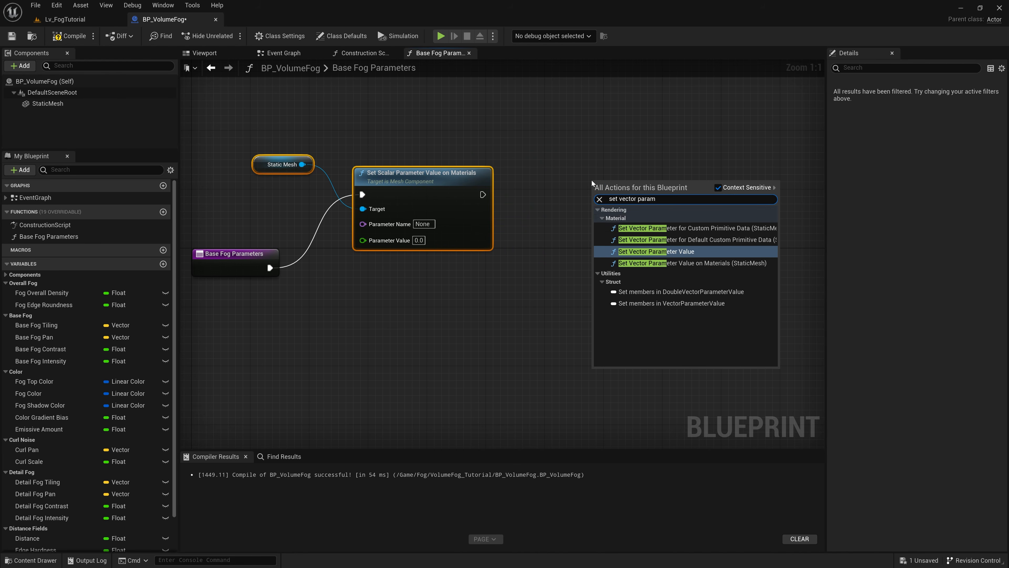
{"action": "left_click", "coordinate": [668, 263]}
- Disconnect the scalar node from the function entry and arrange both parameter nodes above it as reusable templates
{"action": "left_click", "coordinate": [361, 194], "text": "alt"}
{"action": "left_click_drag", "start_coordinate": [292, 145], "coordinate": [604, 233]}
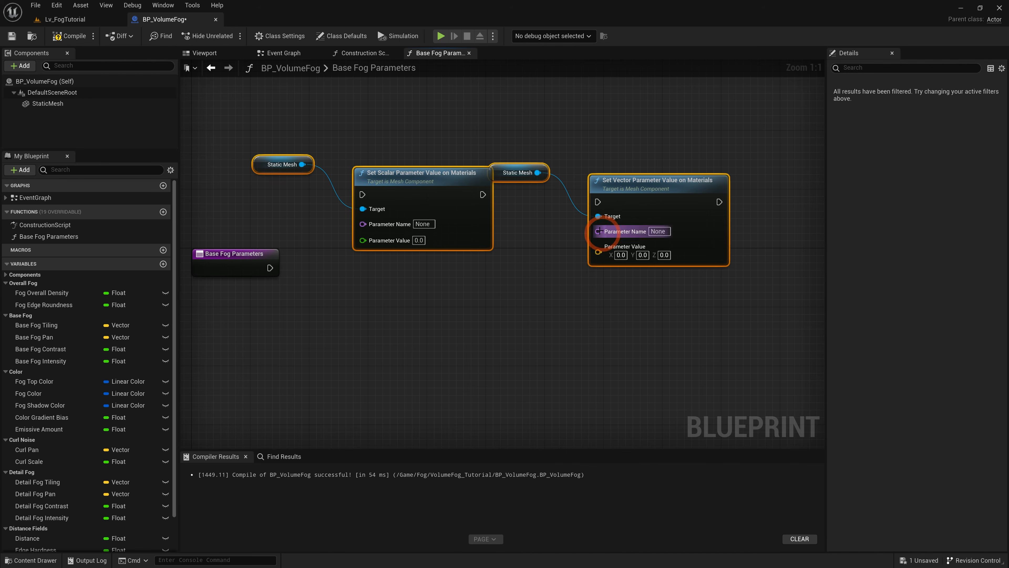
{"action": "right_click_drag", "start_coordinate": [559, 242], "coordinate": [555, 279]}
{"action": "scroll", "coordinate": [556, 279], "scroll_direction": "down", "scroll_amount": 2}
{"action": "left_click_drag", "start_coordinate": [607, 233], "coordinate": [624, 124]}
{"action": "right_click_drag", "start_coordinate": [552, 218], "coordinate": [539, 246]}
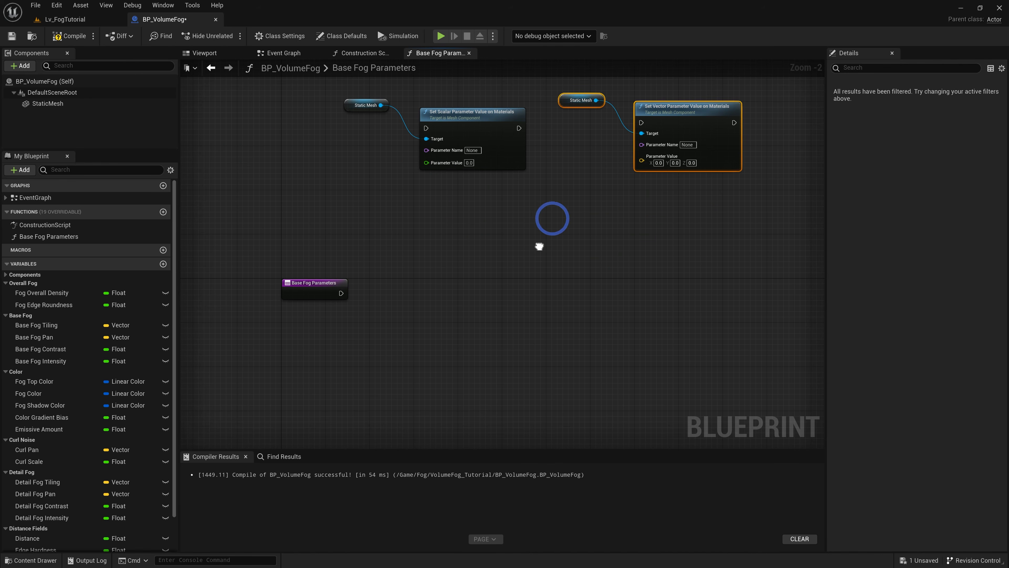
{"action": "left_click", "coordinate": [433, 278]}
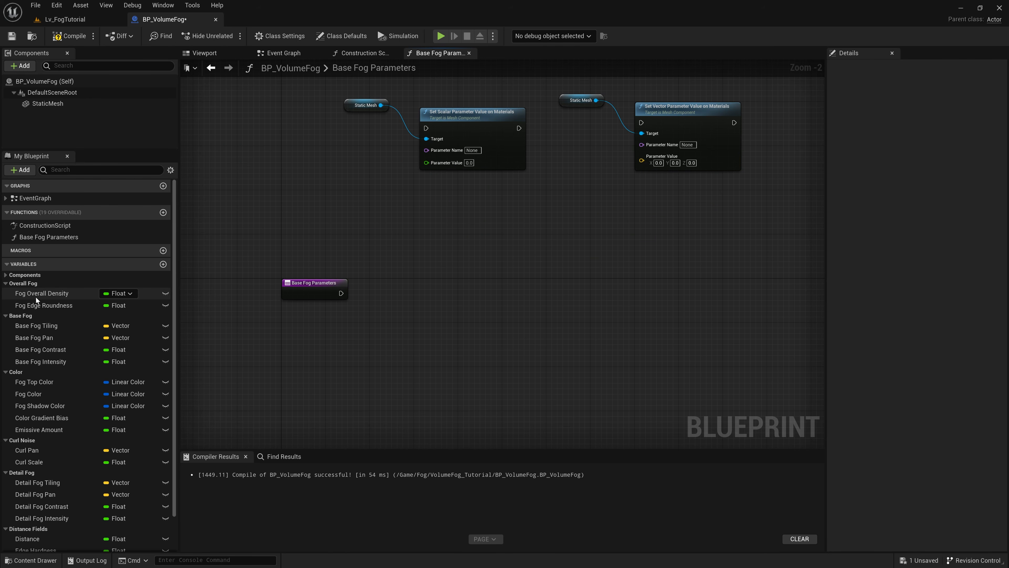
- Add a Fog Overall Density getter and place a duplicate of the scalar template with its Static Mesh reference beside the function entry
{"action": "left_click_drag", "start_coordinate": [37, 293], "coordinate": [393, 316]}
{"action": "left_click", "coordinate": [441, 264]}
{"action": "left_click_drag", "start_coordinate": [342, 93], "coordinate": [505, 153]}
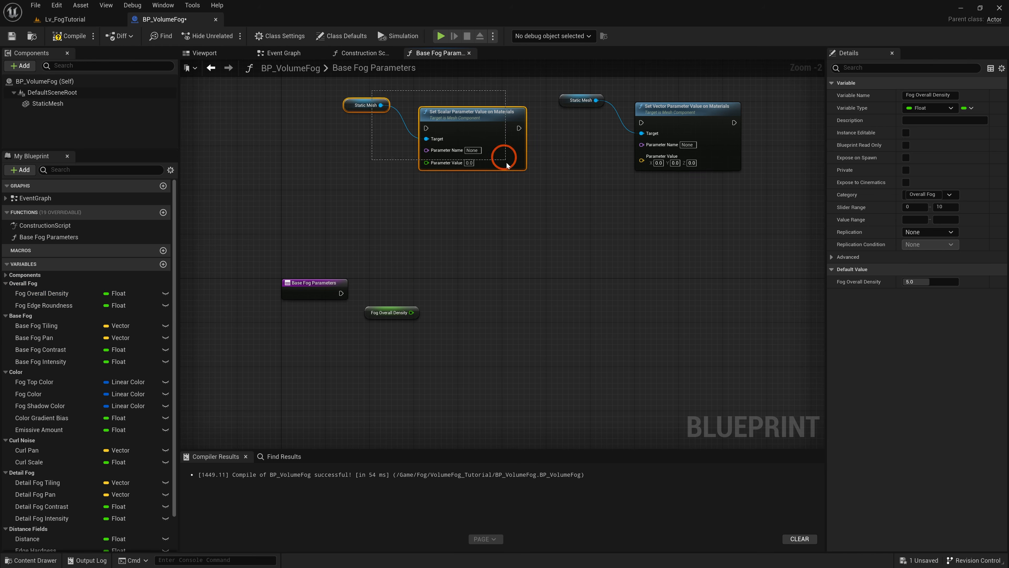
{"action": "key", "text": "ctrl+d"}
{"action": "left_click_drag", "start_coordinate": [547, 194], "coordinate": [443, 281]}
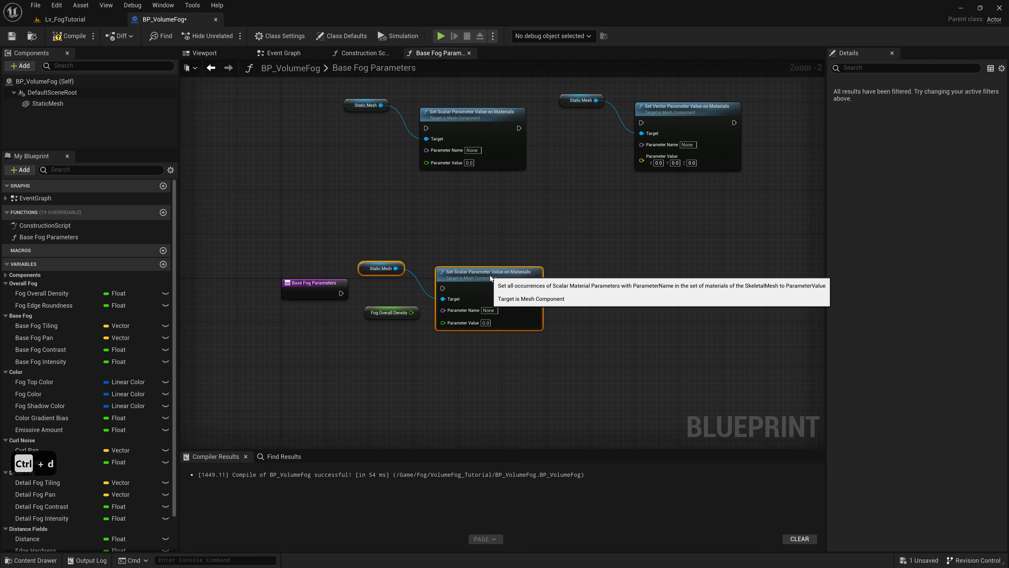
- Wire the function entry and Fog Overall Density into the duplicated scalar node and set its Parameter Name to Fog Overall Density
{"action": "left_click_drag", "start_coordinate": [340, 293], "coordinate": [507, 281]}
{"action": "left_click_drag", "start_coordinate": [386, 314], "coordinate": [481, 328]}
{"action": "right_click_drag", "start_coordinate": [535, 351], "coordinate": [483, 299]}
{"action": "left_click", "coordinate": [469, 263]}
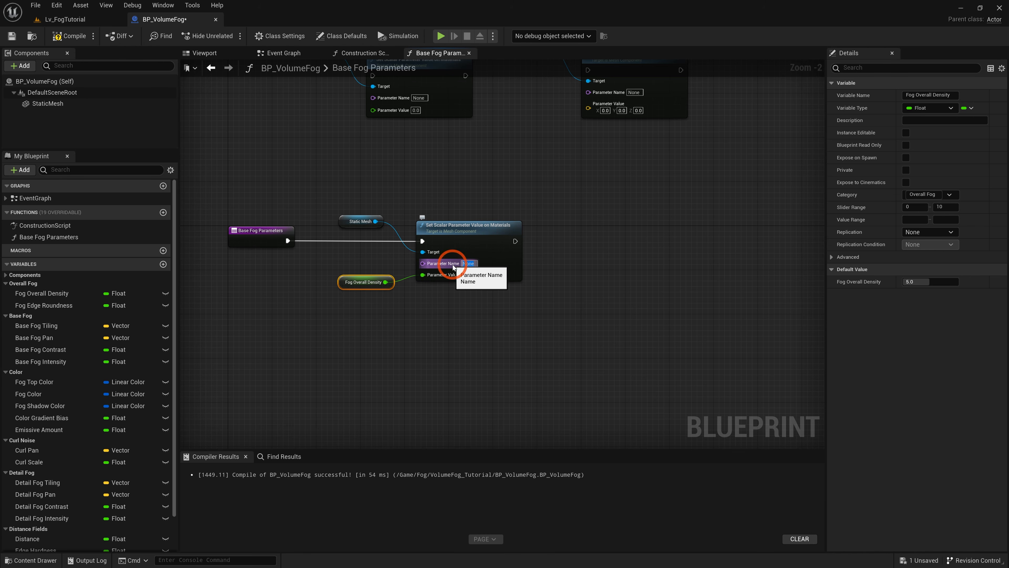
{"action": "type", "text": "Fog Overall Density"}
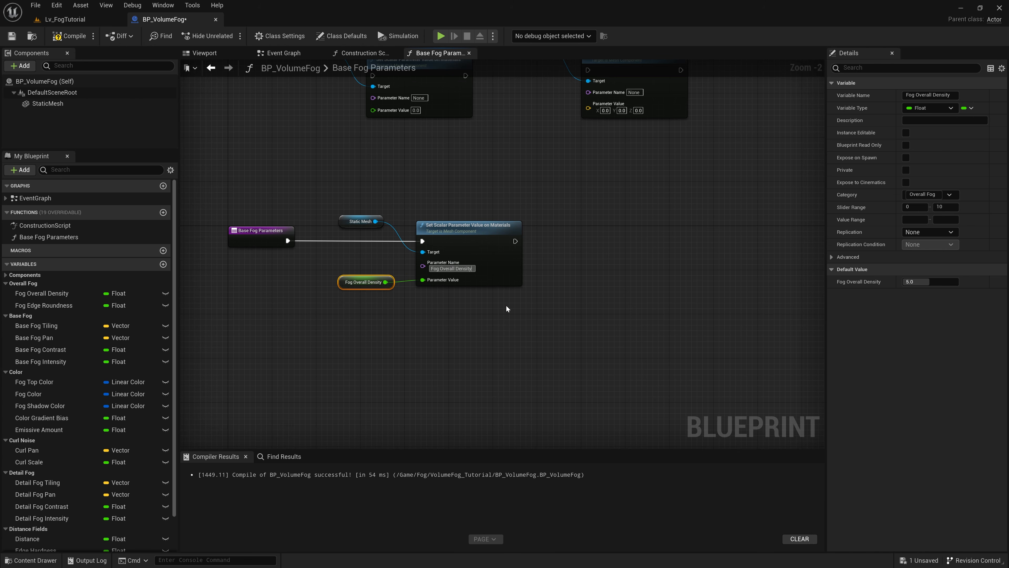
{"action": "key", "text": "Return"}
- Duplicate the scalar template with its Static Mesh reference and place the copy below the Fog Overall Density node
{"action": "right_click_drag", "start_coordinate": [518, 214], "coordinate": [472, 198]}
{"action": "left_click", "coordinate": [445, 210]}
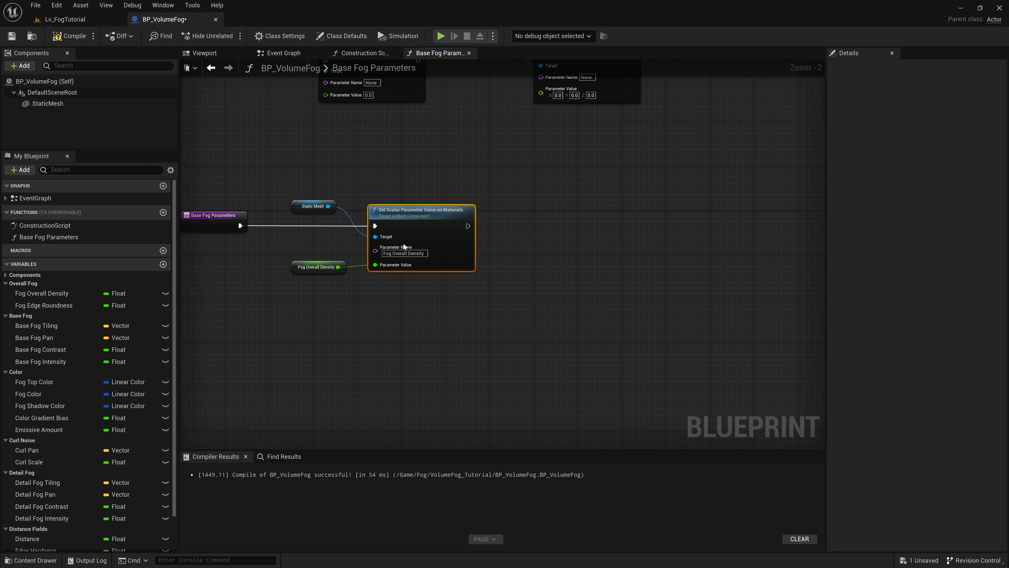
{"action": "left_click_drag", "start_coordinate": [315, 192], "coordinate": [405, 285]}
{"action": "right_click_drag", "start_coordinate": [419, 314], "coordinate": [490, 274]}
{"action": "right_click_drag", "start_coordinate": [487, 202], "coordinate": [475, 262]}
{"action": "left_click_drag", "start_coordinate": [455, 161], "coordinate": [318, 93]}
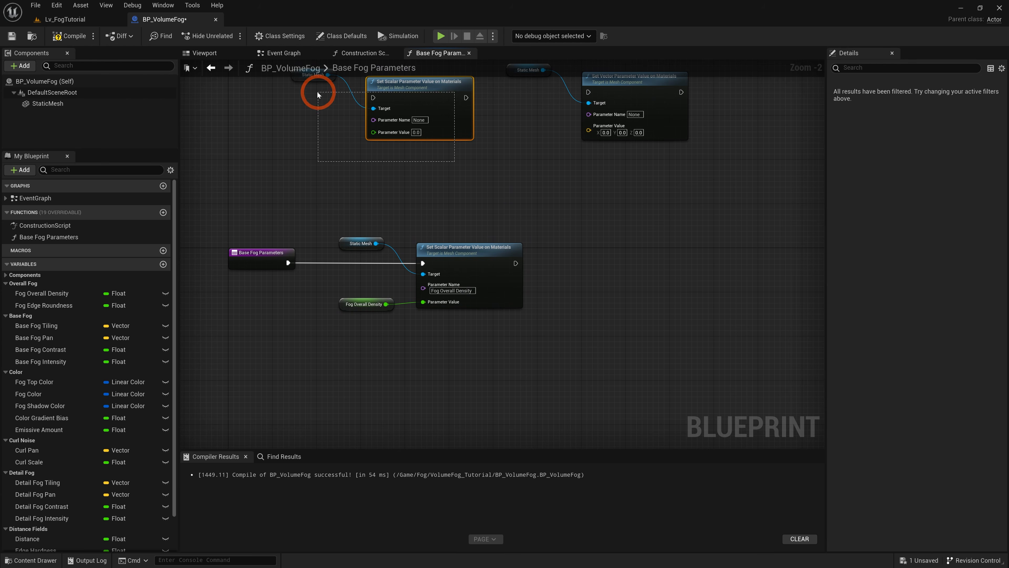
{"action": "key", "text": "ctrl+d"}
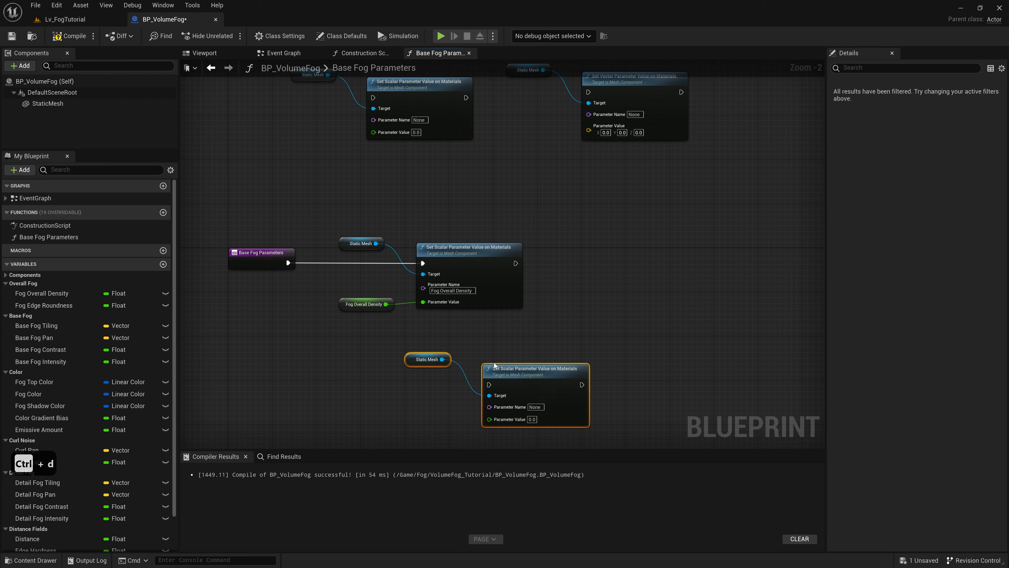
{"action": "left_click_drag", "start_coordinate": [447, 364], "coordinate": [450, 349]}
- Feed a Fog Edge Roundness getter into the new scalar node and set its Parameter Name to Fog Edge Roundness
{"action": "right_click_drag", "start_coordinate": [516, 342], "coordinate": [559, 86]}
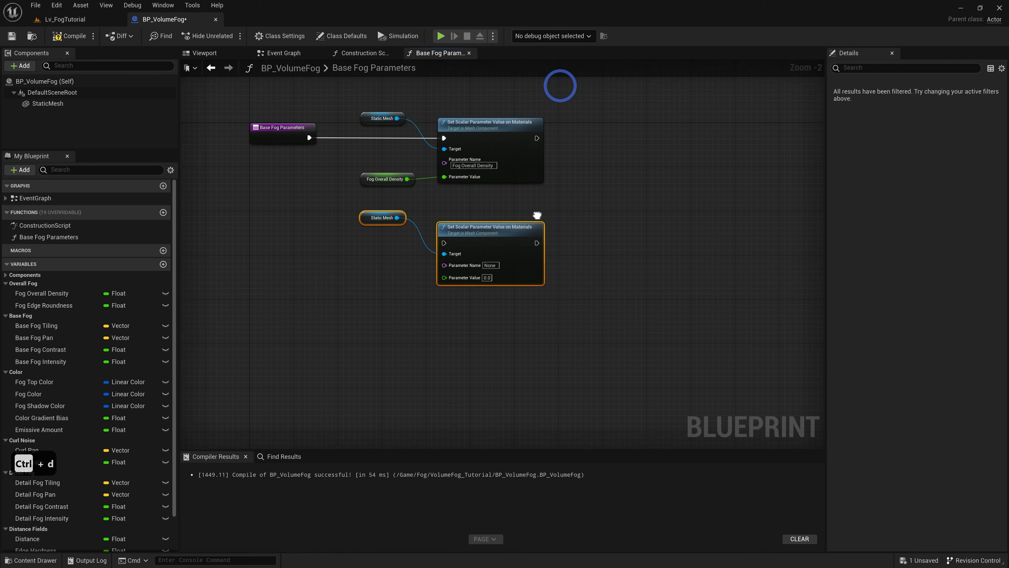
{"action": "left_click", "coordinate": [46, 306]}
{"action": "left_click_drag", "start_coordinate": [84, 306], "coordinate": [434, 305]}
{"action": "left_click", "coordinate": [397, 317]}
{"action": "right_click_drag", "start_coordinate": [489, 232], "coordinate": [518, 226]}
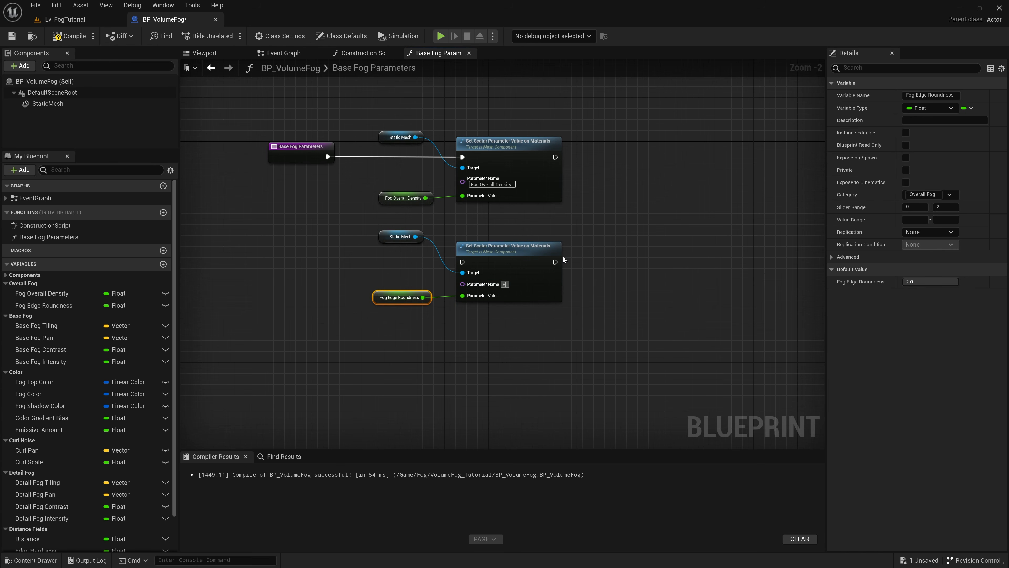
{"action": "type", "text": "dge Roundness"}
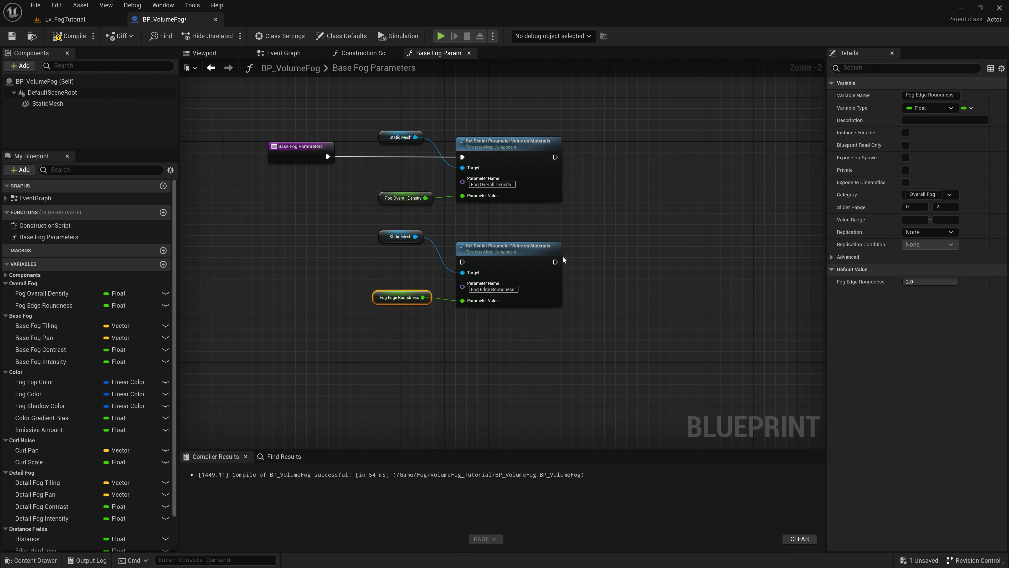
- Add a Base Fog Tiling getter and place a duplicate of the vector template beside the Fog Overall Density node
{"action": "right_click_drag", "start_coordinate": [564, 260], "coordinate": [547, 177]}
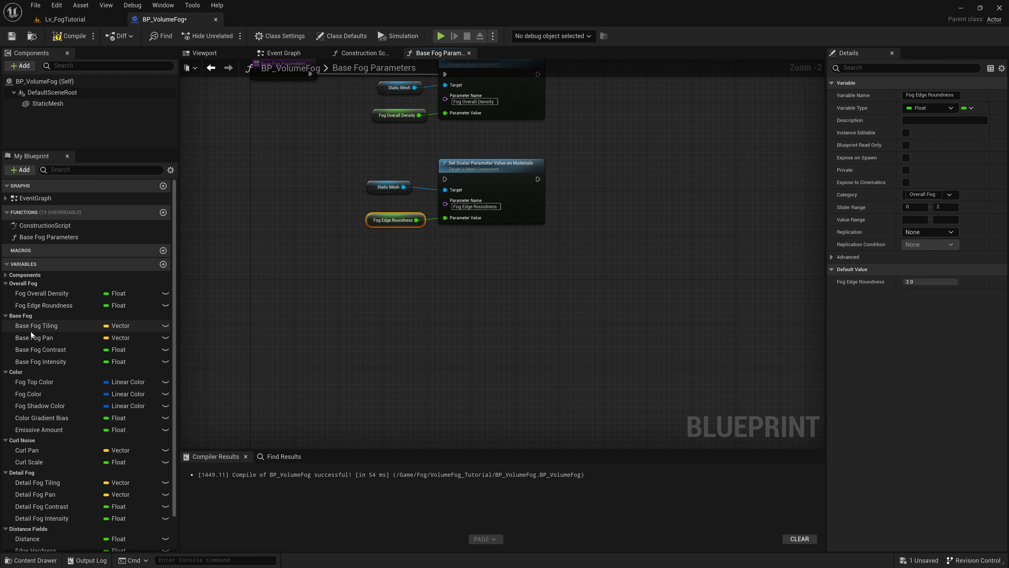
{"action": "left_click_drag", "start_coordinate": [43, 331], "coordinate": [375, 286]}
{"action": "left_click", "coordinate": [410, 298]}
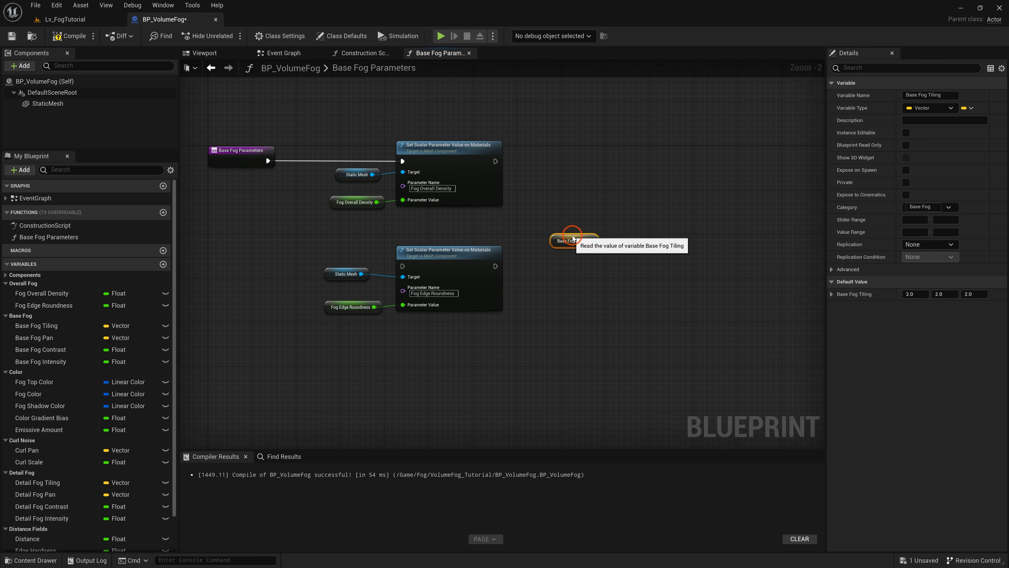
{"action": "left_click_drag", "start_coordinate": [572, 234], "coordinate": [566, 197]}
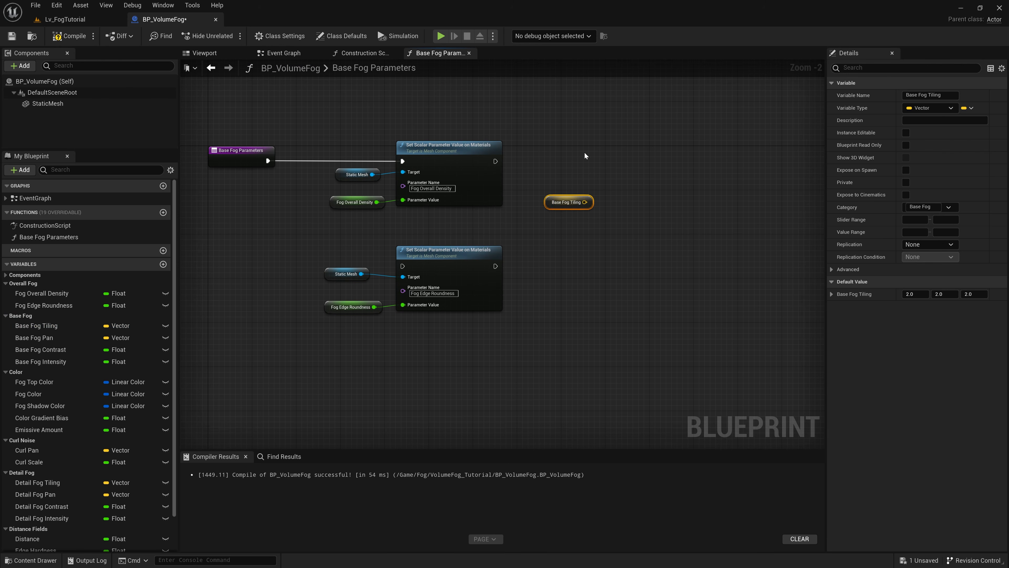
{"action": "right_click_drag", "start_coordinate": [587, 135], "coordinate": [553, 224]}
{"action": "right_click_drag", "start_coordinate": [560, 171], "coordinate": [546, 206]}
{"action": "left_click_drag", "start_coordinate": [457, 81], "coordinate": [611, 277]}
{"action": "key", "text": "ctrl+d"}
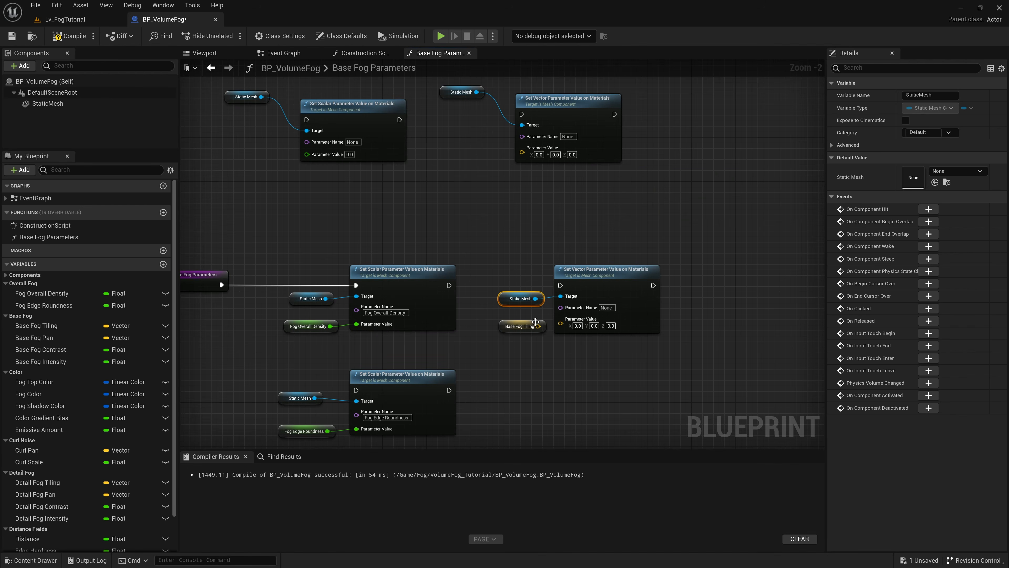
- Connect Base Fog Tiling to the duplicated vector node's value and set its Parameter Name to Base Fog Tiling
{"action": "left_click_drag", "start_coordinate": [539, 327], "coordinate": [563, 324]}
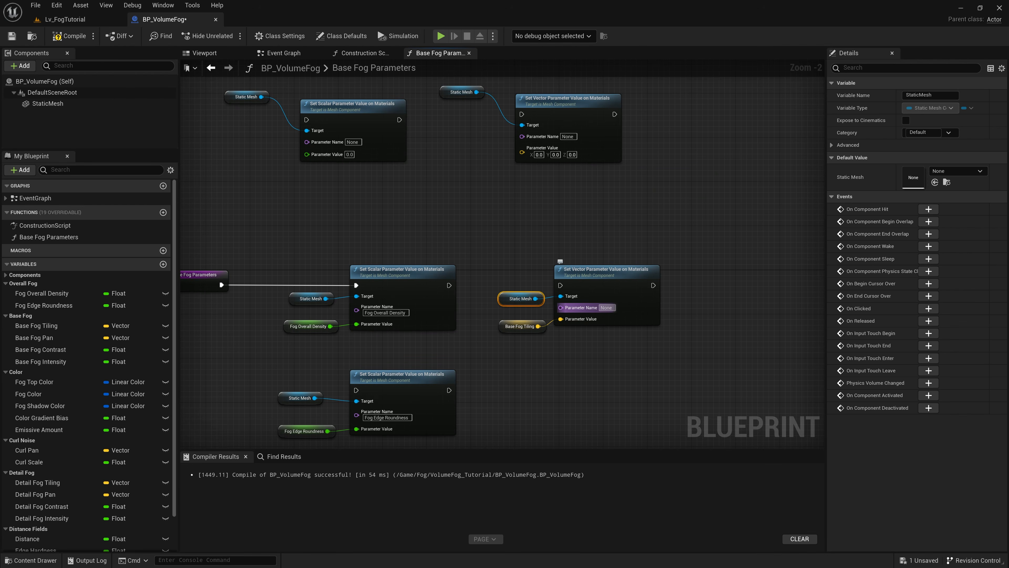
{"action": "left_click", "coordinate": [606, 307]}
{"action": "type", "text": "B"}
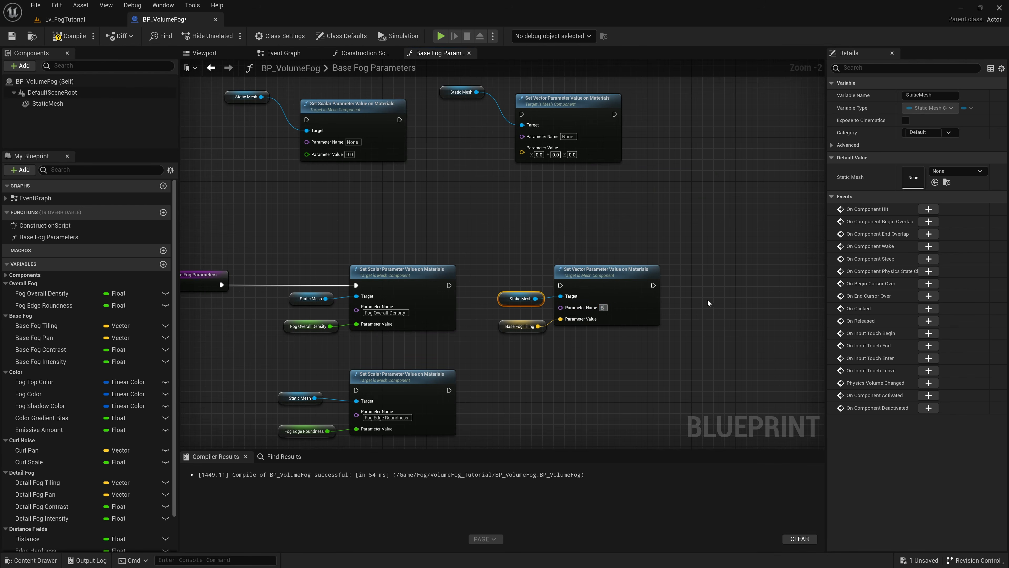
{"action": "type", "text": "ase Fog Tiling"}
{"action": "key", "text": "Return"}
- Duplicate the vector template with its Static Mesh reference and place the copy below the Base Fog Tiling node
{"action": "left_click_drag", "start_coordinate": [521, 119], "coordinate": [667, 213]}
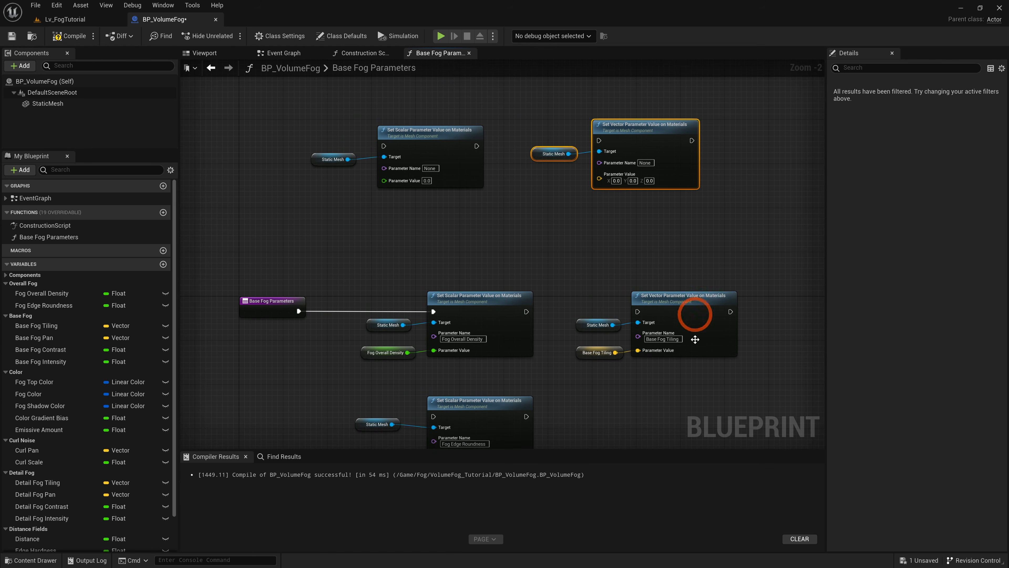
{"action": "right_click_drag", "start_coordinate": [679, 439], "coordinate": [616, 350]}
{"action": "key", "text": "ctrl+d"}
{"action": "left_click_drag", "start_coordinate": [642, 285], "coordinate": [577, 259]}
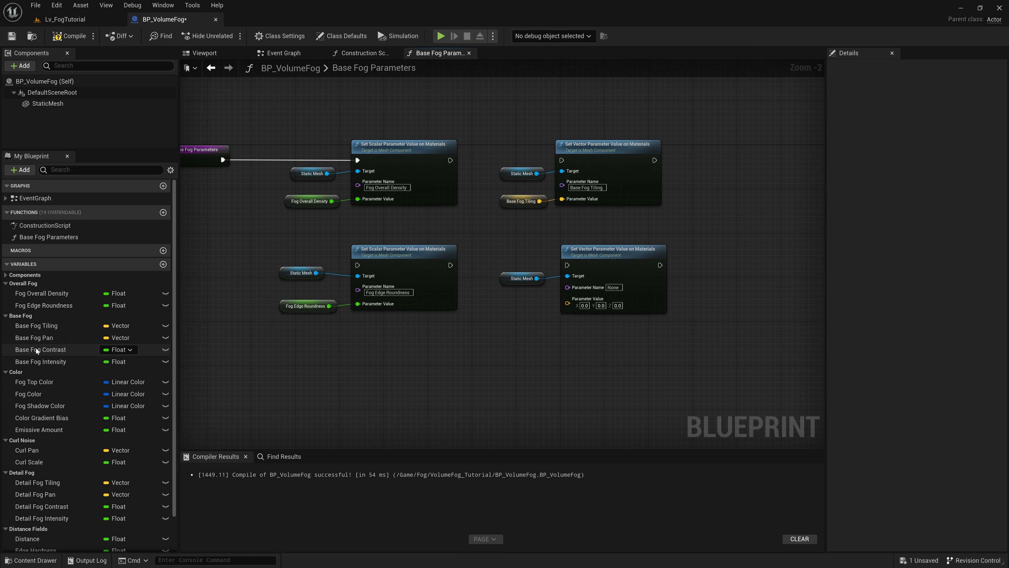
- Feed a Base Fog Pan getter into the new vector node and set its Parameter Name to Base Fog Pan
{"action": "left_click_drag", "start_coordinate": [34, 338], "coordinate": [495, 307]}
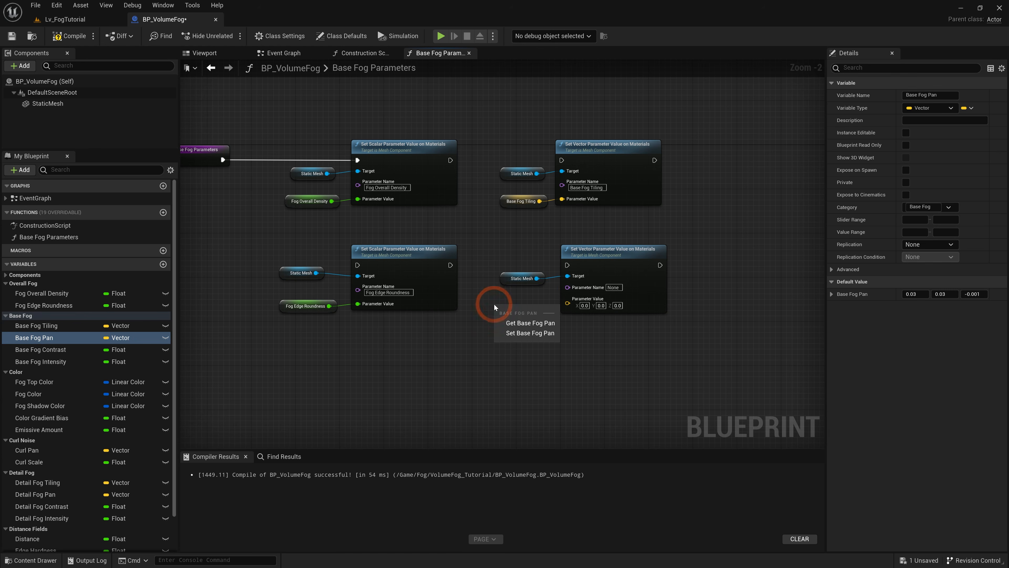
{"action": "left_click", "coordinate": [521, 325]}
{"action": "left_click_drag", "start_coordinate": [531, 312], "coordinate": [581, 291]}
{"action": "type", "text": "Ba"}
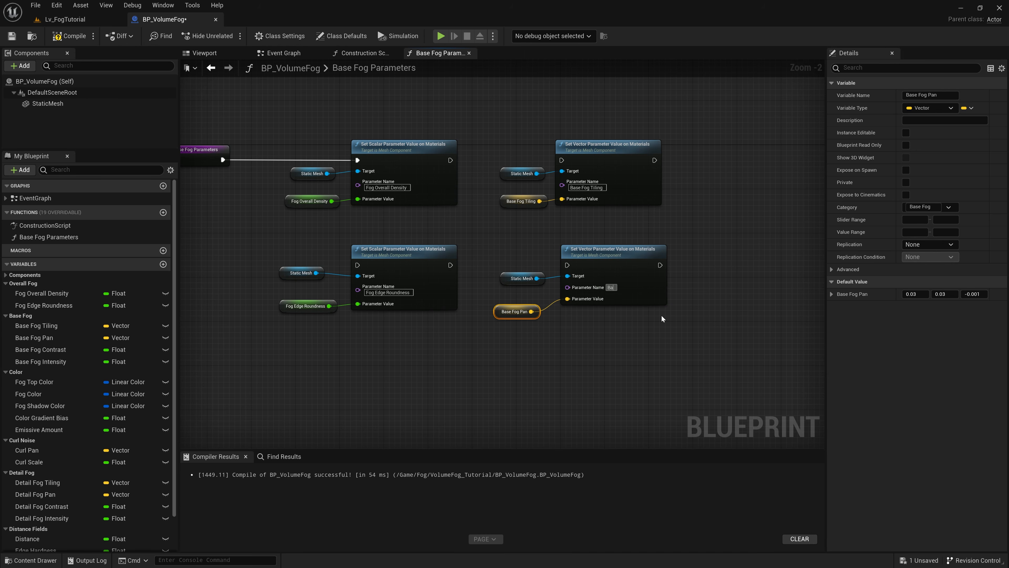
{"action": "type", "text": "se Fog Pan"}
{"action": "key", "text": "Return"}
- Add a Base Fog Contrast getter and place a duplicate of the scalar node with its Static Mesh reference below the Fog Edge Roundness node
{"action": "right_click_drag", "start_coordinate": [662, 316], "coordinate": [705, 275]}
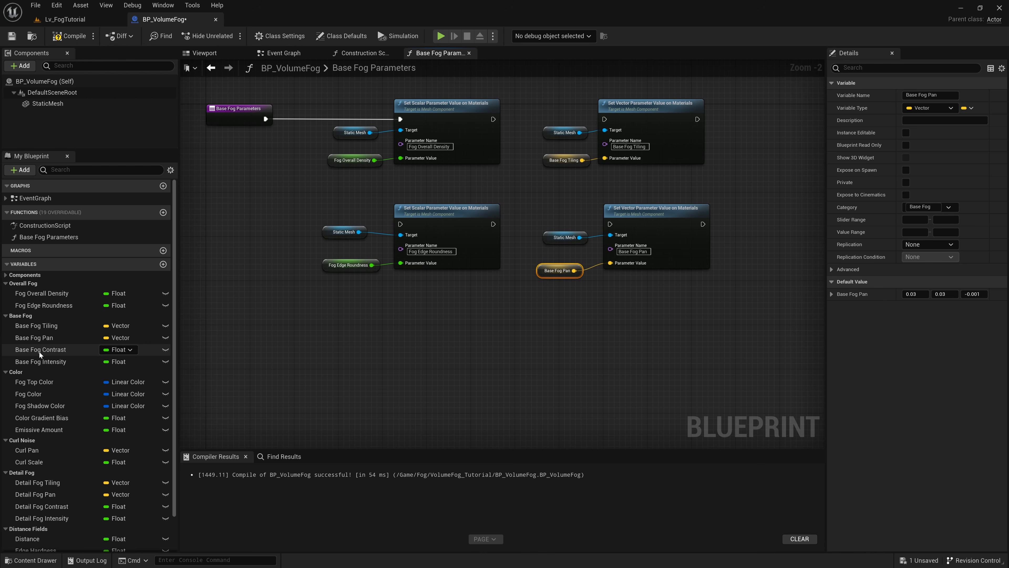
{"action": "left_click_drag", "start_coordinate": [36, 350], "coordinate": [338, 338], "text": "ctrl"}
{"action": "left_click", "coordinate": [360, 207]}
{"action": "left_click_drag", "start_coordinate": [335, 211], "coordinate": [421, 235]}
{"action": "key", "text": "ctrl+d"}
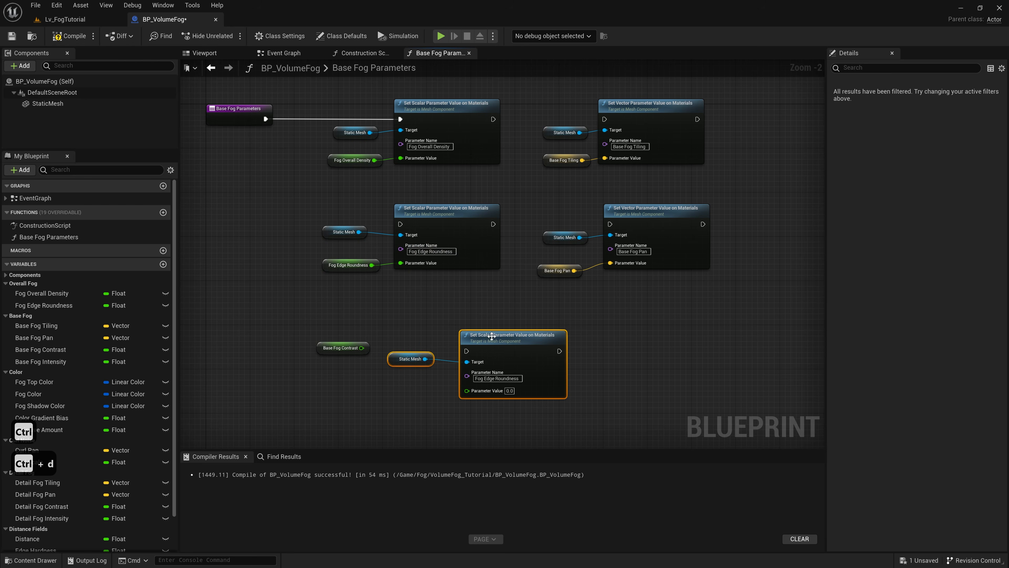
{"action": "left_click_drag", "start_coordinate": [490, 341], "coordinate": [425, 306]}
- Set the duplicated scalar node's Parameter Name to Base Fog Contrast and feed its value from the Base Fog Contrast getter
{"action": "left_click", "coordinate": [432, 345]}
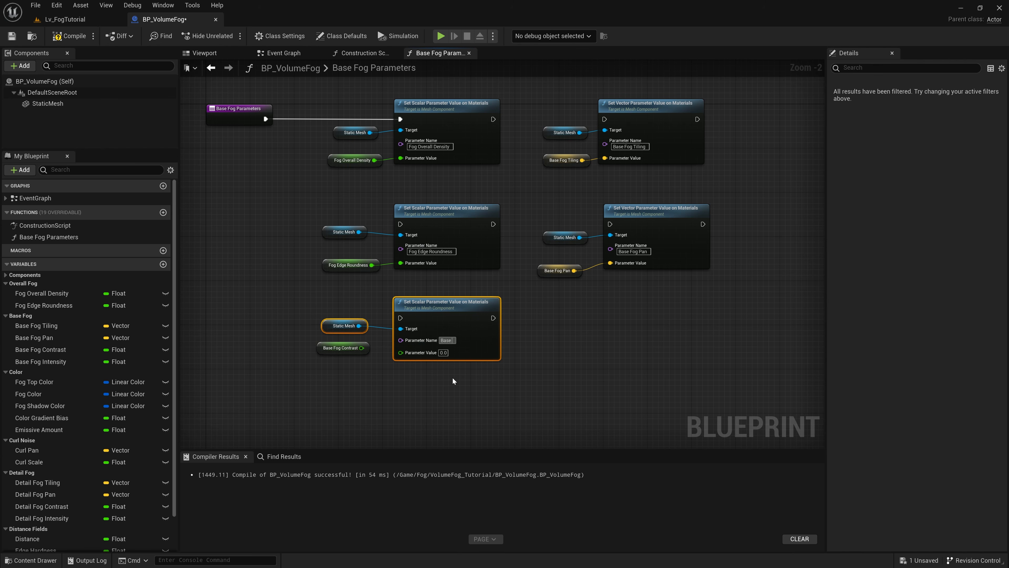
{"action": "type", "text": "Base Fog Contra"}
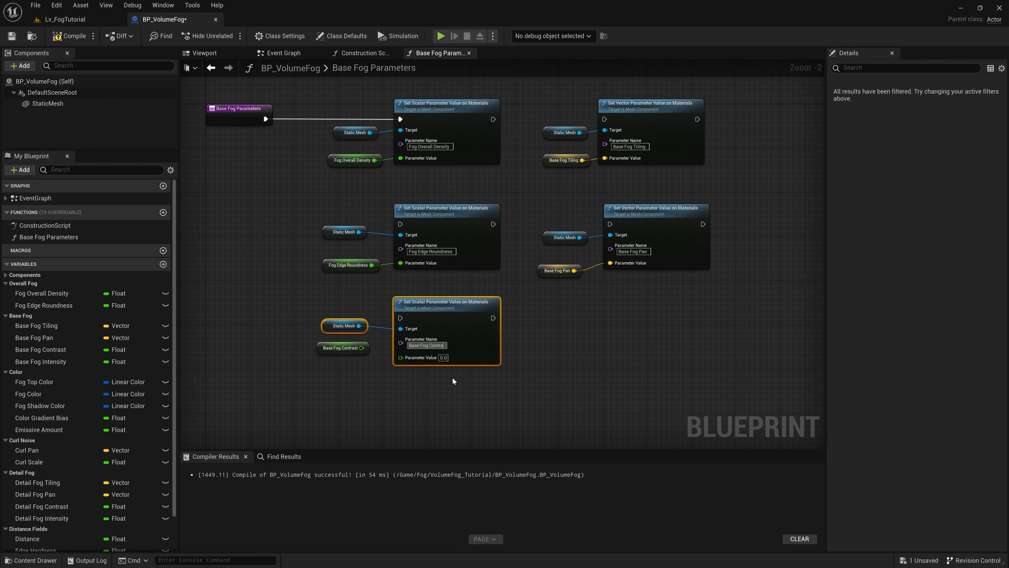
{"action": "type", "text": "st"}
{"action": "key", "text": "Return"}
{"action": "mouse_move", "coordinate": [362, 348]}
{"action": "left_mouse_down"}
{"action": "mouse_move", "coordinate": [406, 362]}
{"action": "mouse_move", "coordinate": [338, 350]}
{"action": "mouse_move", "coordinate": [344, 357]}
{"action": "left_mouse_up"}
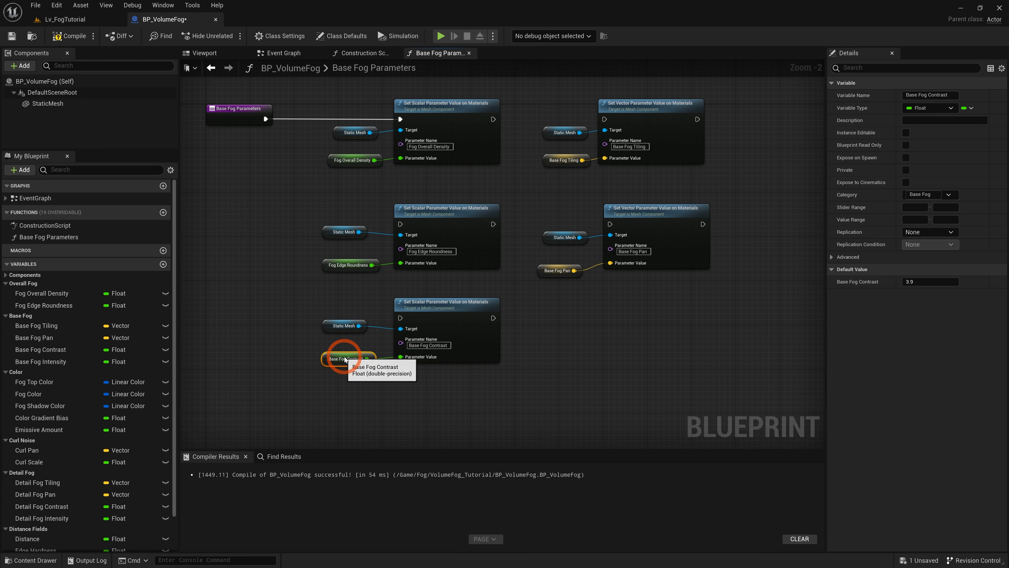
- Below Base Fog Contrast, duplicate the scalar node with its Static Mesh, set its Parameter Name to Base Fog Intensity, and feed it a matching getter
{"action": "right_click_drag", "start_coordinate": [602, 349], "coordinate": [613, 255]}
{"action": "left_click_drag", "start_coordinate": [36, 361], "coordinate": [327, 342]}
{"action": "left_click", "coordinate": [359, 352]}
{"action": "left_click", "coordinate": [361, 234]}
{"action": "left_click", "coordinate": [416, 232], "text": "ctrl"}
{"action": "key", "text": "ctrl+d"}
{"action": "left_click_drag", "start_coordinate": [487, 318], "coordinate": [434, 306]}
{"action": "left_click_drag", "start_coordinate": [367, 346], "coordinate": [412, 351]}
{"action": "double_click", "coordinate": [441, 339]}
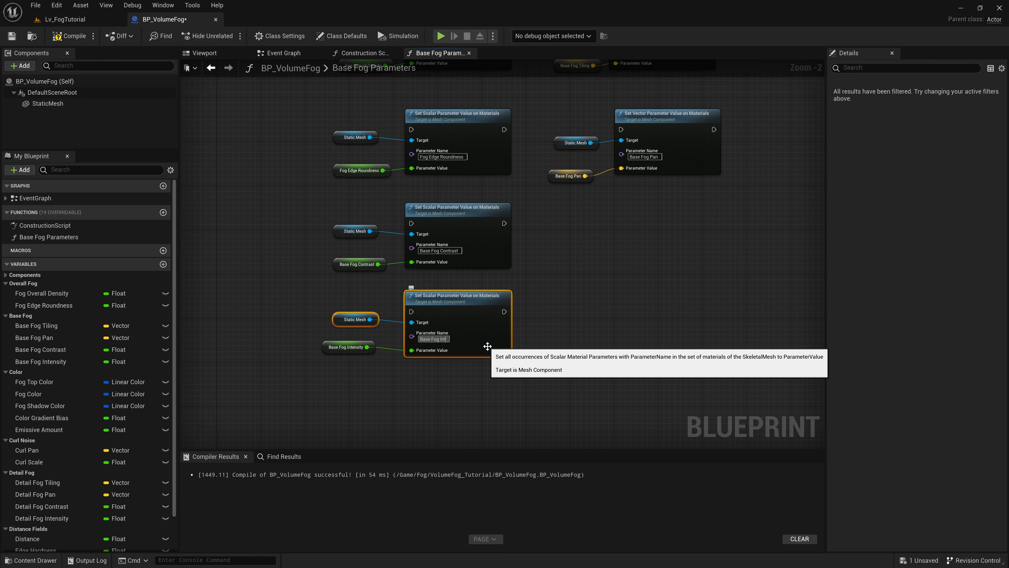
- Add a Fog Top Color getter and place a duplicate of the vector node with its Static Mesh reference below the Base Fog Pan node
{"action": "left_click_drag", "start_coordinate": [35, 382], "coordinate": [552, 257]}
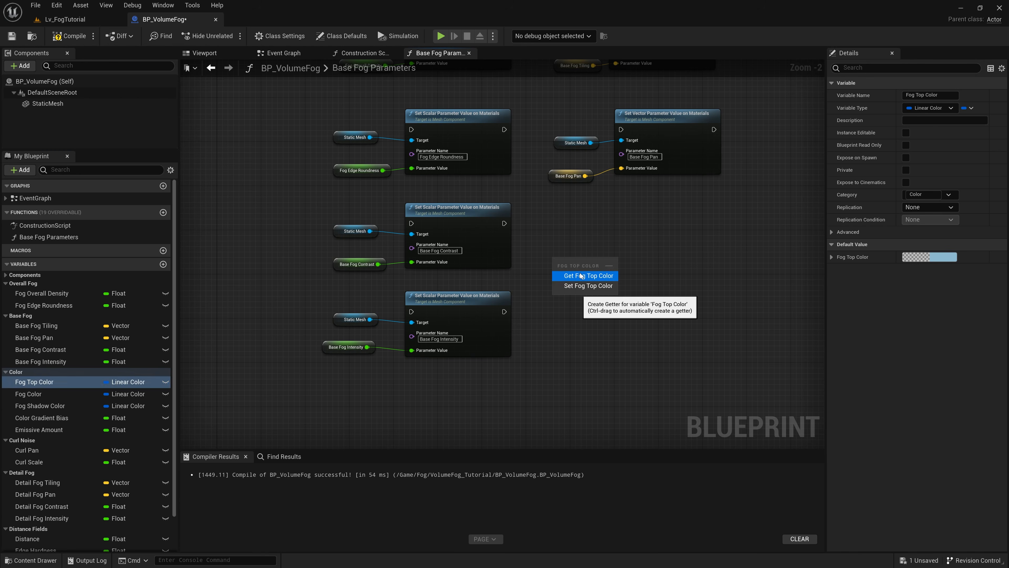
{"action": "left_click", "coordinate": [581, 276]}
{"action": "right_click_drag", "start_coordinate": [622, 254], "coordinate": [525, 288]}
{"action": "left_click_drag", "start_coordinate": [533, 147], "coordinate": [590, 184]}
{"action": "key", "text": "ctrl+d"}
{"action": "left_click_drag", "start_coordinate": [636, 255], "coordinate": [600, 255]}
- Set the new vector node's Parameter Name to Fog Top Color, connect the getter to its value, and line up the color-to-vector conversion node
{"action": "left_click", "coordinate": [604, 285]}
{"action": "type", "text": "Fo"}
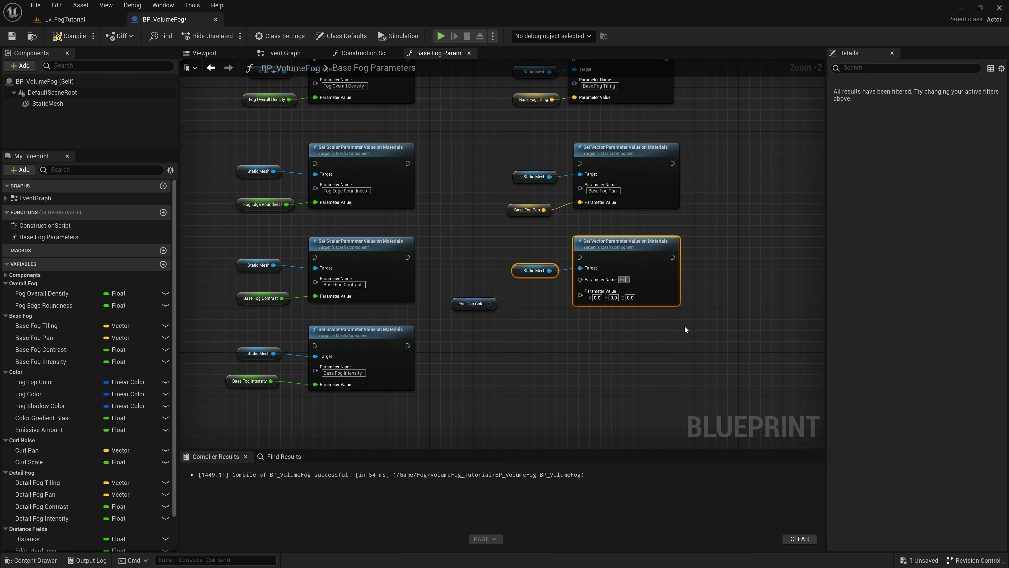
{"action": "type", "text": "g Top Color"}
{"action": "key", "text": "Return"}
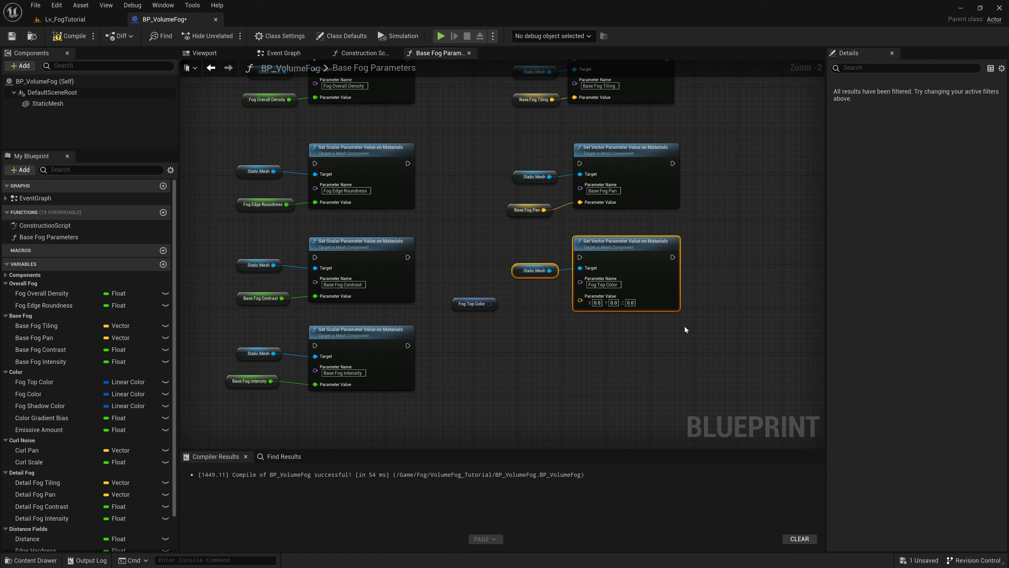
{"action": "left_click_drag", "start_coordinate": [490, 303], "coordinate": [580, 302]}
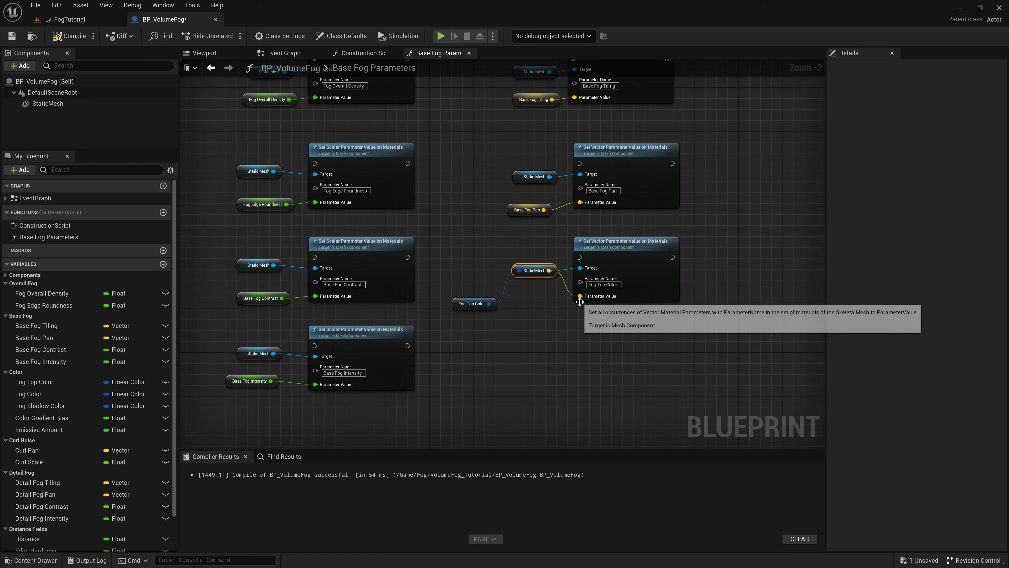
{"action": "left_click_drag", "start_coordinate": [520, 293], "coordinate": [539, 301]}
{"action": "left_click", "coordinate": [542, 279]}
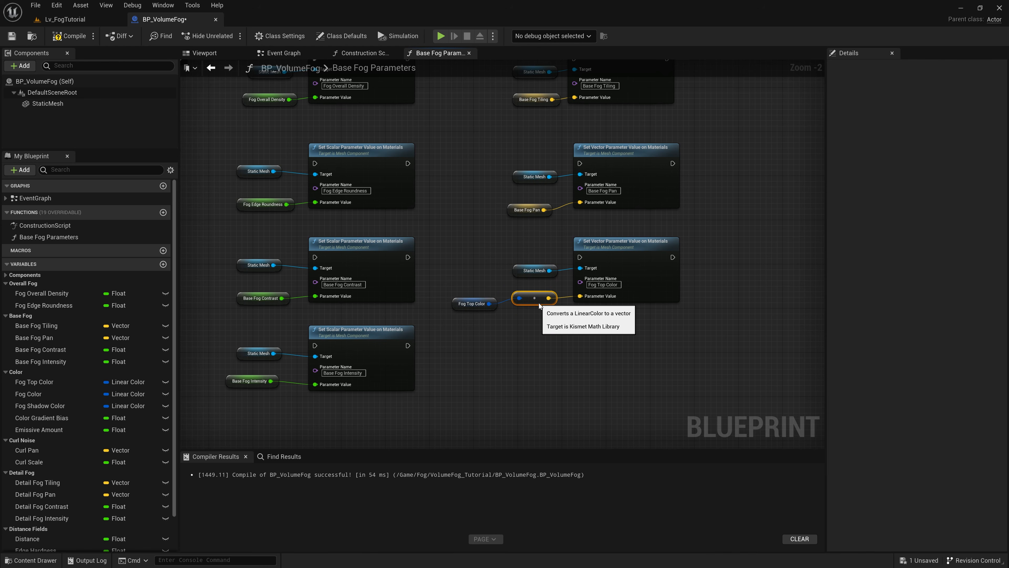
{"action": "left_click_drag", "start_coordinate": [469, 302], "coordinate": [470, 296]}
- Below Fog Top Color, duplicate the vector node with its Static Mesh, set its Parameter Name to Fog Color, and feed it a Fog Color getter
{"action": "right_click_drag", "start_coordinate": [511, 336], "coordinate": [480, 232]}
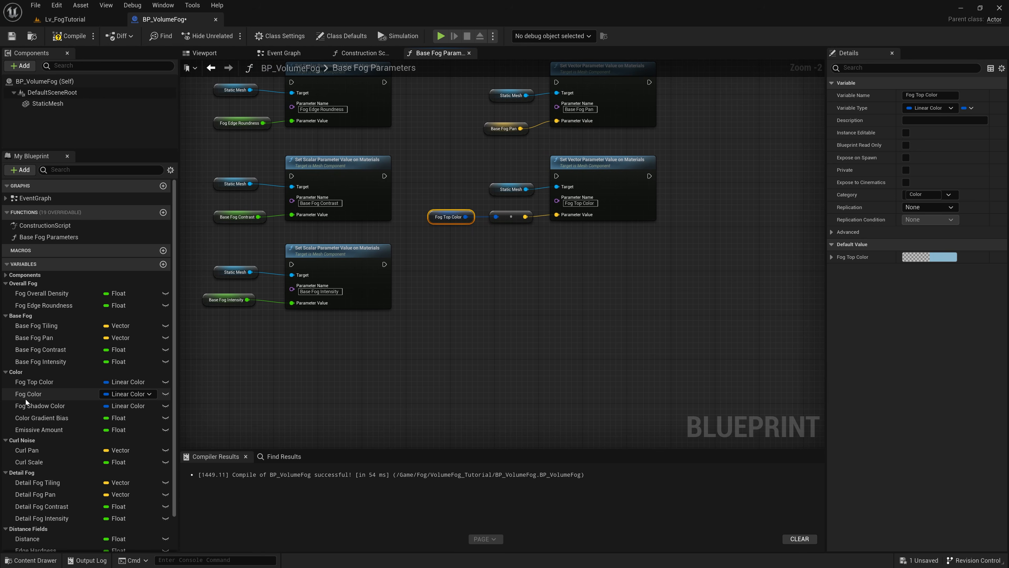
{"action": "left_click_drag", "start_coordinate": [31, 394], "coordinate": [583, 283]}
{"action": "mouse_move", "coordinate": [470, 292]}
{"action": "left_mouse_down"}
{"action": "mouse_move", "coordinate": [431, 288]}
{"action": "mouse_move", "coordinate": [455, 304]}
{"action": "left_mouse_up"}
{"action": "left_click", "coordinate": [464, 294]}
{"action": "left_click_drag", "start_coordinate": [511, 157], "coordinate": [598, 195]}
{"action": "key", "text": "ctrl+d"}
{"action": "left_click_drag", "start_coordinate": [697, 196], "coordinate": [619, 250]}
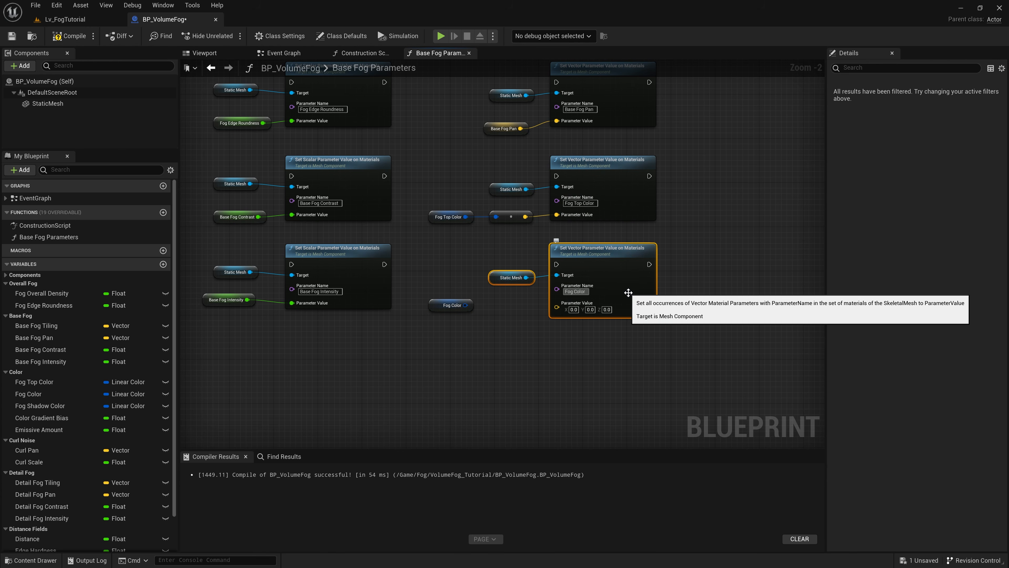
{"action": "left_click_drag", "start_coordinate": [464, 305], "coordinate": [557, 307]}
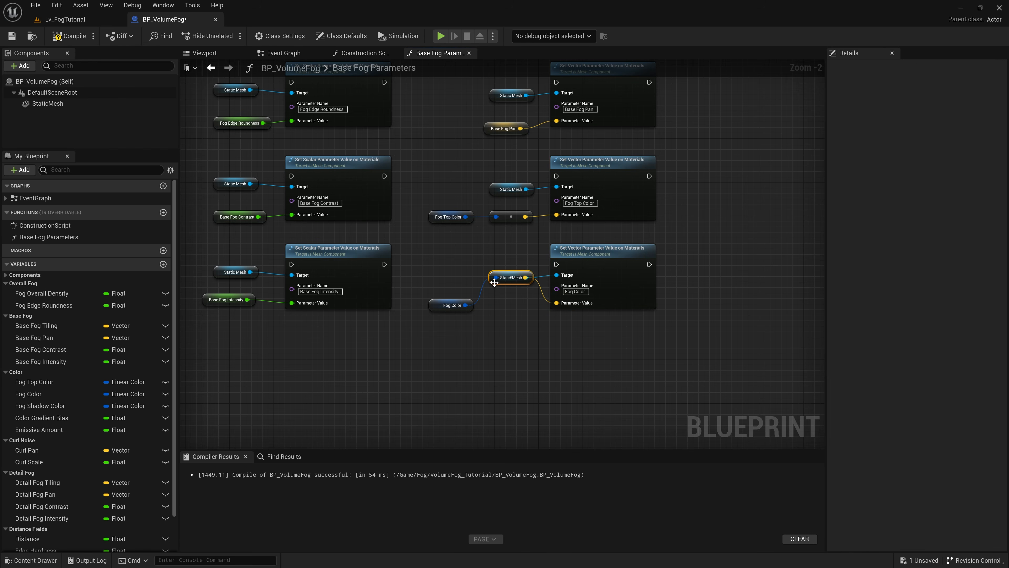
- Add a Fog Shadow Color getter and place a duplicate of the vector node with its Static Mesh reference below the Fog Color node
{"action": "right_click_drag", "start_coordinate": [491, 317], "coordinate": [519, 223]}
{"action": "left_click_drag", "start_coordinate": [40, 406], "coordinate": [471, 300]}
{"action": "left_click", "coordinate": [503, 304]}
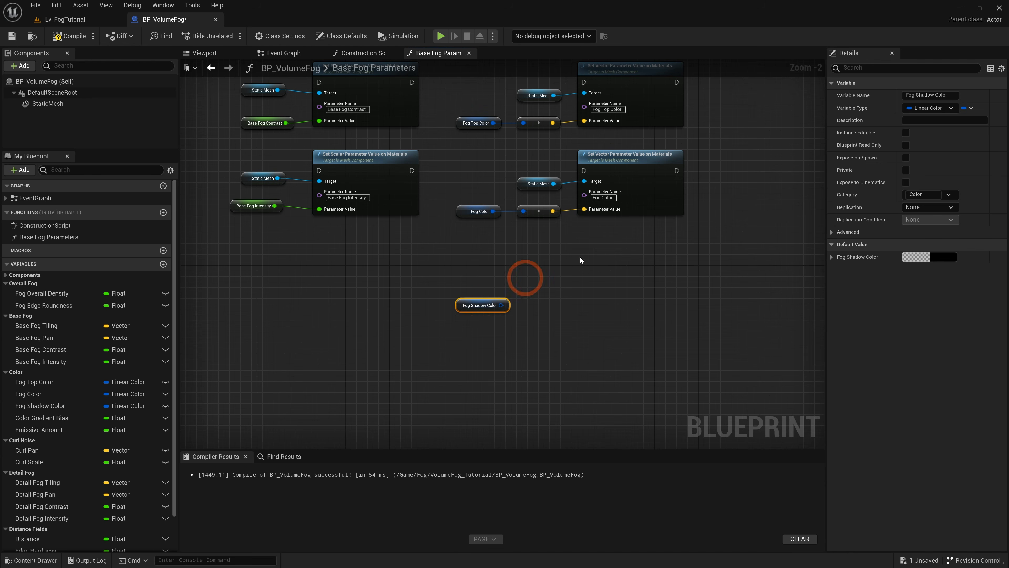
{"action": "left_click_drag", "start_coordinate": [530, 162], "coordinate": [629, 194]}
{"action": "key", "text": "ctrl+d"}
{"action": "left_click_drag", "start_coordinate": [704, 220], "coordinate": [631, 260]}
- Set the duplicate's Parameter Name to Fog Shadow Color, connect the getter through a tidied conversion node, and save the blueprint
{"action": "left_click", "coordinate": [602, 292]}
{"action": "type", "text": "Fog Sh"}
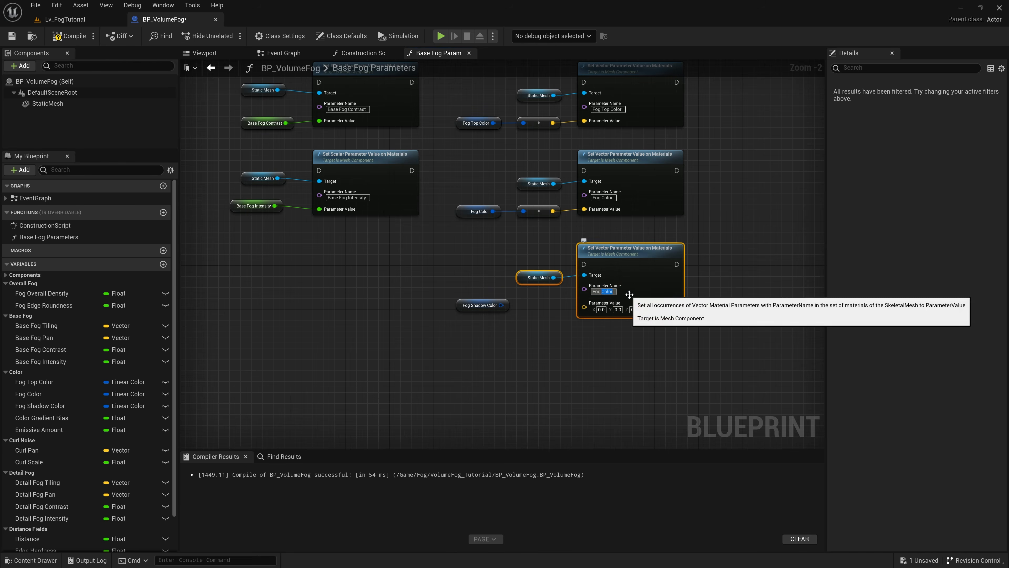
{"action": "type", "text": "adow Color"}
{"action": "key", "text": "Return"}
{"action": "left_click_drag", "start_coordinate": [502, 305], "coordinate": [584, 307]}
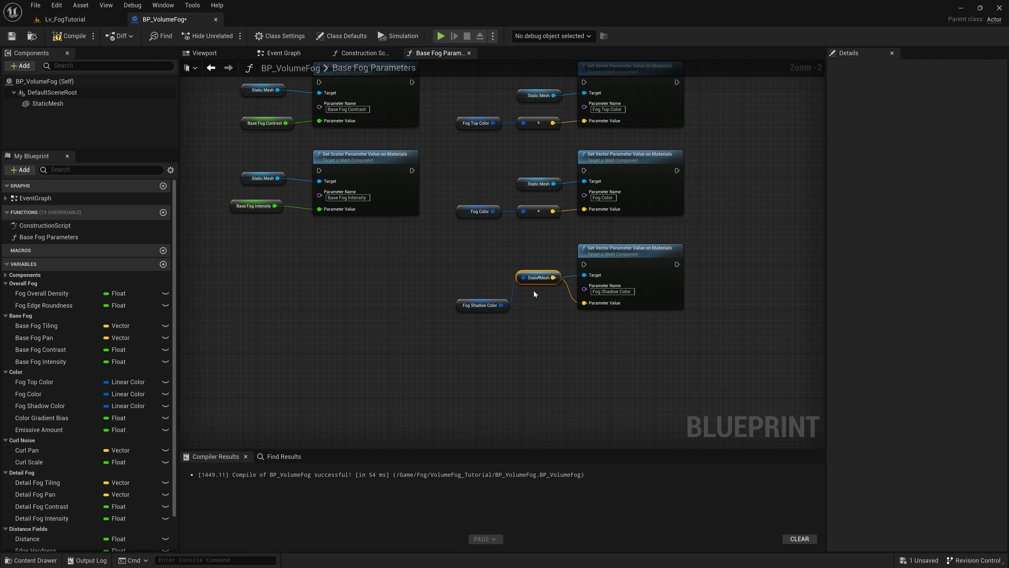
{"action": "left_click_drag", "start_coordinate": [521, 297], "coordinate": [521, 305]}
{"action": "key", "text": "ctrl+s"}
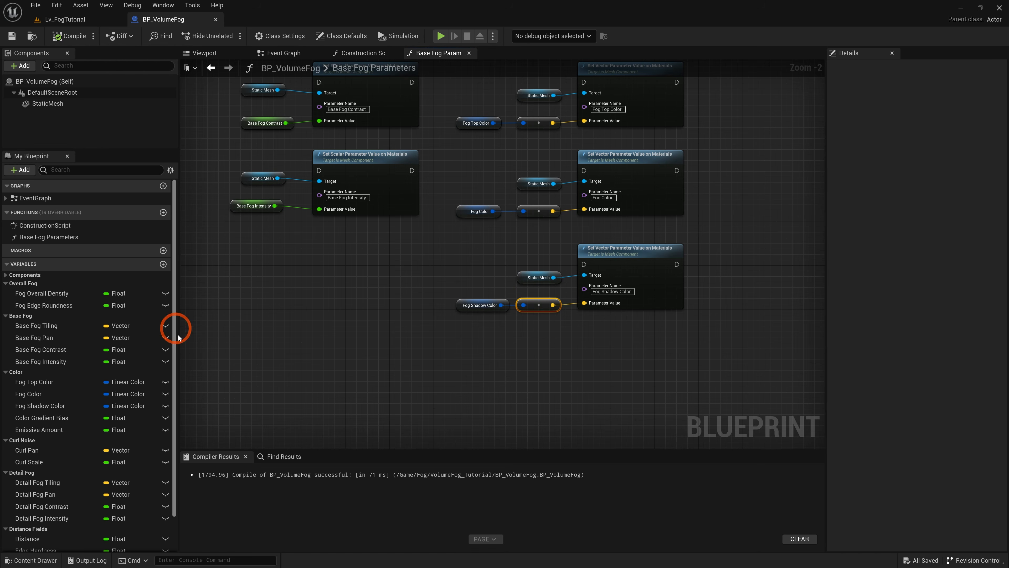
- Add a Color Gradient Bias getter and place a duplicate of the scalar node with its Static Mesh reference below the Base Fog Intensity node
{"action": "left_click_drag", "start_coordinate": [27, 417], "coordinate": [226, 287]}
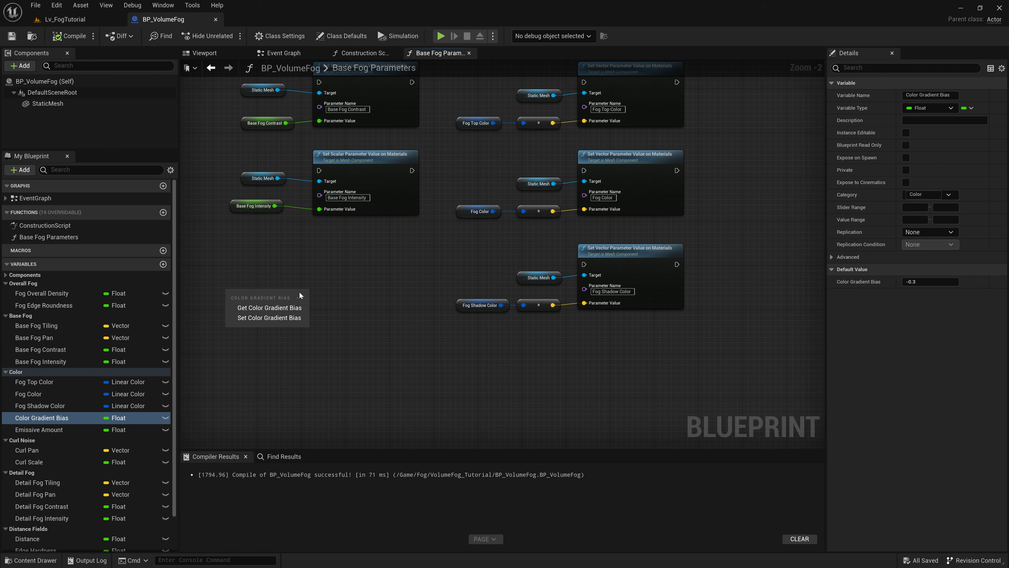
{"action": "left_click", "coordinate": [287, 309]}
{"action": "right_click_drag", "start_coordinate": [323, 252], "coordinate": [467, 259]}
{"action": "left_click_drag", "start_coordinate": [428, 162], "coordinate": [487, 188]}
{"action": "key", "text": "ctrl+d"}
{"action": "left_click_drag", "start_coordinate": [572, 195], "coordinate": [498, 267]}
- Connect Color Gradient Bias to the duplicated scalar node's value and set its Parameter Name to Color Gradient Bias
{"action": "left_click_drag", "start_coordinate": [416, 300], "coordinate": [464, 303]}
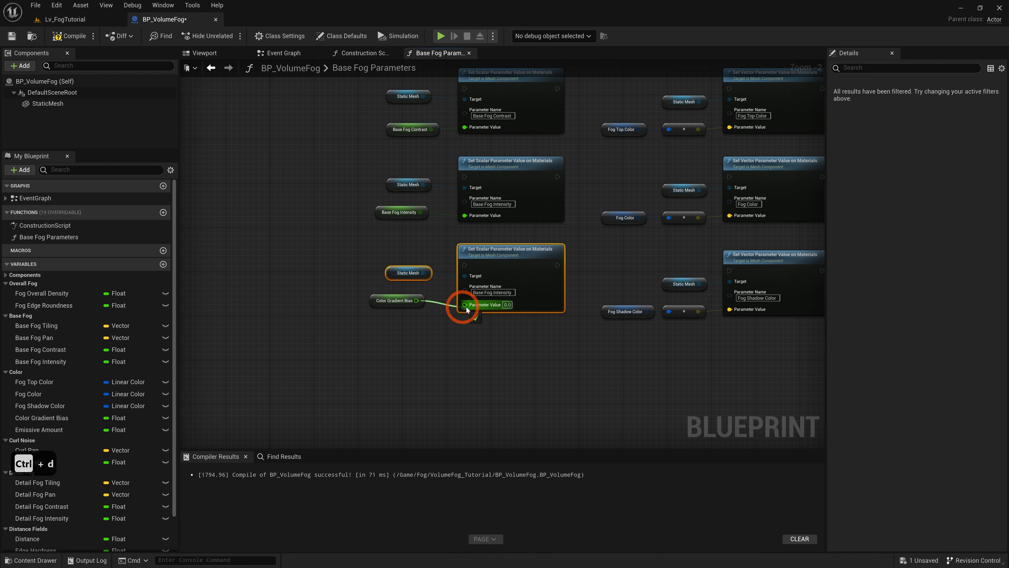
{"action": "left_click", "coordinate": [504, 292]}
{"action": "type", "text": "lor Gradient Bias"}
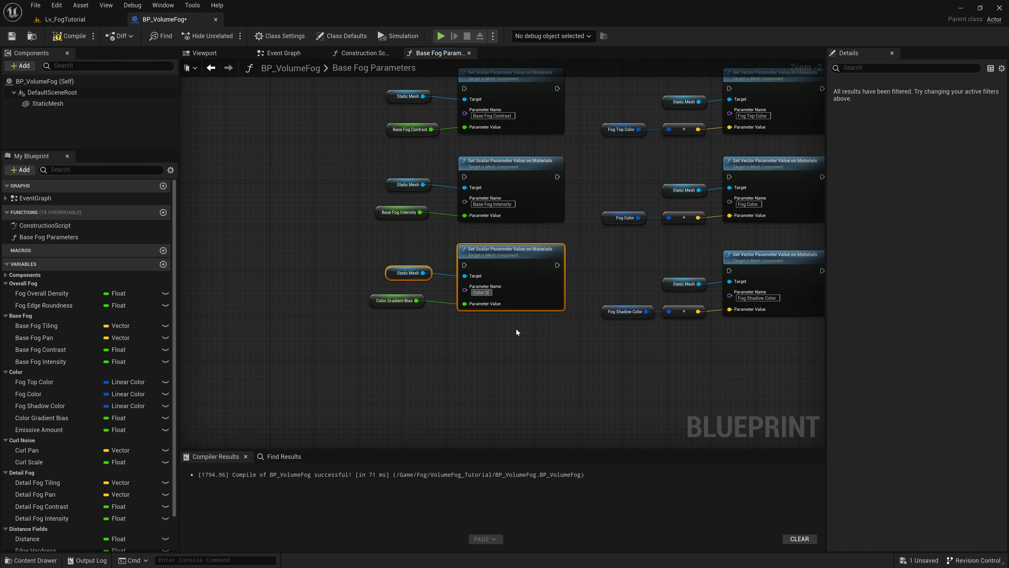
{"action": "key", "text": "Return"}
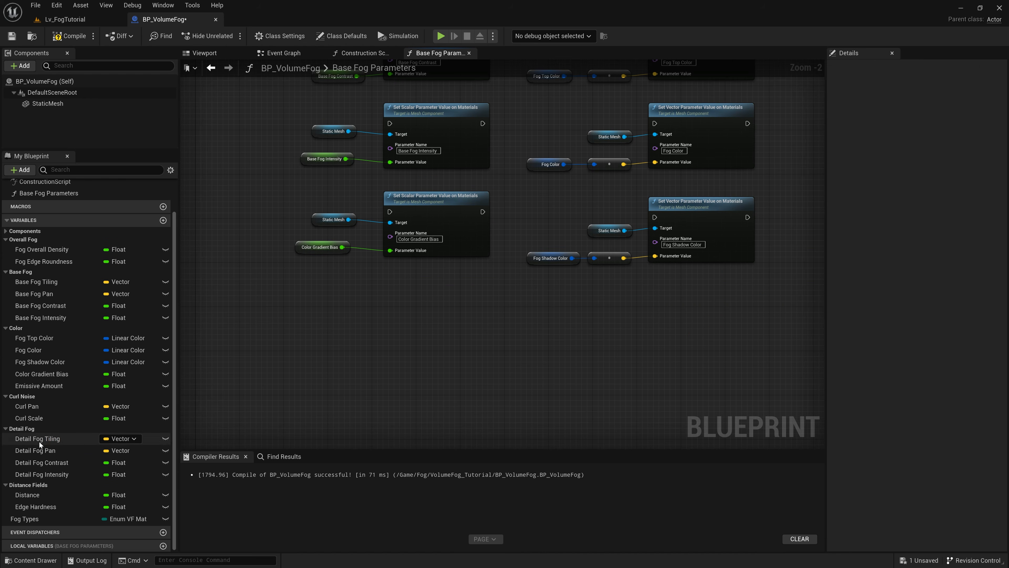
- Add a Detail Fog Tiling getter and place a duplicate of the vector node with its Static Mesh reference below the Fog Shadow Color node
{"action": "left_click_drag", "start_coordinate": [33, 440], "coordinate": [536, 337]}
{"action": "left_click", "coordinate": [578, 354]}
{"action": "right_click_drag", "start_coordinate": [572, 314], "coordinate": [459, 313]}
{"action": "left_click_drag", "start_coordinate": [496, 198], "coordinate": [577, 236]}
{"action": "key", "text": "ctrl+d"}
{"action": "left_click_drag", "start_coordinate": [666, 233], "coordinate": [597, 288]}
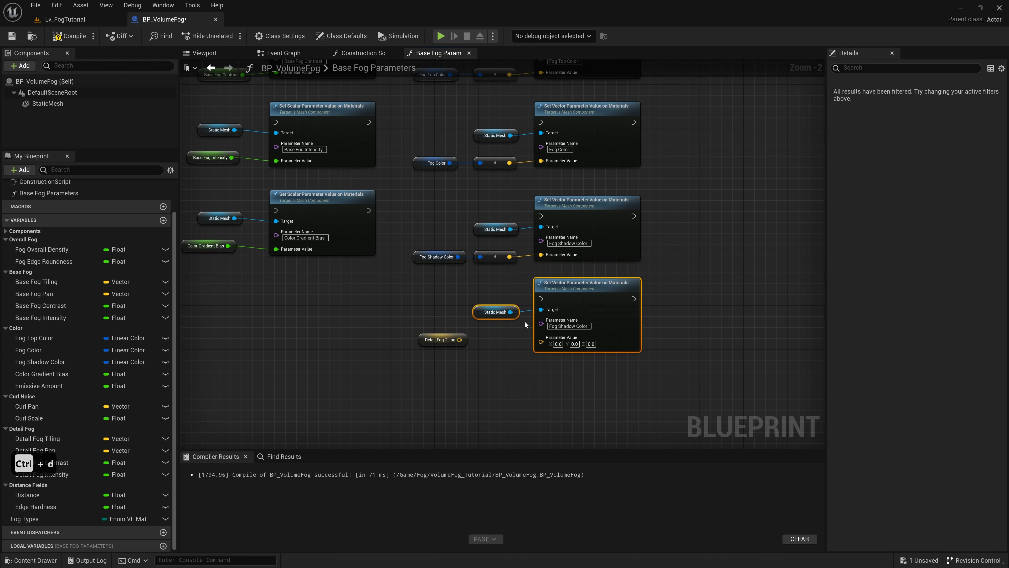
- Set the new vector node's Parameter Name to Detail Fog Tiling, connect the getter to its value, and move the getter under Static Mesh
{"action": "left_click", "coordinate": [566, 325]}
{"action": "type", "text": "Detail F"}
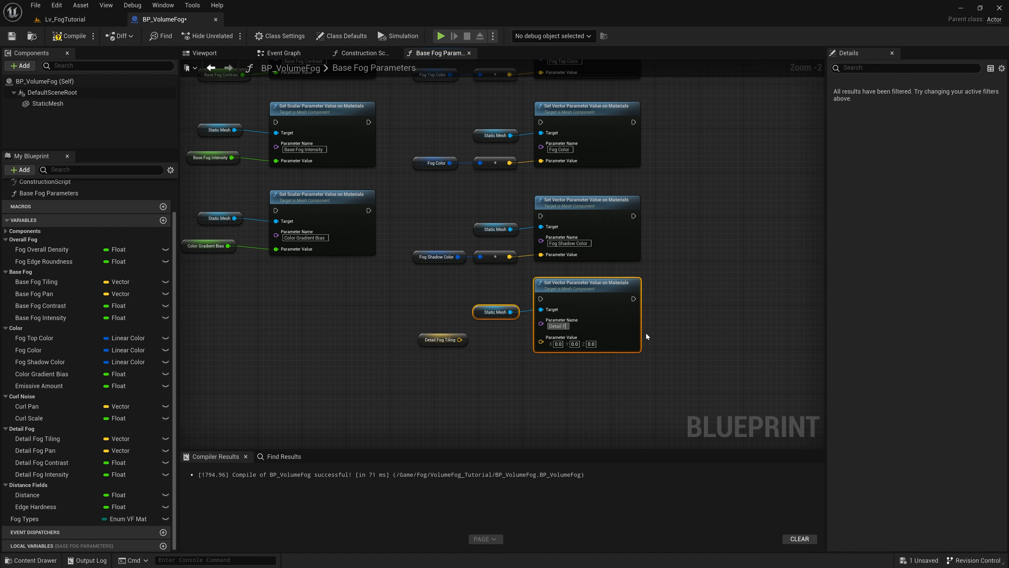
{"action": "type", "text": "og Tiling"}
{"action": "key", "text": "Return"}
{"action": "left_click_drag", "start_coordinate": [459, 340], "coordinate": [550, 349]}
{"action": "left_click_drag", "start_coordinate": [432, 341], "coordinate": [482, 342]}
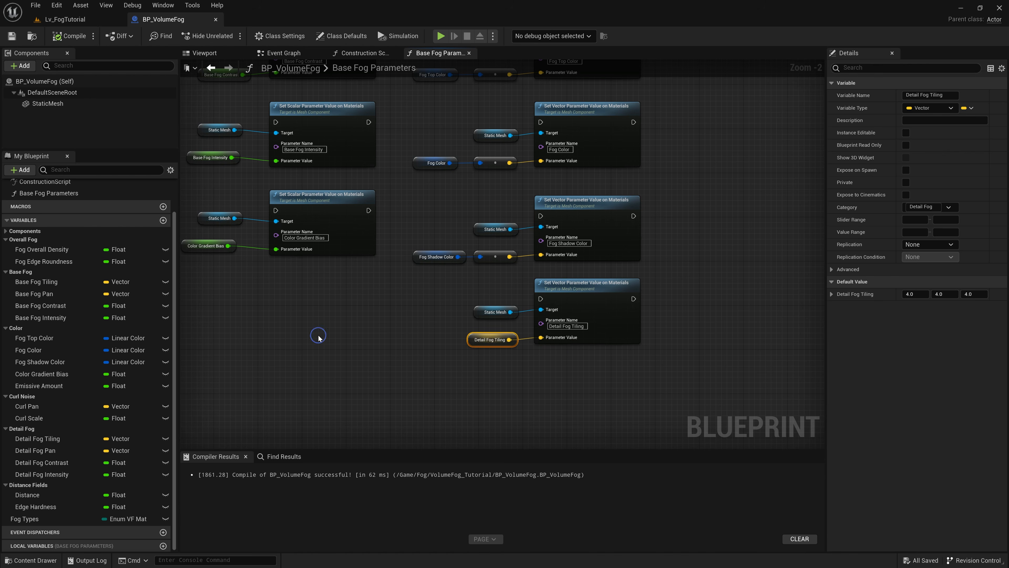
- Below Detail Fog Tiling, duplicate the vector node with its Static Mesh, set its Parameter Name to Detail Fog Pan, and feed it a matching getter
{"action": "right_click_drag", "start_coordinate": [319, 338], "coordinate": [277, 262]}
{"action": "left_click_drag", "start_coordinate": [40, 451], "coordinate": [472, 333]}
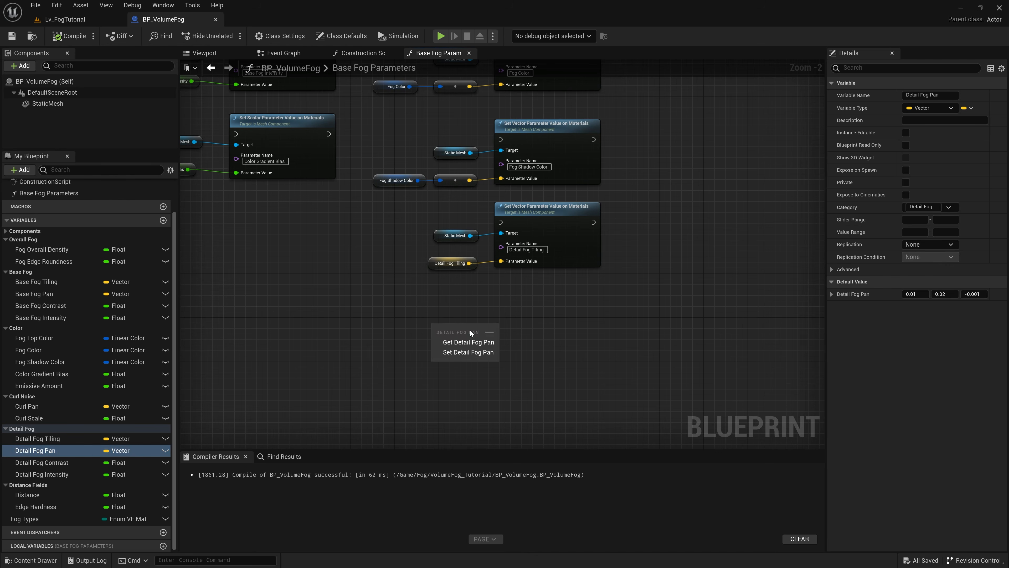
{"action": "left_click", "coordinate": [473, 342]}
{"action": "left_click_drag", "start_coordinate": [472, 207], "coordinate": [526, 237]}
{"action": "key", "text": "ctrl+d"}
{"action": "left_click_drag", "start_coordinate": [560, 307], "coordinate": [516, 297]}
{"action": "left_click_drag", "start_coordinate": [441, 330], "coordinate": [501, 350]}
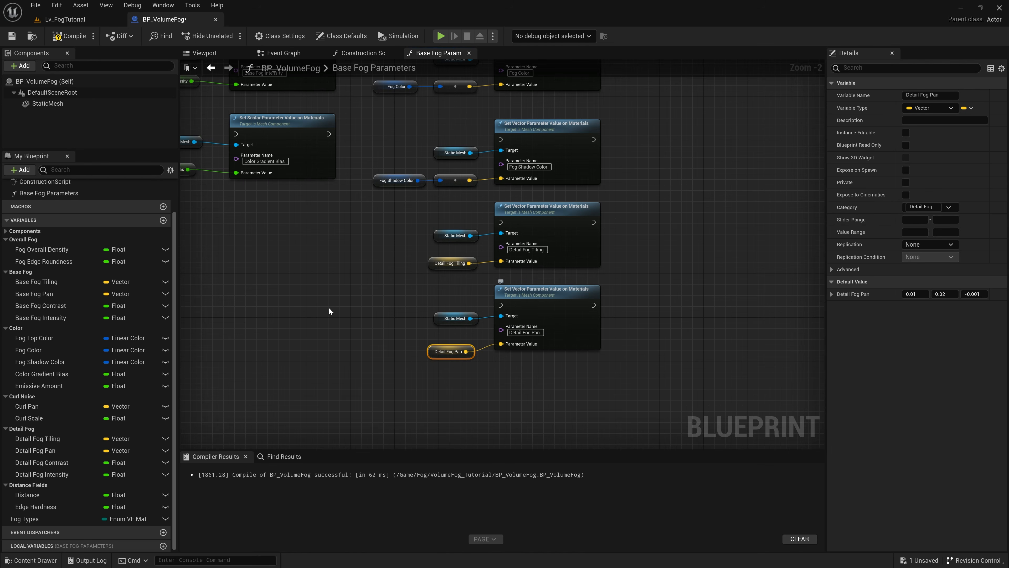
- Add a Detail Fog Contrast getter and place a duplicate of the scalar node with its Static Mesh reference below the Color Gradient Bias node
{"action": "right_click_drag", "start_coordinate": [312, 315], "coordinate": [366, 280]}
{"action": "left_click_drag", "start_coordinate": [54, 462], "coordinate": [217, 225]}
{"action": "left_click", "coordinate": [263, 242]}
{"action": "right_click_drag", "start_coordinate": [283, 187], "coordinate": [369, 240]}
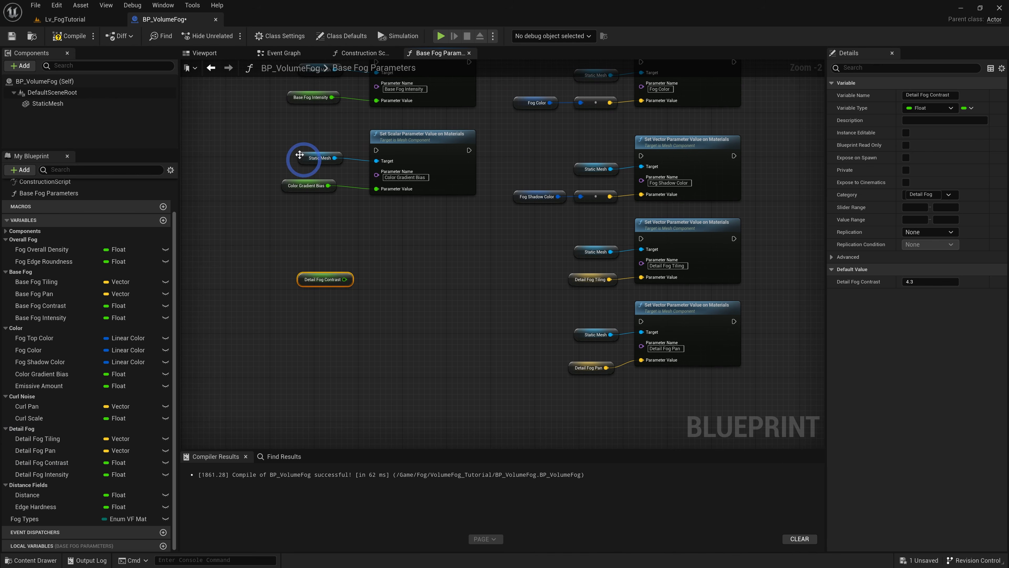
{"action": "left_click_drag", "start_coordinate": [412, 166], "coordinate": [412, 167]}
{"action": "key", "text": "ctrl+d"}
{"action": "left_click_drag", "start_coordinate": [431, 234], "coordinate": [397, 231]}
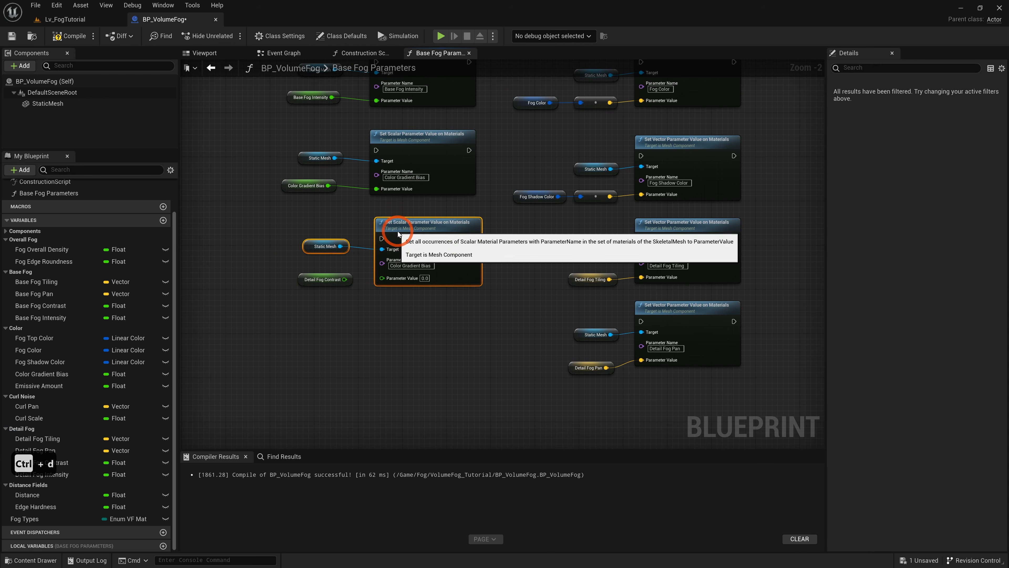
- Set the duplicated scalar node's Parameter Name to Detail Fog Contrast and connect the Detail Fog Contrast getter to its value
{"action": "left_click", "coordinate": [427, 273]}
{"action": "type", "text": "Detail"}
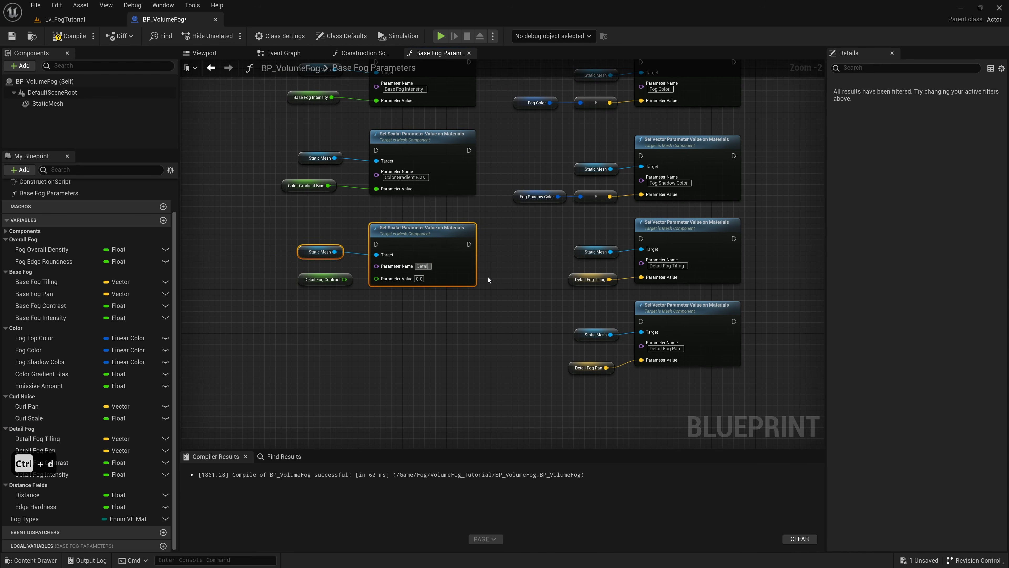
{"action": "type", "text": " Fog Contrast"}
{"action": "key", "text": "Return"}
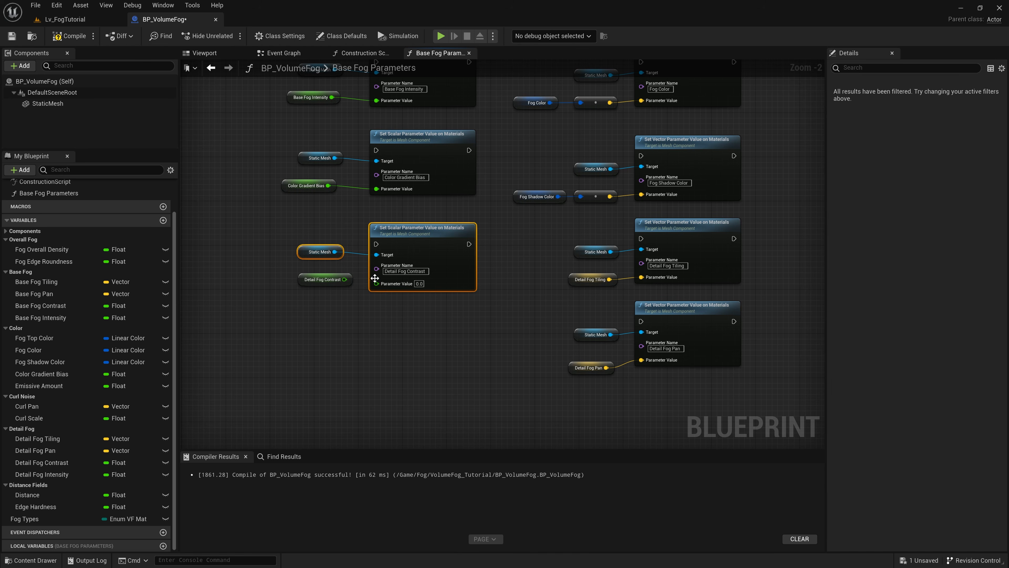
{"action": "left_click_drag", "start_coordinate": [343, 280], "coordinate": [376, 283]}
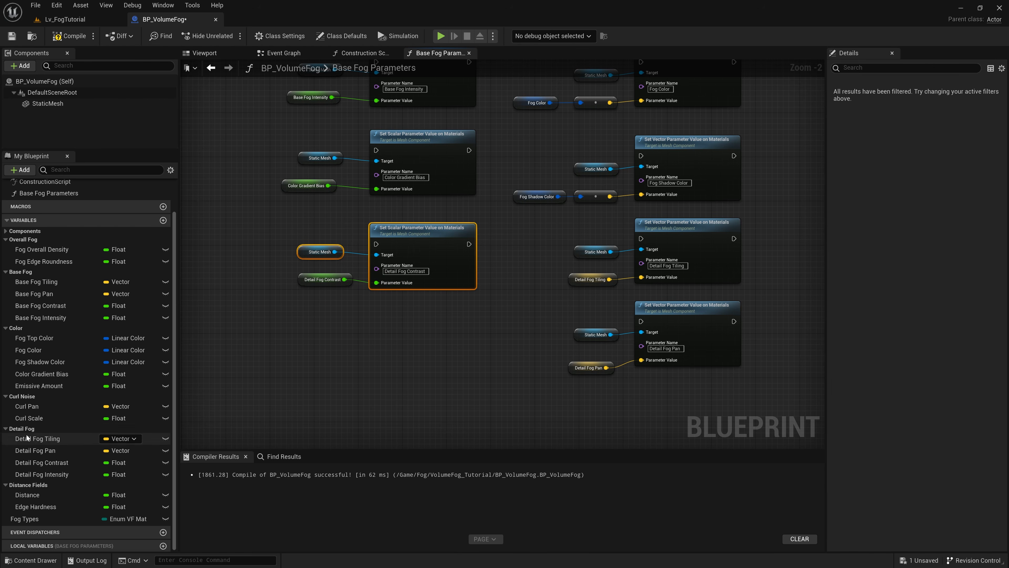
- Below Detail Fog Contrast, duplicate the scalar node with its Static Mesh, set its Parameter Name to Detail Fog Intensity, and feed it a matching getter
{"action": "left_click_drag", "start_coordinate": [42, 474], "coordinate": [292, 368]}
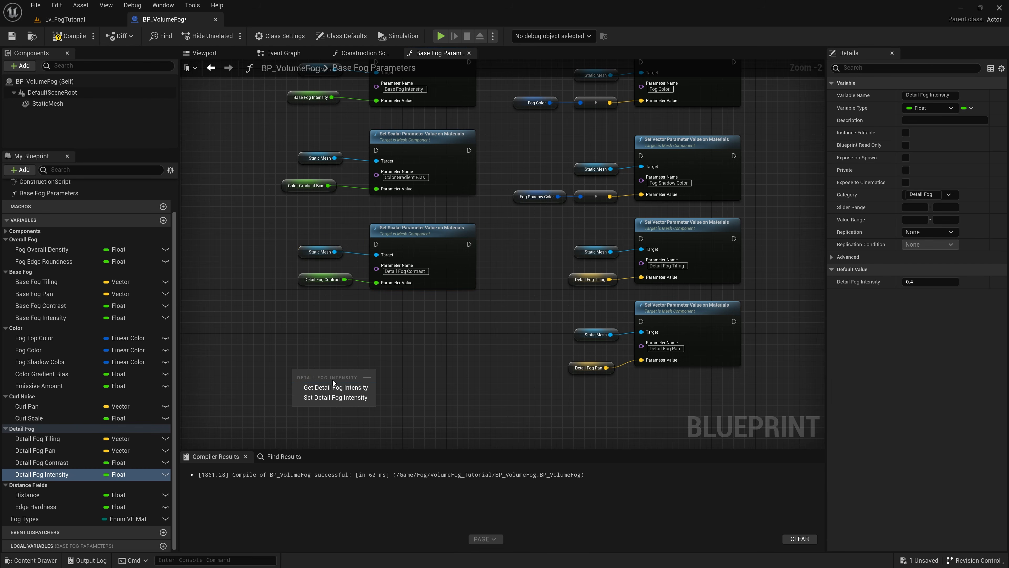
{"action": "left_click", "coordinate": [333, 378]}
{"action": "left_click_drag", "start_coordinate": [315, 228], "coordinate": [358, 266]}
{"action": "key", "text": "ctrl+d"}
{"action": "left_click_drag", "start_coordinate": [448, 326], "coordinate": [412, 329]}
{"action": "left_click_drag", "start_coordinate": [334, 374], "coordinate": [461, 368]}
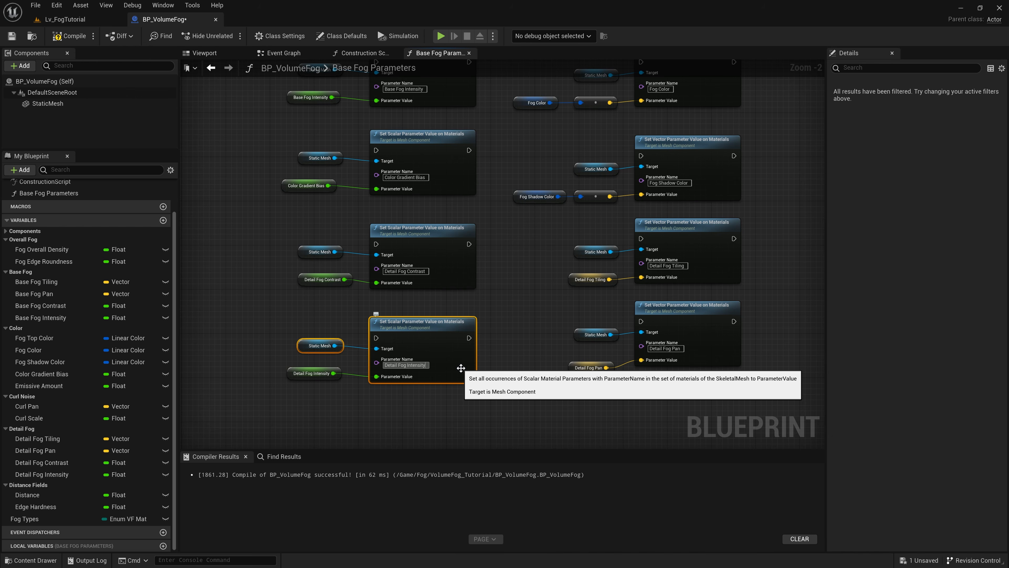
- Add a Distance getter and place a duplicate of the scalar node with its Static Mesh reference below the Detail Fog Intensity node
{"action": "right_click_drag", "start_coordinate": [486, 400], "coordinate": [469, 302]}
{"action": "left_click_drag", "start_coordinate": [27, 495], "coordinate": [278, 356]}
{"action": "left_click", "coordinate": [289, 379]}
{"action": "left_click_drag", "start_coordinate": [325, 207], "coordinate": [355, 333]}
{"action": "key", "text": "ctrl+d"}
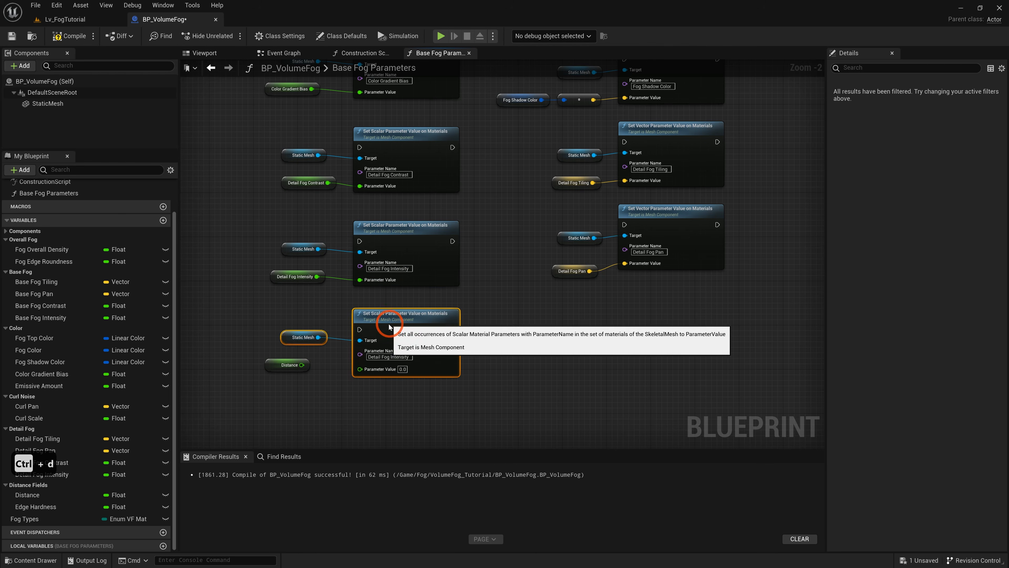
- Position the duplicated scalar node, connect the Distance getter to its value, and set its Parameter Name to Distance
{"action": "left_click_drag", "start_coordinate": [366, 377], "coordinate": [364, 376]}
{"action": "left_click_drag", "start_coordinate": [280, 366], "coordinate": [296, 376]}
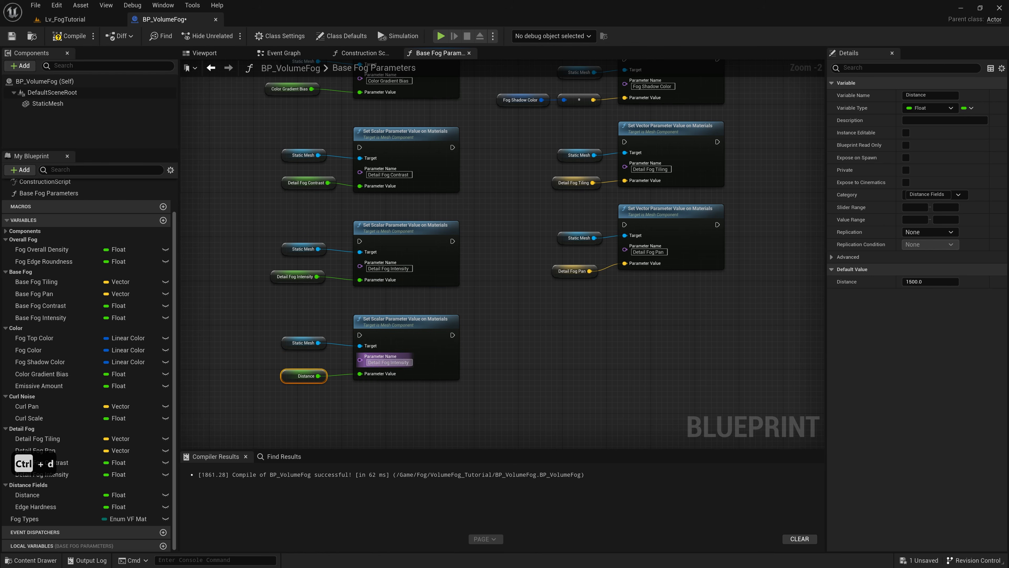
{"action": "left_click_drag", "start_coordinate": [370, 362], "coordinate": [463, 368]}
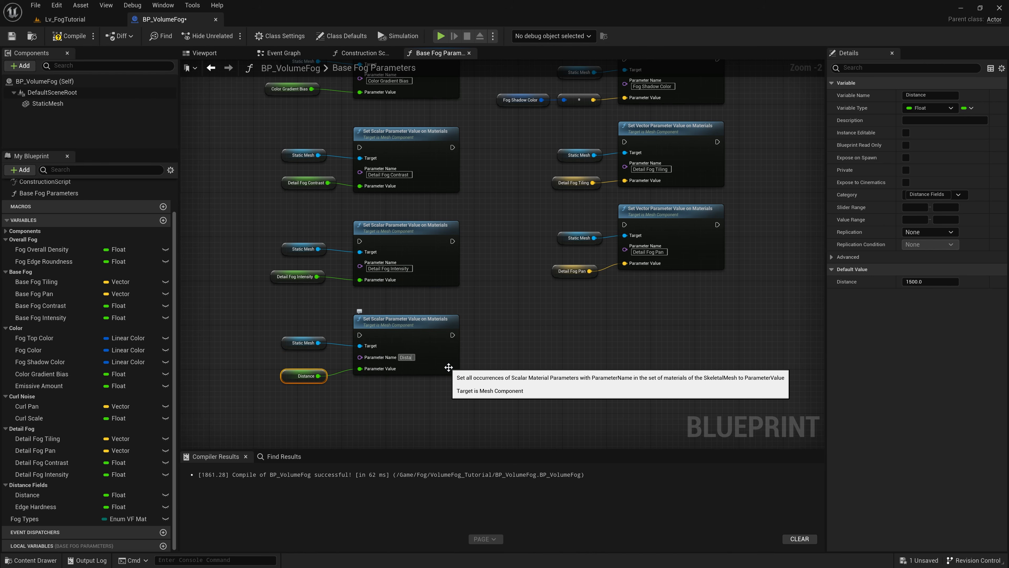
- Add an Edge Hardness getter and place a duplicate of the scalar node with its Static Mesh reference below the Distance node
{"action": "right_click_drag", "start_coordinate": [465, 371], "coordinate": [472, 269]}
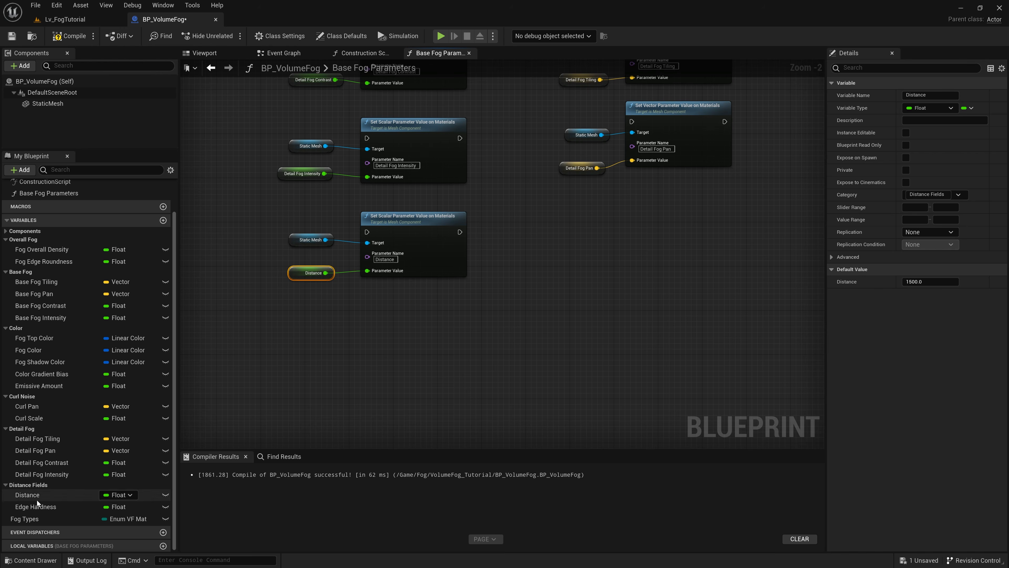
{"action": "left_click_drag", "start_coordinate": [37, 502], "coordinate": [280, 411]}
{"action": "left_click_drag", "start_coordinate": [285, 331], "coordinate": [286, 332]}
{"action": "left_click", "coordinate": [330, 346]}
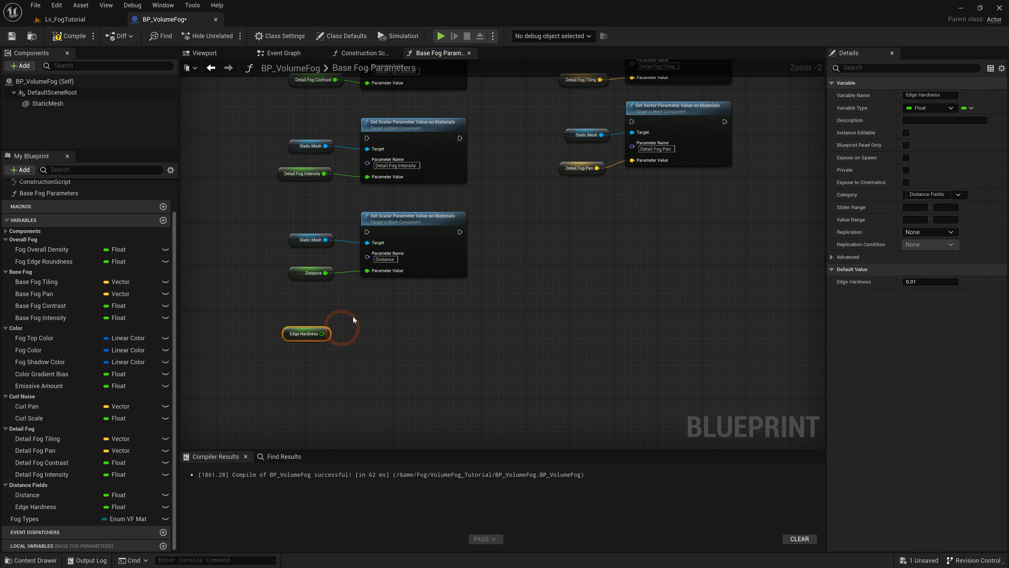
{"action": "key", "text": "ctrl+d"}
{"action": "left_click_drag", "start_coordinate": [425, 330], "coordinate": [385, 330]}
- Connect the Edge Hardness getter to the duplicated node, set its Parameter Name to Edge Hardness, and compile and save the blueprint
{"action": "left_click_drag", "start_coordinate": [292, 336], "coordinate": [369, 353]}
{"action": "type", "text": "Edge Hardness"}
{"action": "left_click", "coordinate": [70, 36]}
{"action": "left_click", "coordinate": [13, 36]}
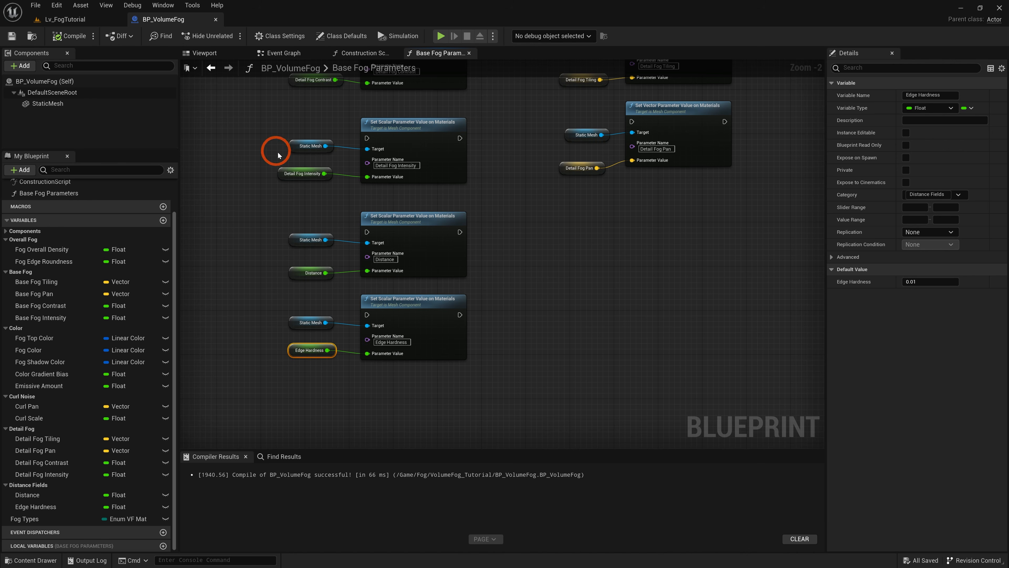
- Chain the execution pins of the scalar parameter nodes from Fog Overall Density through Fog Edge Roundness and Base Fog Contrast to Base Fog Intensity
{"action": "scroll", "coordinate": [290, 154], "scroll_direction": "down", "scroll_amount": 3}
{"action": "right_click_drag", "start_coordinate": [291, 154], "coordinate": [367, 302]}
{"action": "right_click_drag", "start_coordinate": [339, 143], "coordinate": [355, 259]}
{"action": "scroll", "coordinate": [405, 144], "scroll_direction": "up", "scroll_amount": 1}
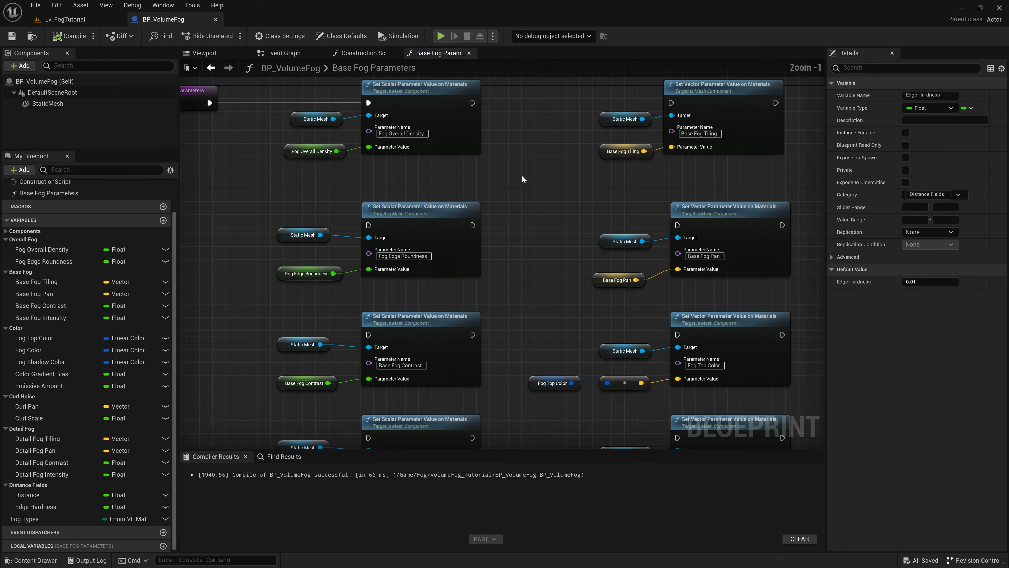
{"action": "scroll", "coordinate": [523, 178], "scroll_direction": "up", "scroll_amount": 2}
{"action": "left_click_drag", "start_coordinate": [527, 129], "coordinate": [434, 234]}
{"action": "right_click_drag", "start_coordinate": [518, 300], "coordinate": [533, 183]}
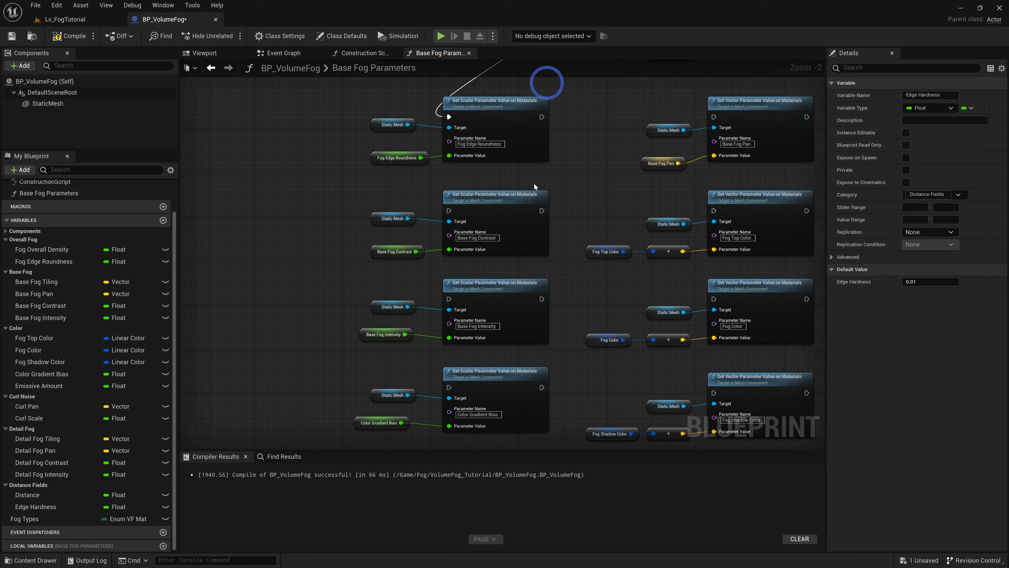
{"action": "left_click_drag", "start_coordinate": [542, 118], "coordinate": [448, 211]}
{"action": "right_click_drag", "start_coordinate": [542, 281], "coordinate": [542, 186]}
{"action": "left_click_drag", "start_coordinate": [542, 115], "coordinate": [448, 204]}
- Continue the scalar nodes' execution chain from Base Fog Intensity through Color Gradient Bias and the Detail Fog nodes down to Edge Hardness
{"action": "right_click_drag", "start_coordinate": [550, 276], "coordinate": [527, 177]}
{"action": "left_click_drag", "start_coordinate": [518, 104], "coordinate": [424, 192]}
{"action": "right_click_drag", "start_coordinate": [542, 343], "coordinate": [542, 247]}
{"action": "left_click_drag", "start_coordinate": [516, 97], "coordinate": [424, 190]}
{"action": "right_click_drag", "start_coordinate": [504, 340], "coordinate": [514, 204]}
{"action": "left_click_drag", "start_coordinate": [526, 147], "coordinate": [438, 241]}
- Link the execution output of the last scalar node to the Base Fog Tiling vector node, routing the wire through a reroute point
{"action": "left_click_drag", "start_coordinate": [526, 325], "coordinate": [693, 192]}
{"action": "double_click", "coordinate": [636, 253]}
{"action": "left_click_drag", "start_coordinate": [636, 253], "coordinate": [611, 194]}
{"action": "right_click_drag", "start_coordinate": [604, 299], "coordinate": [584, 106]}
{"action": "scroll", "coordinate": [584, 106], "scroll_direction": "down", "scroll_amount": 2}
- Chain the execution pins of the vector parameter nodes from Base Fog Tiling down to Detail Fog Pan, and compile and save the blueprint
{"action": "right_click_drag", "start_coordinate": [704, 202], "coordinate": [520, 312]}
{"action": "left_click_drag", "start_coordinate": [526, 145], "coordinate": [465, 216]}
{"action": "left_click_drag", "start_coordinate": [528, 215], "coordinate": [465, 280]}
{"action": "left_click_drag", "start_coordinate": [528, 277], "coordinate": [465, 337]}
{"action": "right_click_drag", "start_coordinate": [547, 381], "coordinate": [550, 257]}
{"action": "left_click_drag", "start_coordinate": [531, 213], "coordinate": [469, 275]}
{"action": "left_click_drag", "start_coordinate": [531, 275], "coordinate": [469, 331]}
{"action": "left_click_drag", "start_coordinate": [531, 330], "coordinate": [469, 385]}
{"action": "left_click", "coordinate": [69, 36]}
{"action": "left_click", "coordinate": [27, 36]}
- Check the execution wiring across the scalar and vector node columns, and compile and save the blueprint
{"action": "left_click", "coordinate": [242, 135]}
{"action": "scroll", "coordinate": [278, 346], "scroll_direction": "up", "scroll_amount": 3}
{"action": "right_click_drag", "start_coordinate": [278, 346], "coordinate": [375, 272]}
{"action": "right_click_drag", "start_coordinate": [374, 408], "coordinate": [360, 329]}
{"action": "right_click_drag", "start_coordinate": [668, 302], "coordinate": [567, 407]}
{"action": "right_click_drag", "start_coordinate": [634, 204], "coordinate": [566, 287]}
{"action": "right_click_drag", "start_coordinate": [629, 131], "coordinate": [634, 240]}
{"action": "right_click_drag", "start_coordinate": [634, 113], "coordinate": [635, 192]}
{"action": "right_click_drag", "start_coordinate": [650, 87], "coordinate": [647, 197]}
{"action": "right_click_drag", "start_coordinate": [642, 80], "coordinate": [643, 172]}
{"action": "left_click", "coordinate": [188, 69]}
{"action": "left_click", "coordinate": [81, 35]}
{"action": "left_click", "coordinate": [22, 36]}
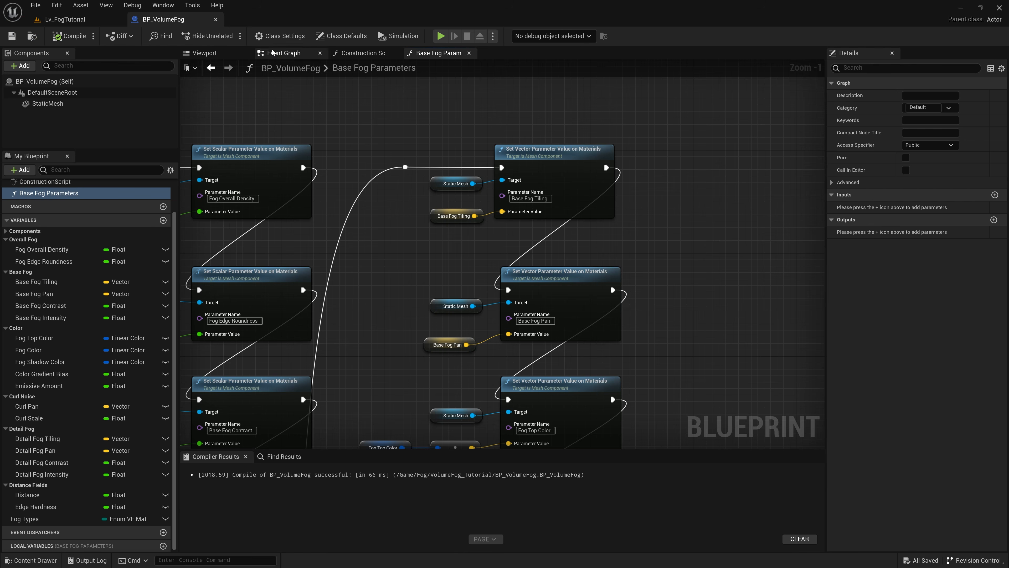
- In the Construction Script, add a Base Fog Parameters call and connect it after the M_VF01_Base Set Material node
{"action": "left_click", "coordinate": [366, 53]}
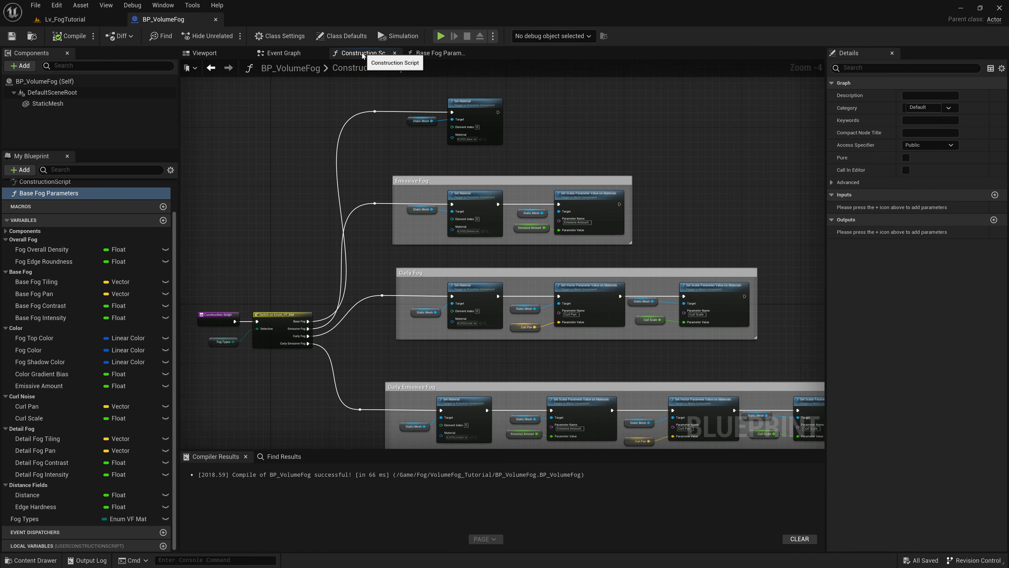
{"action": "scroll", "coordinate": [564, 117], "scroll_direction": "up", "scroll_amount": 4}
{"action": "right_click_drag", "start_coordinate": [488, 185], "coordinate": [531, 249]}
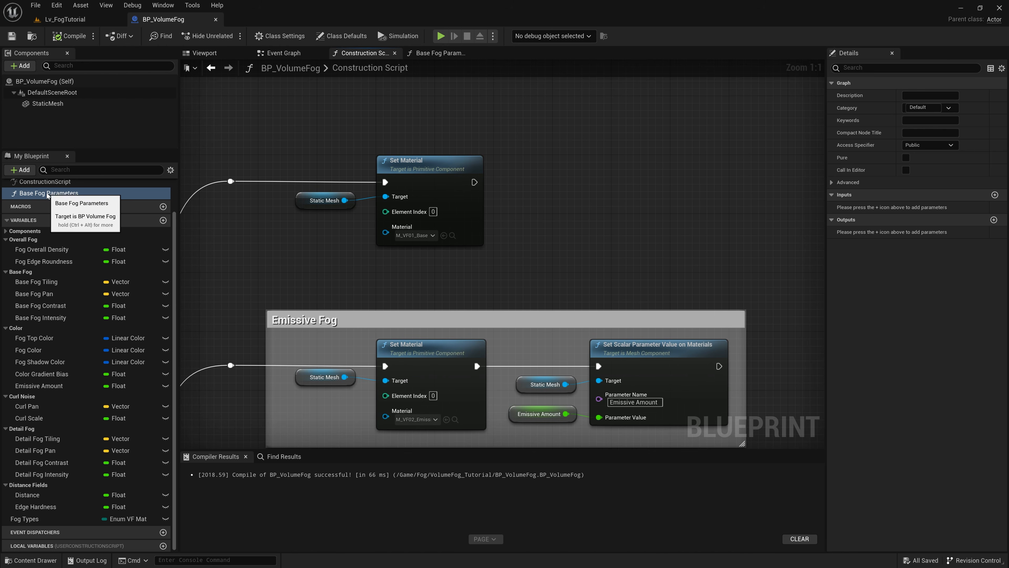
{"action": "left_click_drag", "start_coordinate": [49, 193], "coordinate": [576, 167]}
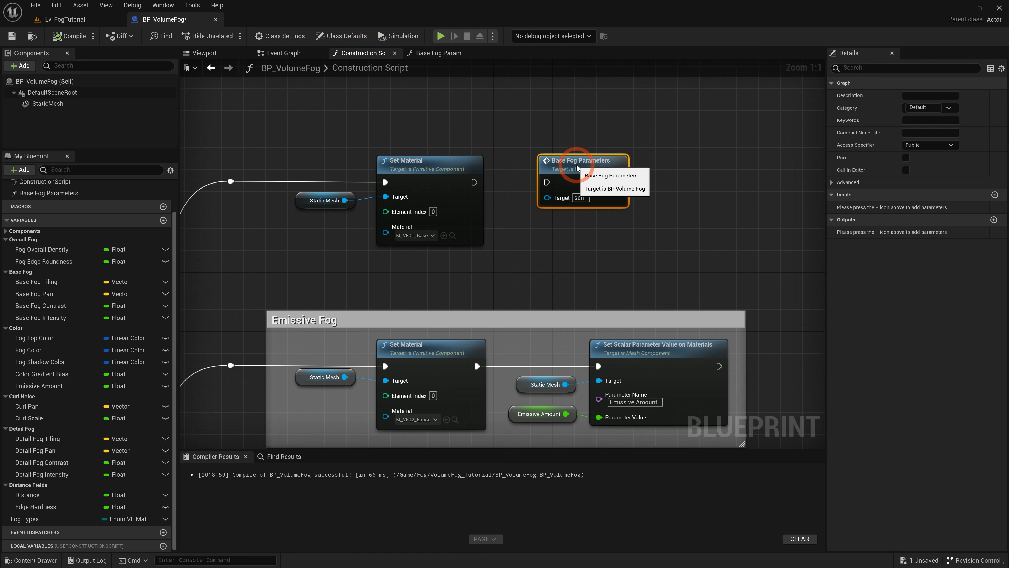
{"action": "left_click_drag", "start_coordinate": [475, 183], "coordinate": [476, 185]}
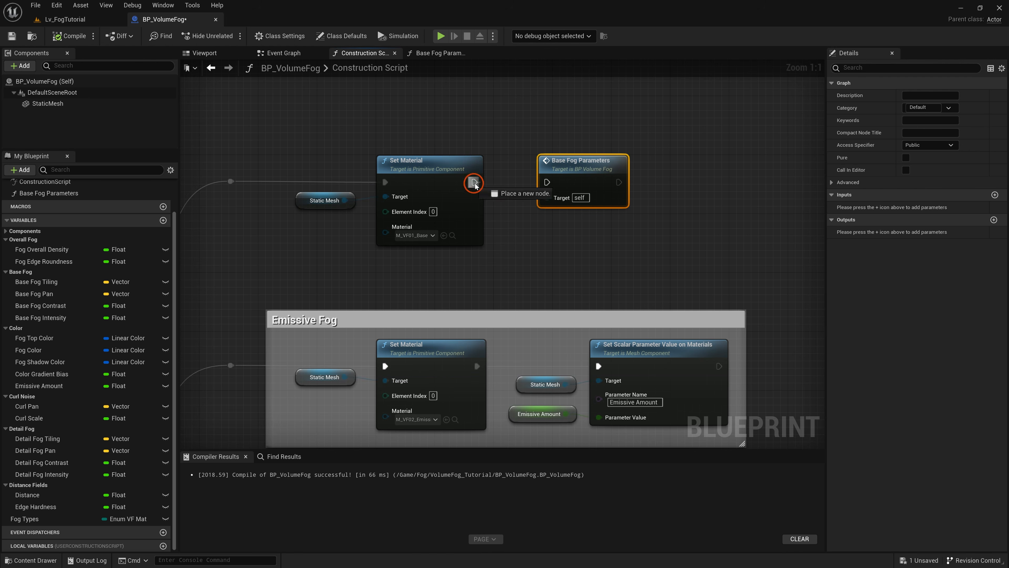
{"action": "left_click_drag", "start_coordinate": [549, 183], "coordinate": [549, 182]}
- Wrap the base Set Material node, its Static Mesh and the Base Fog Parameters call in a comment titled Base Fog
{"action": "scroll", "coordinate": [596, 219], "scroll_direction": "down", "scroll_amount": 1}
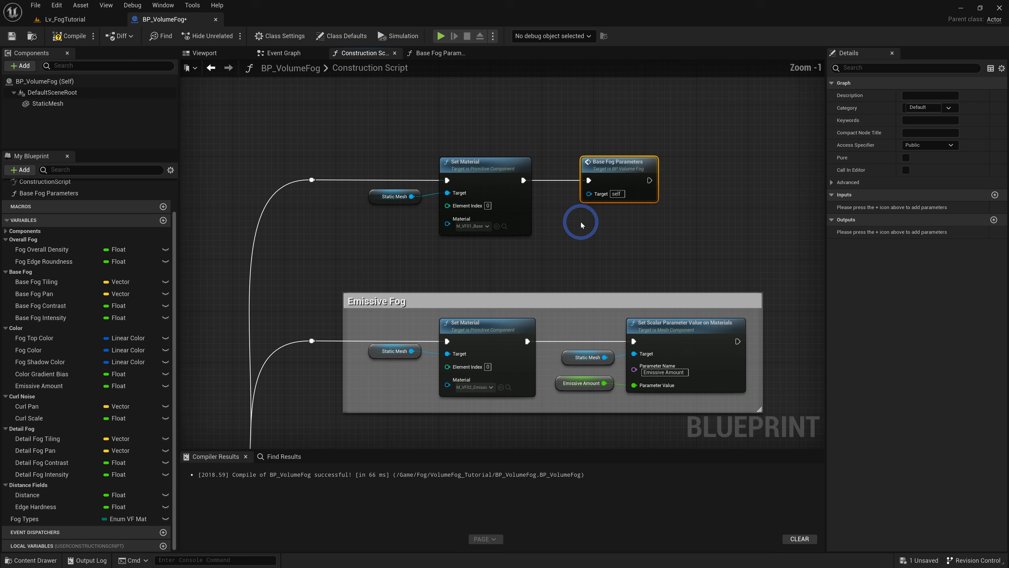
{"action": "left_click_drag", "start_coordinate": [323, 145], "coordinate": [611, 244]}
{"action": "left_click_drag", "start_coordinate": [712, 262], "coordinate": [712, 261]}
{"action": "key", "text": "c"}
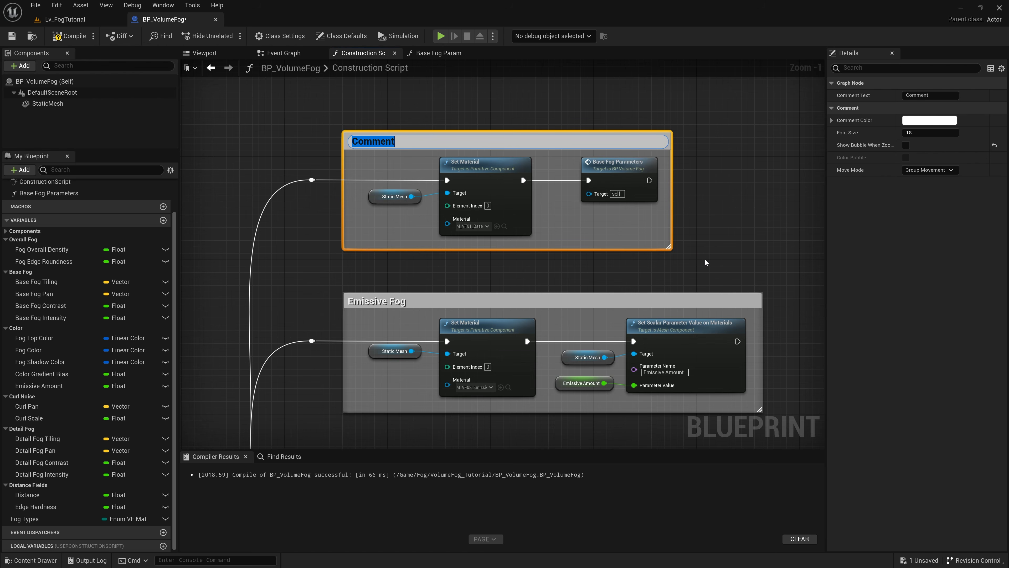
{"action": "type", "text": "Base Fog"}
{"action": "key", "text": "Return"}
- Widen the Emissive Fog comment and add a Base Fog Parameters call after its Emissive Amount node
{"action": "right_click_drag", "start_coordinate": [706, 263], "coordinate": [592, 182]}
{"action": "scroll", "coordinate": [623, 258], "scroll_direction": "down", "scroll_amount": 1}
{"action": "right_click_drag", "start_coordinate": [674, 260], "coordinate": [529, 235]}
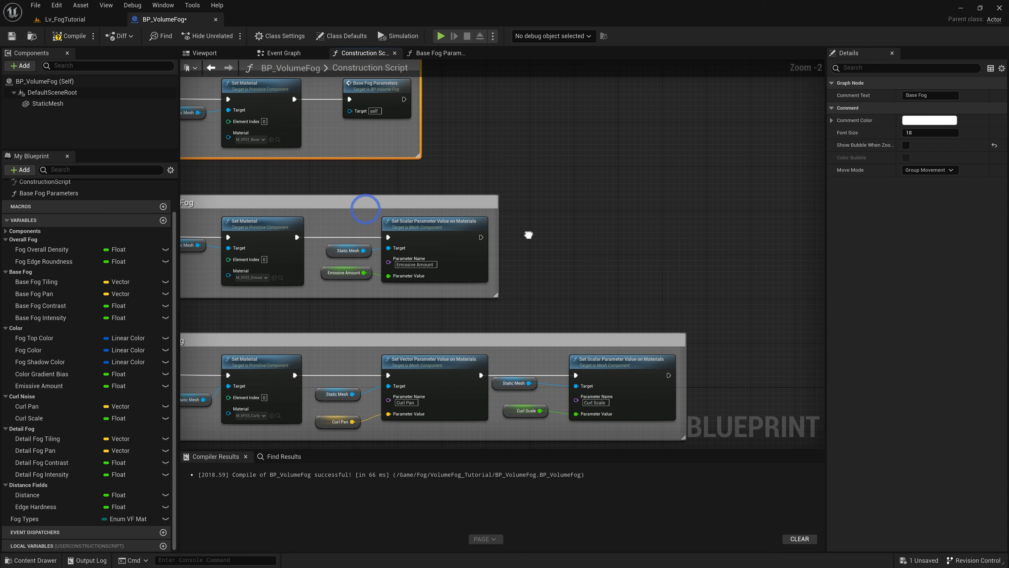
{"action": "left_click_drag", "start_coordinate": [498, 265], "coordinate": [739, 272]}
{"action": "left_click_drag", "start_coordinate": [67, 197], "coordinate": [552, 237]}
{"action": "left_click", "coordinate": [555, 229]}
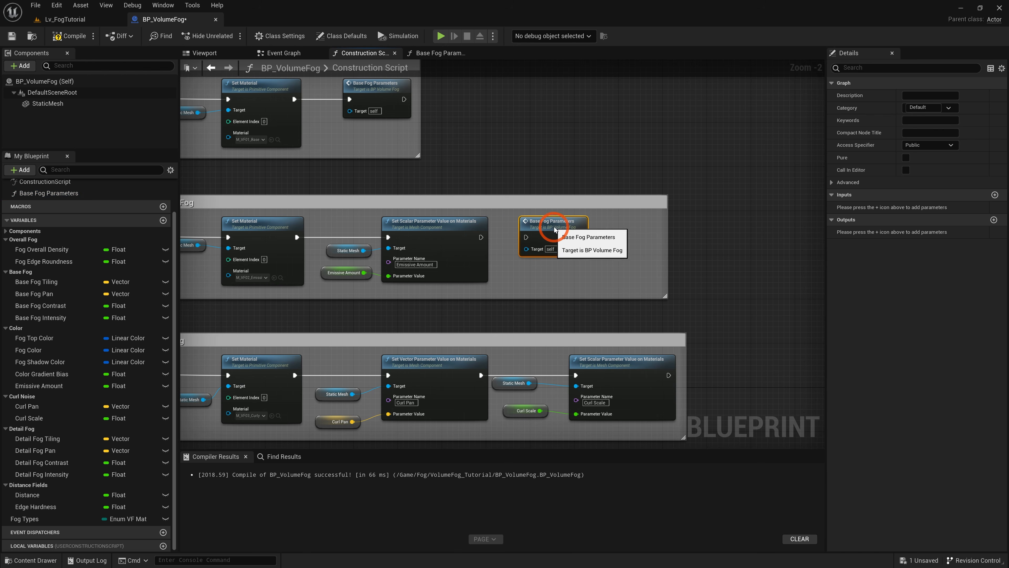
{"action": "left_click_drag", "start_coordinate": [481, 237], "coordinate": [526, 237]}
- Widen the Curly Fog comment and add a Base Fog Parameters call connected after its Curl Scale node
{"action": "right_click_drag", "start_coordinate": [712, 335], "coordinate": [507, 238]}
{"action": "left_click", "coordinate": [479, 265]}
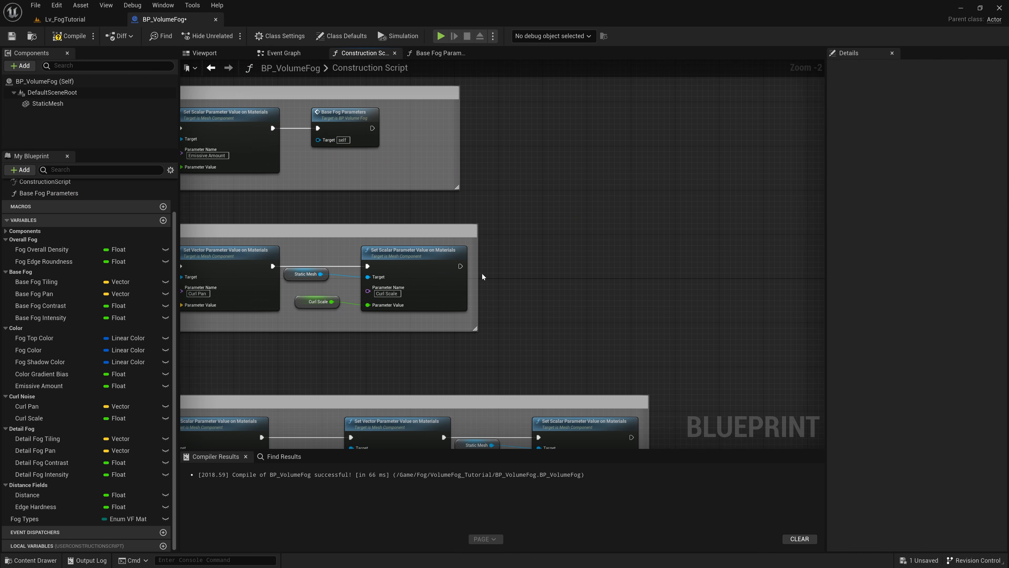
{"action": "left_click_drag", "start_coordinate": [479, 277], "coordinate": [690, 284]}
{"action": "left_click_drag", "start_coordinate": [70, 193], "coordinate": [516, 257]}
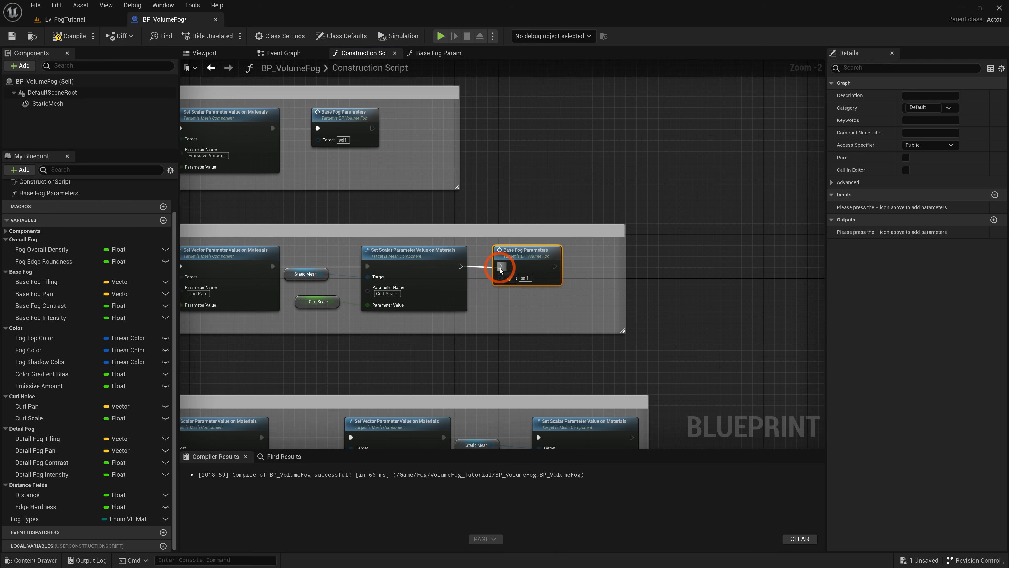
- Extend the Curly Emissive Fog comment, connect a Base Fog Parameters call after its Curl Scale node, and compile and save the blueprint
{"action": "right_click_drag", "start_coordinate": [501, 270], "coordinate": [374, 139]}
{"action": "left_click_drag", "start_coordinate": [521, 281], "coordinate": [776, 292]}
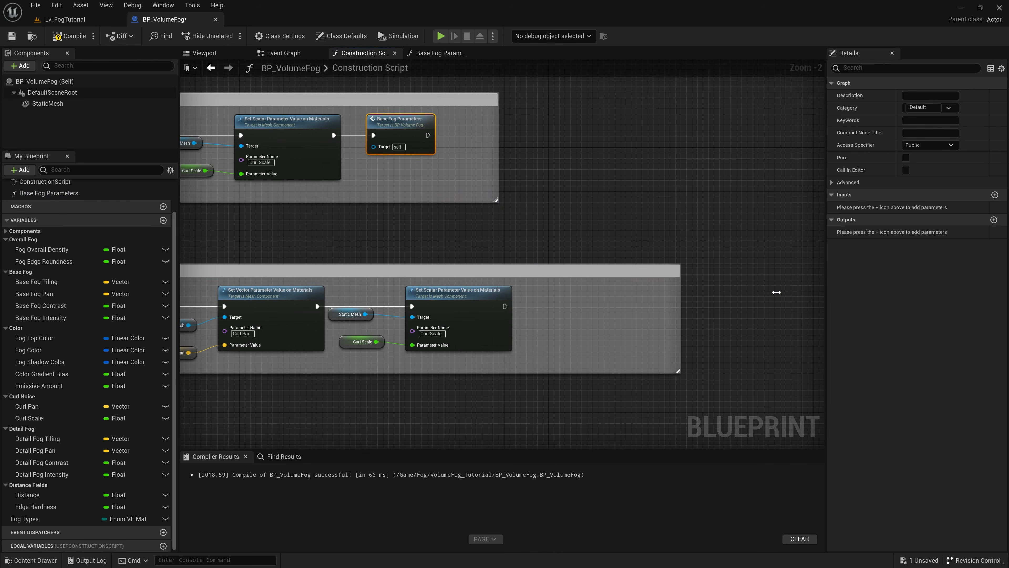
{"action": "left_click_drag", "start_coordinate": [49, 193], "coordinate": [562, 288]}
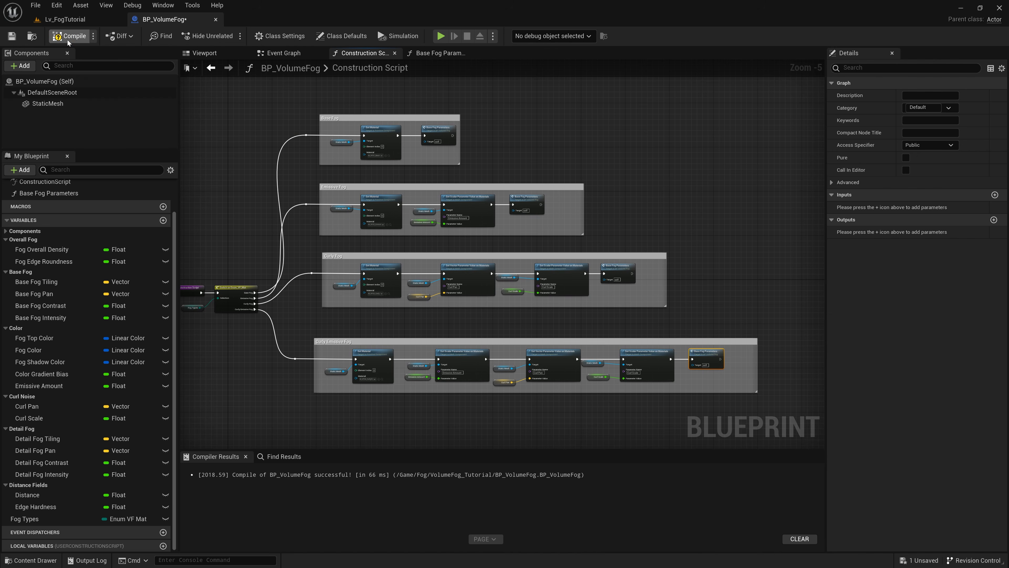
{"action": "left_click", "coordinate": [67, 40]}
{"action": "left_click", "coordinate": [11, 36]}
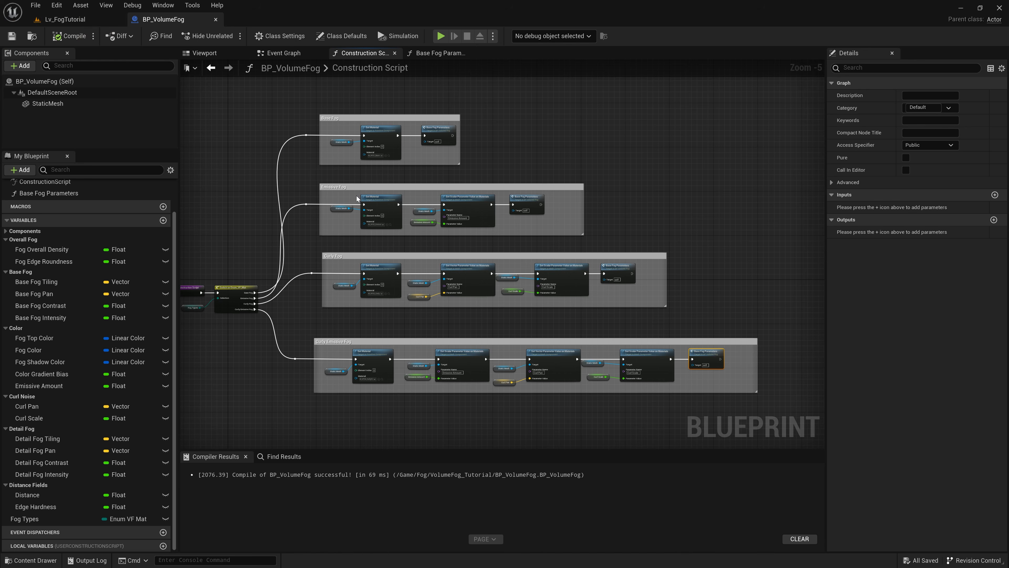
- Switch to the Lv_FogTutorial level and delete the old Cube fog volume
{"action": "left_click", "coordinate": [96, 22]}
{"action": "right_click_drag", "start_coordinate": [358, 290], "coordinate": [354, 303]}
{"action": "key", "text": "ctrl+l"}
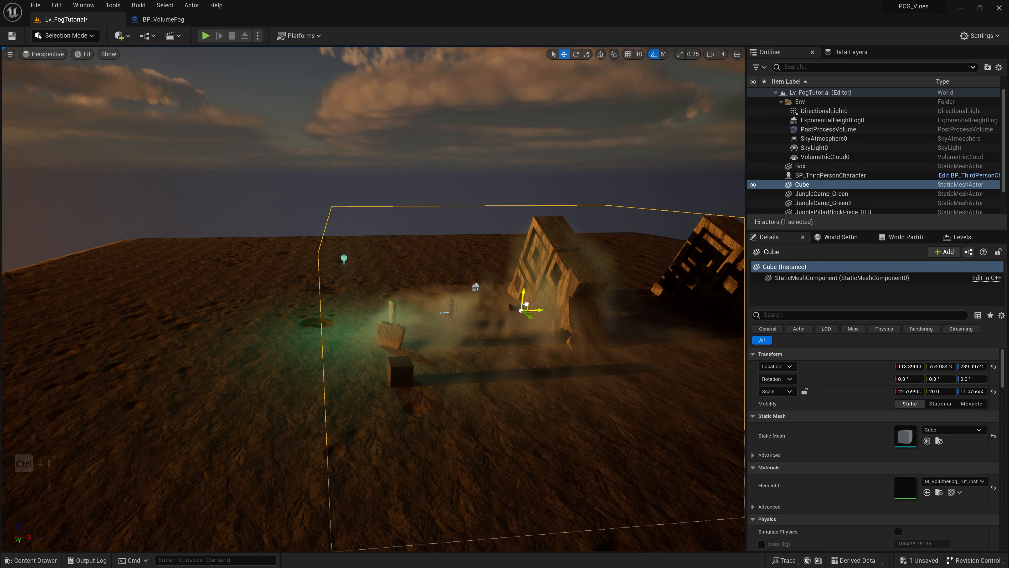
{"action": "left_click_drag", "start_coordinate": [526, 305], "coordinate": [449, 293]}
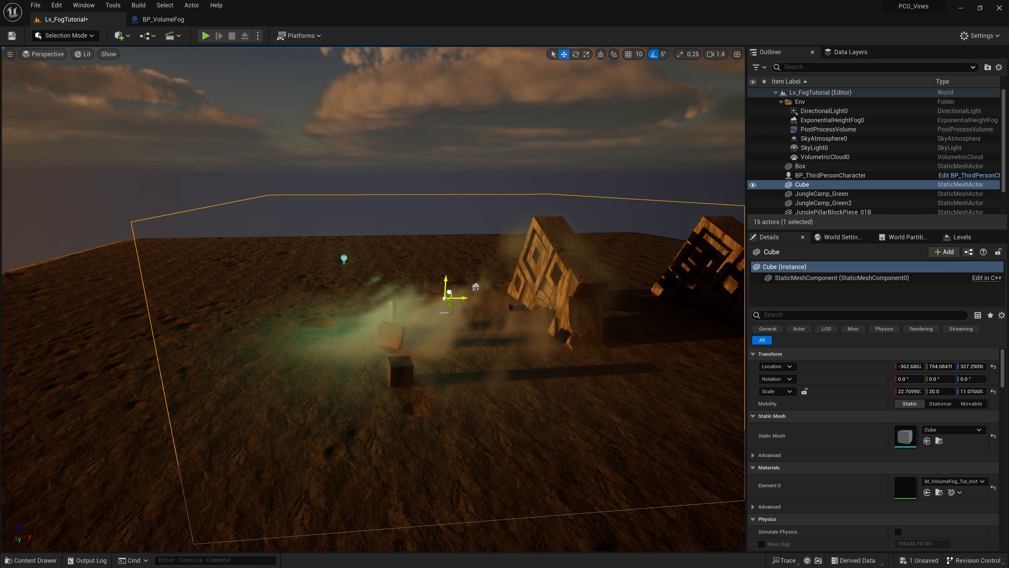
{"action": "key", "text": "Delete"}
- Place BP_VolumeFog from the VolumeFog_Tutorial folder in the level and position it around the ruins at about X -189, Y 657, Z -172
{"action": "mouse_move", "coordinate": [446, 295]}
{"action": "right_mouse_down"}
{"action": "mouse_move", "coordinate": [497, 304]}
{"action": "mouse_move", "coordinate": [446, 298]}
{"action": "right_mouse_up"}
{"action": "key", "text": "ctrl+space"}
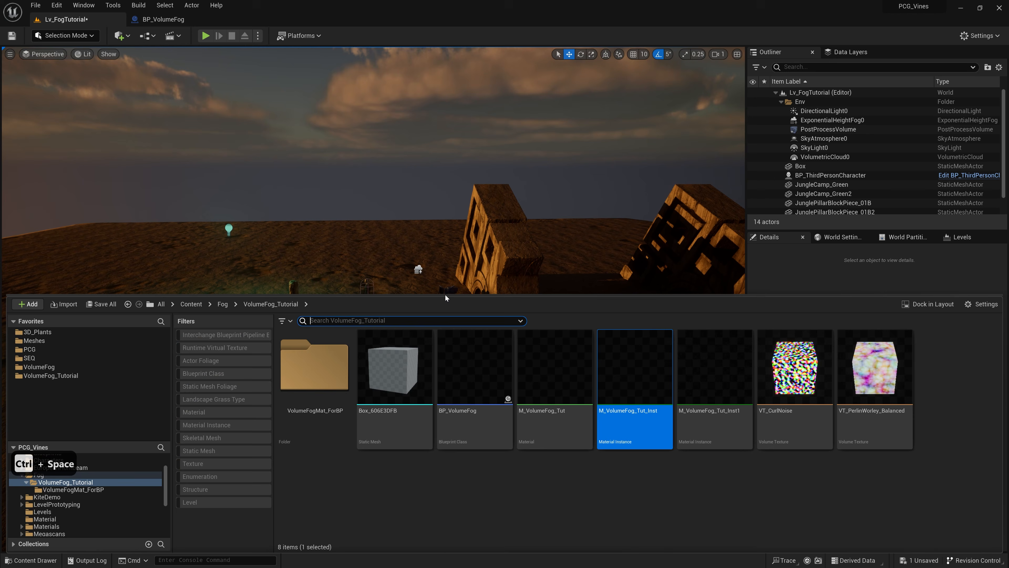
{"action": "left_click", "coordinate": [473, 386]}
{"action": "left_click_drag", "start_coordinate": [454, 383], "coordinate": [409, 329]}
{"action": "key", "text": "a"}
{"action": "key", "text": "s"}
{"action": "right_click_drag", "start_coordinate": [411, 318], "coordinate": [492, 348]}
{"action": "scroll", "coordinate": [475, 349], "scroll_direction": "up", "scroll_amount": 1}
{"action": "mouse_move", "coordinate": [428, 315]}
{"action": "left_mouse_down"}
{"action": "mouse_move", "coordinate": [403, 311]}
{"action": "mouse_move", "coordinate": [415, 311]}
{"action": "left_mouse_up"}
{"action": "key", "text": "d"}
{"action": "right_click_drag", "start_coordinate": [430, 279], "coordinate": [292, 302]}
{"action": "left_click_drag", "start_coordinate": [400, 278], "coordinate": [381, 332]}
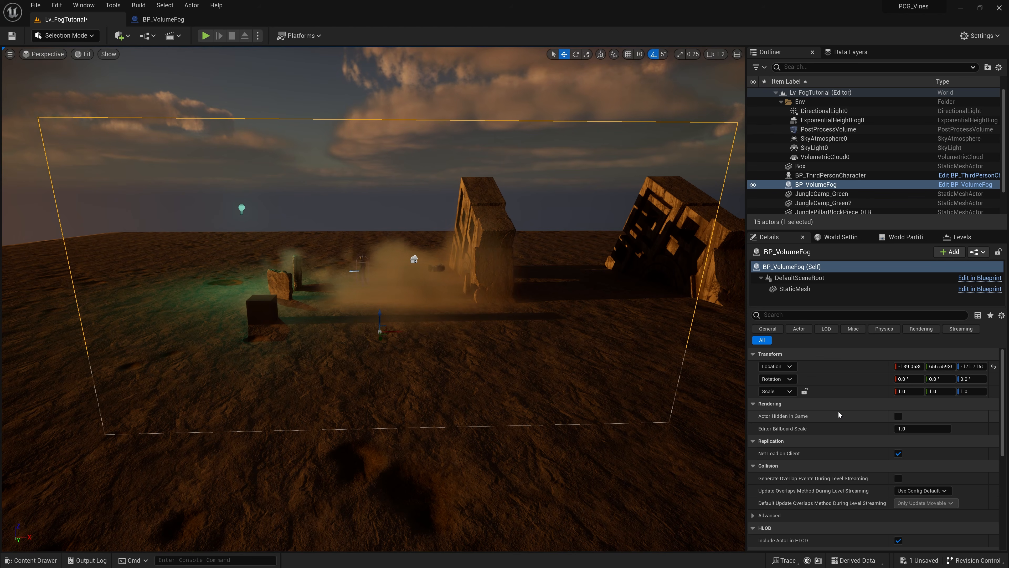
- Look through the placed BP_VolumeFog actor's properties and open its blueprint for editing
{"action": "scroll", "coordinate": [840, 415], "scroll_direction": "down", "scroll_amount": 5}
{"action": "scroll", "coordinate": [842, 416], "scroll_direction": "up", "scroll_amount": 5}
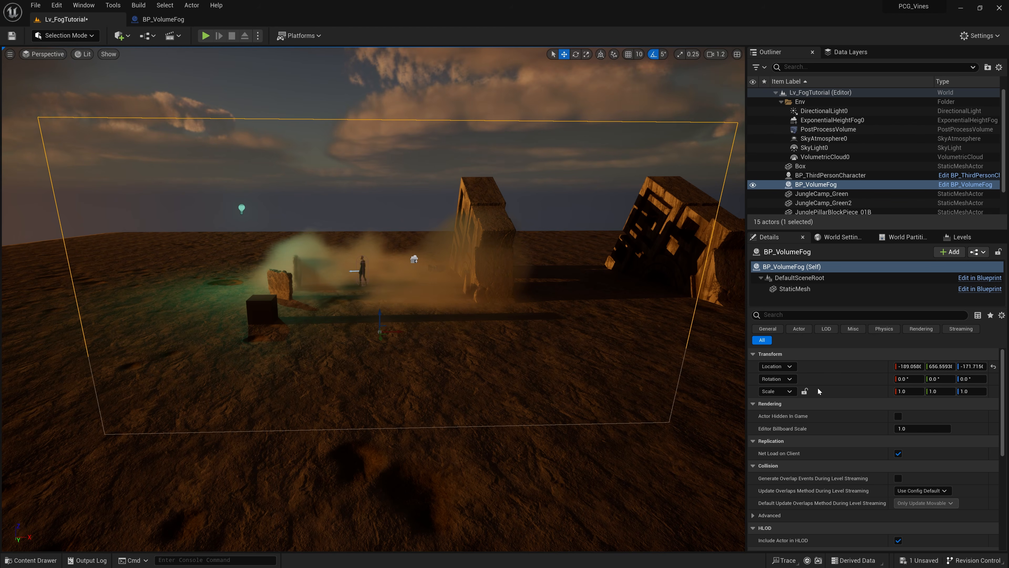
{"action": "mouse_move", "coordinate": [331, 340]}
{"action": "right_mouse_down"}
{"action": "mouse_move", "coordinate": [423, 331]}
{"action": "mouse_move", "coordinate": [334, 331]}
{"action": "right_mouse_up"}
{"action": "key", "text": "ctrl+space"}
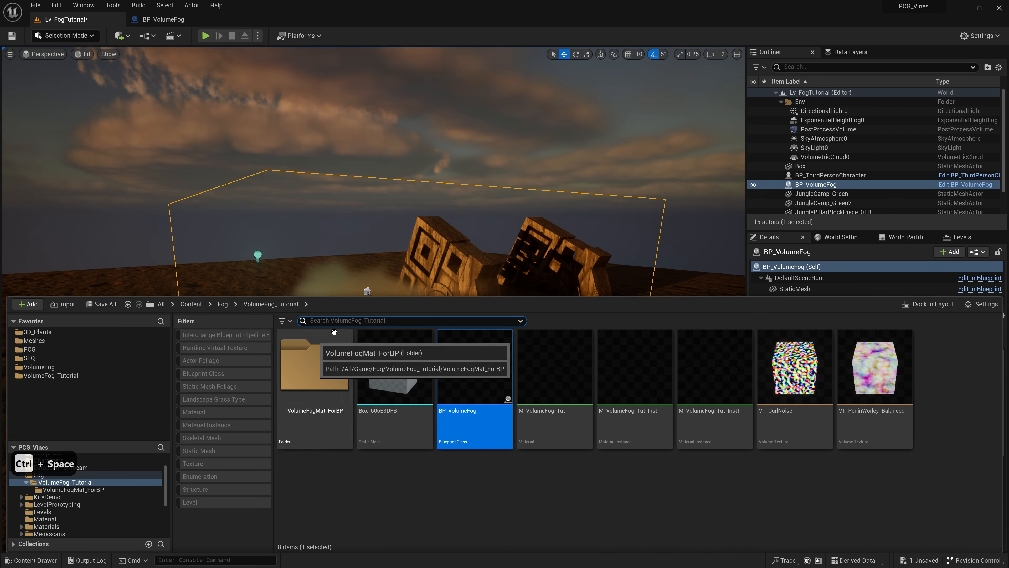
{"action": "double_click", "coordinate": [467, 381]}
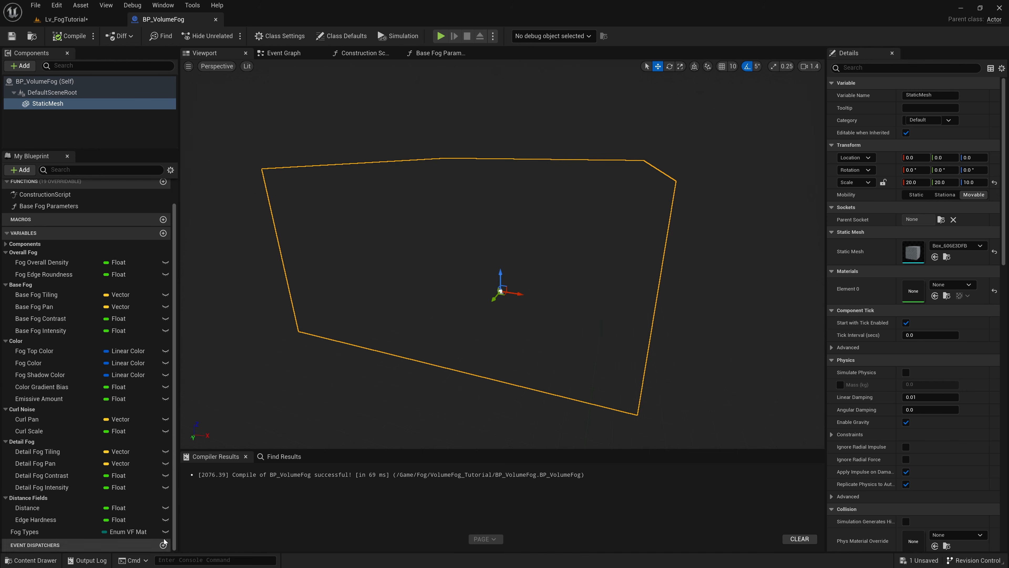
- Make all variables in the Overall Fog and Base Fog categories public and instance editable
{"action": "left_click", "coordinate": [166, 263]}
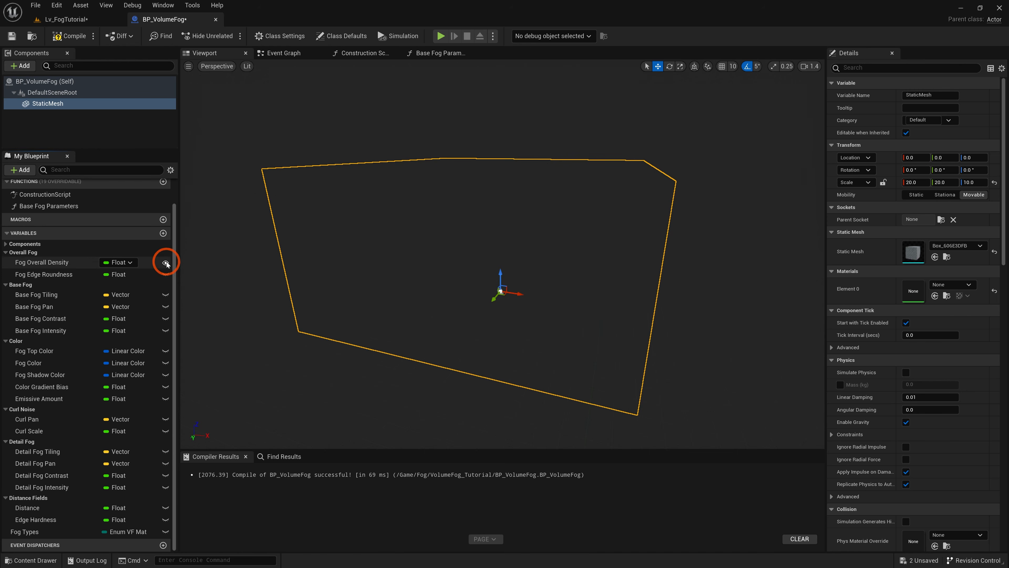
{"action": "left_click", "coordinate": [166, 274]}
{"action": "left_click", "coordinate": [165, 295]}
{"action": "left_click", "coordinate": [165, 307]}
{"action": "left_click", "coordinate": [165, 318]}
{"action": "left_click", "coordinate": [165, 330]}
- Make Fog Top Color, Fog Color, Fog Shadow Color, Color Gradient Bias and Emissive Amount public
{"action": "left_click", "coordinate": [165, 351]}
{"action": "left_click", "coordinate": [166, 363]}
{"action": "left_click", "coordinate": [165, 375]}
{"action": "left_click", "coordinate": [166, 387]}
{"action": "left_click", "coordinate": [165, 399]}
- Make the Curl Noise, Detail Fog and Distance Fields variables and Fog Types public, and compile and save the blueprint
{"action": "left_click", "coordinate": [165, 420]}
{"action": "left_click", "coordinate": [165, 431]}
{"action": "left_click", "coordinate": [165, 452]}
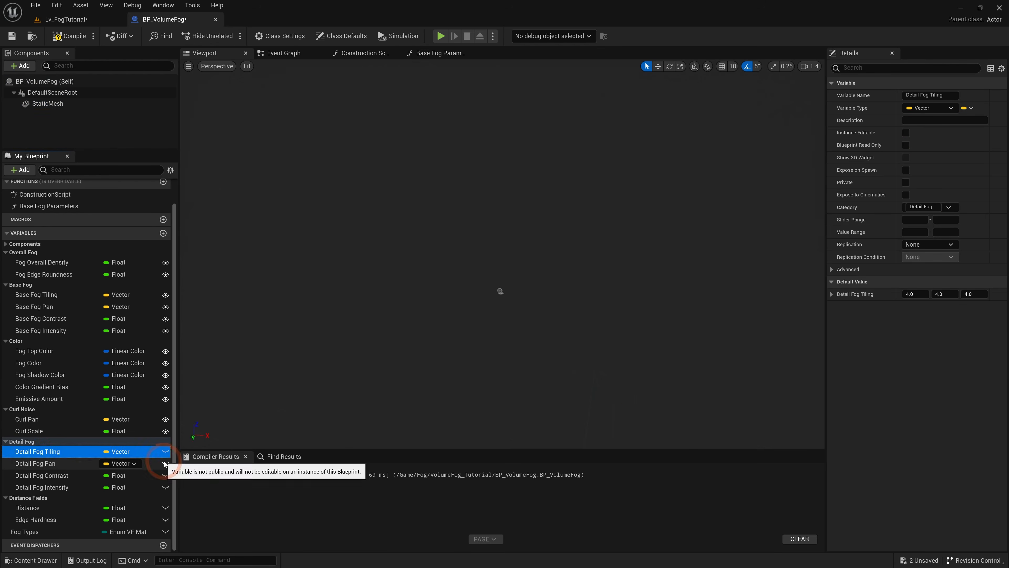
{"action": "left_click", "coordinate": [64, 35]}
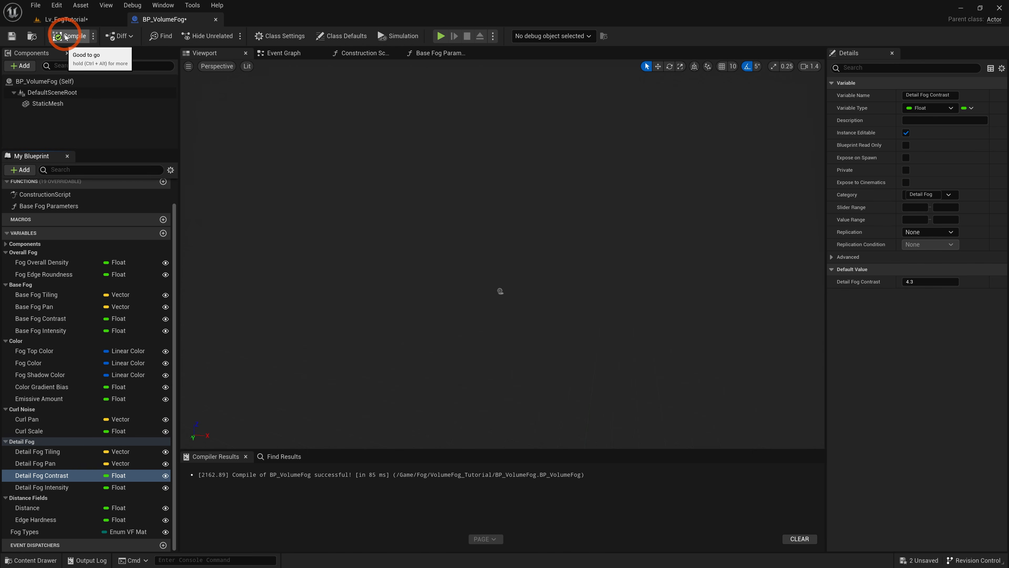
{"action": "left_click", "coordinate": [13, 35]}
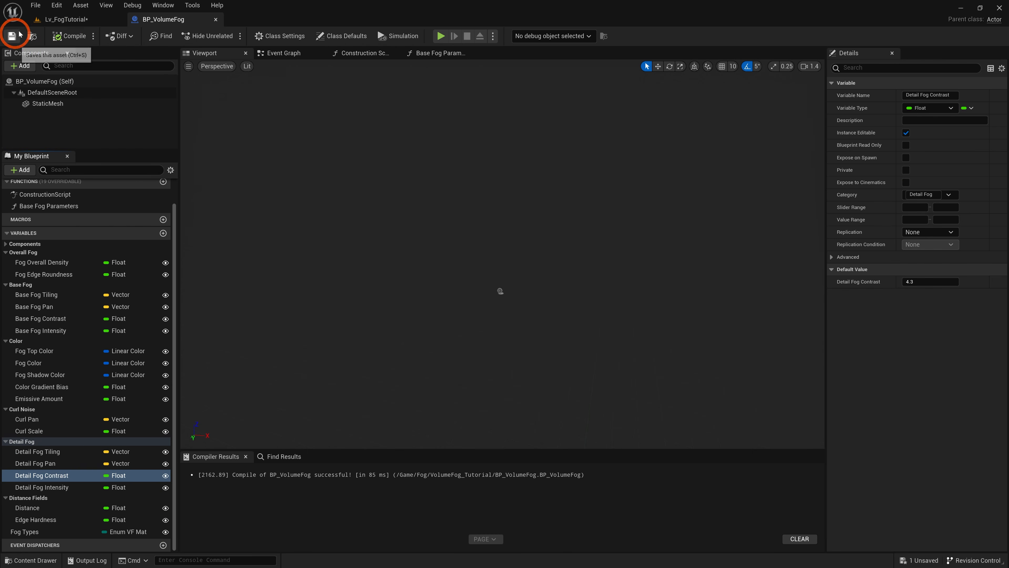
- In the Lv_FogTutorial level, set the placed fog's Fog Types to Emissive Fog and its Emissive Amount to about 0.388
{"action": "left_click", "coordinate": [76, 23]}
{"action": "right_click_drag", "start_coordinate": [198, 55], "coordinate": [167, 54]}
{"action": "mouse_move", "coordinate": [432, 339]}
{"action": "left_mouse_down"}
{"action": "mouse_move", "coordinate": [432, 321]}
{"action": "mouse_move", "coordinate": [433, 347]}
{"action": "left_mouse_up"}
{"action": "scroll", "coordinate": [893, 421], "scroll_direction": "down", "scroll_amount": 1}
{"action": "scroll", "coordinate": [893, 421], "scroll_direction": "down", "scroll_amount": 1}
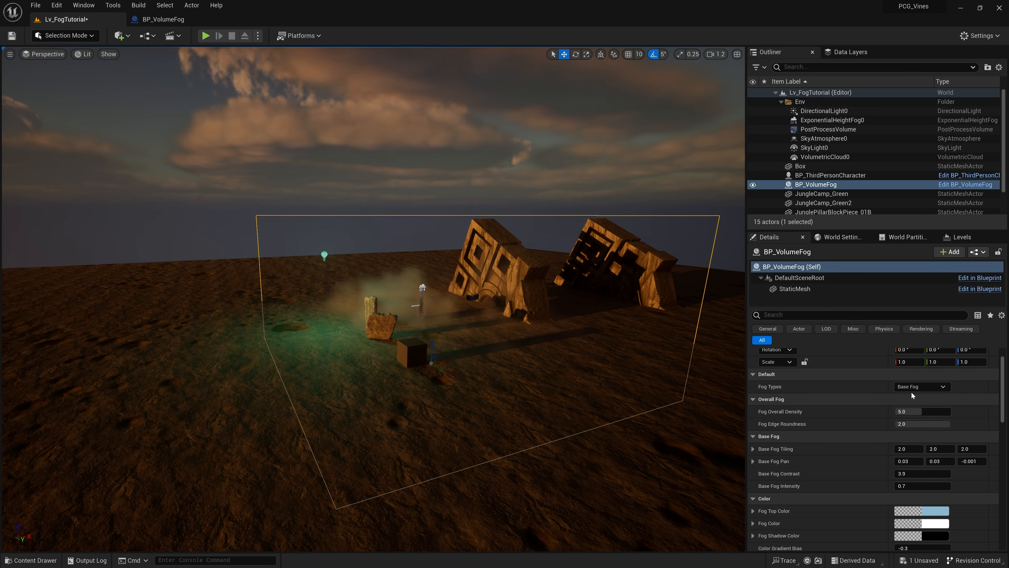
{"action": "left_click", "coordinate": [926, 387]}
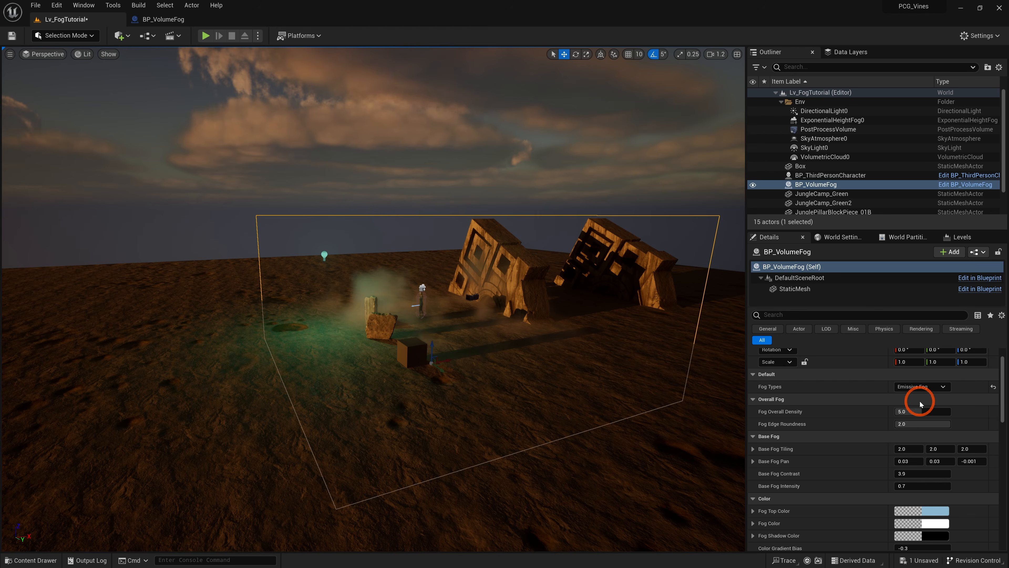
{"action": "mouse_move", "coordinate": [565, 321]}
{"action": "right_mouse_down"}
{"action": "mouse_move", "coordinate": [544, 317]}
{"action": "mouse_move", "coordinate": [556, 318]}
{"action": "right_mouse_up"}
{"action": "scroll", "coordinate": [800, 392], "scroll_direction": "down", "scroll_amount": 5}
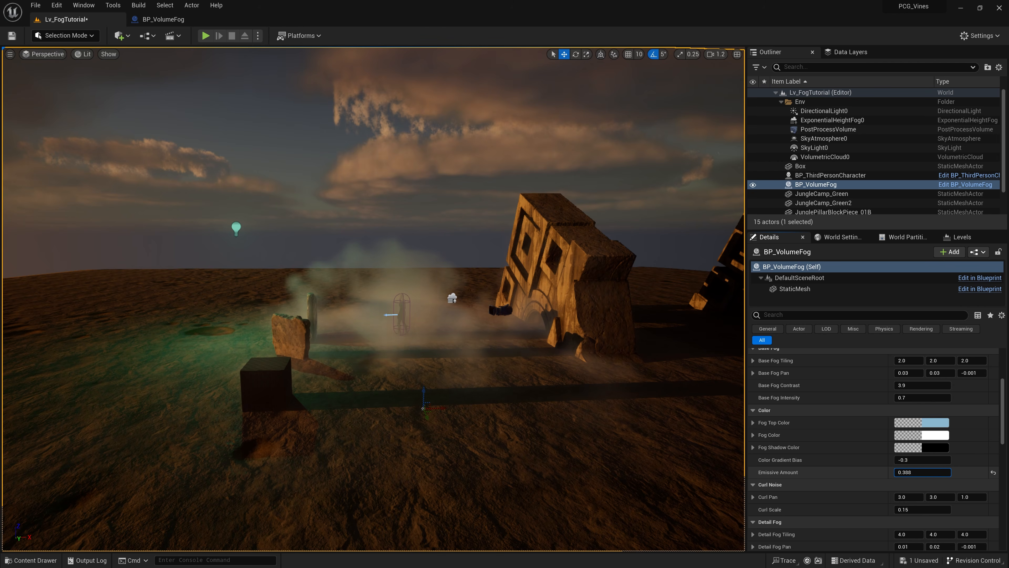
- Set the placed volume fog's Emissive Amount to 0.74
{"action": "key", "text": "s"}
{"action": "key", "text": "a"}
{"action": "right_click_drag", "start_coordinate": [572, 357], "coordinate": [565, 355]}
{"action": "key", "text": "d"}
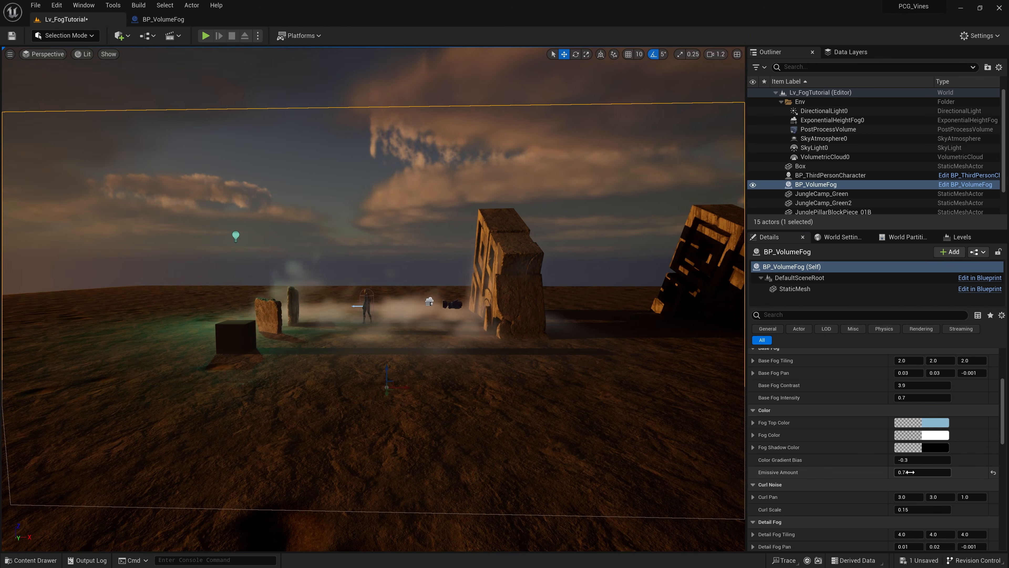
{"action": "left_click_drag", "start_coordinate": [907, 472], "coordinate": [1008, 477]}
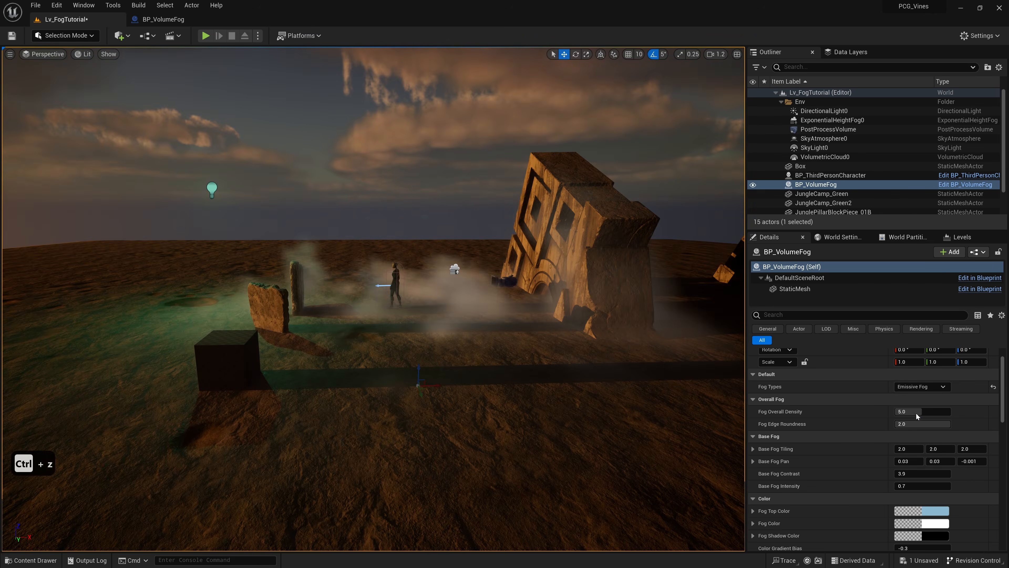
- Set the placed fog's Base Fog Tiling to 3.0 on all axes, and try -0.1 for Base Fog Pan Z before restoring -0.001
{"action": "left_click", "coordinate": [922, 387]}
{"action": "left_click", "coordinate": [922, 419]}
{"action": "scroll", "coordinate": [922, 392], "scroll_direction": "down", "scroll_amount": 3}
{"action": "left_click", "coordinate": [973, 402]}
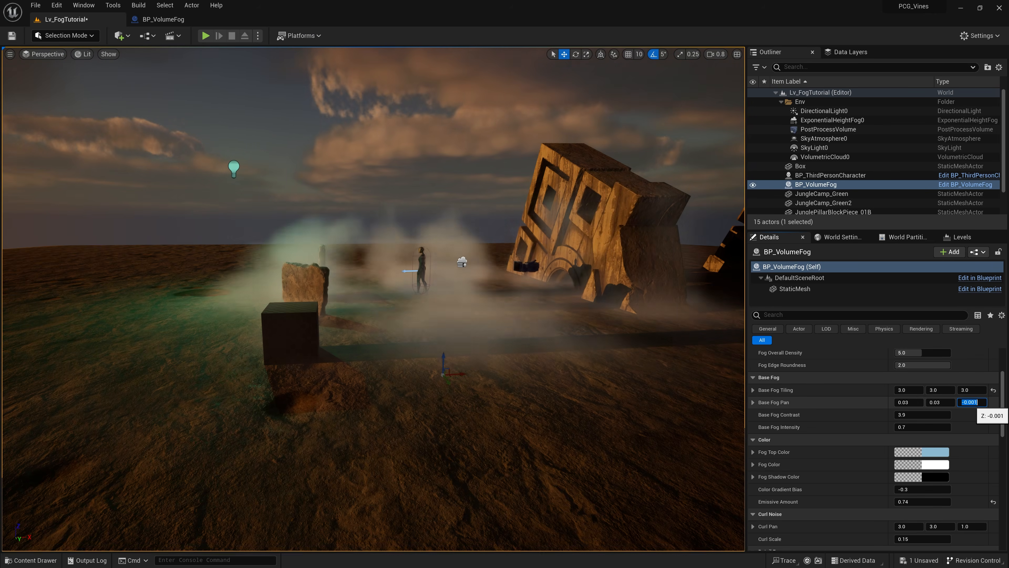
{"action": "type", "text": "-0.1"}
{"action": "key", "text": "Return"}
{"action": "type", "text": "-0.001"}
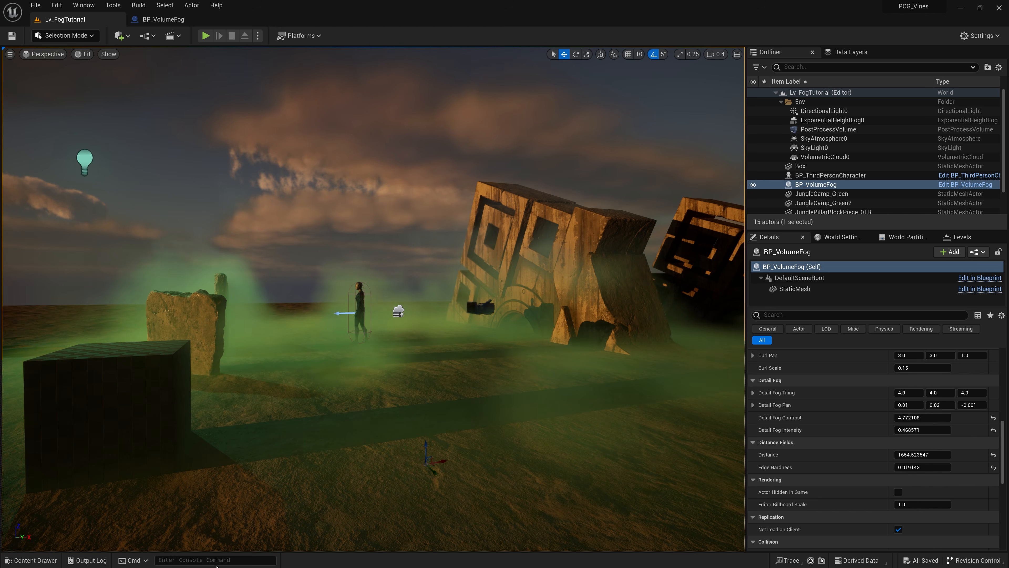
- Query the console variable r.VolumetricFog.GridPixelSize with ? and show its help in the output log
{"action": "left_click", "coordinate": [217, 560]}
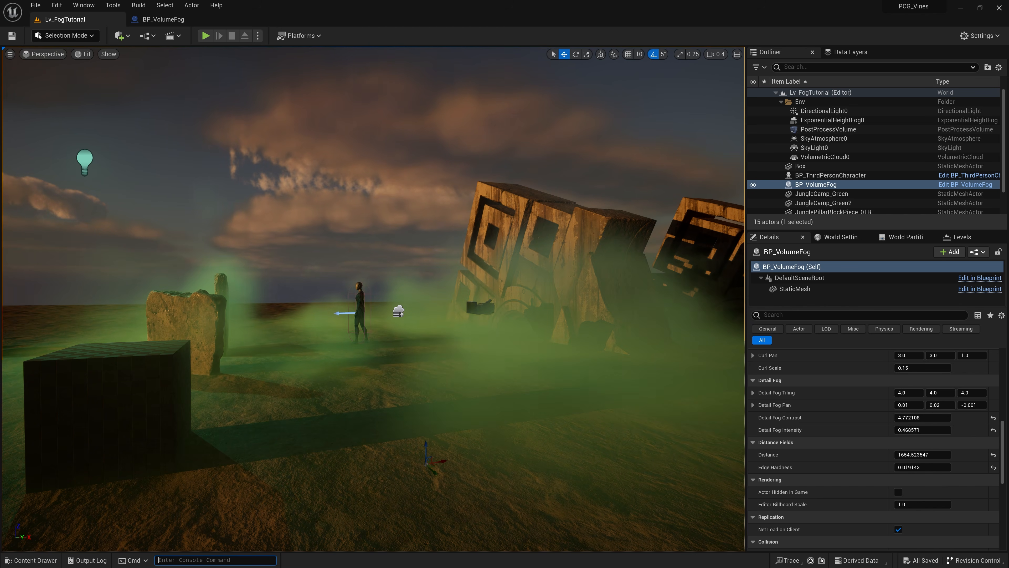
{"action": "type", "text": "r."}
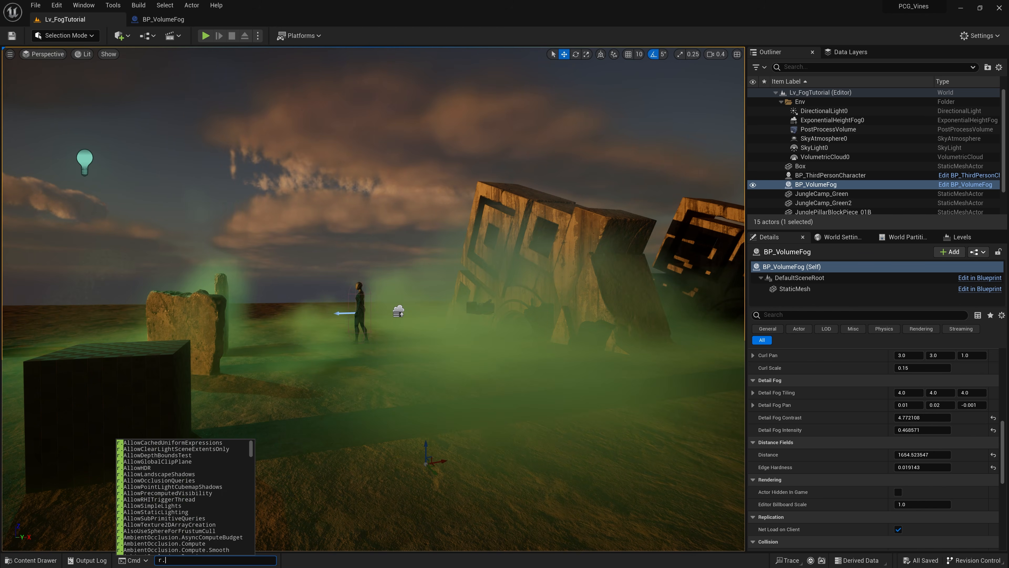
{"action": "type", "text": "volume"}
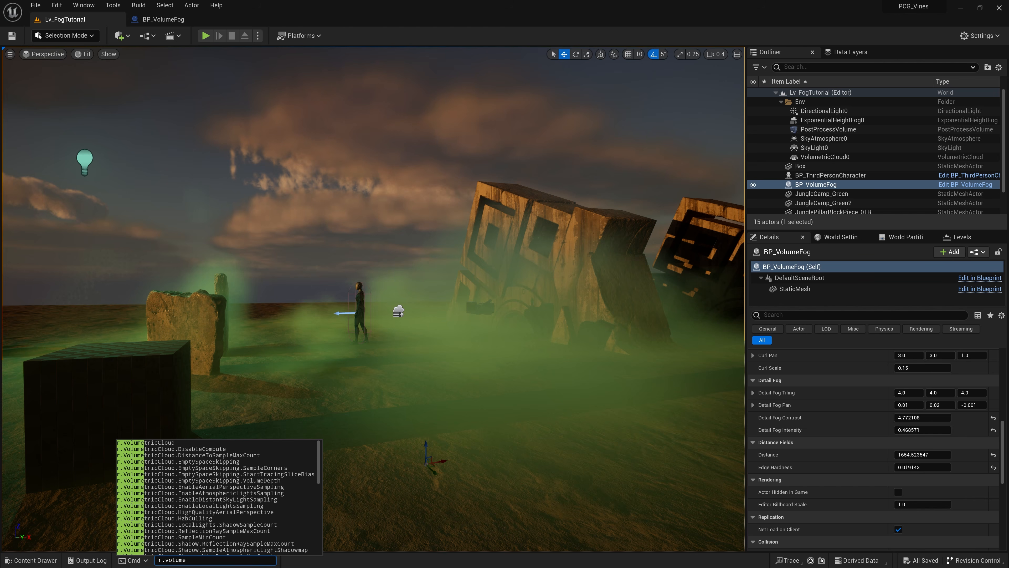
{"action": "type", "text": "tricfog"}
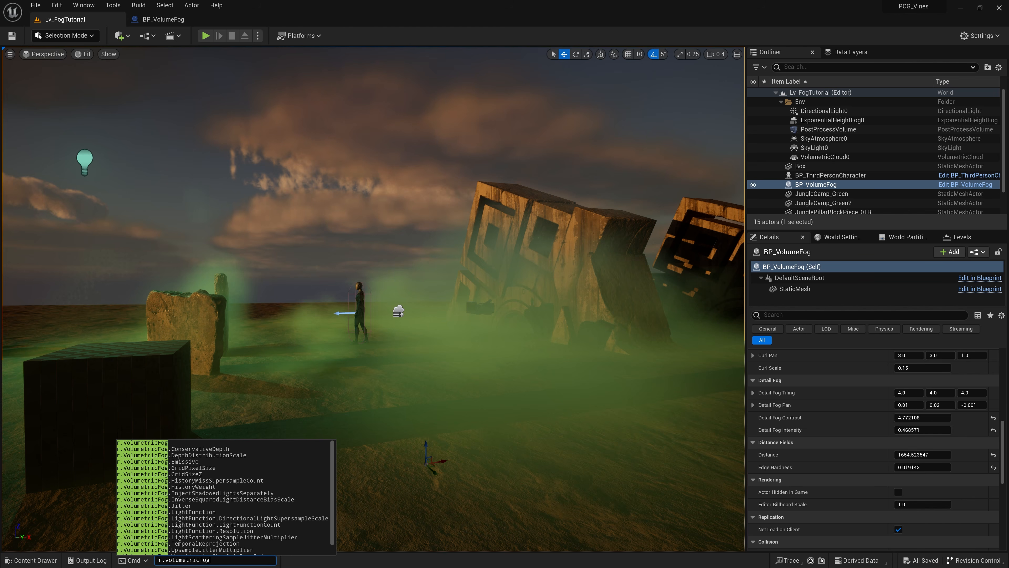
{"action": "type", "text": ".g"}
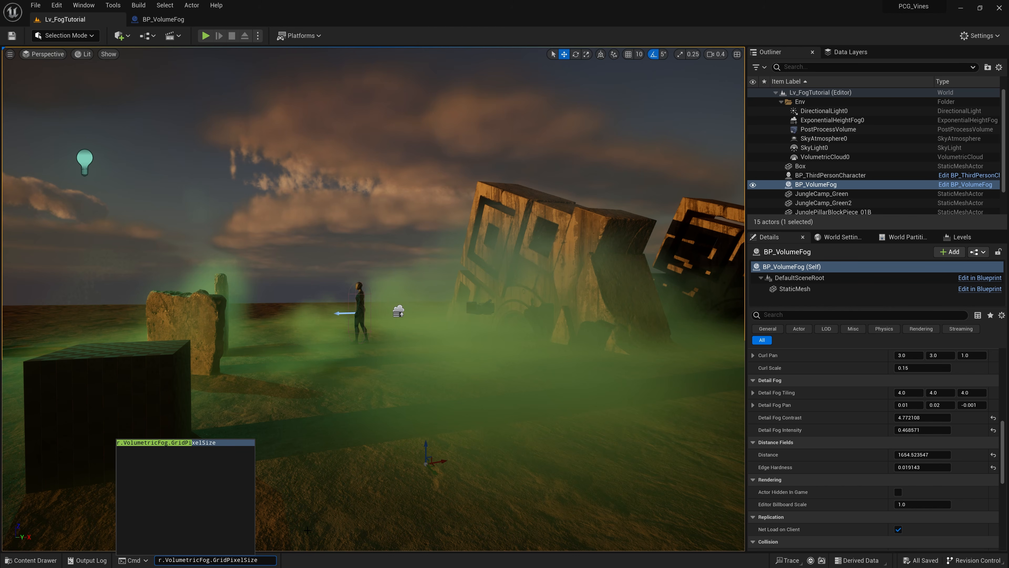
{"action": "type", "text": "4"}
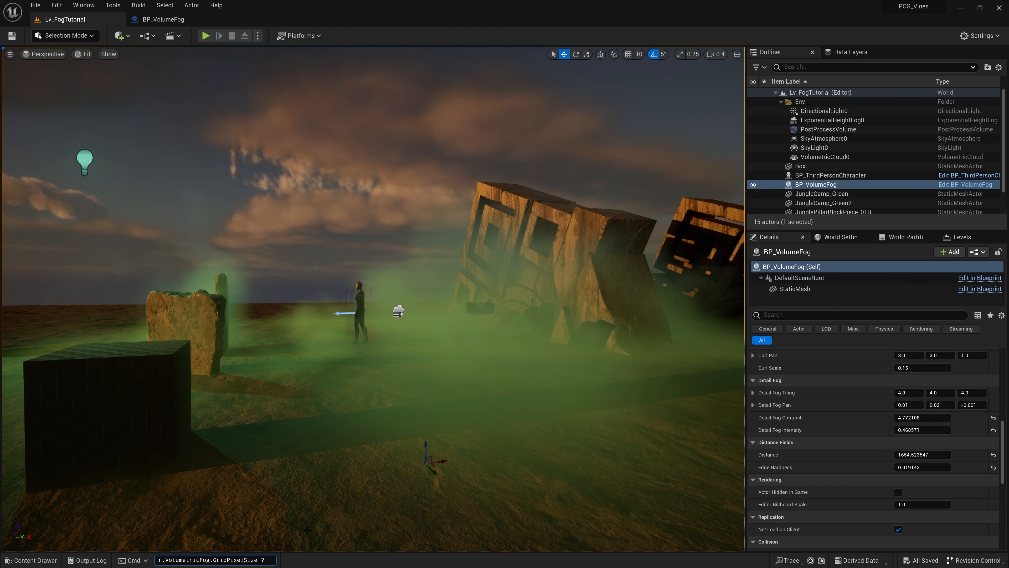
{"action": "key", "text": "Return"}
{"action": "left_click", "coordinate": [90, 560]}
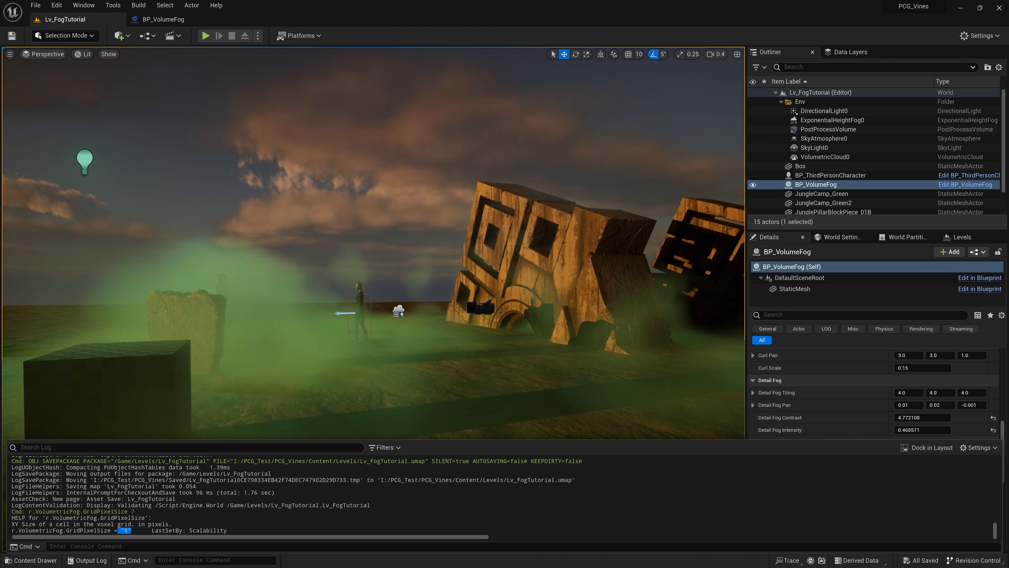
- Run the console command r.VolumetricFog.GridPixelSize 4
{"action": "left_click", "coordinate": [182, 560]}
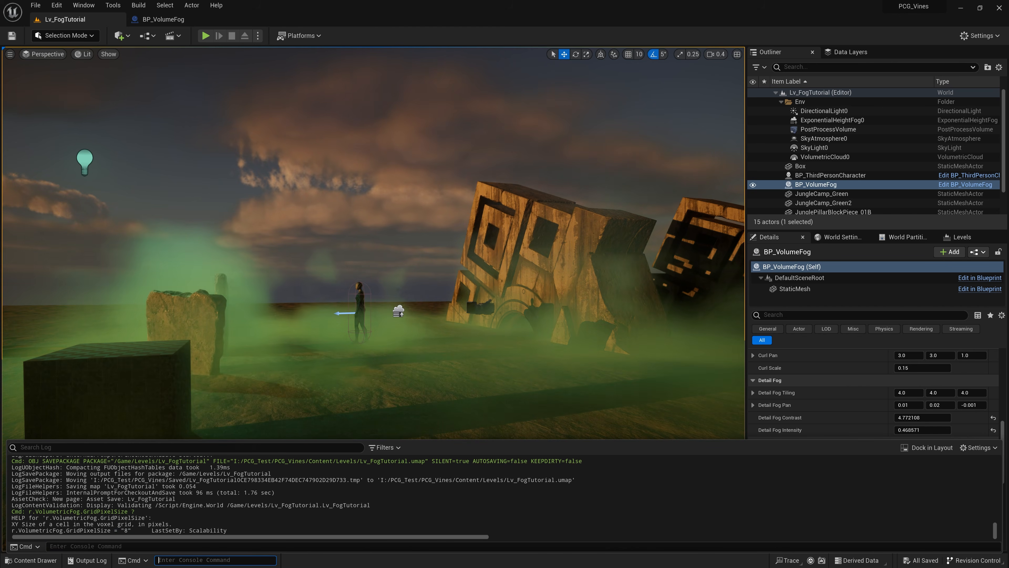
{"action": "type", "text": "gridpixe"}
{"action": "key", "text": "Down"}
{"action": "key", "text": "Down"}
{"action": "key", "text": "Down"}
{"action": "key", "text": "Down"}
{"action": "key", "text": "Down"}
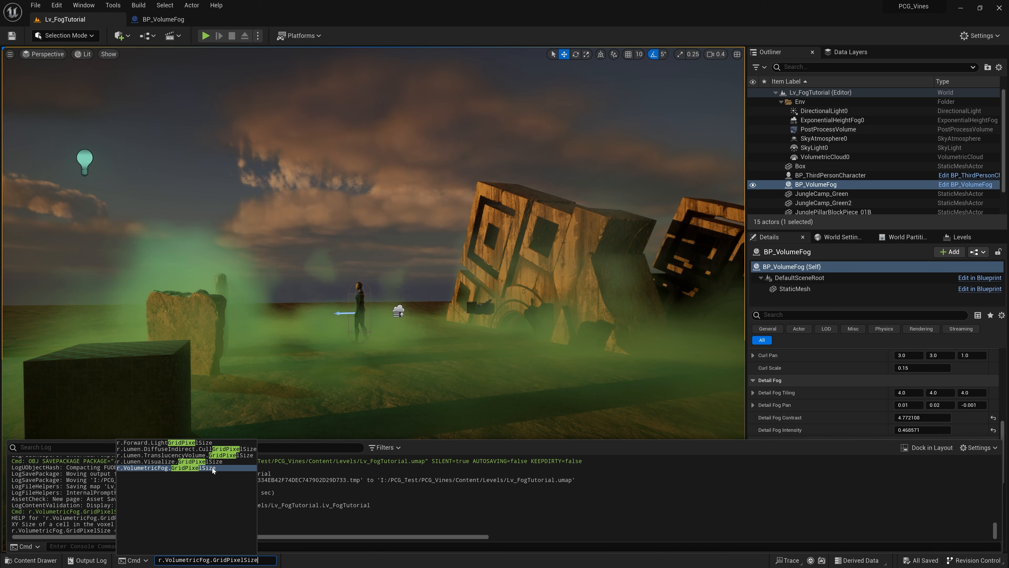
{"action": "type", "text": "4"}
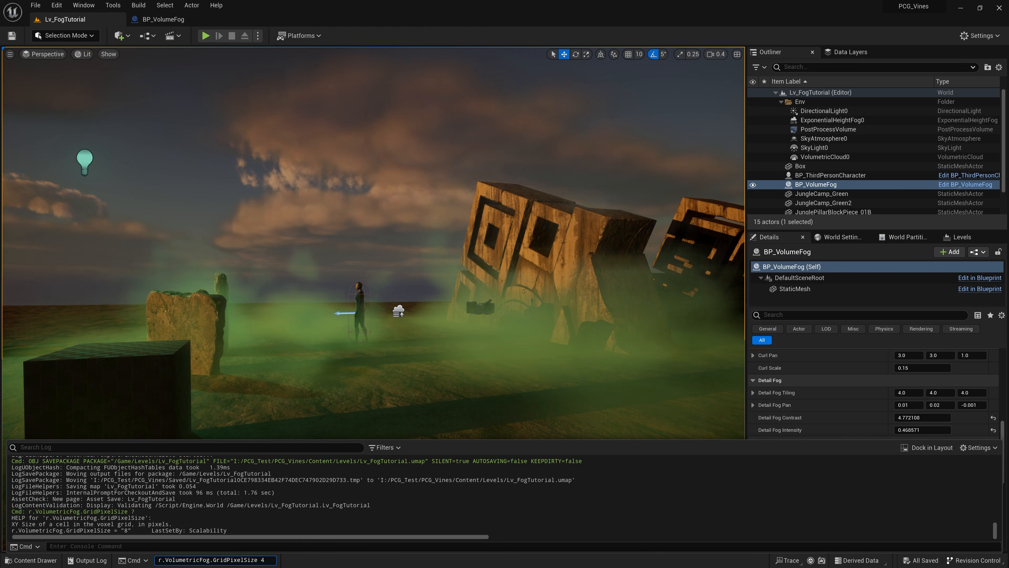
{"action": "key", "text": "Return"}
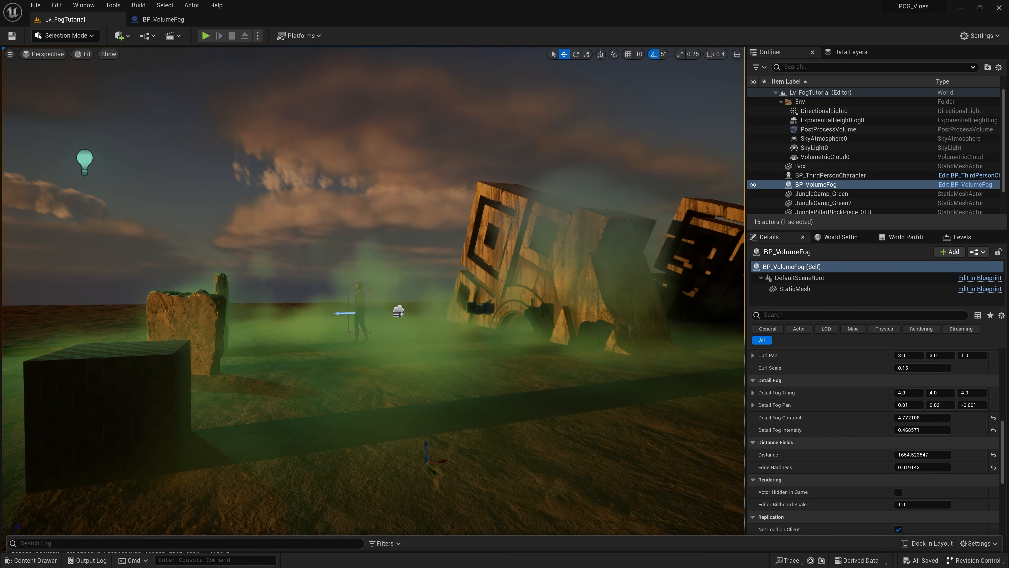
- Examine the finer green fog around the ruins and the character from several angles
{"action": "right_click_drag", "start_coordinate": [373, 299], "coordinate": [397, 304]}
{"action": "right_click_drag", "start_coordinate": [346, 375], "coordinate": [294, 371]}
{"action": "key", "text": "a"}
{"action": "scroll", "coordinate": [346, 372], "scroll_direction": "up", "scroll_amount": 2}
{"action": "key", "text": "d"}
{"action": "scroll", "coordinate": [405, 372], "scroll_direction": "up", "scroll_amount": 2}
{"action": "key", "text": "a"}
{"action": "key", "text": "s"}
{"action": "mouse_move", "coordinate": [391, 371]}
{"action": "right_mouse_down"}
{"action": "mouse_move", "coordinate": [441, 383]}
{"action": "mouse_move", "coordinate": [405, 376]}
{"action": "right_mouse_up"}
{"action": "key", "text": "a"}
{"action": "key", "text": "e"}
{"action": "key", "text": "q"}
{"action": "left_click", "coordinate": [237, 277]}
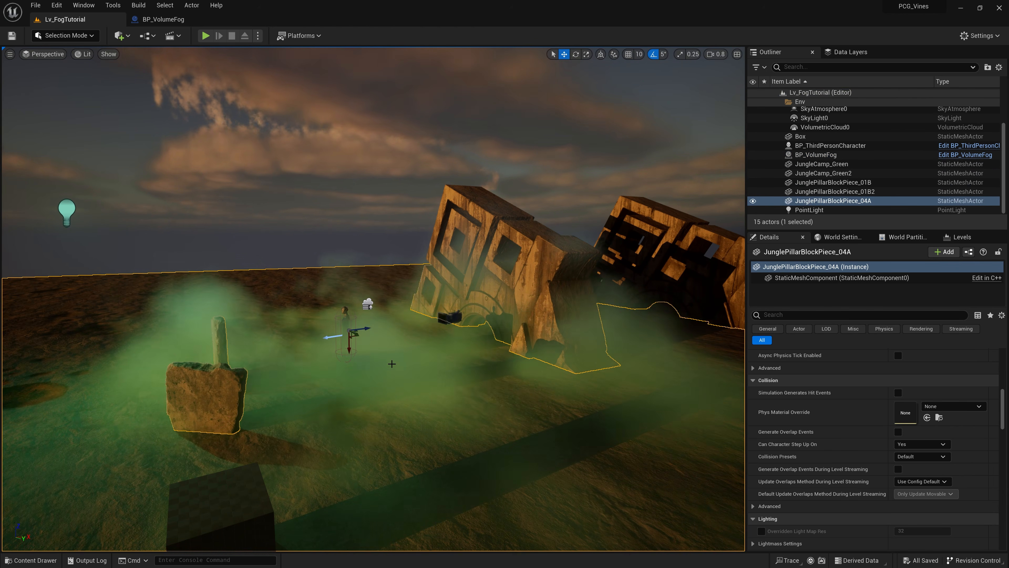
- Select the placed BP_VolumeFog actor from below the ground and adjust its height in the level
{"action": "mouse_move", "coordinate": [376, 374]}
{"action": "right_mouse_down"}
{"action": "mouse_move", "coordinate": [373, 383]}
{"action": "mouse_move", "coordinate": [373, 371]}
{"action": "right_mouse_up"}
{"action": "key", "text": "s"}
{"action": "key", "text": "w"}
{"action": "key", "text": "q"}
{"action": "scroll", "coordinate": [374, 373], "scroll_direction": "down", "scroll_amount": 2}
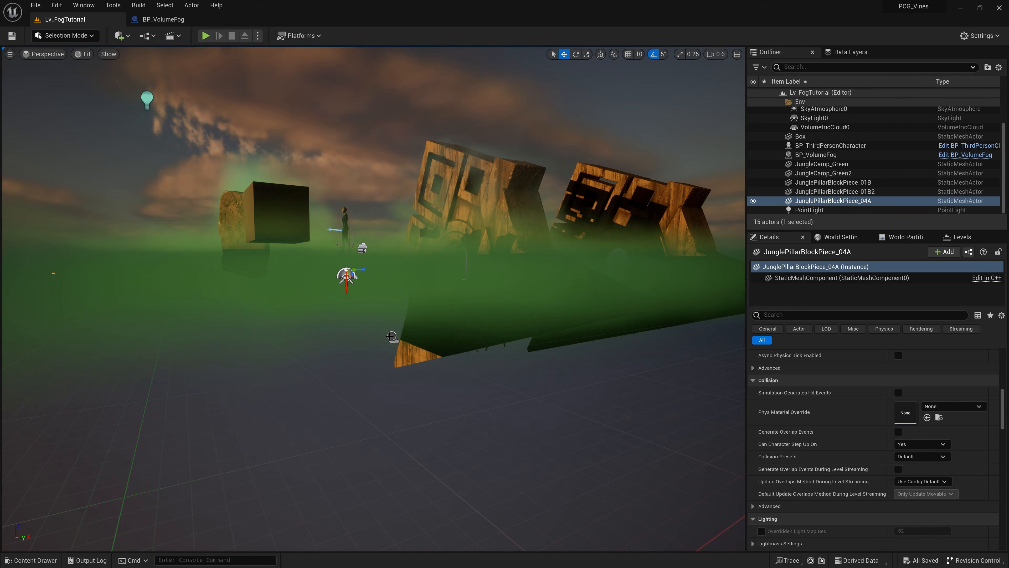
{"action": "left_click", "coordinate": [391, 336]}
{"action": "left_click_drag", "start_coordinate": [394, 268], "coordinate": [395, 261]}
{"action": "right_click_drag", "start_coordinate": [425, 261], "coordinate": [423, 273]}
{"action": "key", "text": "e"}
{"action": "key", "text": "s"}
{"action": "left_click_drag", "start_coordinate": [404, 285], "coordinate": [416, 304]}
{"action": "right_click_drag", "start_coordinate": [456, 269], "coordinate": [456, 255]}
{"action": "key", "text": "w"}
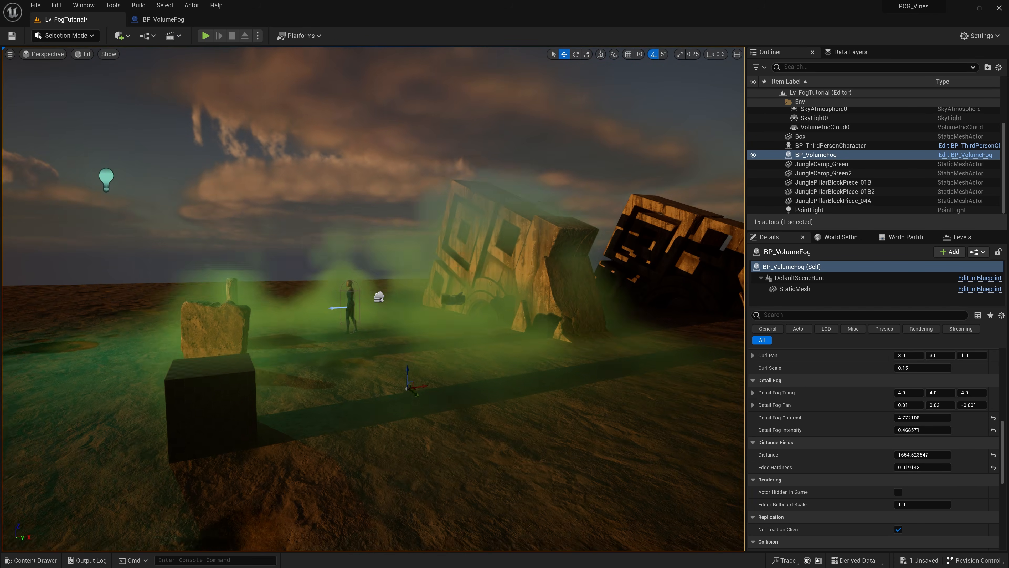
- Play the level to test whether the character can walk into the fog volume, and stop the session
{"action": "left_click", "coordinate": [206, 35]}
{"action": "key", "text": "w"}
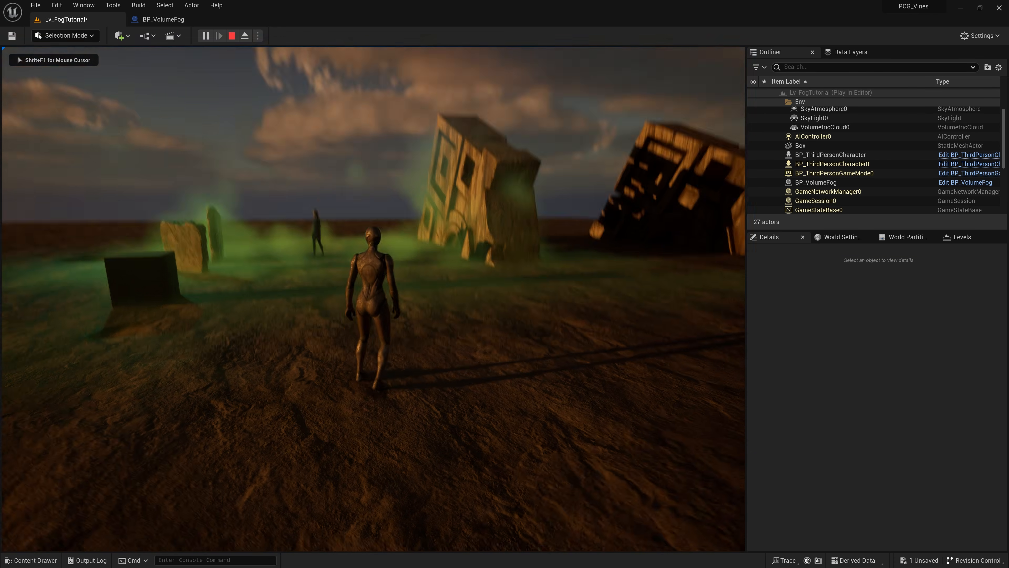
{"action": "key", "text": "s"}
{"action": "key", "text": "w"}
{"action": "key", "text": "Escape"}
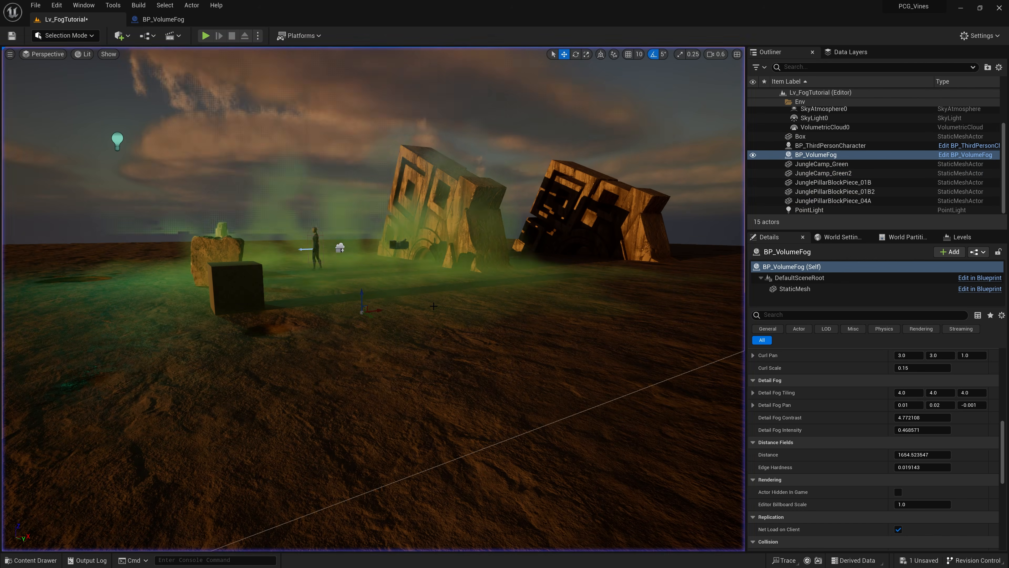
- In the BP_VolumeFog blueprint, set the StaticMesh component's Collision Presets to NoCollision
{"action": "key", "text": "s"}
{"action": "right_click_drag", "start_coordinate": [398, 287], "coordinate": [387, 273]}
{"action": "key", "text": "ctrl+space"}
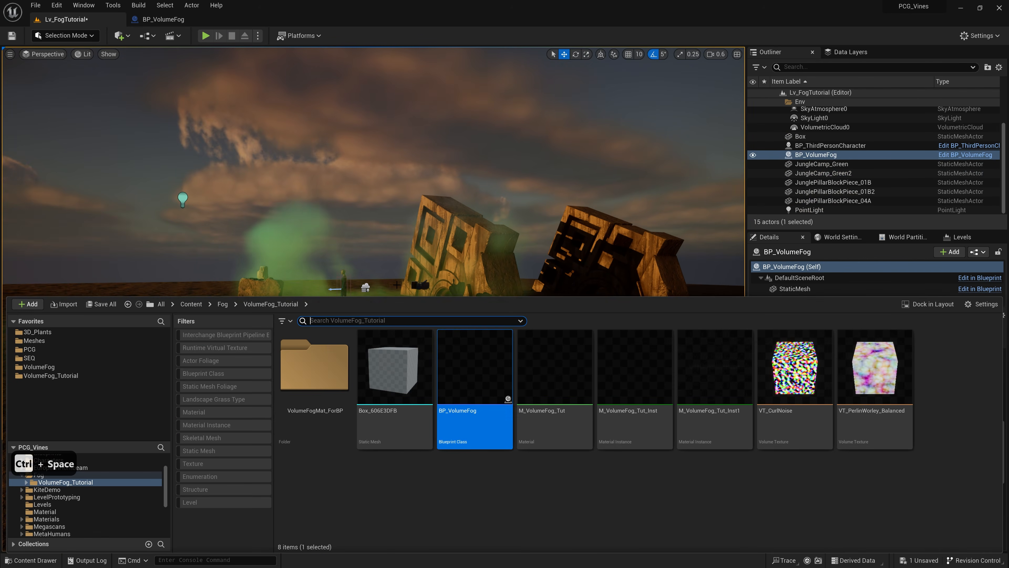
{"action": "double_click", "coordinate": [472, 381]}
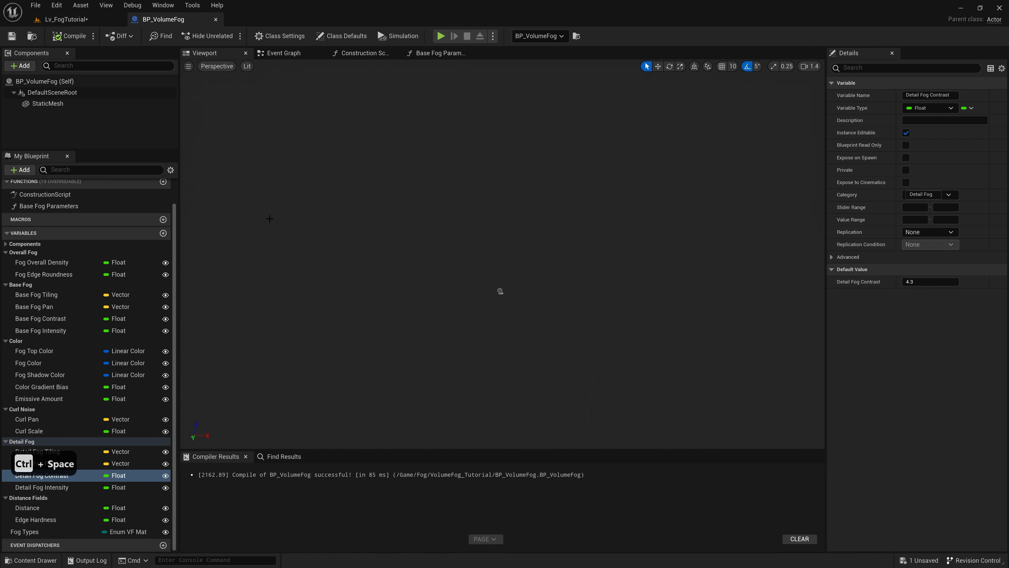
{"action": "left_click", "coordinate": [46, 104]}
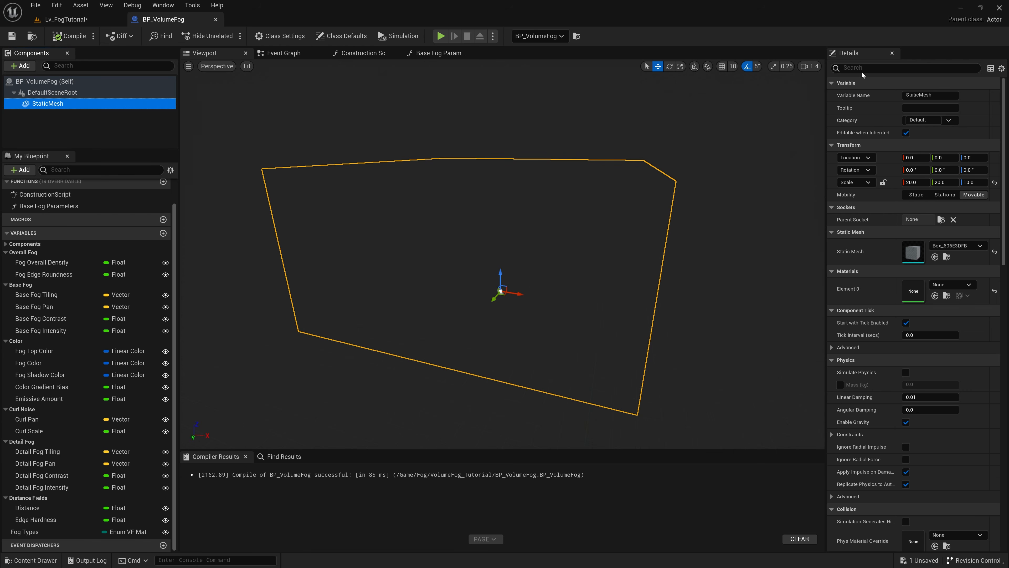
{"action": "type", "text": "collis"}
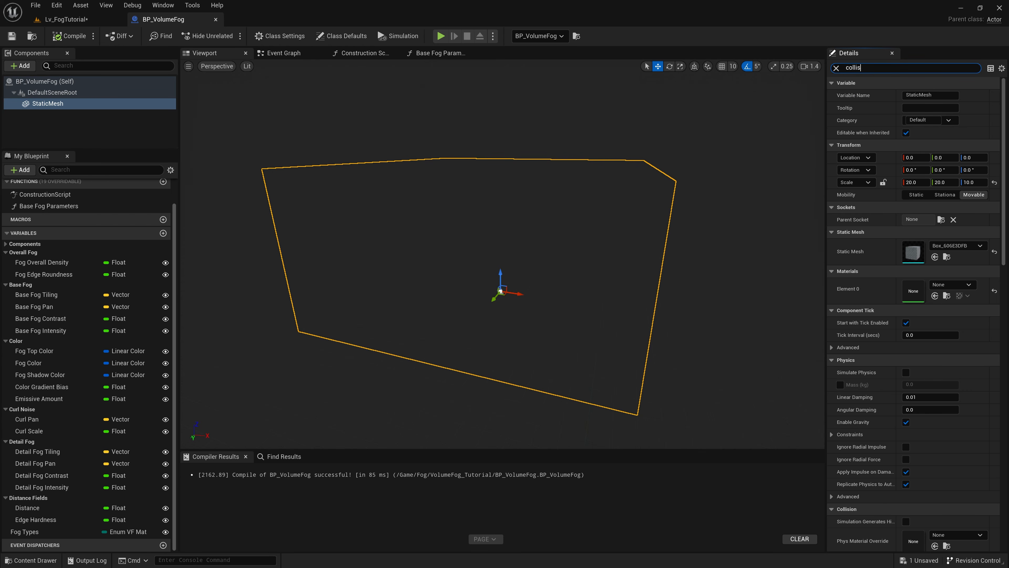
{"action": "type", "text": "ion"}
{"action": "left_click", "coordinate": [927, 161]}
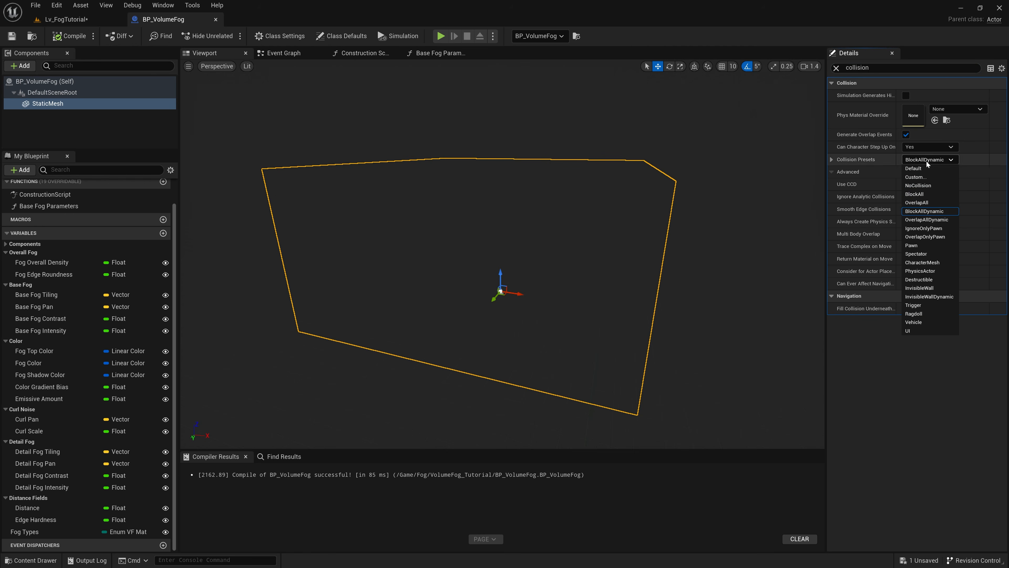
{"action": "left_click", "coordinate": [930, 186]}
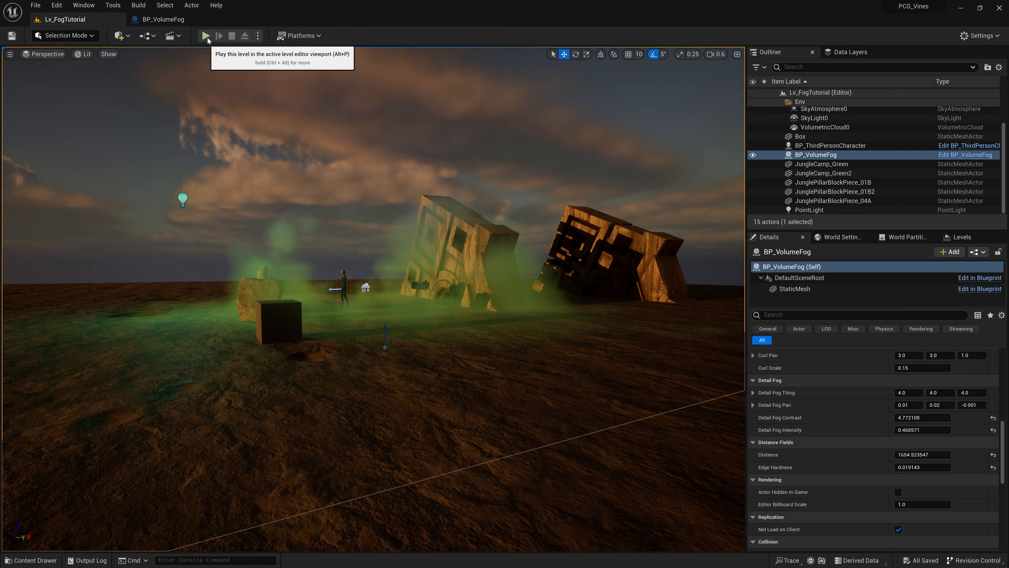
- Play the level and run the character through the fog, around the ruins and toward the sunlight
{"action": "left_click", "coordinate": [206, 36]}
{"action": "key", "text": "w"}
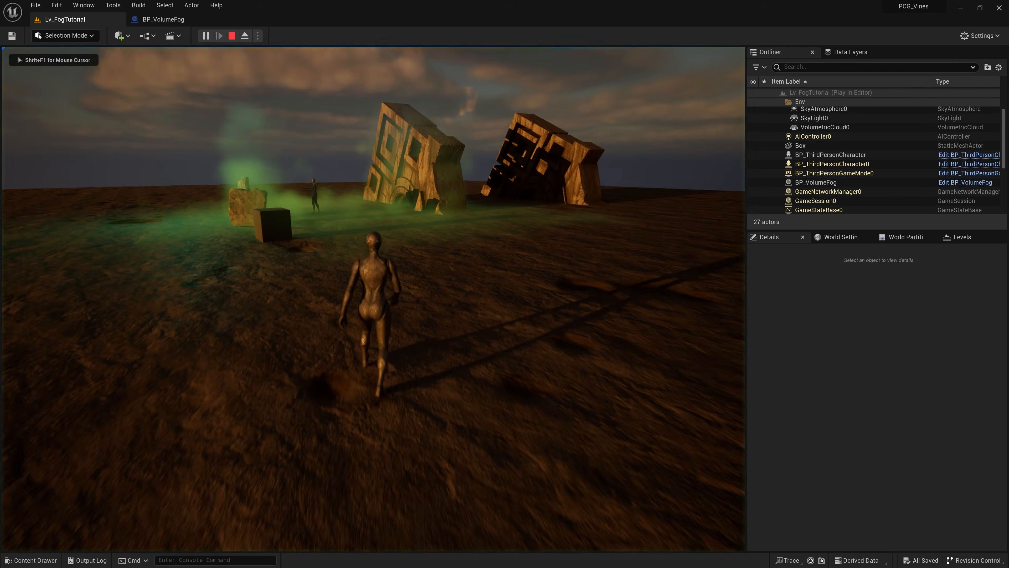
{"action": "key", "text": "w"}
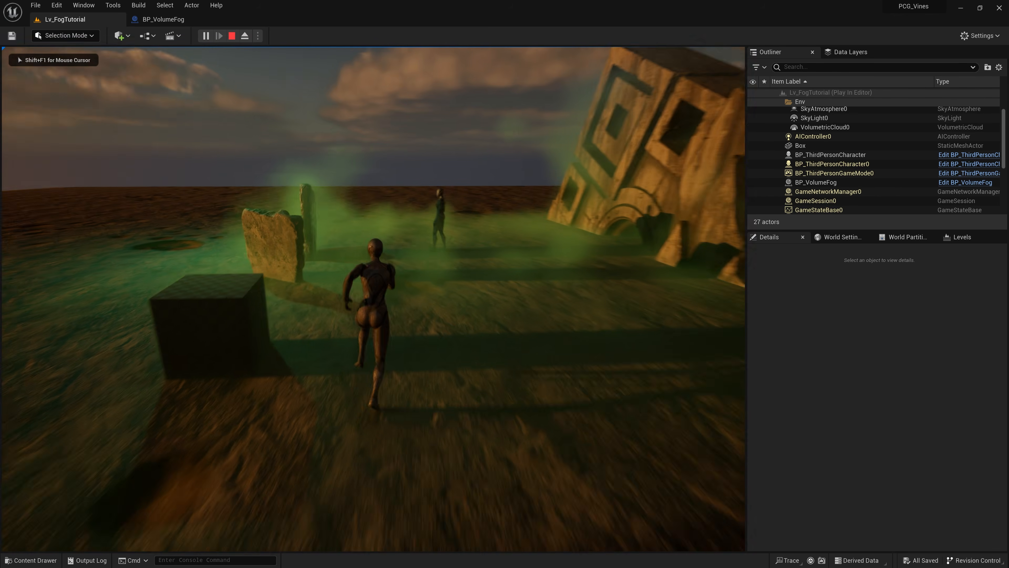
{"action": "key", "text": "w"}
{"action": "key", "text": "d"}
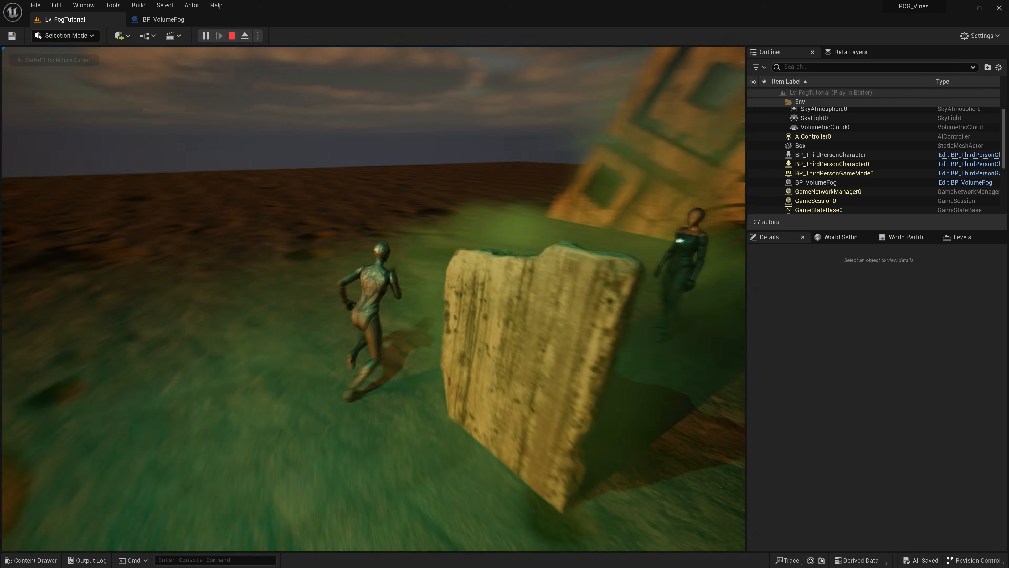
{"action": "key", "text": "d"}
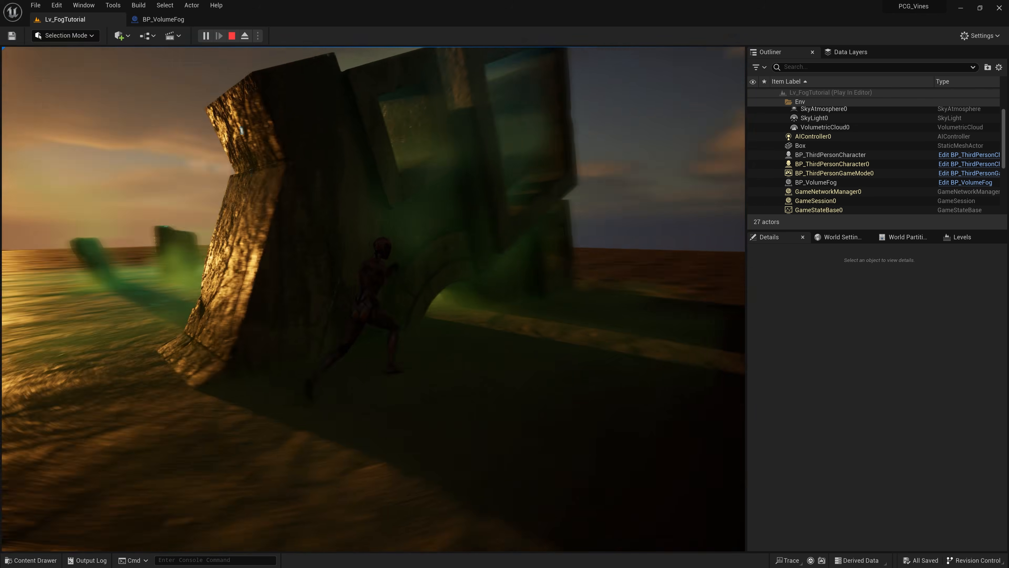
{"action": "key", "text": "d"}
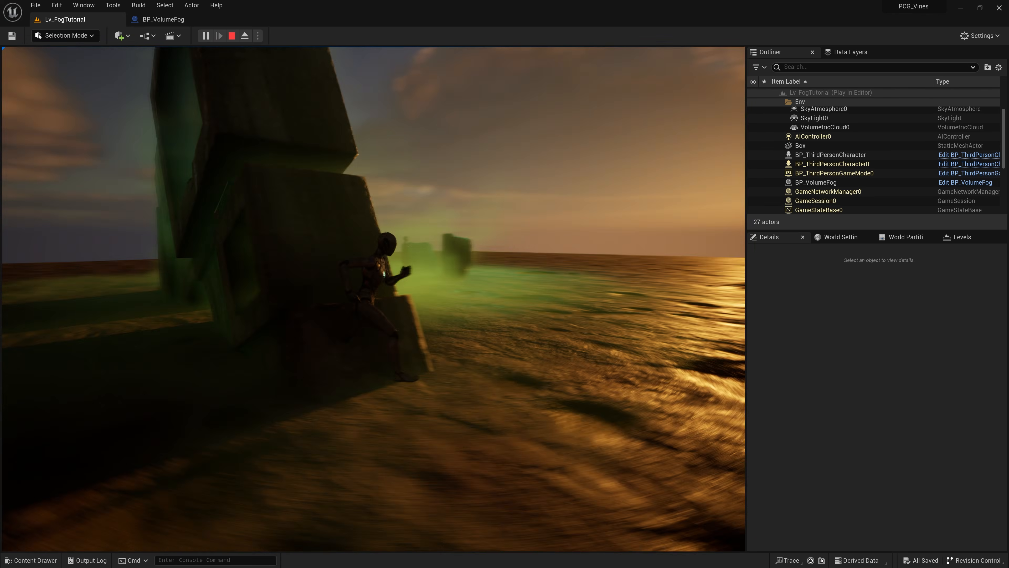
{"action": "key", "text": "w"}
{"action": "key", "text": "d"}
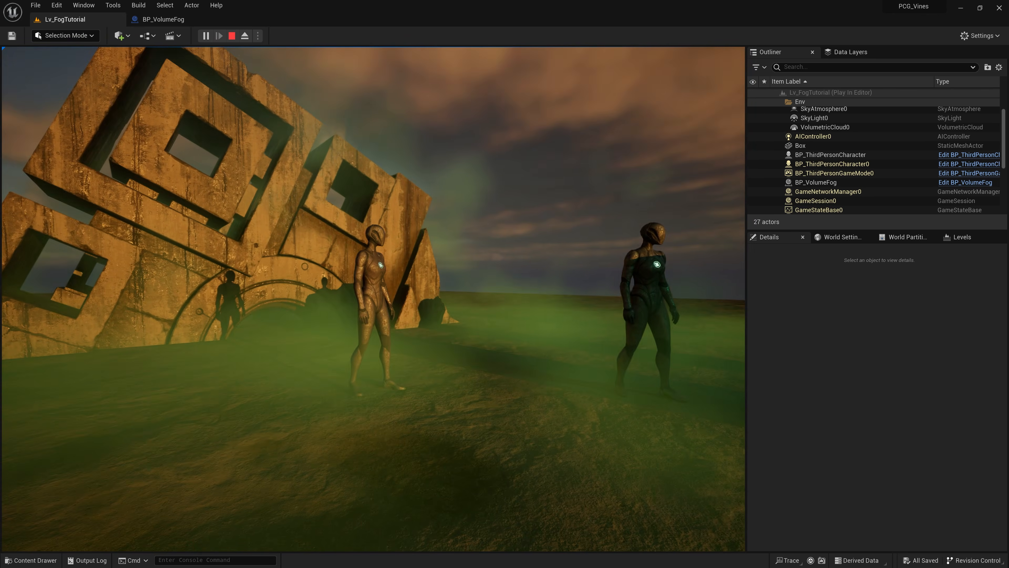
{"action": "key", "text": "a"}
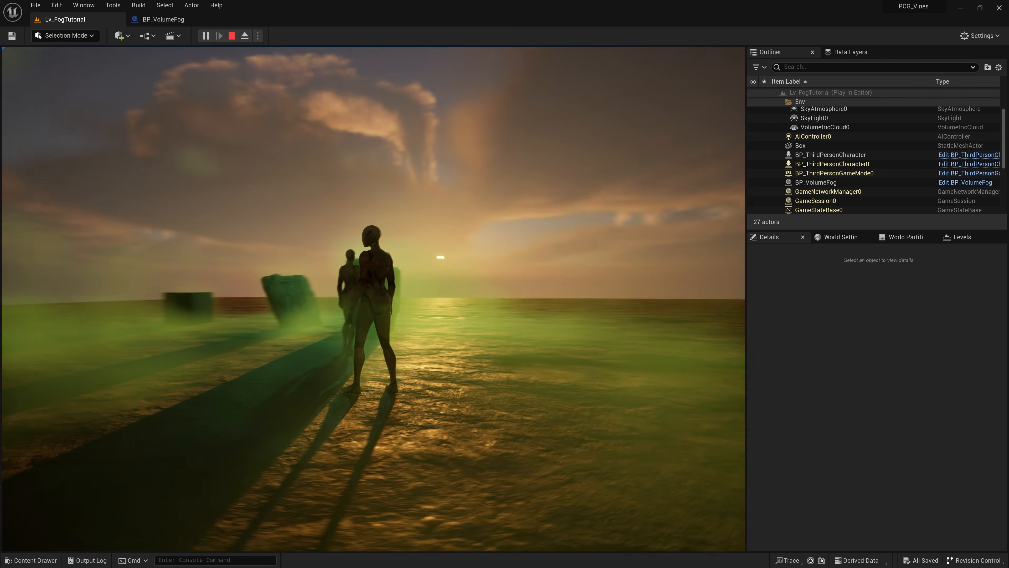
{"action": "key", "text": "a"}
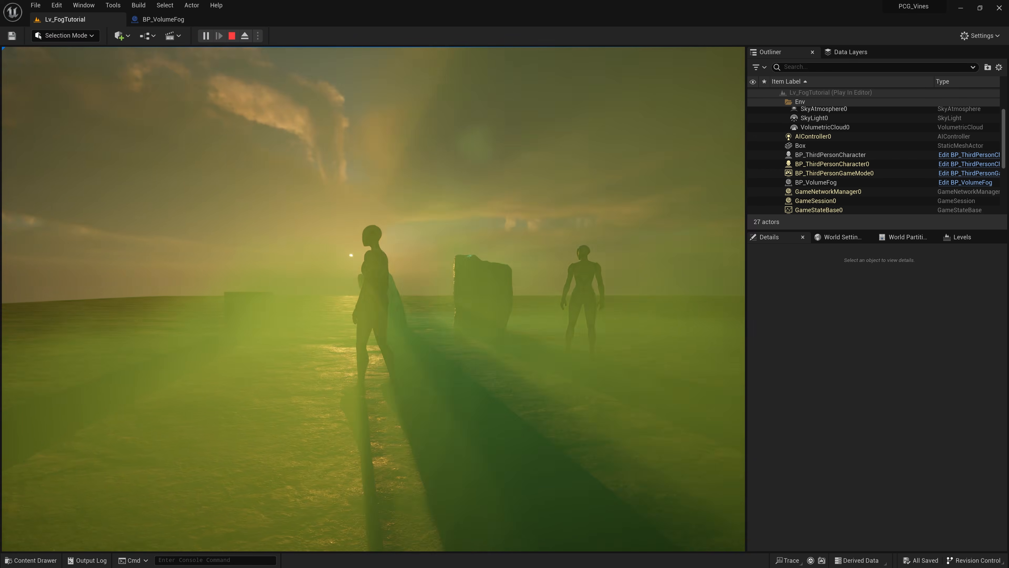